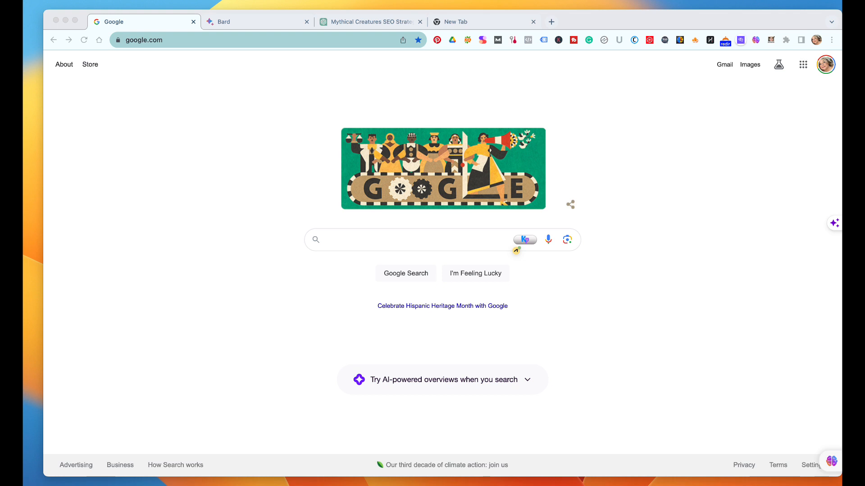
# - Open the Article Fiesta article list in a new browser tab and start a new simple article
pyautogui.click(458, 63)
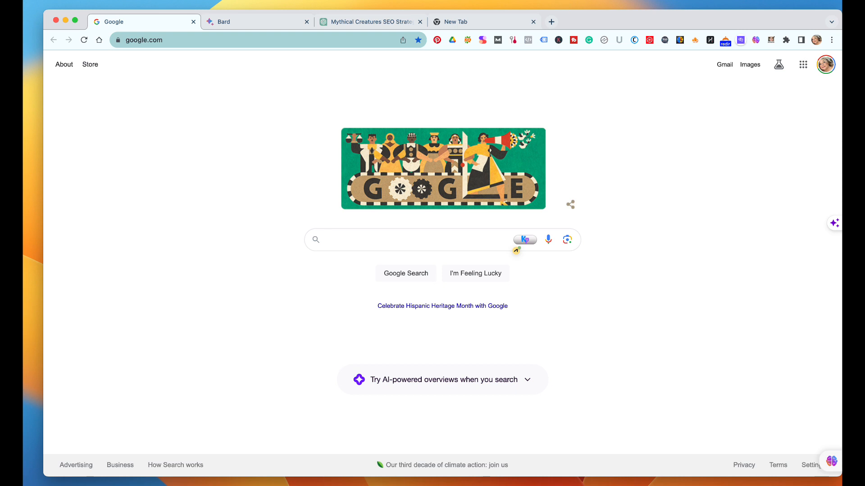
pyautogui.click(550, 21)
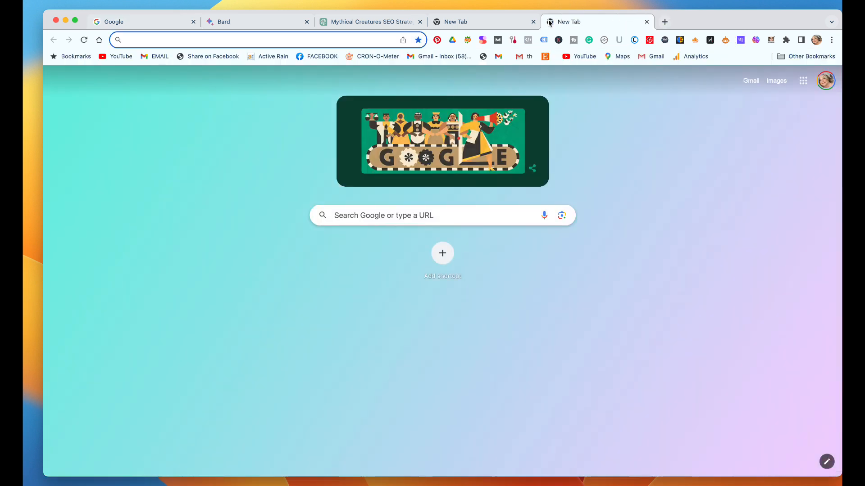
pyautogui.write('article')
pyautogui.press('Return')
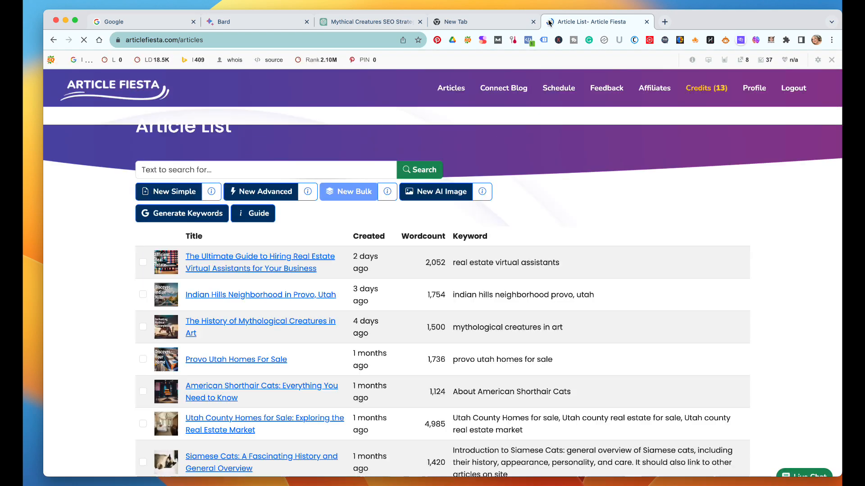
pyautogui.scroll(-3, 303, 222)
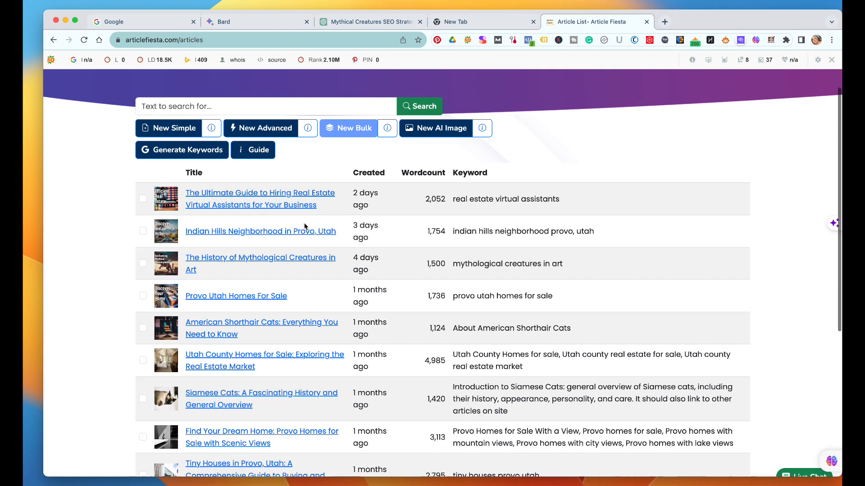
pyautogui.scroll(3, 304, 226)
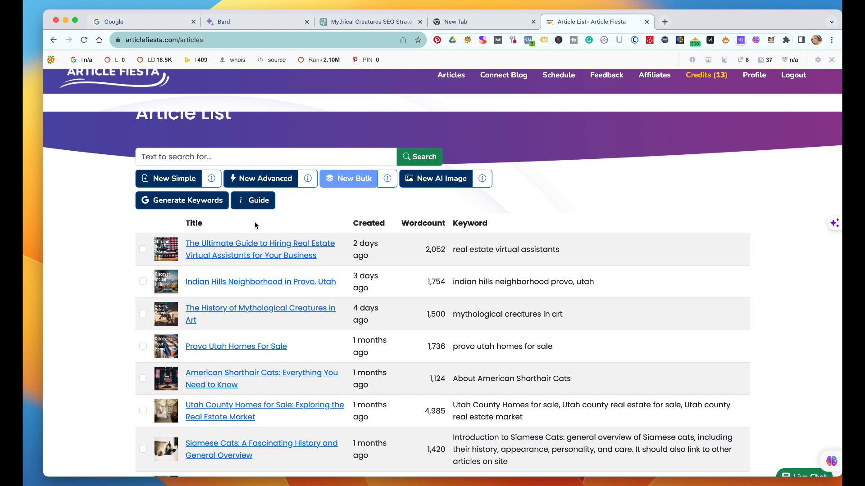
pyautogui.click(180, 181)
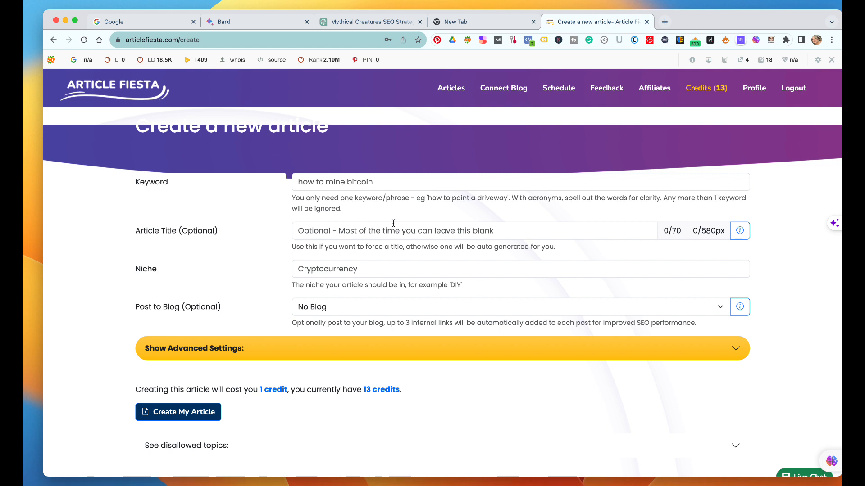
# - Copy the topic "Types of Mythological Creatures: A Comprehensive Guide" from the ChatGPT mythical creatures chat into the new article's Keyword field
pyautogui.click(391, 182)
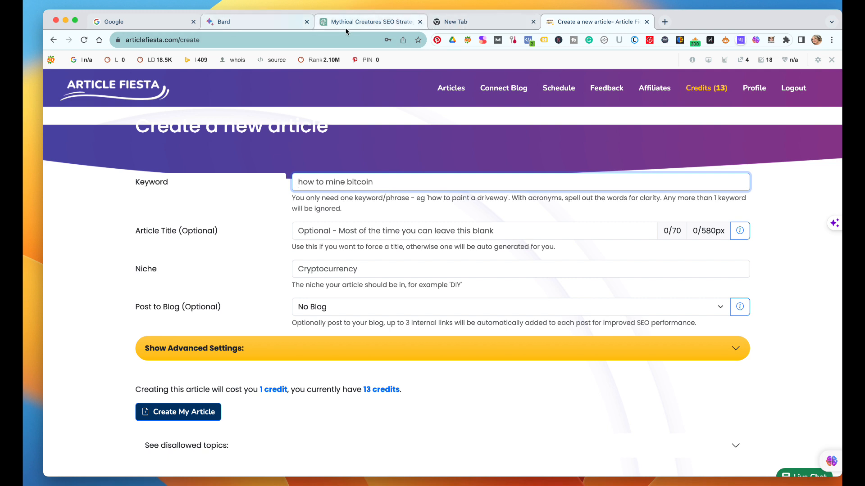
pyautogui.click(371, 23)
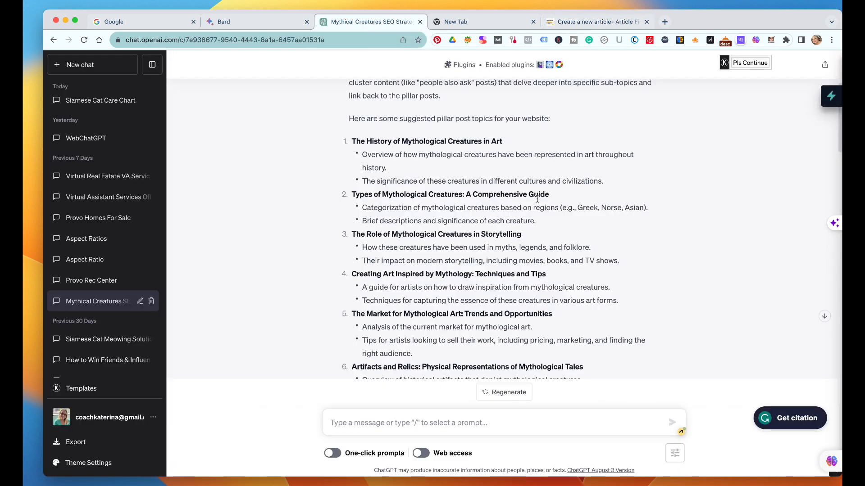
pyautogui.moveTo(550, 196); pyautogui.dragTo(353, 202)
pyautogui.press('super+c')
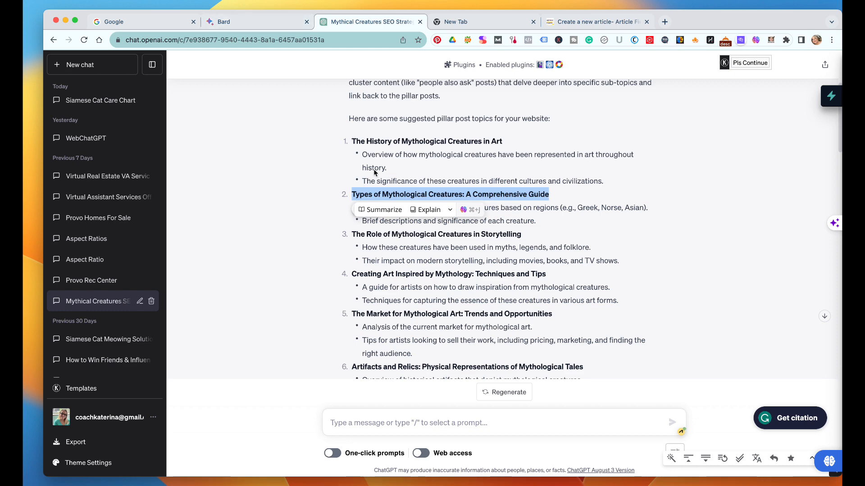
pyautogui.click(569, 21)
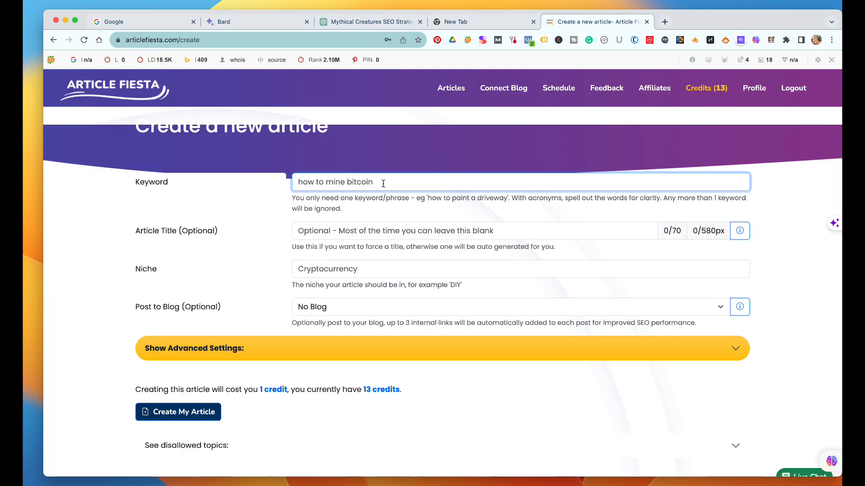
pyautogui.press('super+v')
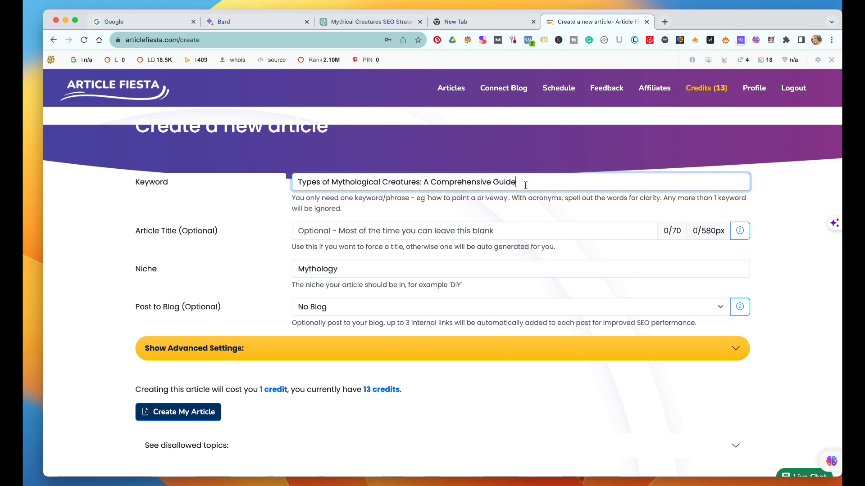
# - Shorten the keyword to "Types of Mythological Creatures" and enter the article title "Types of Mythological Creatures: A Comprehensive Guide"
pyautogui.press('BackSpace')
pyautogui.press('BackSpace')
pyautogui.press('BackSpace')
pyautogui.press('BackSpace')
pyautogui.press('BackSpace')
pyautogui.press('BackSpace')
pyautogui.press('BackSpace')
pyautogui.press('BackSpace')
pyautogui.press('BackSpace')
pyautogui.press('BackSpace')
pyautogui.press('BackSpace')
pyautogui.press('BackSpace')
pyautogui.press('BackSpace')
pyautogui.press('BackSpace')
pyautogui.press('BackSpace')
pyautogui.press('BackSpace')
pyautogui.press('BackSpace')
pyautogui.press('BackSpace')
pyautogui.press('BackSpace')
pyautogui.press('BackSpace')
pyautogui.press('BackSpace')
pyautogui.press('BackSpace')
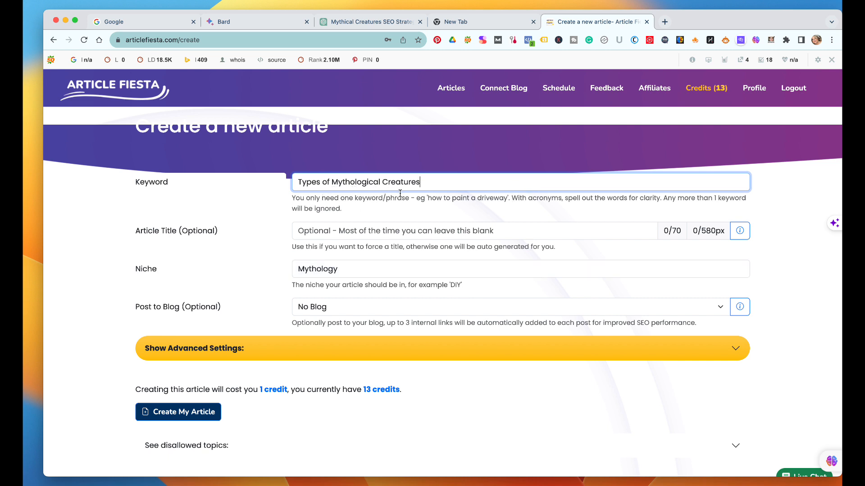
pyautogui.click(373, 230)
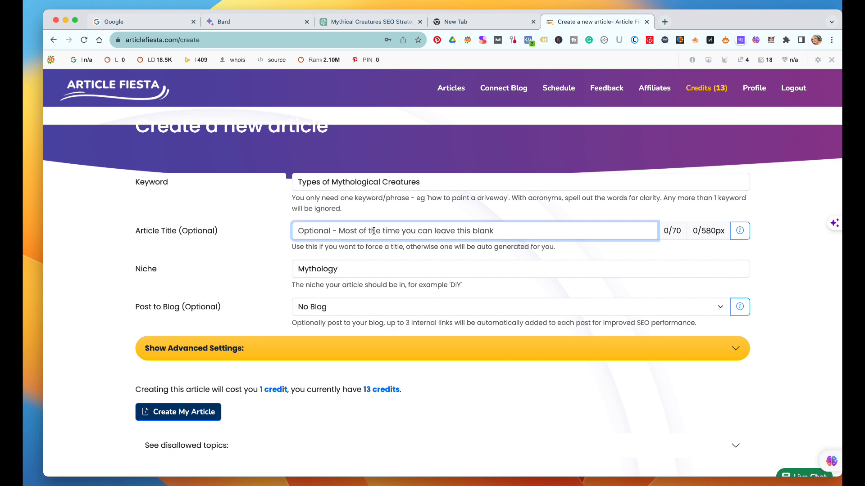
pyautogui.write('Types of Mythological Creatures: A Comprehensive Guide')
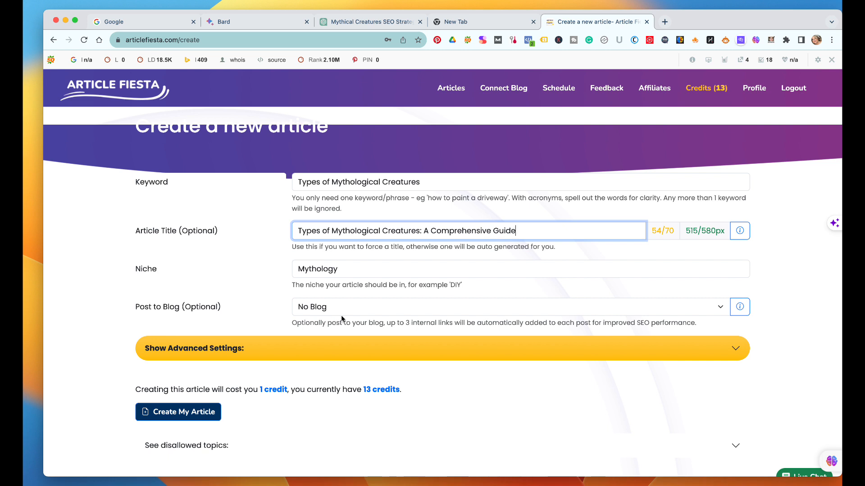
# - Expand the advanced settings and review the mode, language, image and Amazon affiliate options
pyautogui.scroll(-1, 341, 318)
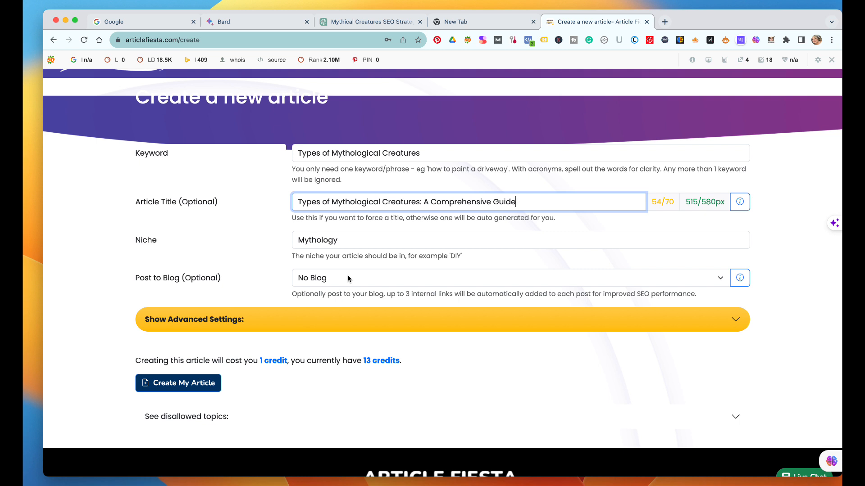
pyautogui.click(288, 316)
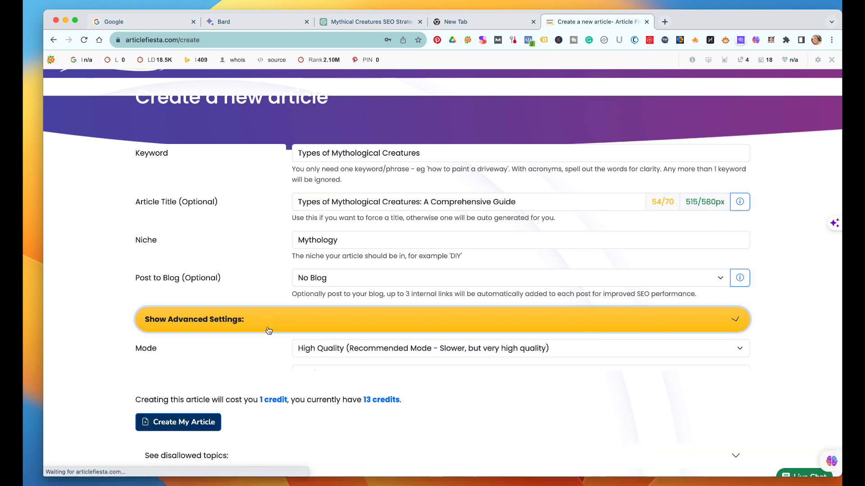
pyautogui.scroll(-5, 308, 291)
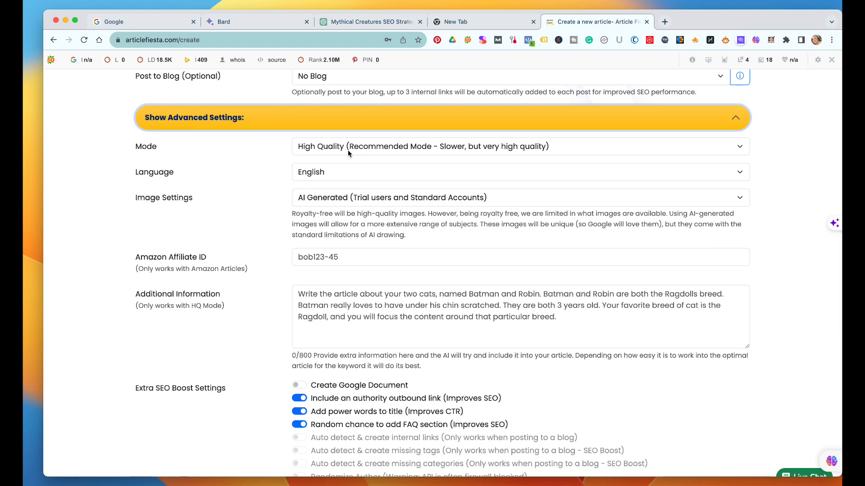
pyautogui.scroll(-2, 394, 170)
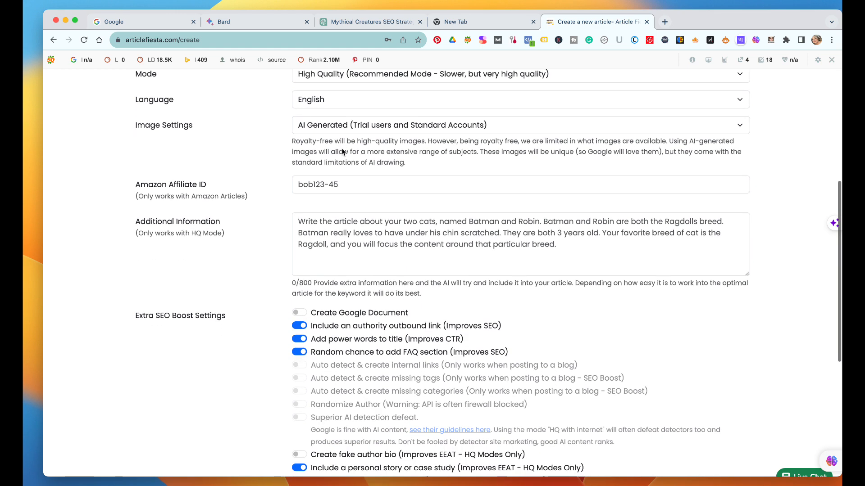
pyautogui.scroll(2, 344, 155)
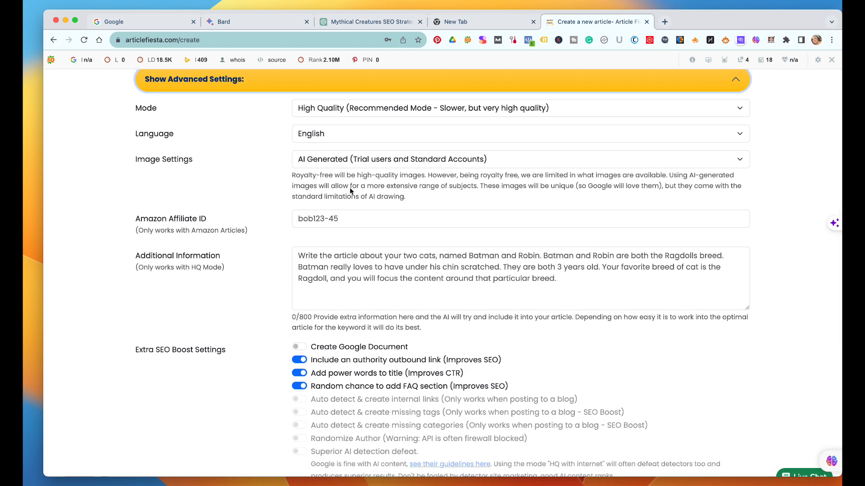
pyautogui.scroll(5, 435, 174)
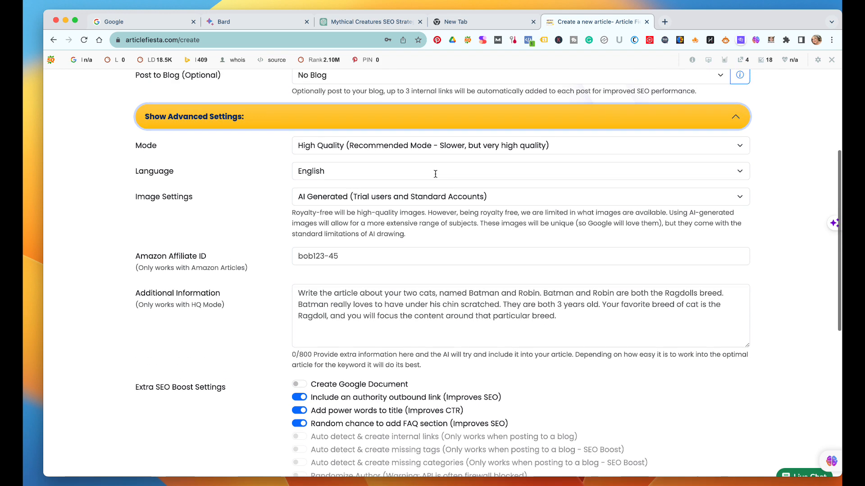
pyautogui.scroll(-5, 435, 177)
pyautogui.scroll(-2, 435, 177)
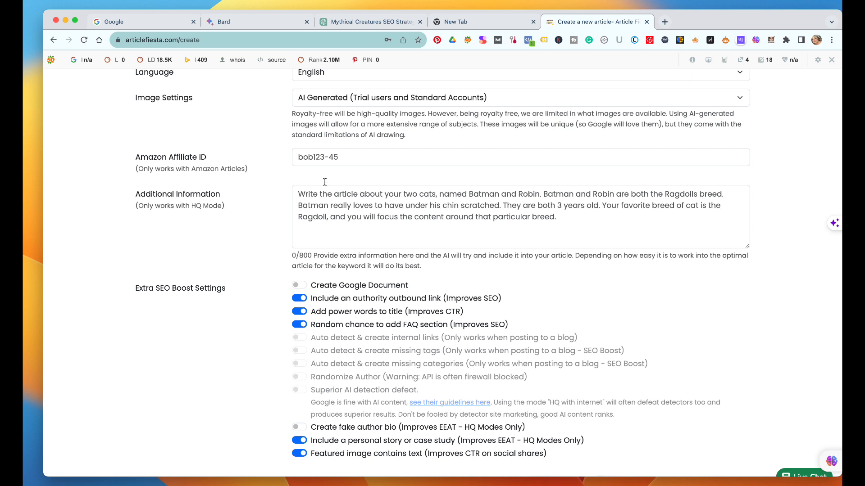
pyautogui.click(373, 163)
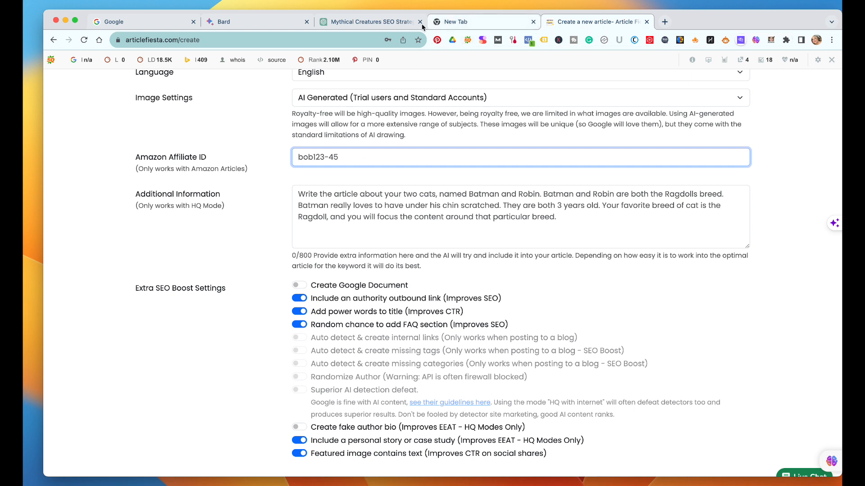
# - Copy the two bullet points under "Types of Mythological Creatures" from the ChatGPT chat into the article's Additional Information field
pyautogui.click(375, 24)
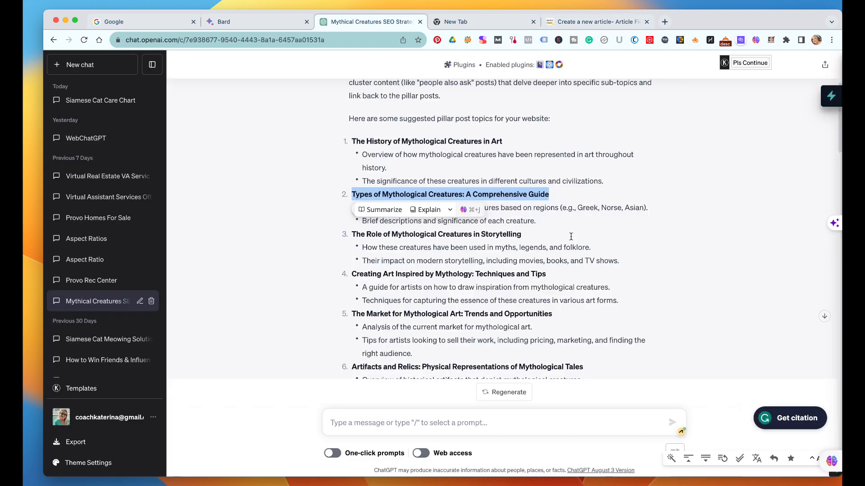
pyautogui.moveTo(536, 221); pyautogui.dragTo(354, 206)
pyautogui.press('super+c')
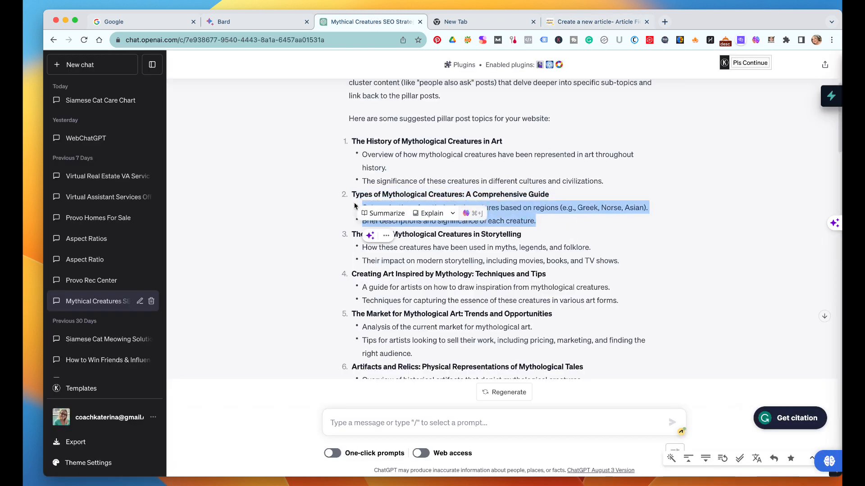
pyautogui.click(577, 20)
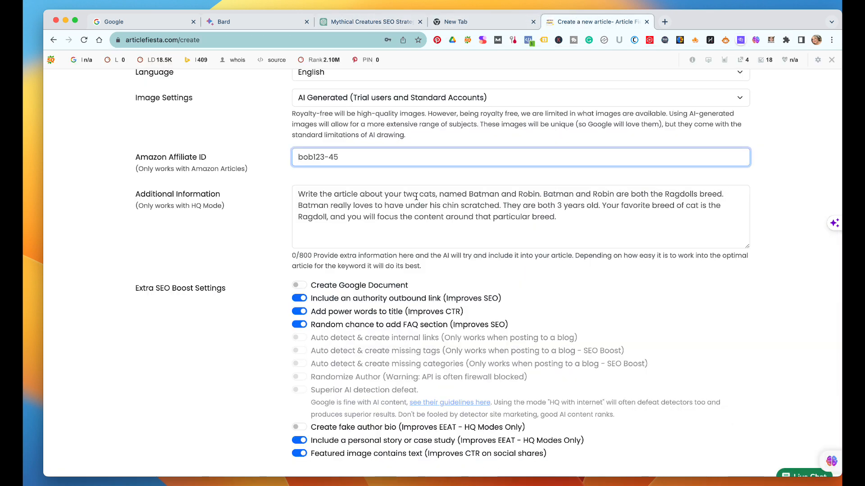
pyautogui.click(367, 211)
pyautogui.press('super+v')
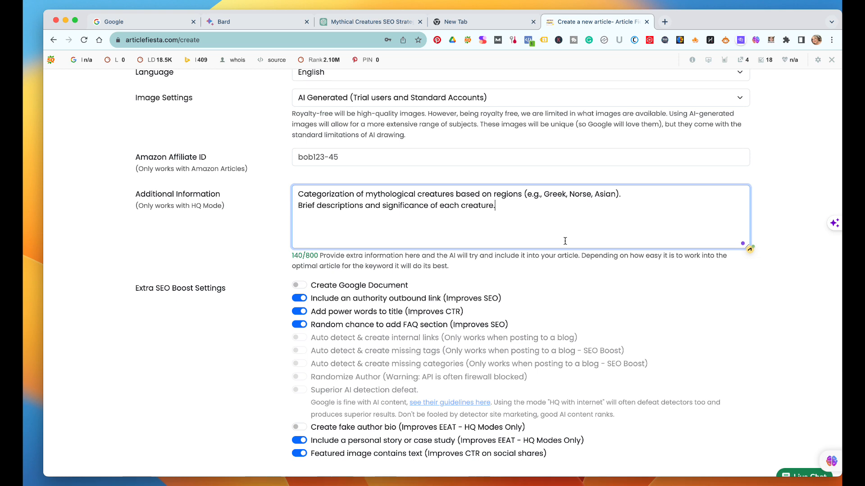
# - Turn on Create Google Document in the Extra SEO Boost Settings and submit the article for creation
pyautogui.scroll(-3, 565, 241)
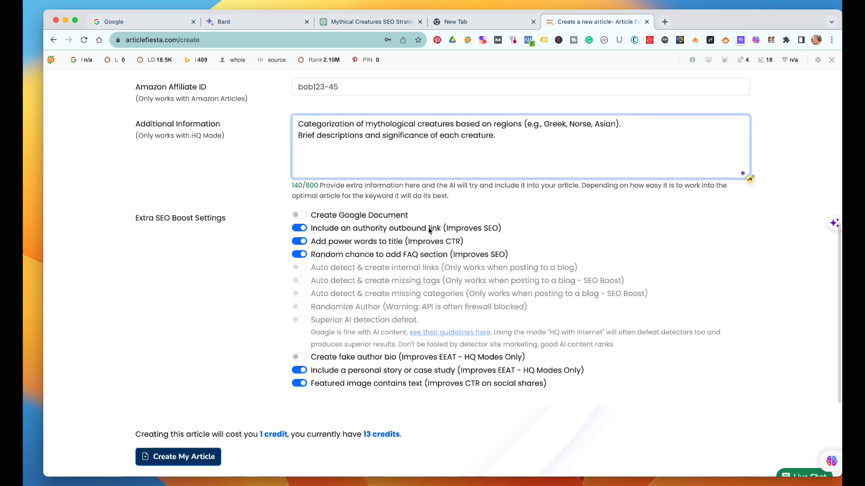
pyautogui.click(299, 214)
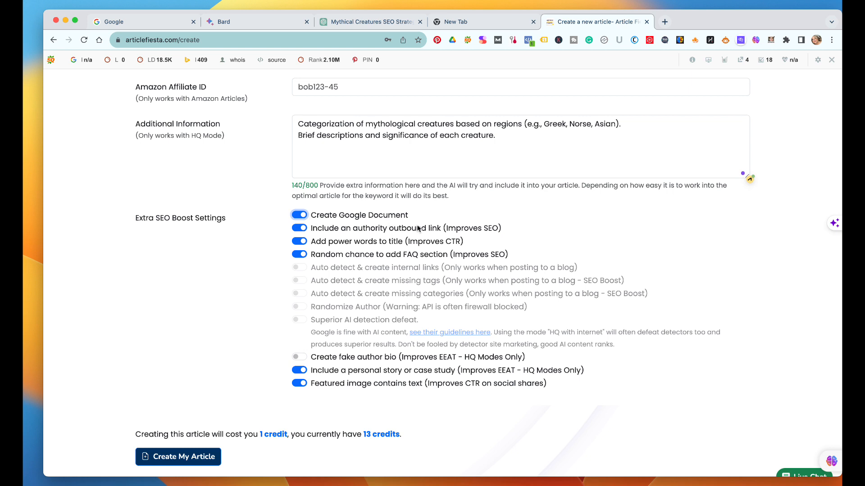
pyautogui.scroll(-3, 418, 228)
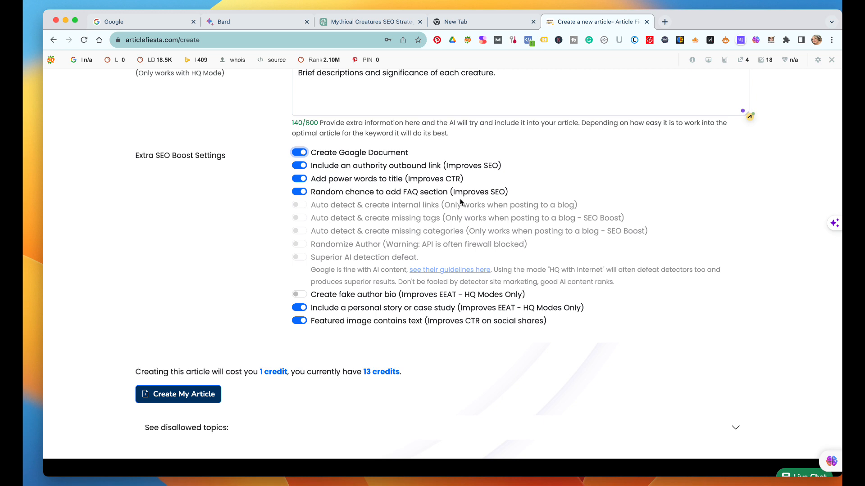
pyautogui.scroll(-2, 460, 202)
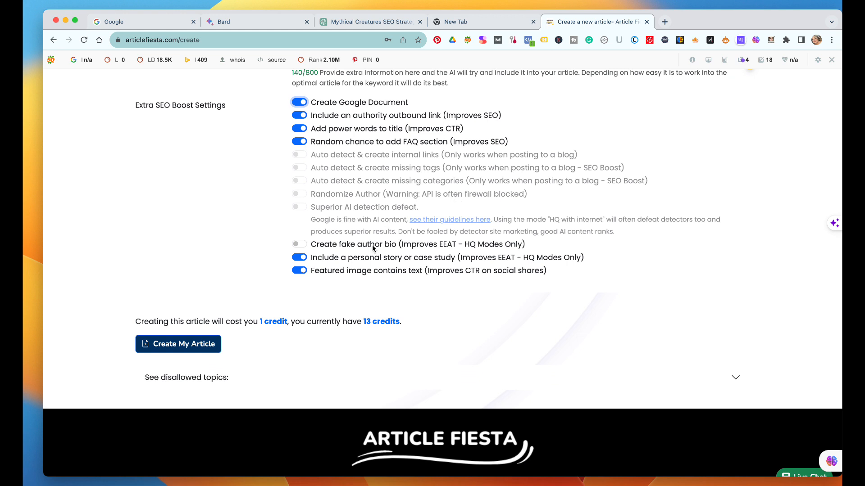
pyautogui.scroll(-1, 372, 248)
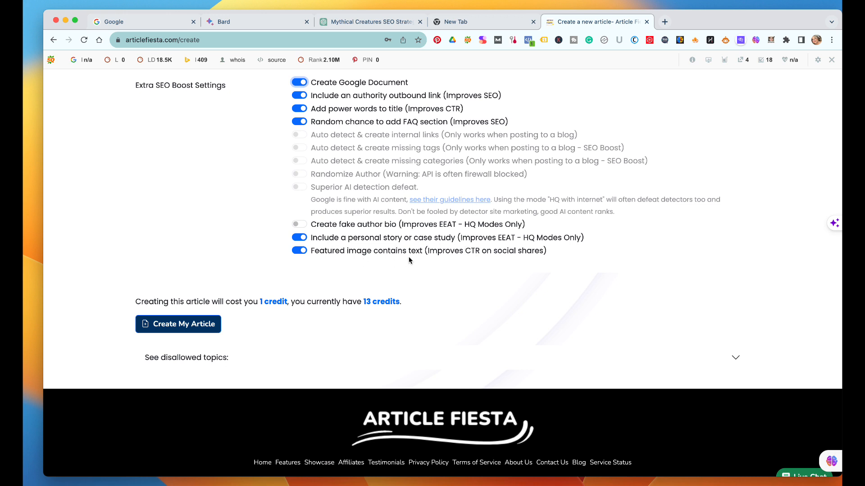
pyautogui.scroll(1, 409, 257)
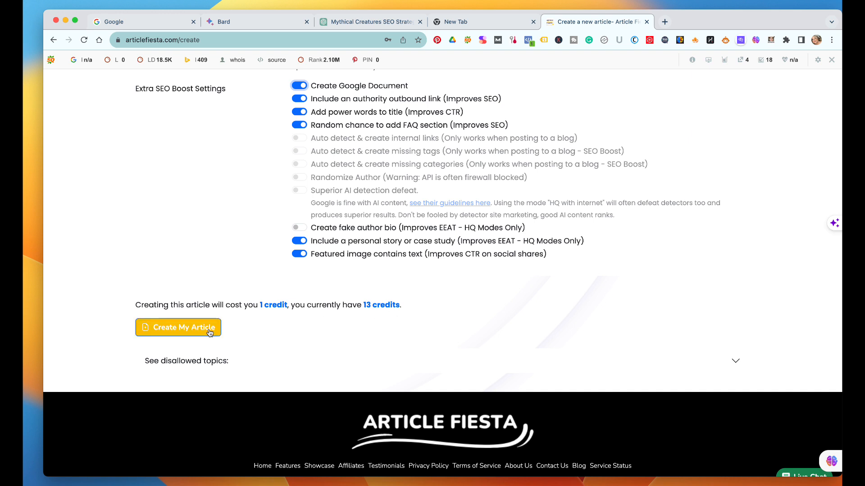
pyautogui.scroll(-2, 208, 333)
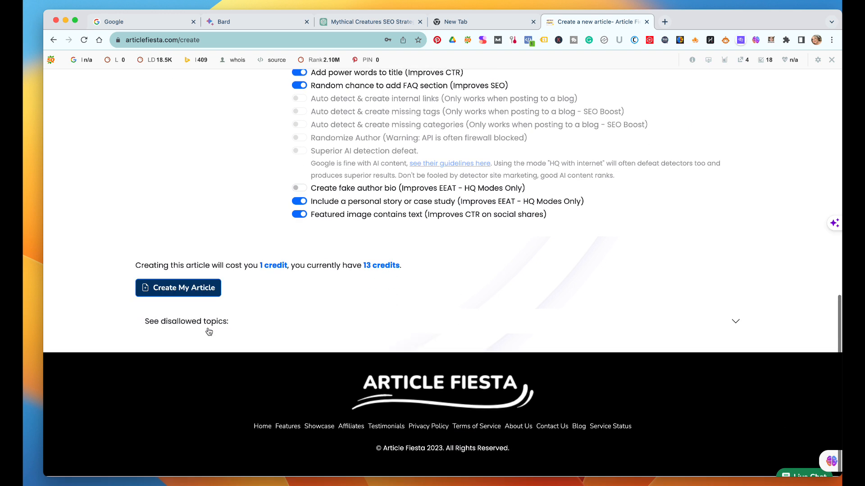
pyautogui.click(197, 288)
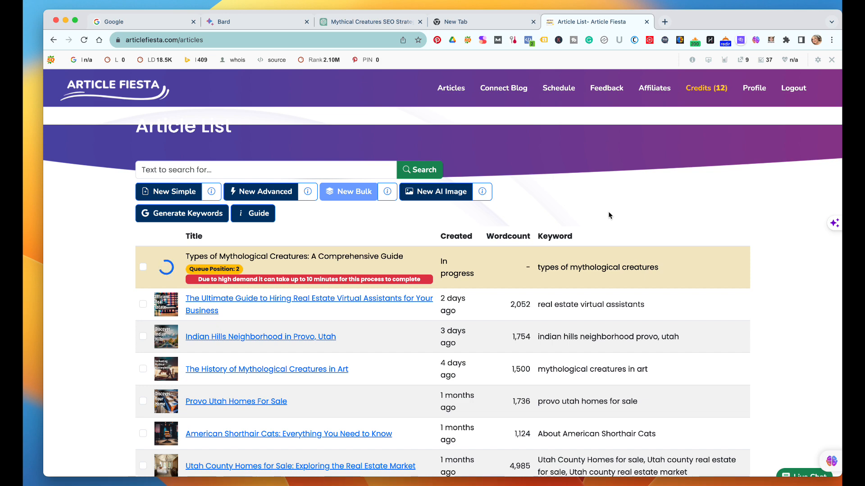
# - Open the neuronwriter.com website in the empty browser tab
pyautogui.click(505, 18)
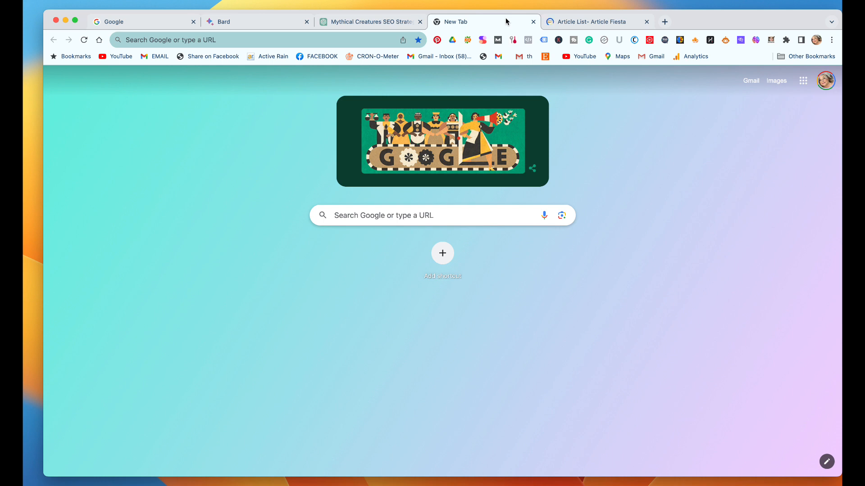
pyautogui.click(292, 36)
pyautogui.write('n')
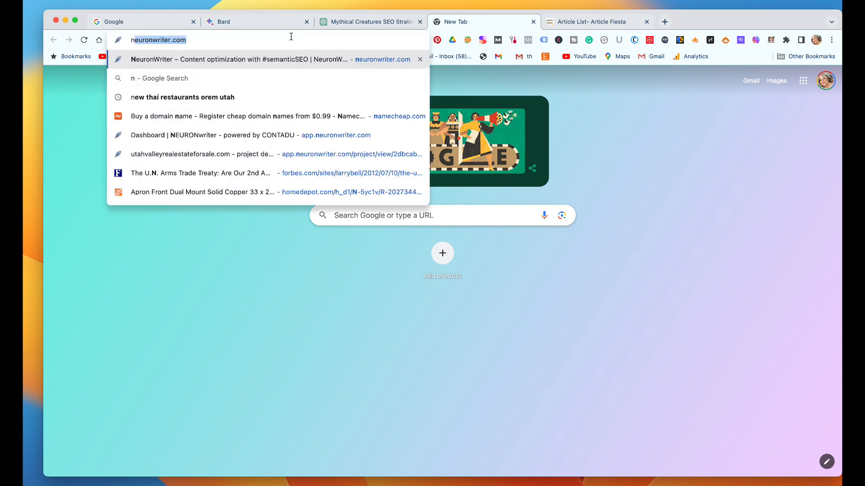
pyautogui.write('ey')
pyautogui.press('BackSpace')
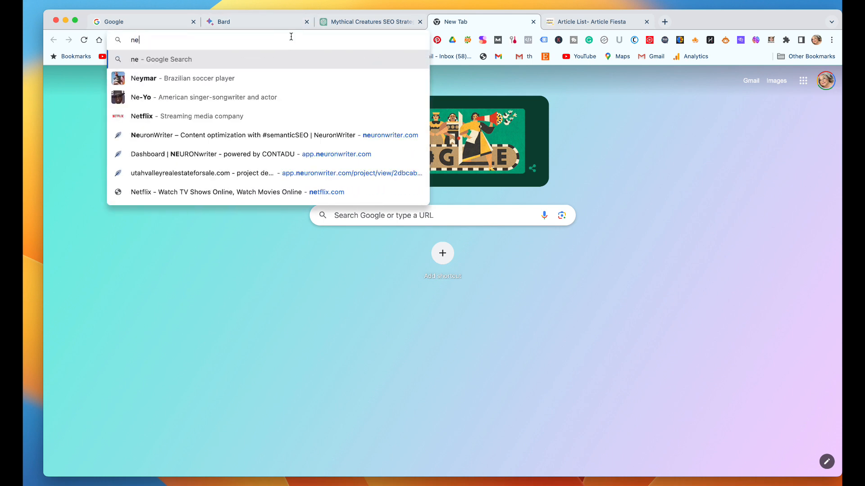
pyautogui.write('uro')
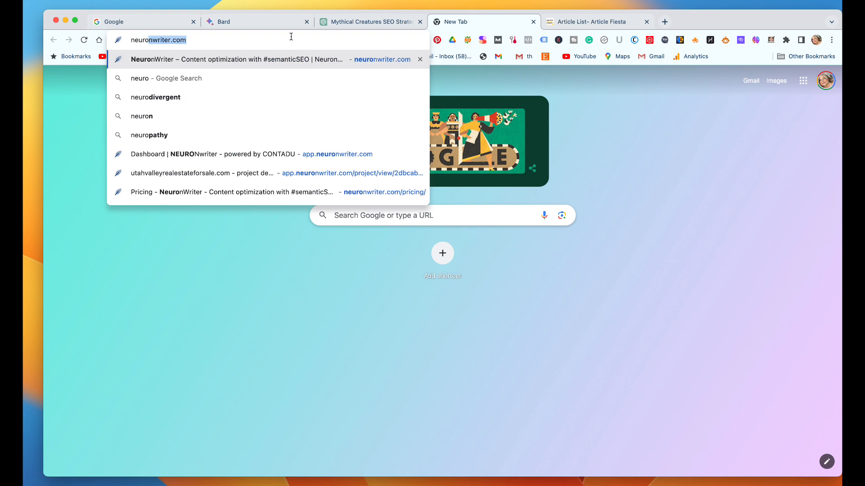
pyautogui.press('Return')
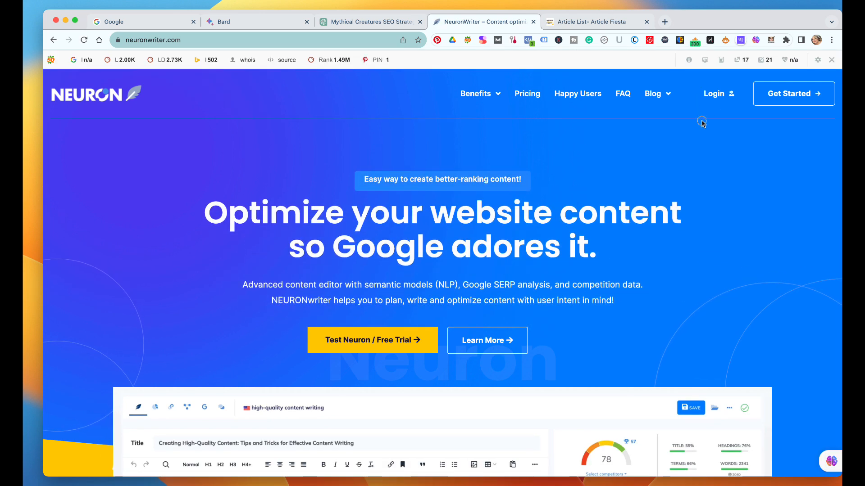
# - Log in to NeuronWriter and open the mythicalgodsandcreatures.com project
pyautogui.click(718, 94)
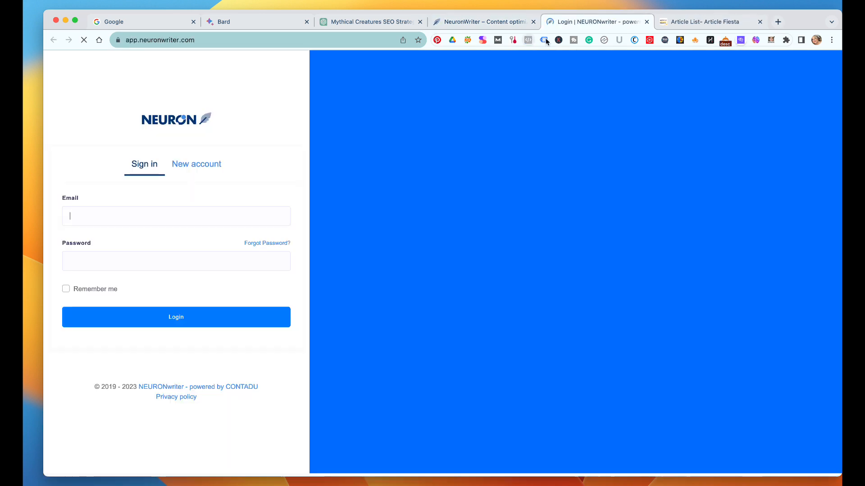
pyautogui.click(176, 317)
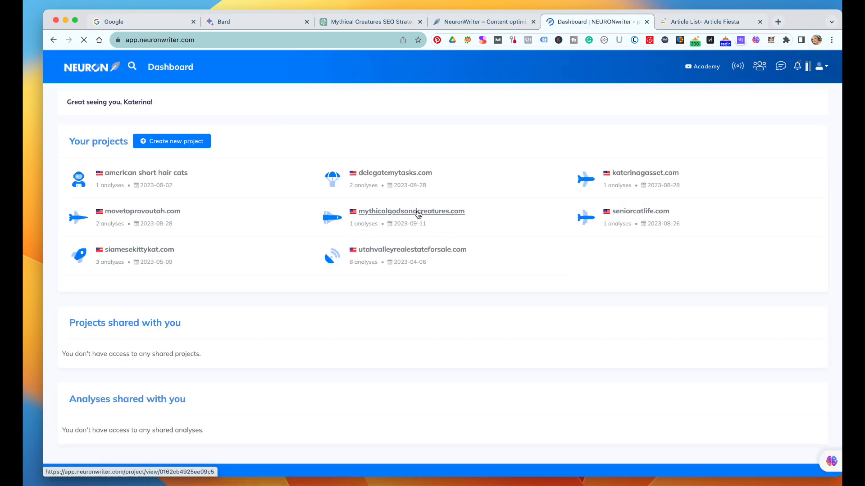
pyautogui.click(417, 213)
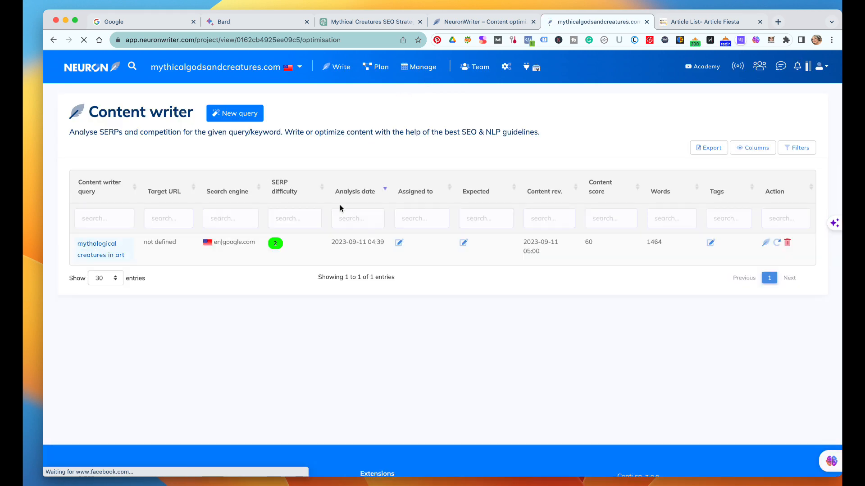
# - Create a new content writer query from the ChatGPT topic title "Types of Mythological Creatures: A Comprehensive Guide"
pyautogui.click(244, 118)
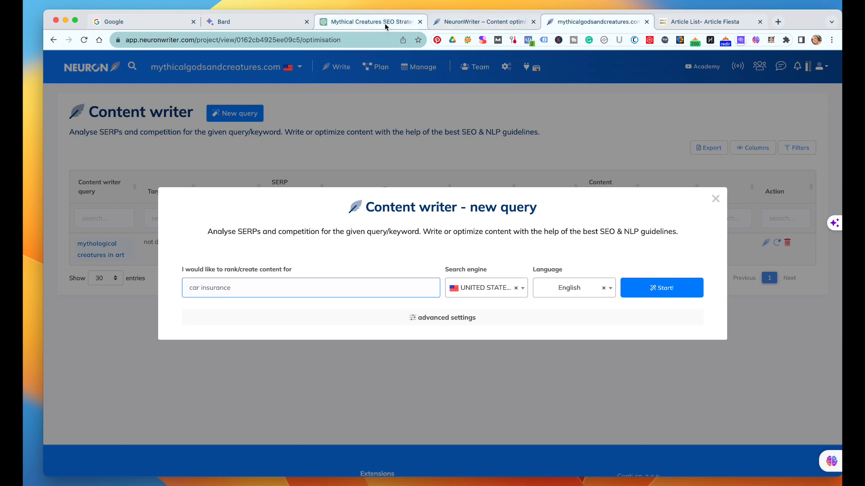
pyautogui.click(371, 22)
pyautogui.moveTo(550, 194); pyautogui.dragTo(353, 190)
pyautogui.press('super+c')
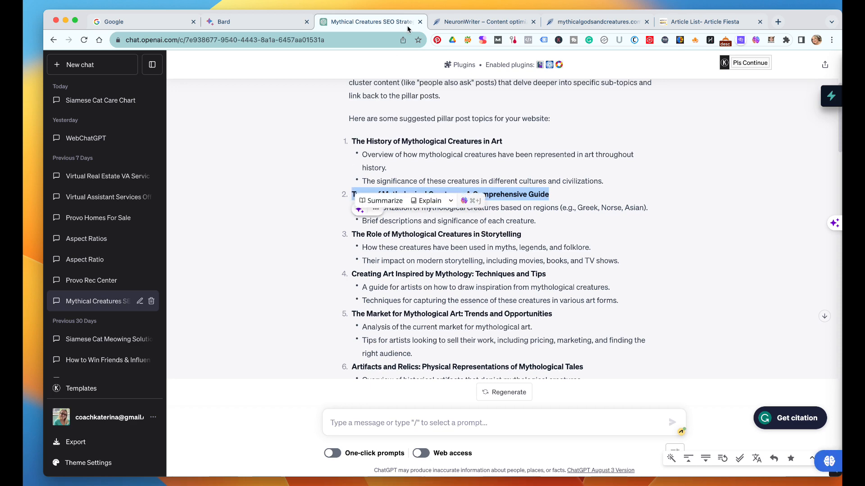
pyautogui.click(460, 23)
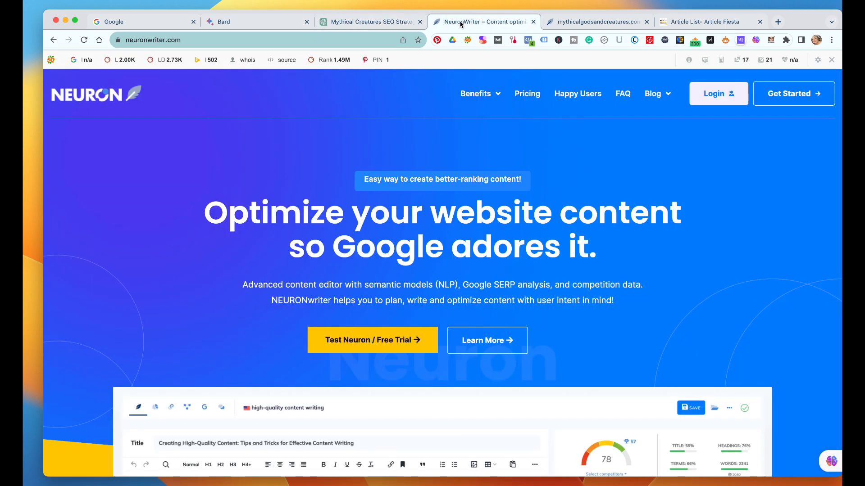
pyautogui.click(533, 22)
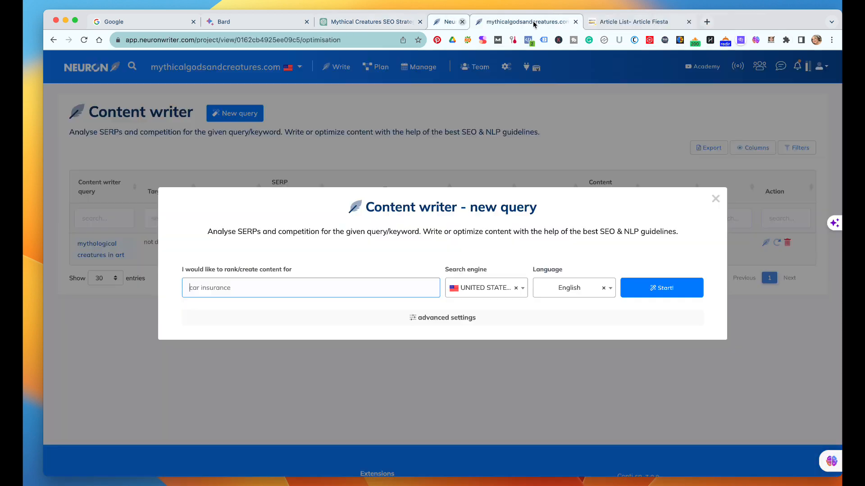
pyautogui.click(353, 288)
pyautogui.press('super+v')
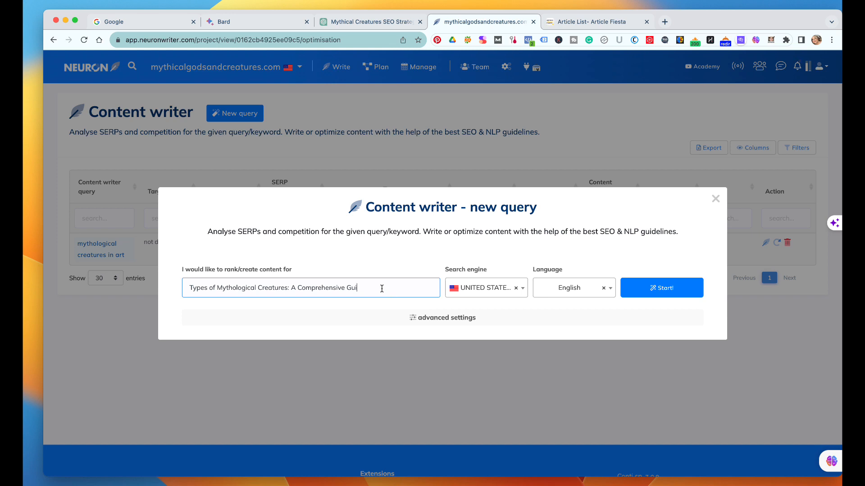
# - Shorten the query to "Types of Mythological Creatures" and start its analysis for United States, English
pyautogui.press('BackSpace')
pyautogui.press('BackSpace')
pyautogui.press('BackSpace')
pyautogui.press('BackSpace')
pyautogui.press('BackSpace')
pyautogui.press('BackSpace')
pyautogui.press('BackSpace')
pyautogui.press('BackSpace')
pyautogui.press('BackSpace')
pyautogui.press('BackSpace')
pyautogui.press('BackSpace')
pyautogui.press('BackSpace')
pyautogui.press('BackSpace')
pyautogui.press('BackSpace')
pyautogui.press('BackSpace')
pyautogui.press('BackSpace')
pyautogui.press('BackSpace')
pyautogui.press('BackSpace')
pyautogui.click(635, 289)
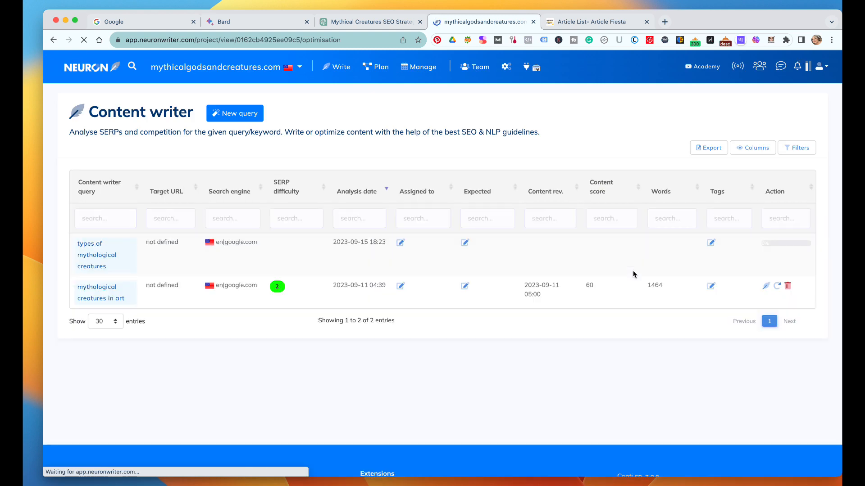
# - Open the analysis of the types of mythological creatures query and check the article's progress in Article Fiesta while it runs
pyautogui.click(100, 252)
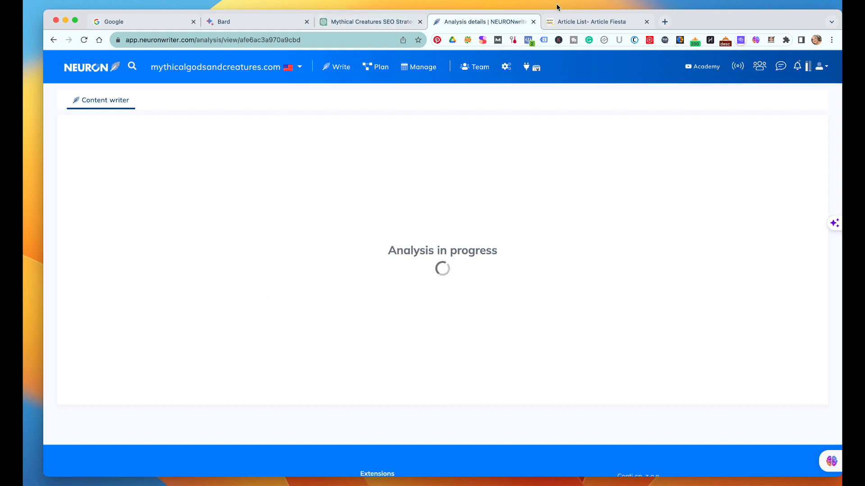
pyautogui.click(591, 22)
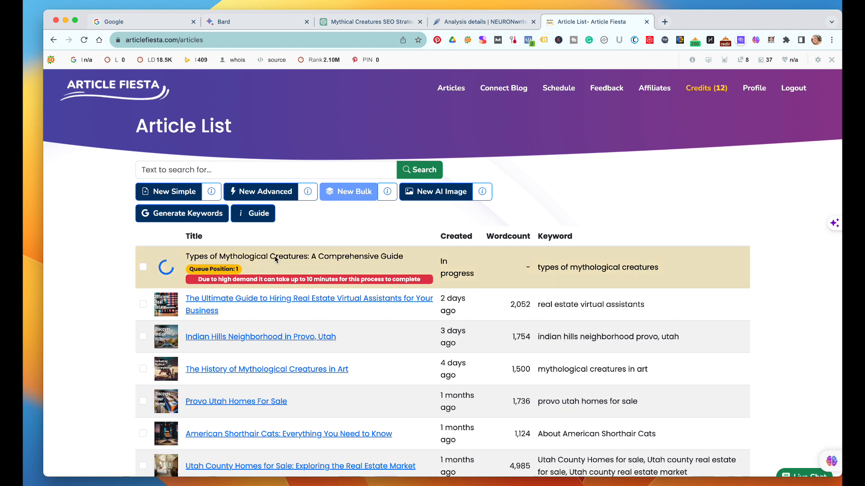
pyautogui.click(508, 25)
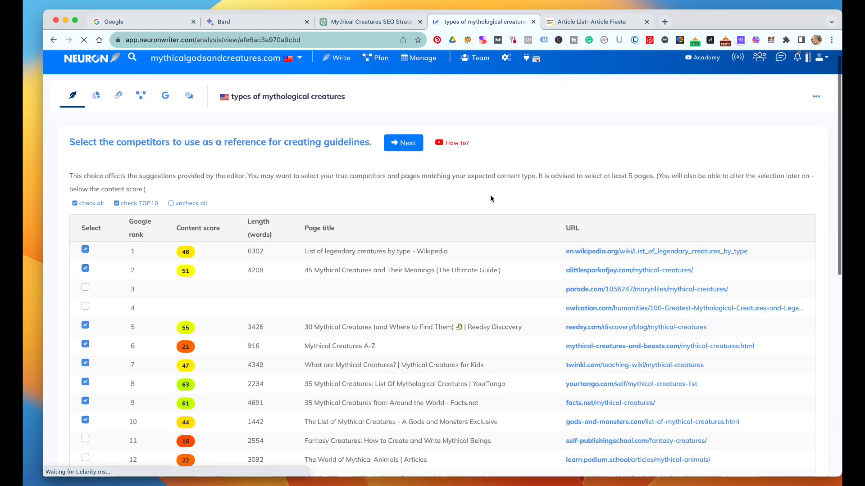
# - Examine the content scores, word lengths and Google ranks of the competitor pages for the query
pyautogui.scroll(-3, 490, 197)
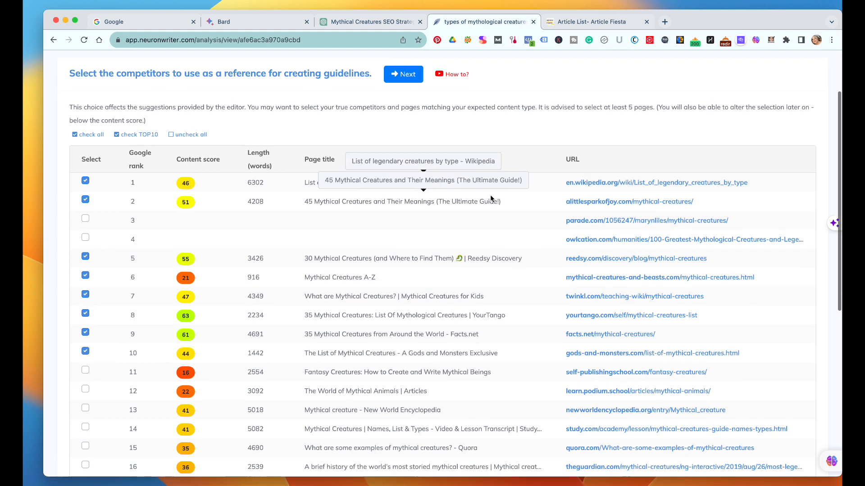
pyautogui.scroll(-1, 490, 194)
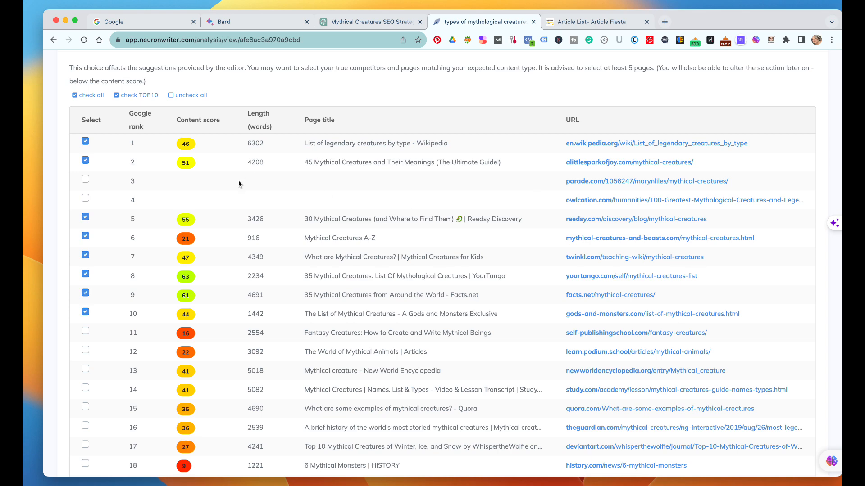
pyautogui.scroll(-2, 206, 329)
pyautogui.scroll(3, 205, 330)
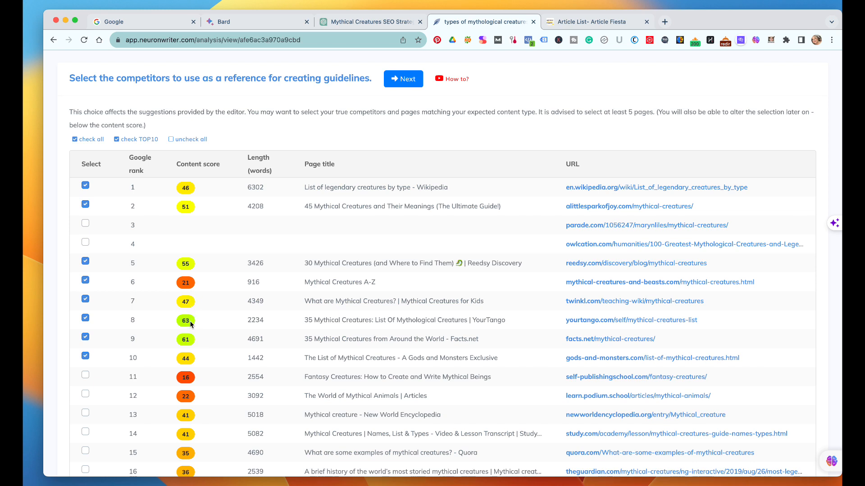
pyautogui.scroll(-2, 191, 324)
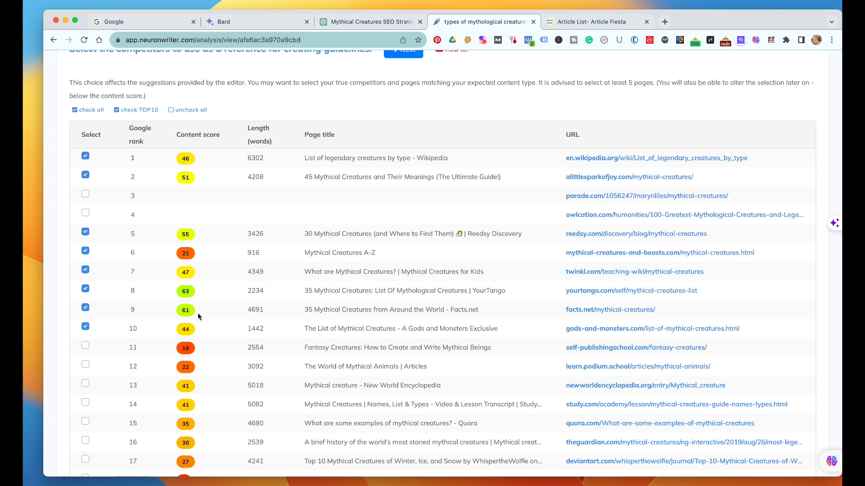
pyautogui.scroll(-2, 198, 316)
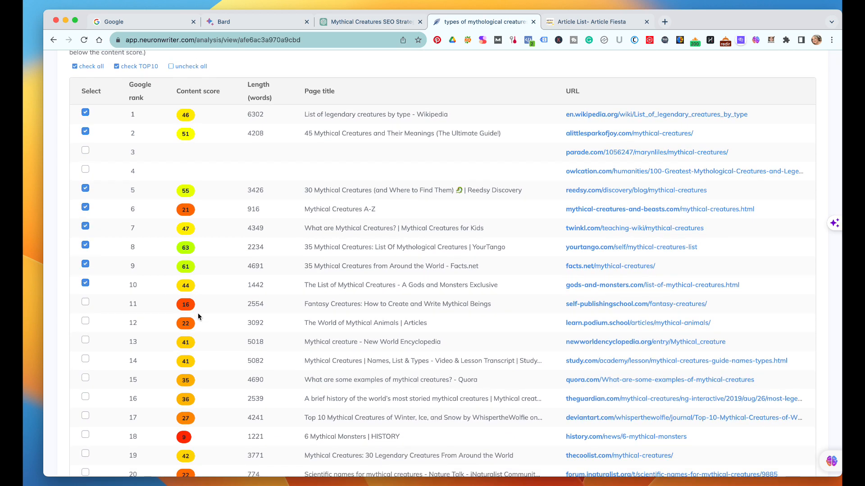
pyautogui.scroll(1, 199, 317)
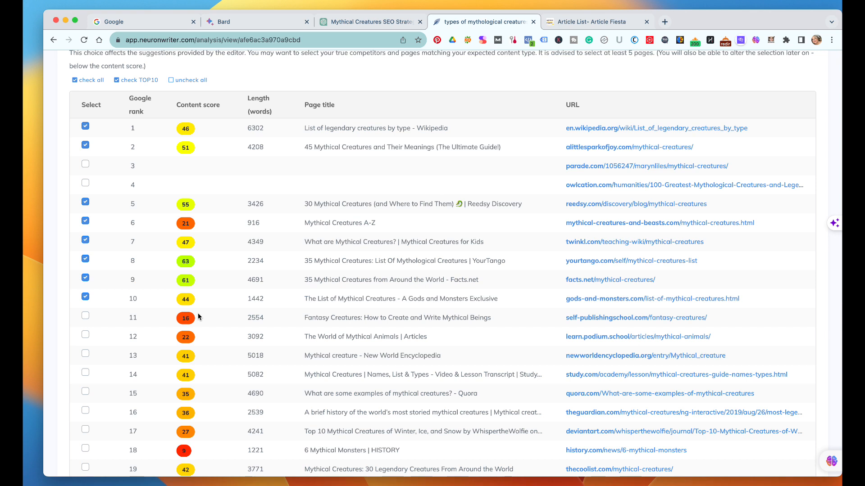
pyautogui.scroll(1, 198, 317)
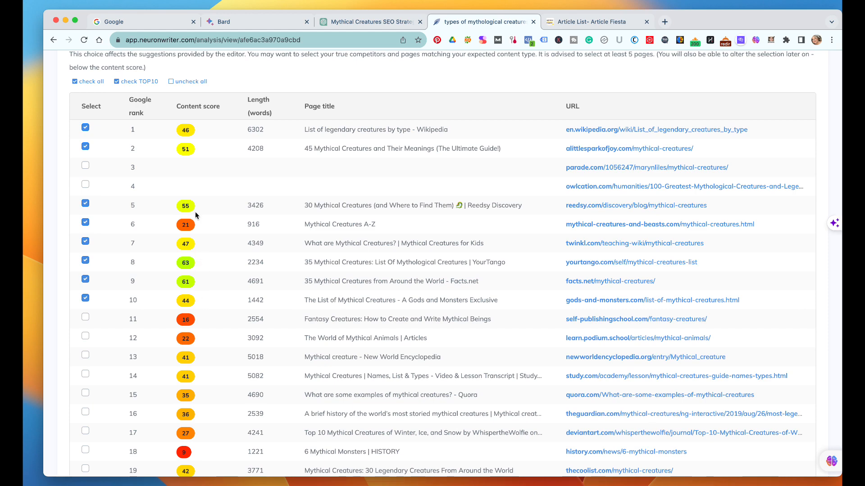
# - Check the queued article in Article Fiesta and continue in NeuronWriter with the preselected competitors as the guideline reference
pyautogui.click(598, 22)
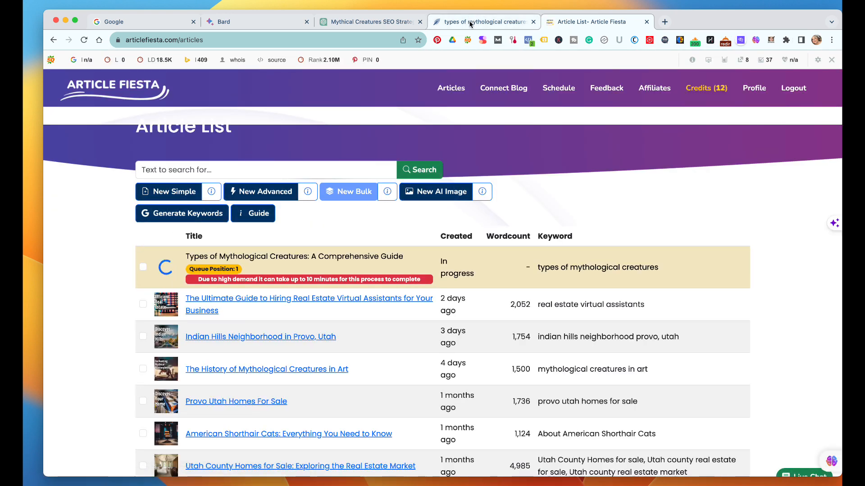
pyautogui.click(471, 24)
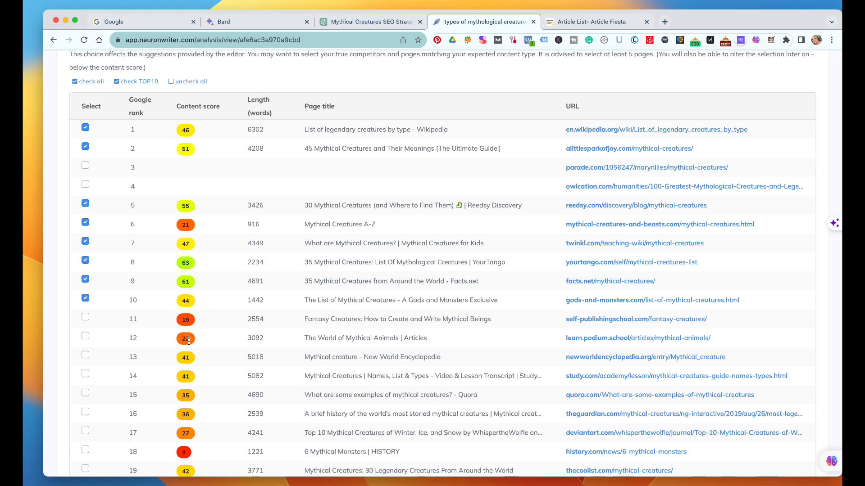
pyautogui.scroll(2, 188, 341)
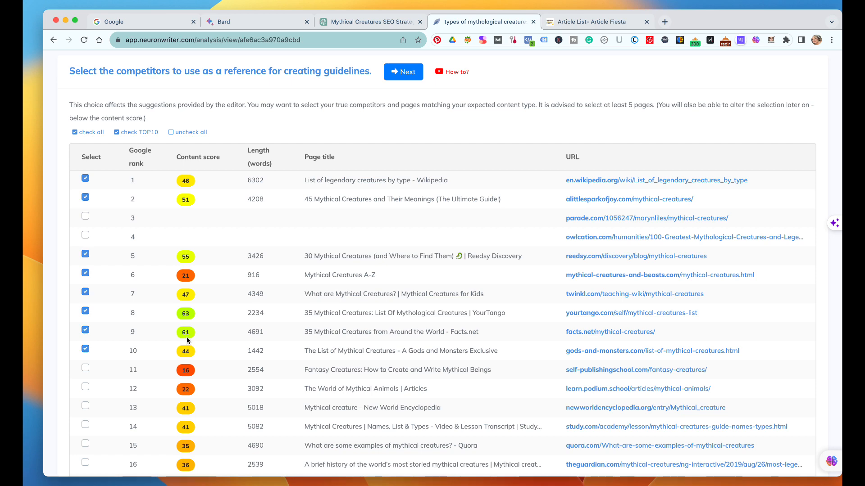
pyautogui.click(396, 77)
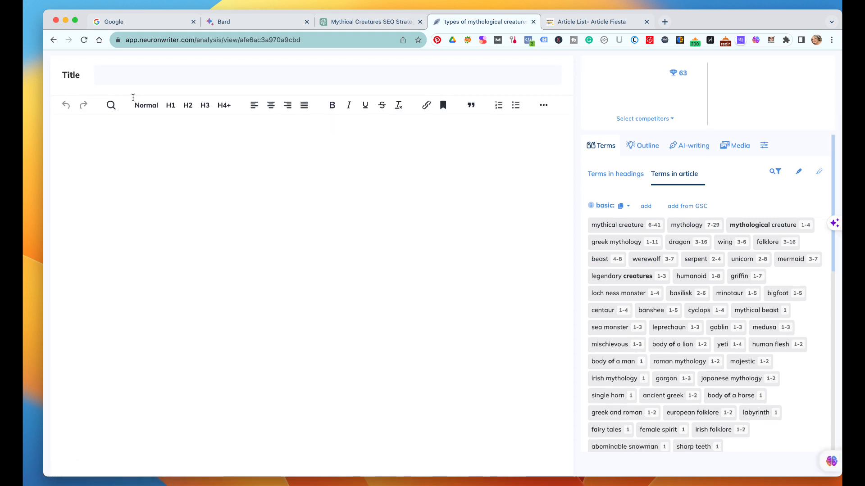
# - Set the content's meta title to "Types of Mythological Creatures: A Comprehensive Guide"
pyautogui.click(134, 77)
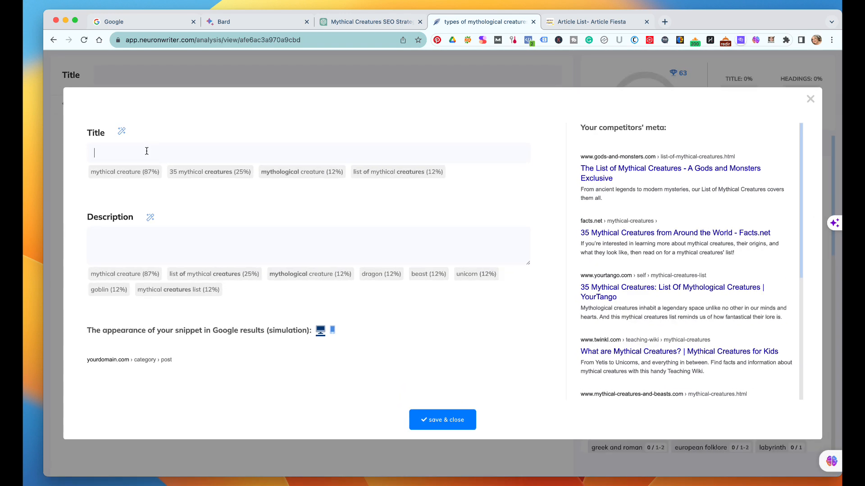
pyautogui.write('Types of Mythological Creatures: A Comprehensive Guide')
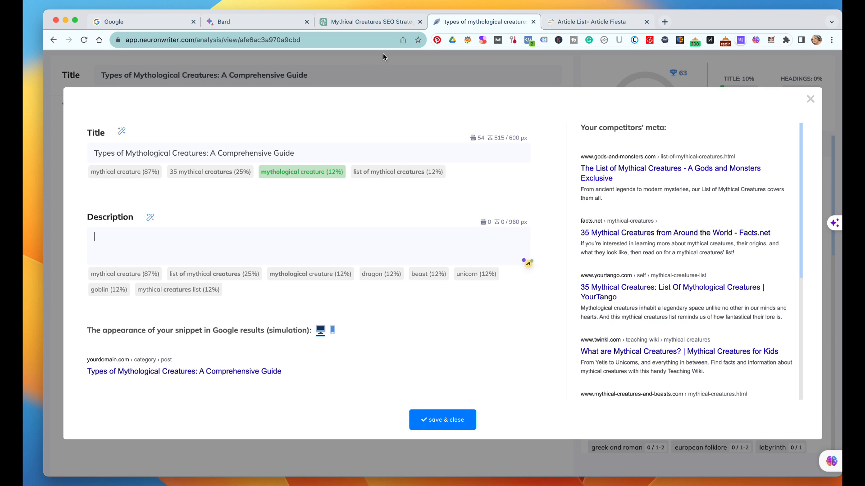
pyautogui.click(298, 150)
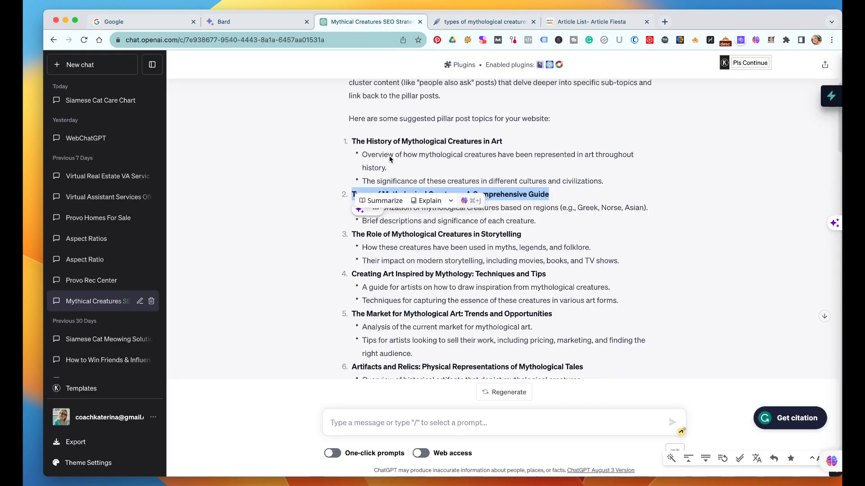
# - Draft a request in ChatGPT for a meta description that is very clicky but limited in length
pyautogui.click(369, 22)
pyautogui.click(428, 423)
pyautogui.write('Ca')
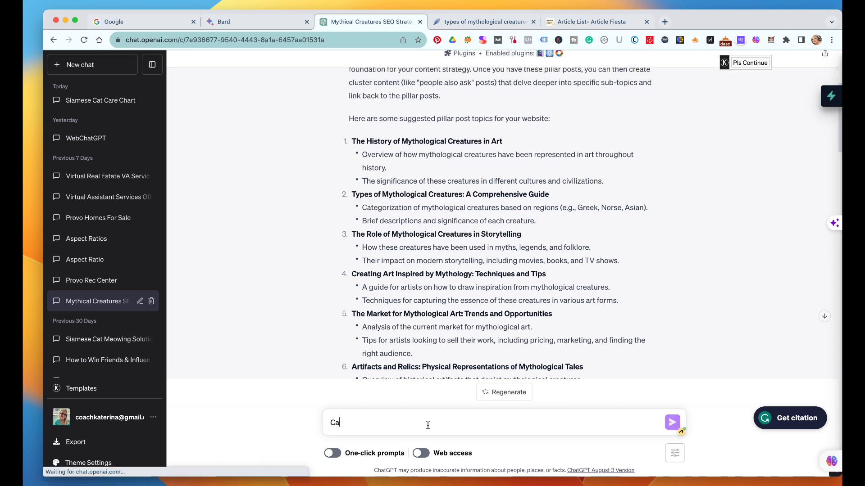
pyautogui.write('n you please giv')
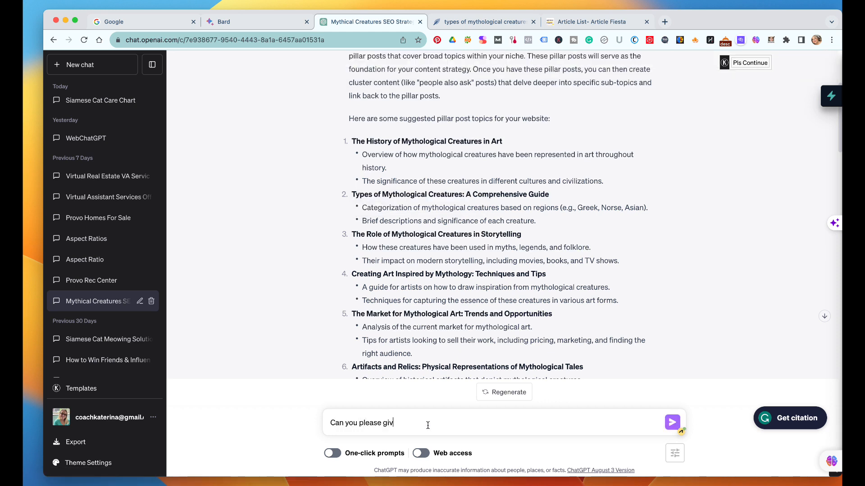
pyautogui.write('e me a met')
pyautogui.write('a des')
pyautogui.press('BackSpace')
pyautogui.write('desdcription for')
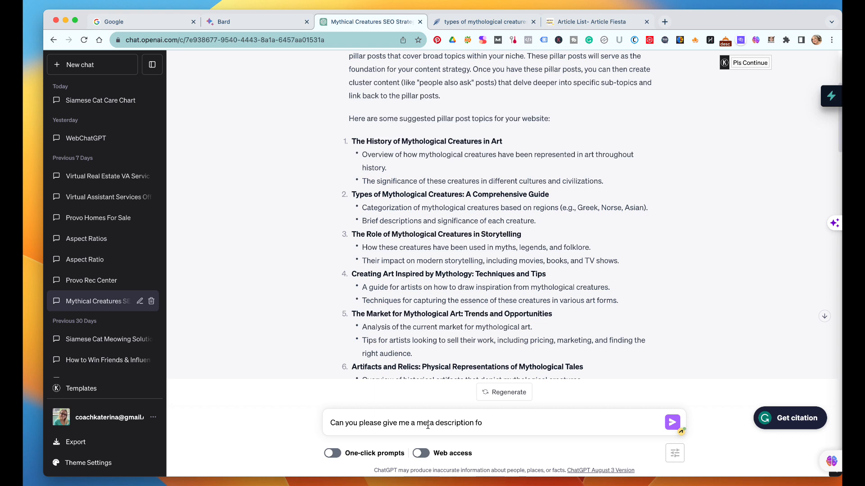
pyautogui.press('BackSpace')
pyautogui.press('BackSpace')
pyautogui.write('thta i')
pyautogui.press('BackSpace')
pyautogui.press('BackSpace')
pyautogui.press('BackSpace')
pyautogui.press('BackSpace')
pyautogui.write('at is very clicky but conta')
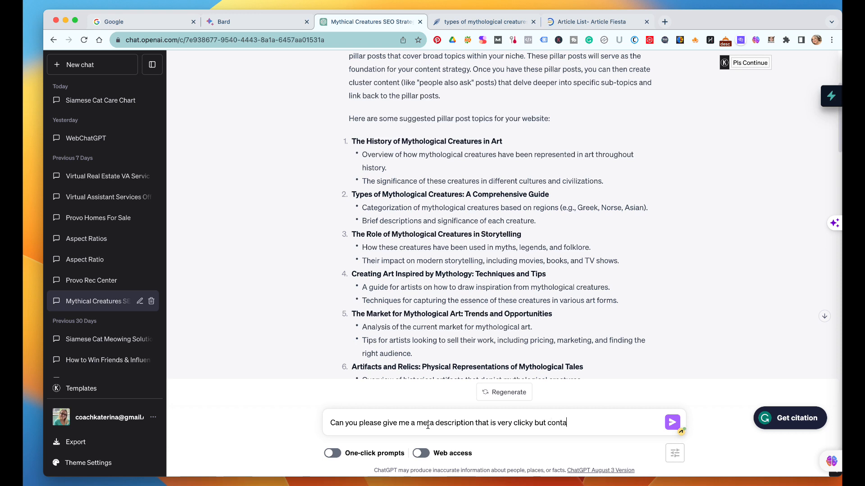
pyautogui.write('ins on ly ly')
# - Check the description limit in NeuronWriter and send the ChatGPT request with 960 pixels and the title "Types of Mythological Creatures: A Comprehensive Guide"
pyautogui.click(473, 22)
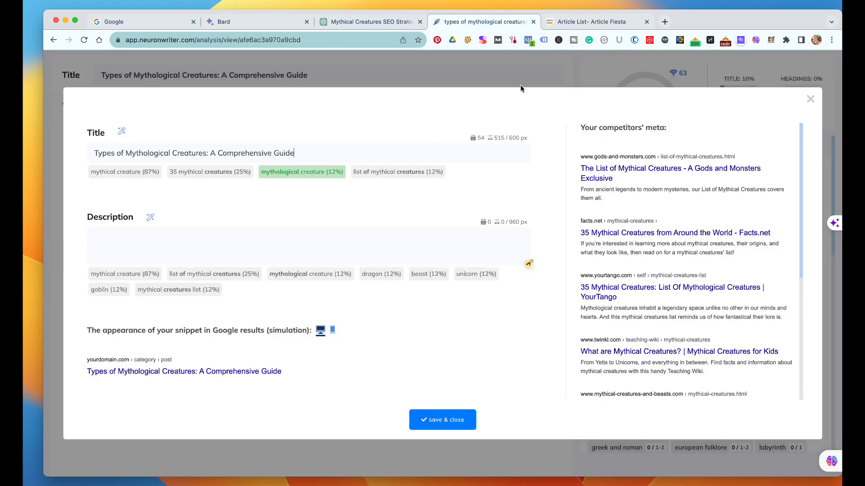
pyautogui.click(366, 23)
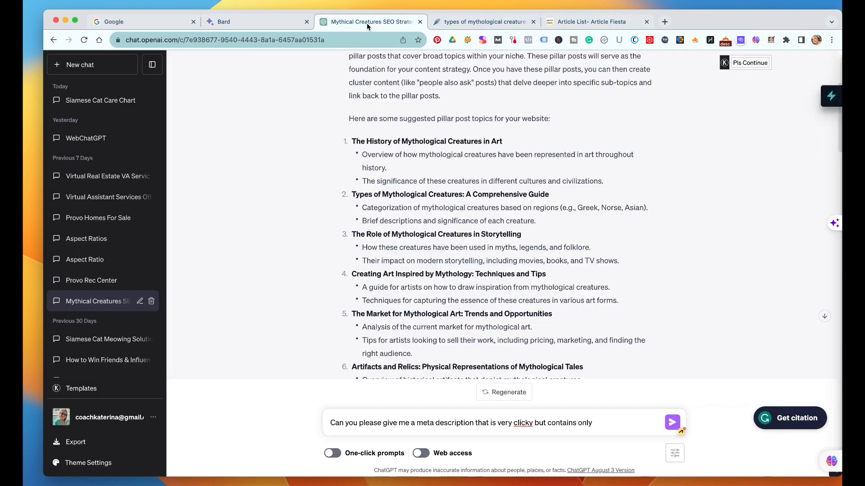
pyautogui.write('960 pixels, for this titel')
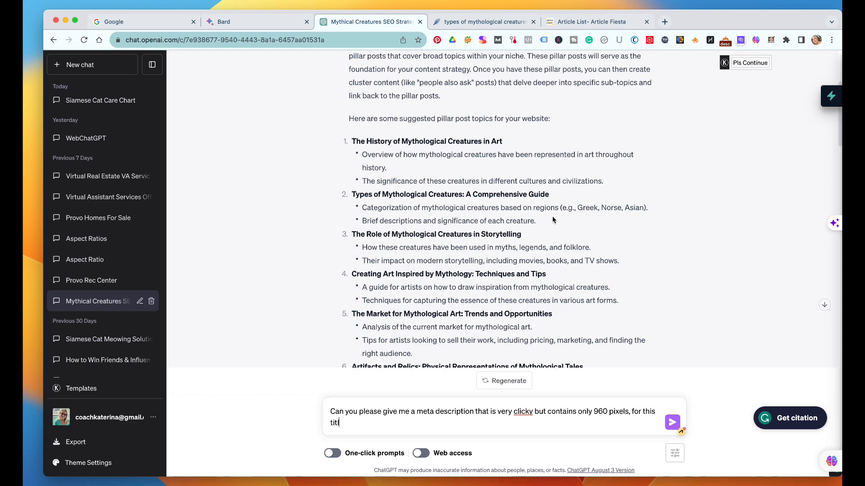
pyautogui.write('e:')
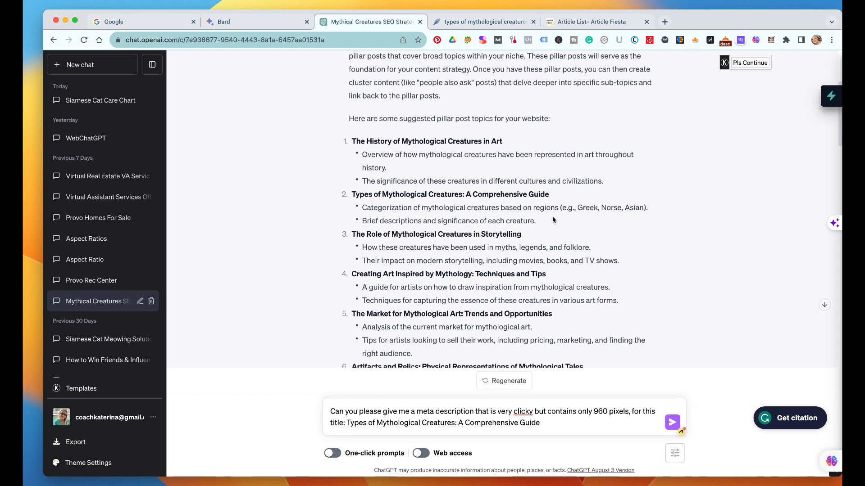
pyautogui.press('Return')
pyautogui.scroll(-5, 469, 184)
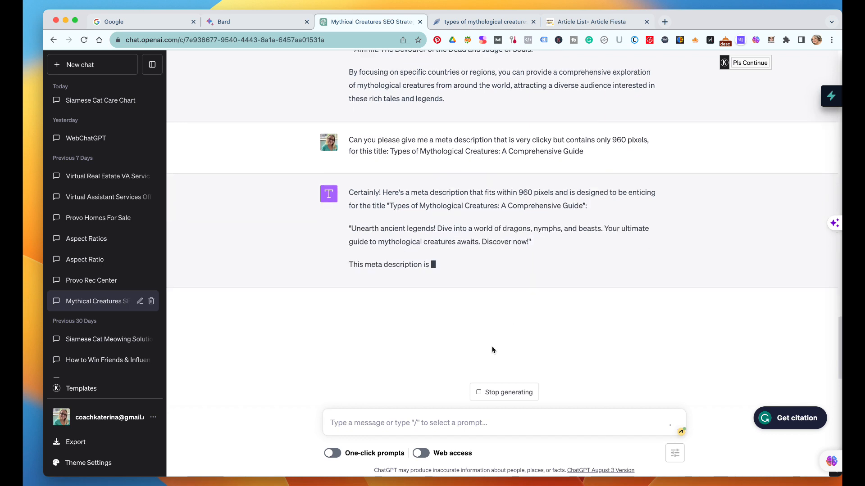
# - Ask ChatGPT for 5 more meta descriptions for the same title
pyautogui.write('Can ')
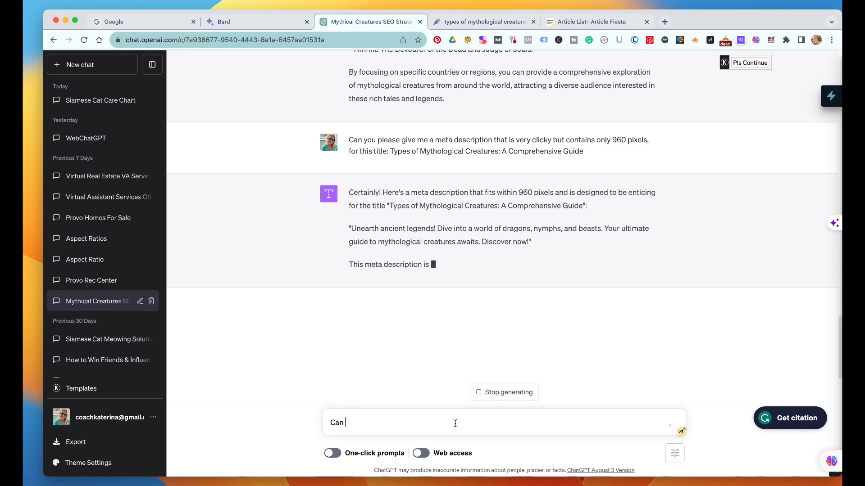
pyautogui.write('you give me 5 more')
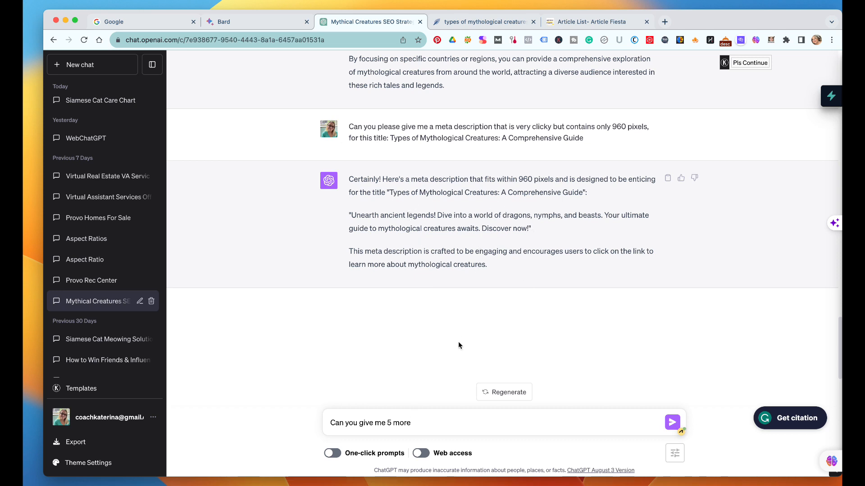
pyautogui.press('Return')
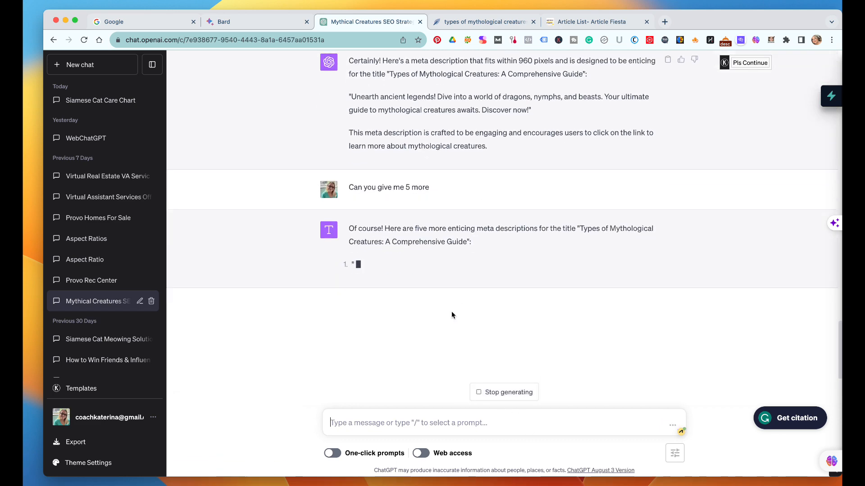
# - Check the Article Fiesta list and NeuronWriter's suggested description terms, and compare the meta descriptions generated in ChatGPT against them
pyautogui.click(590, 23)
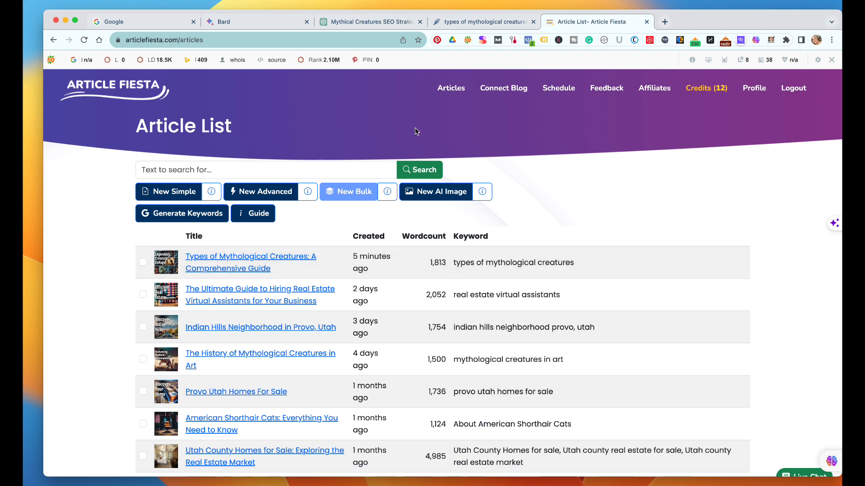
pyautogui.click(465, 27)
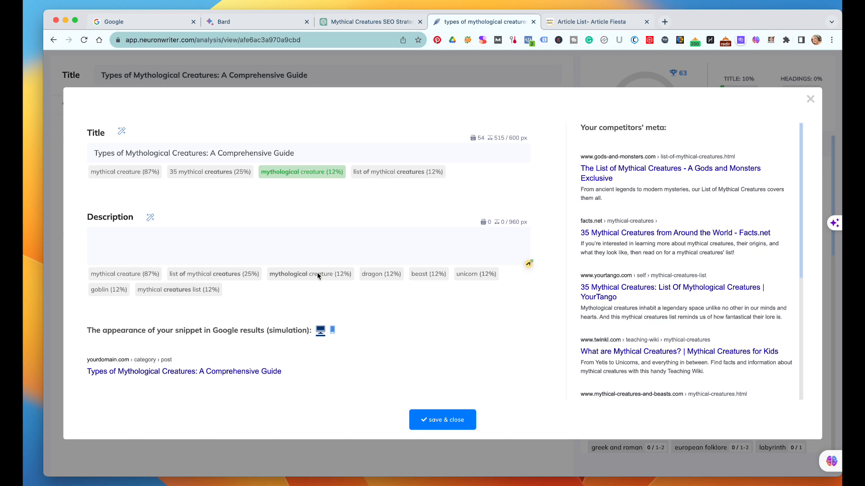
pyautogui.click(388, 25)
pyautogui.scroll(2, 419, 270)
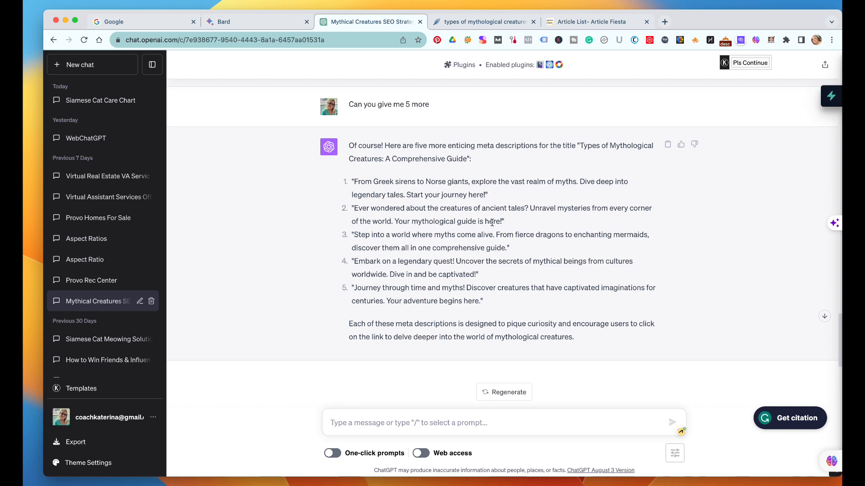
pyautogui.scroll(5, 492, 223)
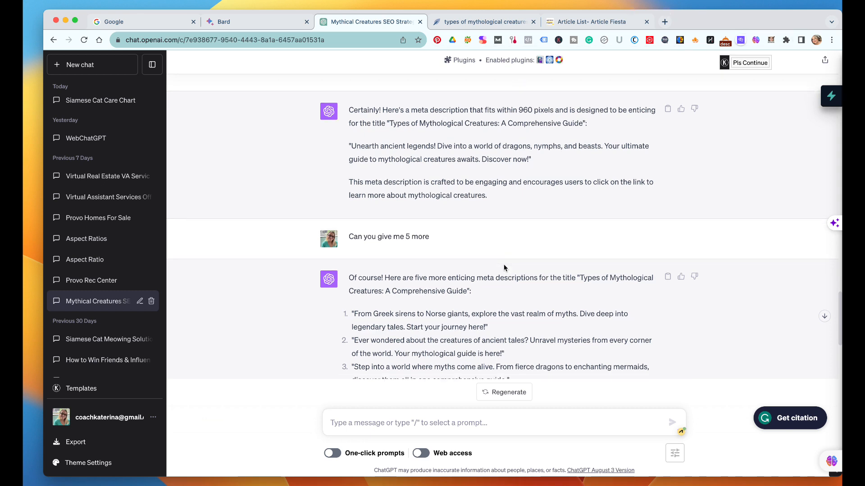
pyautogui.scroll(3, 503, 267)
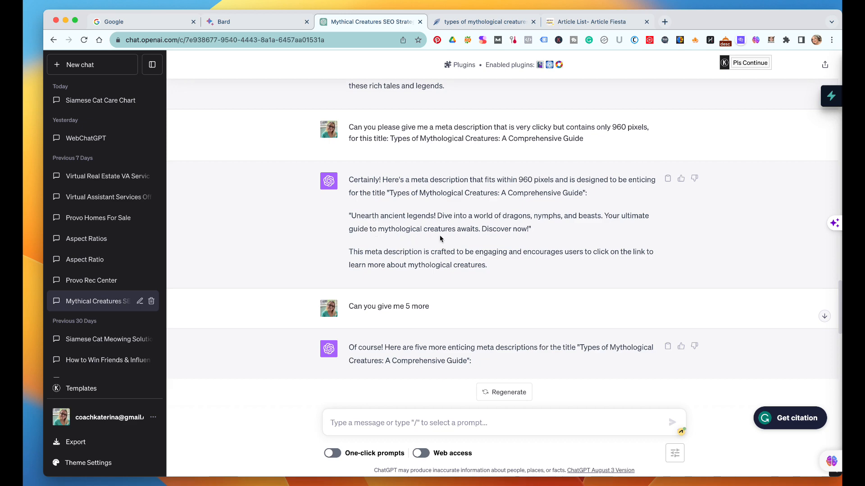
pyautogui.scroll(-5, 446, 234)
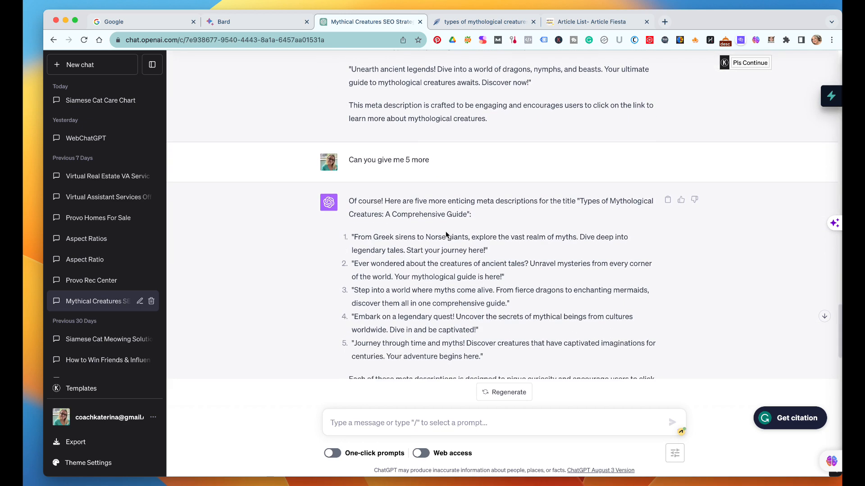
pyautogui.scroll(-2, 436, 253)
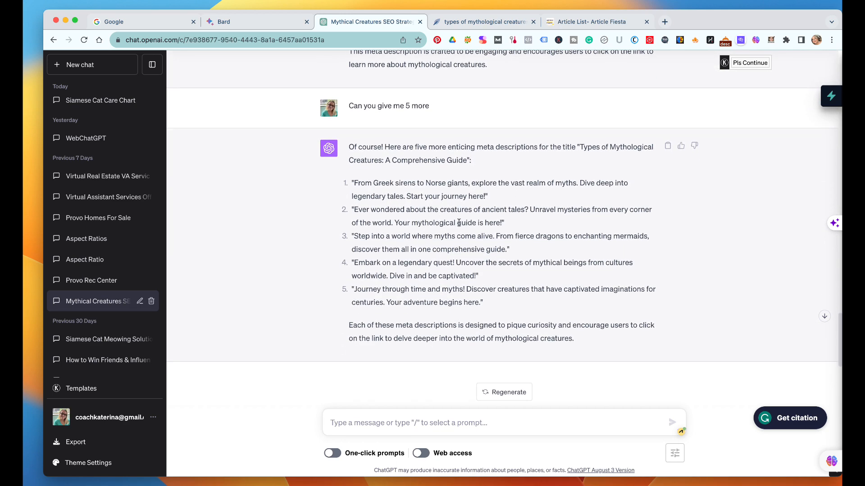
pyautogui.scroll(-2, 575, 212)
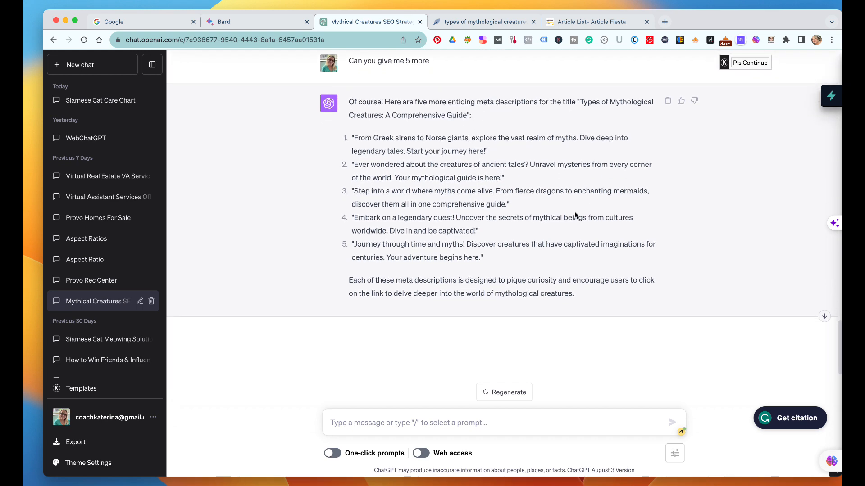
pyautogui.scroll(-1, 538, 198)
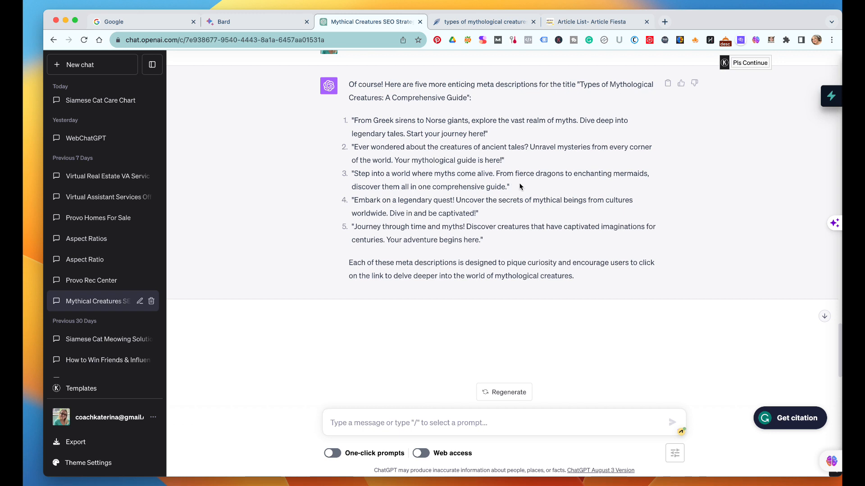
pyautogui.scroll(-1, 520, 186)
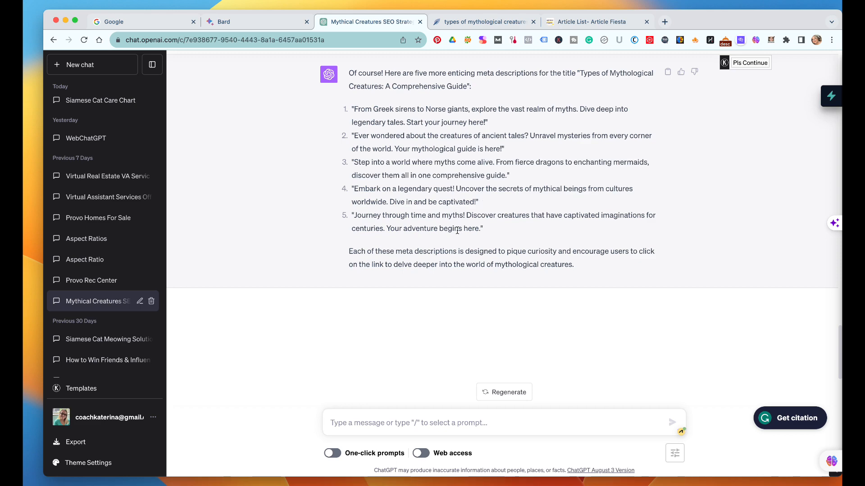
pyautogui.scroll(6, 457, 231)
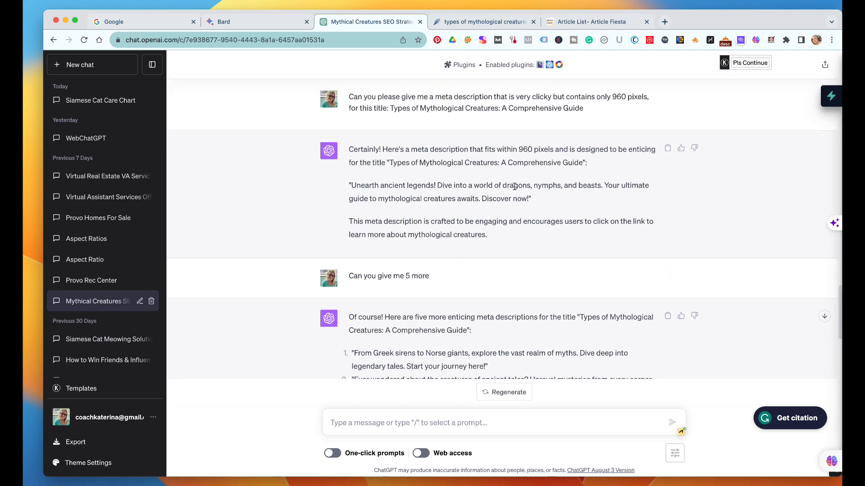
# - Copy the "Unearth ancient legends!" description into NeuronWriter's meta description and trim its ending after "Discover"
pyautogui.moveTo(530, 198); pyautogui.dragTo(348, 183)
pyautogui.press('cmd+c')
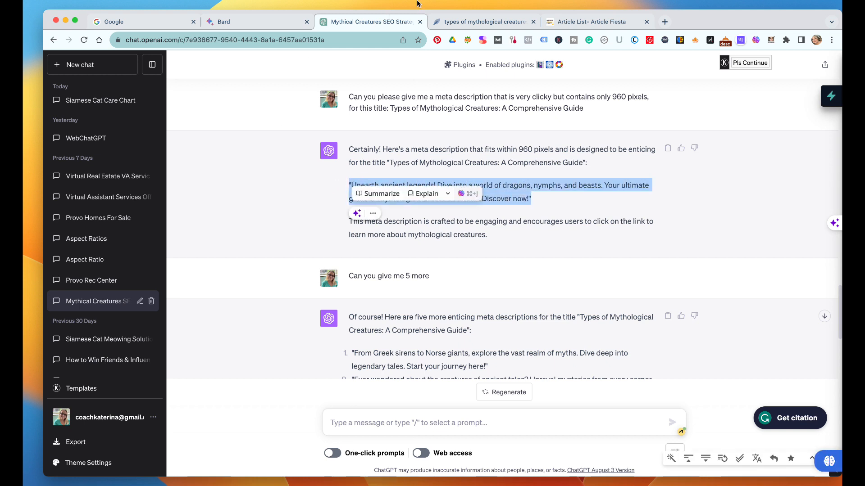
pyautogui.click(484, 22)
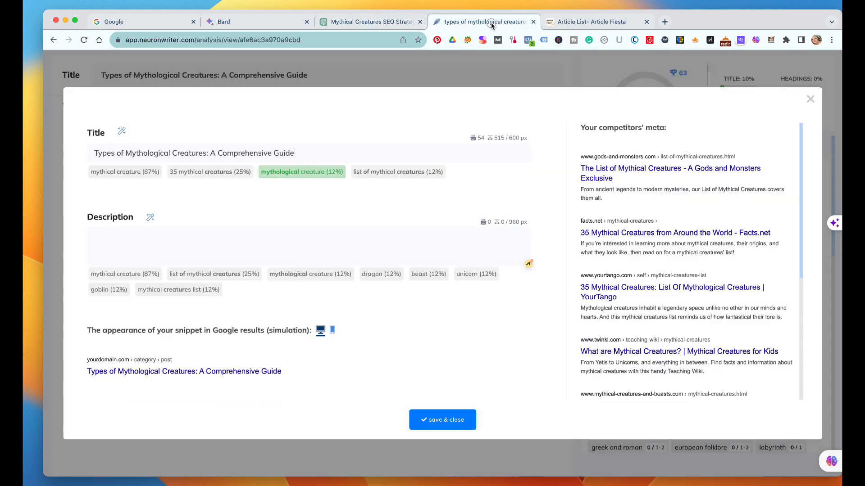
pyautogui.click(198, 238)
pyautogui.press('cmd+v')
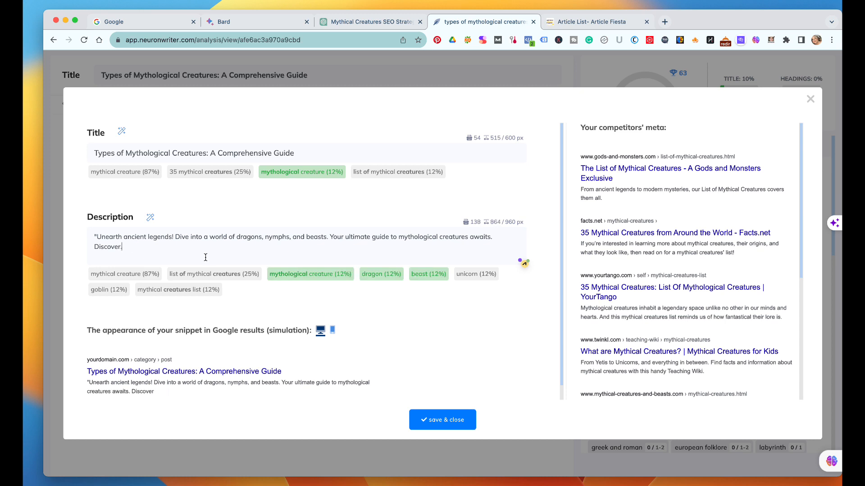
# - Remove the opening quotation mark from the meta description, end it with "Discover...", and save the title and description
pyautogui.click(96, 237)
pyautogui.press('BackSpace')
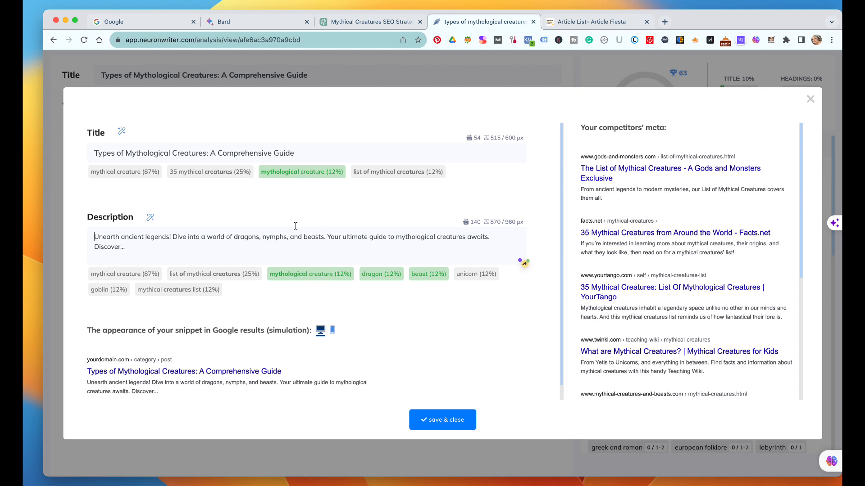
pyautogui.click(434, 417)
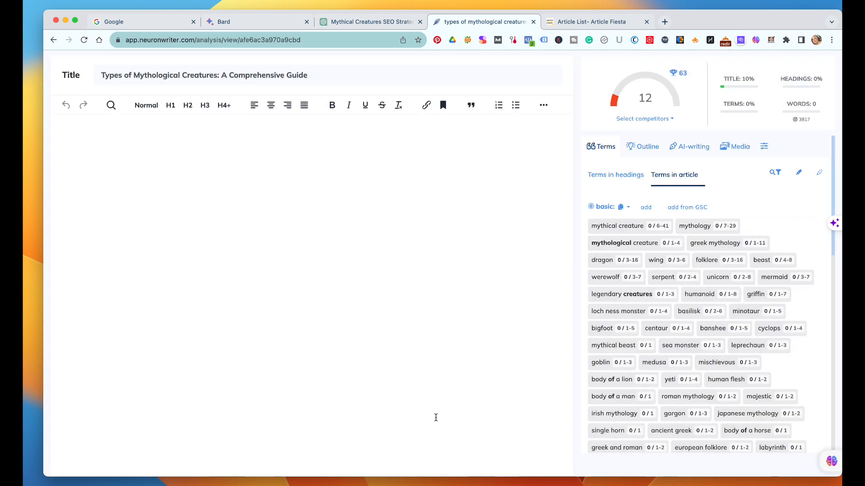
# - Review the content score, the competitors' benchmark scores, and the title, headings, terms and word targets
pyautogui.click(647, 106)
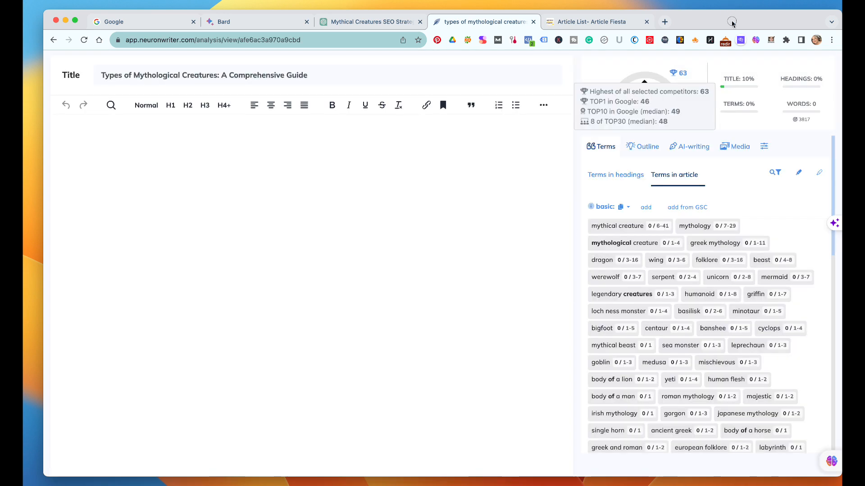
pyautogui.click(685, 82)
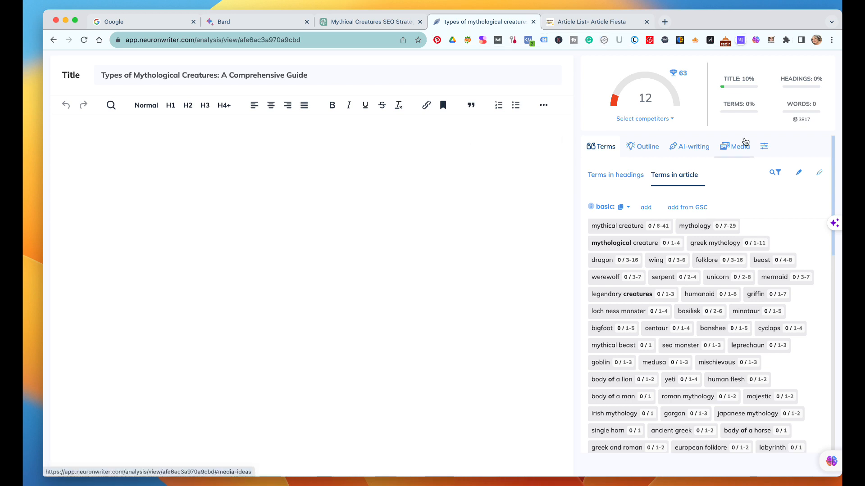
pyautogui.moveTo(804, 127)
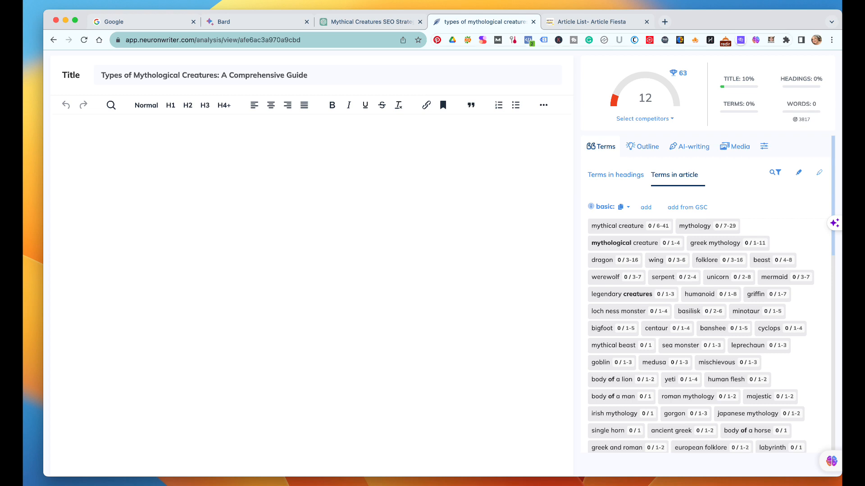
# - Open the "Types of Mythological Creatures: A Comprehensive Guide" article in Article Fiesta and look over its details and image
pyautogui.click(607, 25)
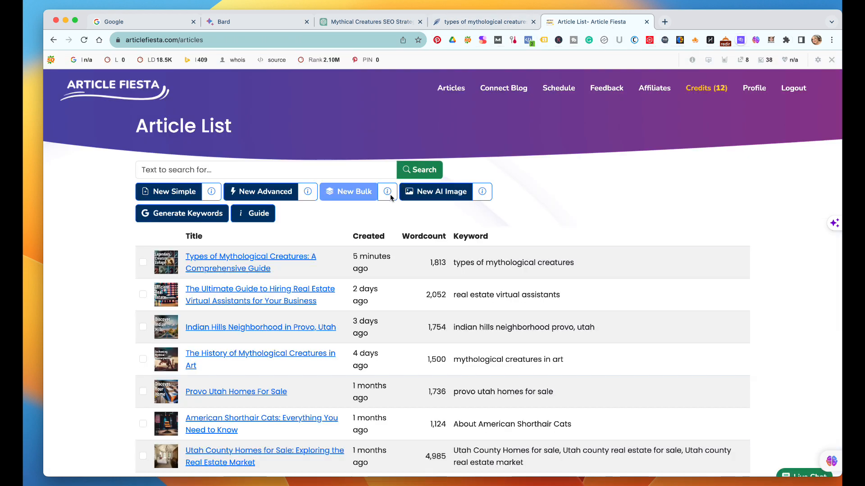
pyautogui.click(279, 256)
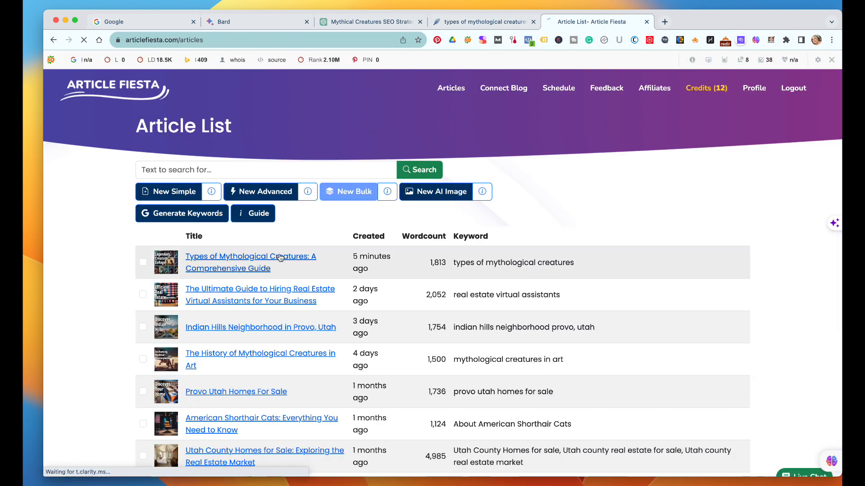
pyautogui.scroll(-3, 299, 234)
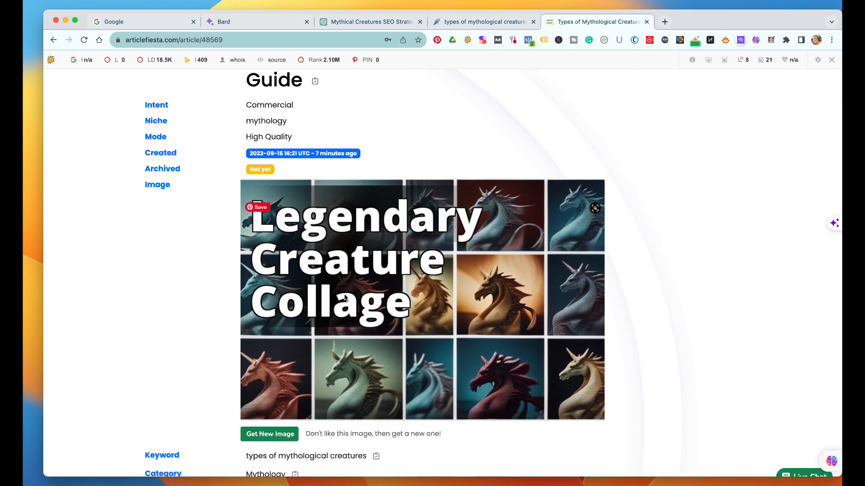
pyautogui.scroll(-3, 344, 297)
pyautogui.scroll(3, 345, 298)
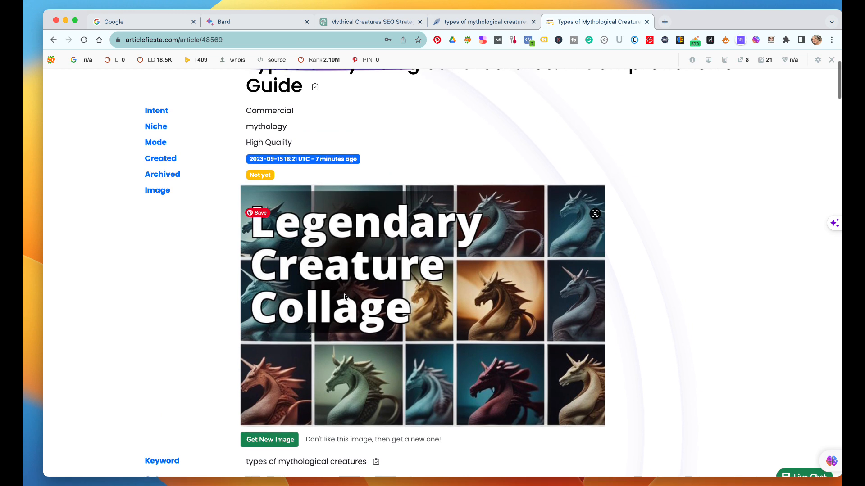
# - Review the article's details, table of contents, introduction, and the Dragons and Unicorns sections with their images
pyautogui.scroll(-2, 345, 297)
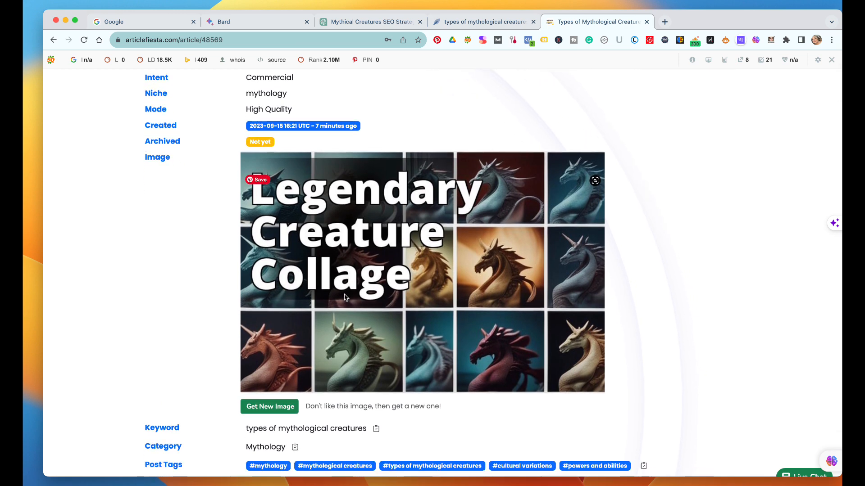
pyautogui.scroll(-10, 344, 297)
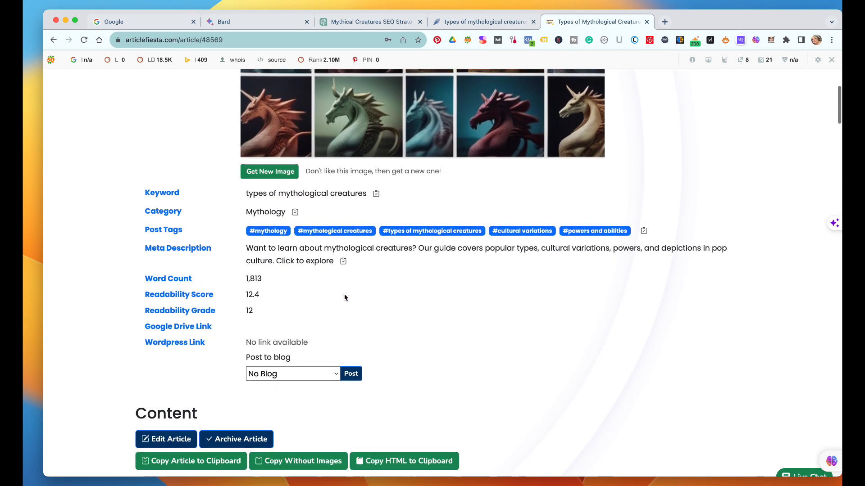
pyautogui.scroll(-3, 344, 297)
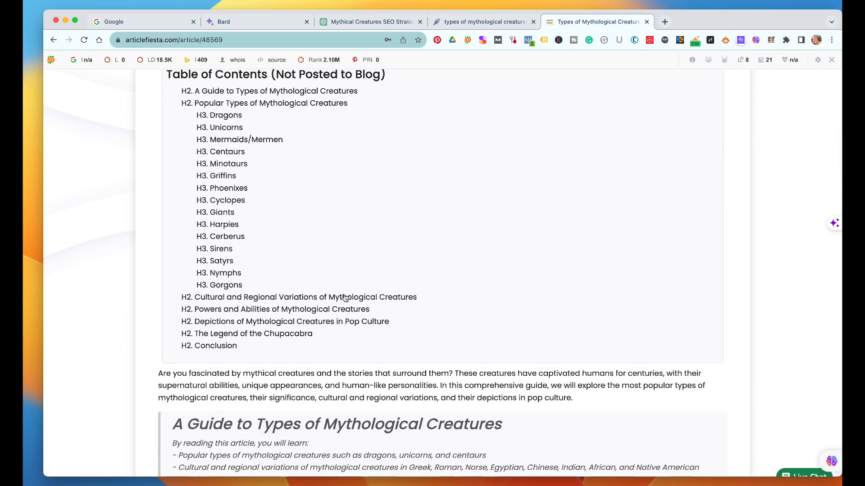
pyautogui.scroll(-3, 344, 298)
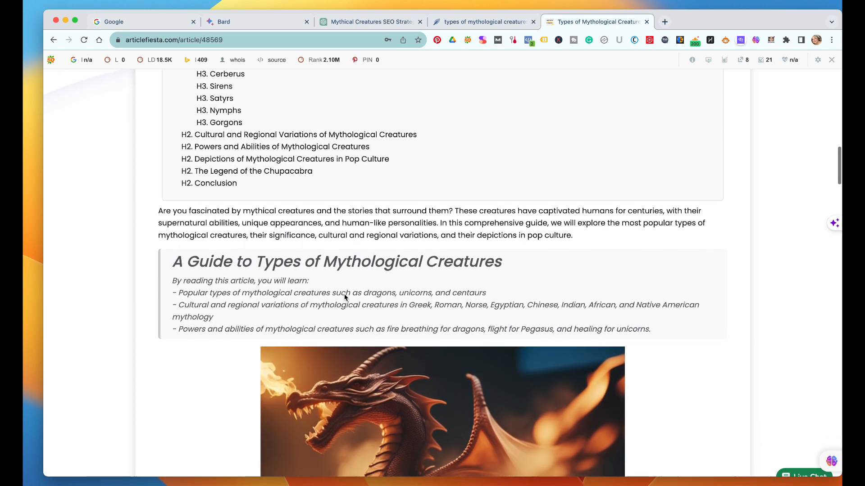
pyautogui.scroll(-4, 345, 297)
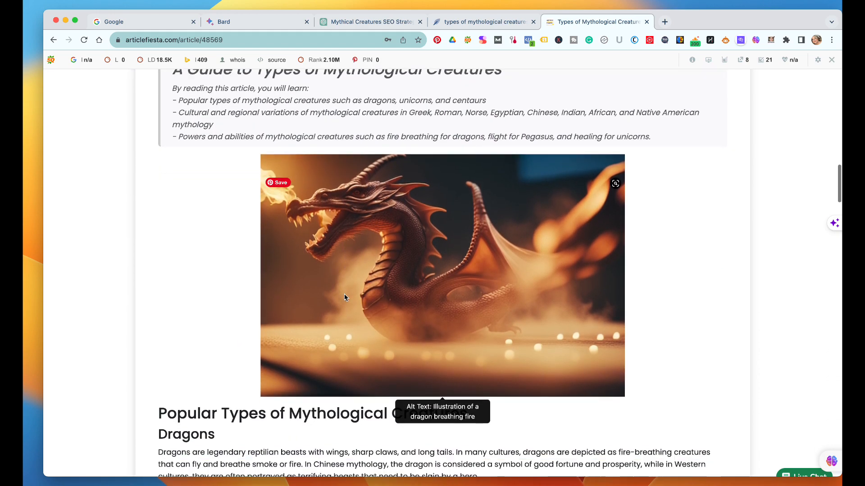
pyautogui.scroll(-7, 344, 298)
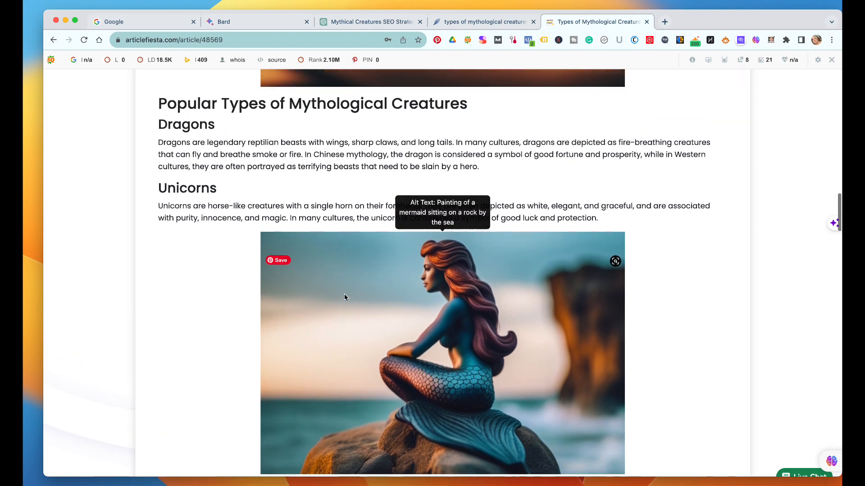
pyautogui.scroll(2, 345, 298)
pyautogui.scroll(-2, 345, 297)
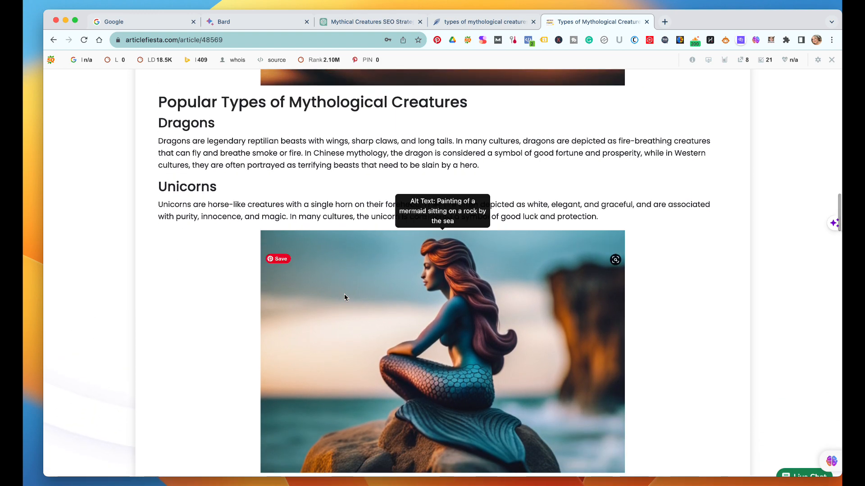
# - Read the remaining creature sections, cultural variations, powers, pop culture table, Chupacabra legend and conclusion
pyautogui.scroll(-10, 344, 297)
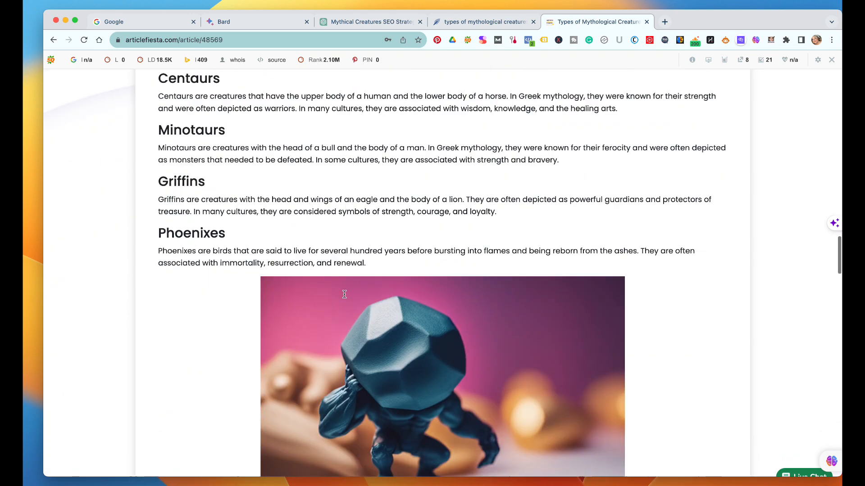
pyautogui.scroll(-10, 344, 294)
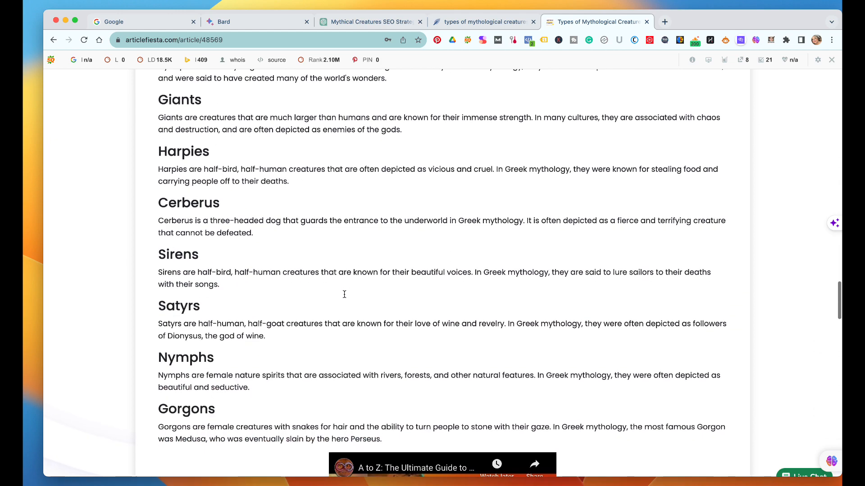
pyautogui.scroll(-10, 345, 295)
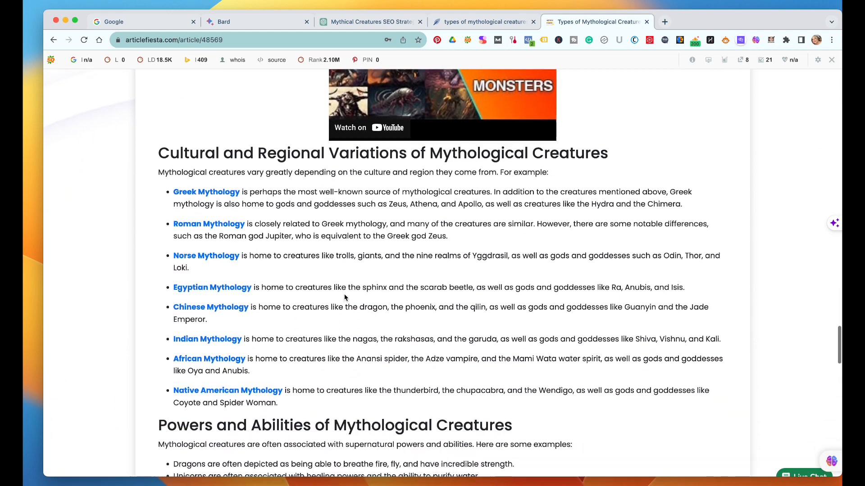
pyautogui.scroll(-3, 344, 297)
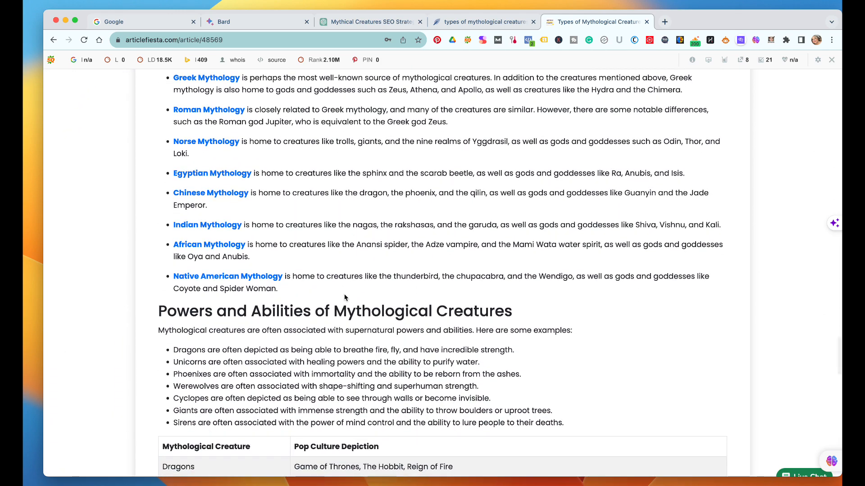
pyautogui.scroll(-5, 344, 298)
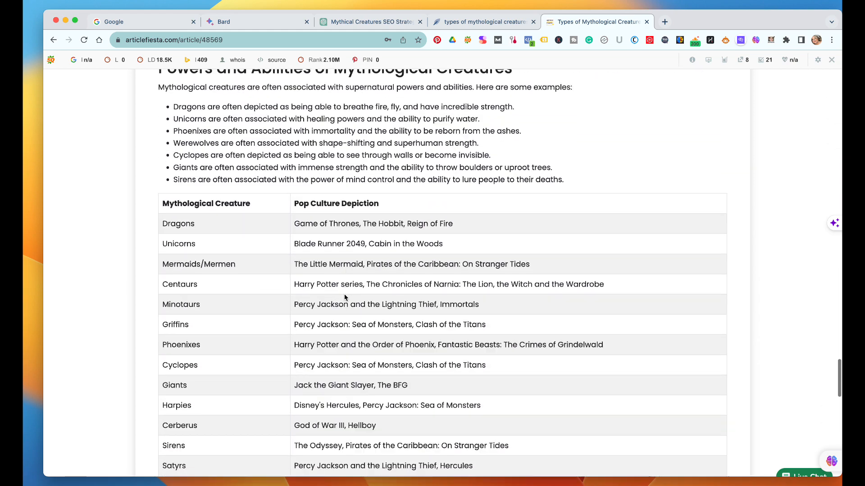
pyautogui.scroll(-9, 344, 297)
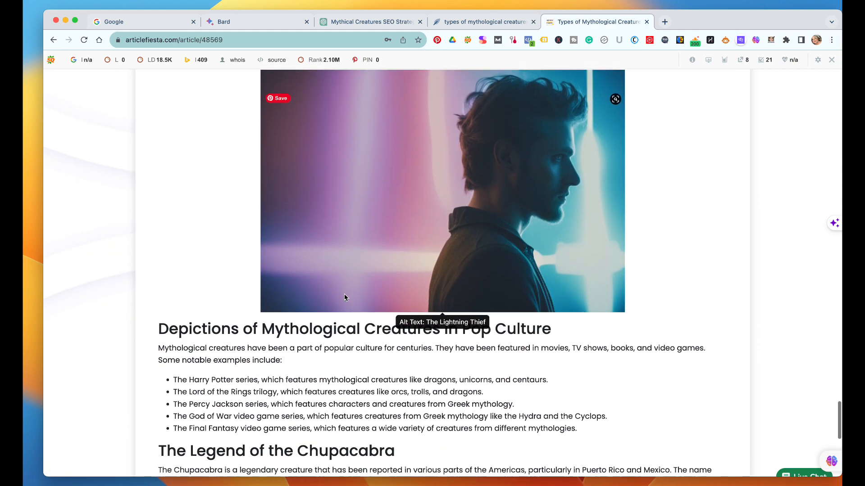
pyautogui.scroll(-1, 344, 298)
pyautogui.scroll(-6, 344, 297)
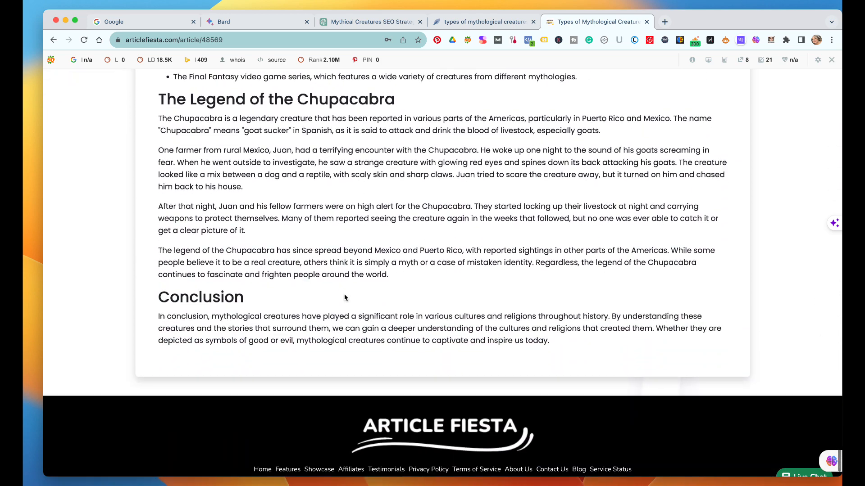
pyautogui.scroll(1, 344, 295)
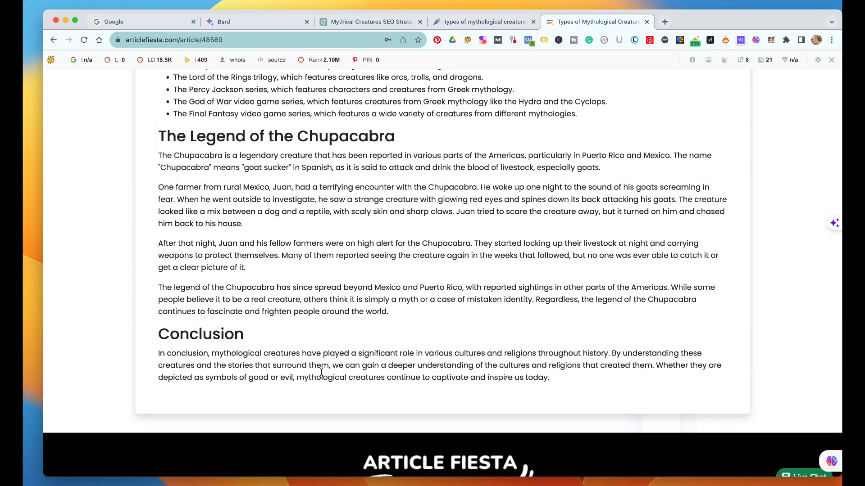
pyautogui.scroll(4, 344, 357)
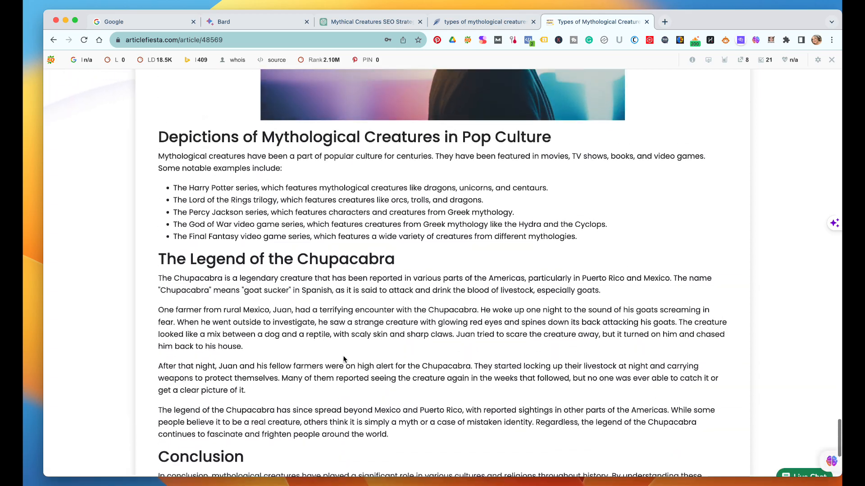
# - Go back over the article's featured image, keyword, category, post tags, meta description, word count, readability and blog posting option
pyautogui.scroll(20, 343, 358)
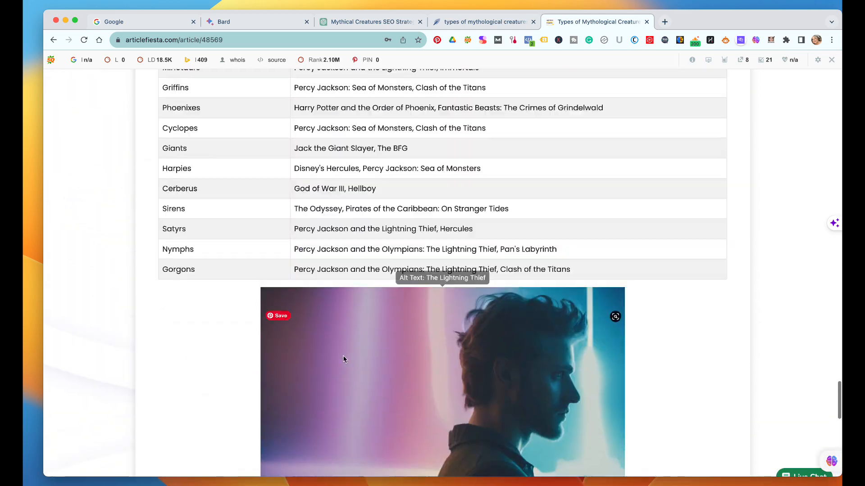
pyautogui.scroll(20, 343, 356)
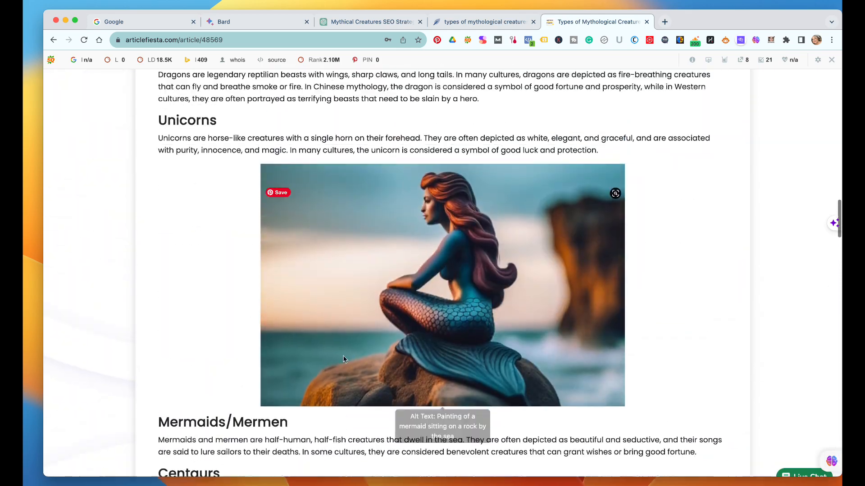
pyautogui.scroll(20, 343, 359)
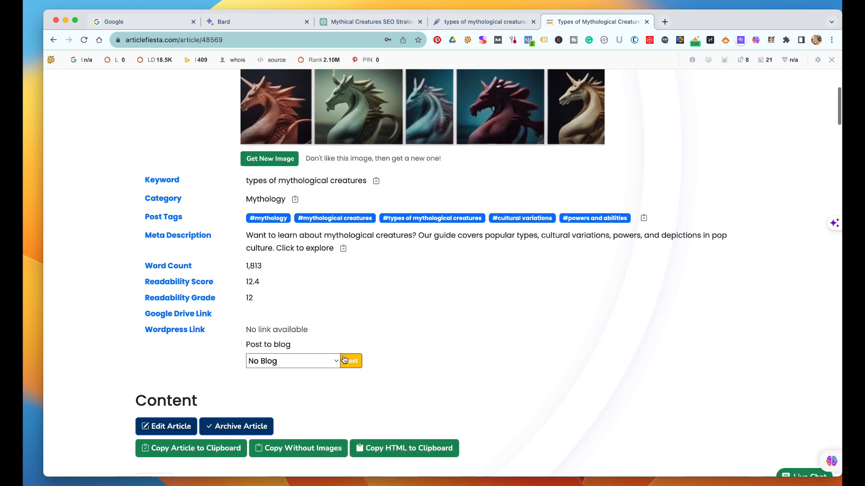
pyautogui.scroll(1, 344, 360)
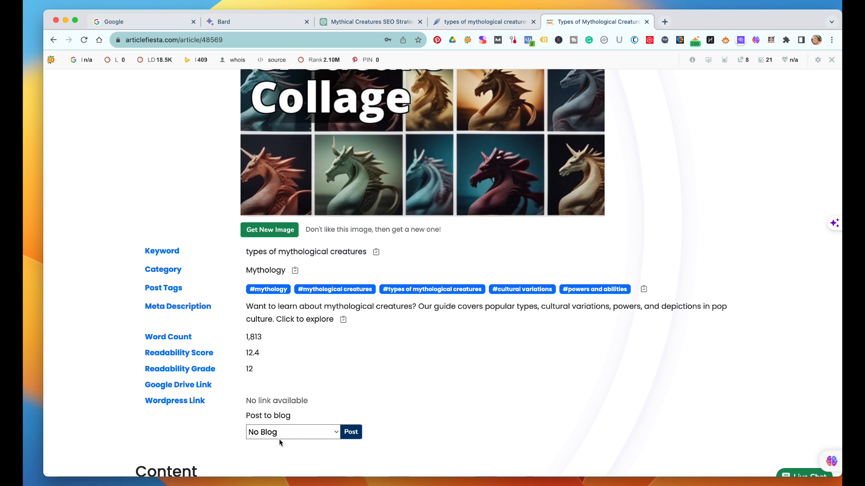
pyautogui.scroll(1, 461, 382)
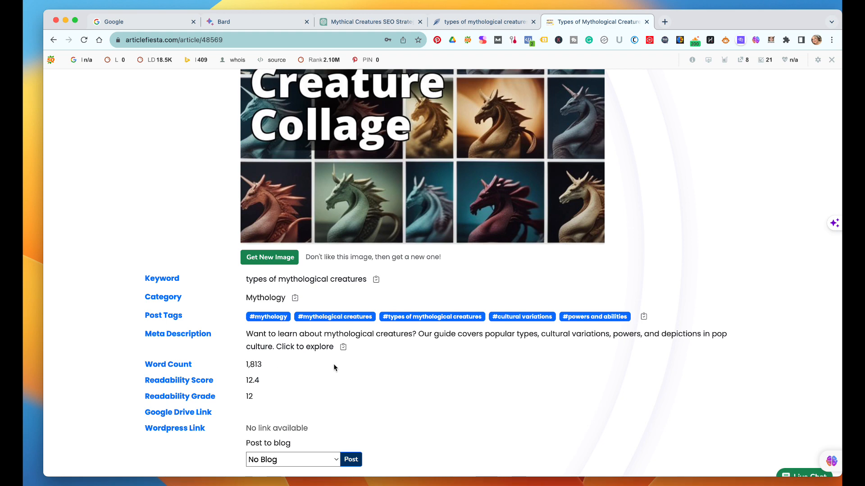
pyautogui.scroll(-3, 333, 368)
pyautogui.scroll(2, 334, 368)
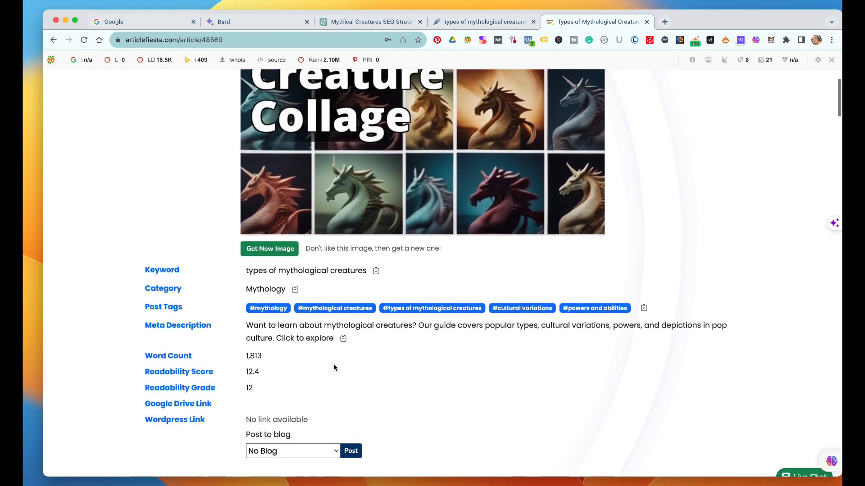
pyautogui.scroll(4, 334, 368)
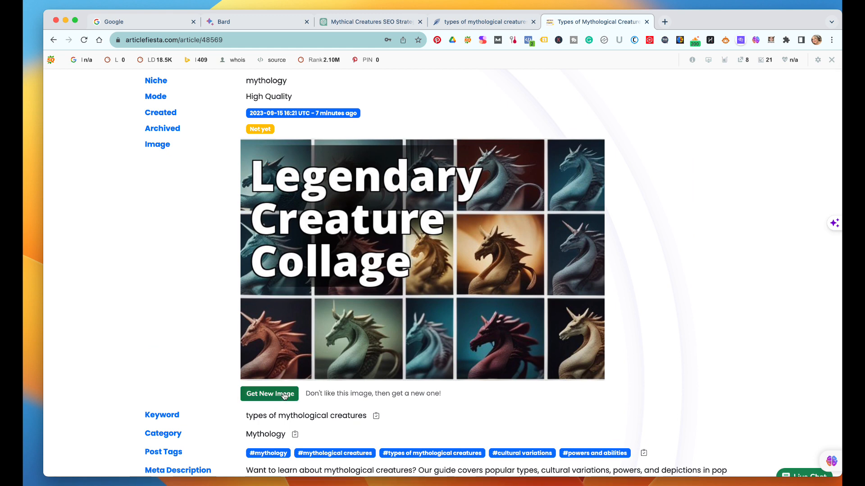
pyautogui.scroll(-3, 334, 368)
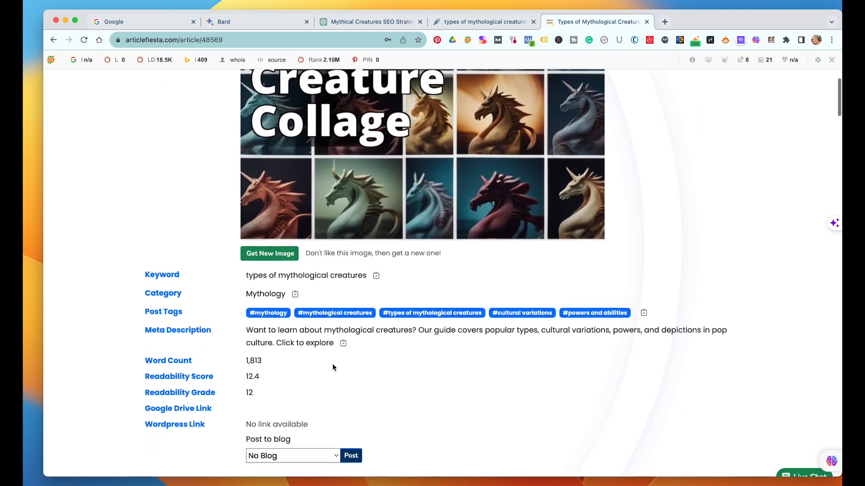
pyautogui.scroll(4, 333, 367)
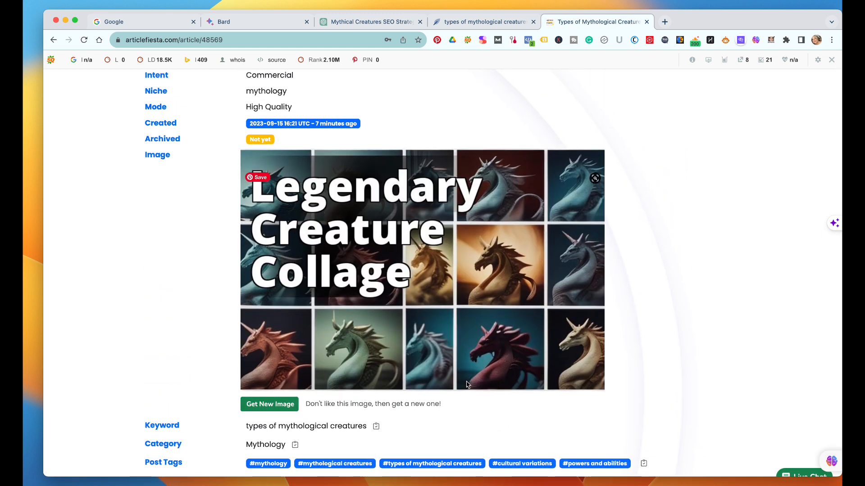
pyautogui.scroll(-15, 467, 384)
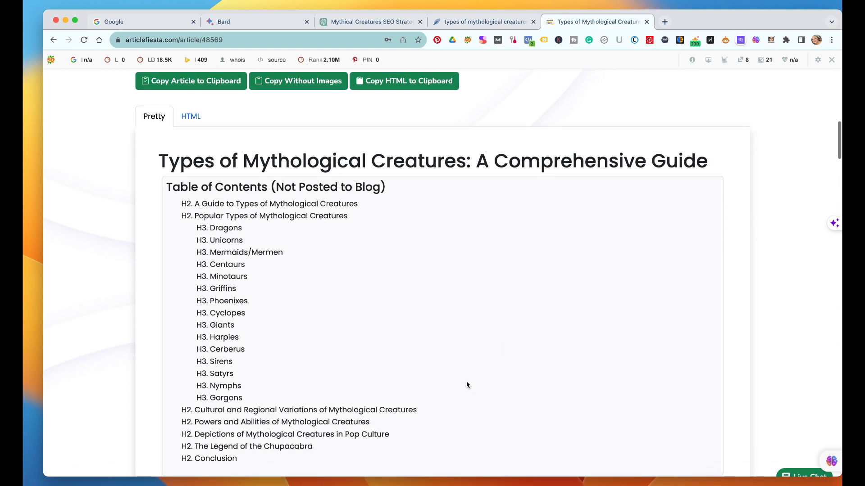
pyautogui.scroll(-8, 466, 384)
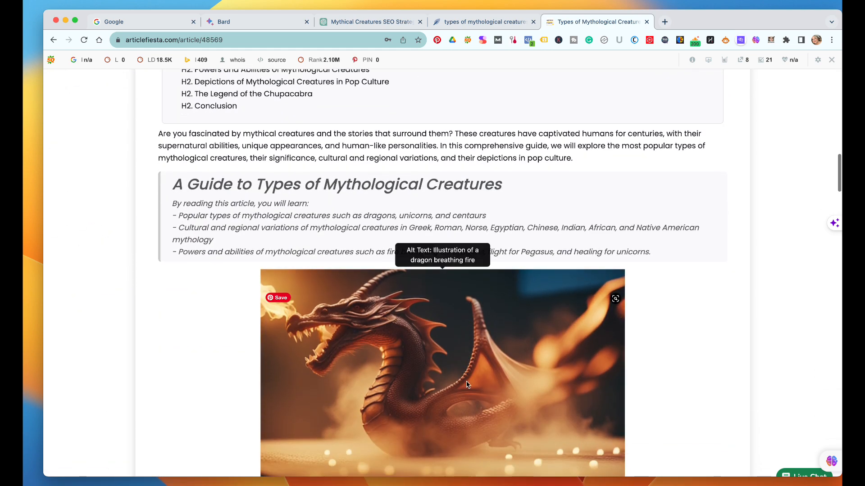
pyautogui.scroll(15, 467, 384)
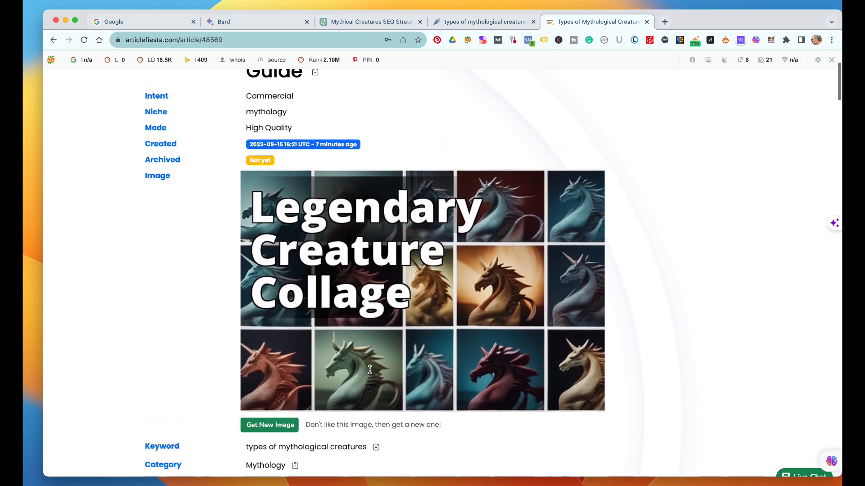
pyautogui.scroll(1, 369, 369)
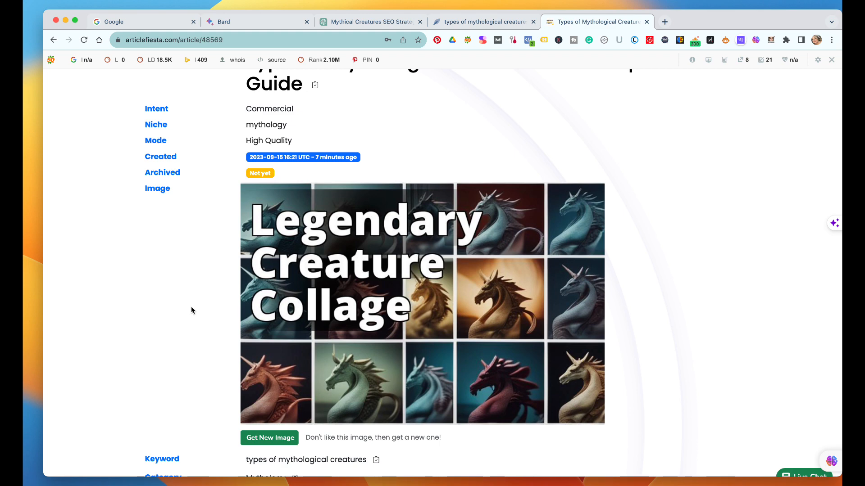
# - Open the mythological creatures article for editing and look over its featured image, meta description and opening content
pyautogui.scroll(-4, 191, 308)
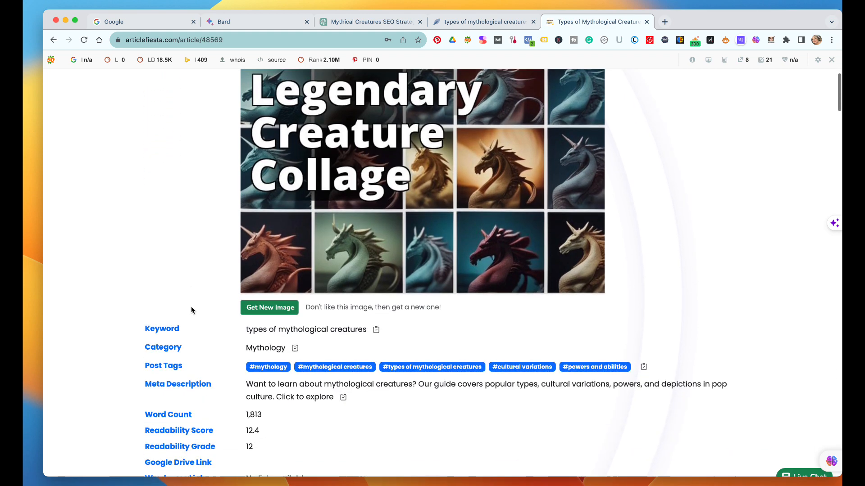
pyautogui.scroll(-2, 310, 281)
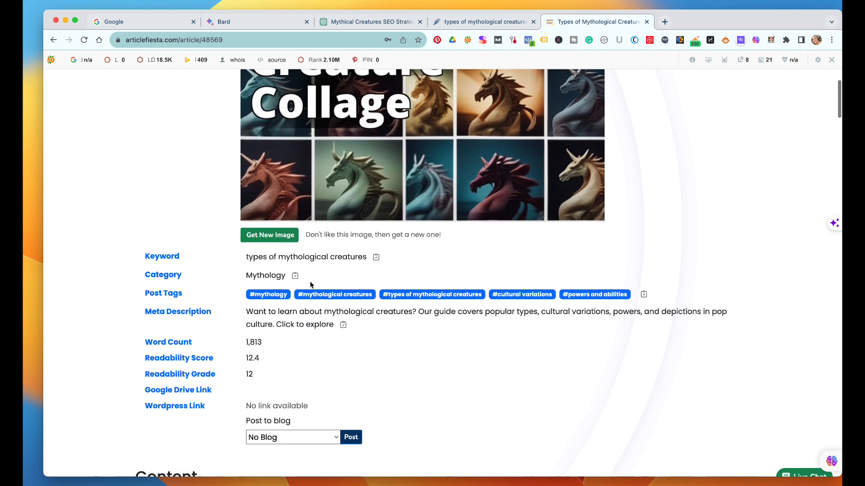
pyautogui.scroll(-5, 311, 285)
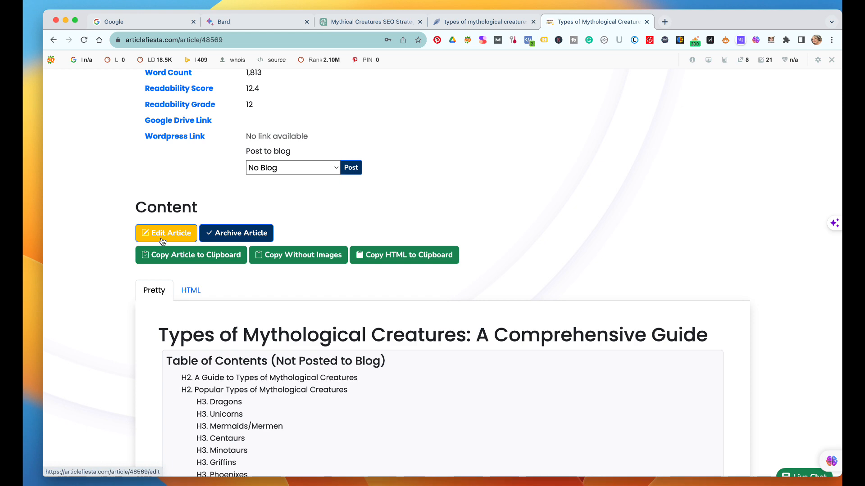
pyautogui.click(163, 241)
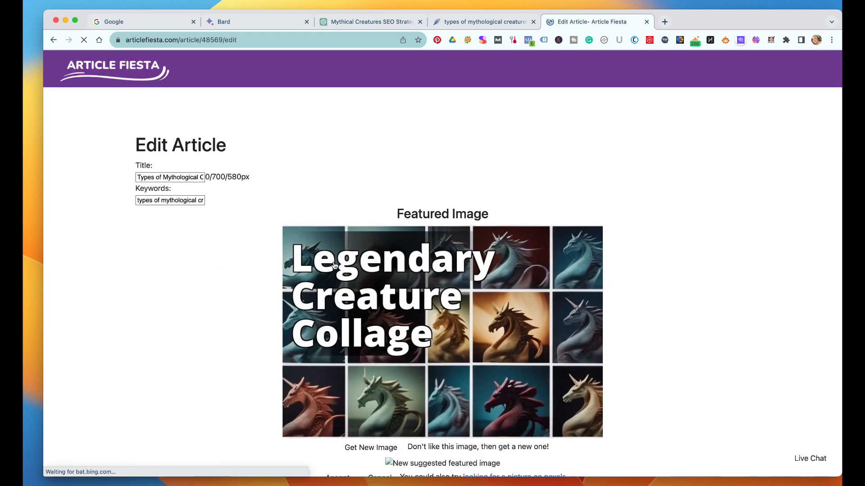
pyautogui.scroll(-5, 339, 271)
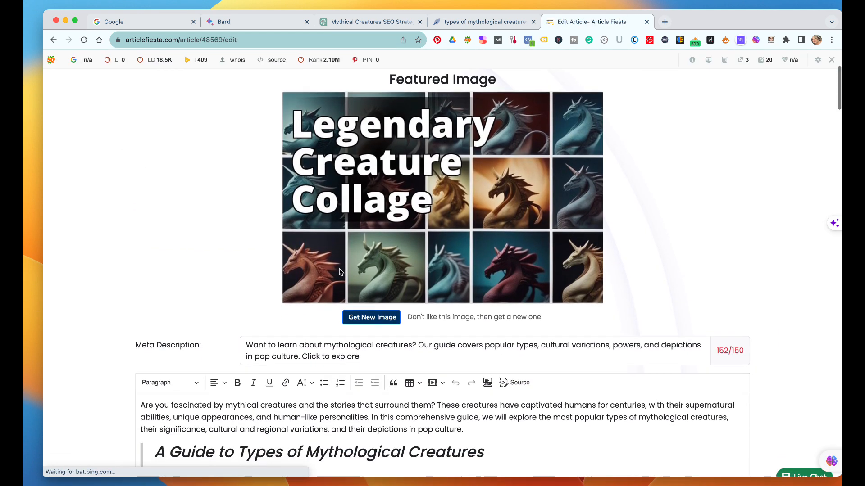
pyautogui.scroll(-15, 339, 272)
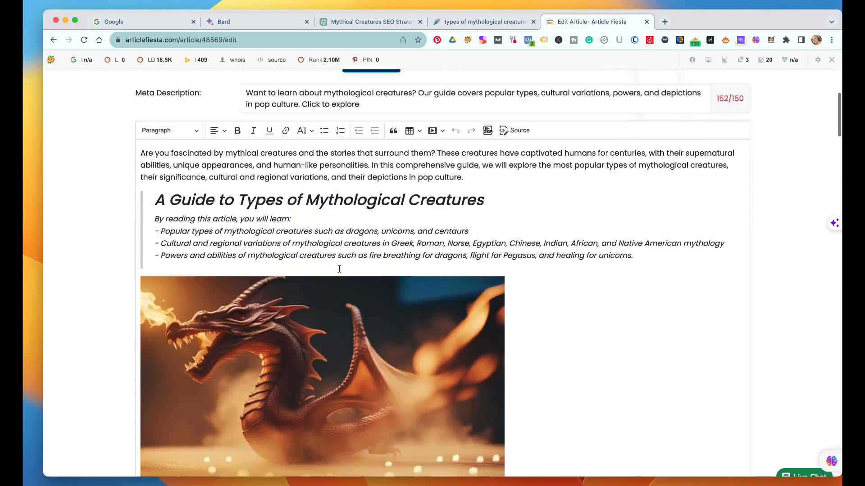
# - Look through the article in the editor, covering the creature sections, powers list, pop culture table, Chupacabra legend and conclusion
pyautogui.scroll(-20, 340, 272)
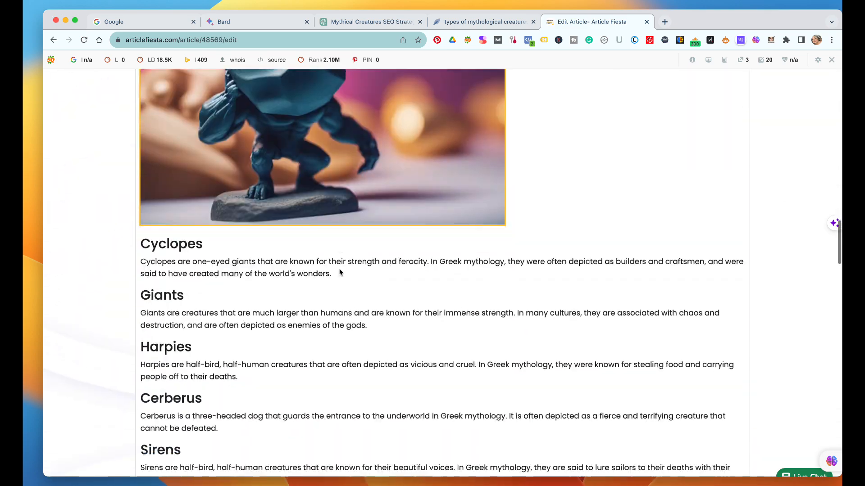
pyautogui.scroll(-20, 339, 269)
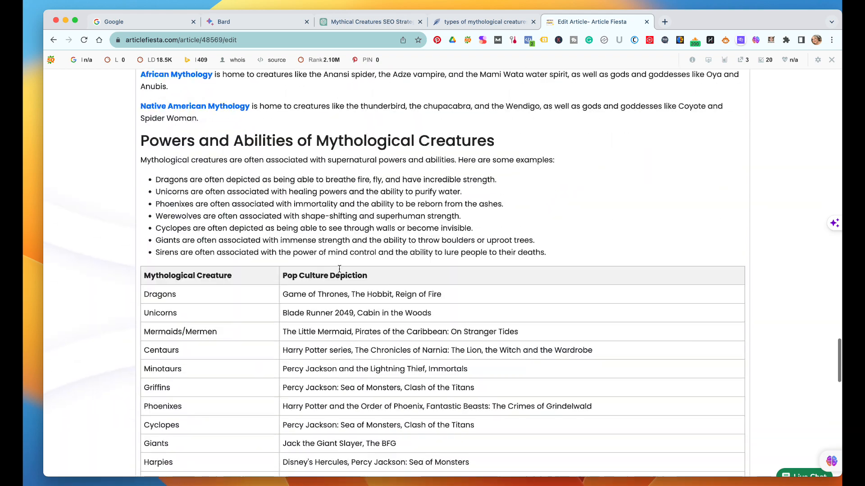
pyautogui.scroll(-15, 339, 268)
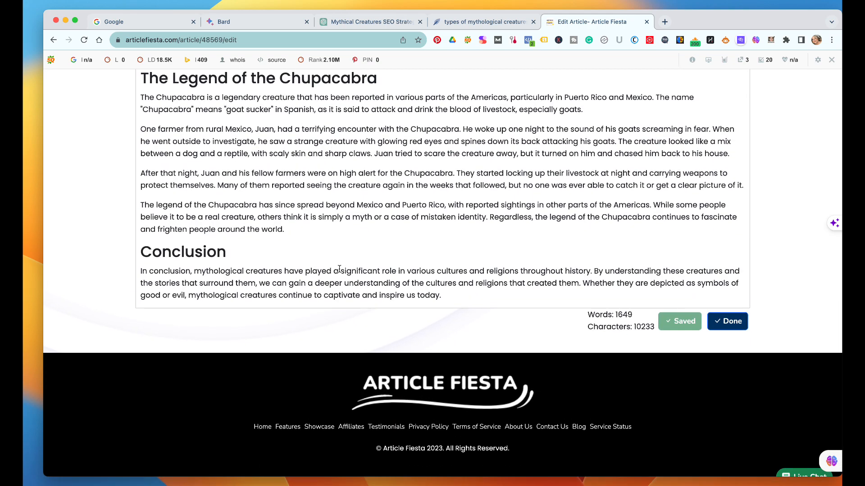
pyautogui.scroll(20, 339, 268)
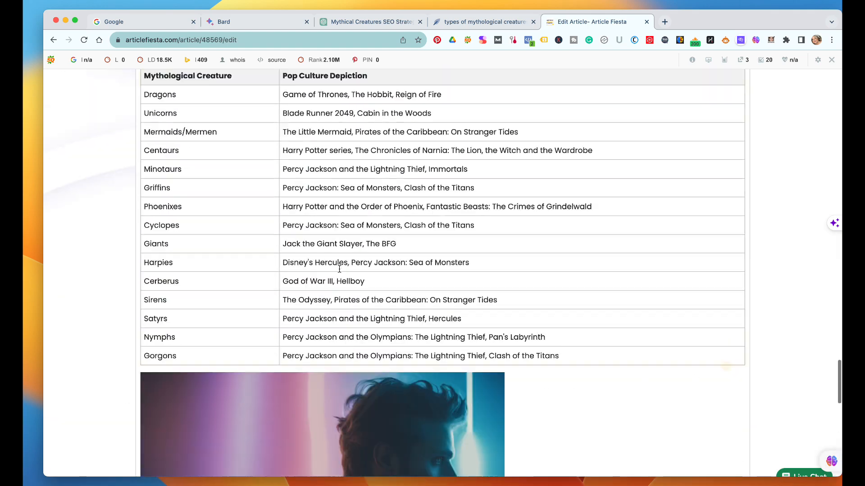
pyautogui.scroll(20, 340, 272)
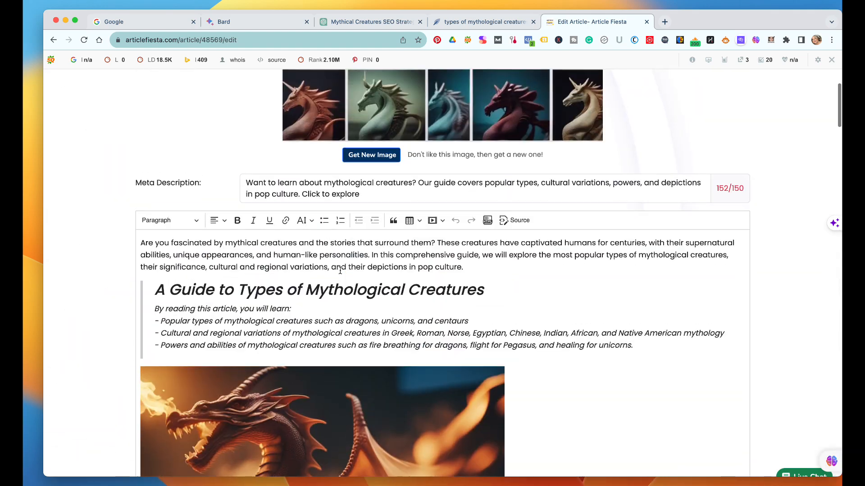
# - Check the featured image, meta description and introduction again, and go through the editable text to the conclusion
pyautogui.scroll(-2, 340, 272)
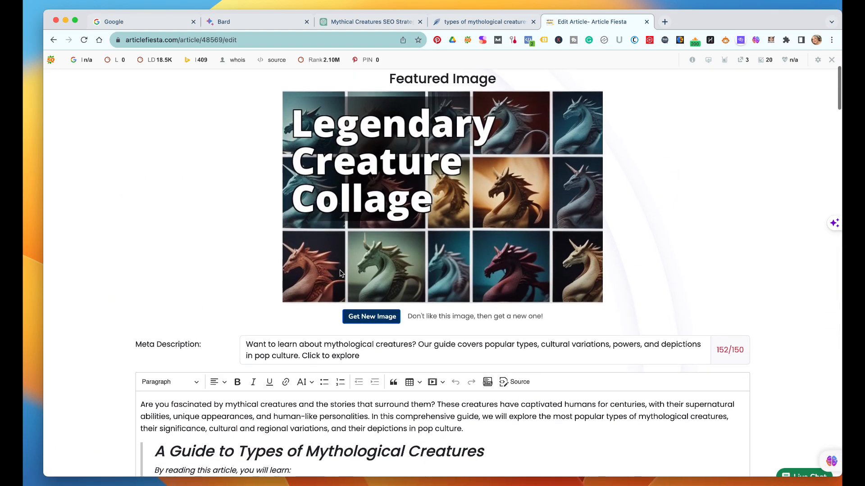
pyautogui.scroll(-3, 340, 273)
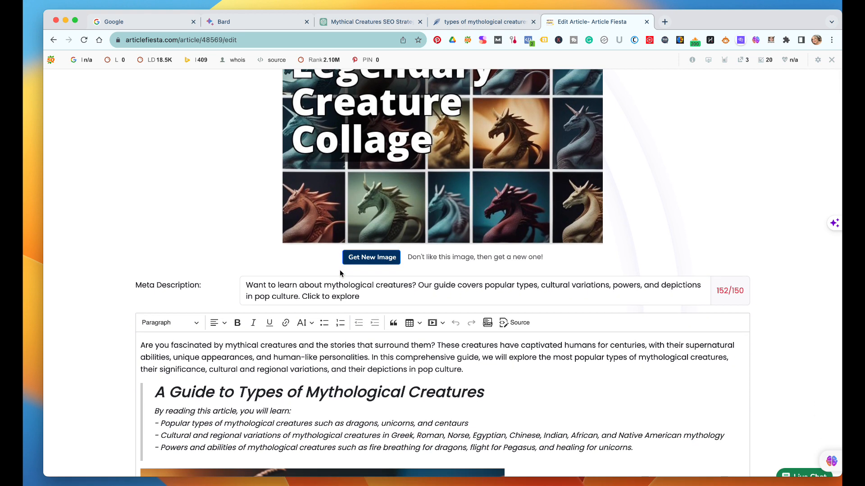
pyautogui.scroll(-3, 340, 273)
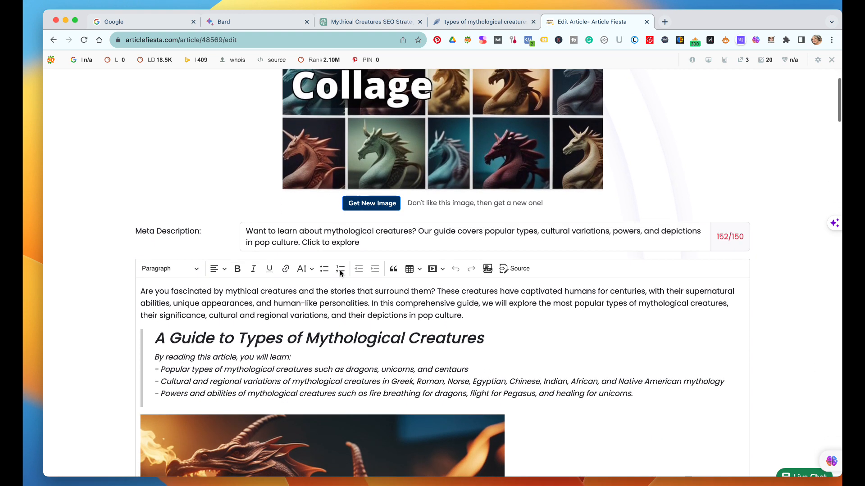
pyautogui.scroll(-8, 340, 273)
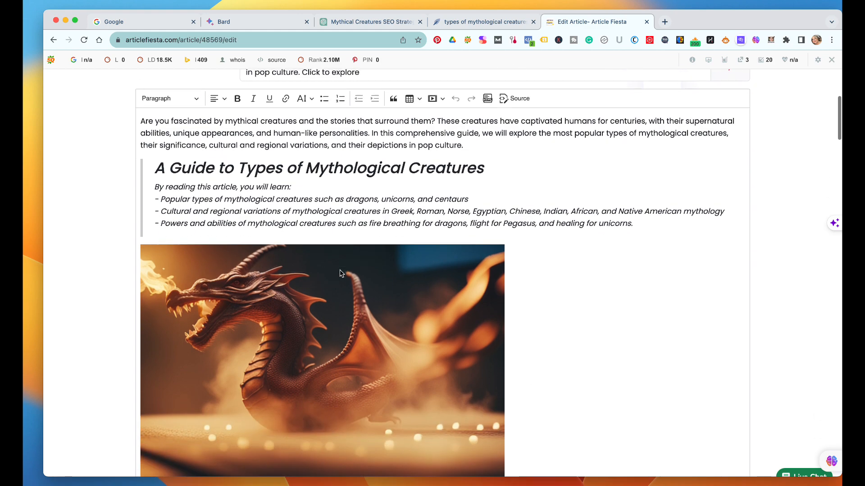
pyautogui.scroll(5, 440, 254)
pyautogui.click(478, 253)
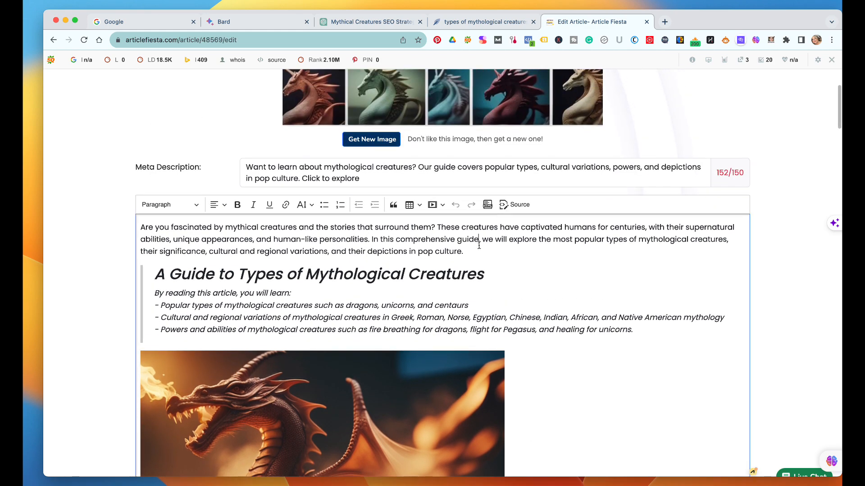
pyautogui.scroll(-20, 478, 252)
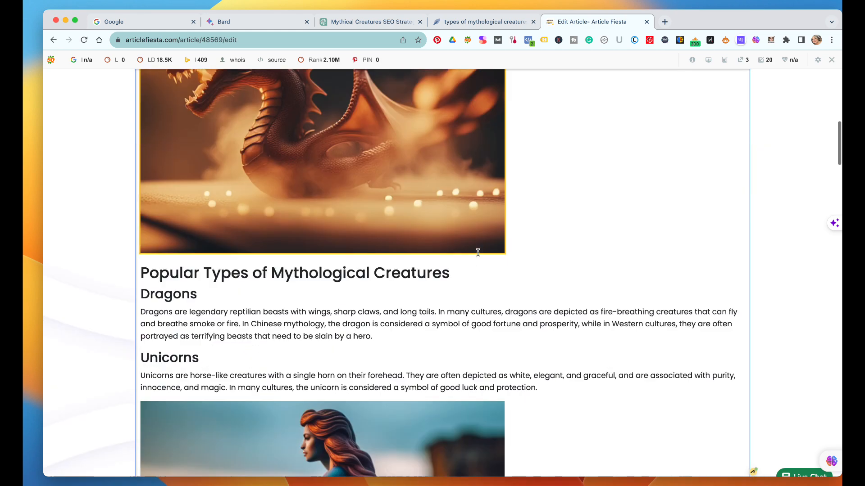
pyautogui.scroll(-20, 478, 253)
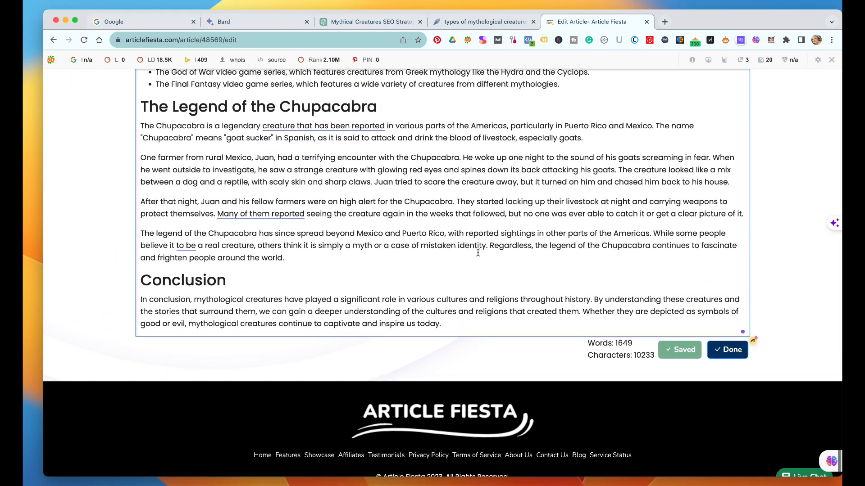
# - Finish editing the mythological creatures article and copy its HTML to the clipboard
pyautogui.click(726, 350)
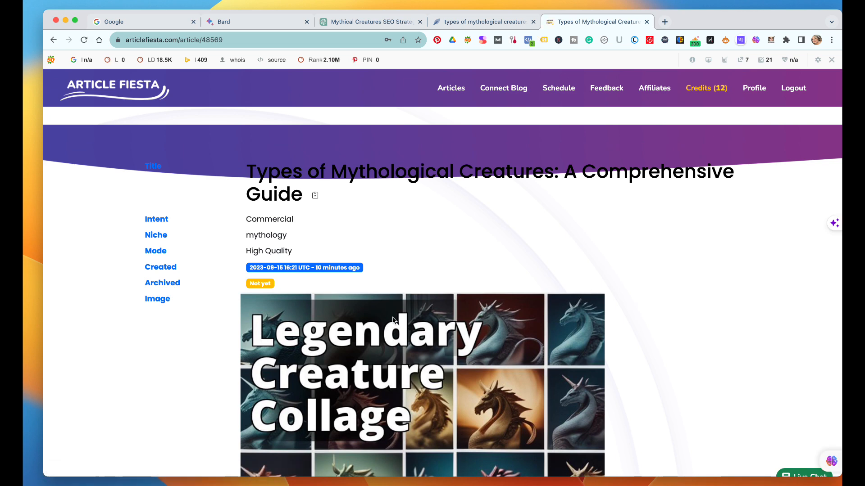
pyautogui.scroll(-6, 221, 337)
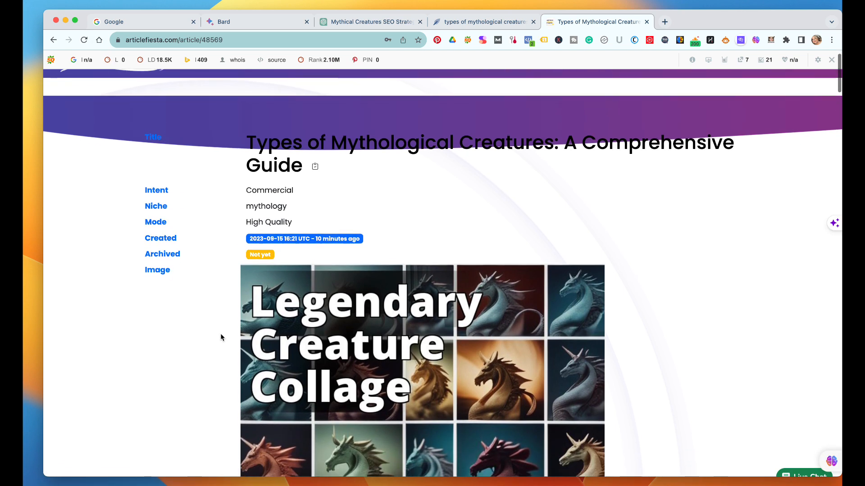
pyautogui.scroll(-6, 221, 337)
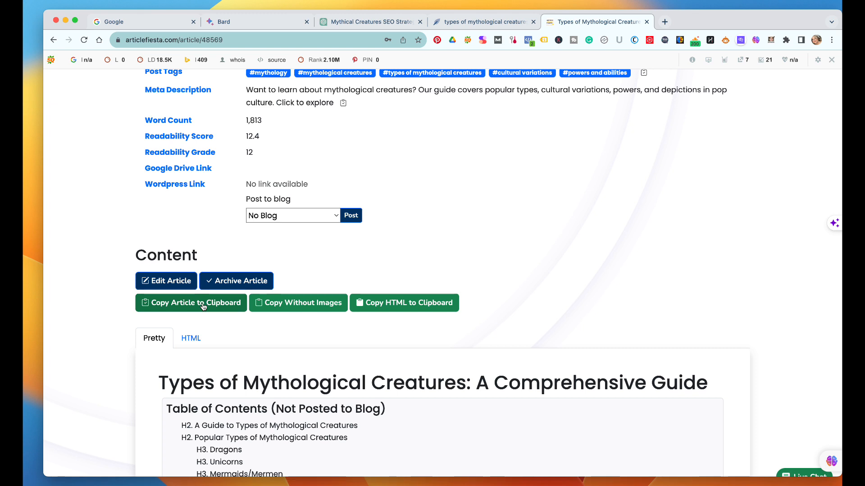
pyautogui.click(390, 307)
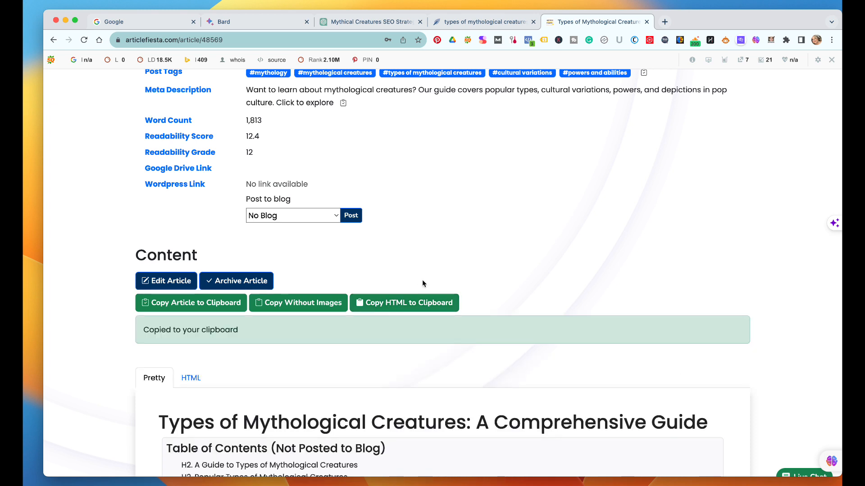
# - Switch to NeuronWriter and import the copied article HTML into the content editor
pyautogui.click(493, 21)
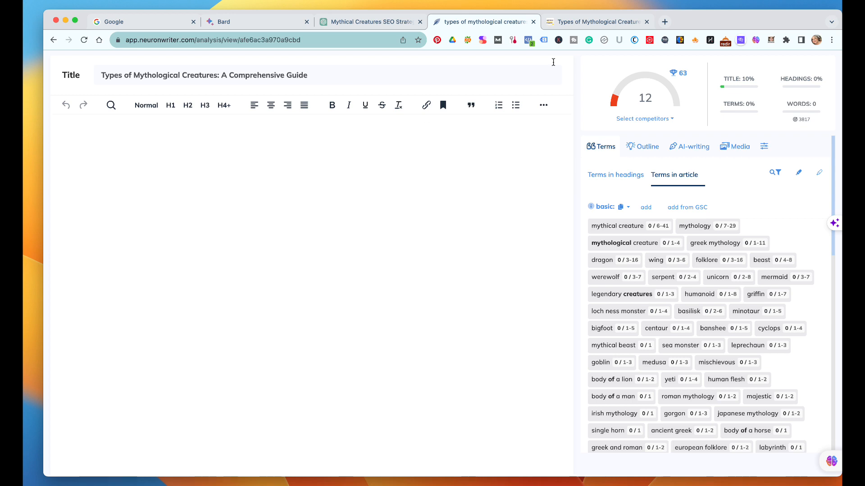
pyautogui.click(543, 105)
pyautogui.click(492, 124)
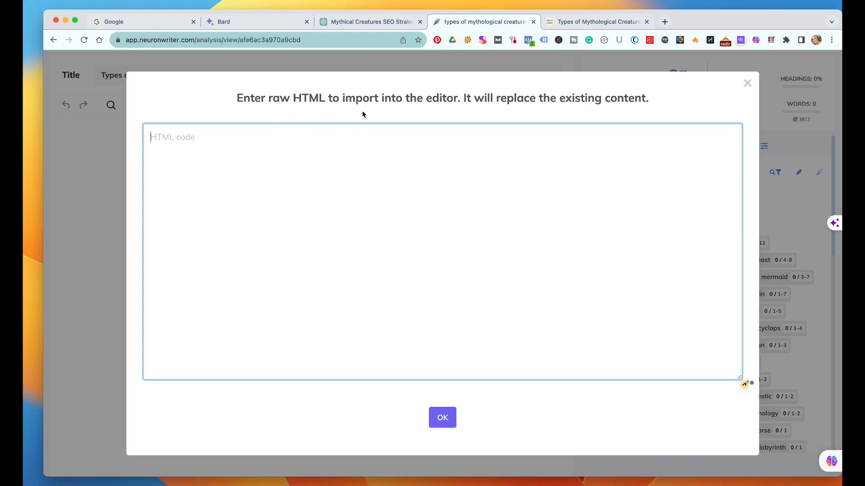
pyautogui.press('super+v')
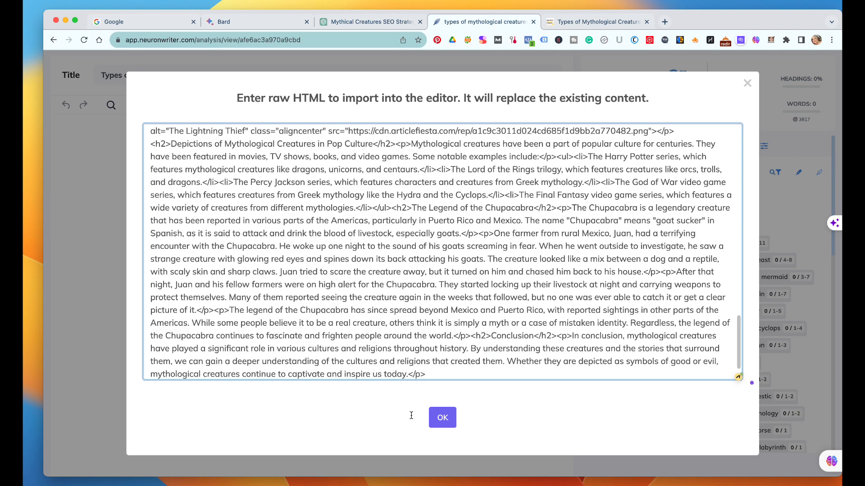
pyautogui.click(442, 418)
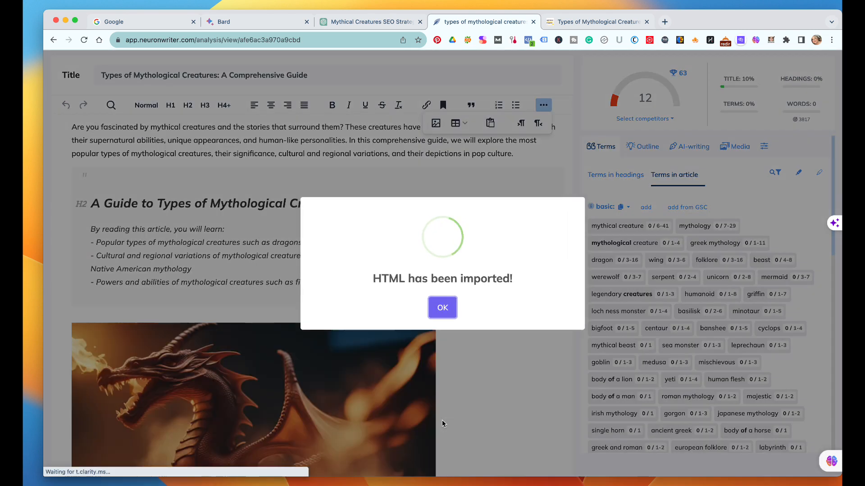
pyautogui.click(442, 307)
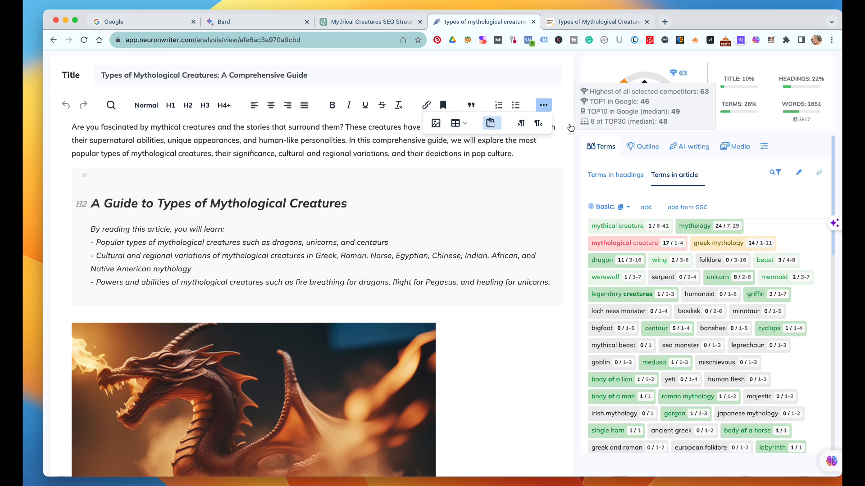
# - Review the imported article's headings, images, creature sections, pop culture table and conclusion in the content editor
pyautogui.scroll(-10, 470, 211)
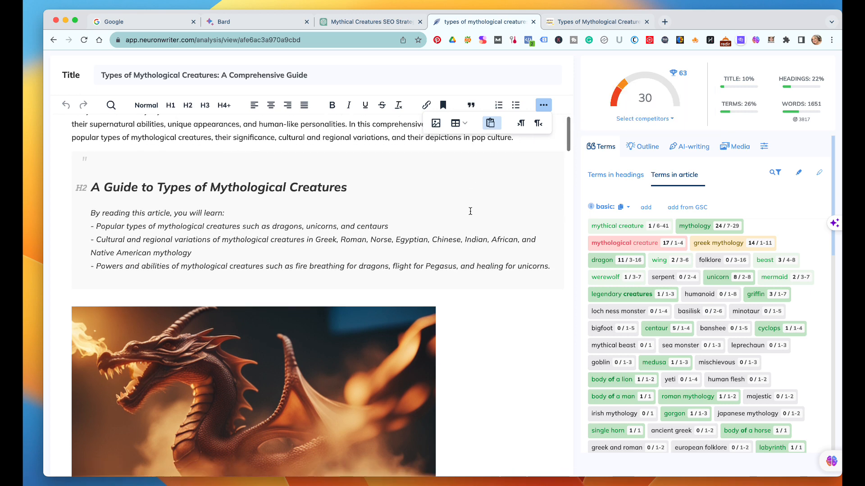
pyautogui.scroll(-15, 470, 211)
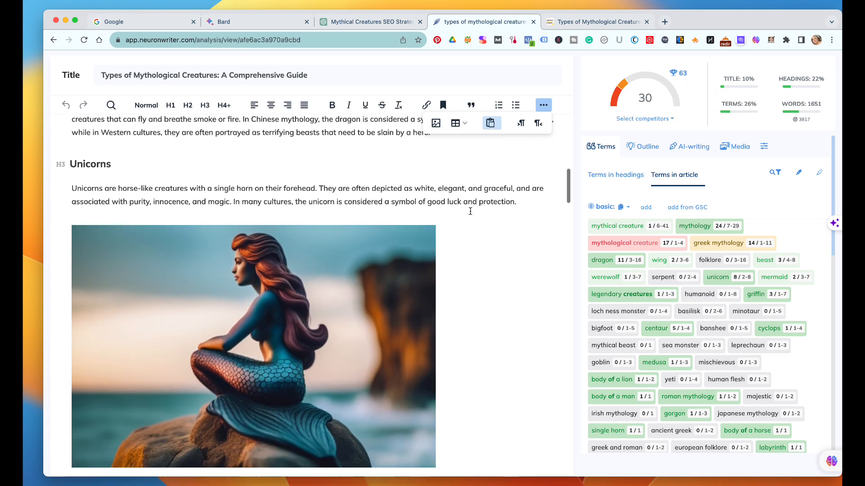
pyautogui.scroll(-20, 470, 211)
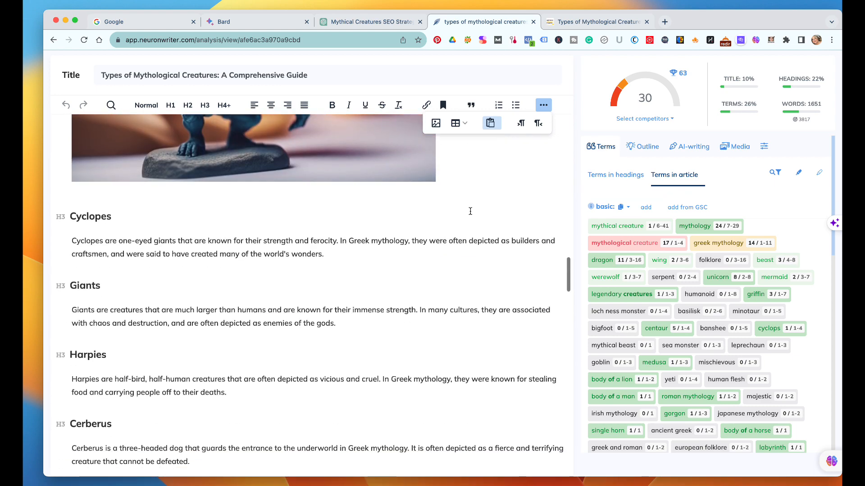
pyautogui.scroll(-15, 470, 211)
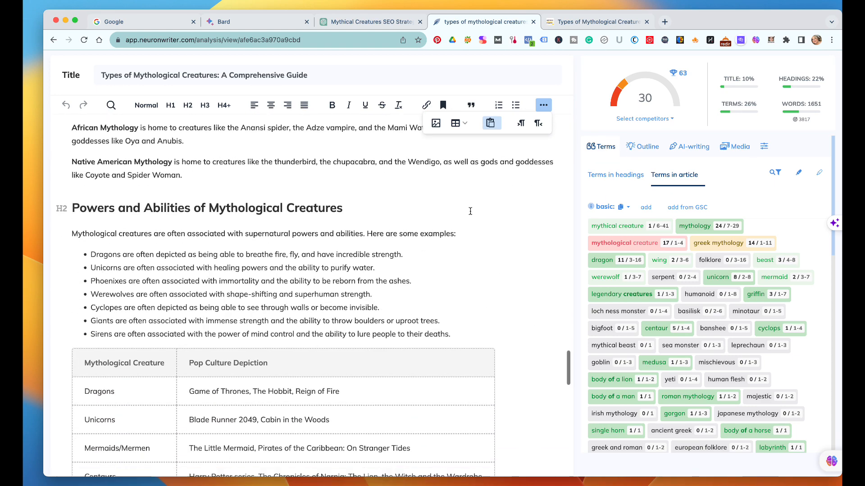
pyautogui.scroll(-12, 339, 171)
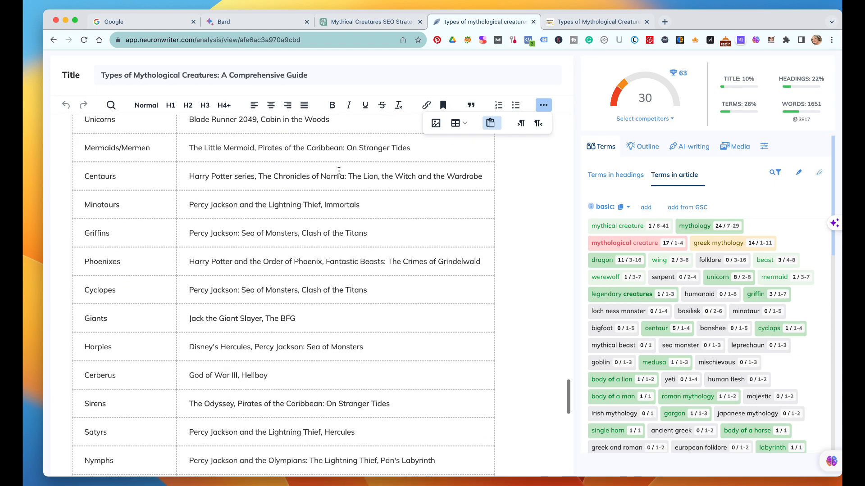
pyautogui.scroll(-10, 339, 171)
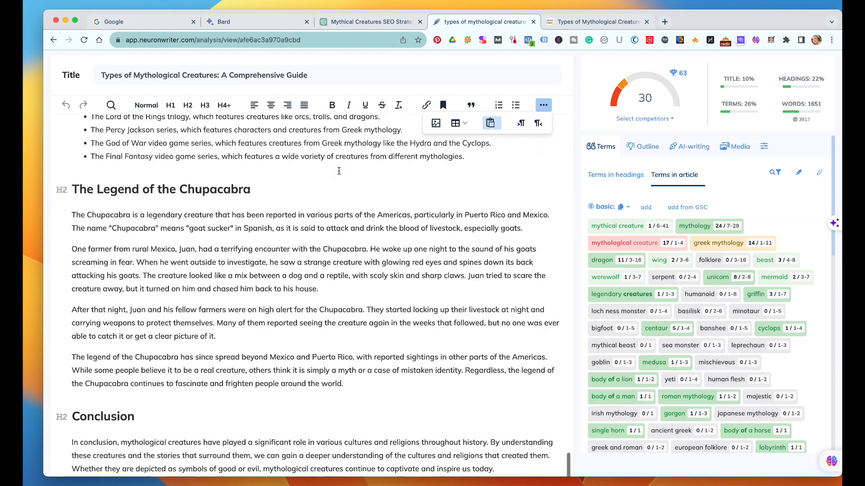
pyautogui.scroll(20, 338, 171)
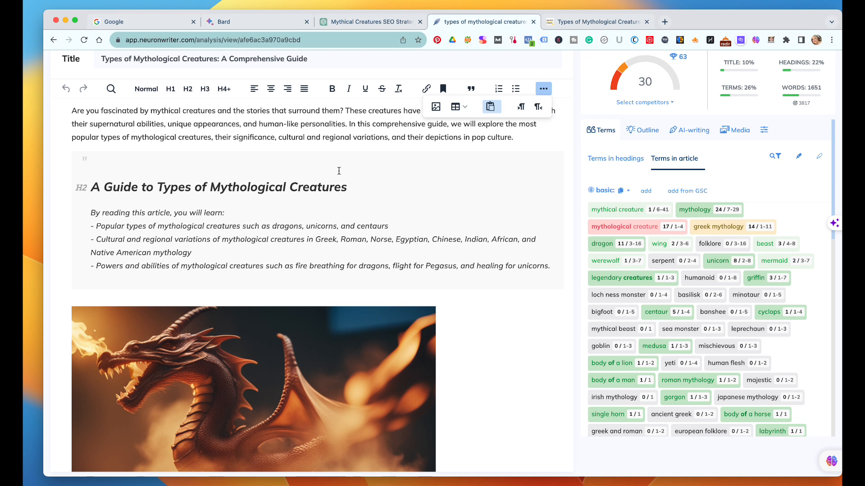
pyautogui.scroll(-15, 258, 369)
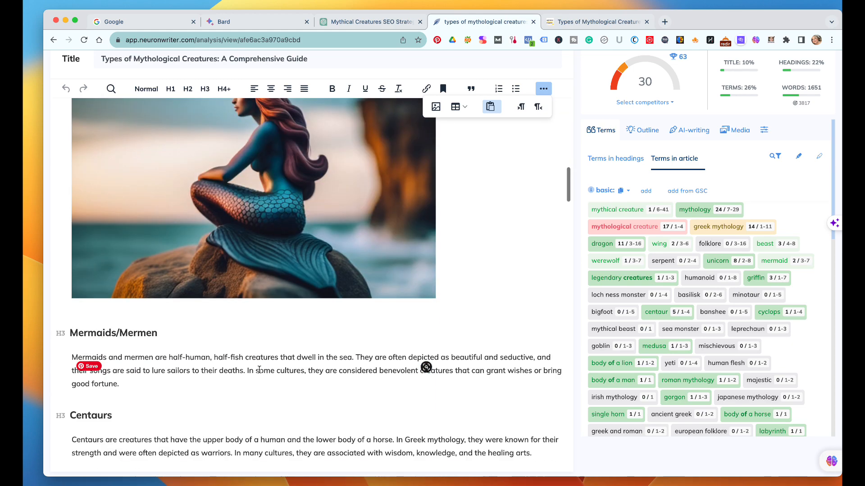
pyautogui.scroll(15, 270, 365)
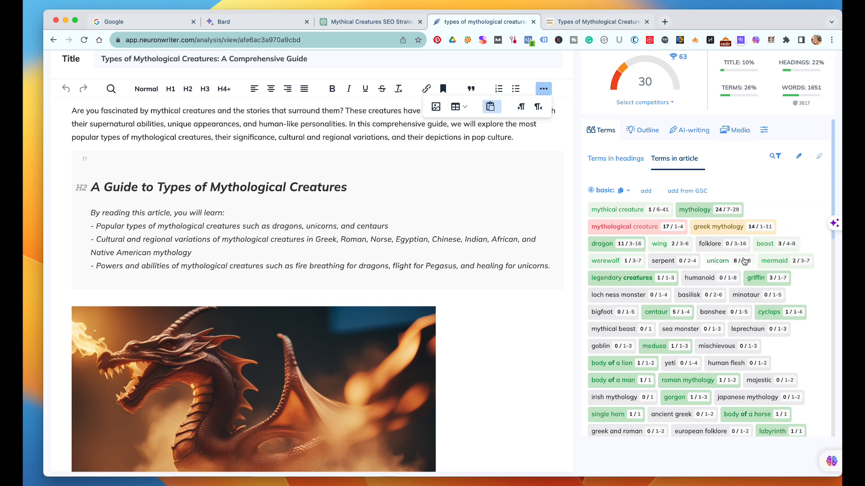
# - Examine the basic and extended term suggestions with their usage ranges, and compare them with the article's creature sections
pyautogui.scroll(-20, 744, 261)
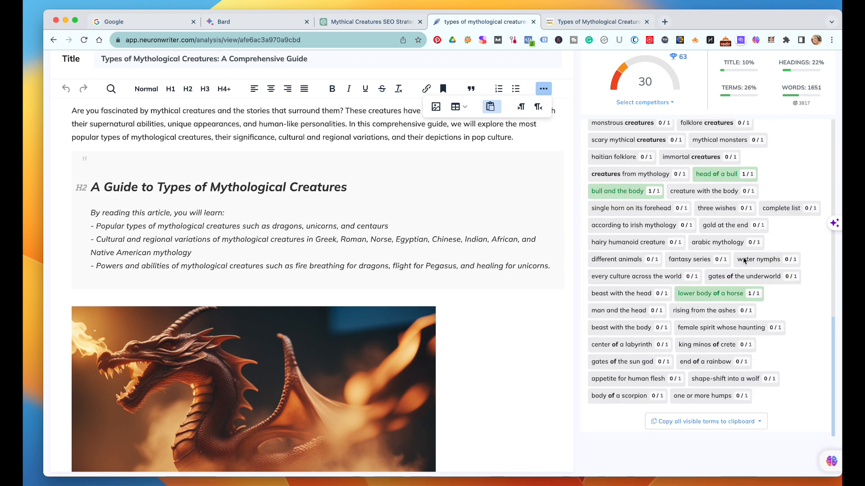
pyautogui.scroll(20, 744, 261)
pyautogui.scroll(-3, 744, 261)
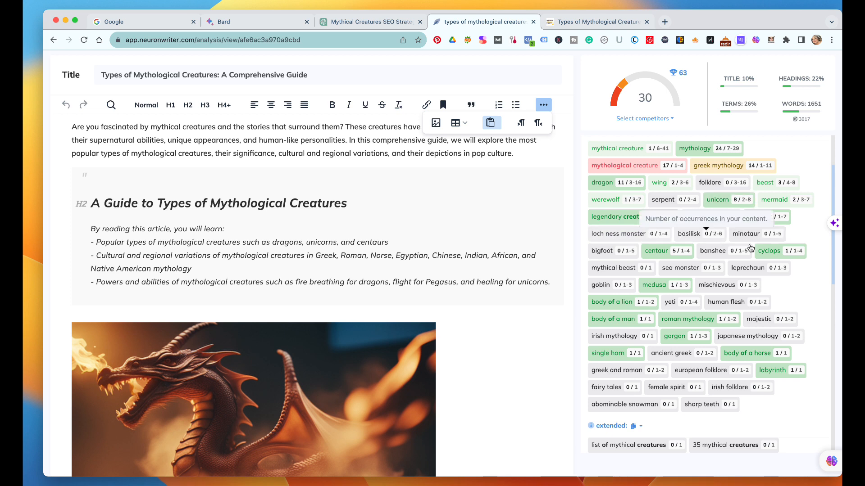
pyautogui.scroll(-1, 770, 266)
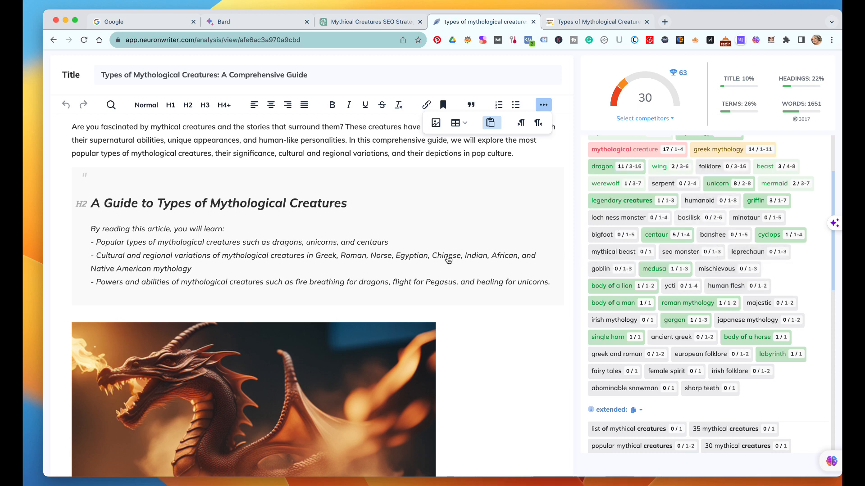
pyautogui.scroll(-10, 402, 333)
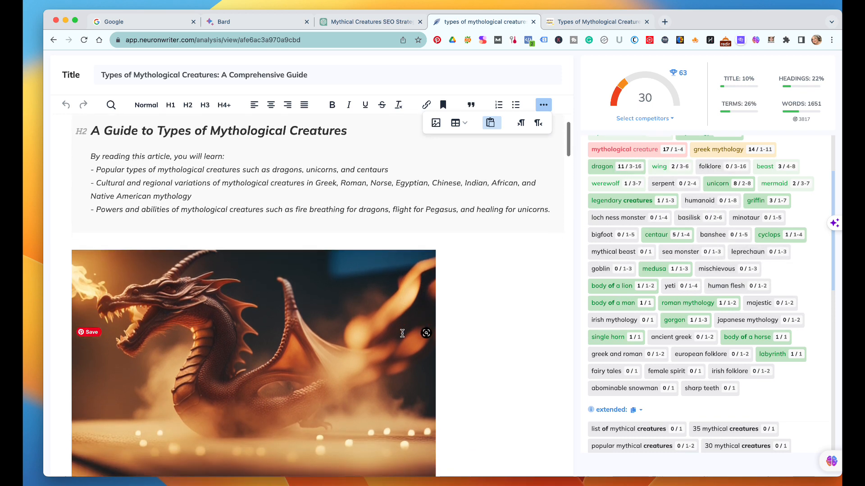
pyautogui.scroll(-15, 402, 333)
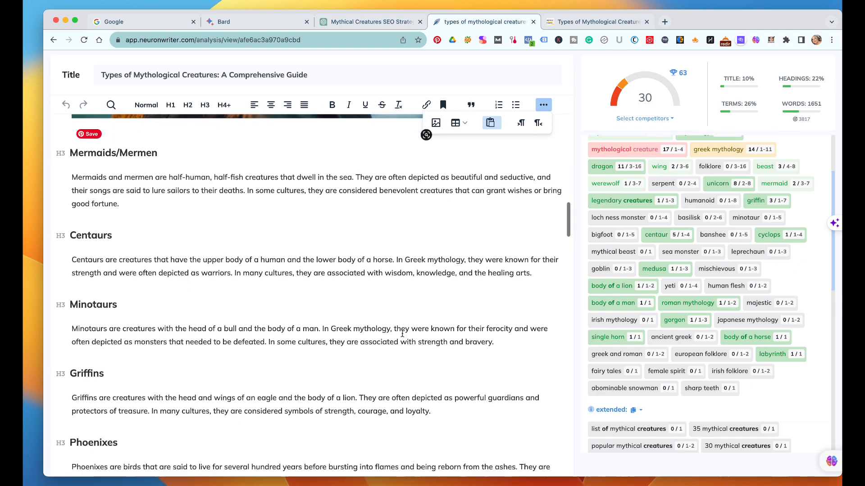
# - Review the article's creature sections from Mermaids/Mermen through Gorgons and the cultural variations for a place to add a missing creature
pyautogui.scroll(-6, 402, 334)
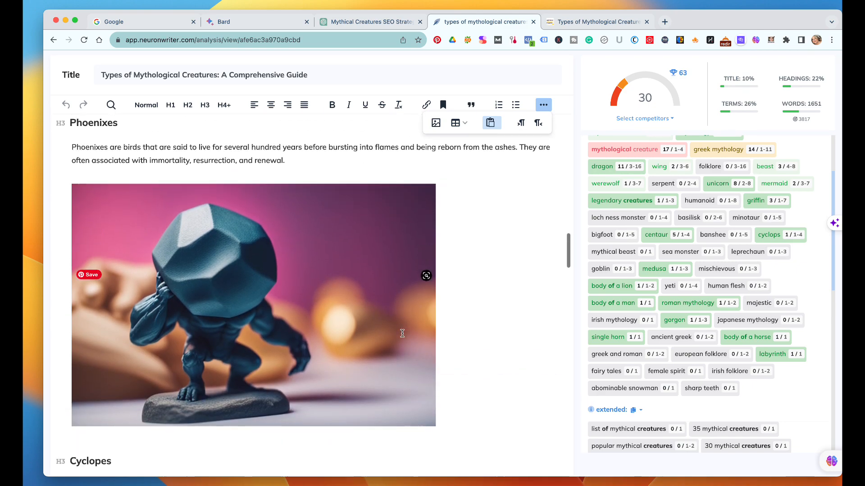
pyautogui.scroll(-8, 402, 333)
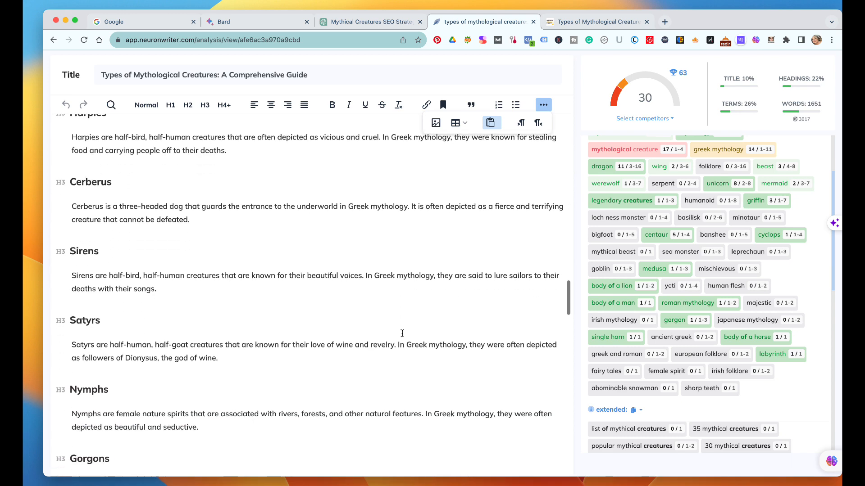
pyautogui.scroll(-10, 402, 333)
pyautogui.scroll(6, 402, 333)
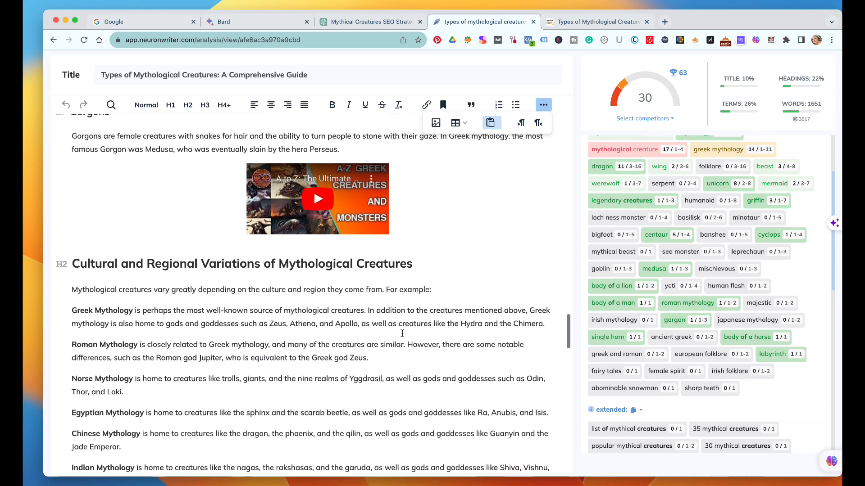
pyautogui.scroll(-1, 402, 333)
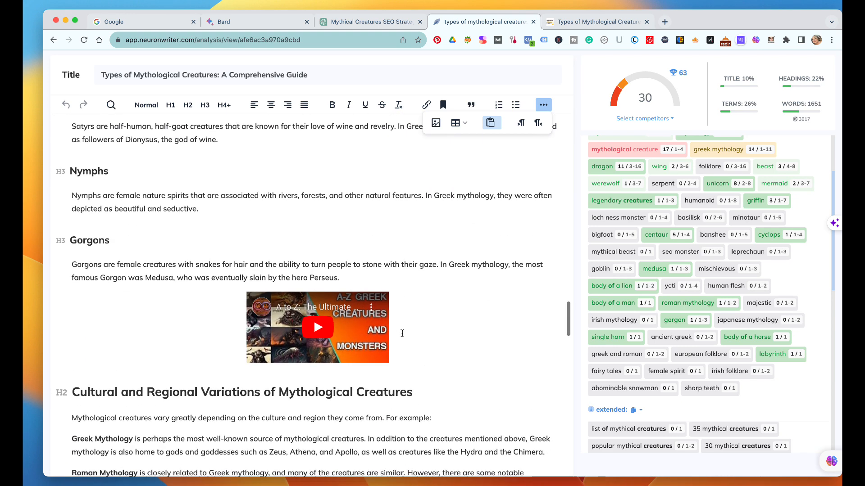
pyautogui.scroll(-6, 360, 331)
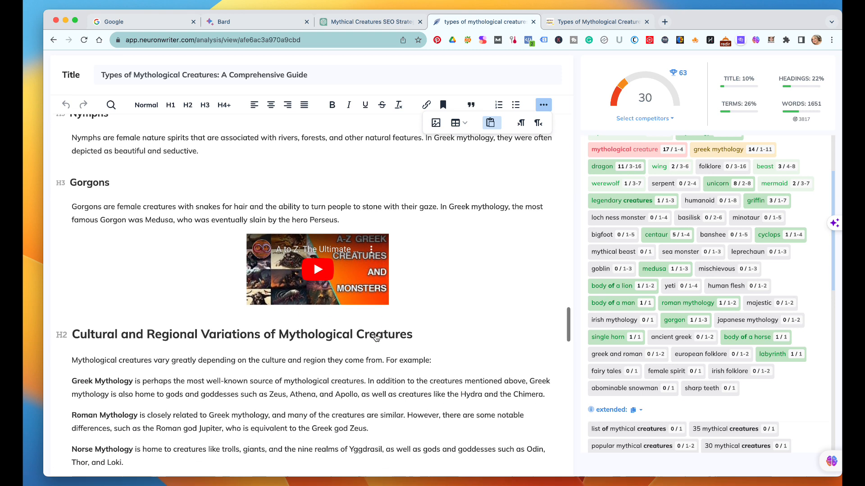
pyautogui.scroll(-10, 374, 335)
pyautogui.scroll(18, 374, 335)
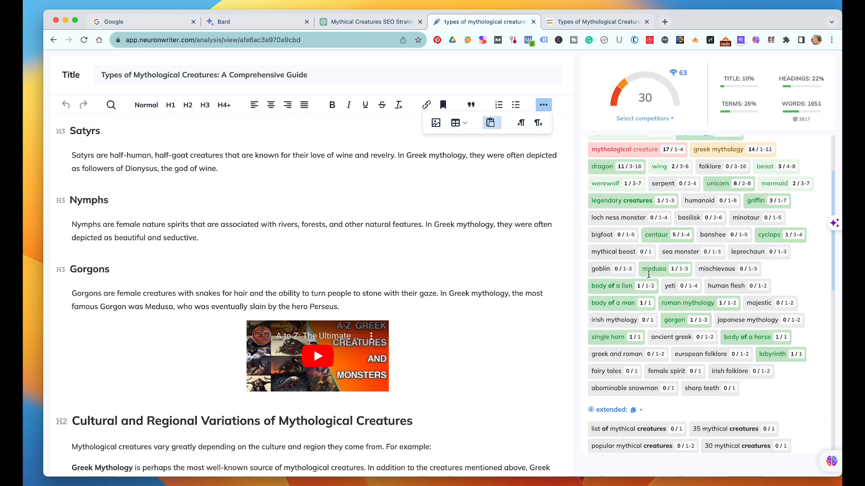
pyautogui.scroll(5, 442, 381)
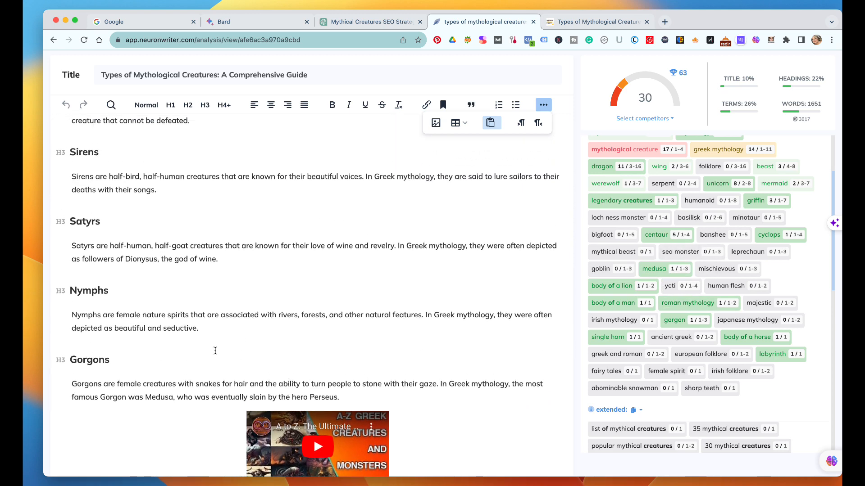
# - Copy the suggested term "minotaur" and paste it on a new line below the Satyrs paragraph, capitalized as "Minotaur"
pyautogui.scroll(1, 215, 350)
pyautogui.click(236, 288)
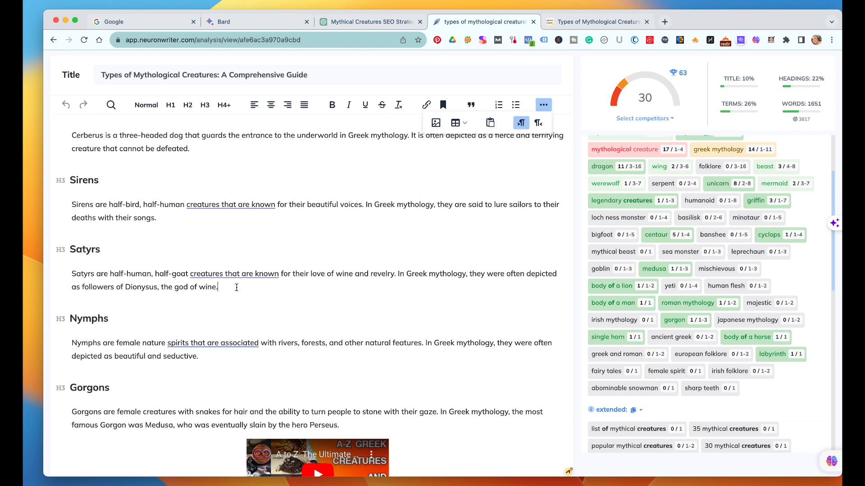
pyautogui.press('Return')
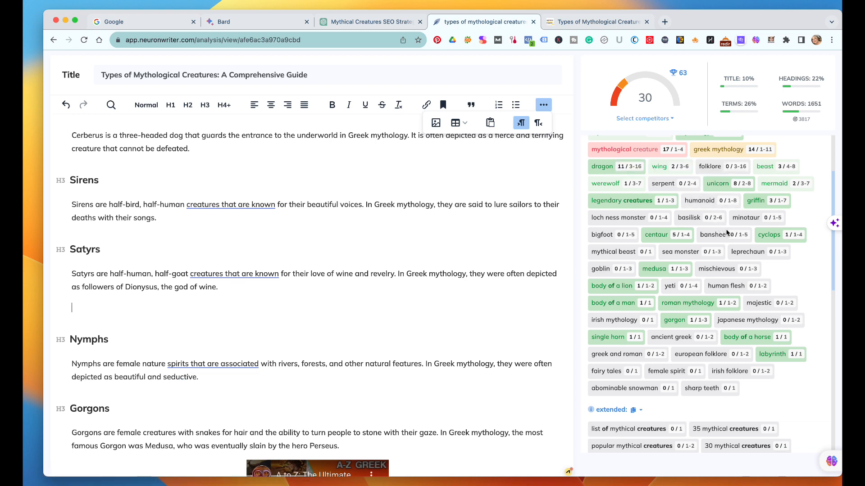
pyautogui.click(751, 220)
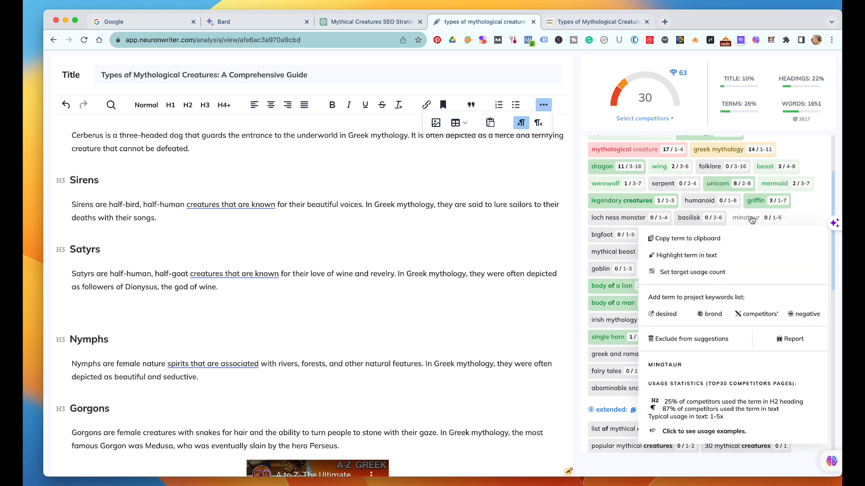
pyautogui.click(682, 238)
pyautogui.click(78, 307)
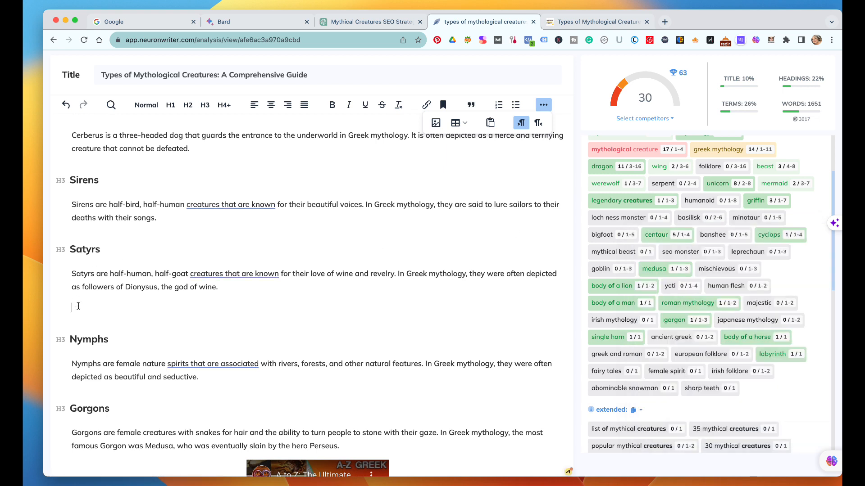
pyautogui.press('super+v')
pyautogui.click(75, 310)
pyautogui.press('BackSpace')
pyautogui.write('M')
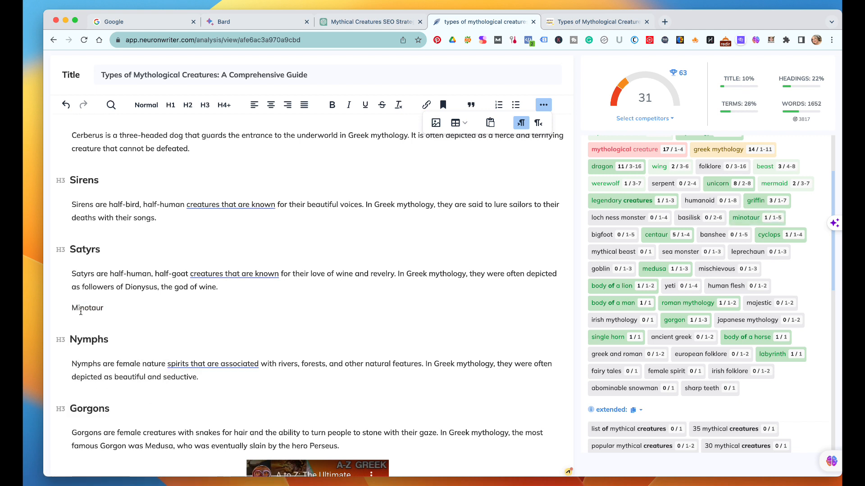
# - Format the Minotaur line as an H3 heading and start an empty paragraph beneath it
pyautogui.doubleClick(108, 309)
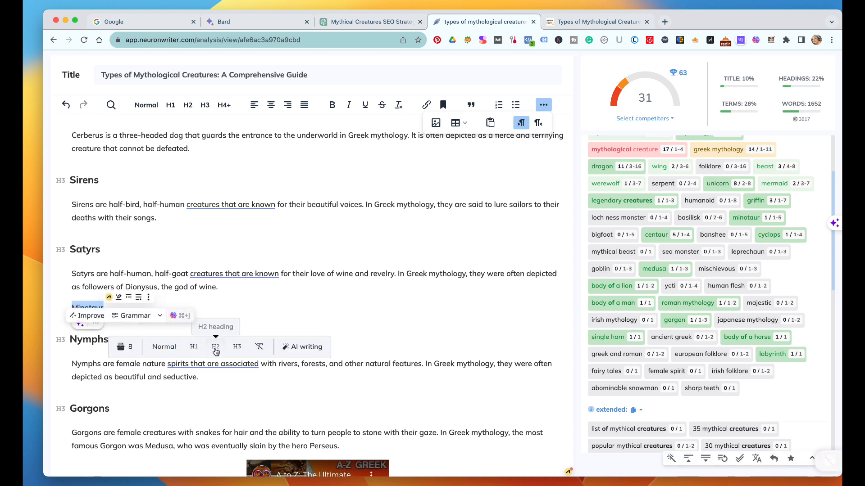
pyautogui.click(237, 346)
pyautogui.click(136, 322)
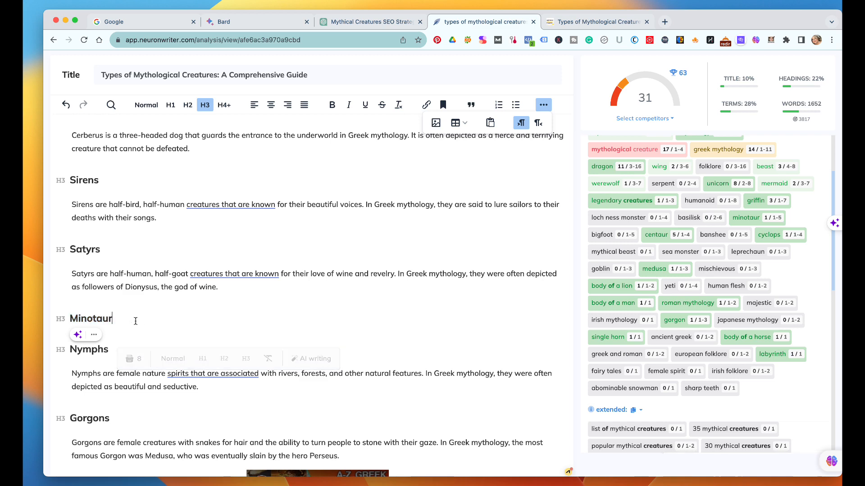
pyautogui.press('Return')
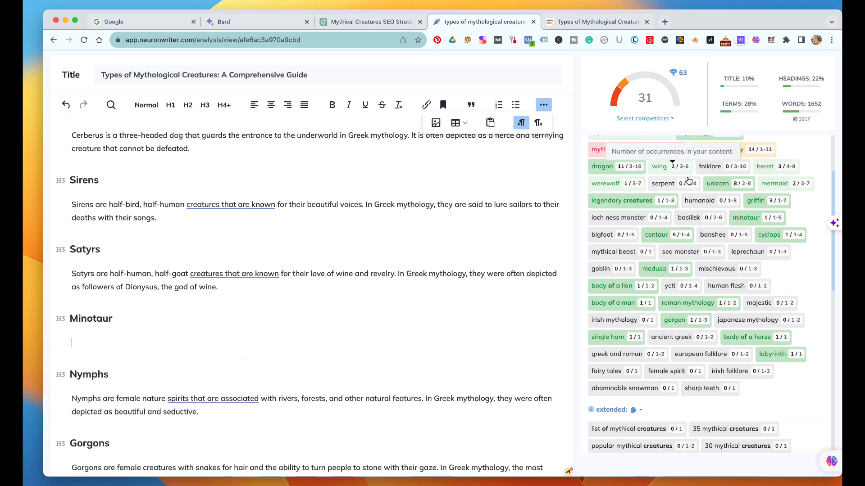
# - Examine the available AI writing templates for one suited to writing the Minotaur section
pyautogui.scroll(3, 639, 155)
pyautogui.click(688, 151)
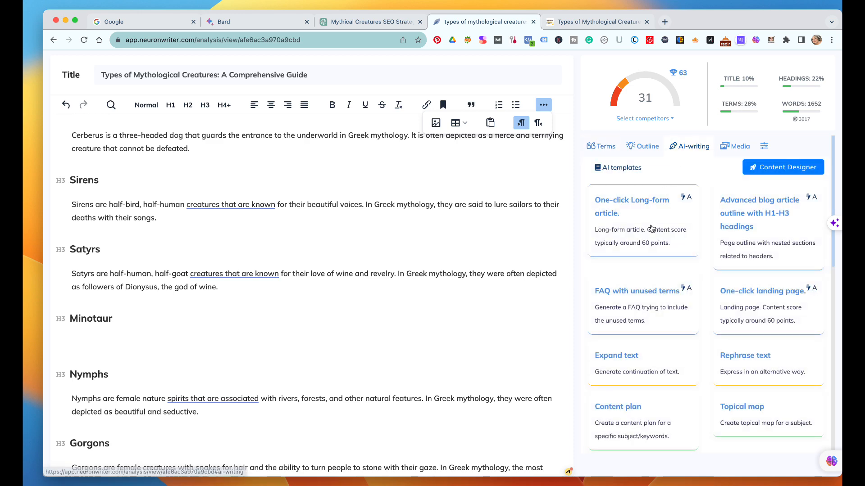
pyautogui.scroll(-3, 635, 335)
pyautogui.scroll(-4, 635, 334)
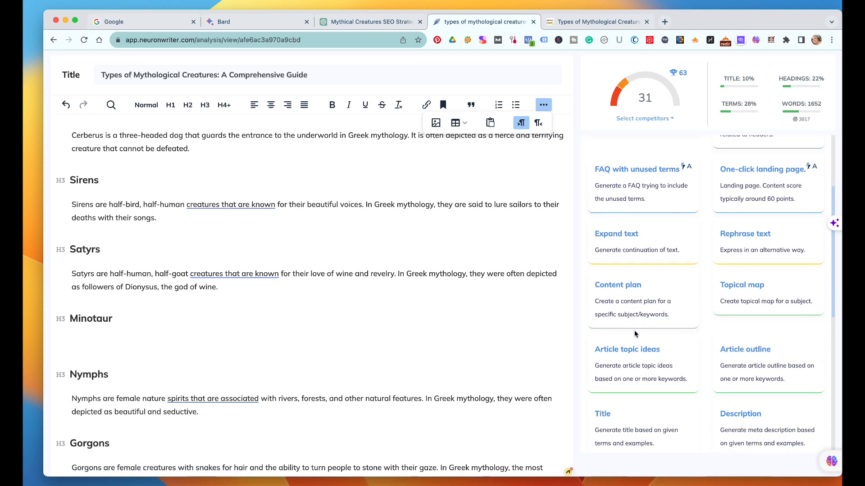
pyautogui.scroll(-3, 635, 335)
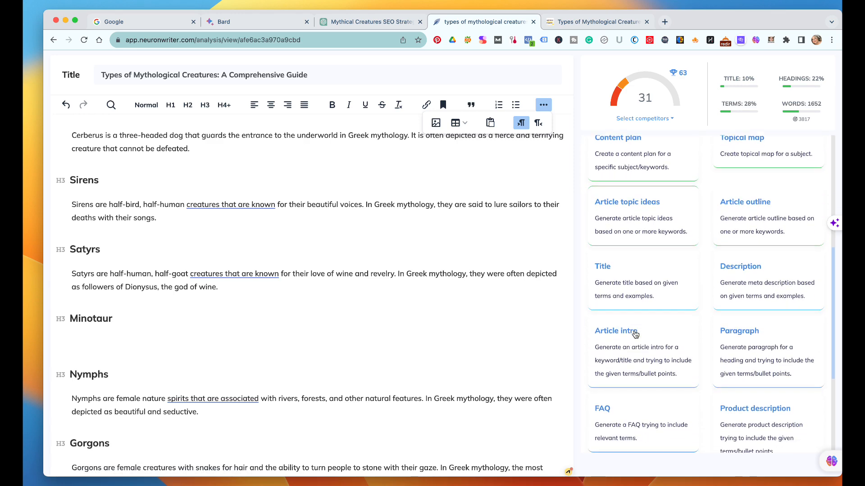
pyautogui.scroll(-2, 635, 334)
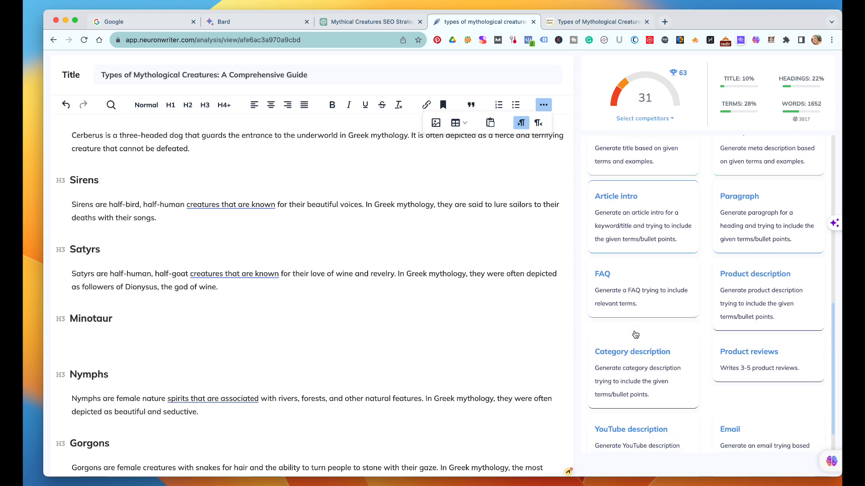
pyautogui.scroll(5, 635, 334)
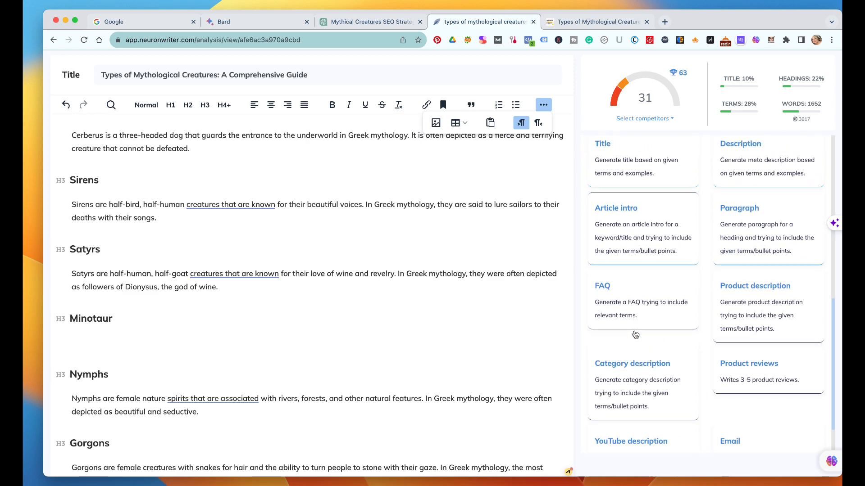
pyautogui.scroll(4, 635, 334)
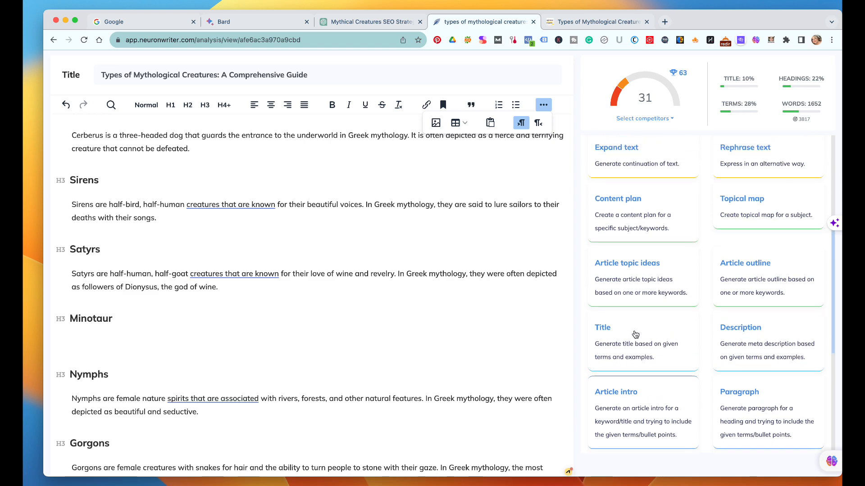
pyautogui.scroll(1, 635, 335)
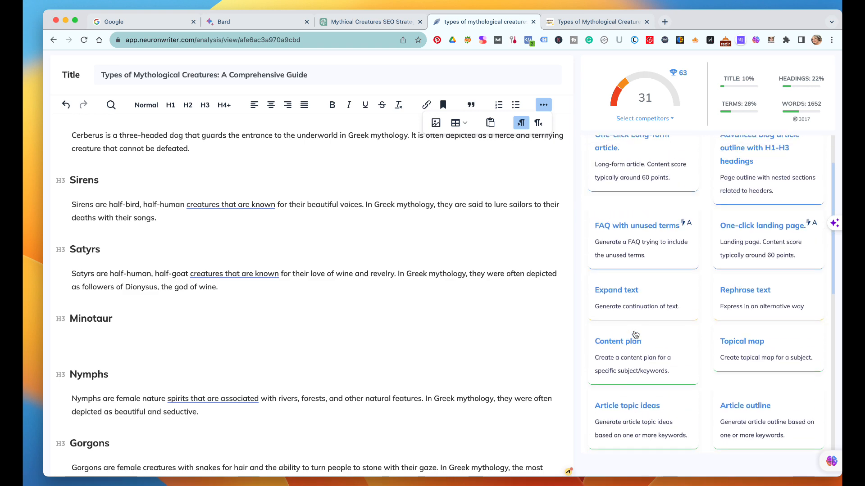
# - Try to generate text with the Expand text template using "Minotaur" as the input text
pyautogui.click(633, 294)
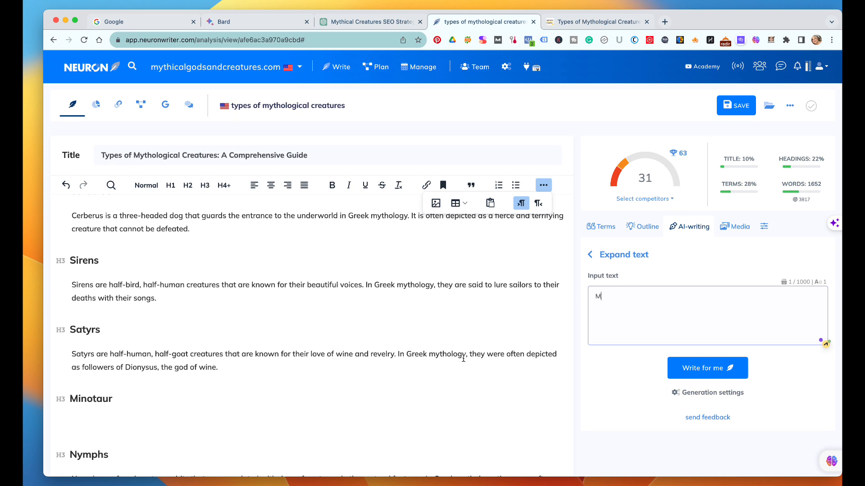
pyautogui.write('Minotaur')
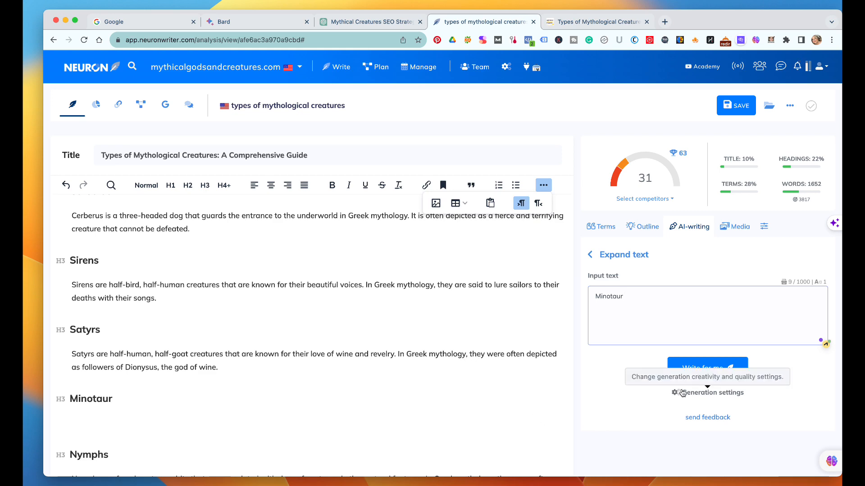
pyautogui.click(696, 366)
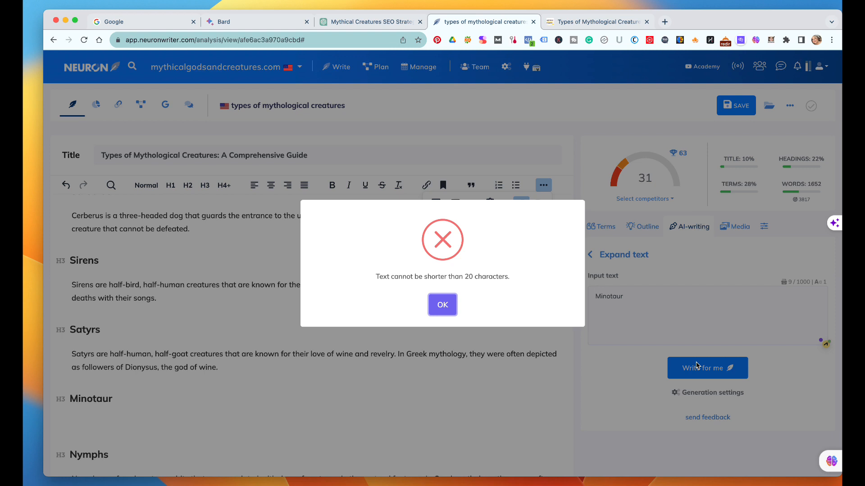
pyautogui.click(443, 306)
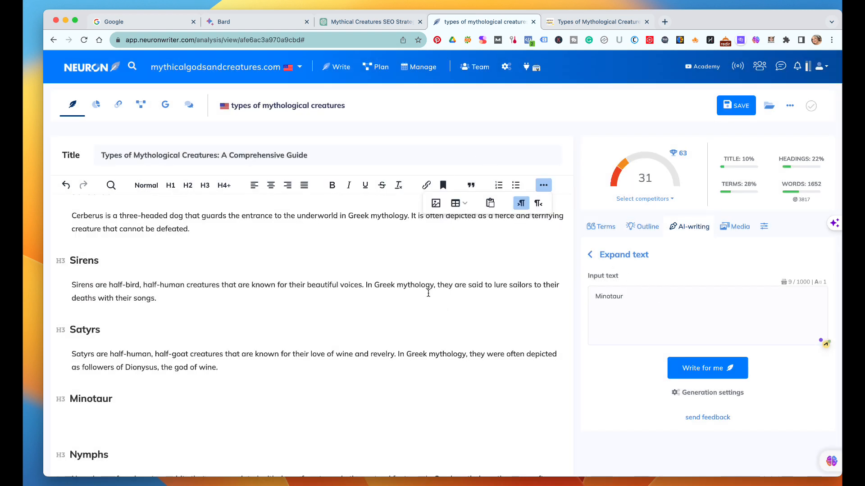
# - Add another empty line directly below the Minotaur heading and leave the cursor at the heading's end
pyautogui.click(153, 391)
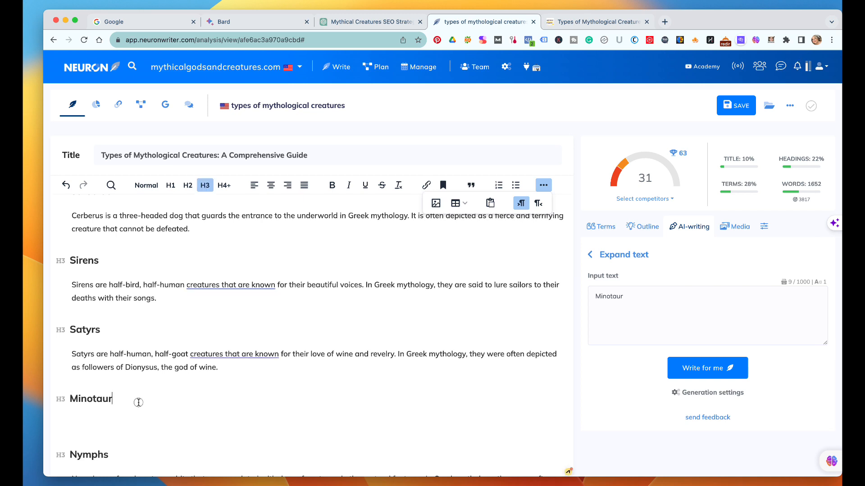
pyautogui.press('Return')
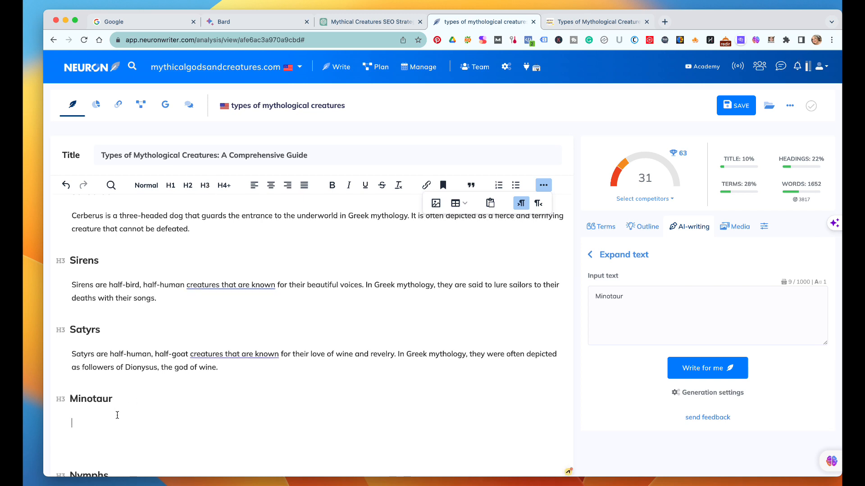
pyautogui.click(120, 404)
pyautogui.rightClick(121, 403)
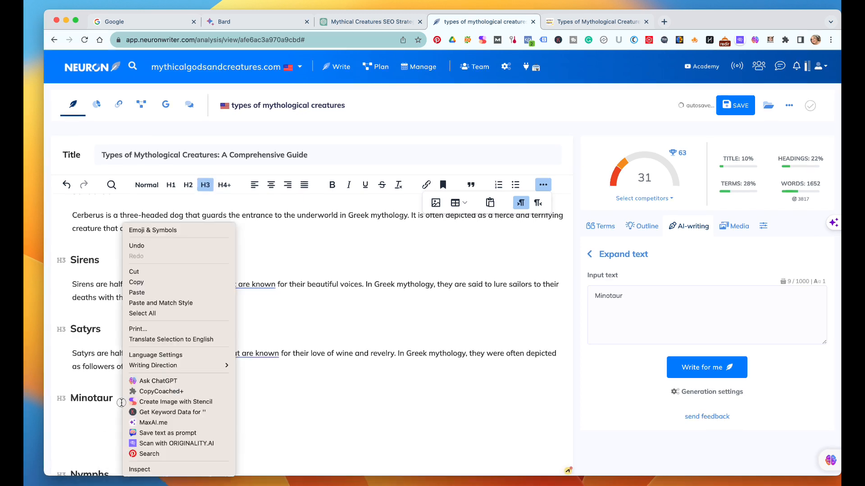
pyautogui.click(119, 402)
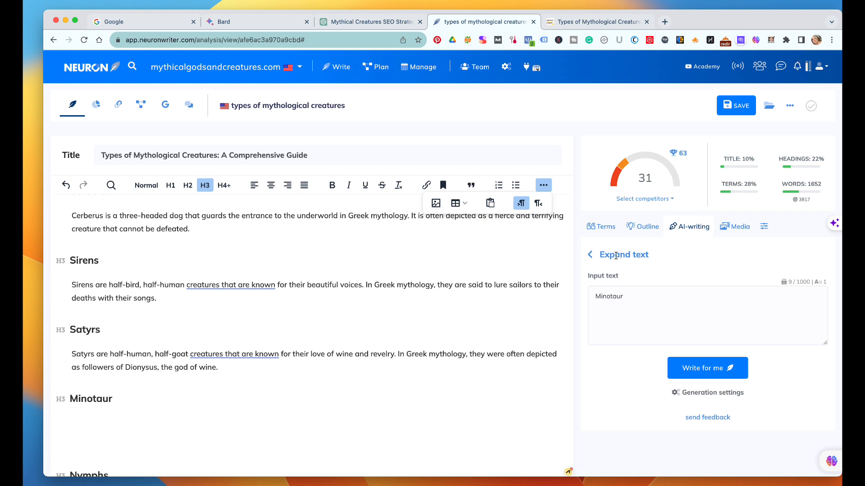
# - Examine the list of AI writing templates again for one suited to writing the Minotaur section
pyautogui.click(588, 258)
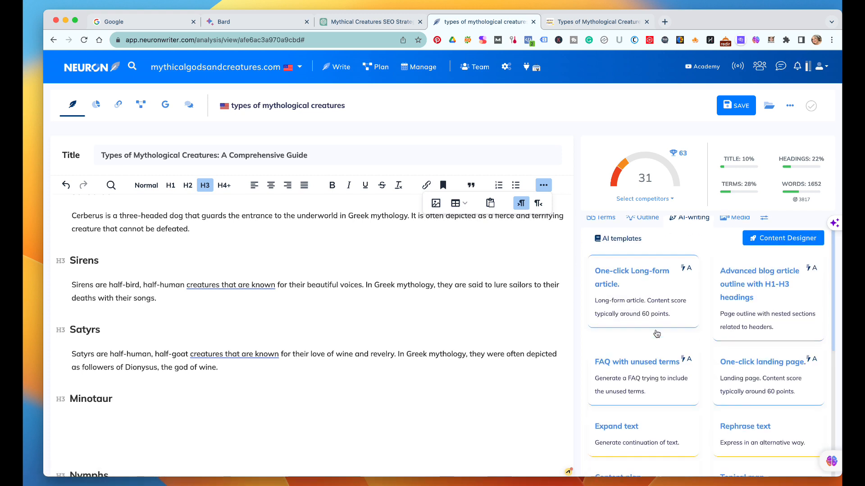
pyautogui.scroll(-2, 656, 334)
pyautogui.scroll(-4, 657, 333)
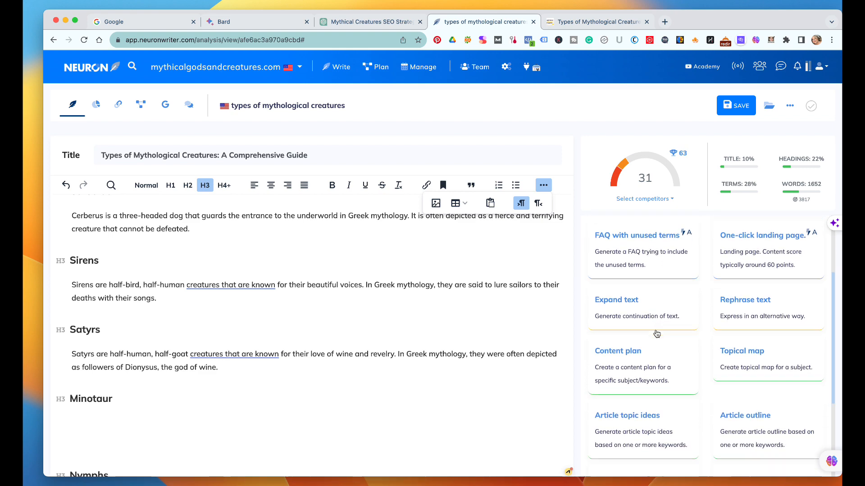
pyautogui.scroll(-1, 656, 333)
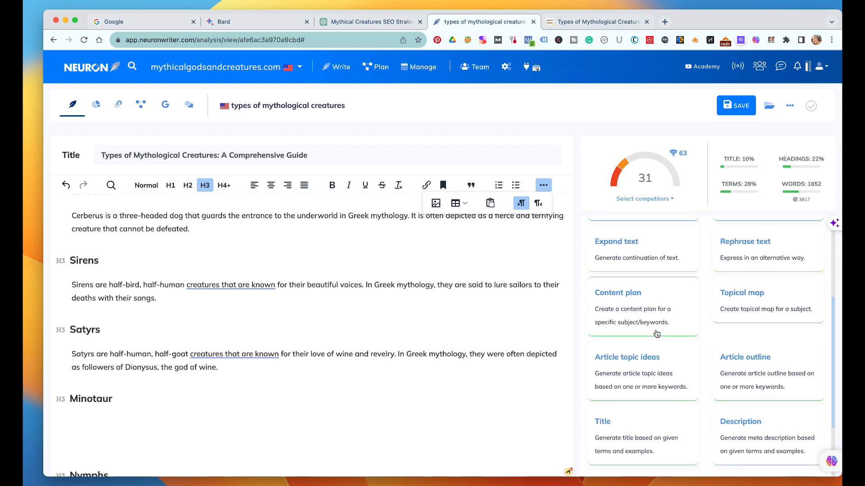
pyautogui.scroll(-2, 656, 334)
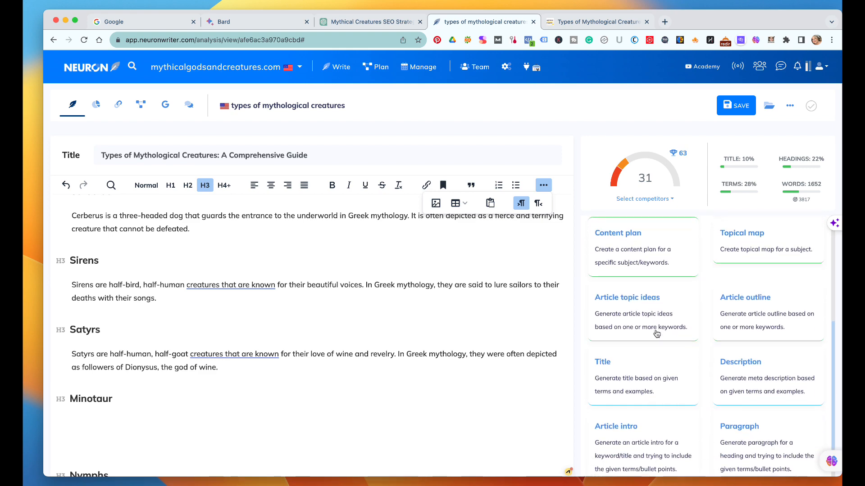
pyautogui.scroll(-3, 656, 334)
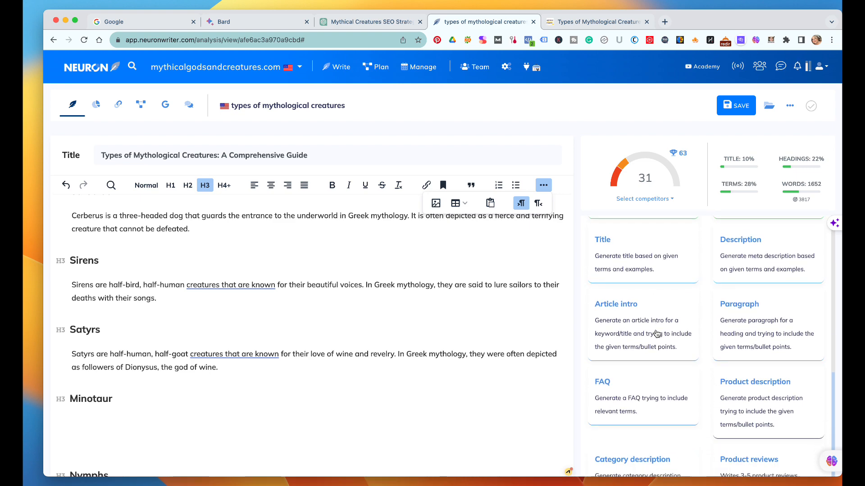
pyautogui.scroll(-1, 656, 334)
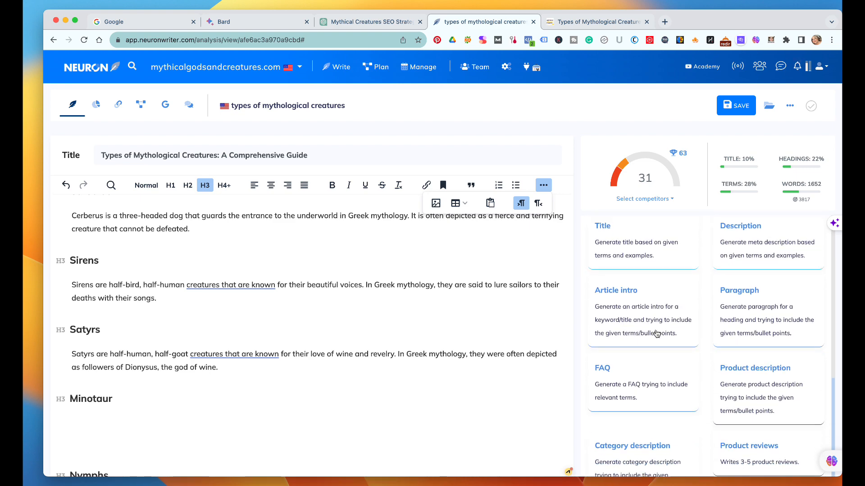
pyautogui.scroll(-2, 656, 334)
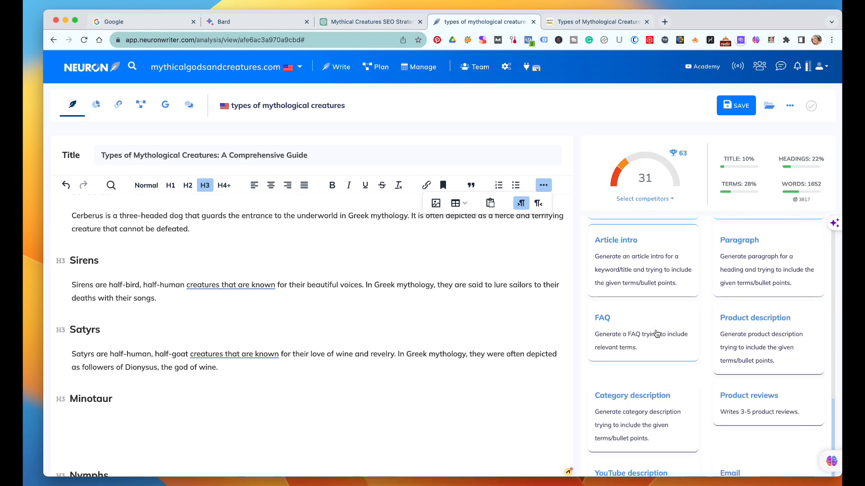
pyautogui.scroll(5, 656, 333)
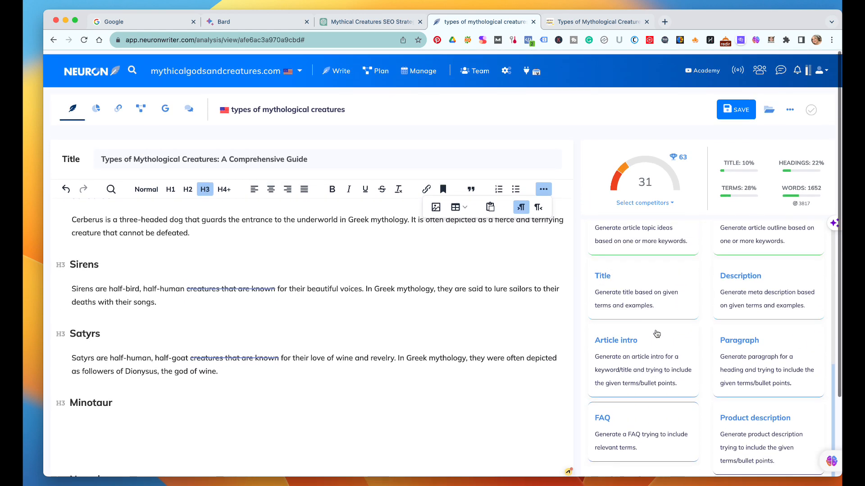
pyautogui.scroll(2, 657, 333)
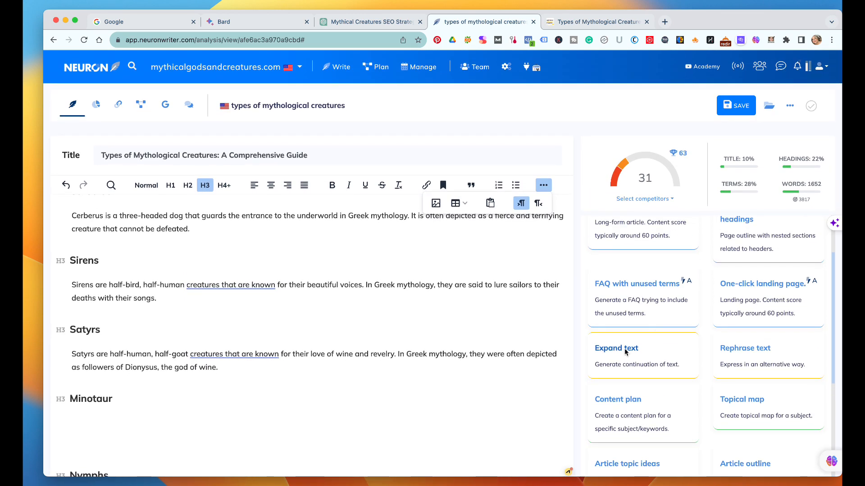
# - Generate the paragraph under the Minotaur heading with the Expand text template, using "Minotour is a mythical creature from" as input text
pyautogui.click(121, 416)
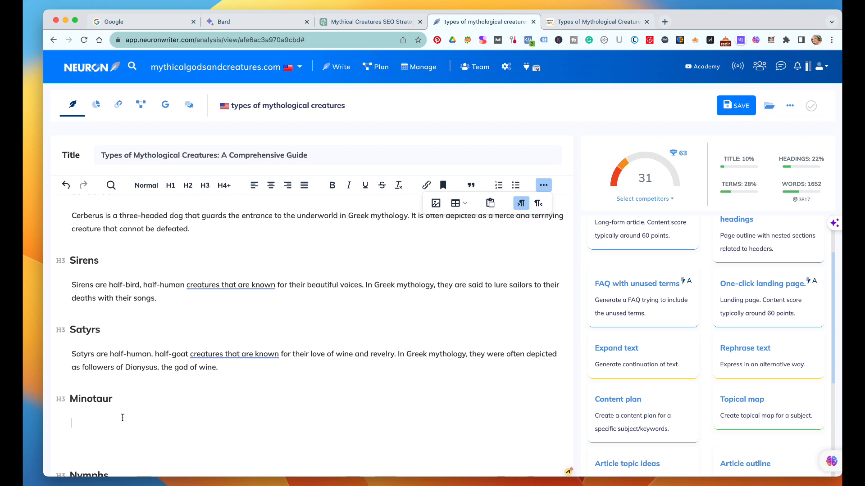
pyautogui.click(610, 353)
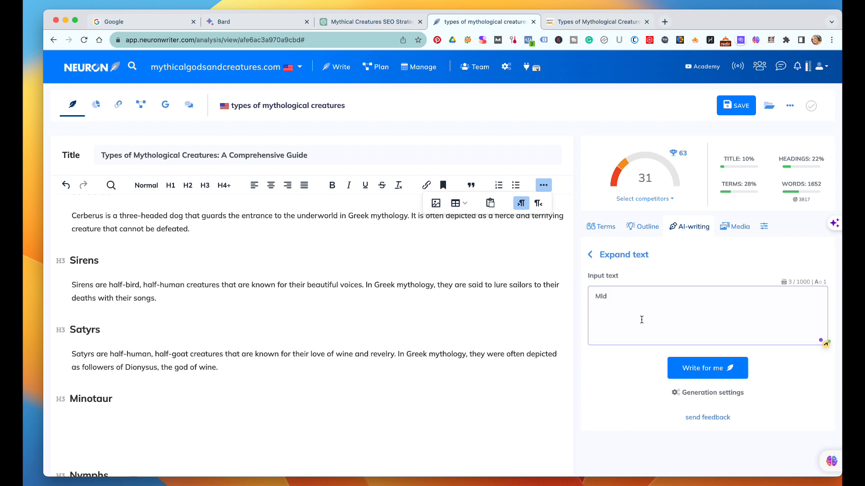
pyautogui.write('MIn')
pyautogui.write('is a mythical c')
pyautogui.write('reature from')
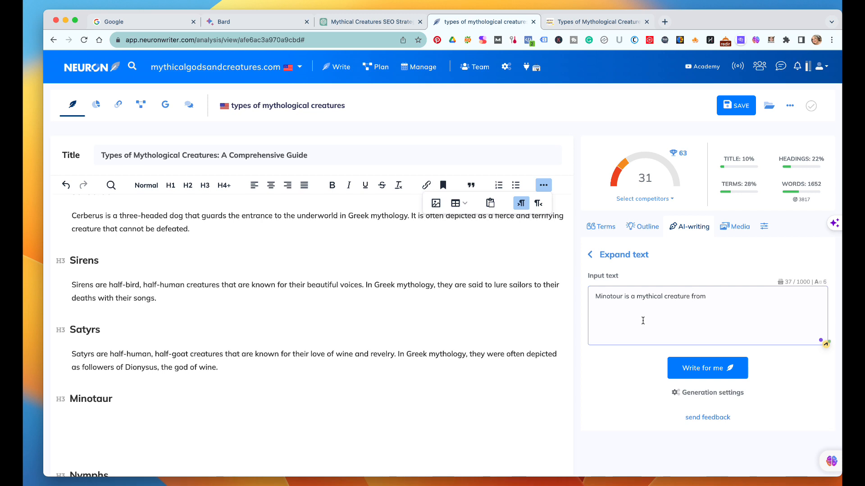
pyautogui.click(687, 369)
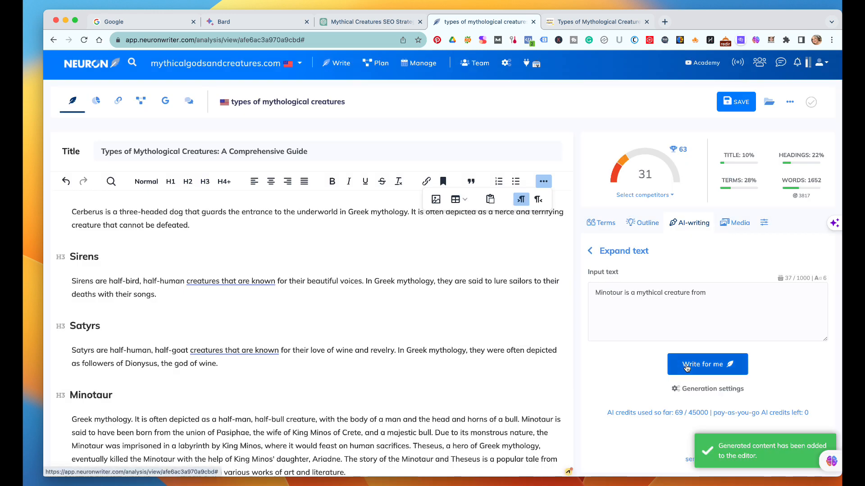
# - Replace the opening fragment "Greek mythology." of the generated Minotaur paragraph with "Minotaurs are from greek mythology."
pyautogui.scroll(-3, 377, 427)
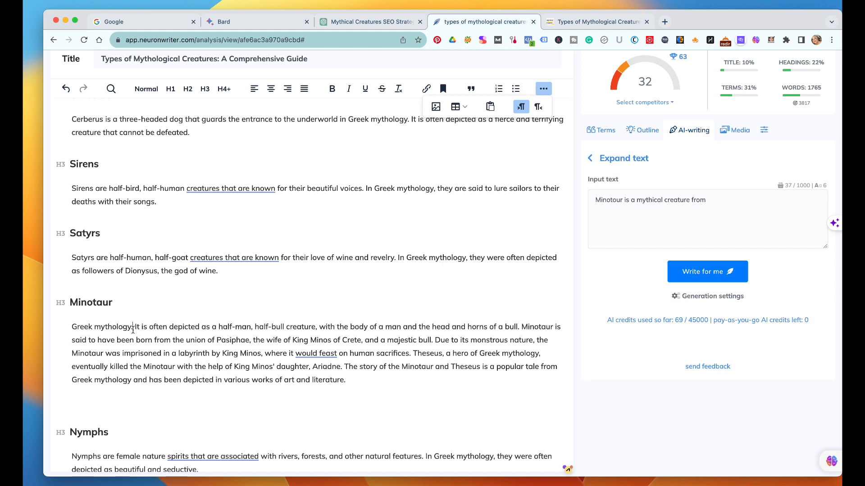
pyautogui.press('BackSpace')
pyautogui.press('BackSpace')
pyautogui.press('BackSpace')
pyautogui.press('BackSpace')
pyautogui.press('BackSpace')
pyautogui.press('BackSpace')
pyautogui.press('BackSpace')
pyautogui.press('BackSpace')
pyautogui.press('BackSpace')
pyautogui.press('BackSpace')
pyautogui.press('BackSpace')
pyautogui.press('BackSpace')
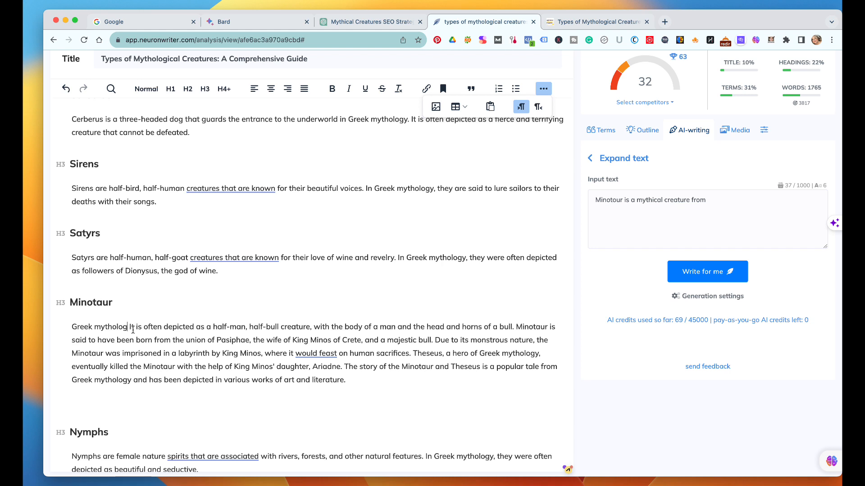
pyautogui.press('BackSpace')
pyautogui.press('BackSpace')
pyautogui.press('BackSpace')
pyautogui.press('BackSpace')
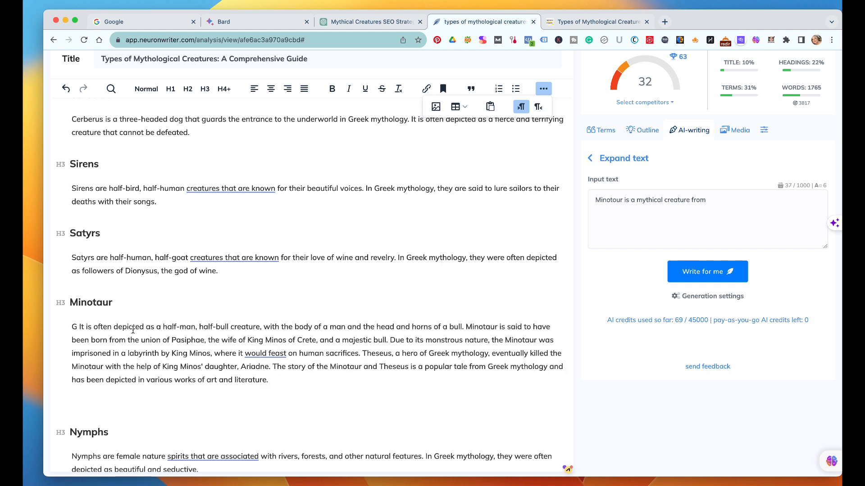
pyautogui.write('Mi')
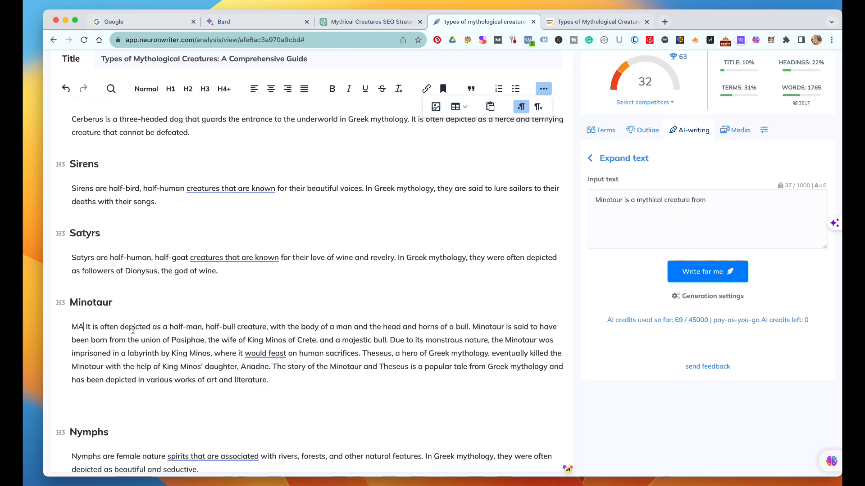
pyautogui.press('BackSpace')
pyautogui.write('inotaur')
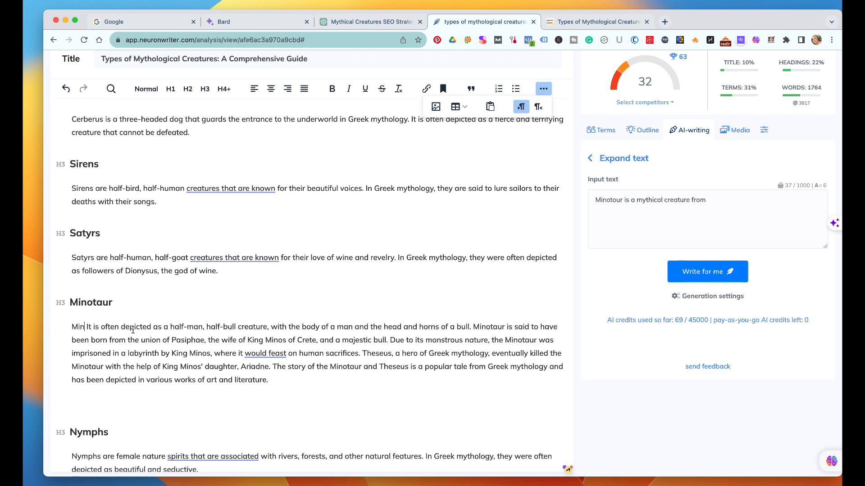
pyautogui.write('s are from gre')
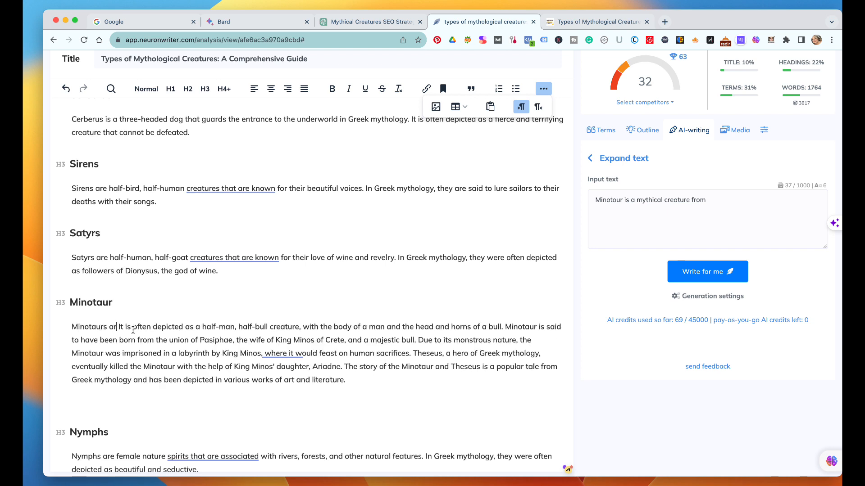
pyautogui.write('ek my')
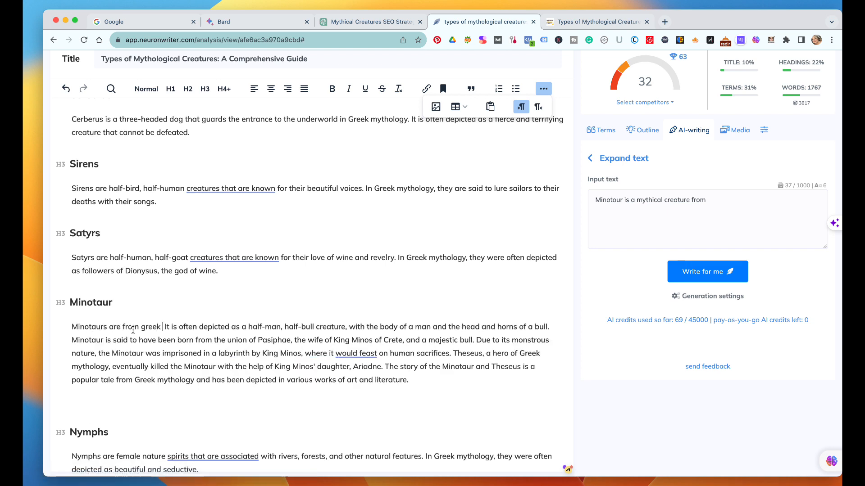
pyautogui.write('tholig')
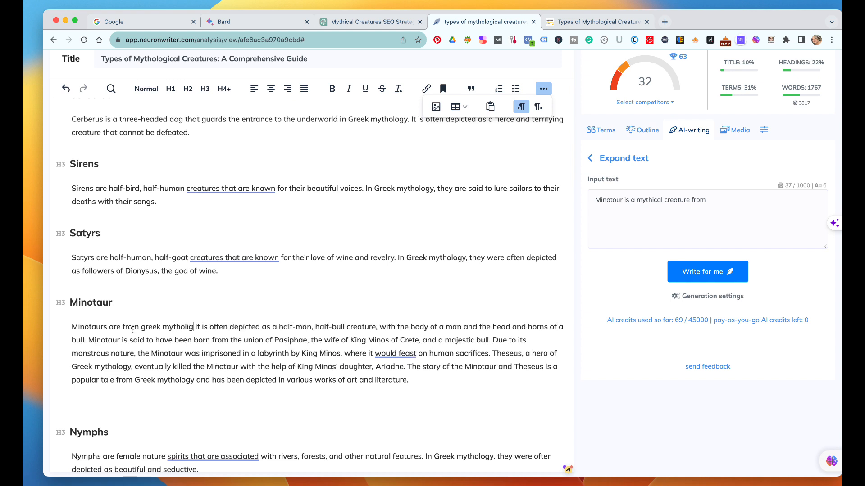
pyautogui.press('BackSpace')
pyautogui.press('BackSpace')
pyautogui.write('ogy.')
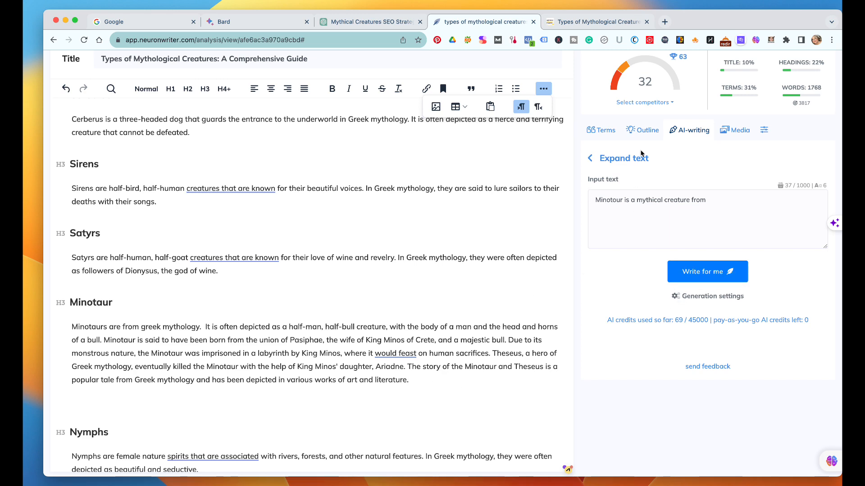
# - Bring up the suggested article terms and add an empty line below the Minotaur paragraph
pyautogui.scroll(3, 641, 154)
pyautogui.click(608, 227)
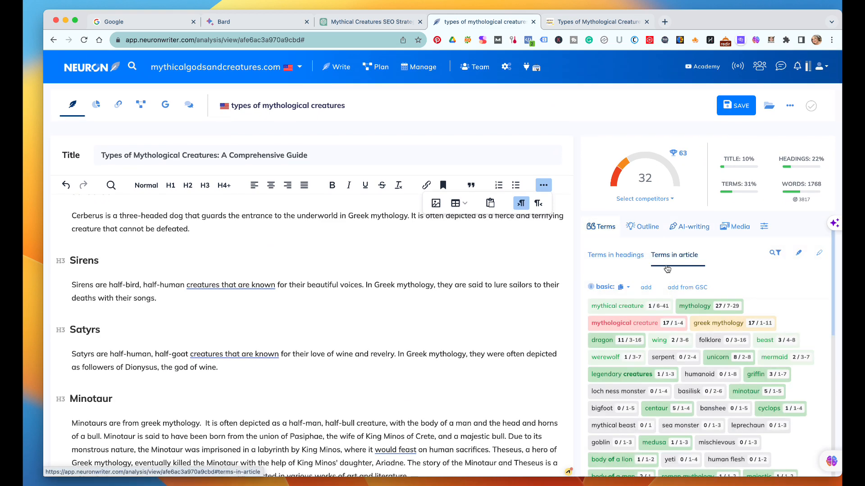
pyautogui.scroll(-5, 666, 268)
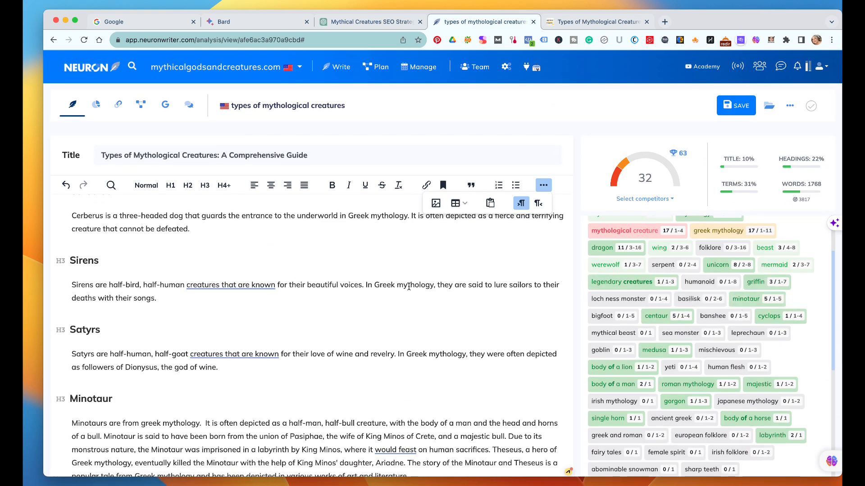
pyautogui.scroll(-5, 409, 286)
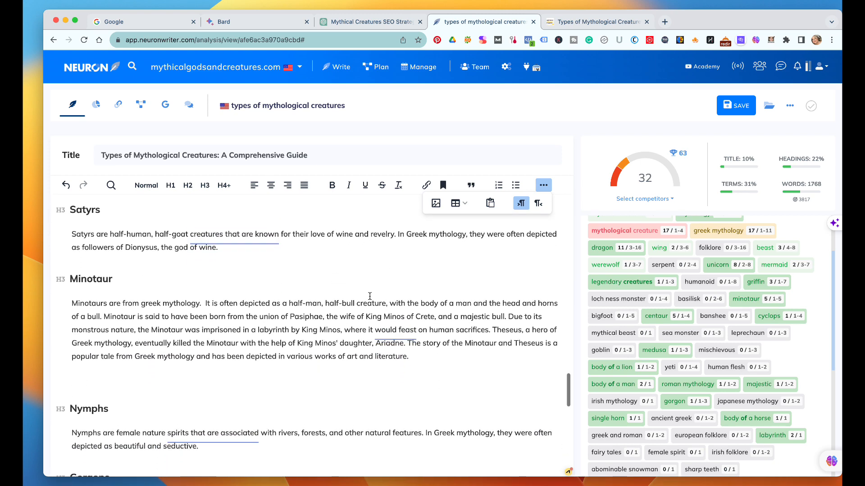
pyautogui.click(442, 348)
pyautogui.press('Return')
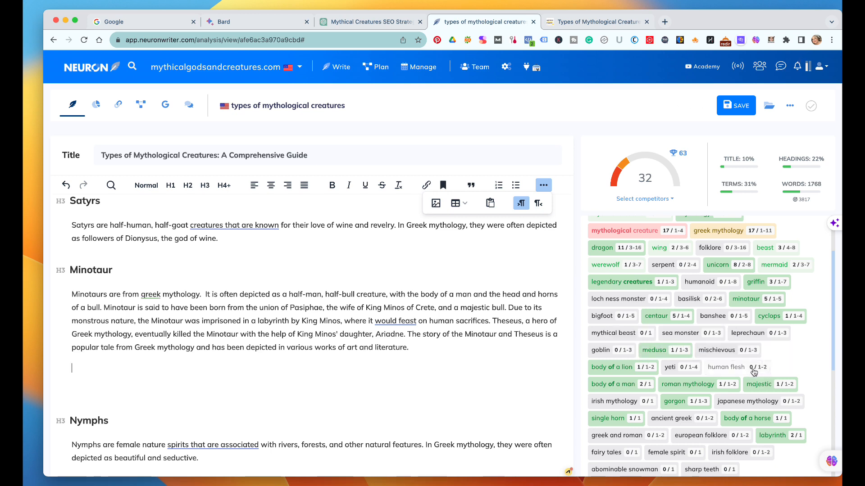
# - Copy the suggested term "loch ness monster" and paste it on the empty line above the Nymphs heading
pyautogui.click(612, 303)
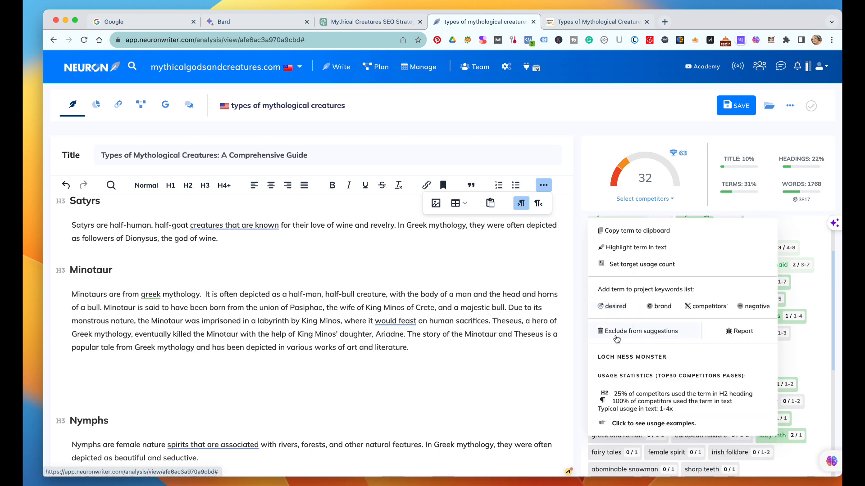
pyautogui.scroll(3, 633, 342)
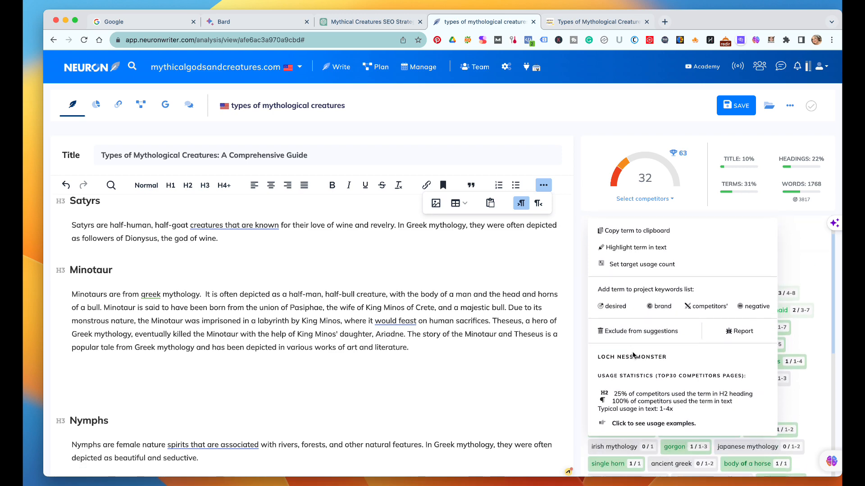
pyautogui.click(624, 231)
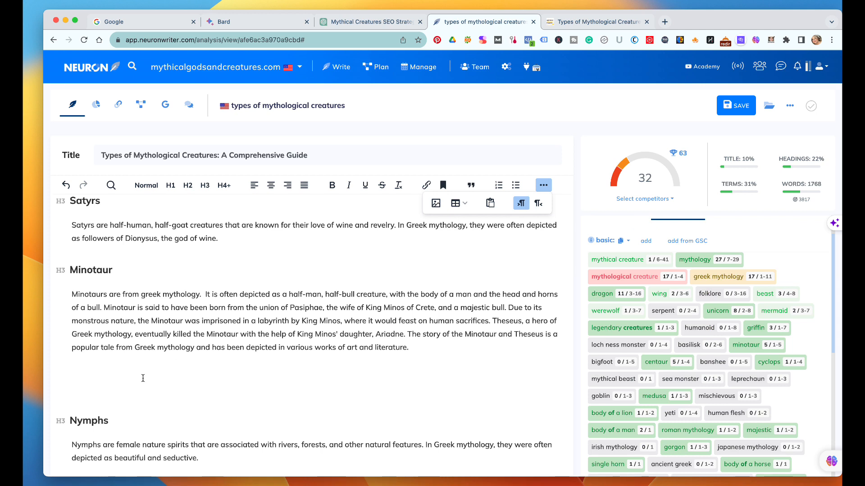
pyautogui.click(98, 381)
pyautogui.press('super+v')
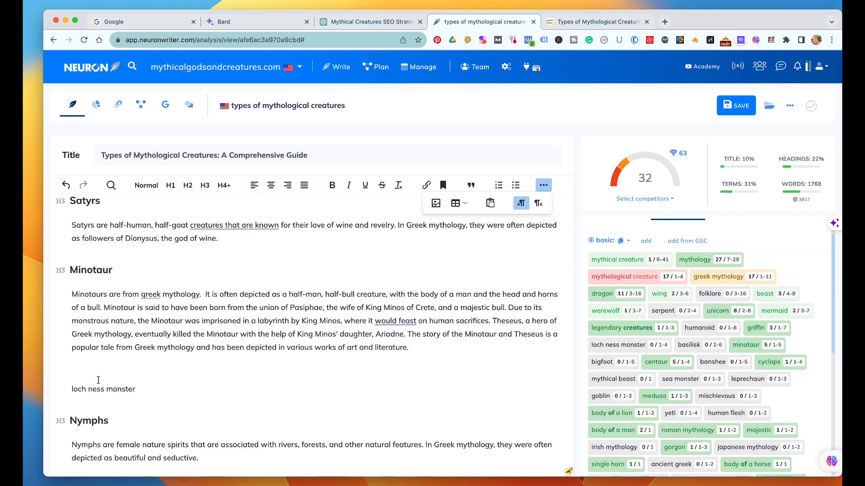
# - Capitalize the pasted term so that it reads "Loch Ness Monster"
pyautogui.click(74, 390)
pyautogui.press('BackSpace')
pyautogui.write('L')
pyautogui.click(94, 390)
pyautogui.press('BackSpace')
pyautogui.write('N')
pyautogui.click(114, 389)
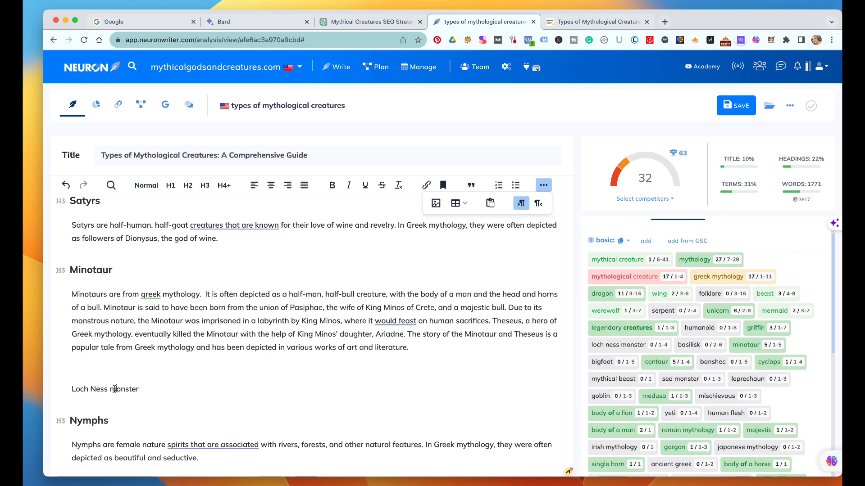
pyautogui.press('BackSpace')
pyautogui.write('M')
# - Format the Loch Ness Monster line as an H3 heading and start an empty paragraph beneath it
pyautogui.tripleClick(145, 389)
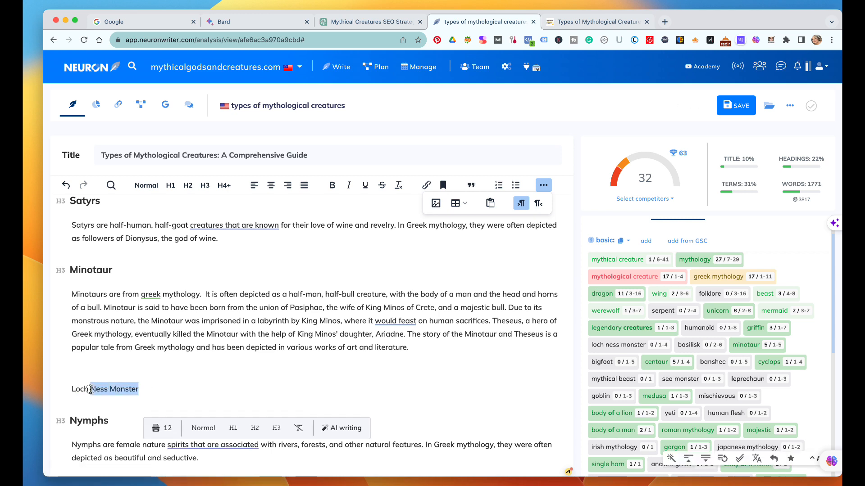
pyautogui.click(276, 428)
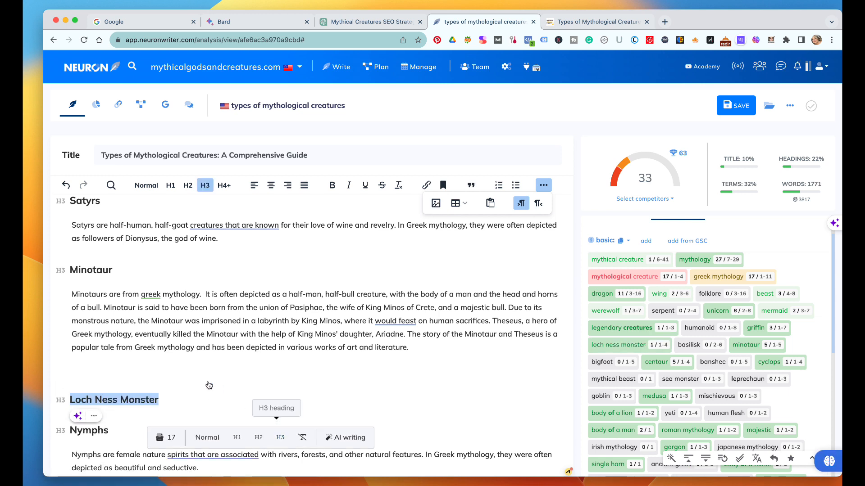
pyautogui.click(172, 399)
pyautogui.press('Return')
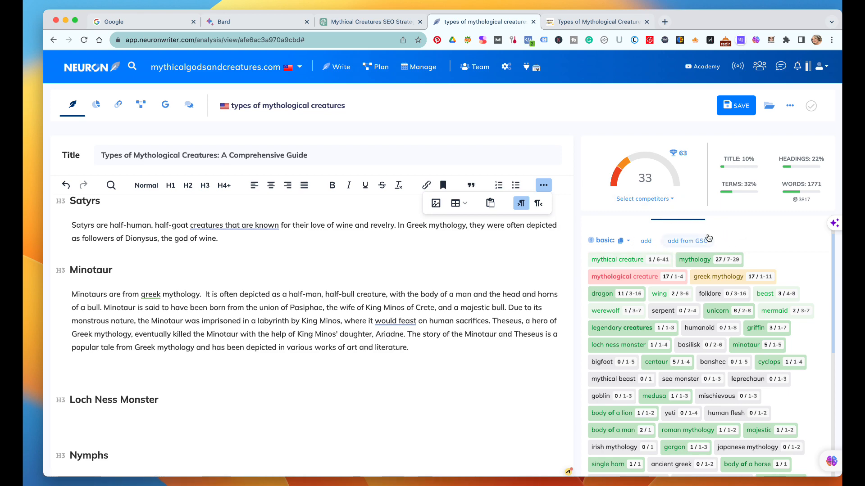
# - Return to the AI Expand text tool and clear the old Minotaur sentence from its input text
pyautogui.scroll(2, 716, 235)
pyautogui.click(694, 226)
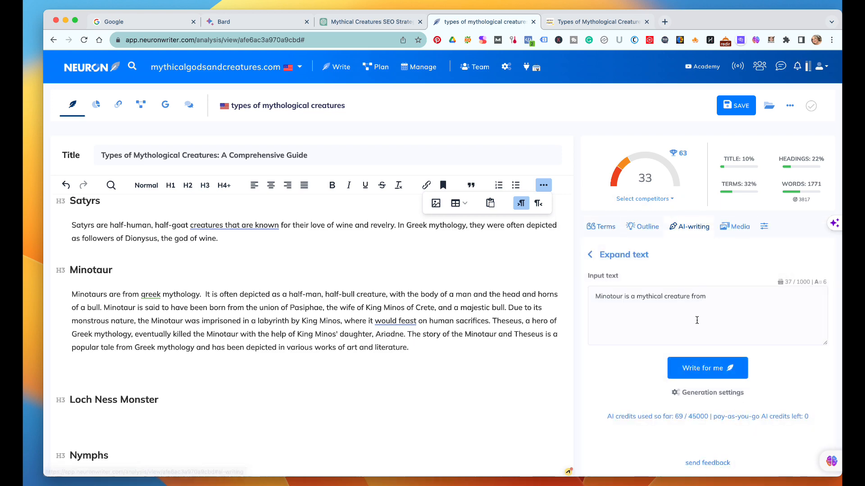
pyautogui.click(717, 296)
pyautogui.moveTo(717, 295); pyautogui.dragTo(583, 295)
pyautogui.press('BackSpace')
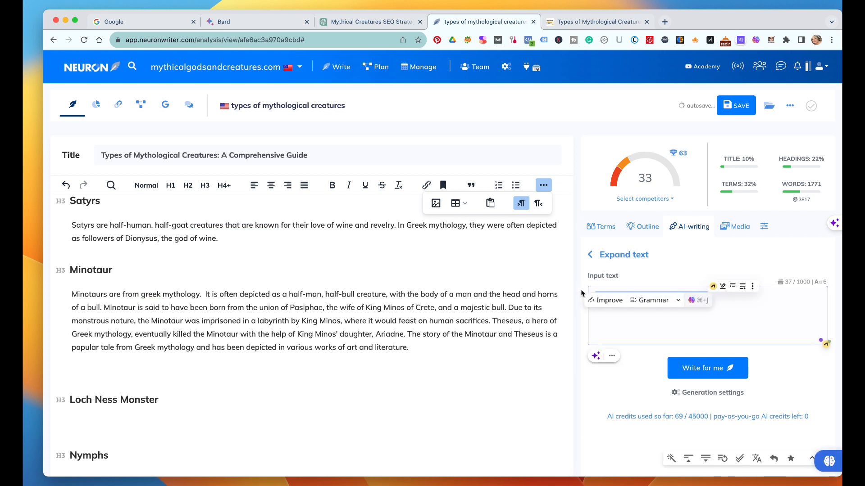
# - Enter "The loch ness monster is a mythical creature from" as the input text and generate the expanded text
pyautogui.write('The lo')
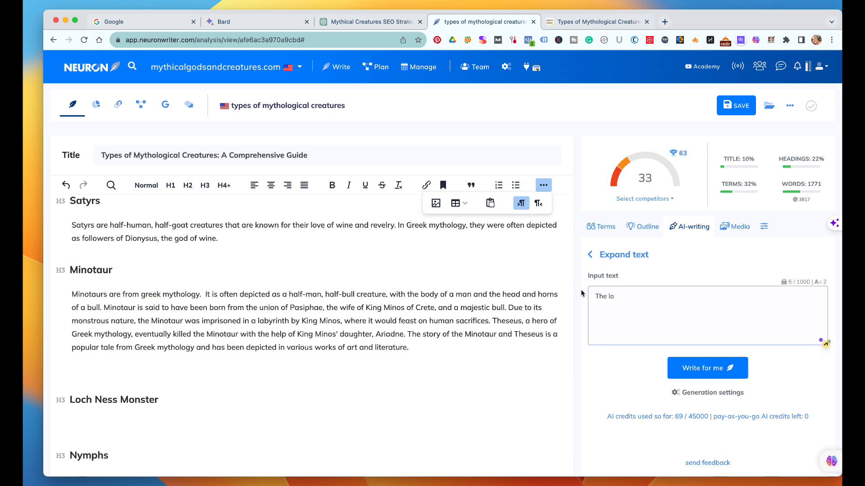
pyautogui.write('ckch ness monster is a ')
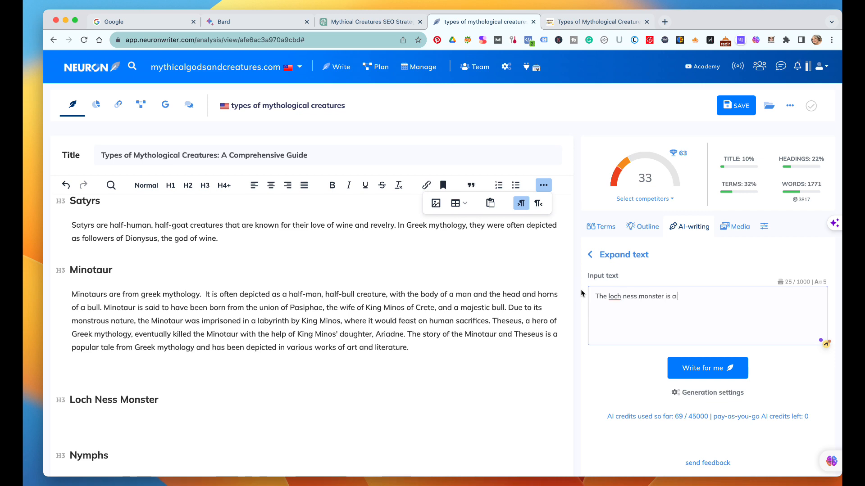
pyautogui.write('mytical creat')
pyautogui.press('BackSpace')
pyautogui.press('BackSpace')
pyautogui.press('BackSpace')
pyautogui.press('BackSpace')
pyautogui.press('BackSpace')
pyautogui.press('BackSpace')
pyautogui.press('BackSpace')
pyautogui.press('BackSpace')
pyautogui.press('BackSpace')
pyautogui.press('BackSpace')
pyautogui.write('hical crea')
pyautogui.click(692, 369)
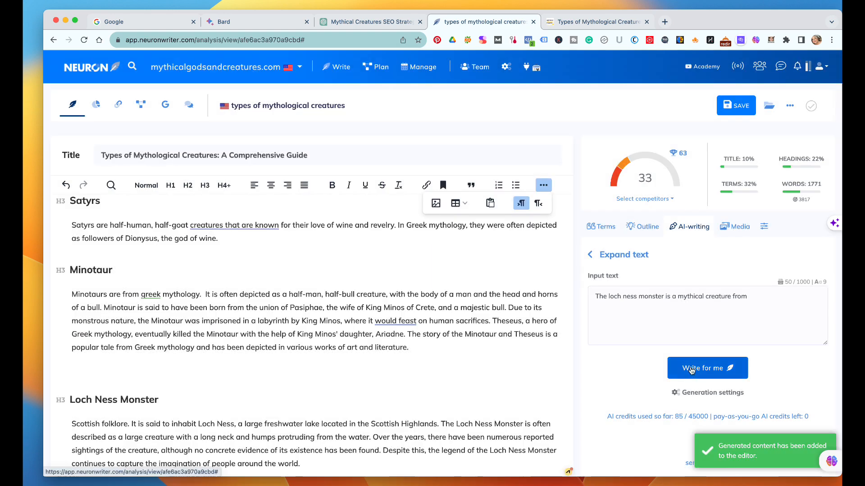
# - Delete the fragment "Scottish folklore." from the start of the generated Loch Ness Monster paragraph
pyautogui.scroll(-3, 691, 367)
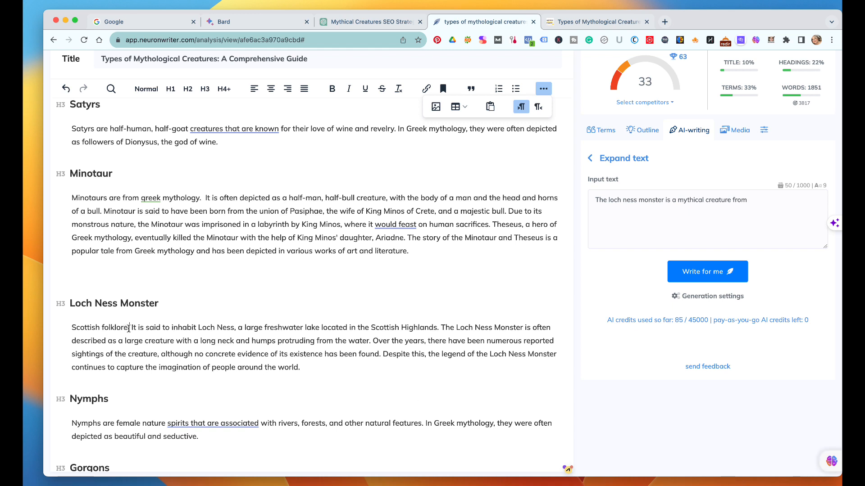
pyautogui.press('BackSpace')
pyautogui.press('BackSpace')
pyautogui.press('BackSpace')
pyautogui.press('BackSpace')
pyautogui.press('BackSpace')
pyautogui.press('BackSpace')
pyautogui.press('BackSpace')
pyautogui.press('BackSpace')
pyautogui.press('BackSpace')
pyautogui.press('BackSpace')
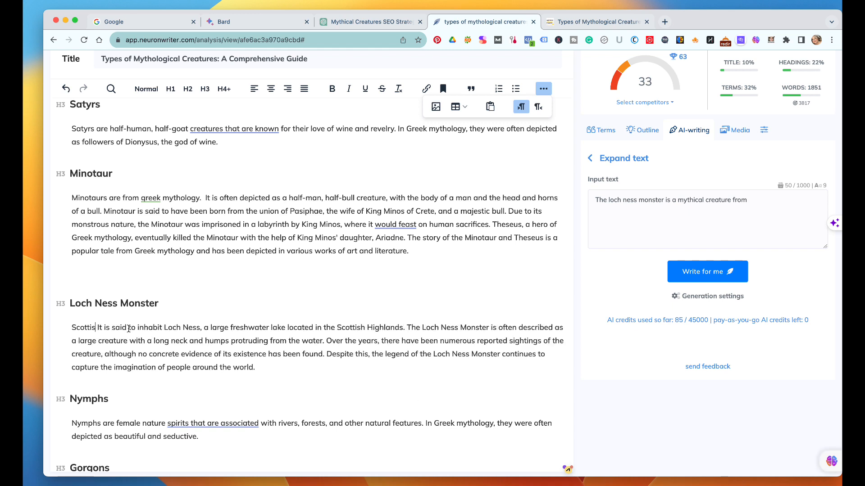
pyautogui.press('BackSpace')
pyautogui.press('BackSpace')
pyautogui.press('BackSpace')
pyautogui.press('BackSpace')
pyautogui.press('BackSpace')
pyautogui.press('BackSpace')
pyautogui.press('BackSpace')
pyautogui.press('BackSpace')
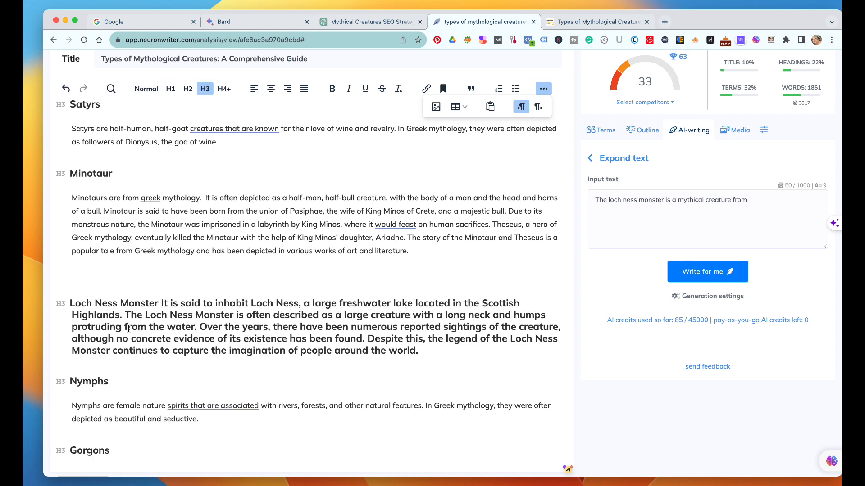
# - Split the paragraph off the Loch Ness Monster heading onto its own line and format it as Normal text
pyautogui.press('Return')
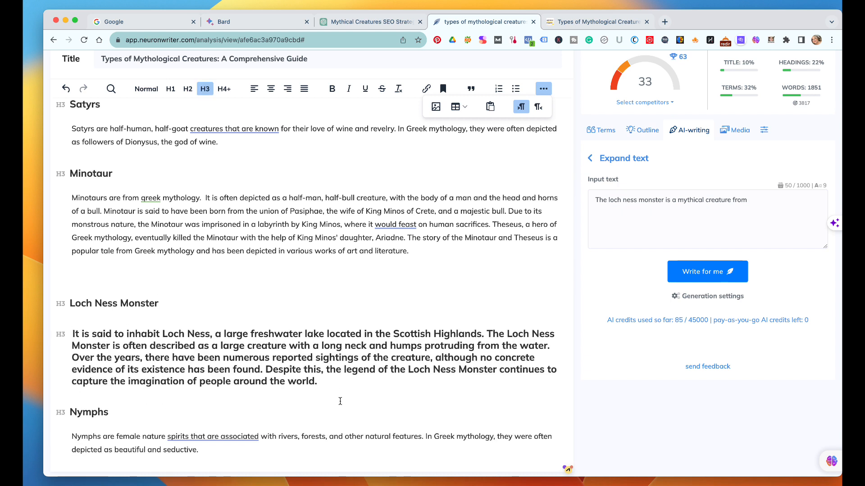
pyautogui.moveTo(326, 383); pyautogui.dragTo(72, 334)
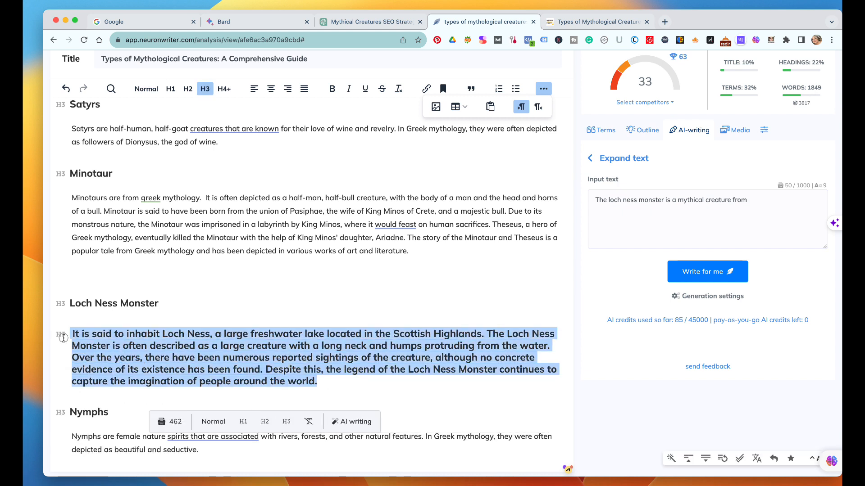
pyautogui.click(146, 88)
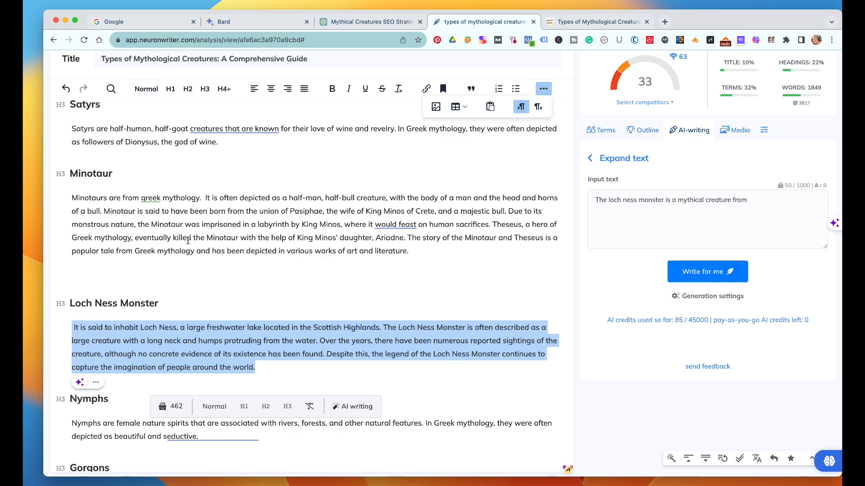
# - Insert the sentence "The loch ness monster is from Scotland." at the beginning of the Loch Ness Monster paragraph
pyautogui.click(116, 326)
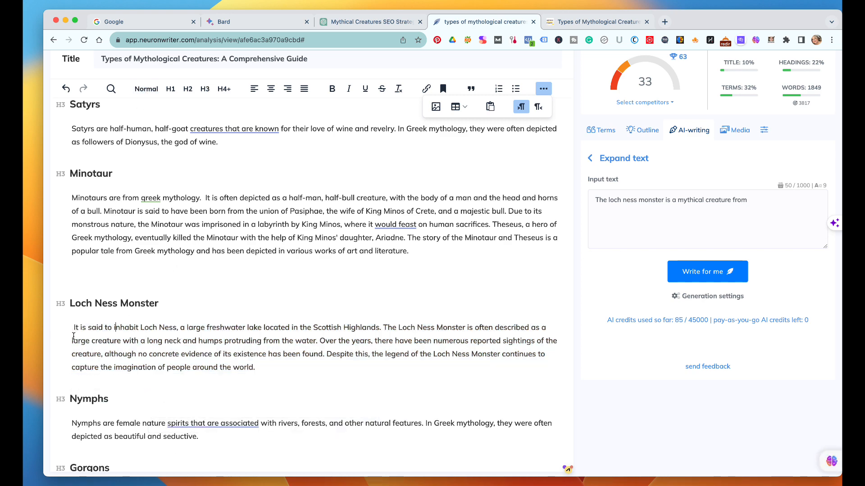
pyautogui.click(73, 329)
pyautogui.write('T')
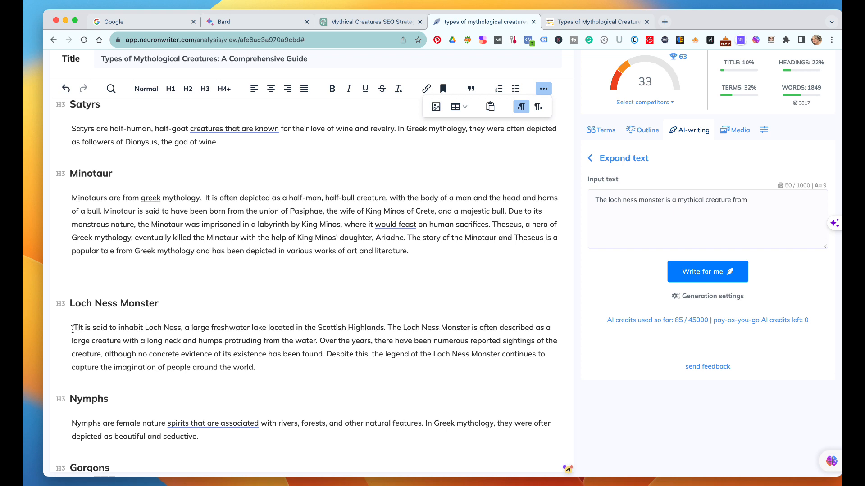
pyautogui.press('BackSpace')
pyautogui.write('The lock')
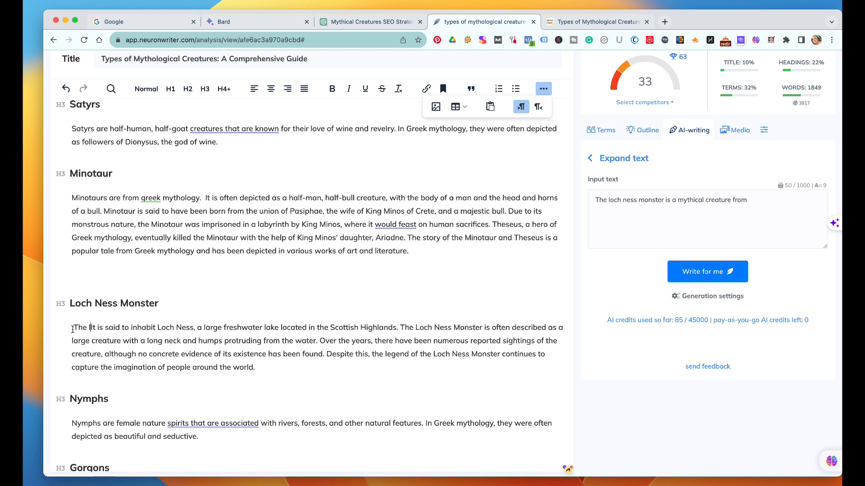
pyautogui.press('BackSpace')
pyautogui.press('BackSpace')
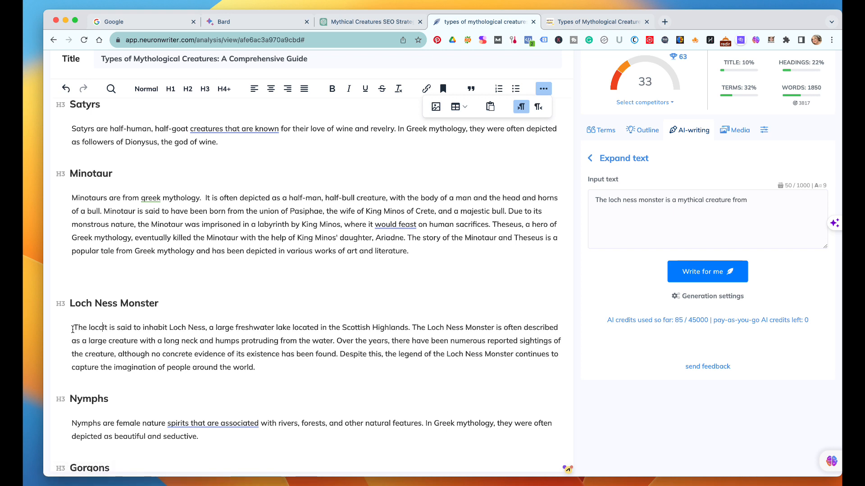
pyautogui.write('h ne')
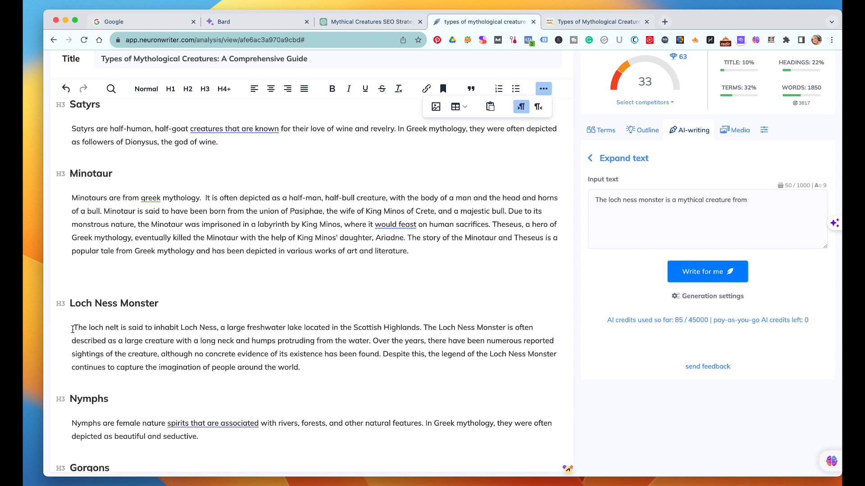
pyautogui.write('ss o=m')
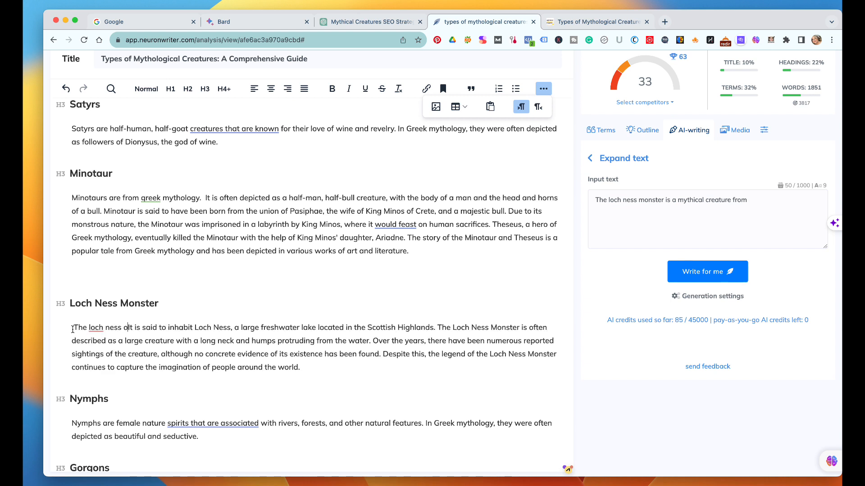
pyautogui.press('BackSpace')
pyautogui.press('BackSpace')
pyautogui.press('BackSpace')
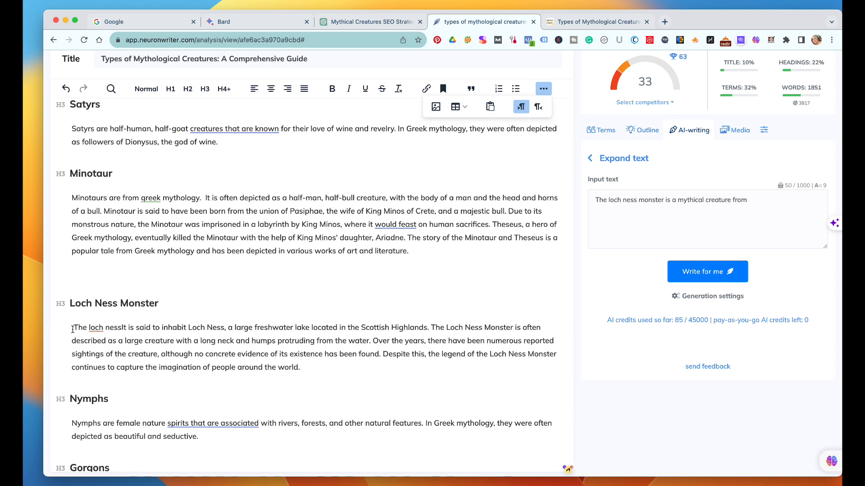
pyautogui.write('mon')
pyautogui.write('ster is fr')
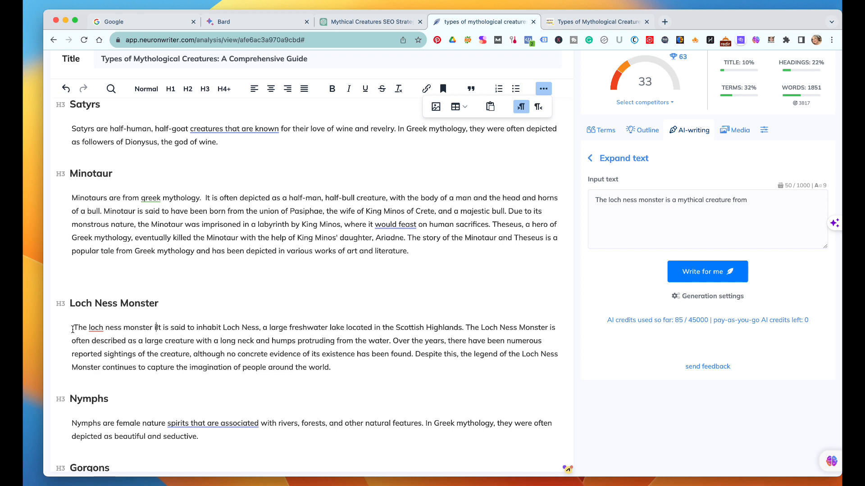
pyautogui.write('om Scho')
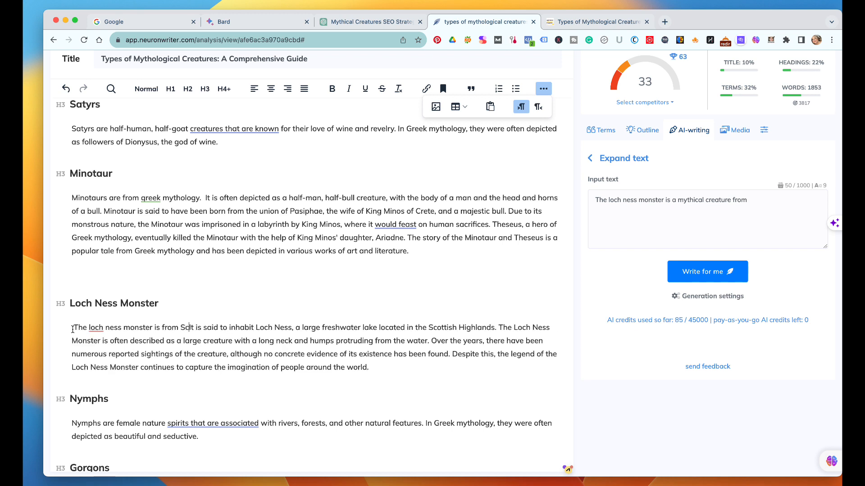
pyautogui.press('BackSpace')
pyautogui.press('BackSpace')
pyautogui.write('otland.')
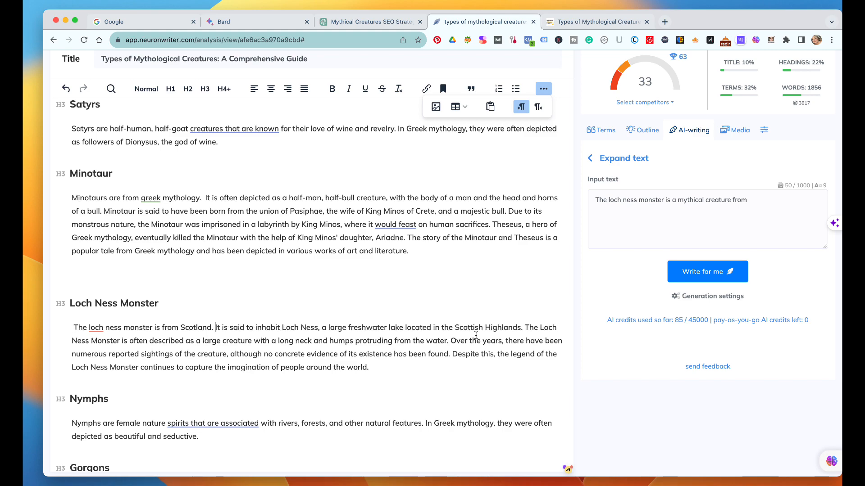
# - Save the article and bring up the suggested terms for the article text
pyautogui.scroll(15, 569, 220)
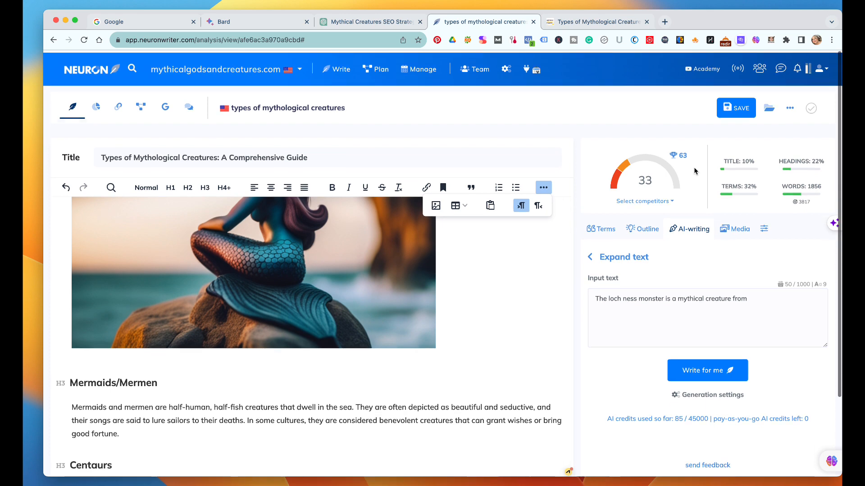
pyautogui.click(739, 108)
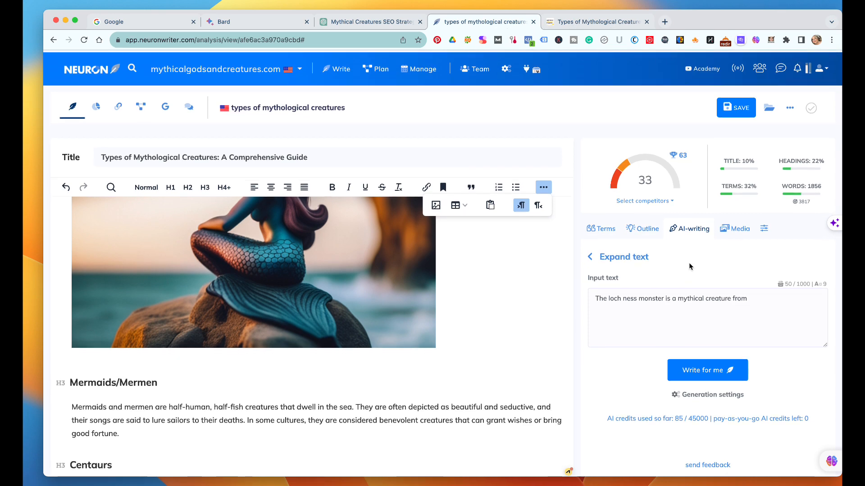
pyautogui.click(599, 226)
pyautogui.click(650, 261)
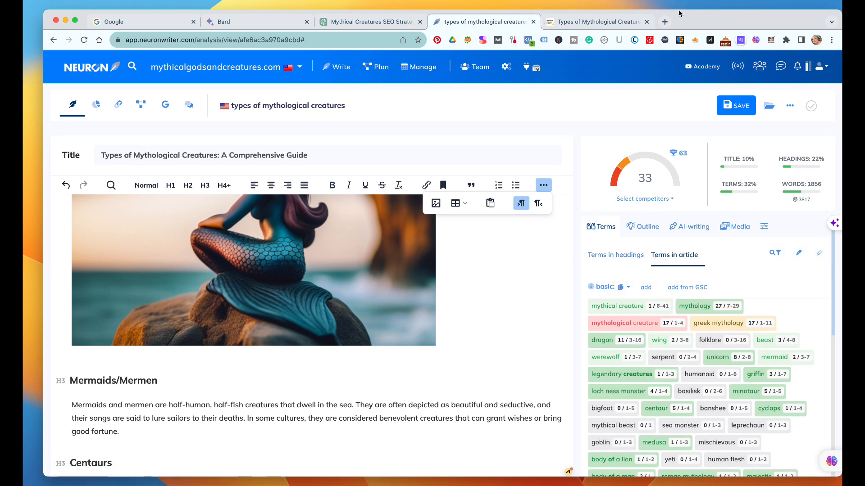
# - Examine the basic and extended suggested article terms to see which are already used and which are missing
pyautogui.moveTo(814, 195)
pyautogui.scroll(-1, 640, 329)
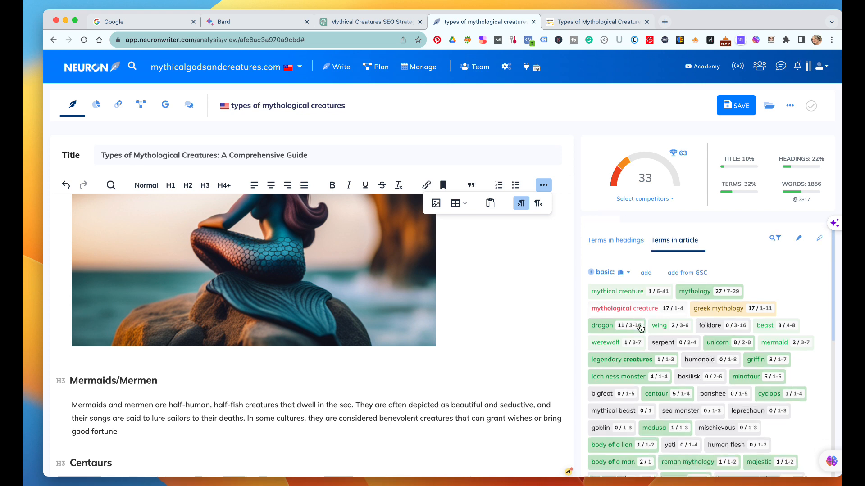
pyautogui.scroll(-1, 641, 328)
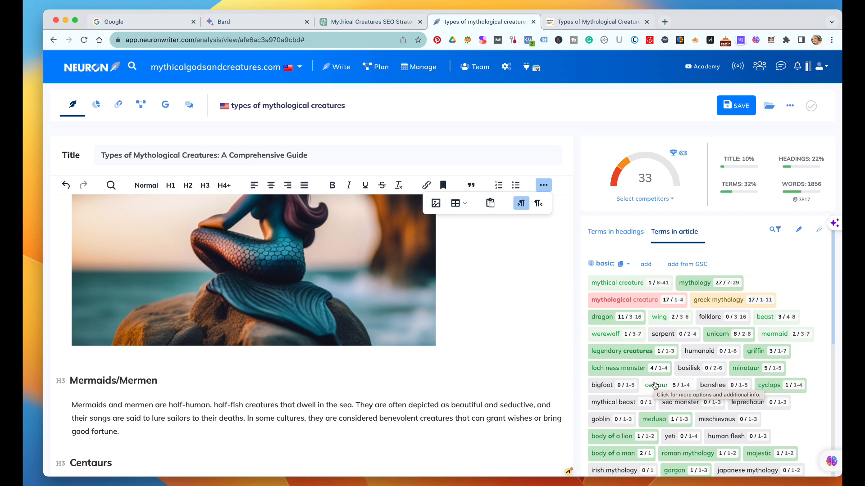
pyautogui.scroll(-1, 654, 385)
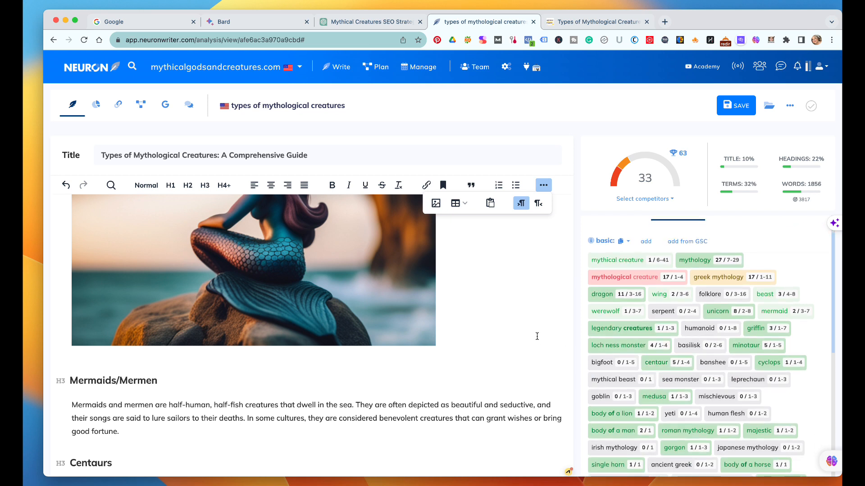
pyautogui.scroll(-1, 537, 337)
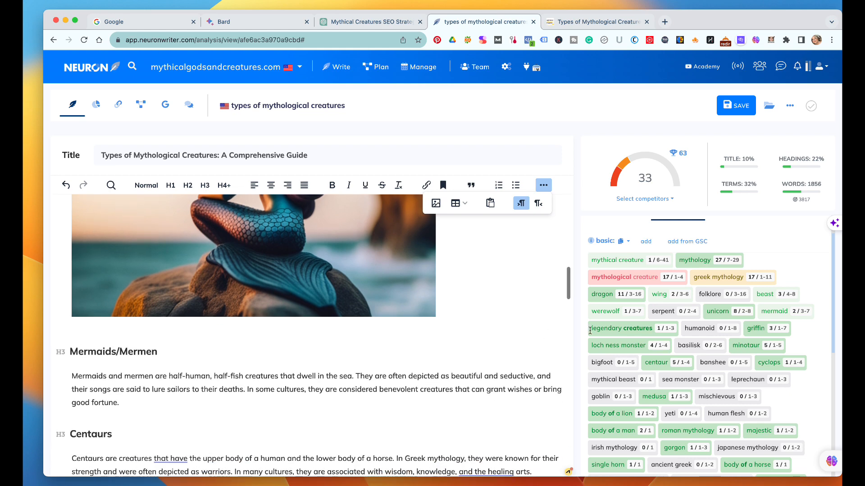
pyautogui.scroll(-1, 702, 370)
pyautogui.scroll(-10, 701, 370)
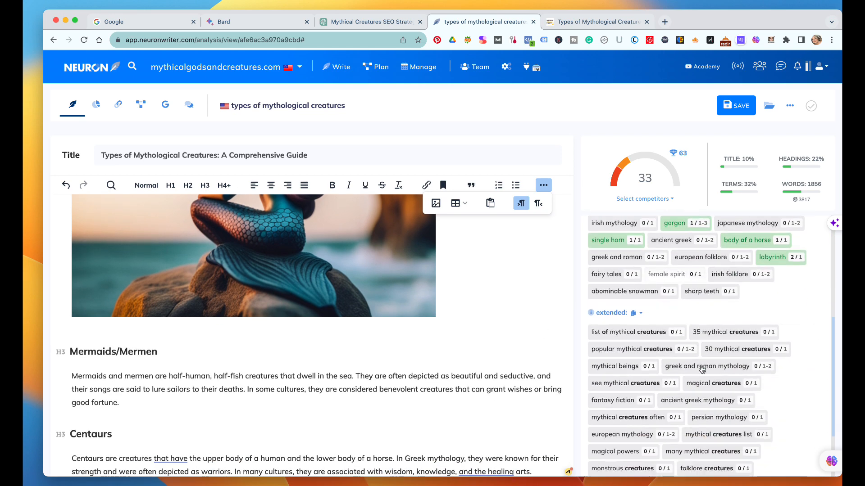
pyautogui.scroll(-8, 702, 369)
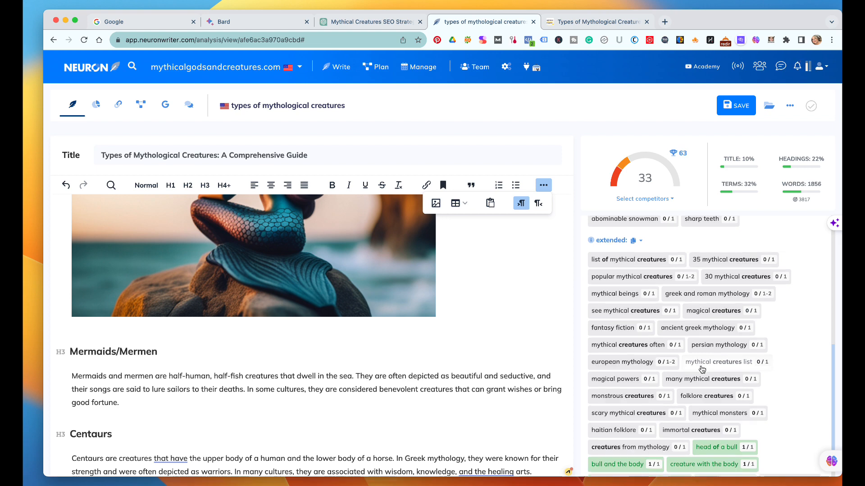
pyautogui.scroll(10, 702, 369)
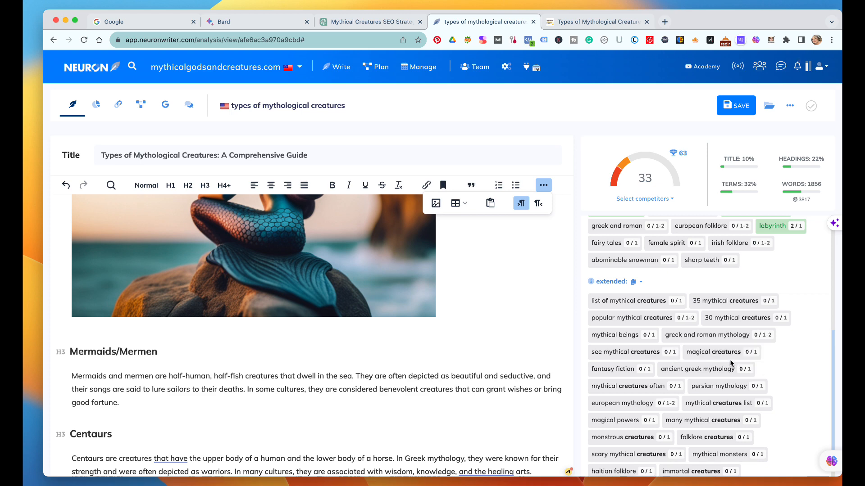
pyautogui.scroll(-10, 729, 359)
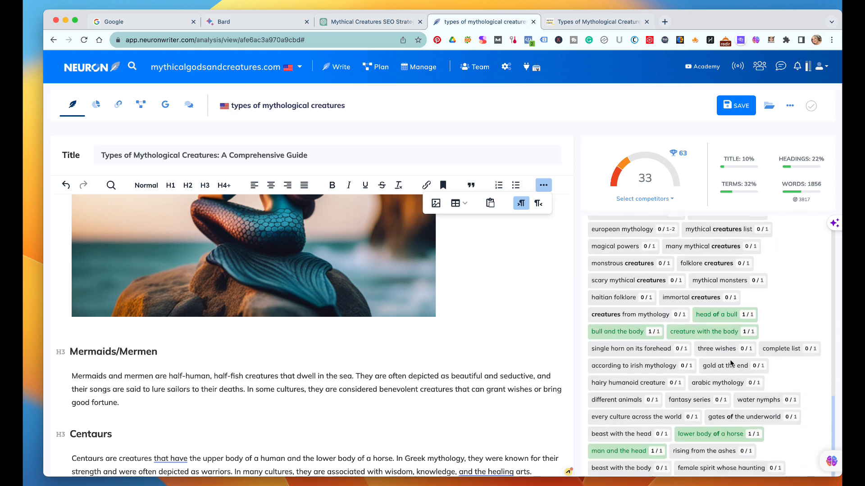
pyautogui.scroll(-5, 725, 367)
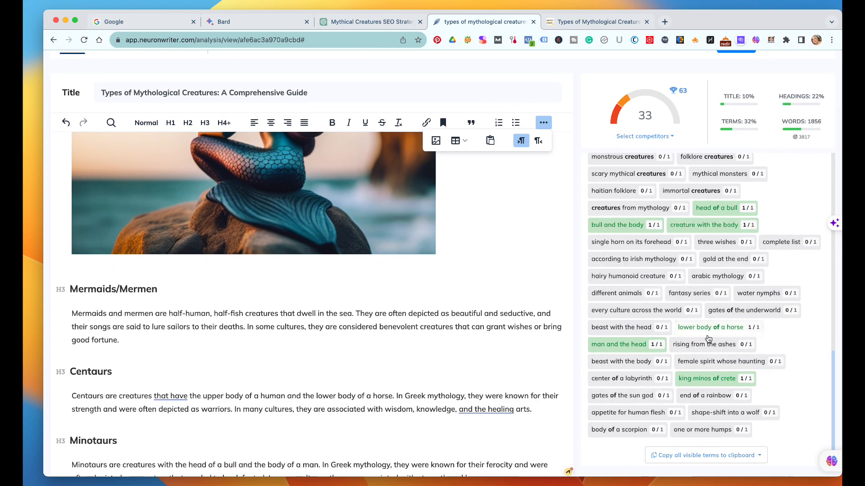
pyautogui.scroll(3, 708, 339)
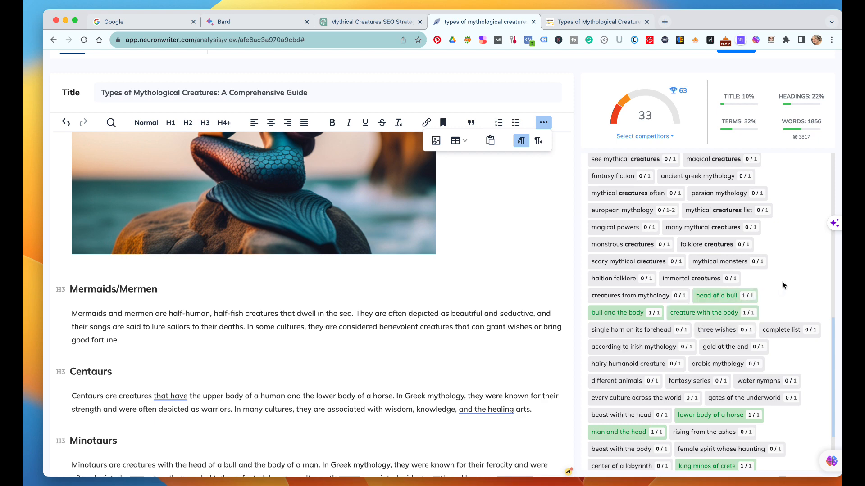
pyautogui.scroll(10, 782, 282)
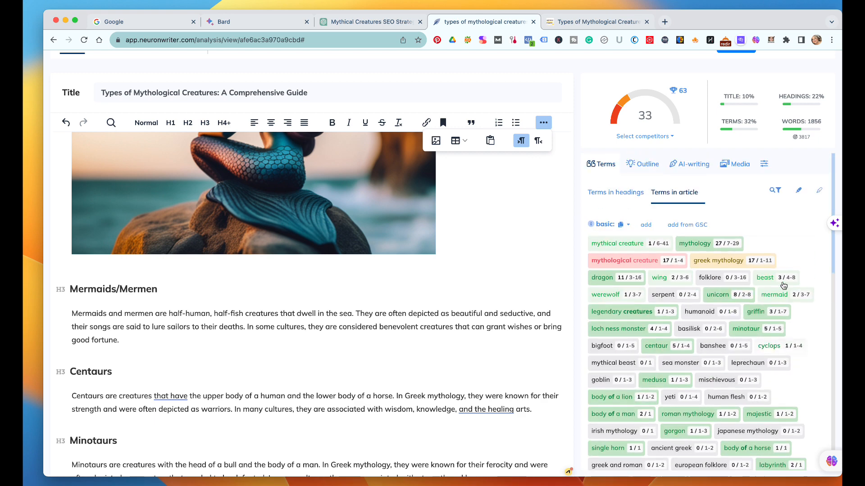
# - Exclude the unused basic terms "mischievous" and "ancient greek" from the article's term suggestions
pyautogui.scroll(-1, 783, 282)
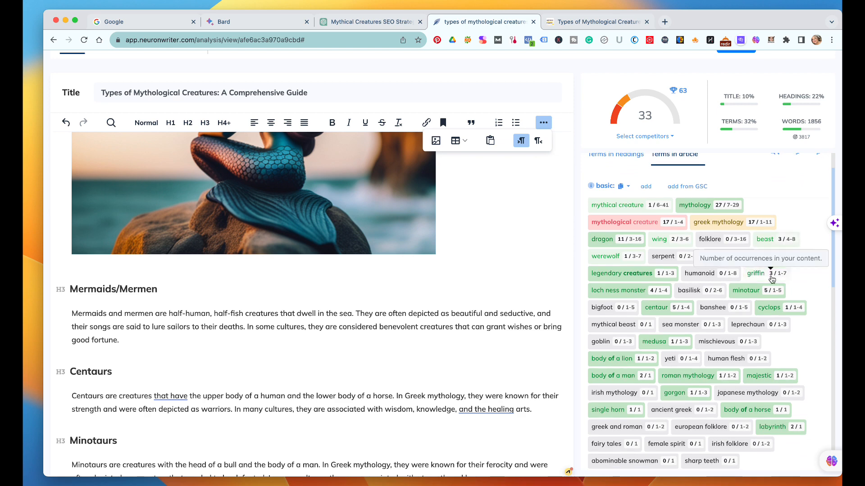
pyautogui.scroll(-3, 806, 341)
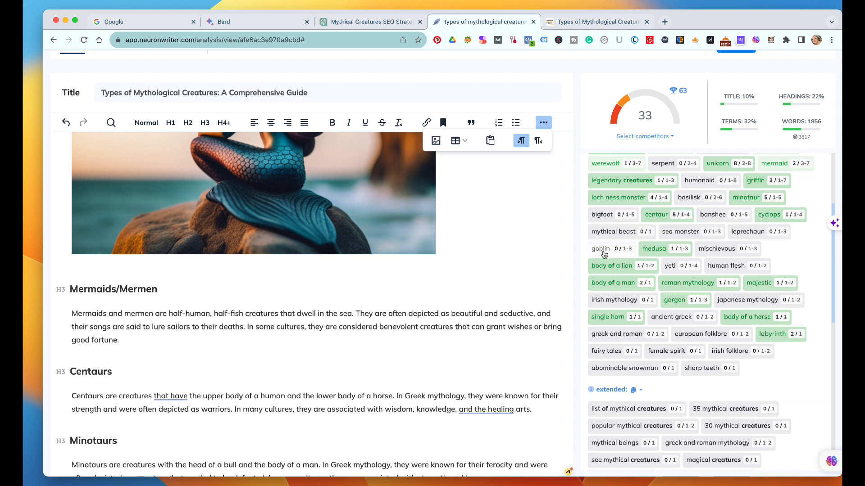
pyautogui.click(722, 253)
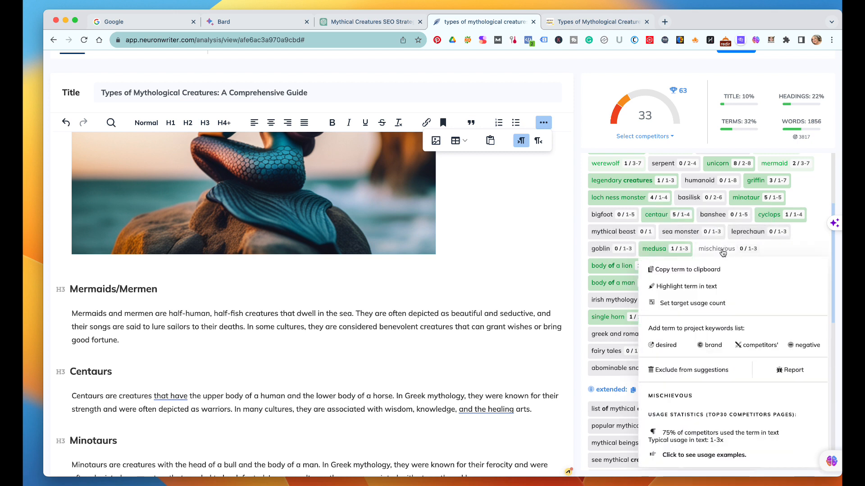
pyautogui.click(682, 370)
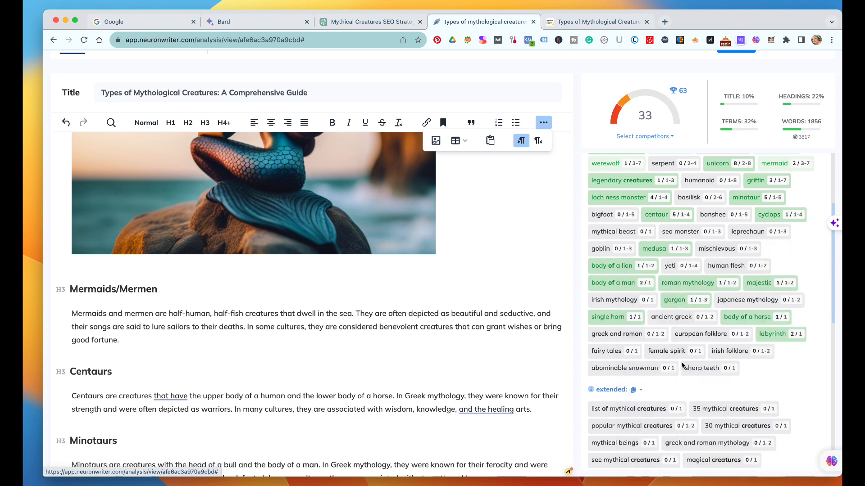
pyautogui.scroll(-1, 725, 281)
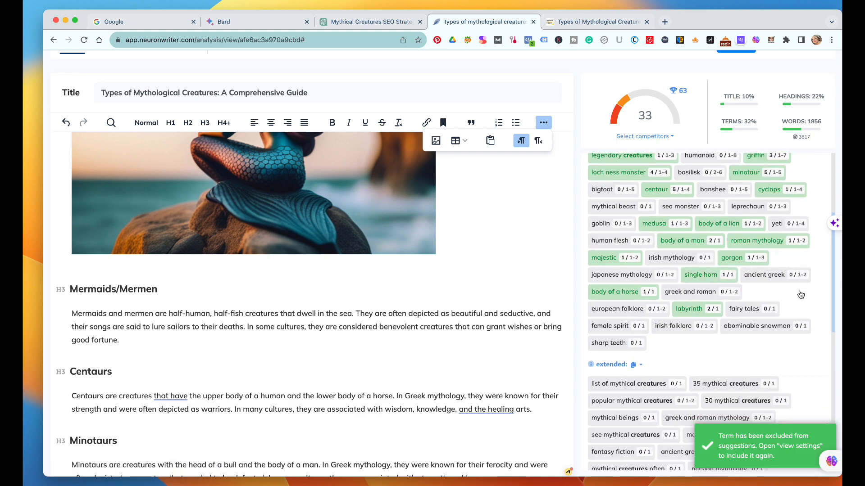
pyautogui.click(770, 278)
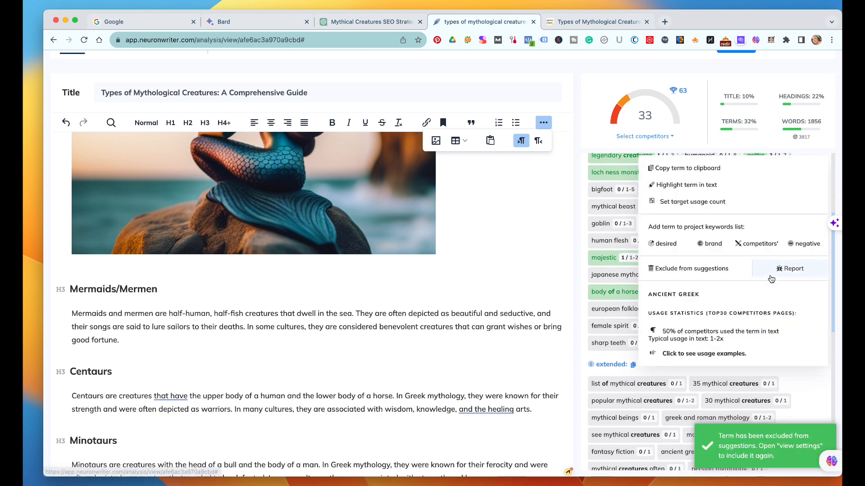
pyautogui.click(685, 269)
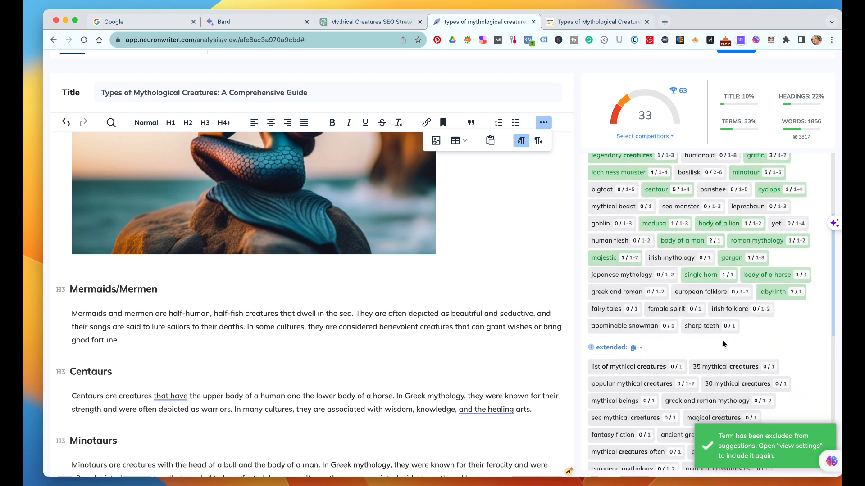
# - Exclude the basic terms "european folklore" and "sharp teeth" from the article's term suggestions
pyautogui.click(710, 293)
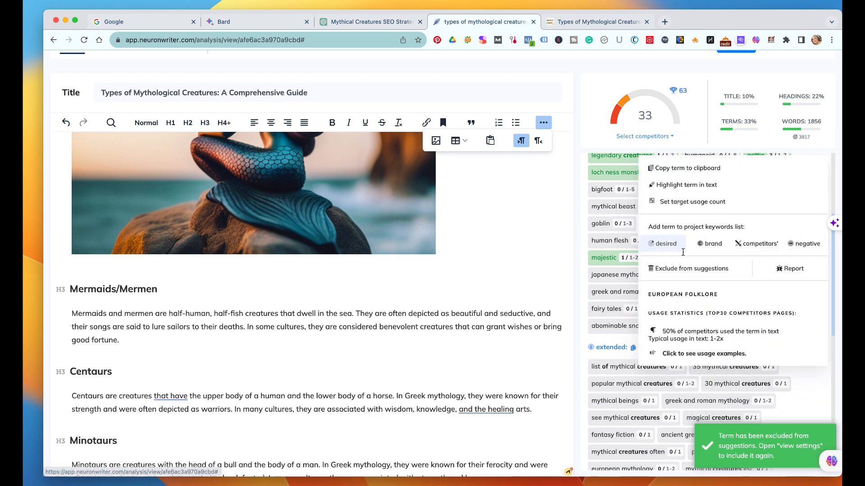
pyautogui.click(691, 269)
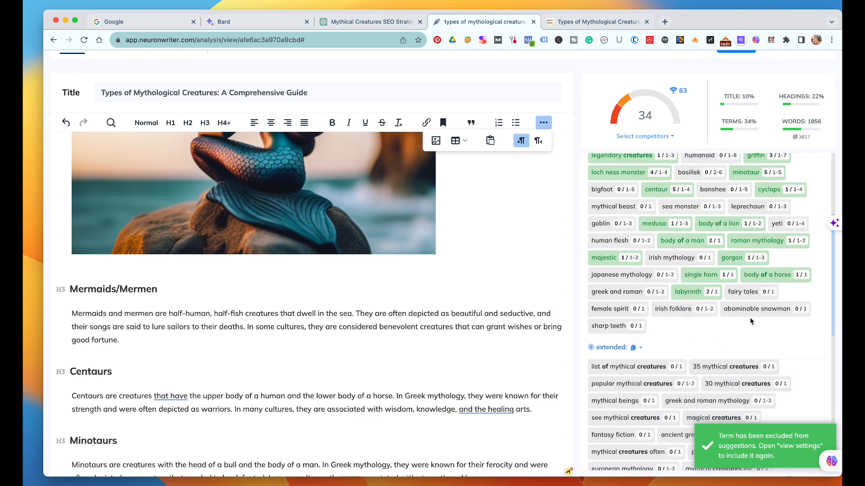
pyautogui.click(612, 328)
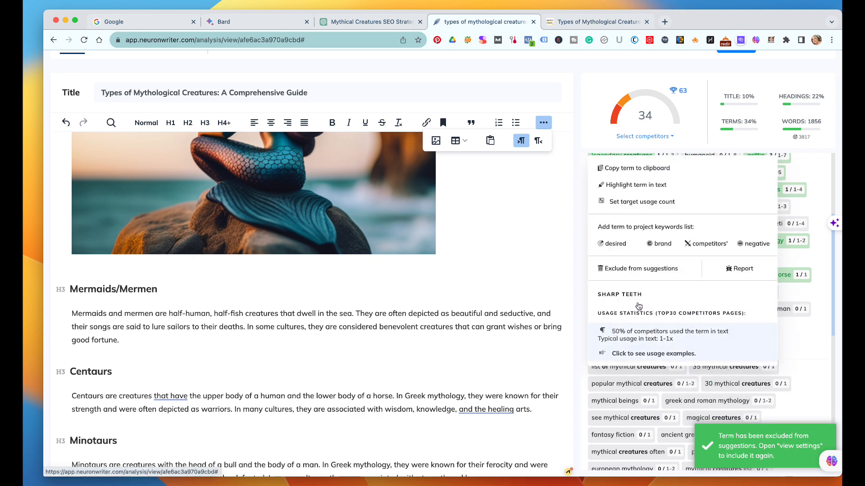
pyautogui.click(641, 268)
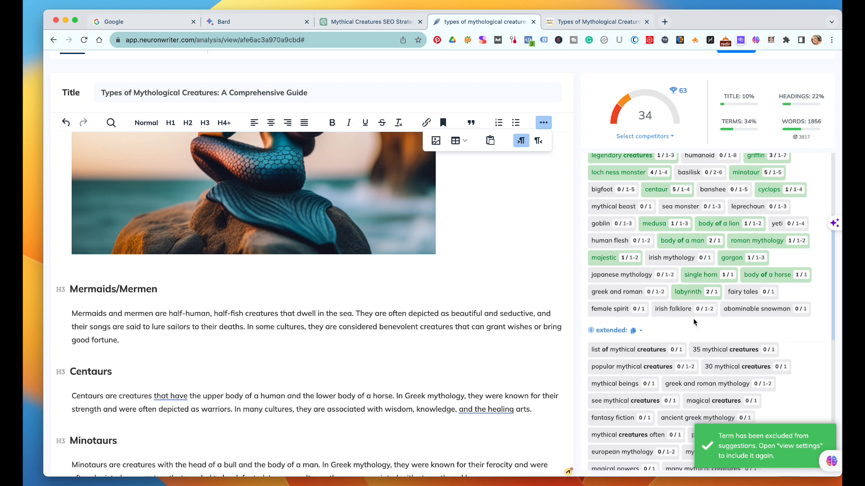
# - Review the article's Cultural and Regional Variations section and exclude "human flesh" and "greek and roman" from the basic term suggestions
pyautogui.scroll(-20, 404, 338)
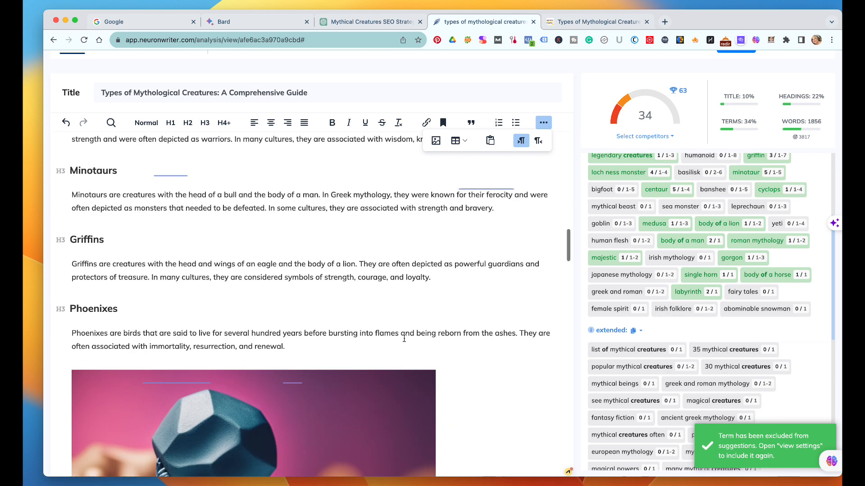
pyautogui.scroll(-20, 404, 338)
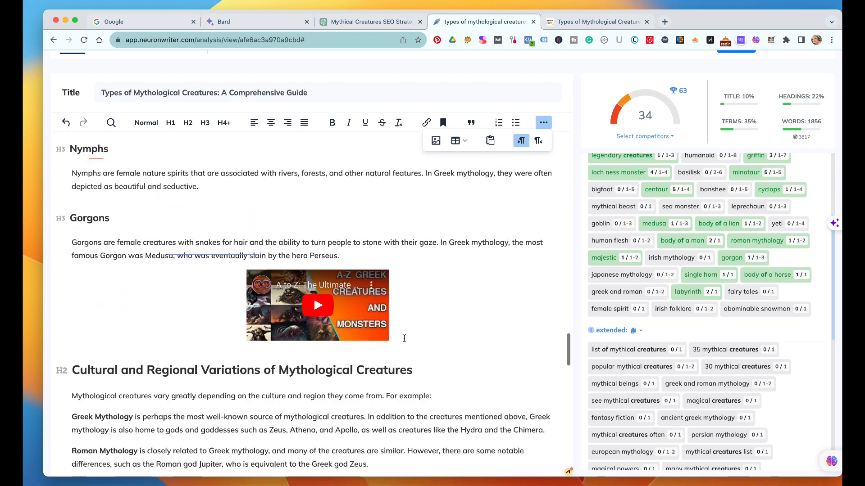
pyautogui.scroll(6, 404, 338)
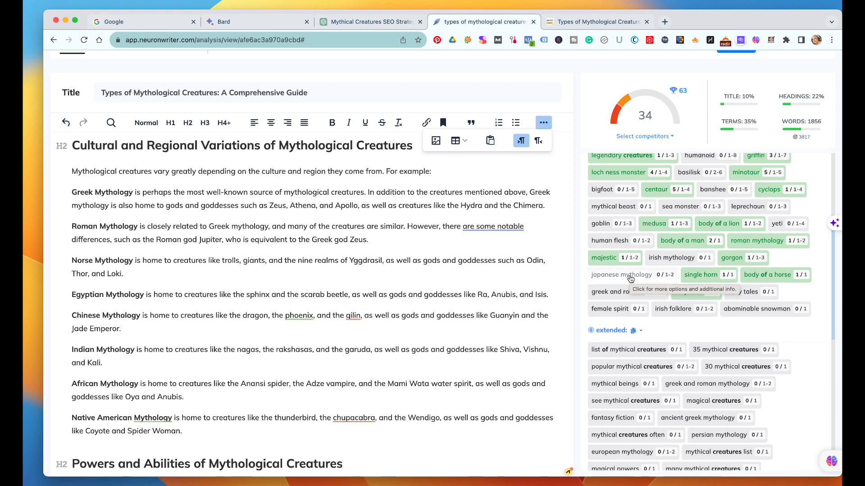
pyautogui.click(616, 241)
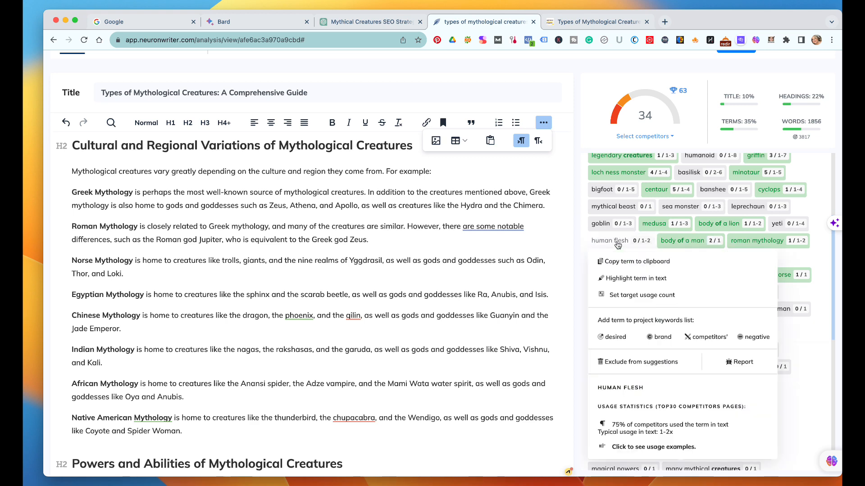
pyautogui.click(639, 362)
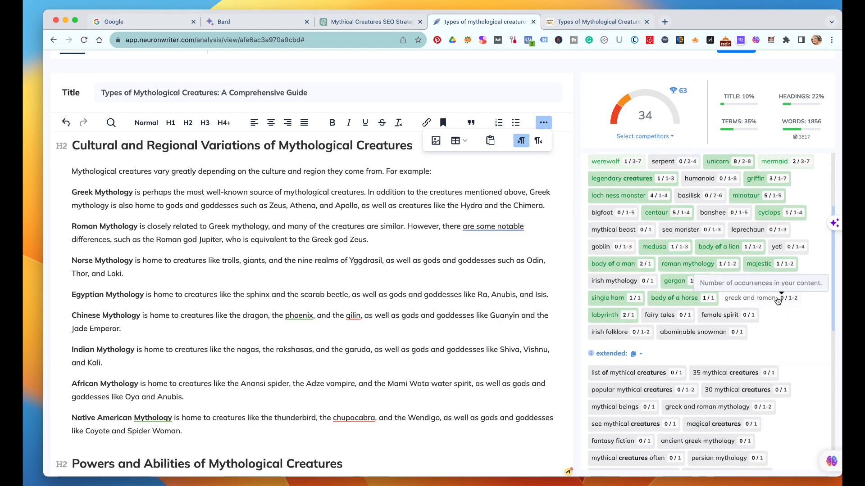
pyautogui.click(776, 299)
pyautogui.click(712, 268)
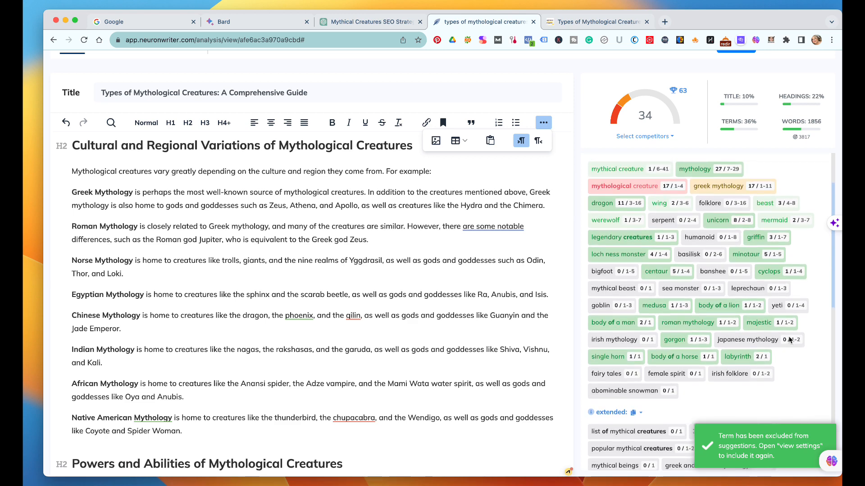
pyautogui.scroll(-1, 789, 341)
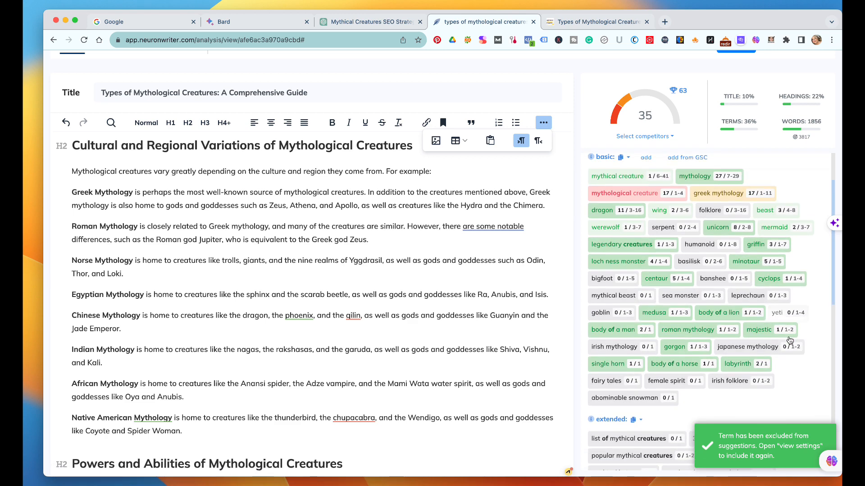
pyautogui.scroll(-1, 789, 340)
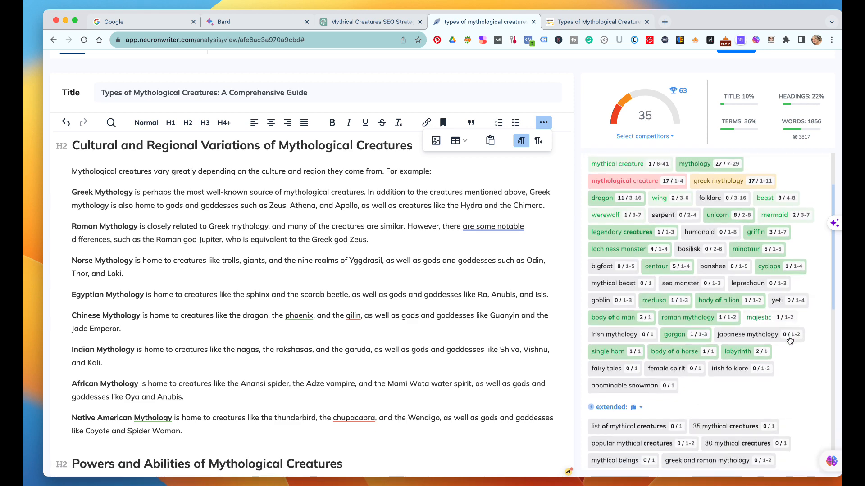
# - Exclude the extended term "many mythical creatures" from the content term suggestions
pyautogui.scroll(-1, 789, 341)
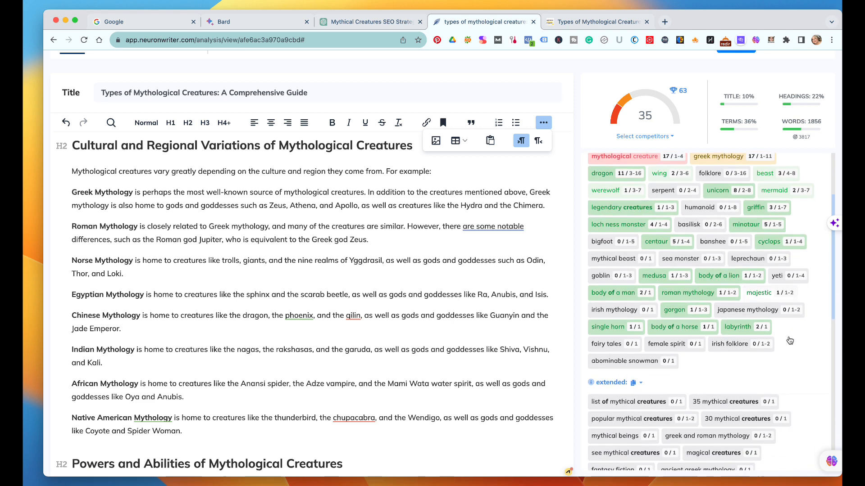
pyautogui.scroll(-5, 790, 341)
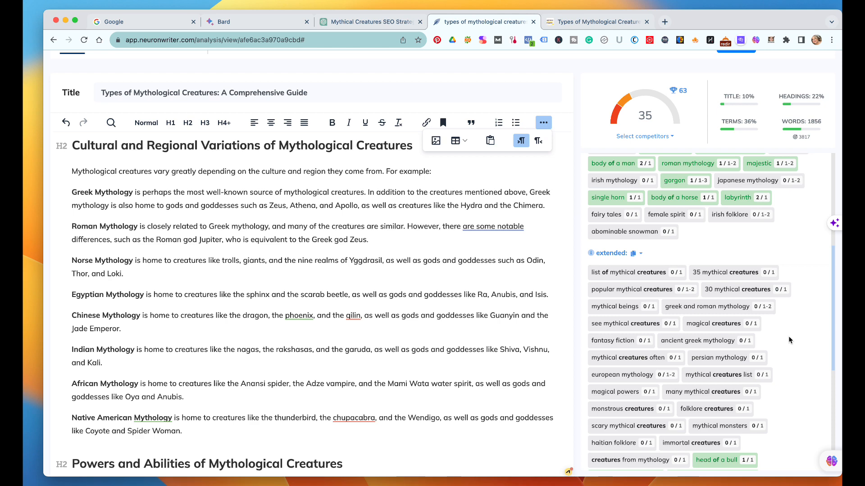
pyautogui.scroll(-6, 789, 340)
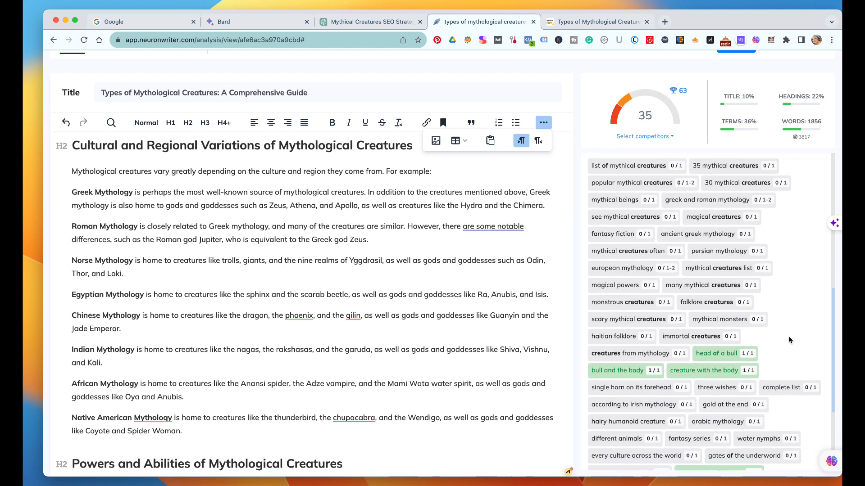
pyautogui.click(720, 249)
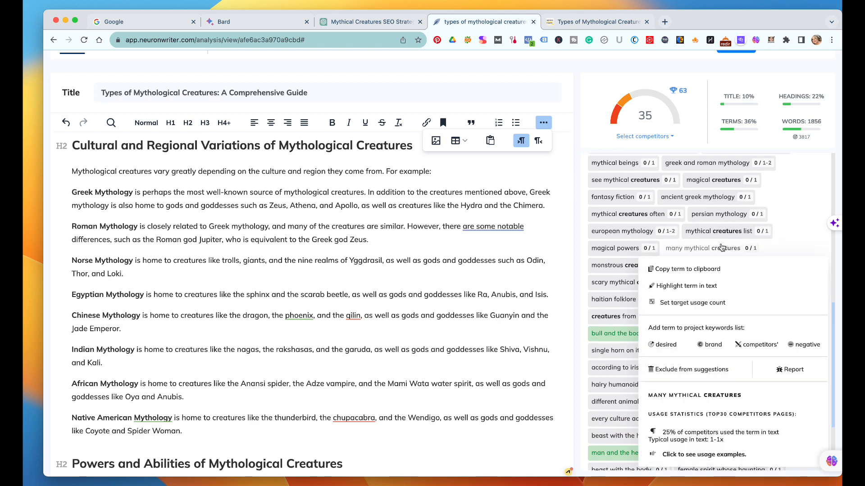
pyautogui.click(697, 369)
# - Check the competitor usage statistics for the extended term "gold at the end"
pyautogui.scroll(-3, 716, 337)
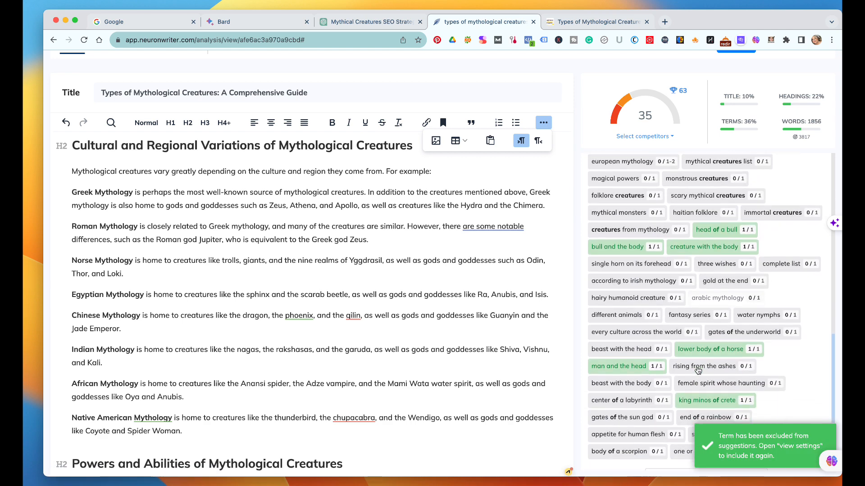
pyautogui.click(734, 280)
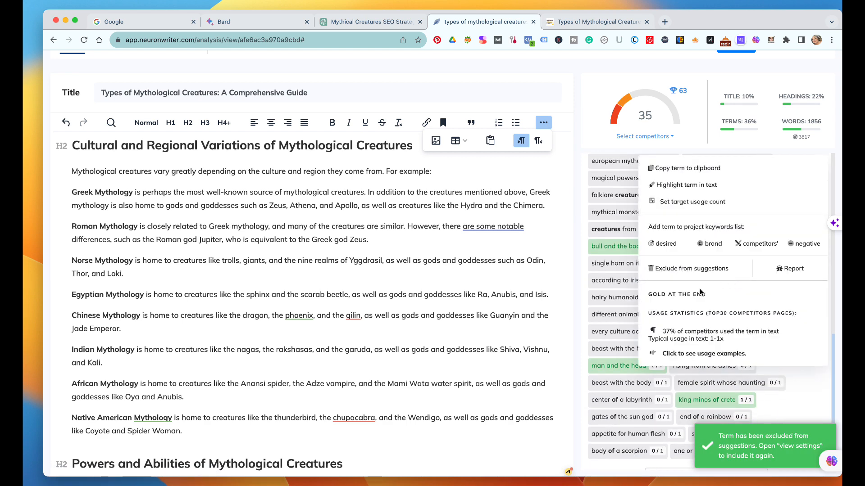
pyautogui.click(798, 384)
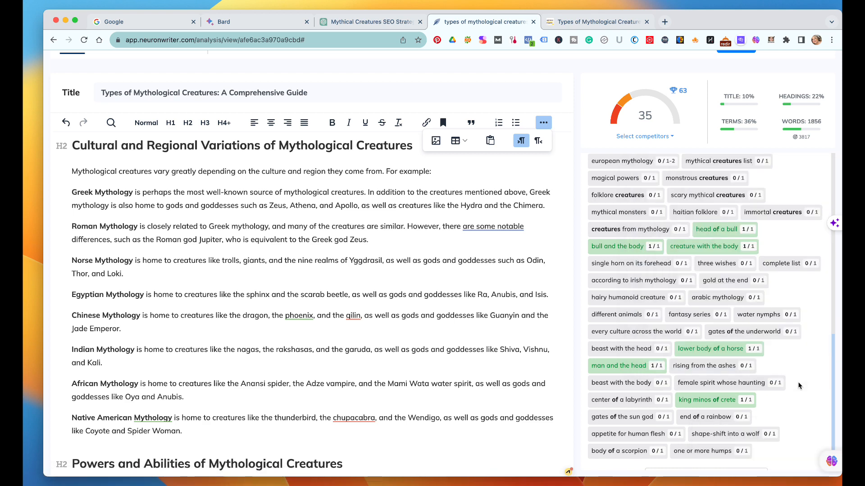
# - Exclude the term "one or more humps" from the suggestions and check the usage statistics for "appetite for human flesh"
pyautogui.scroll(-1, 798, 385)
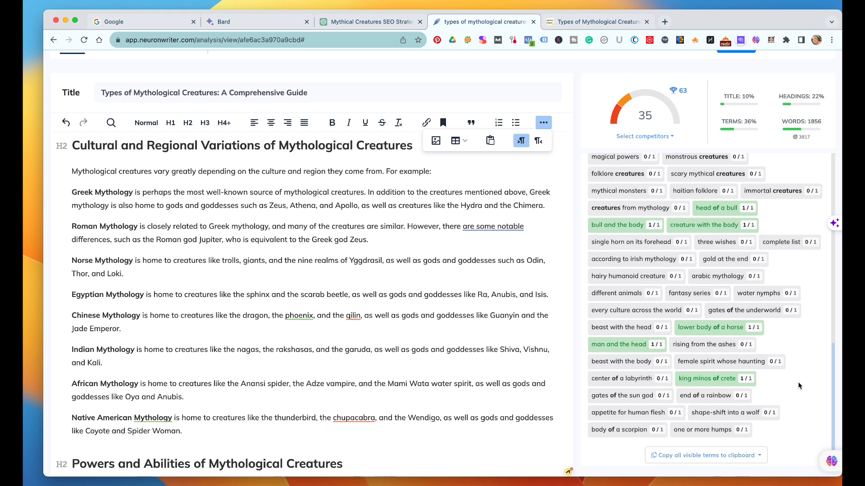
pyautogui.click(713, 433)
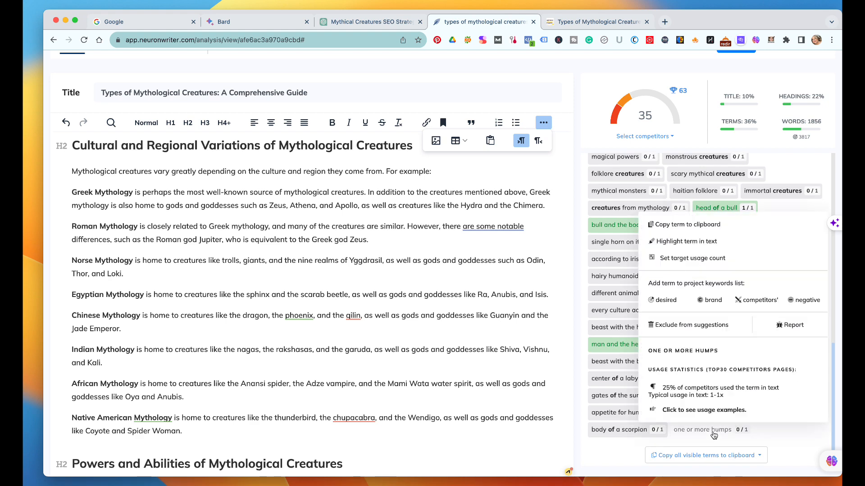
pyautogui.click(687, 326)
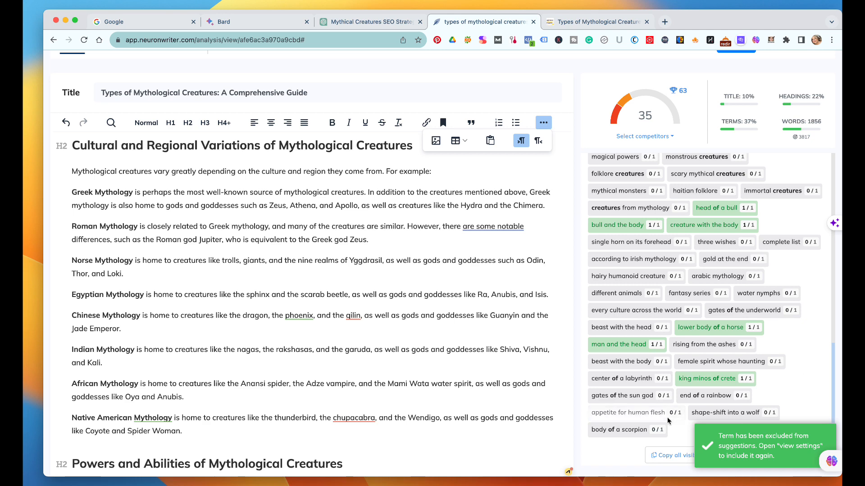
pyautogui.click(637, 413)
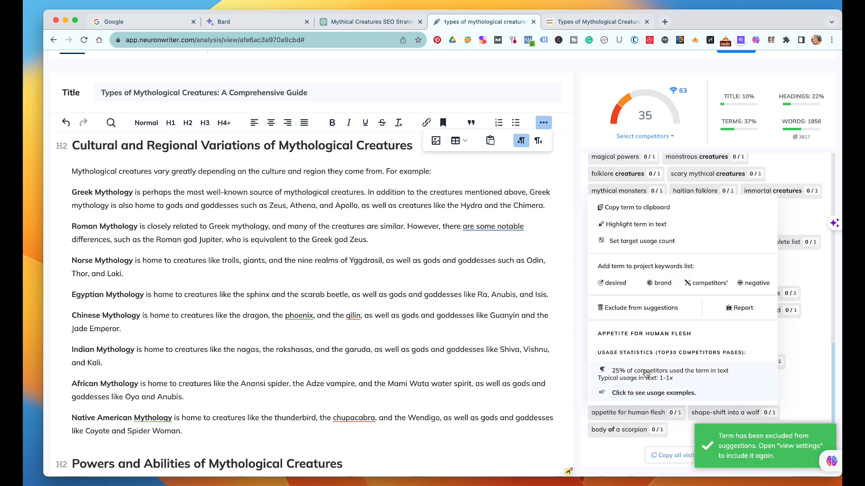
pyautogui.click(807, 355)
# - Exclude the extended terms "complete list" and "different animals" from the suggestions
pyautogui.scroll(5, 807, 355)
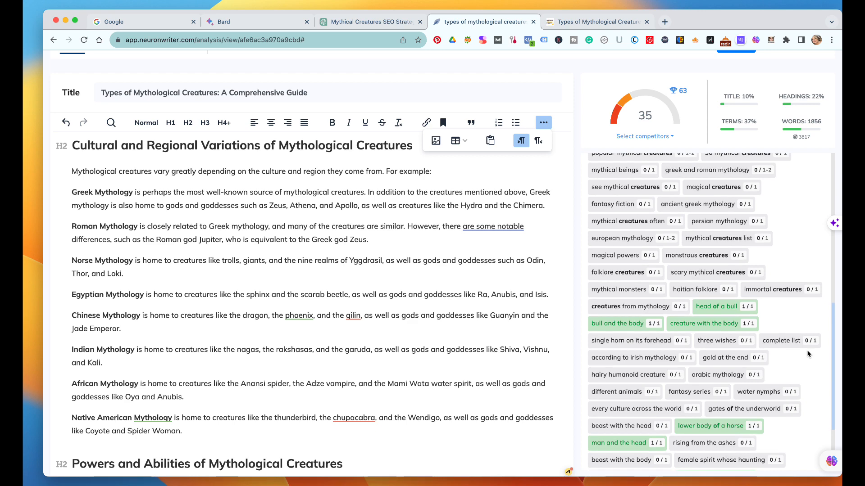
pyautogui.click(795, 343)
pyautogui.click(706, 270)
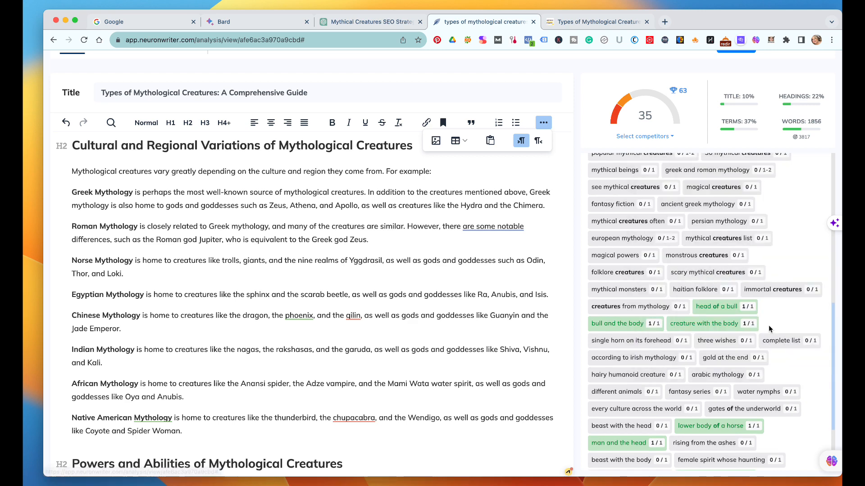
pyautogui.scroll(-2, 805, 370)
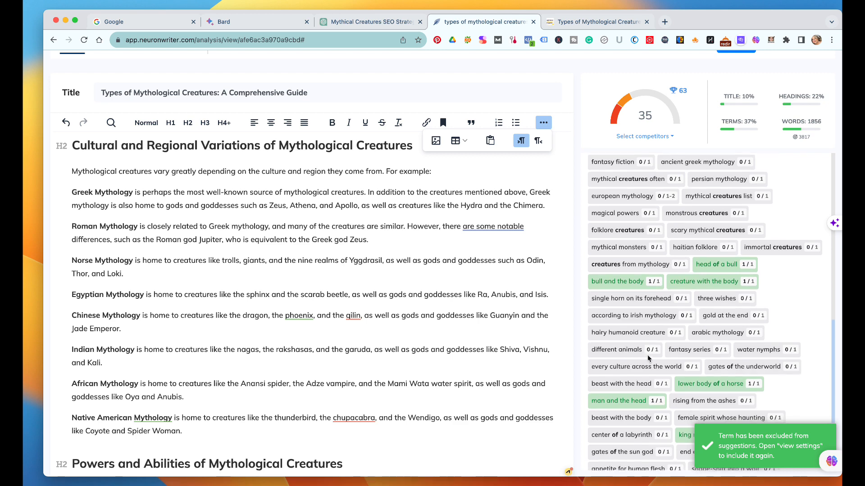
pyautogui.click(633, 354)
pyautogui.click(632, 270)
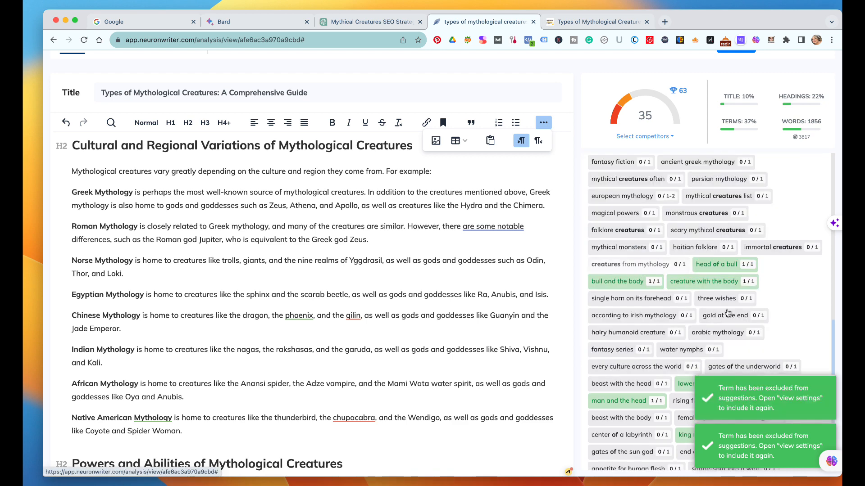
# - Exclude the extended term "fantasy fiction" from the suggestions
pyautogui.scroll(-3, 774, 331)
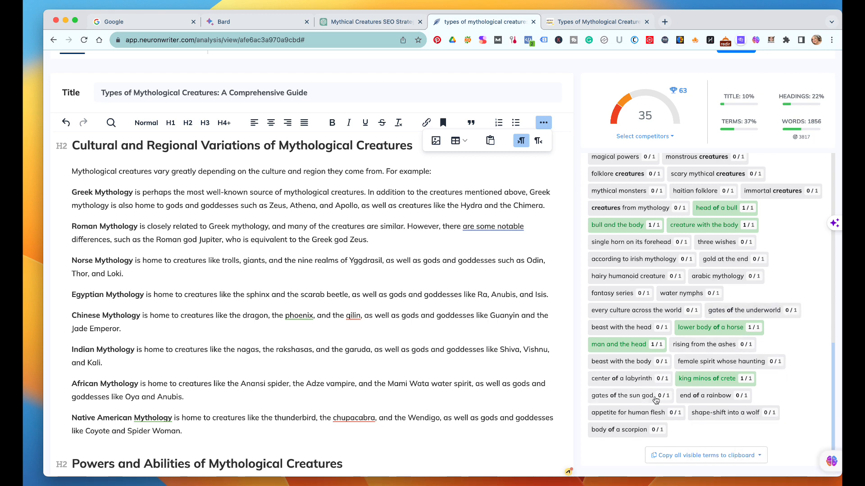
pyautogui.scroll(5, 653, 375)
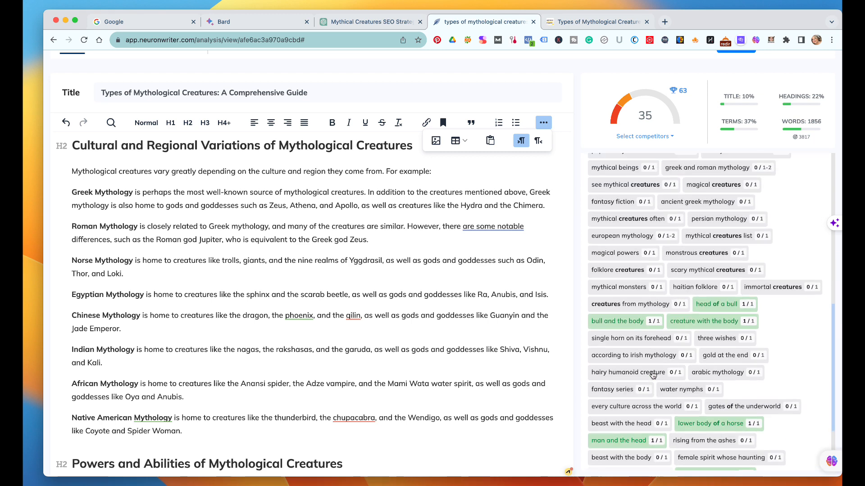
pyautogui.scroll(6, 653, 375)
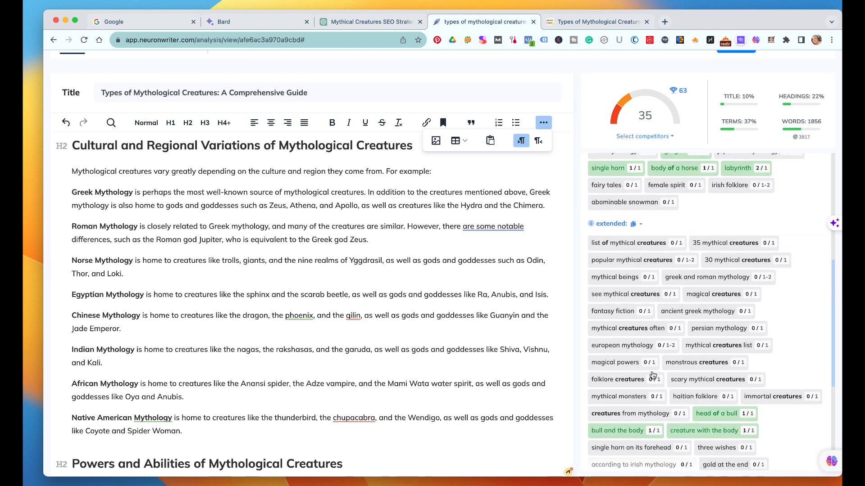
pyautogui.click(612, 323)
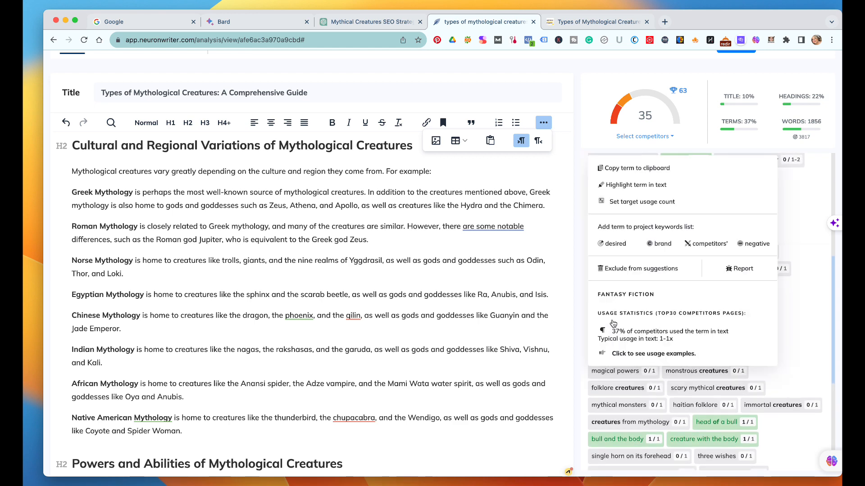
pyautogui.click(635, 272)
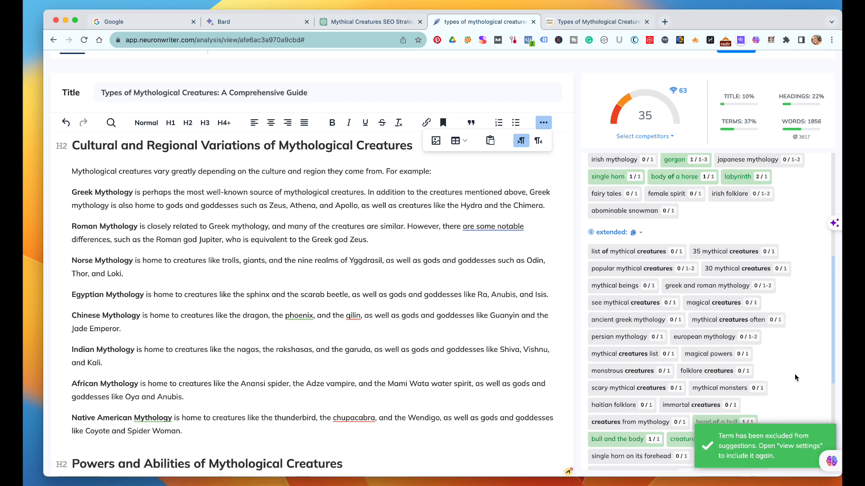
# - Append "- List of Mythical Creaturs" to the H2 heading "Popular Types of Mythological Creatures" in the article
pyautogui.scroll(1, 796, 377)
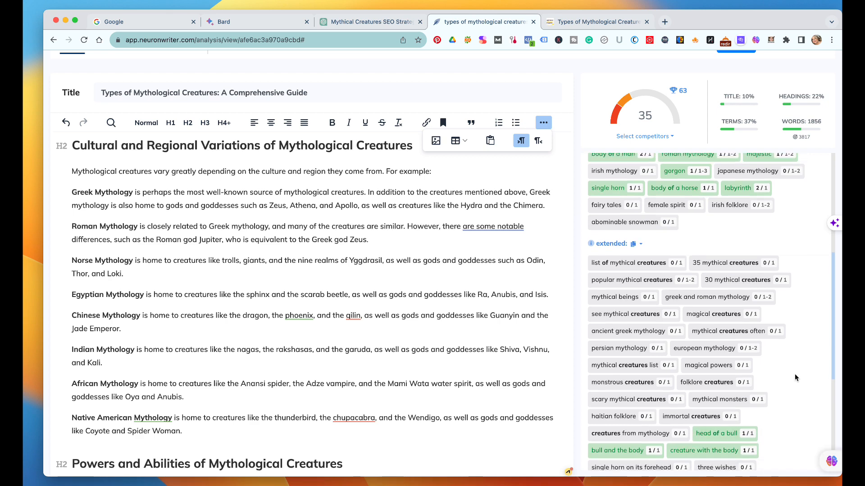
pyautogui.scroll(1, 795, 377)
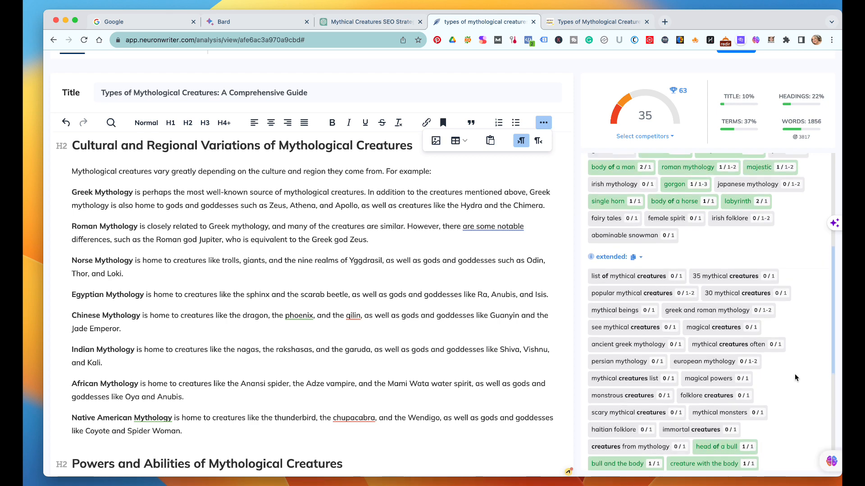
pyautogui.scroll(1, 796, 377)
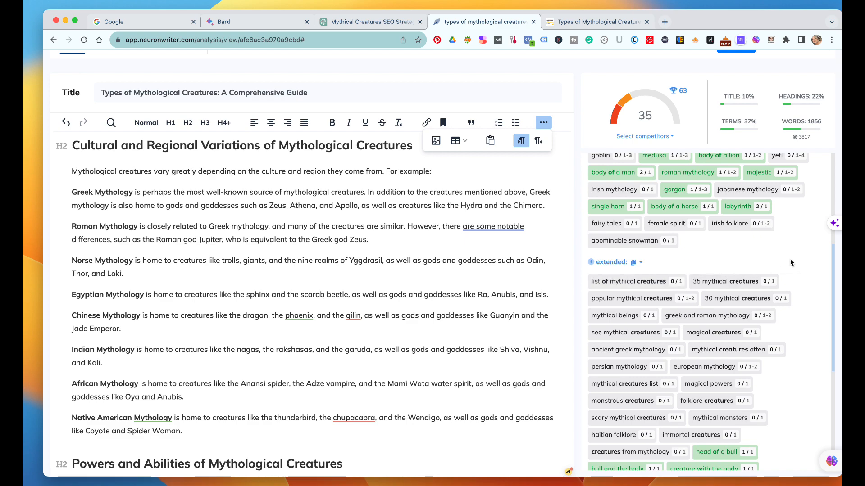
pyautogui.scroll(3, 436, 333)
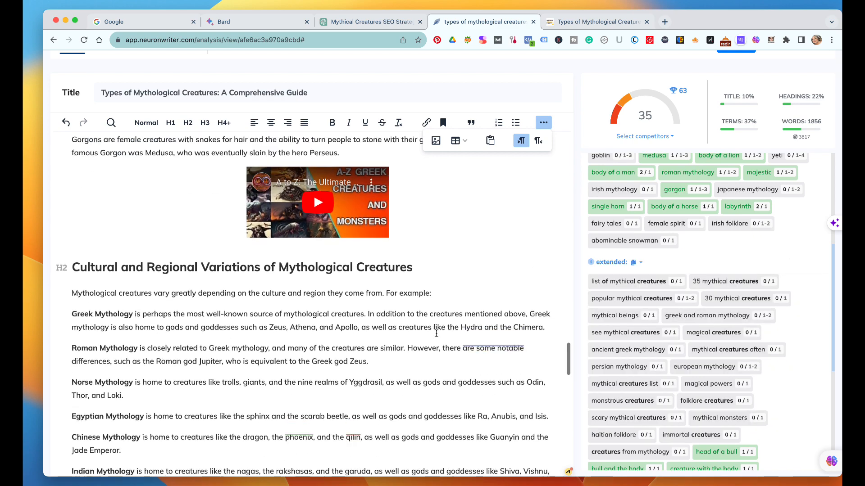
pyautogui.scroll(20, 436, 333)
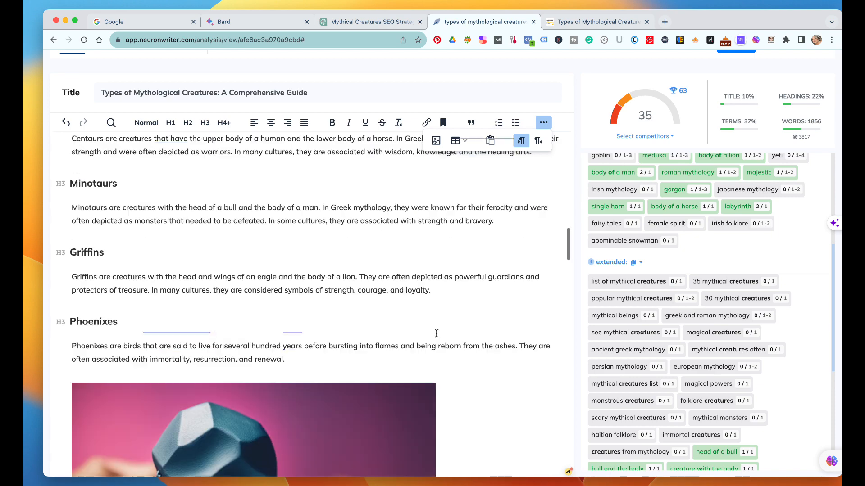
pyautogui.scroll(15, 436, 333)
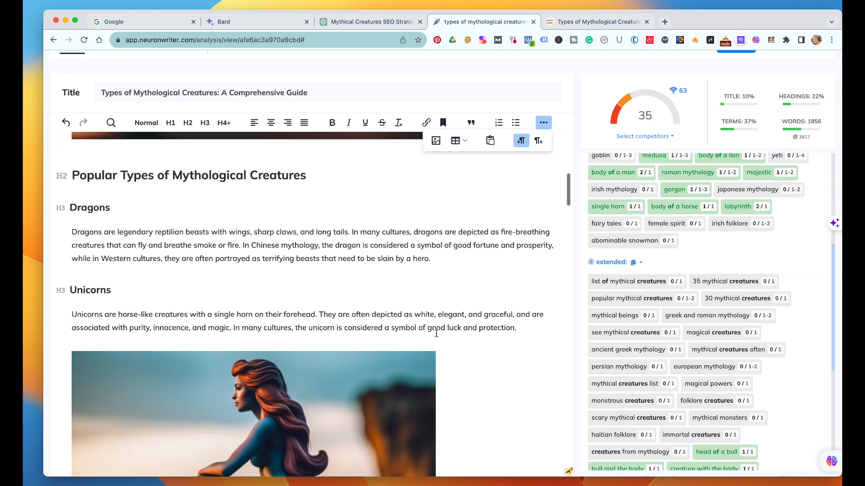
pyautogui.scroll(5, 436, 333)
pyautogui.scroll(5, 436, 333)
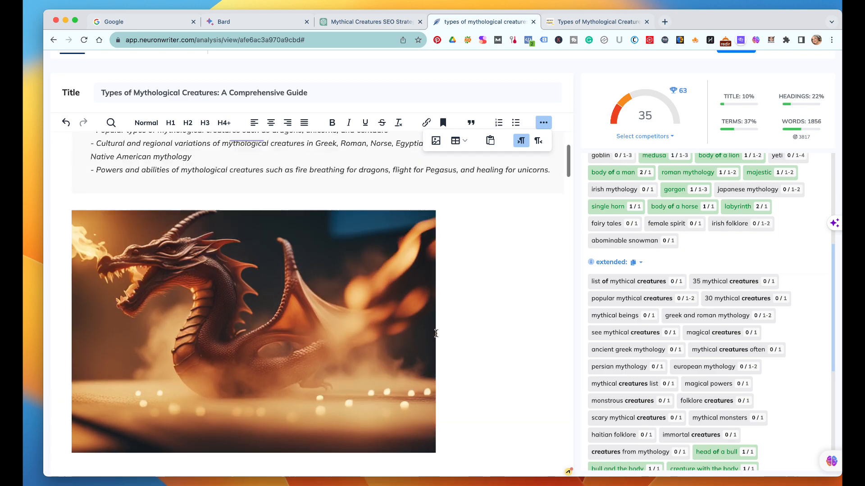
pyautogui.scroll(3, 436, 333)
pyautogui.scroll(-7, 436, 333)
pyautogui.scroll(2, 436, 333)
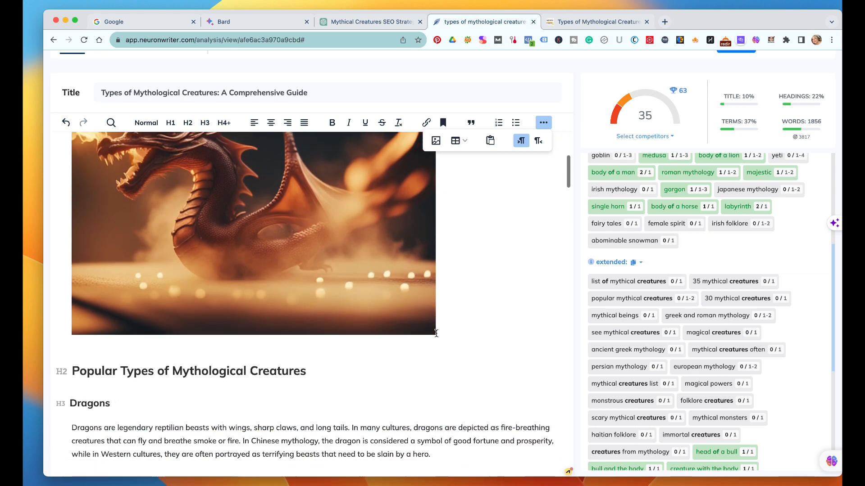
pyautogui.scroll(-1, 435, 333)
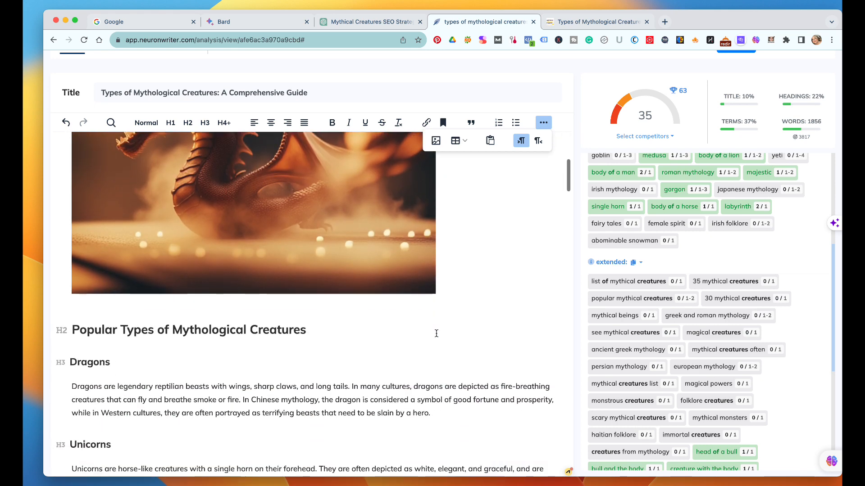
pyautogui.click(315, 335)
pyautogui.write('-')
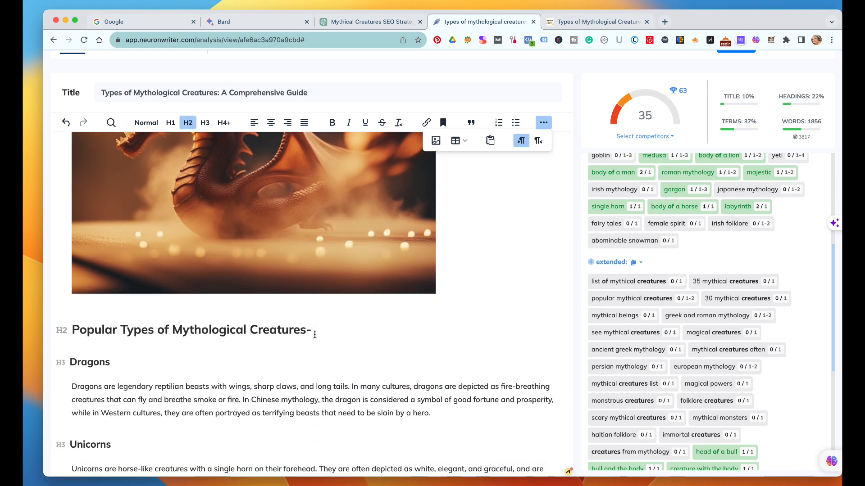
pyautogui.write(' List of ')
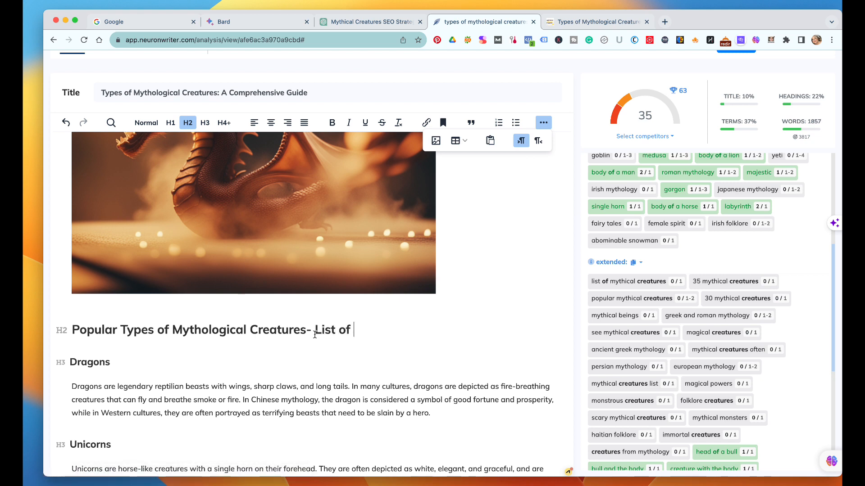
pyautogui.write('Mythical')
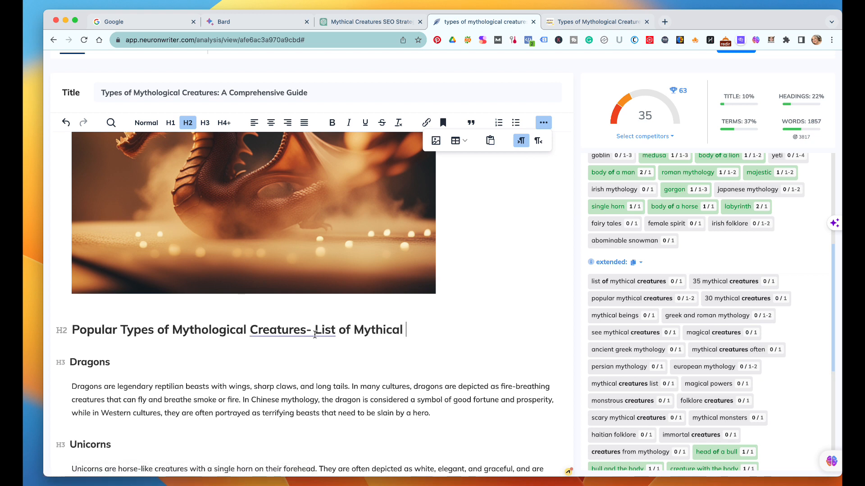
pyautogui.write(' Creaturs')
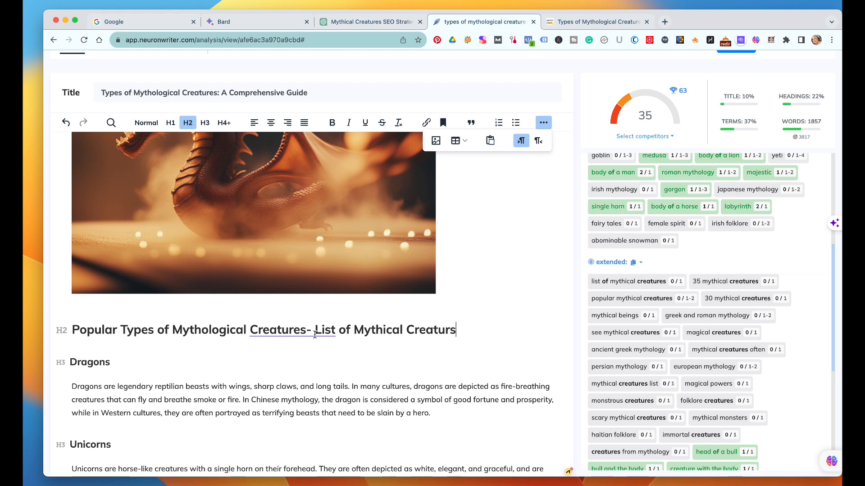
# - Delete "Popular Types of Mythological Creatures-" from the start of the H2 heading, keeping only the mythical creatures list wording
pyautogui.click(315, 332)
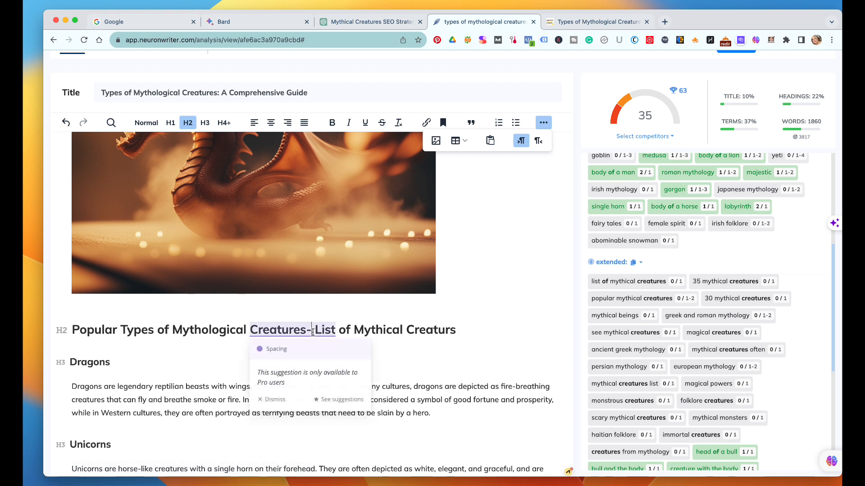
pyautogui.press('BackSpace')
pyautogui.press('BackSpace')
pyautogui.press('BackSpace')
pyautogui.press('BackSpace')
pyautogui.press('BackSpace')
pyautogui.press('BackSpace')
pyautogui.press('BackSpace')
pyautogui.press('BackSpace')
pyautogui.press('BackSpace')
pyautogui.press('BackSpace')
pyautogui.press('BackSpace')
pyautogui.press('BackSpace')
pyautogui.press('BackSpace')
pyautogui.press('BackSpace')
pyautogui.press('BackSpace')
pyautogui.press('BackSpace')
pyautogui.press('BackSpace')
pyautogui.press('BackSpace')
pyautogui.press('BackSpace')
pyautogui.press('BackSpace')
pyautogui.press('BackSpace')
pyautogui.press('BackSpace')
pyautogui.press('BackSpace')
pyautogui.press('BackSpace')
pyautogui.press('BackSpace')
pyautogui.press('BackSpace')
pyautogui.press('BackSpace')
pyautogui.press('BackSpace')
pyautogui.press('BackSpace')
pyautogui.press('BackSpace')
pyautogui.press('BackSpace')
pyautogui.press('BackSpace')
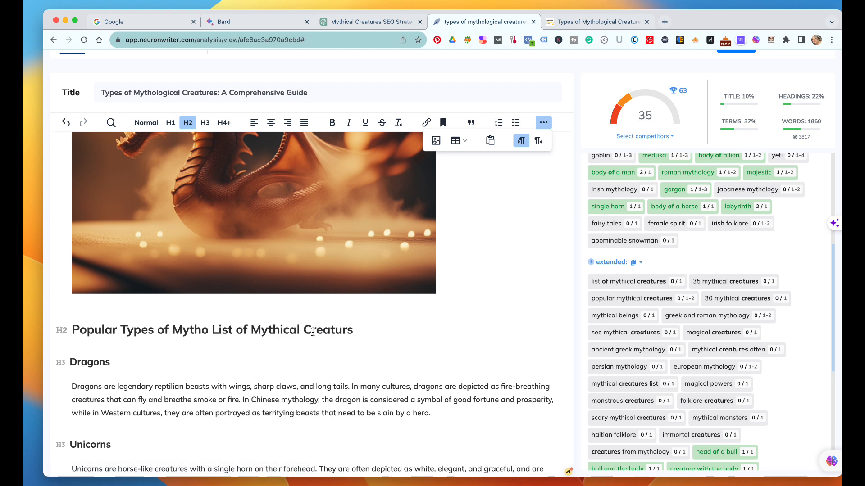
pyautogui.press('BackSpace')
pyautogui.press('BackSpace')
pyautogui.press('BackSpace')
pyautogui.press('BackSpace')
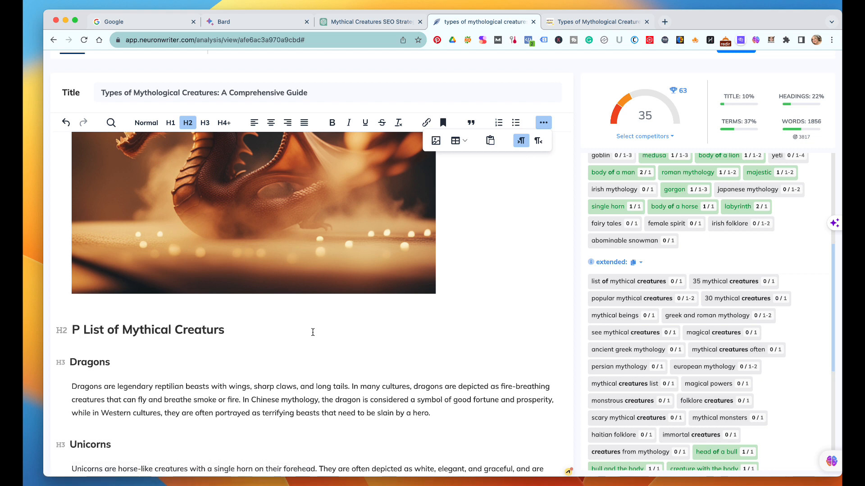
# - Correct the H2 heading to "List of Mythical Creatures:" by fixing the spelling, removing the leading space and adding a colon
pyautogui.click(232, 327)
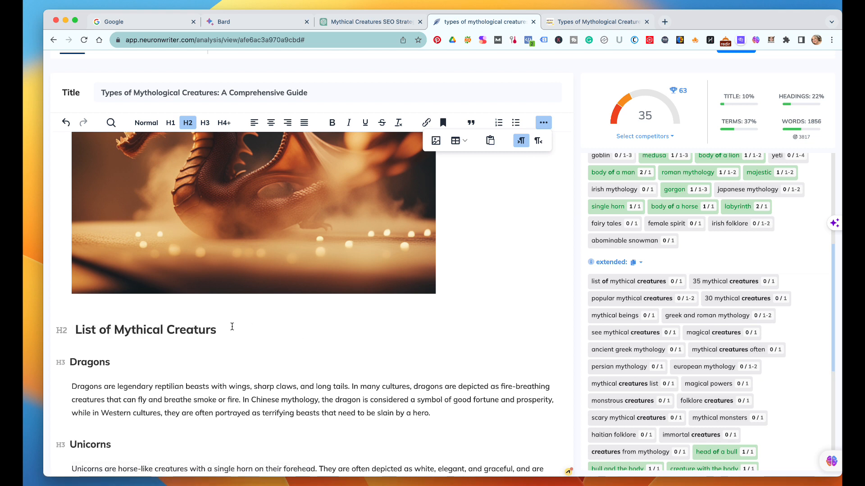
pyautogui.press('Right')
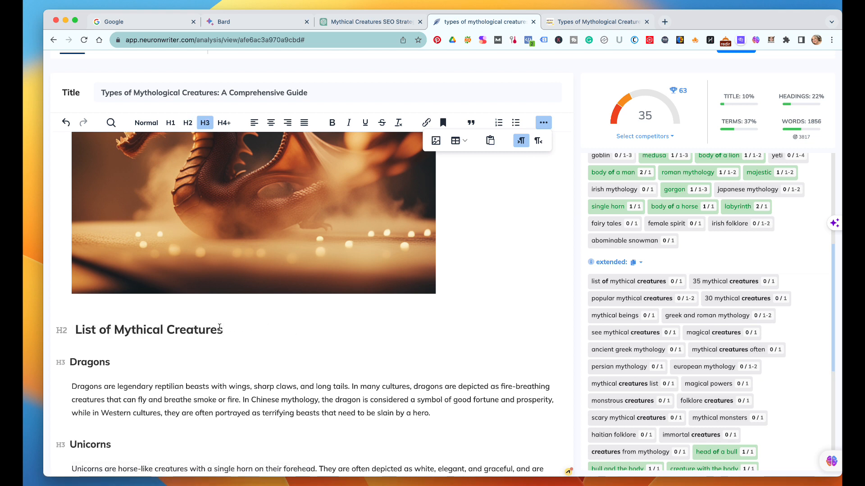
pyautogui.click(77, 330)
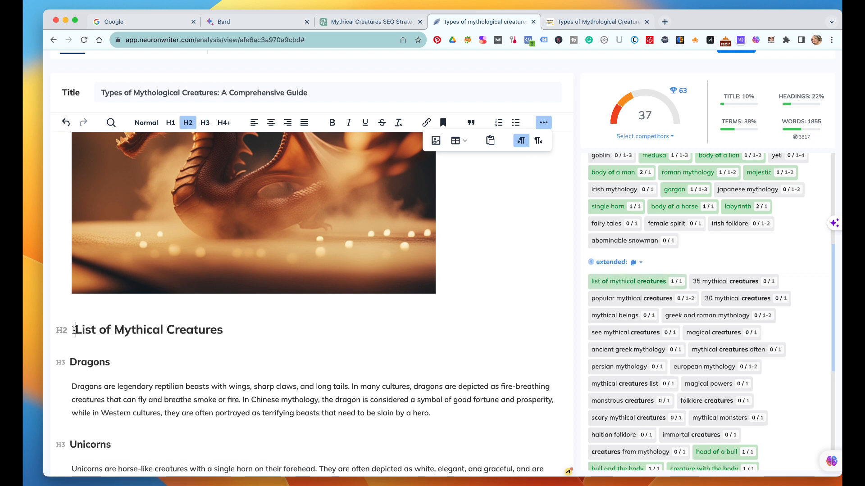
pyautogui.press('BackSpace')
pyautogui.press('Down')
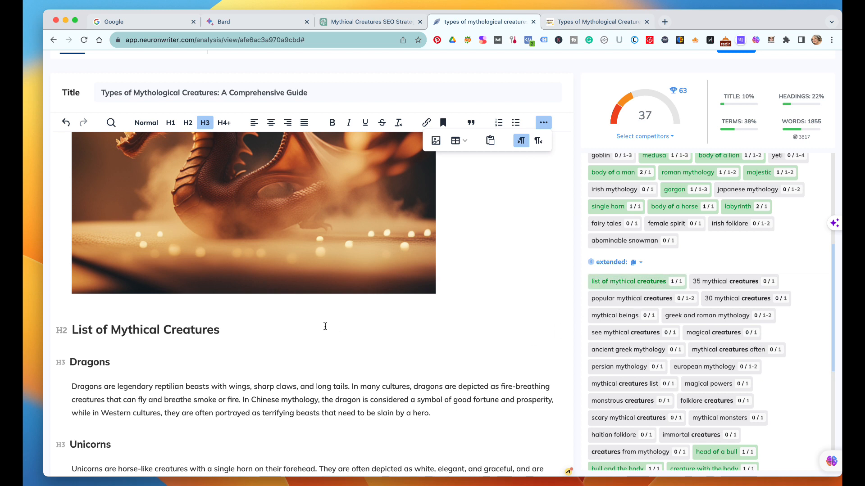
pyautogui.click(222, 334)
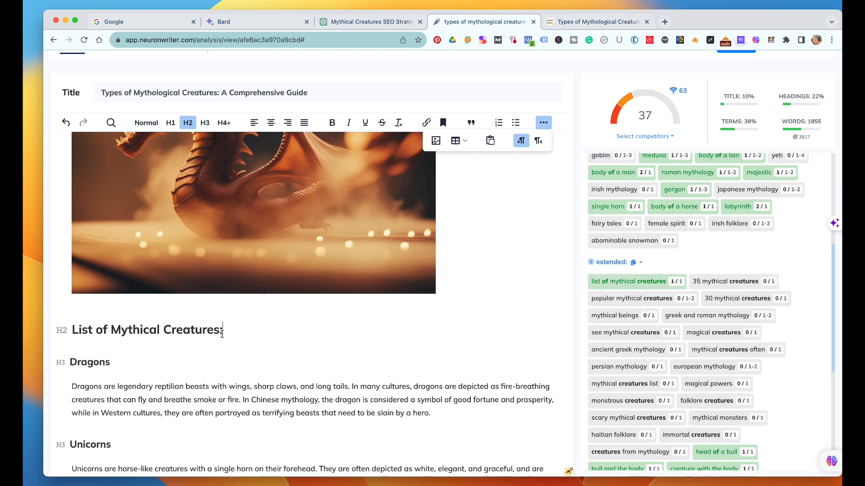
pyautogui.click(359, 360)
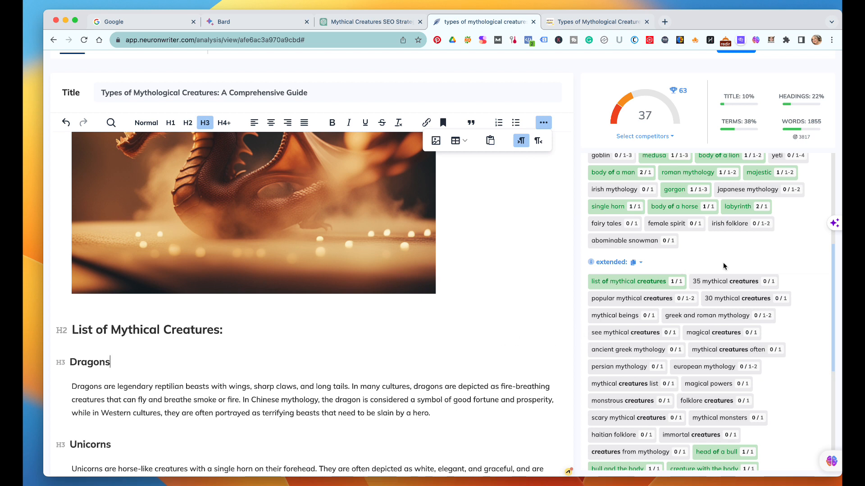
# - Exclude the extended terms "35 mythical creatures" and "30 mythical creatures" from the suggestions
pyautogui.click(728, 282)
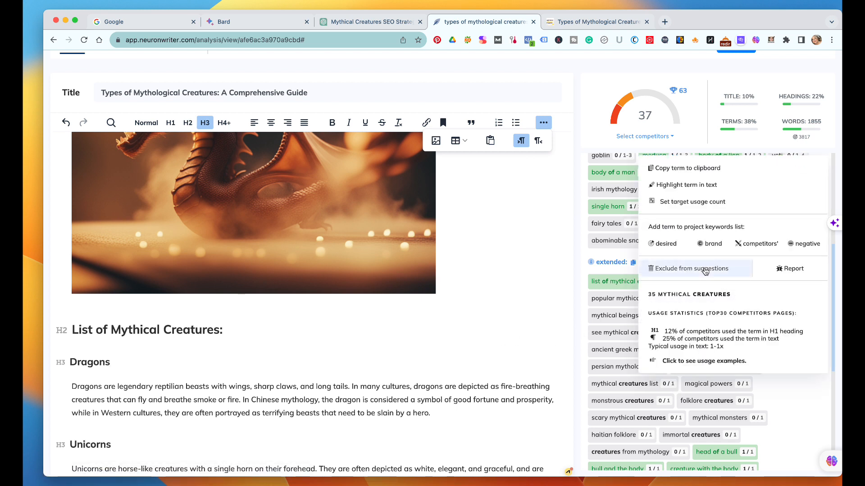
pyautogui.click(655, 269)
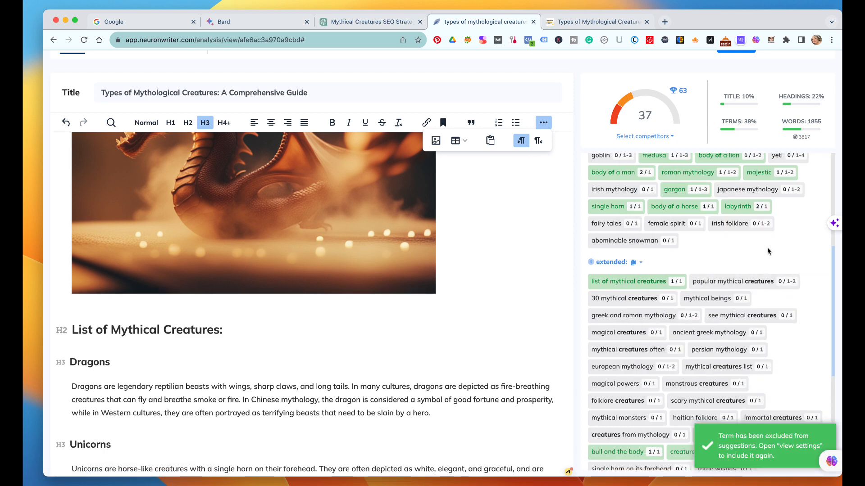
pyautogui.click(603, 299)
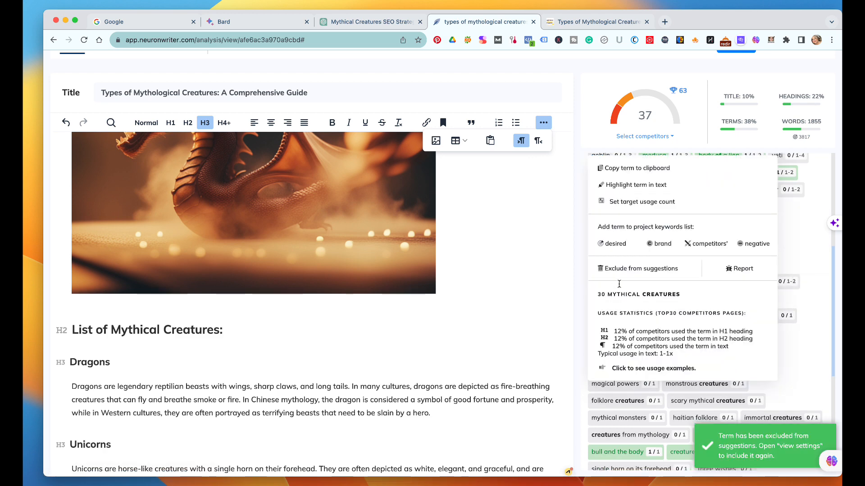
pyautogui.click(626, 270)
# - Look through the remaining term suggestions and open the content score checklist to check keyword matches in the headings
pyautogui.scroll(-2, 695, 344)
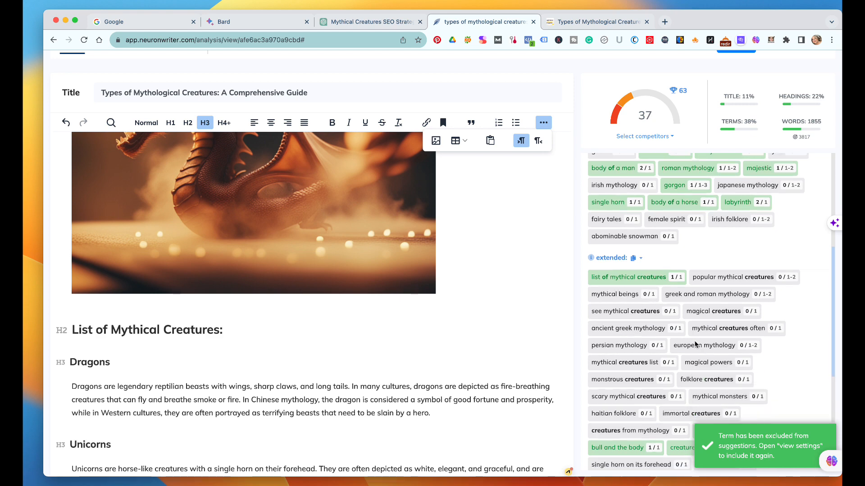
pyautogui.scroll(-8, 697, 345)
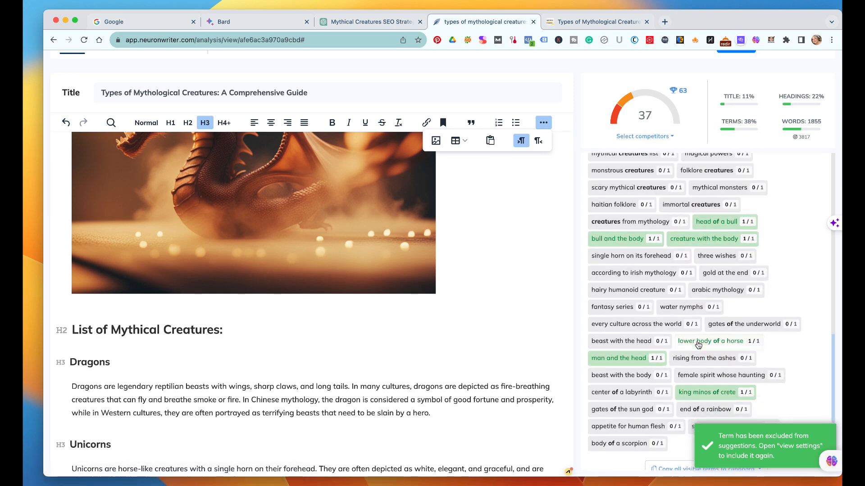
pyautogui.scroll(8, 698, 343)
pyautogui.scroll(13, 677, 248)
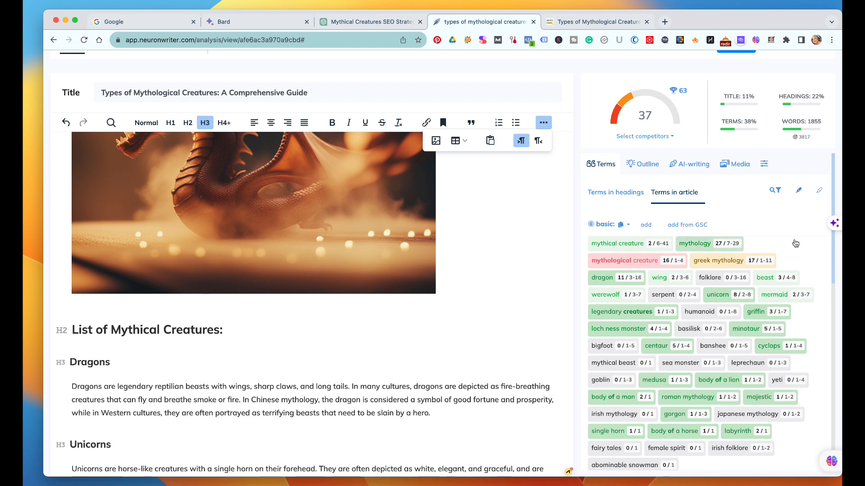
pyautogui.click(801, 99)
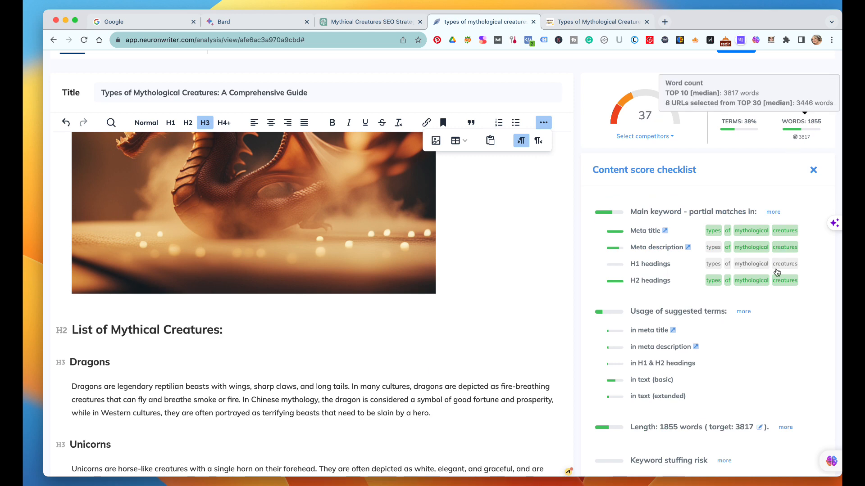
pyautogui.scroll(-1, 763, 367)
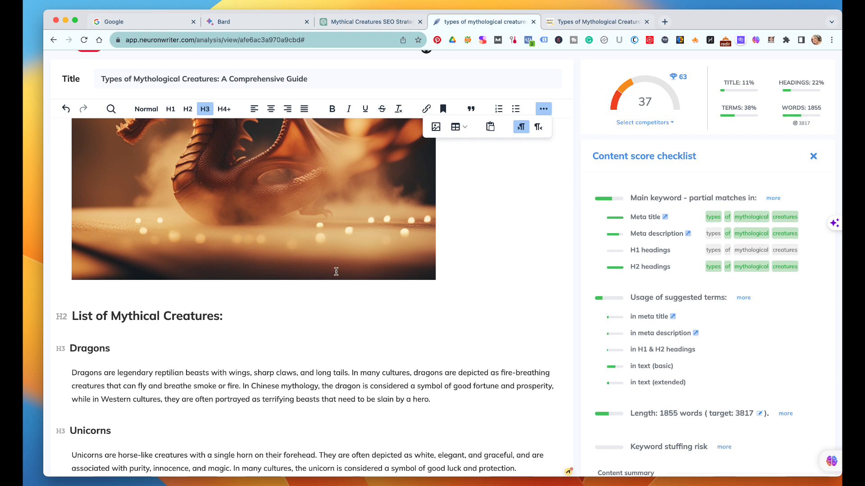
# - Add the H1 heading "Types of Mythological Creatures: A Comprehensive Guide" above the article's opening paragraph
pyautogui.scroll(10, 336, 272)
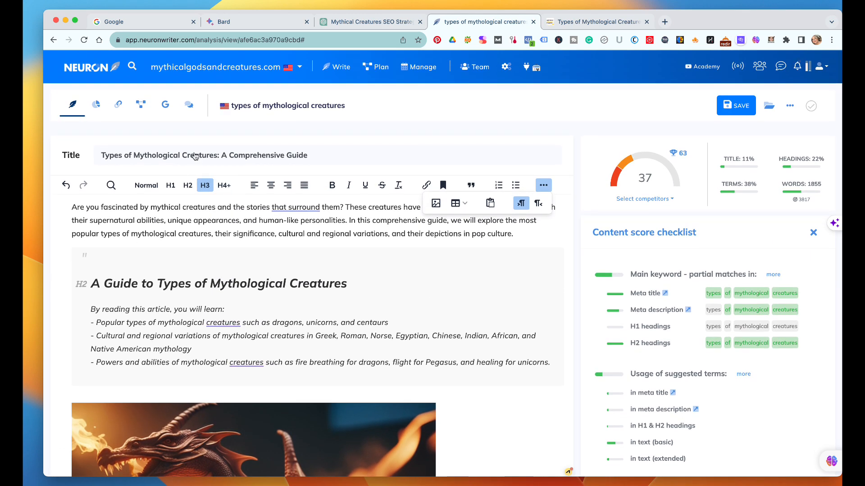
pyautogui.click(73, 208)
pyautogui.press('Return')
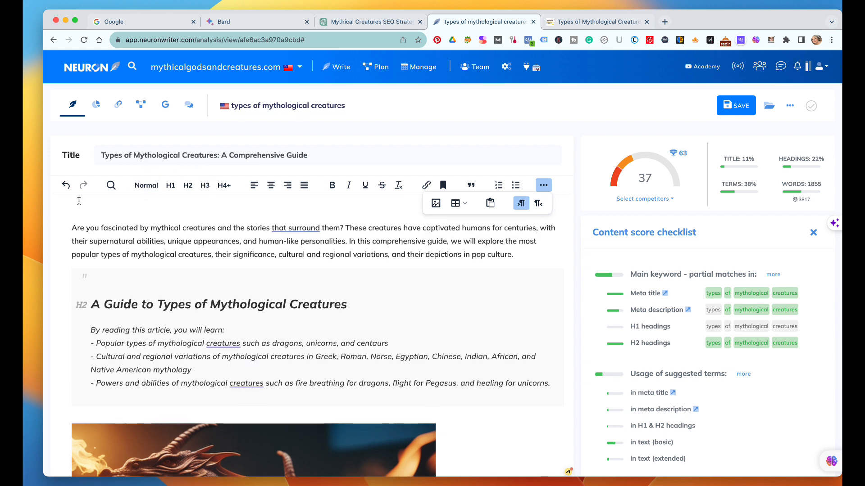
pyautogui.write('Typs')
pyautogui.press('BackSpace')
pyautogui.write('e ')
pyautogui.write(' of Mytho')
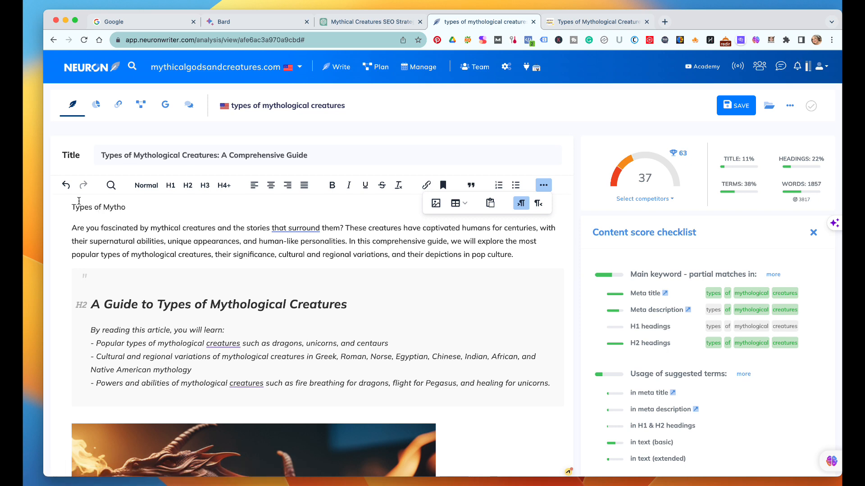
pyautogui.write('logical Creatures: A Comprehen')
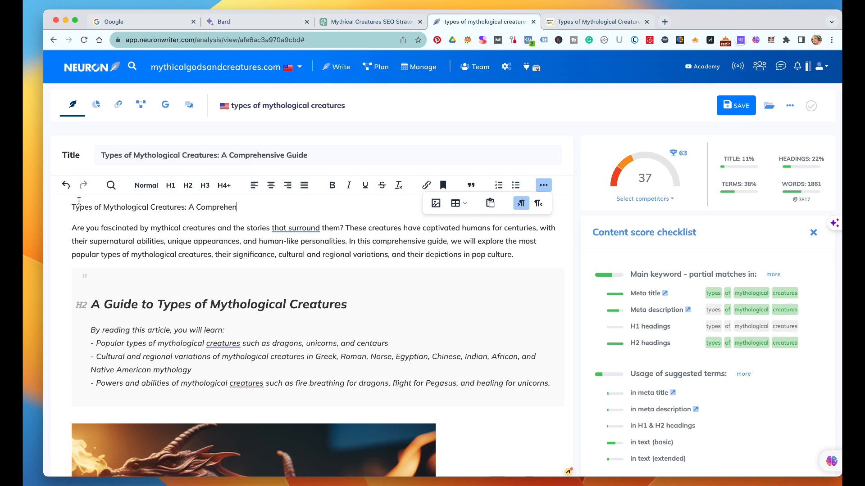
pyautogui.write('sive Guide')
pyautogui.tripleClick(277, 212)
pyautogui.click(170, 186)
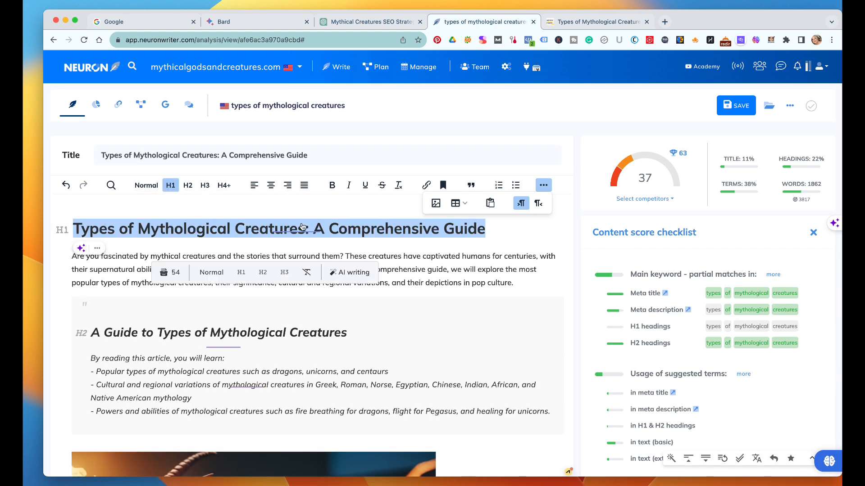
pyautogui.click(224, 358)
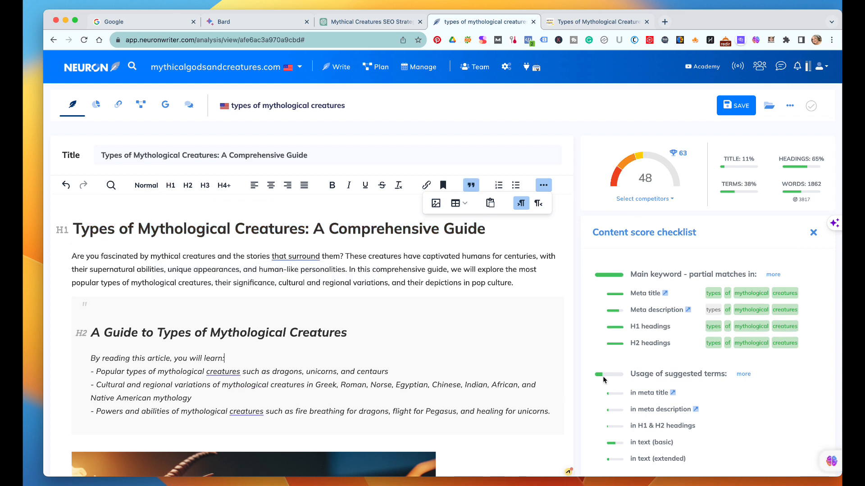
# - Examine the content score checklist and the basic article terms for suggested terms still missing from the text
pyautogui.moveTo(631, 174)
pyautogui.scroll(-3, 747, 334)
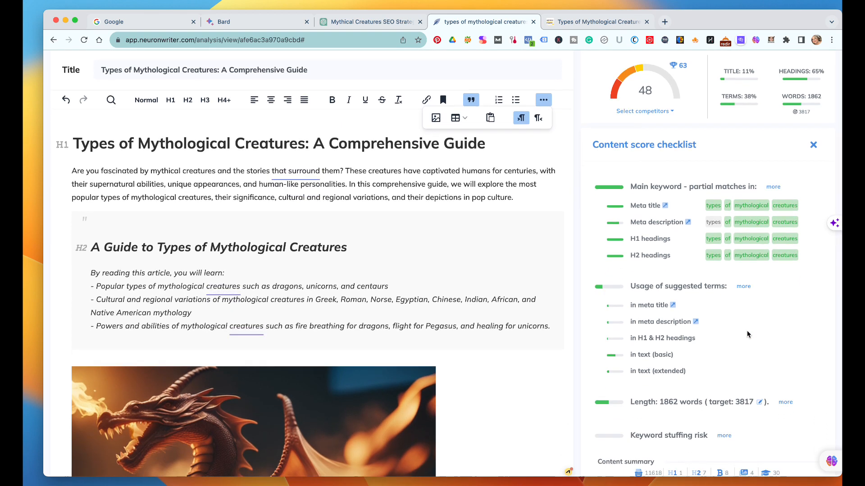
pyautogui.scroll(-3, 747, 334)
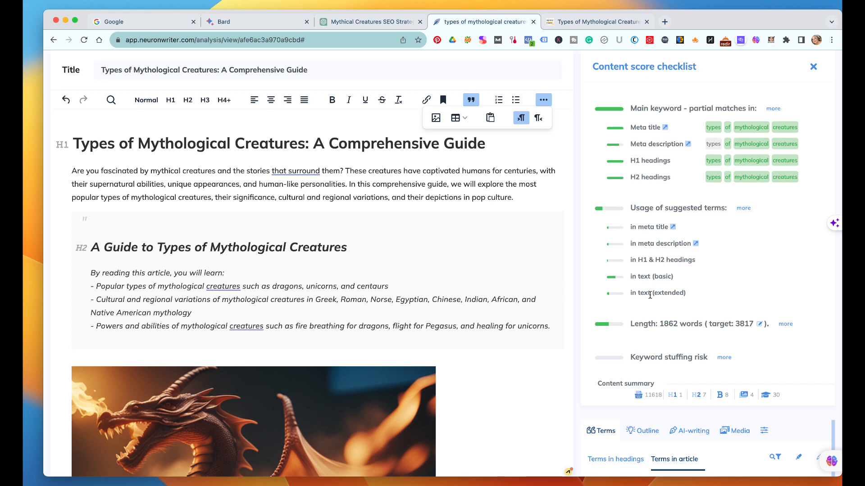
pyautogui.scroll(4, 650, 295)
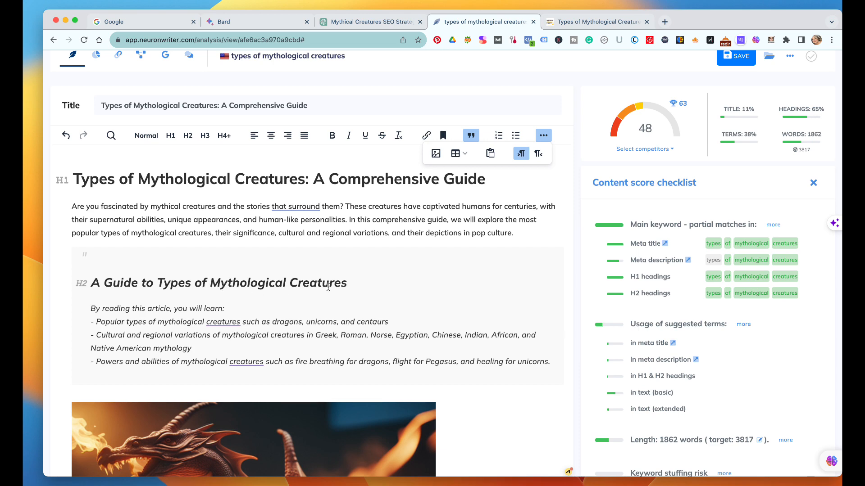
pyautogui.scroll(-5, 656, 385)
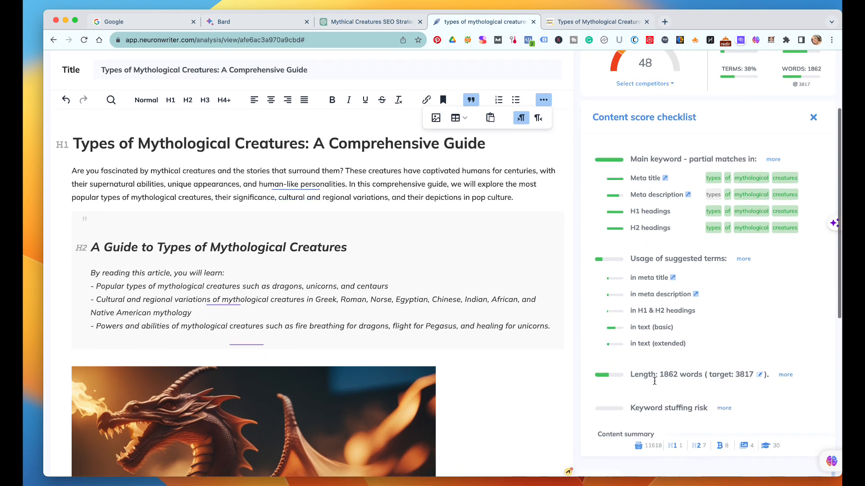
pyautogui.scroll(-3, 654, 384)
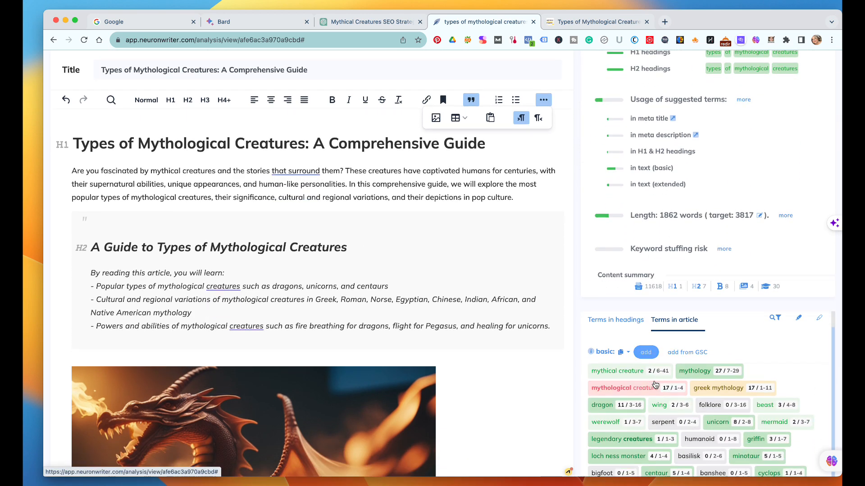
pyautogui.scroll(-3, 683, 276)
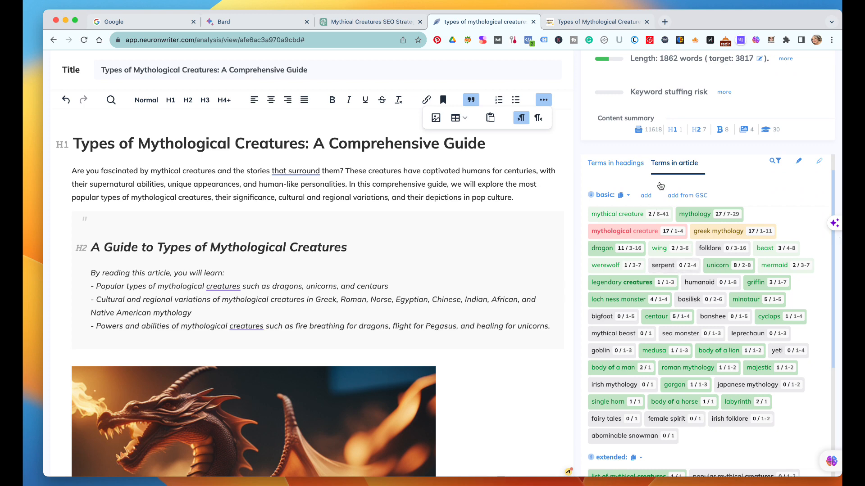
pyautogui.scroll(-2, 661, 185)
pyautogui.scroll(1, 660, 185)
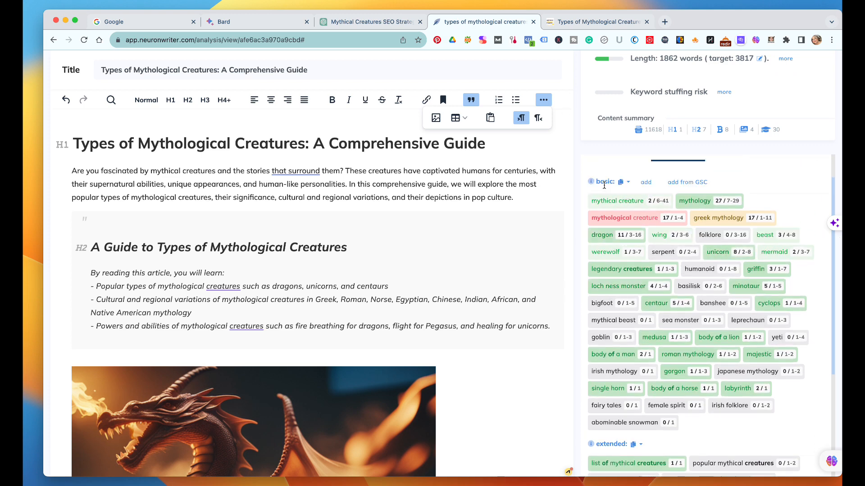
# - Copy the suggested basic term "basilisk" and add a line reading "Basilisk" below the Nymphs paragraph
pyautogui.click(695, 286)
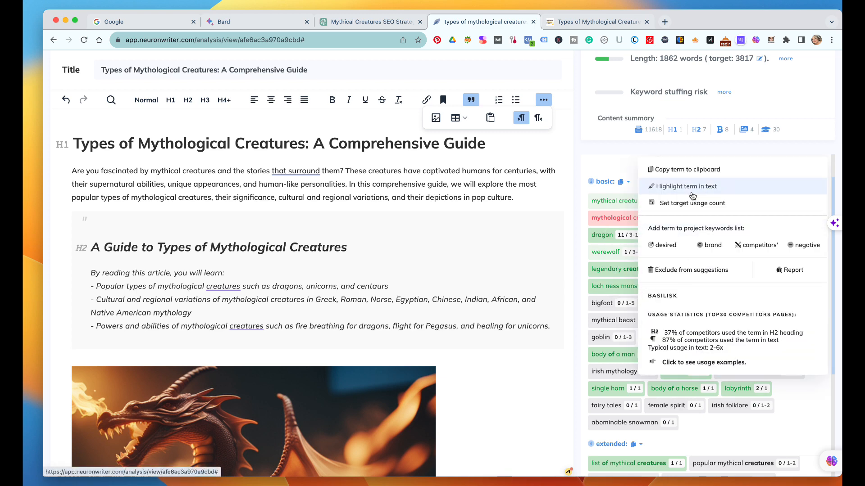
pyautogui.click(688, 172)
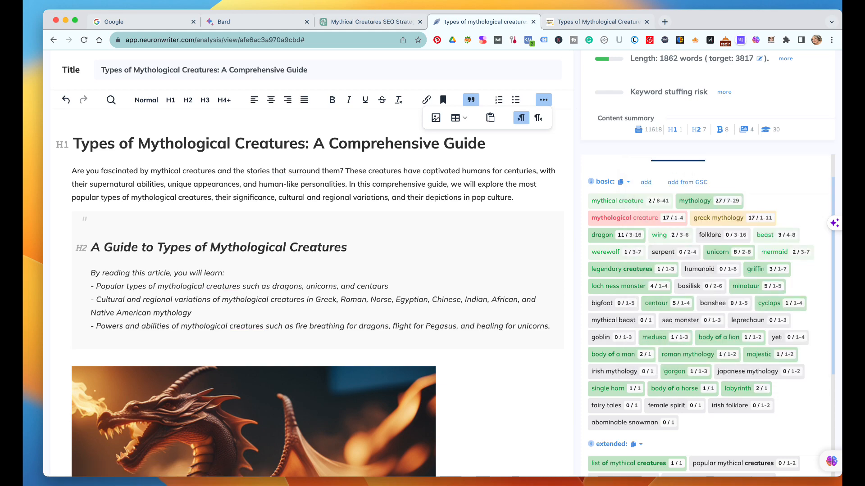
pyautogui.scroll(-20, 376, 315)
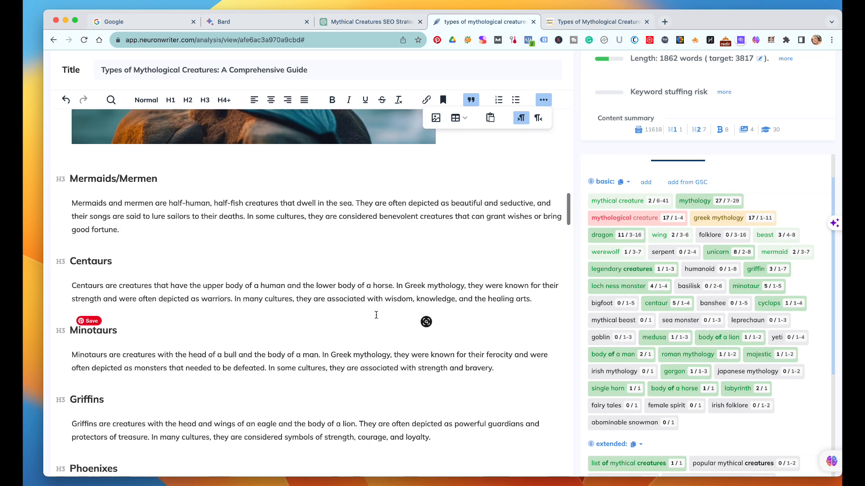
pyautogui.scroll(-12, 376, 314)
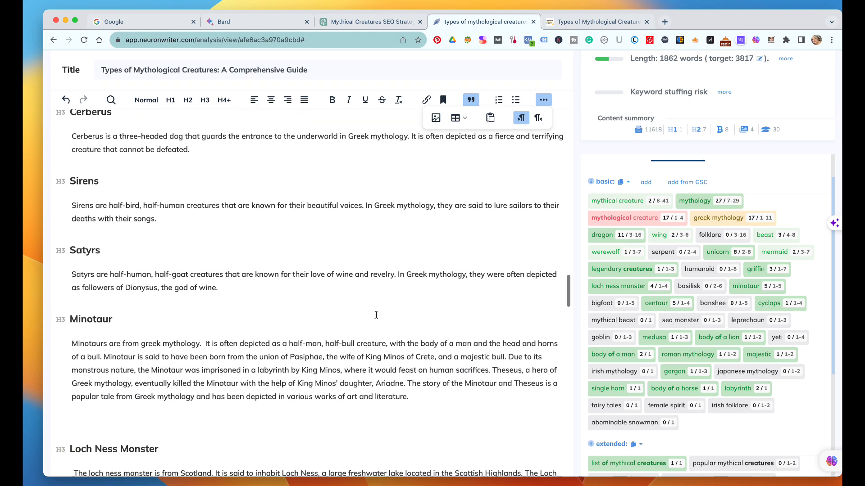
pyautogui.scroll(-3, 376, 314)
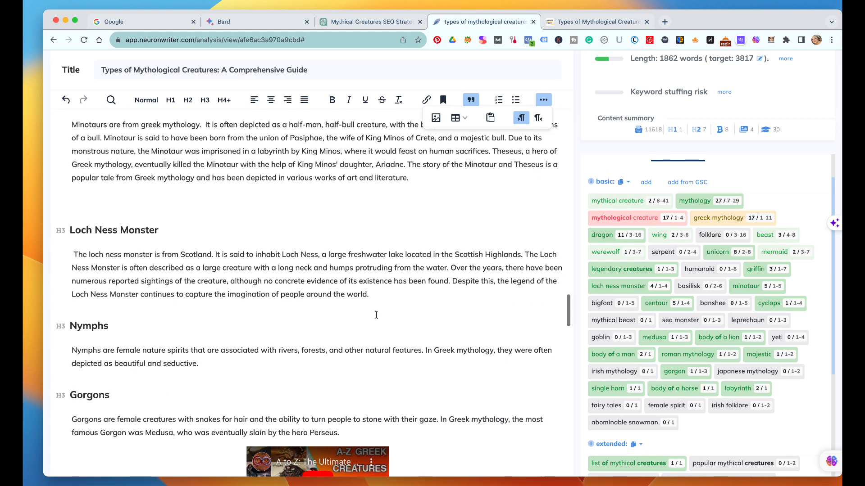
pyautogui.click(231, 368)
pyautogui.press('Return')
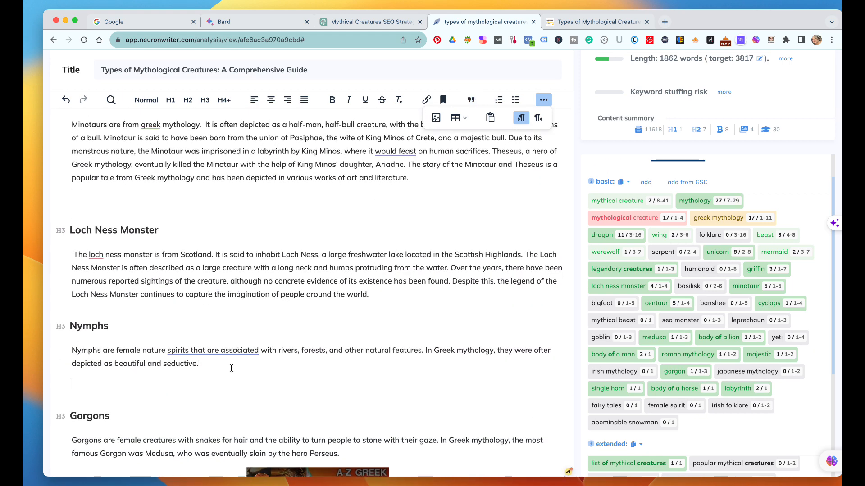
pyautogui.write('basilisk')
pyautogui.click(75, 386)
pyautogui.press('BackSpace')
pyautogui.write('B')
# - Format the "Basilisk" line as an H3 heading and start an empty paragraph beneath it
pyautogui.moveTo(109, 386); pyautogui.dragTo(73, 385)
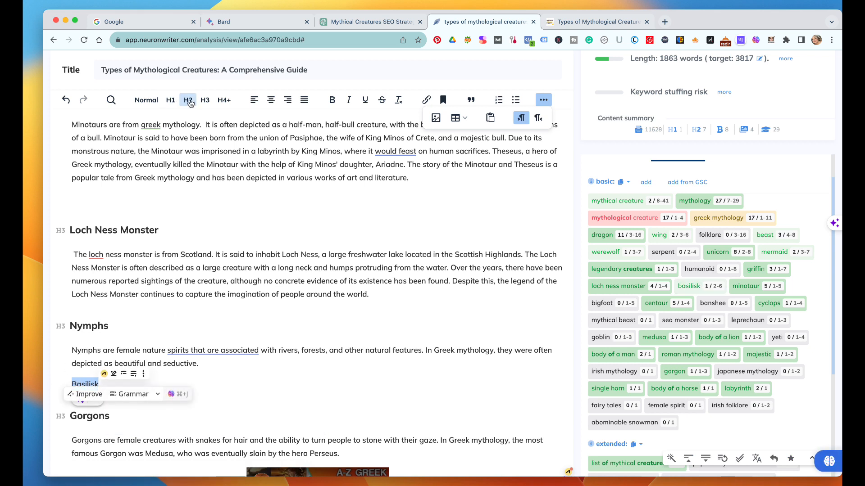
pyautogui.click(205, 100)
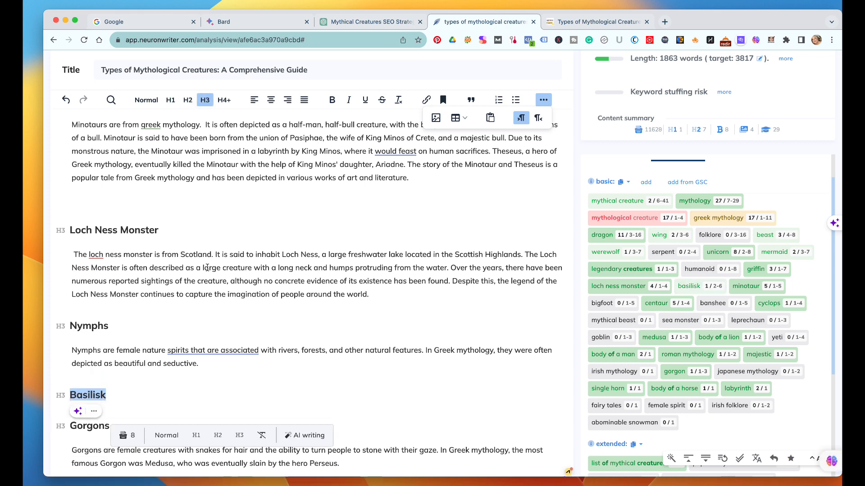
pyautogui.click(109, 392)
pyautogui.press('Return')
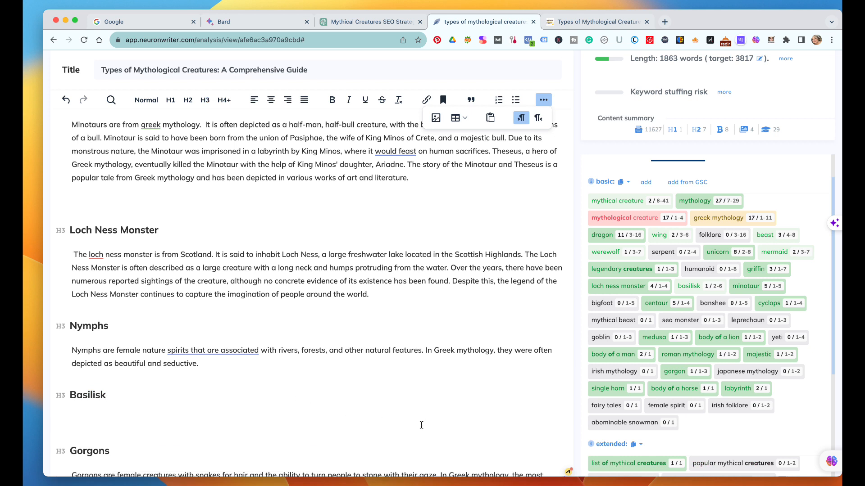
# - Open the AI-writing Expand text tool and clear the Loch Ness monster sentence from its input text
pyautogui.scroll(3, 650, 294)
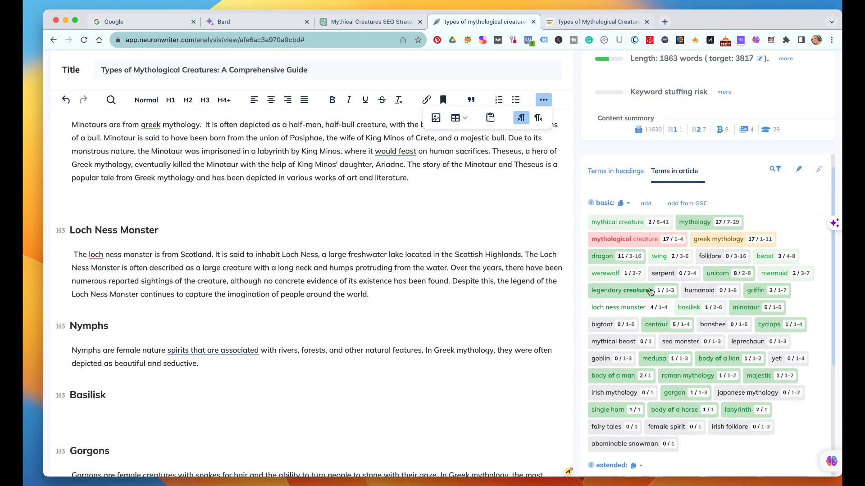
pyautogui.scroll(2, 649, 294)
pyautogui.click(689, 251)
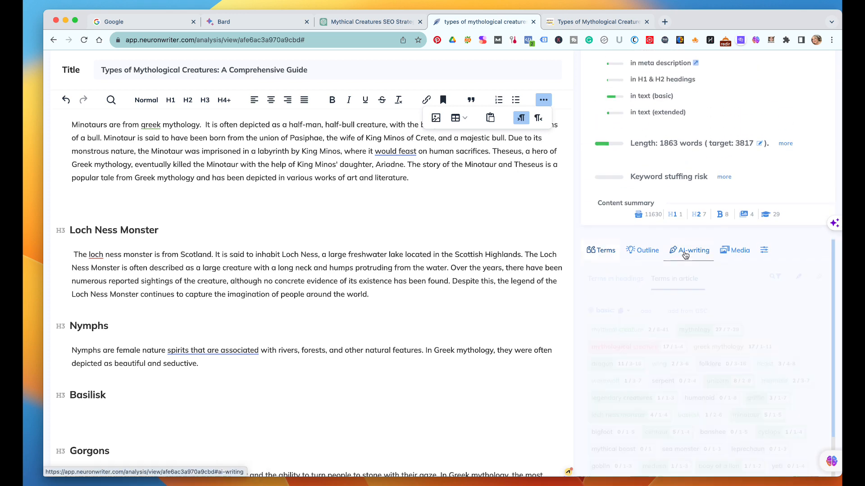
pyautogui.click(639, 325)
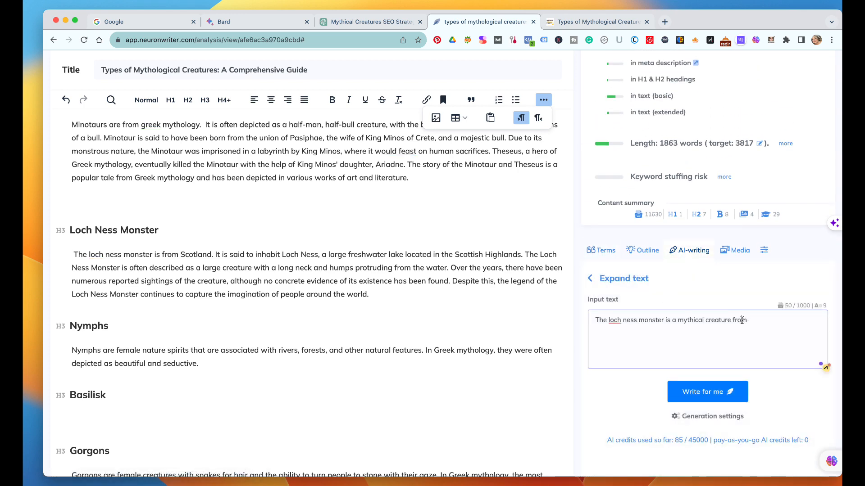
pyautogui.moveTo(751, 320); pyautogui.dragTo(588, 320)
pyautogui.press('BackSpace')
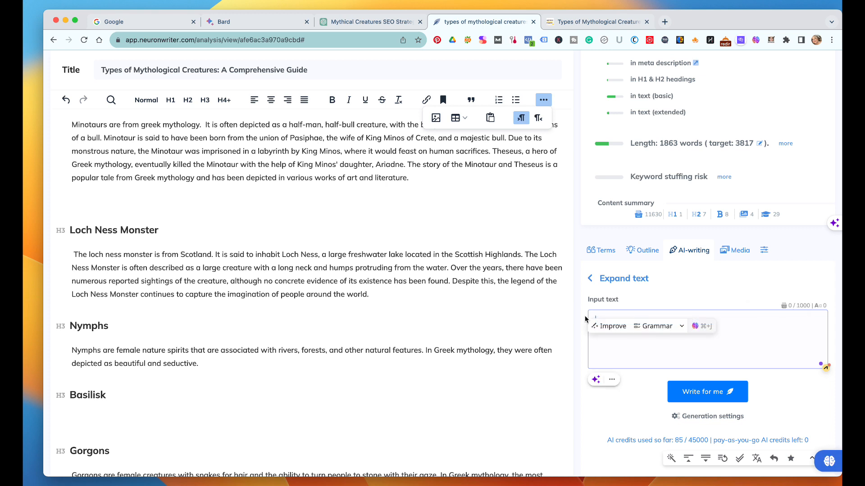
# - Generate the Basilisk section with AI from the input text "The Basilik is a mythological creature from" and read over the generated text
pyautogui.write('The Ba')
pyautogui.press('BackSpace')
pyautogui.write('Ba')
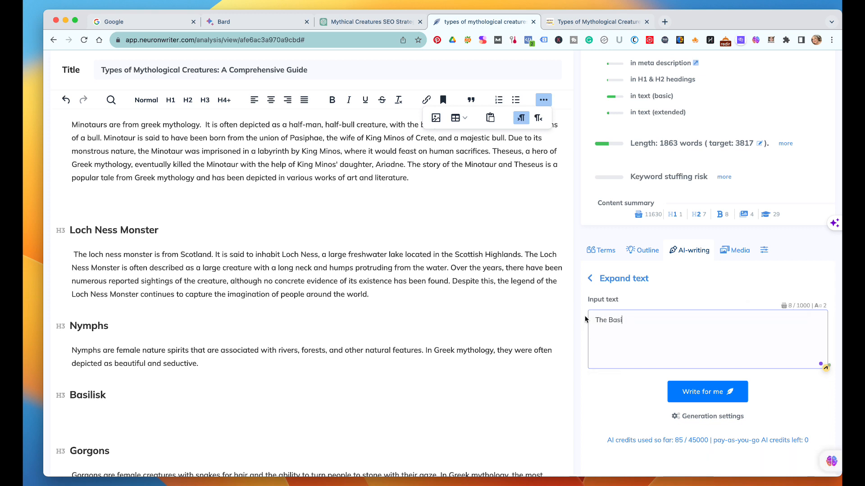
pyautogui.press('BackSpace')
pyautogui.press('BackSpace')
pyautogui.write('lik is a mythological creature from')
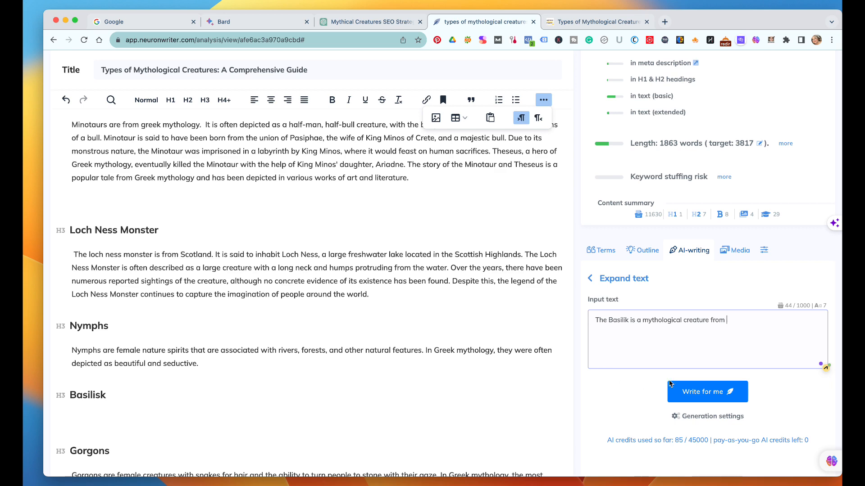
pyautogui.click(691, 393)
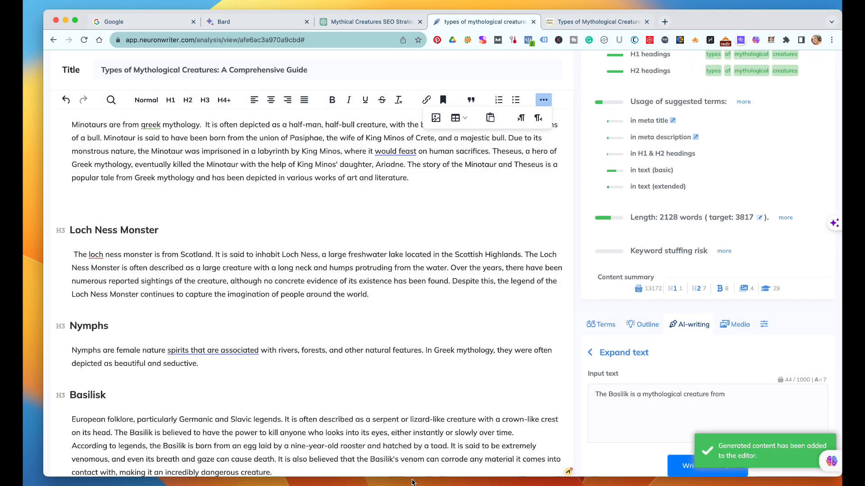
pyautogui.scroll(-4, 377, 399)
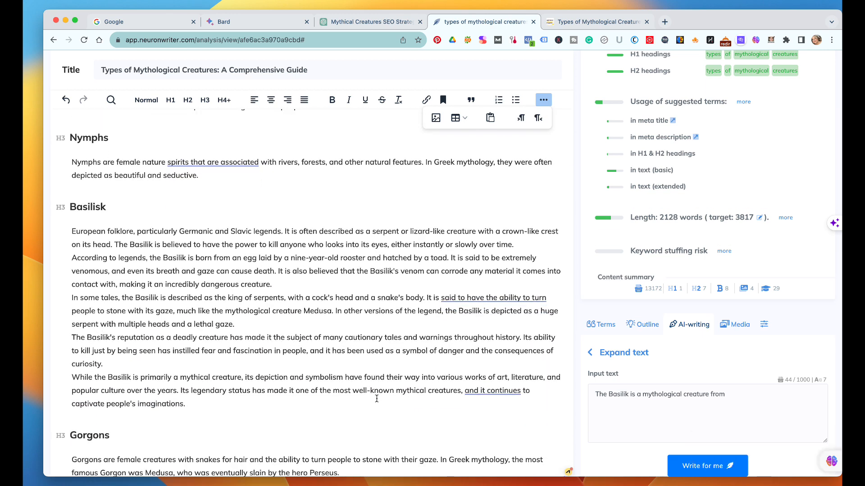
pyautogui.scroll(1, 376, 398)
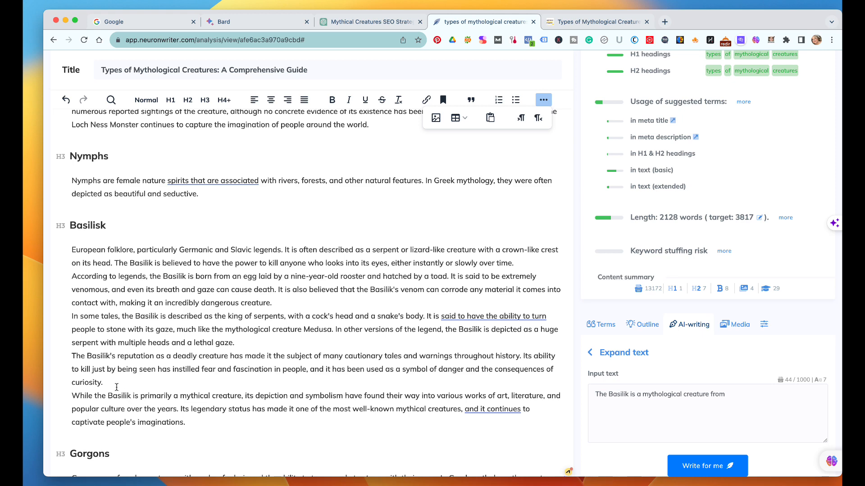
# - Close the content score checklist and review the basic and extended article terms for ones still missing from the text
pyautogui.scroll(10, 683, 375)
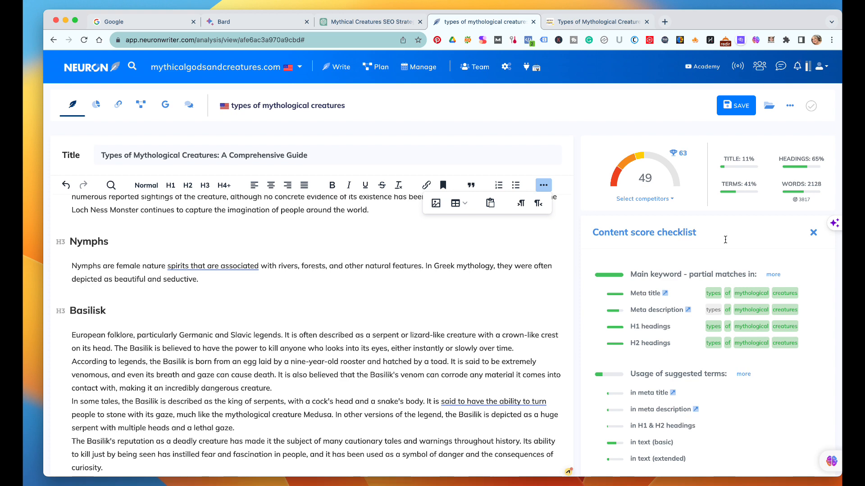
pyautogui.click(813, 233)
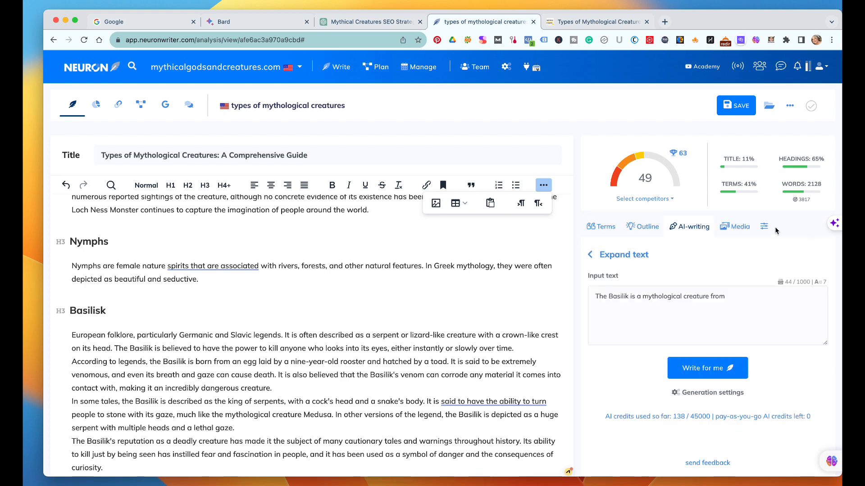
pyautogui.click(616, 227)
pyautogui.scroll(-3, 668, 308)
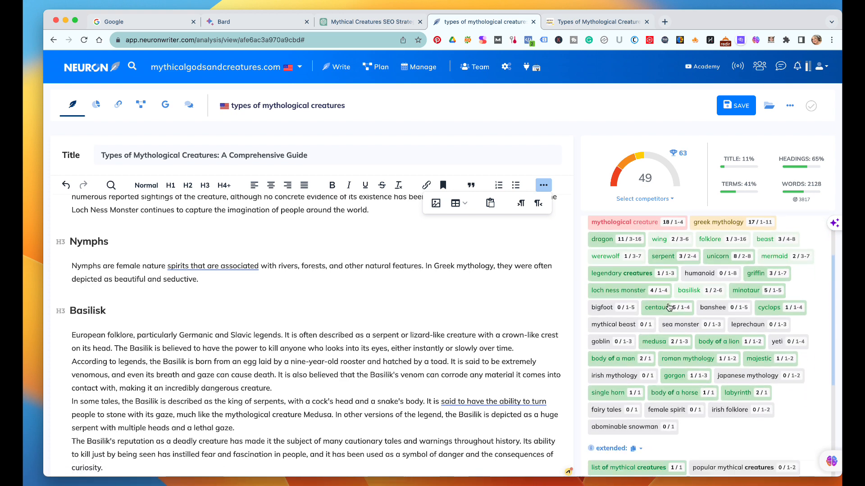
pyautogui.scroll(-10, 668, 307)
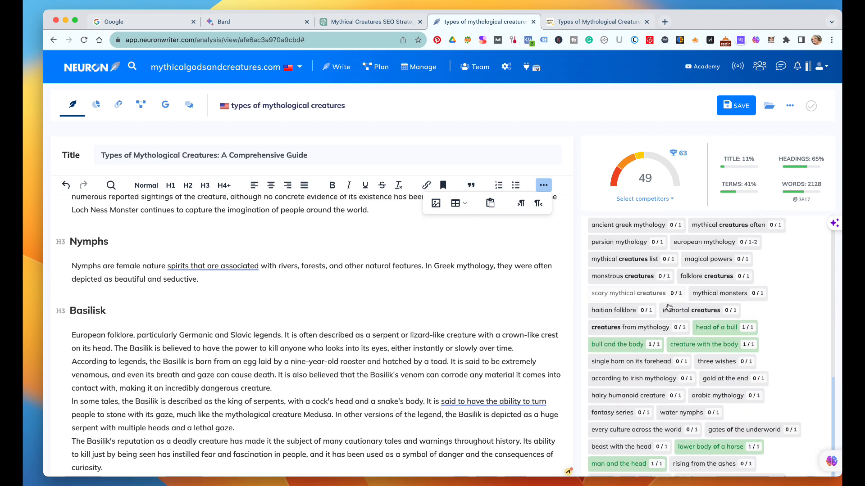
pyautogui.scroll(-3, 668, 308)
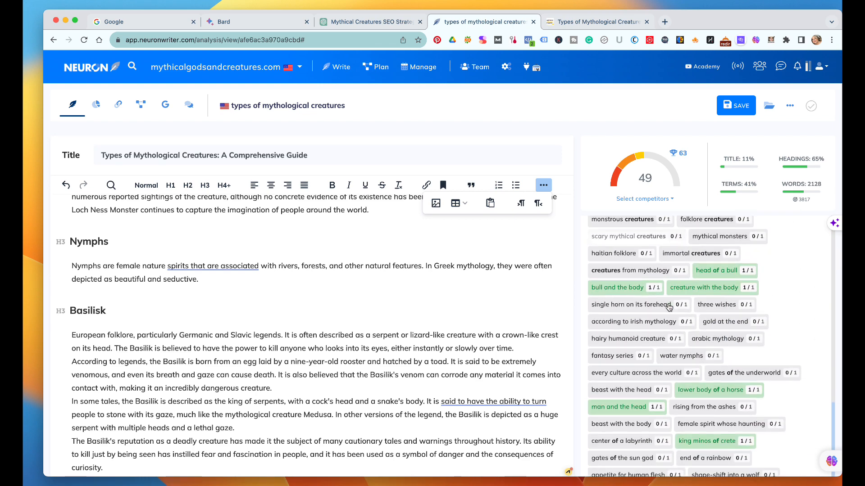
# - Separate the generated Basilisk text into spaced paragraphs by adding blank lines from the end of its second paragraph onward
pyautogui.scroll(-5, 447, 382)
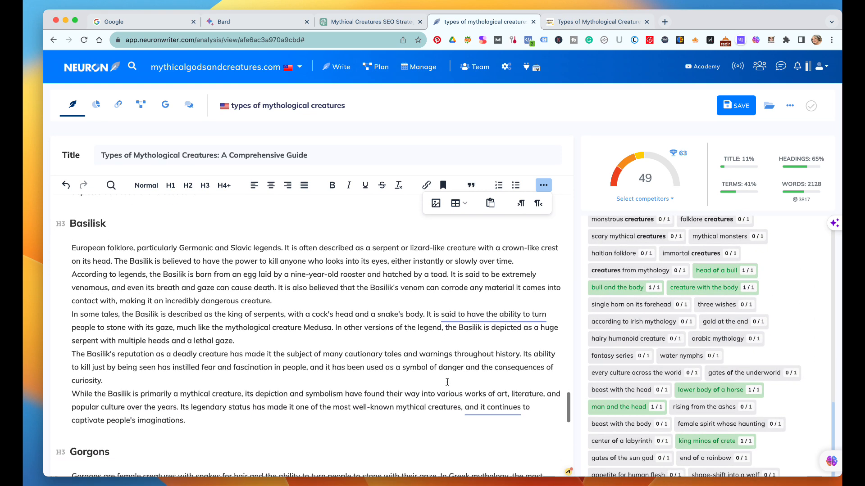
pyautogui.scroll(-1, 447, 382)
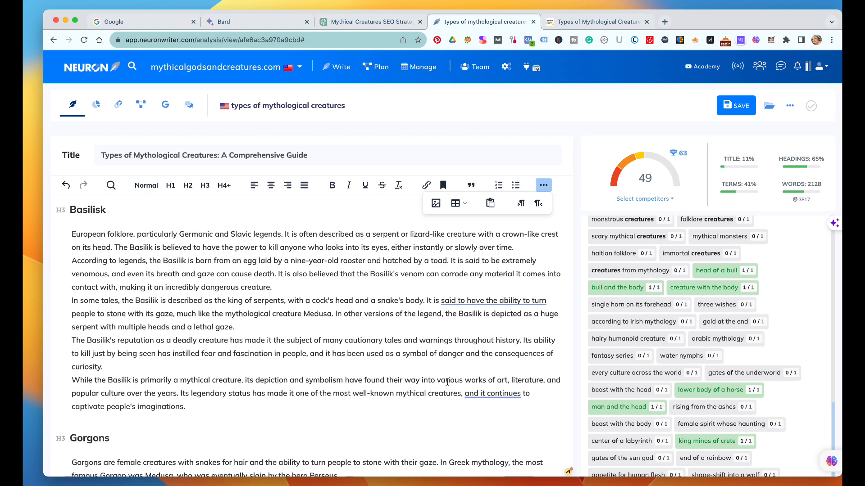
pyautogui.click(298, 287)
pyautogui.press('Return')
pyautogui.press('Return')
pyautogui.scroll(-5, 159, 303)
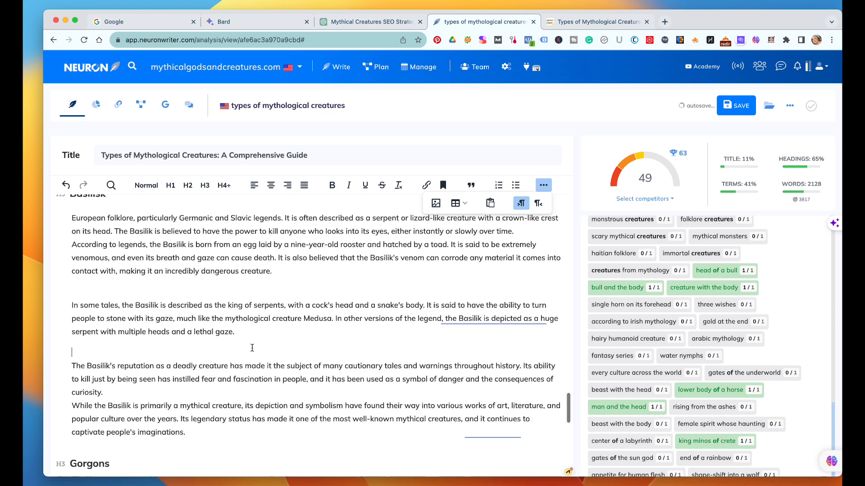
pyautogui.click(136, 317)
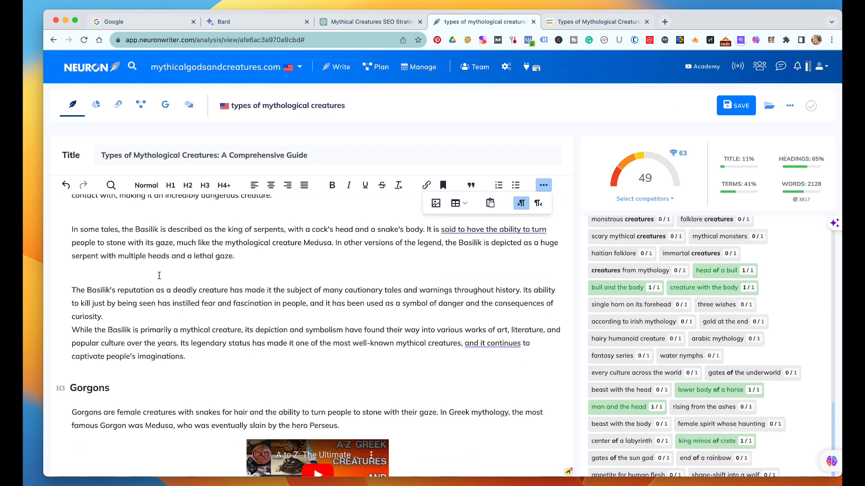
pyautogui.press('Return')
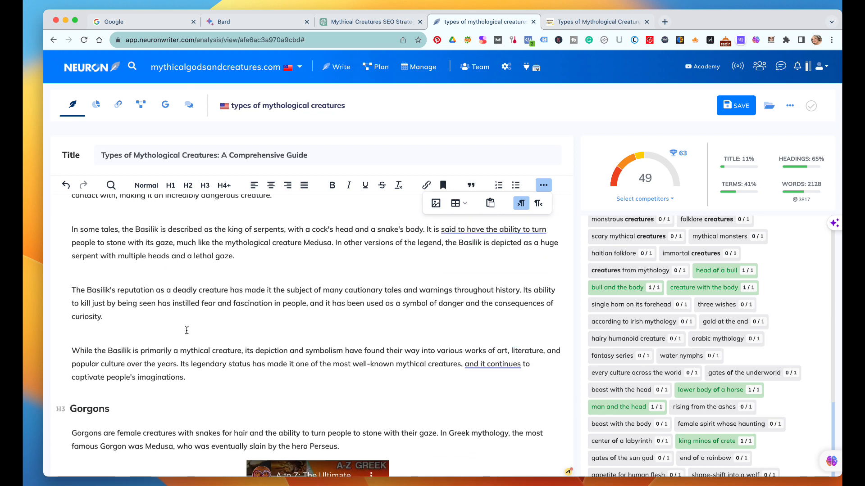
# - Add an empty paragraph below the Harpies text, before the Cerberus heading
pyautogui.scroll(8, 216, 327)
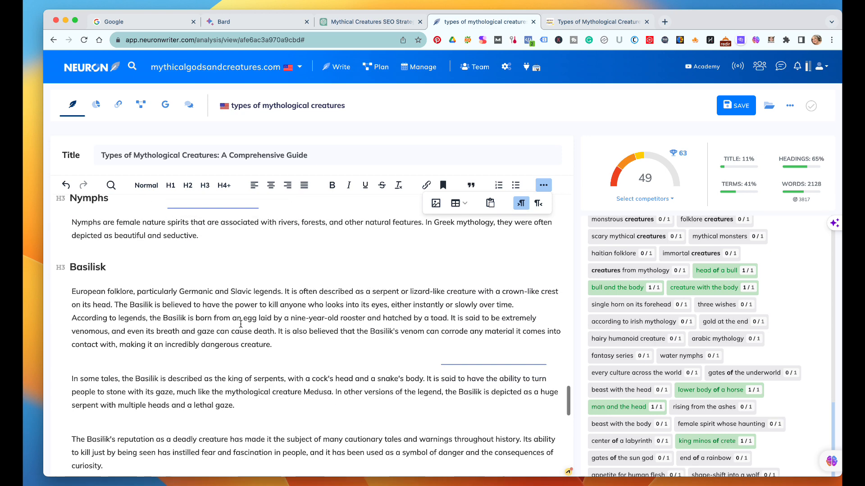
pyautogui.scroll(2, 241, 324)
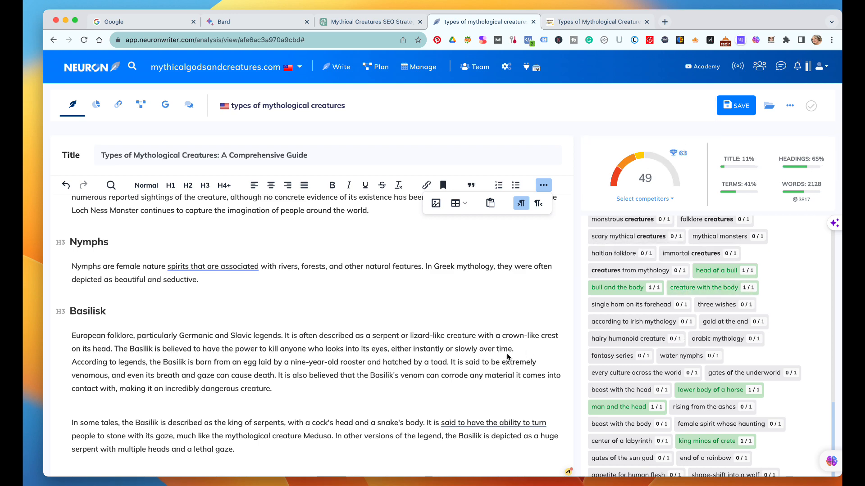
pyautogui.scroll(-5, 491, 355)
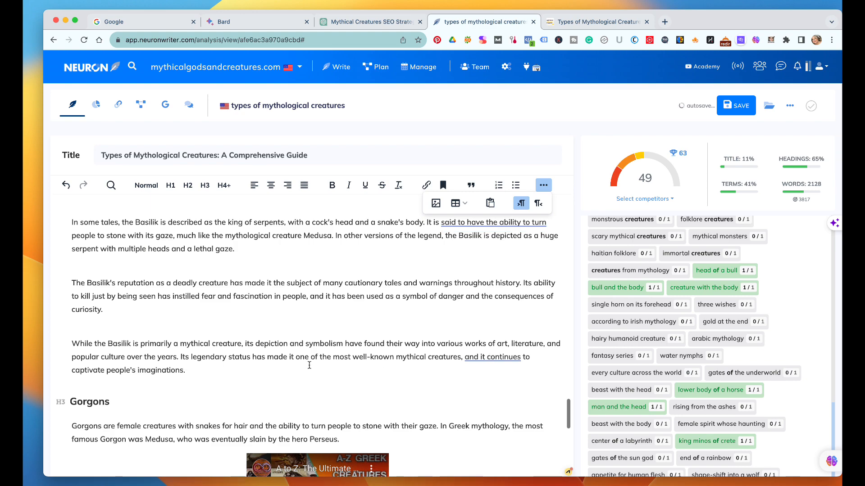
pyautogui.scroll(-5, 257, 378)
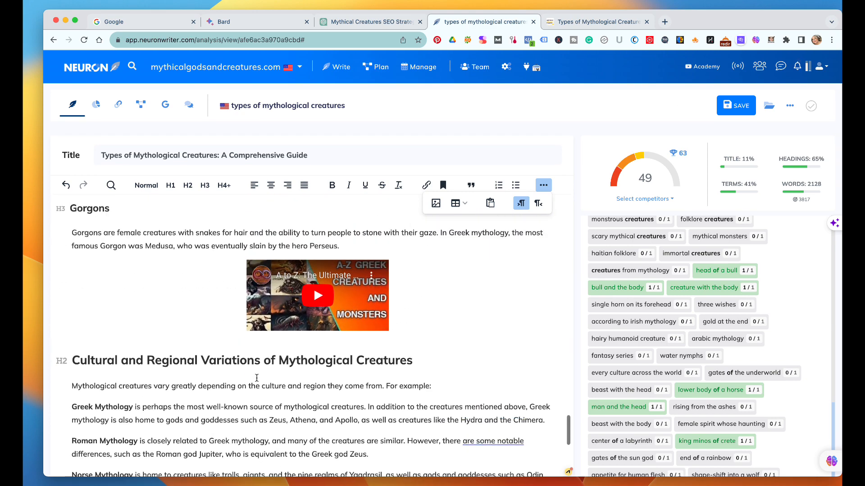
pyautogui.scroll(15, 257, 378)
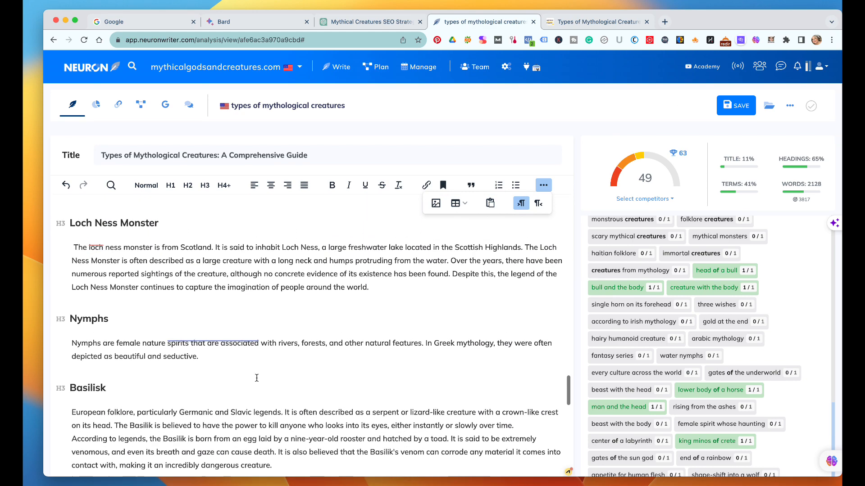
pyautogui.scroll(8, 257, 378)
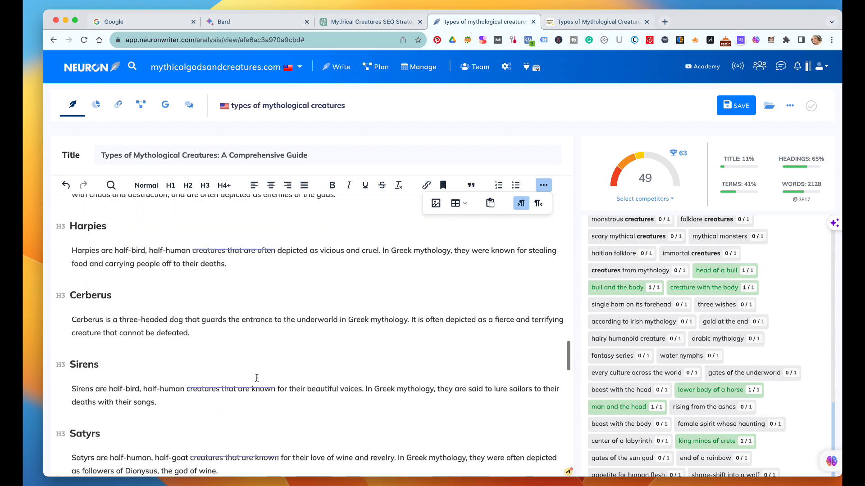
pyautogui.scroll(2, 257, 378)
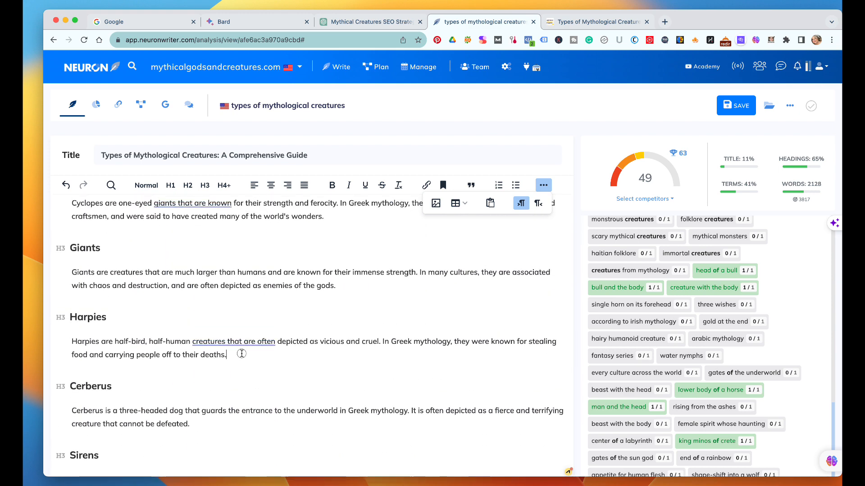
pyautogui.press('Return')
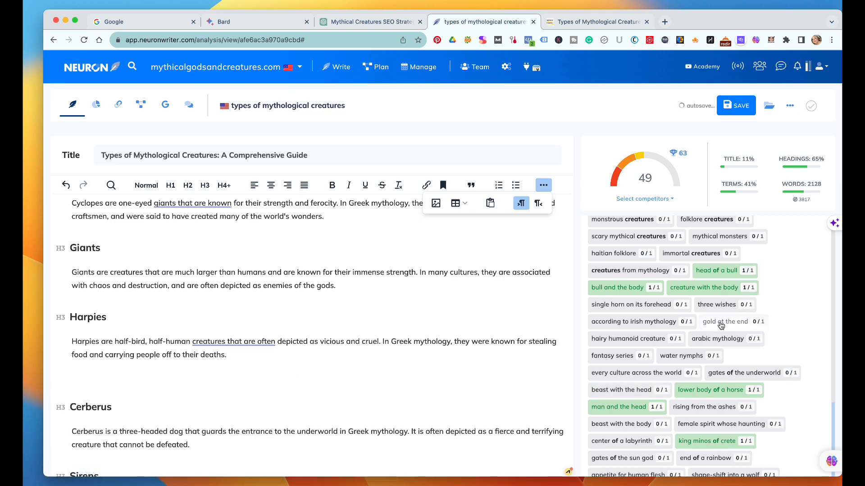
# - Exclude the term "humanoid" from the basic term suggestions
pyautogui.scroll(1, 715, 335)
pyautogui.scroll(10, 715, 335)
pyautogui.scroll(-2, 714, 335)
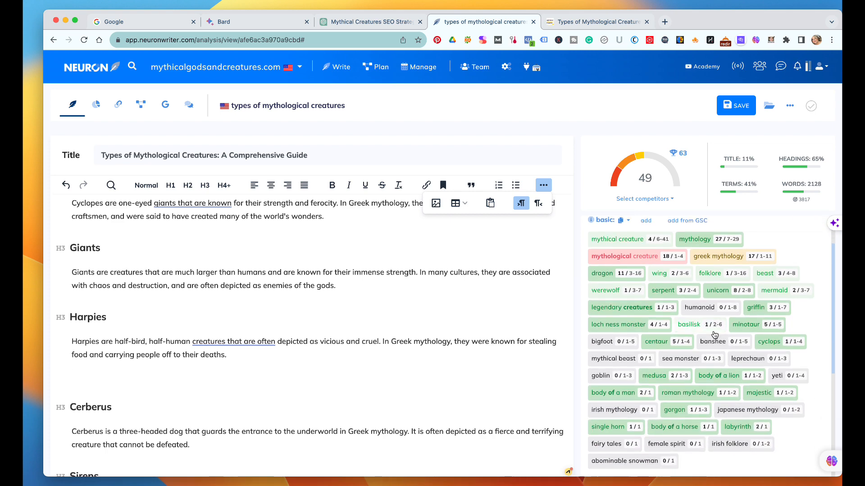
pyautogui.click(700, 308)
pyautogui.click(687, 330)
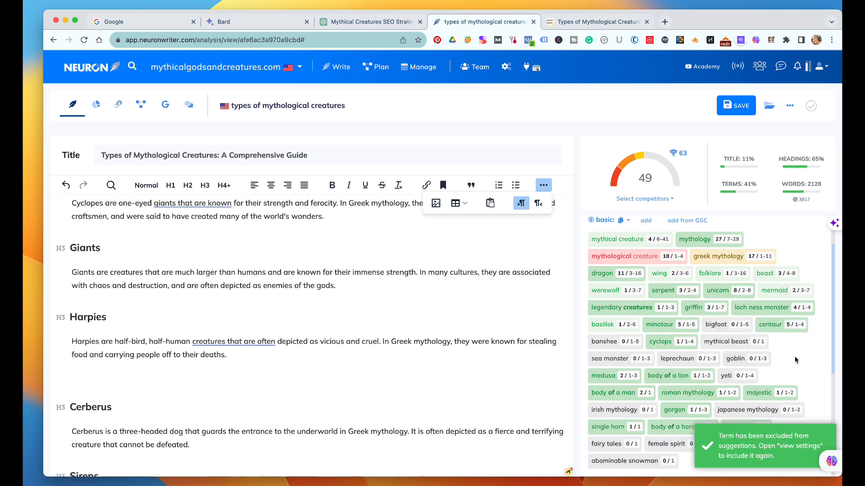
# - Copy the suggested term leprechaun and paste it into the empty paragraph below the Harpies text, capitalised as "Leprechaun"
pyautogui.scroll(-2, 795, 361)
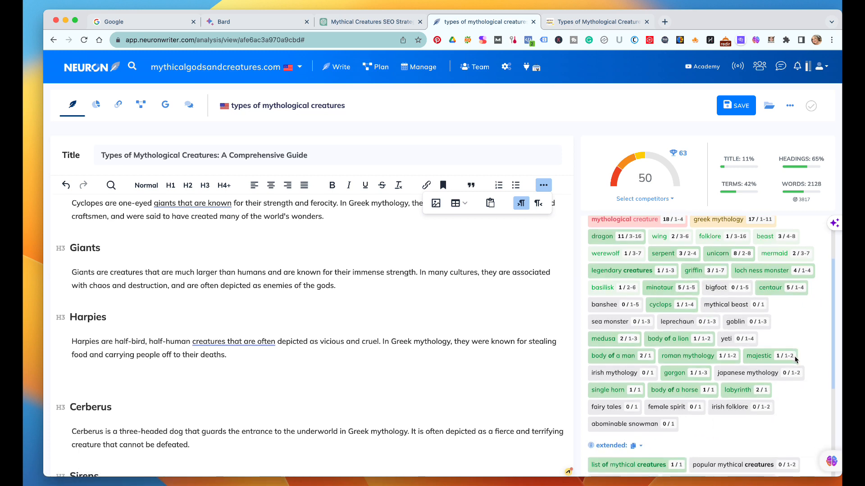
pyautogui.click(677, 323)
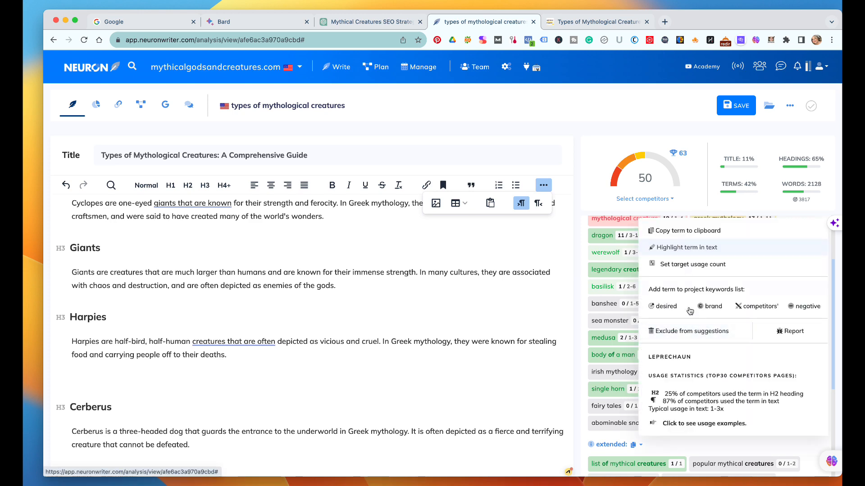
pyautogui.scroll(3, 690, 317)
pyautogui.click(692, 235)
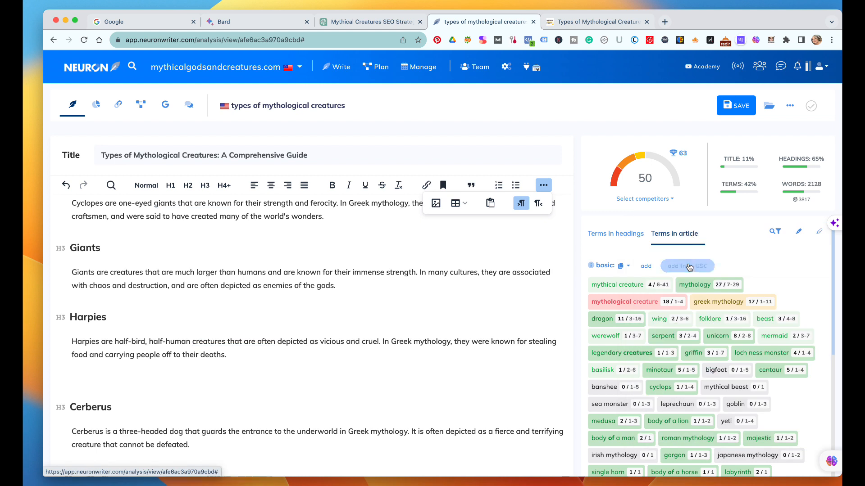
pyautogui.click(75, 376)
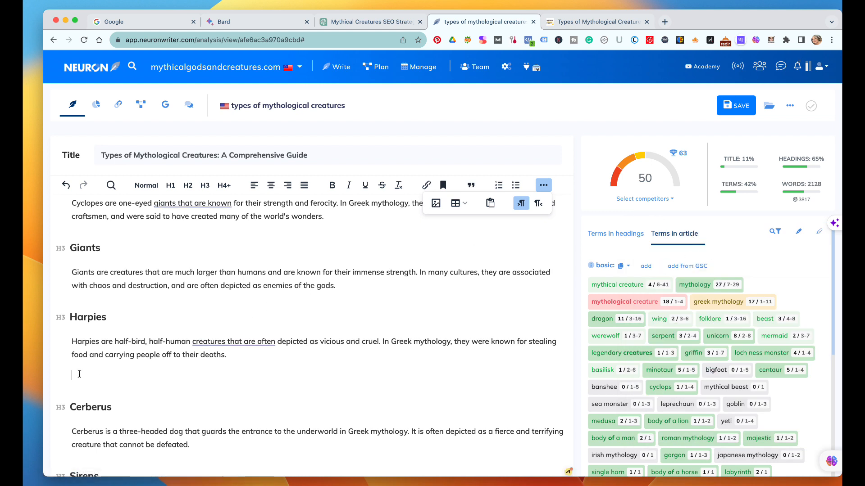
pyautogui.press('super+v')
pyautogui.click(73, 375)
pyautogui.press('BackSpace')
pyautogui.write('L')
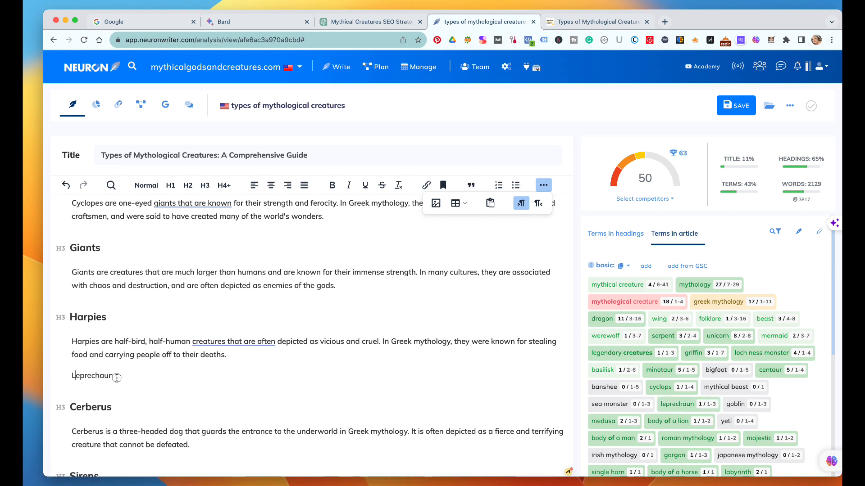
# - Format "Leprechaun" as an H3 heading and add an empty paragraph beneath it
pyautogui.doubleClick(115, 376)
pyautogui.click(253, 412)
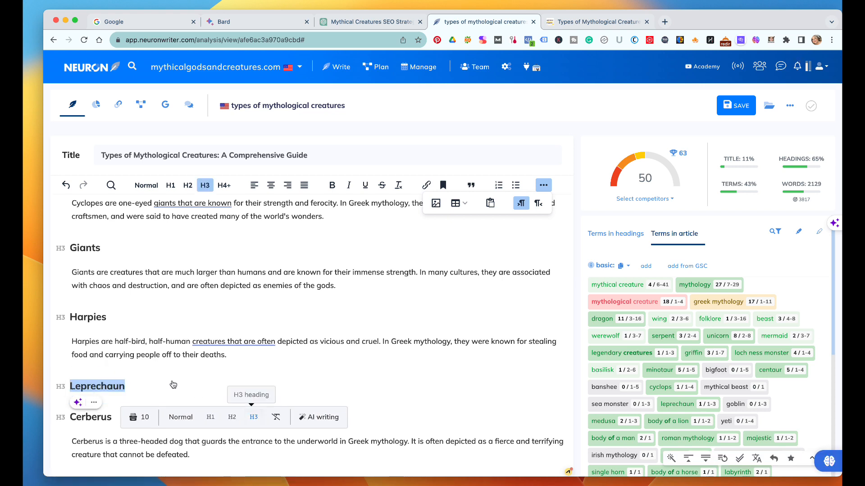
pyautogui.click(141, 388)
pyautogui.press('Return')
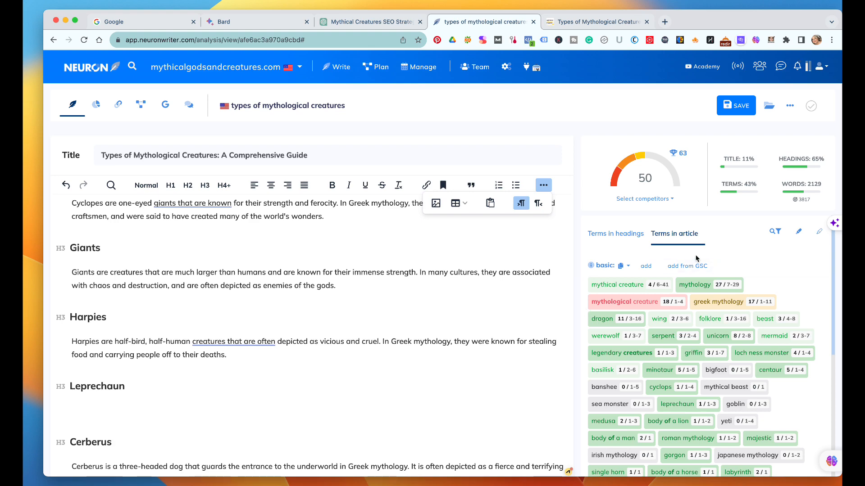
# - Generate the Leprechaun section with AI Expand text from the input text "the leprechaun is from irish mythology and folklore and he"
pyautogui.scroll(1, 704, 250)
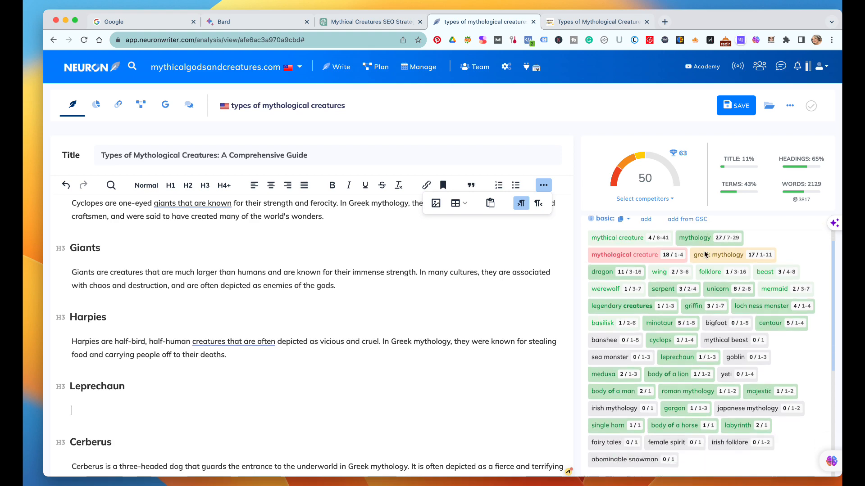
pyautogui.click(689, 226)
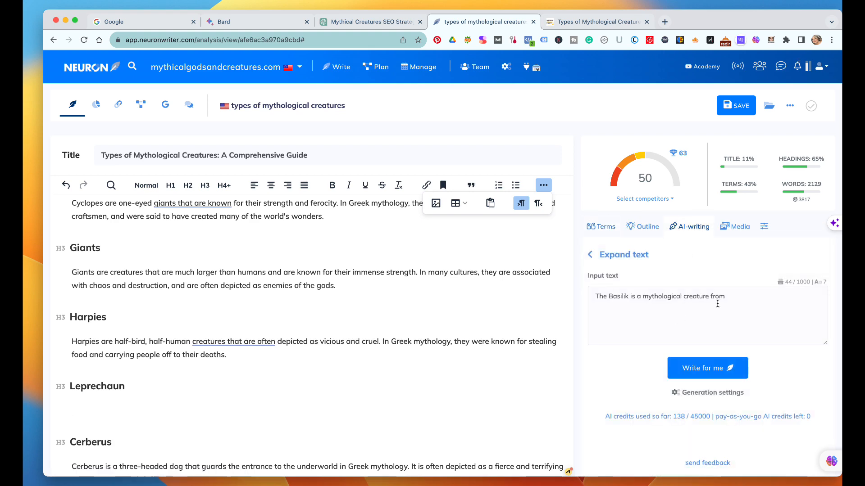
pyautogui.moveTo(727, 297); pyautogui.dragTo(590, 300)
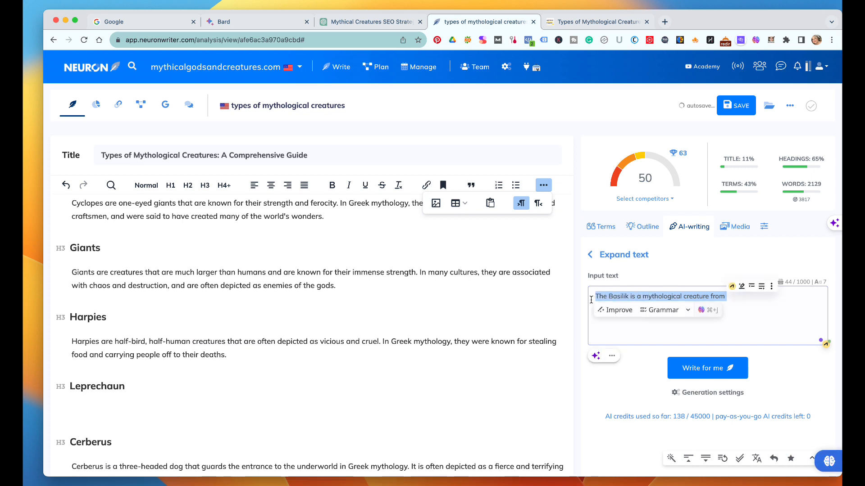
pyautogui.write('leprechaun')
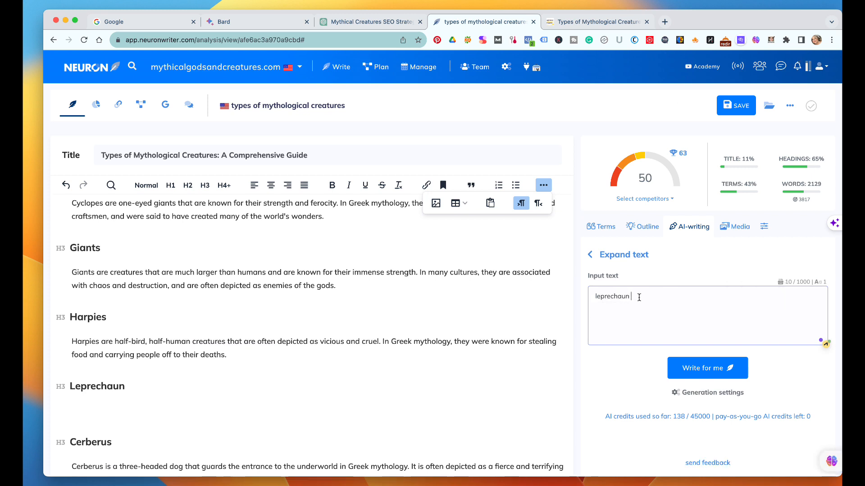
pyautogui.click(595, 297)
pyautogui.write('The ')
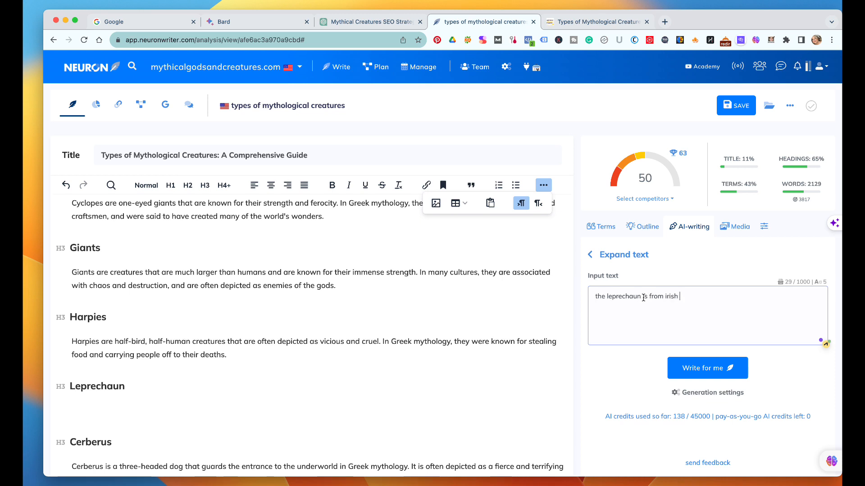
pyautogui.write('mythology and folklore and')
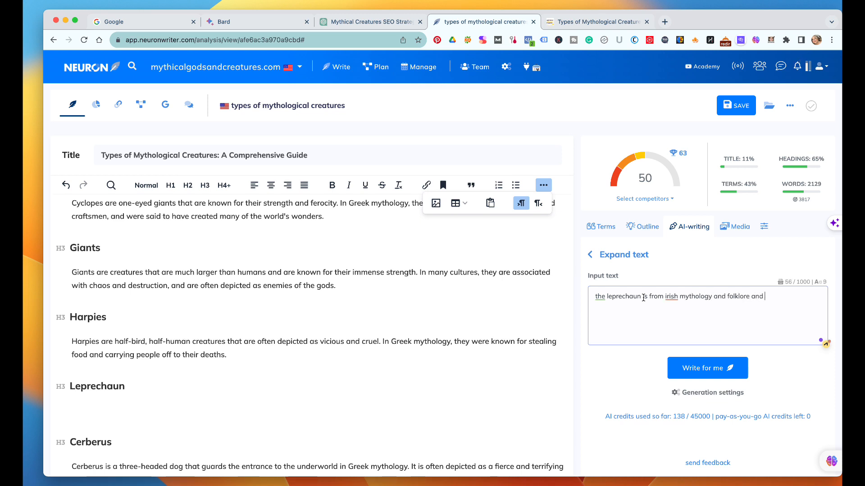
pyautogui.write('he')
pyautogui.click(696, 366)
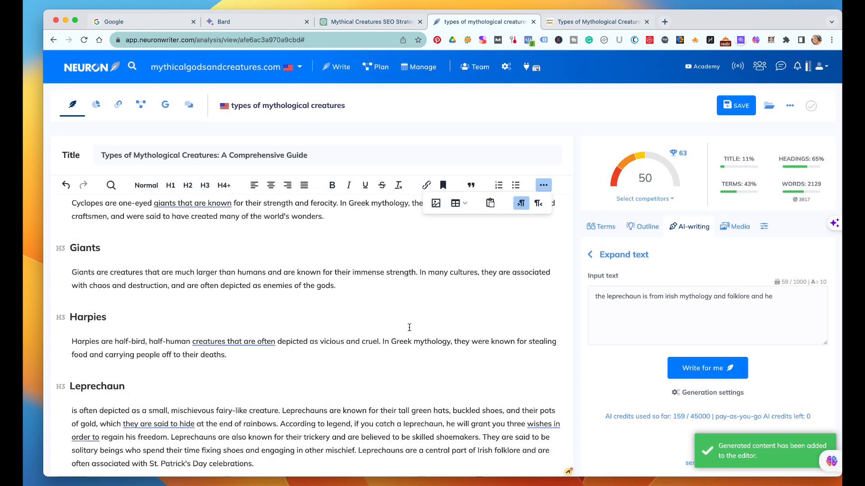
# - Begin the generated Leprechaun text with "The leprechaun" and start a new paragraph at "Leprechauns are also known for their trickery"
pyautogui.scroll(-3, 361, 344)
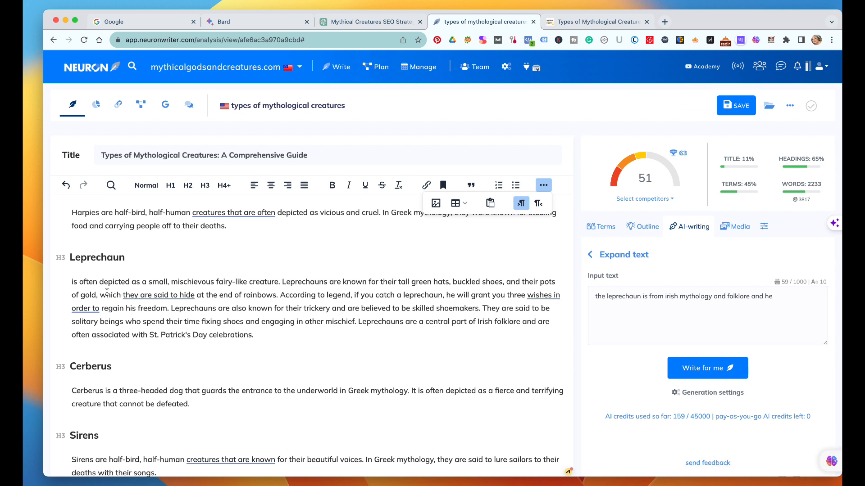
pyautogui.click(71, 283)
pyautogui.write('The le')
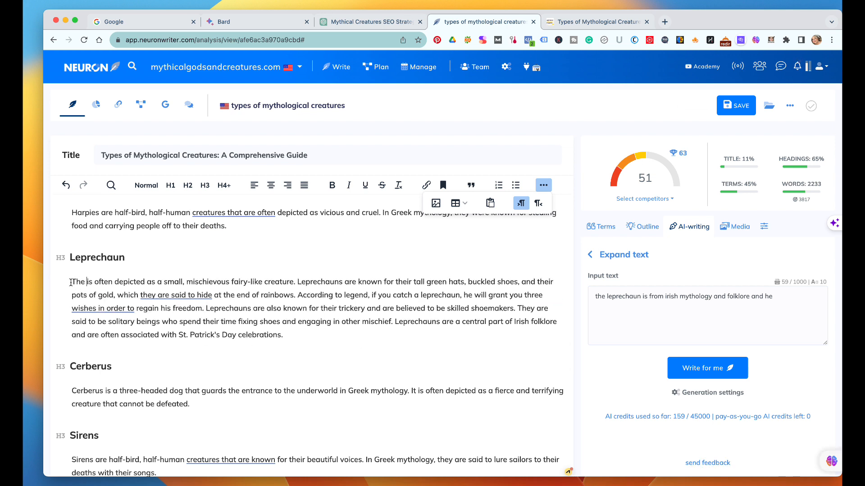
pyautogui.write('g')
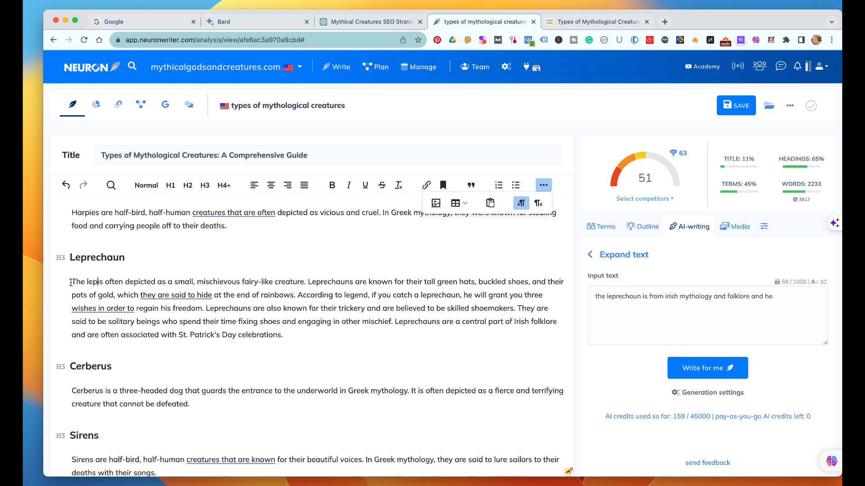
pyautogui.write('rechaun')
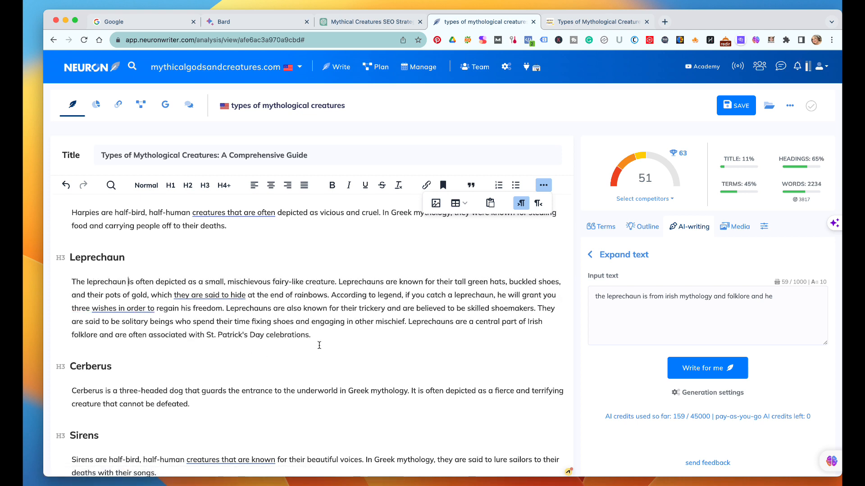
pyautogui.click(226, 309)
pyautogui.press('Return')
# - Split the Minotaur text into two paragraphs before the sentence beginning "Theseus, a hero of Greek mythology"
pyautogui.scroll(20, 234, 292)
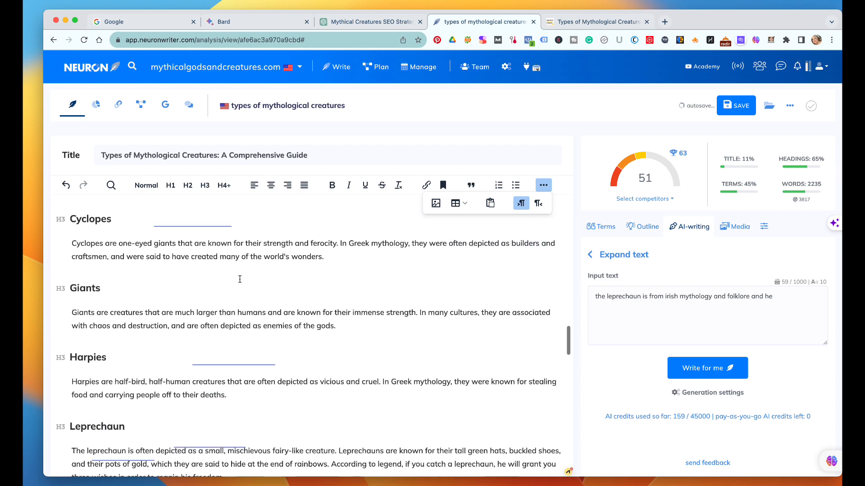
pyautogui.scroll(10, 239, 279)
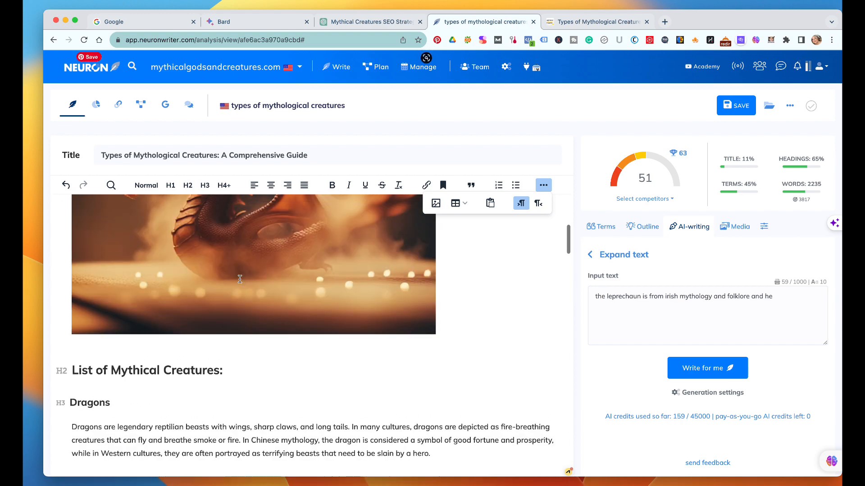
pyautogui.scroll(10, 239, 279)
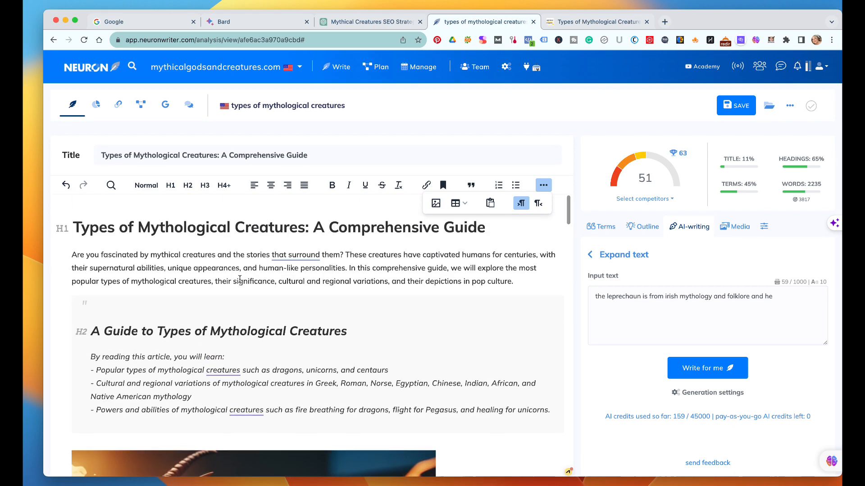
pyautogui.scroll(-20, 239, 279)
pyautogui.scroll(-20, 240, 279)
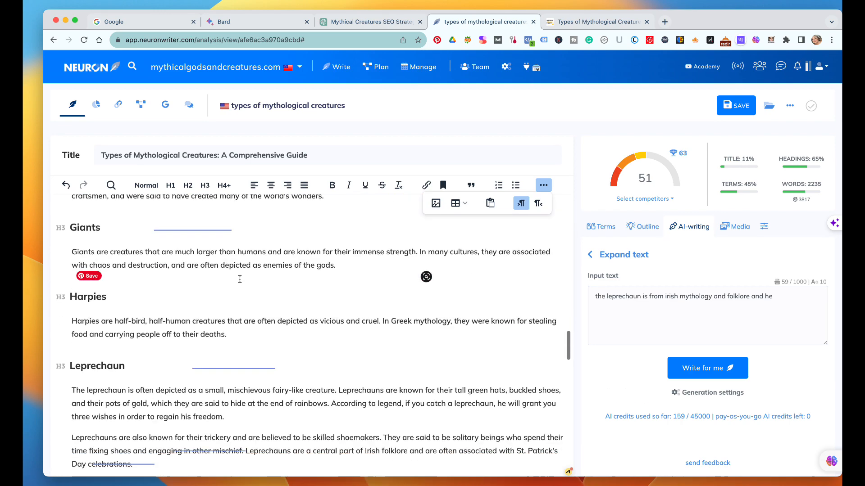
pyautogui.scroll(-6, 240, 279)
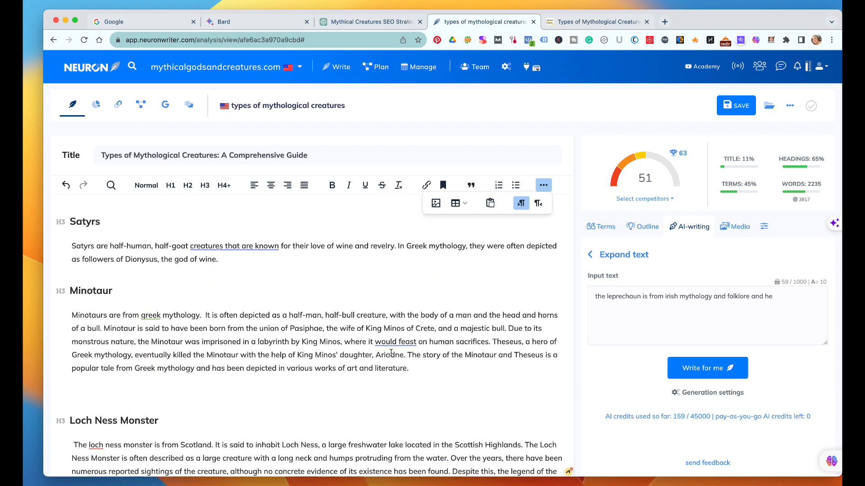
pyautogui.click(492, 342)
pyautogui.press('Return')
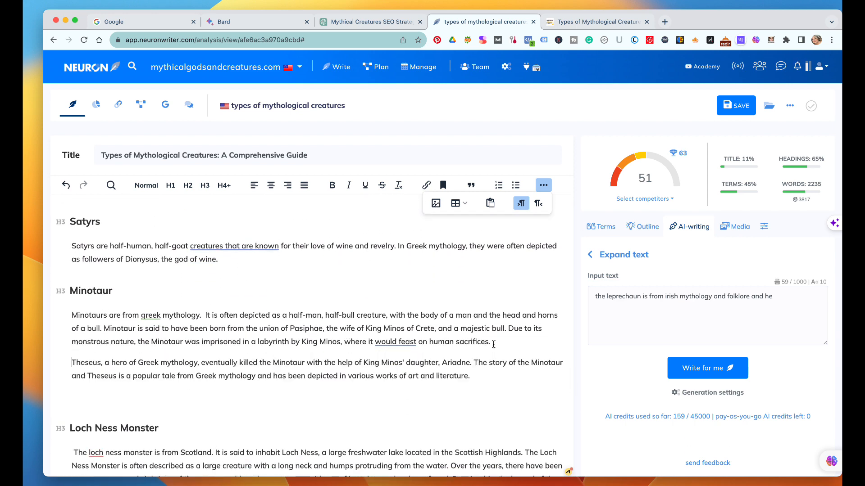
pyautogui.scroll(-5, 493, 344)
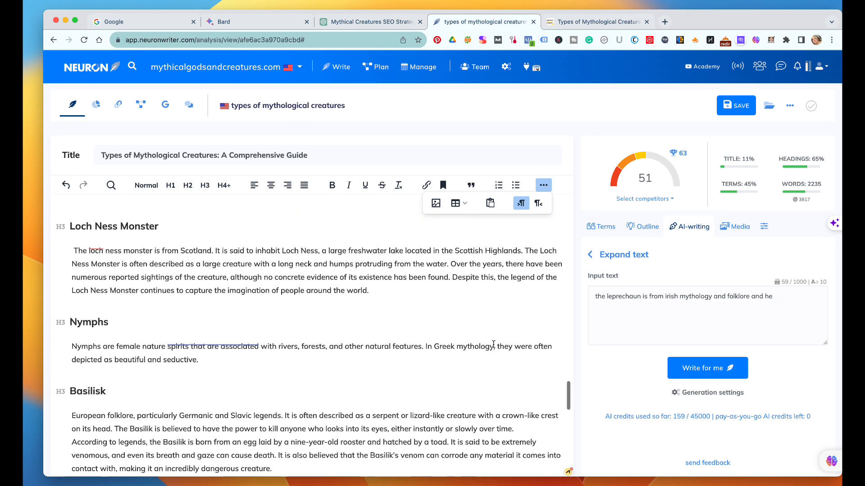
# - Split the Loch Ness Monster text before "Over the years" and the Basilisk text before "It is said to be extremely venomous"
pyautogui.click(450, 266)
pyautogui.press('Return')
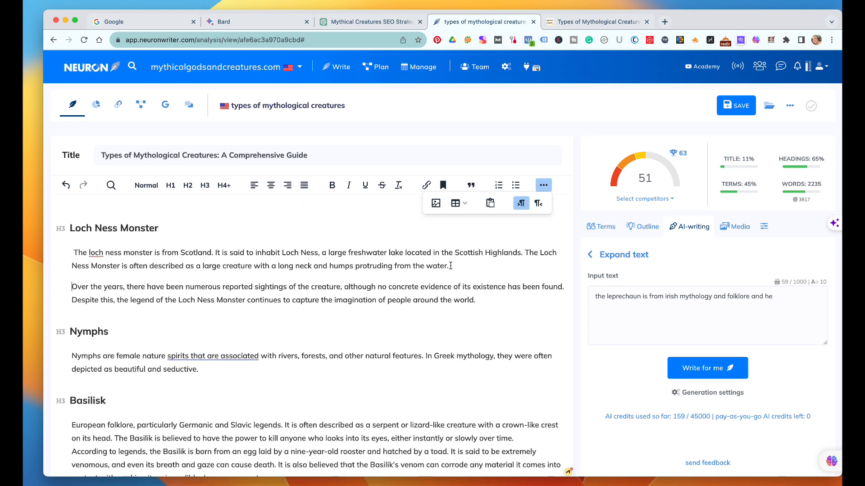
pyautogui.scroll(-5, 450, 266)
pyautogui.scroll(1, 454, 270)
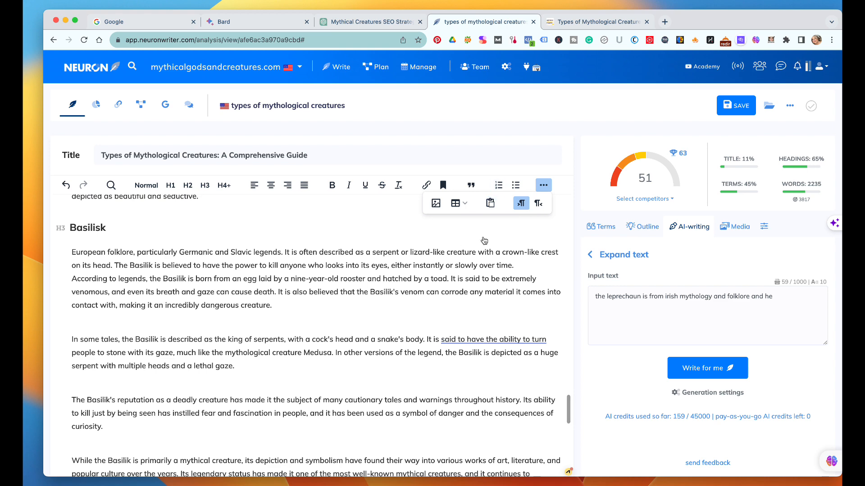
pyautogui.click(450, 278)
pyautogui.press('Return')
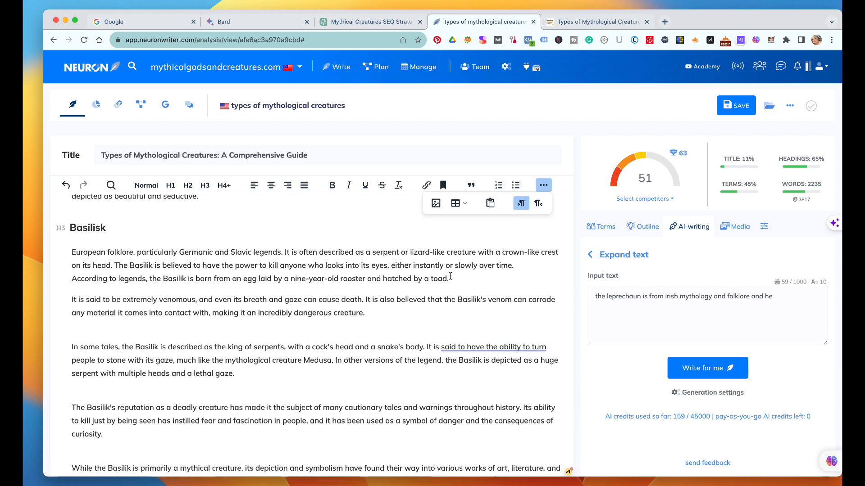
# - Split the opening Basilisk paragraph before the sentence beginning "The Basilik is believed to have the power"
pyautogui.scroll(-5, 451, 276)
pyautogui.scroll(-10, 450, 276)
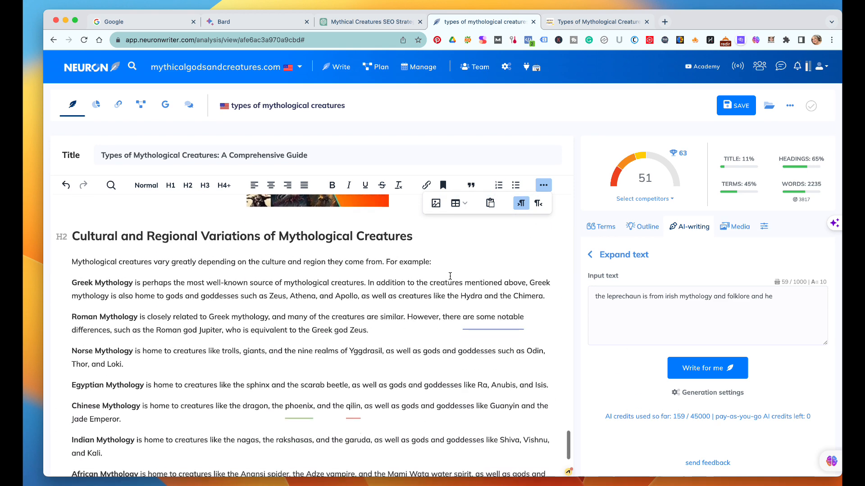
pyautogui.scroll(8, 450, 276)
pyautogui.scroll(8, 450, 276)
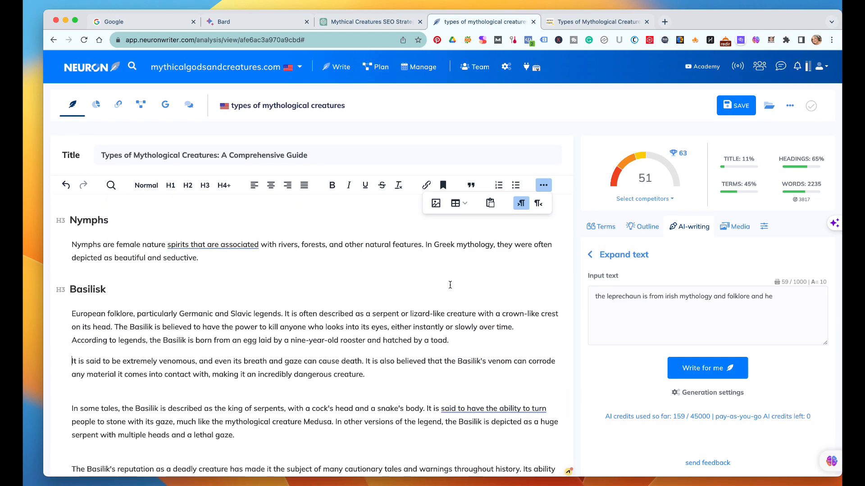
pyautogui.scroll(4, 450, 285)
pyautogui.scroll(-3, 450, 285)
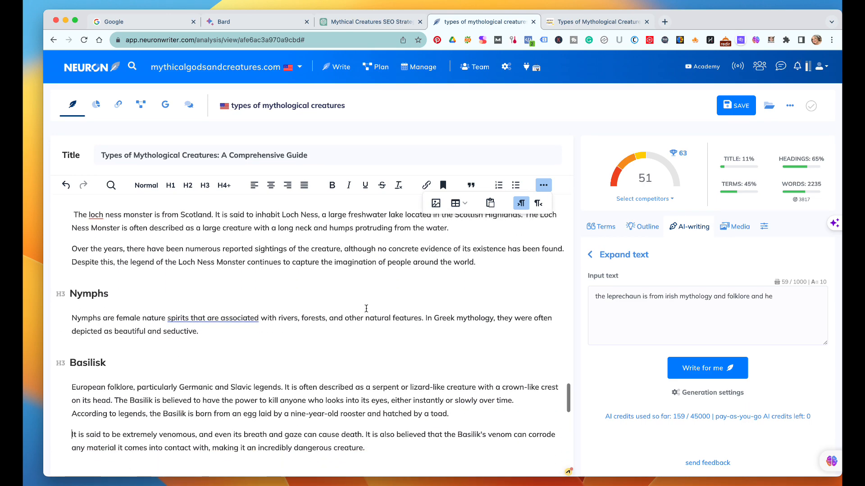
pyautogui.click(117, 398)
pyautogui.press('Return')
# - Start a new paragraph in the Leprechaun section at "According to legend, if you catch a leprechaun"
pyautogui.scroll(-3, 117, 398)
pyautogui.scroll(-2, 117, 398)
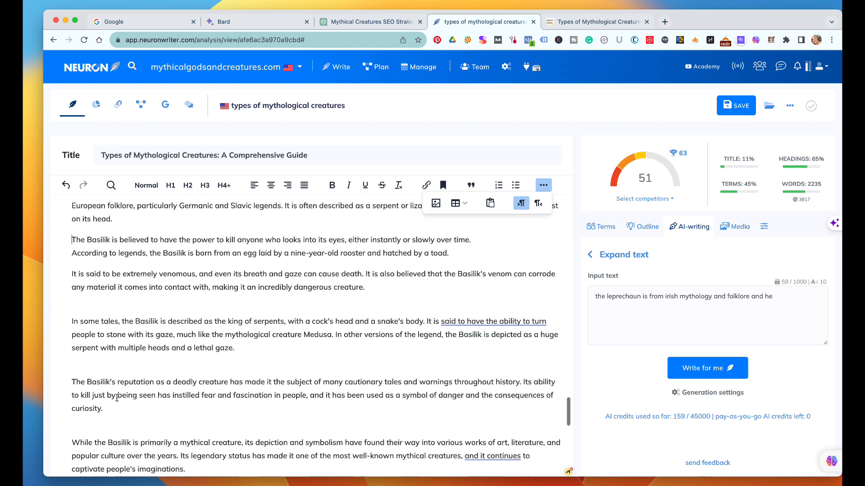
pyautogui.scroll(8, 116, 398)
pyautogui.scroll(6, 117, 398)
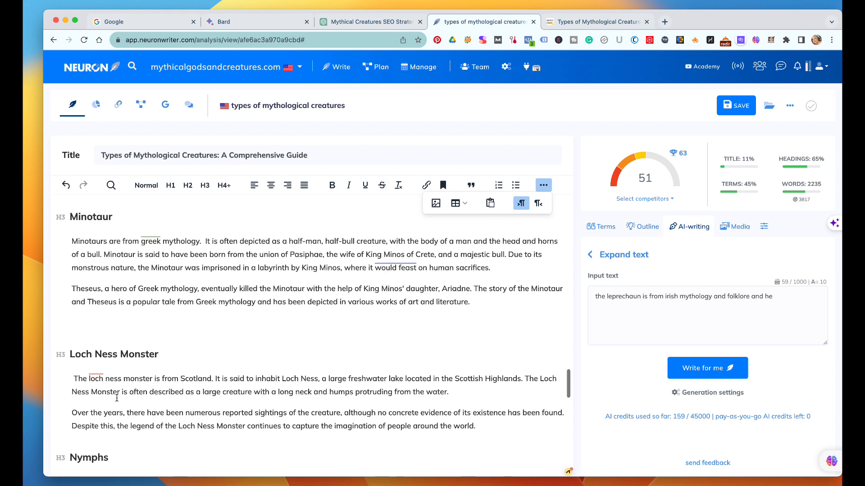
pyautogui.scroll(3, 116, 398)
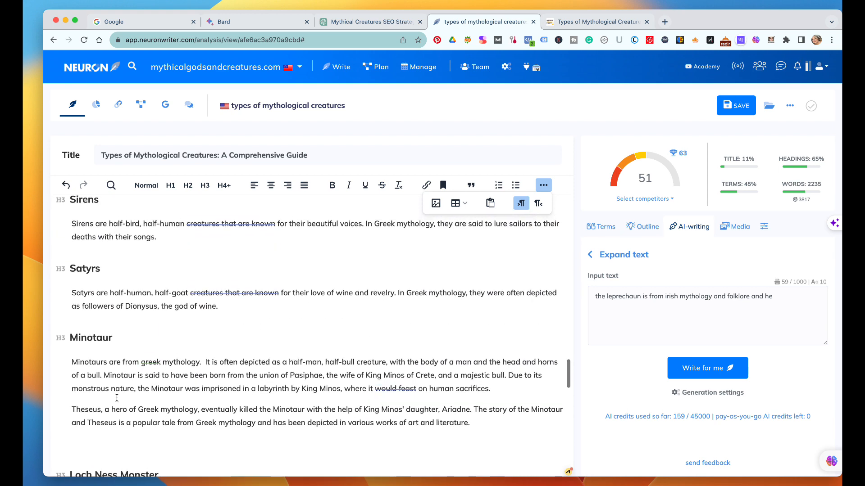
pyautogui.scroll(12, 116, 398)
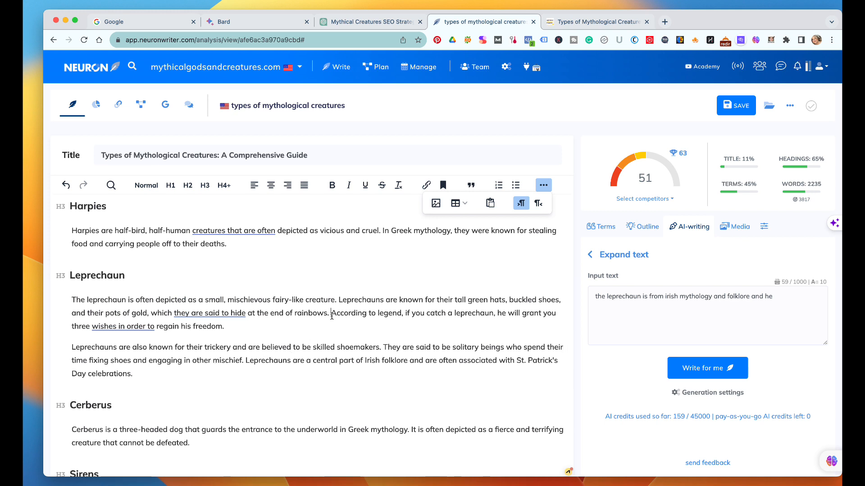
pyautogui.press('Return')
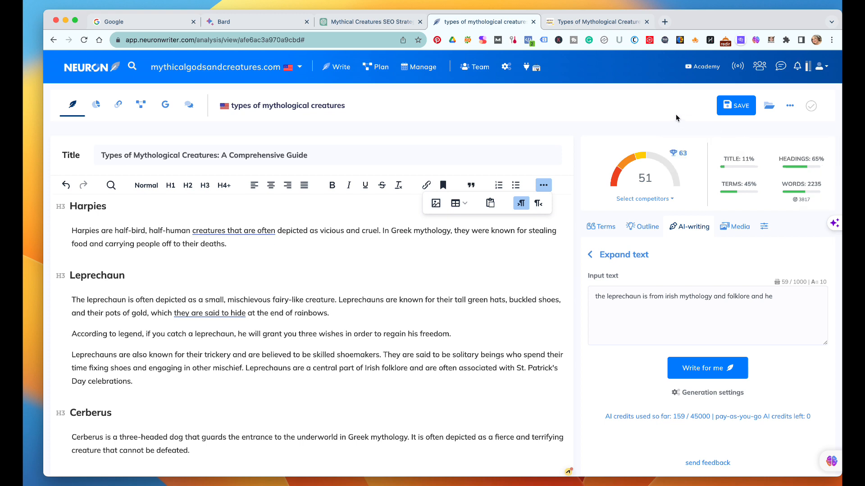
pyautogui.moveTo(652, 156)
pyautogui.moveTo(802, 199)
pyautogui.scroll(5, 305, 332)
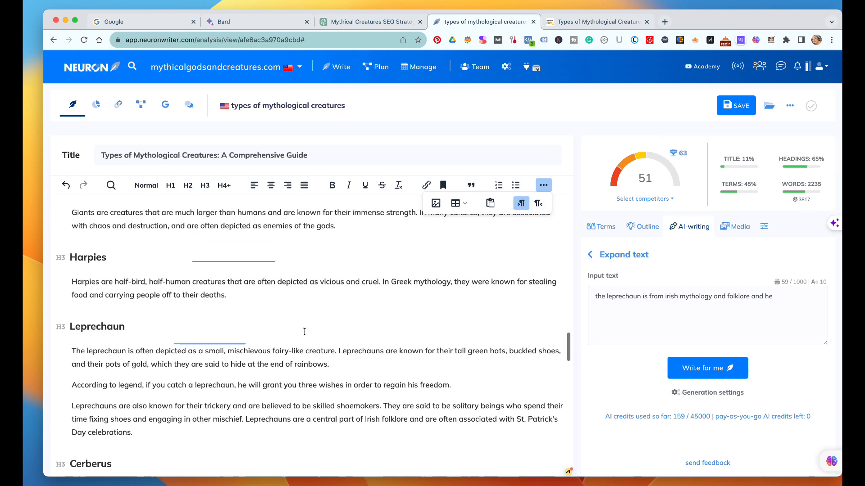
pyautogui.scroll(-8, 305, 332)
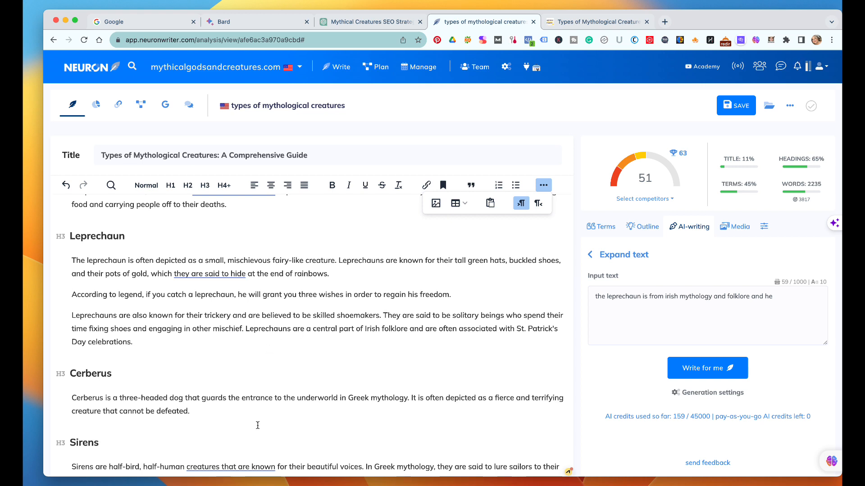
pyautogui.scroll(-1, 283, 415)
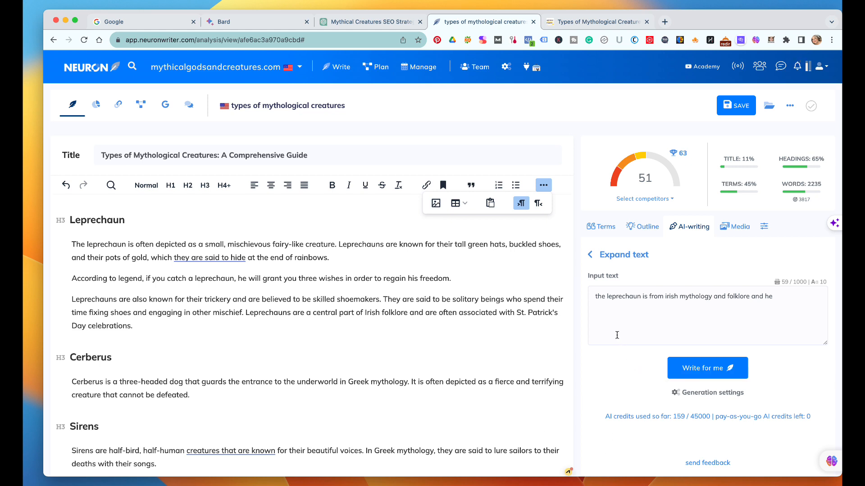
# - Exclude the extended terms "end of a rainbow" and "gold at the end" from the article's term suggestions
pyautogui.click(601, 227)
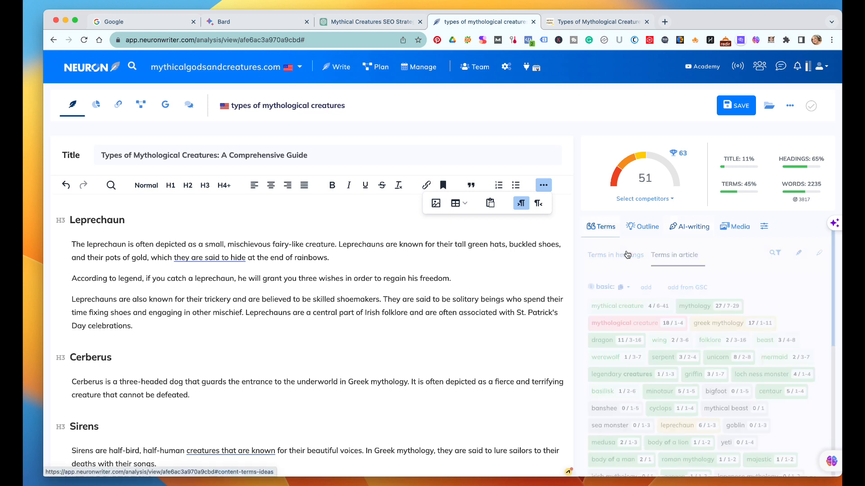
pyautogui.scroll(-5, 665, 349)
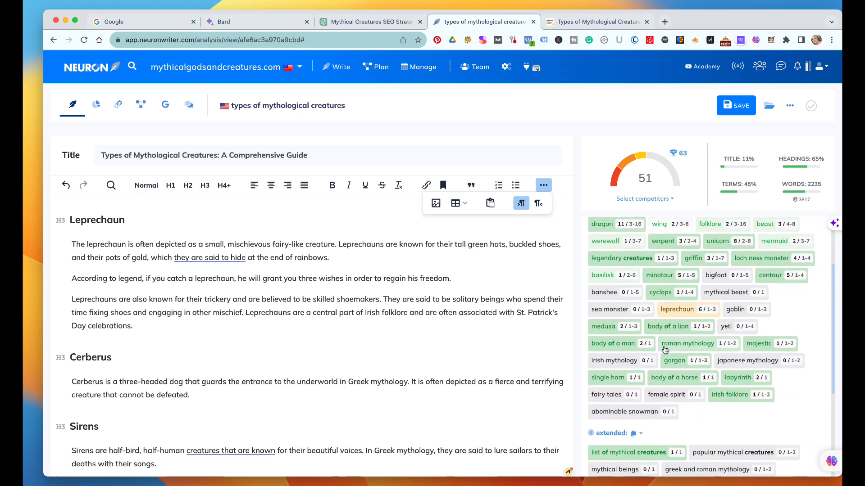
pyautogui.scroll(-12, 669, 309)
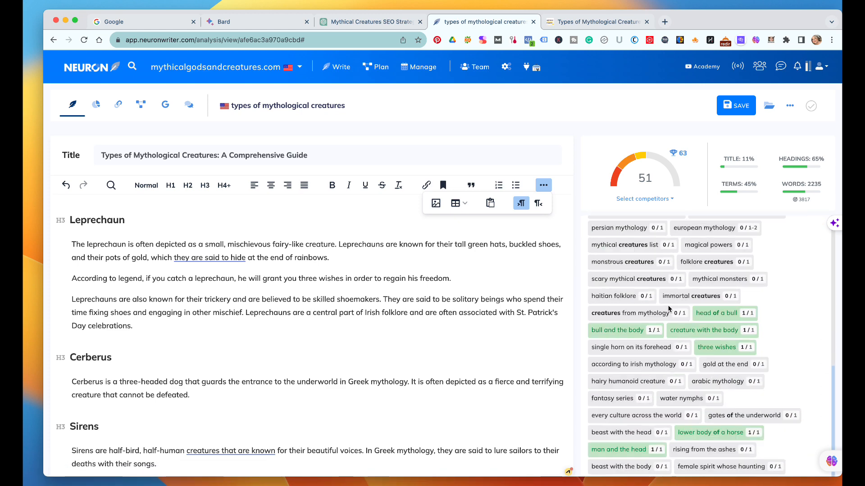
pyautogui.scroll(-3, 669, 309)
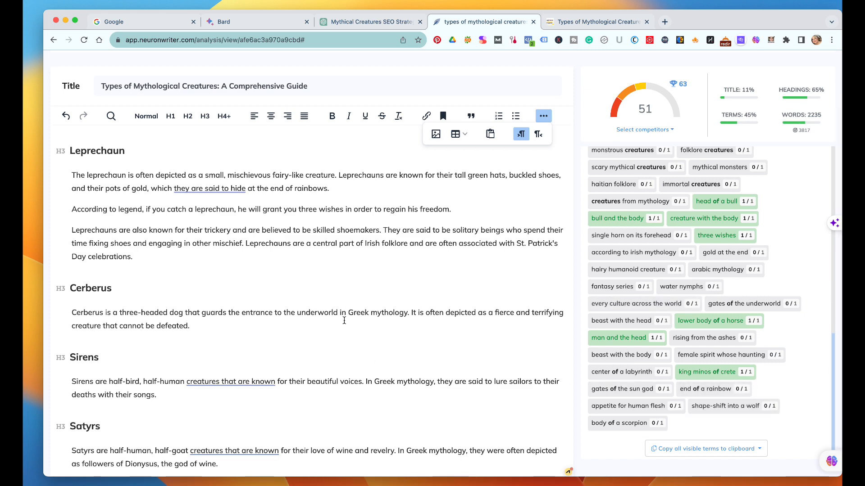
pyautogui.scroll(1, 344, 320)
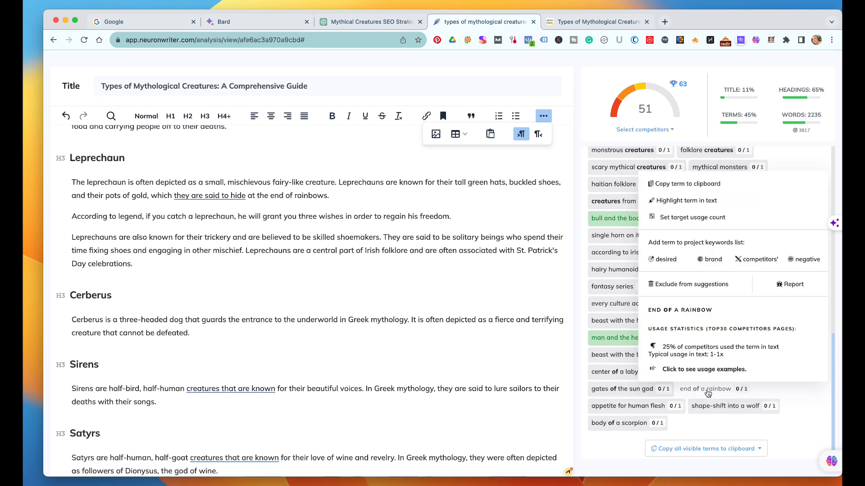
pyautogui.click(723, 381)
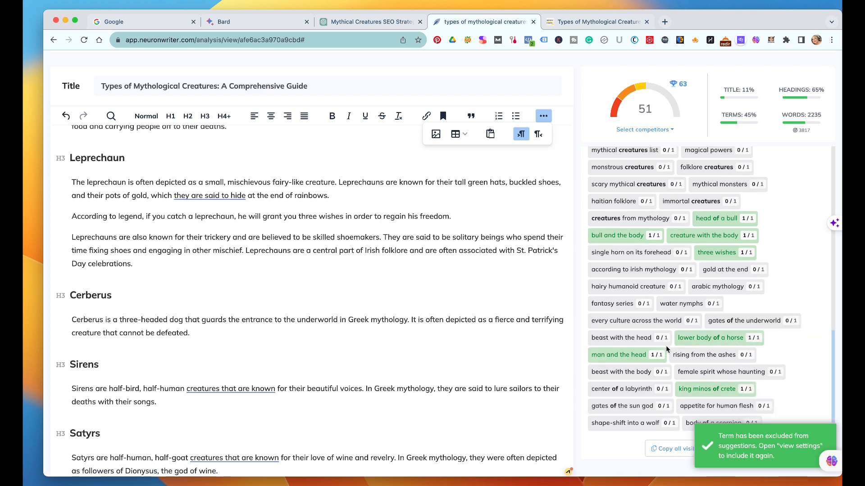
pyautogui.moveTo(725, 269)
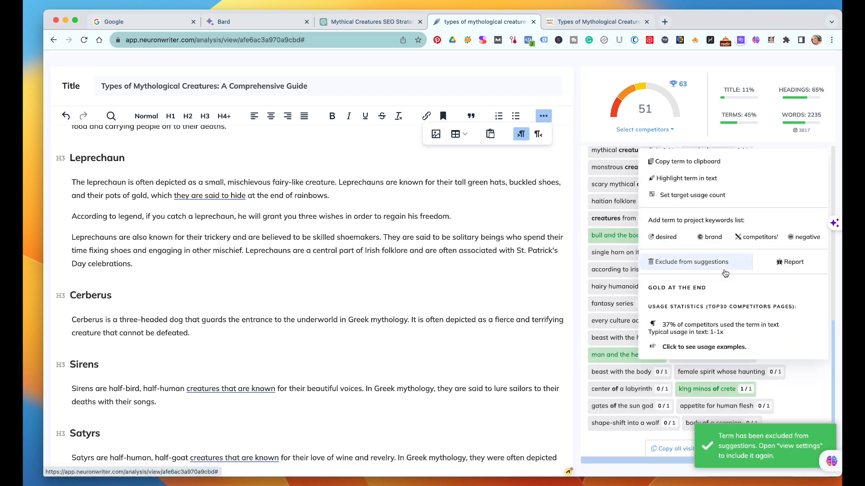
pyautogui.click(692, 262)
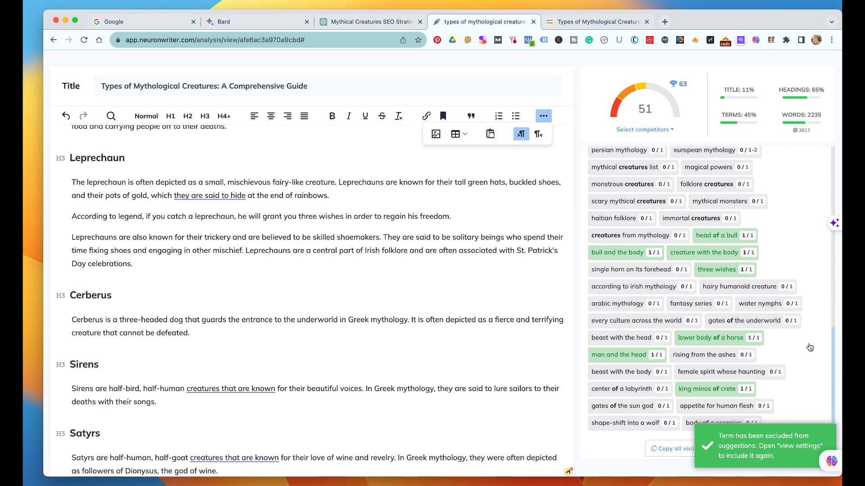
# - Exclude the basic term "mythical beast" from the article's term suggestions
pyautogui.scroll(10, 783, 352)
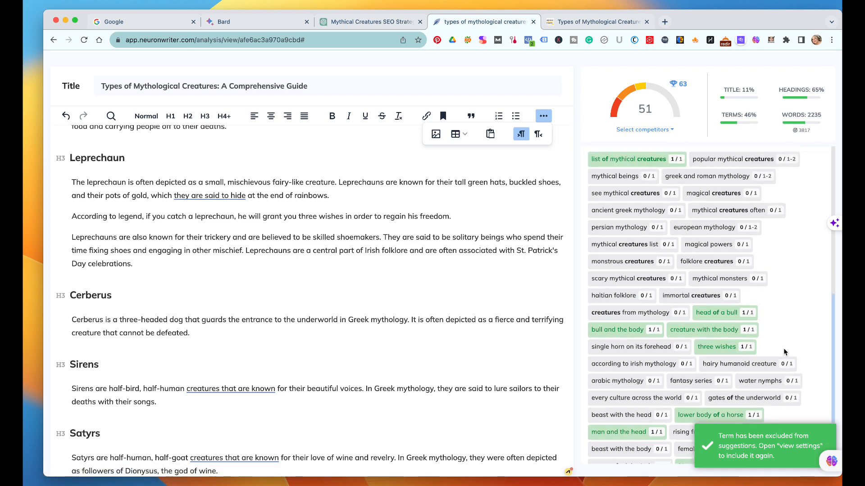
pyautogui.scroll(3, 783, 348)
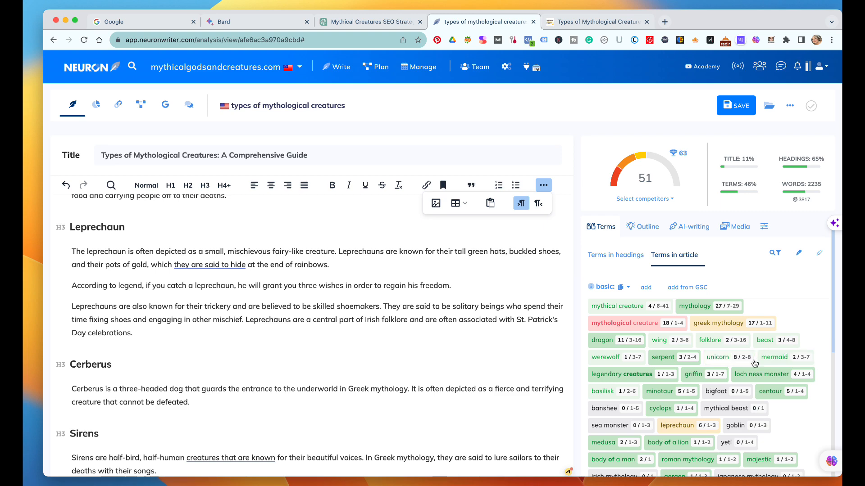
pyautogui.scroll(-4, 755, 363)
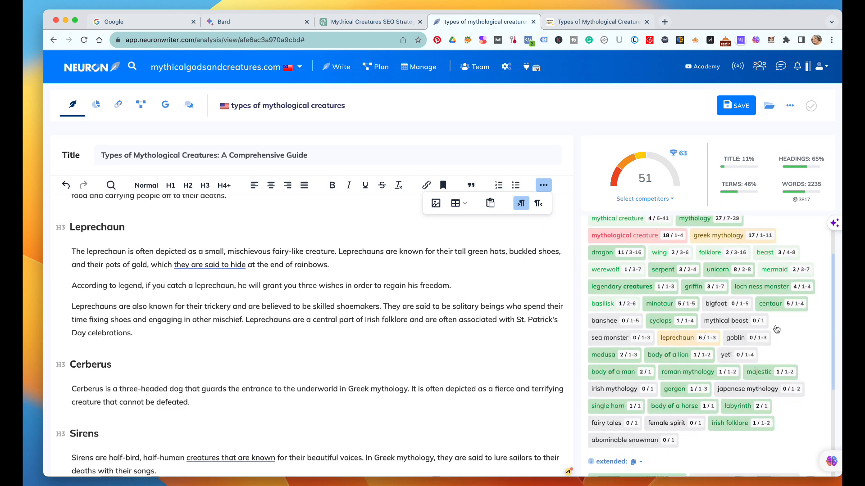
pyautogui.scroll(-2, 795, 338)
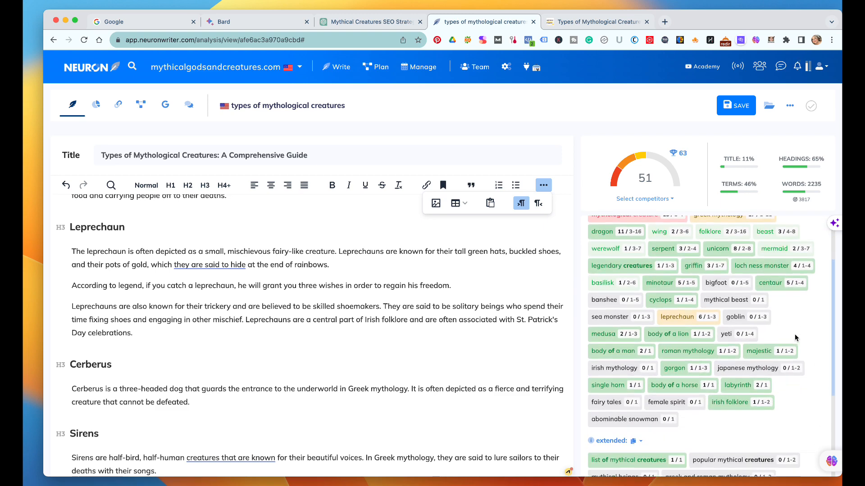
pyautogui.click(741, 294)
pyautogui.click(737, 331)
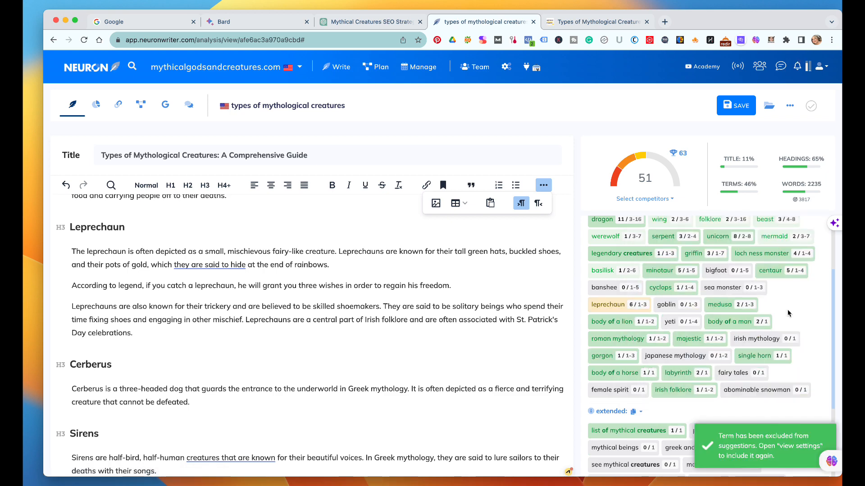
# - Copy the suggested term "banshee" into a new paragraph after the Cerberus text and capitalise it as "Banshee"
pyautogui.click(607, 290)
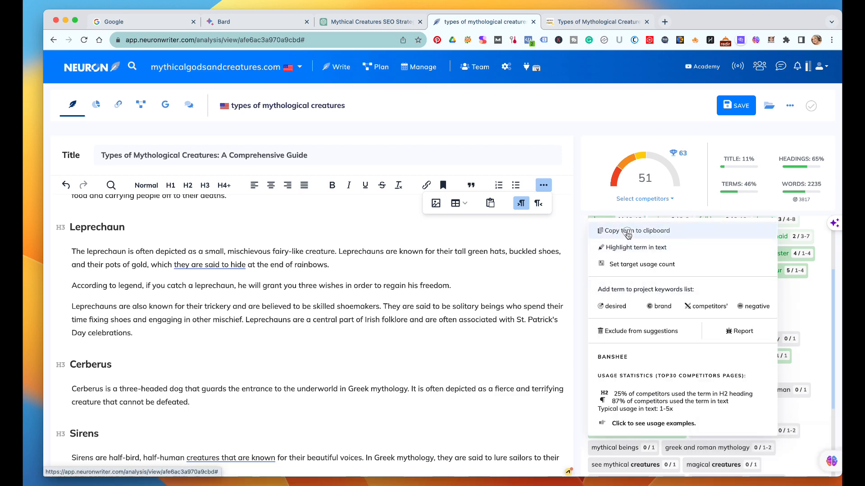
pyautogui.click(601, 227)
pyautogui.click(201, 404)
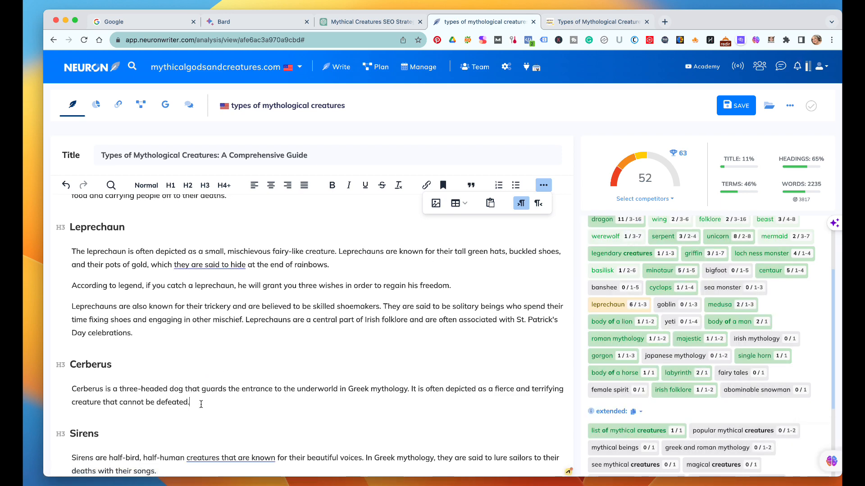
pyautogui.press('Return')
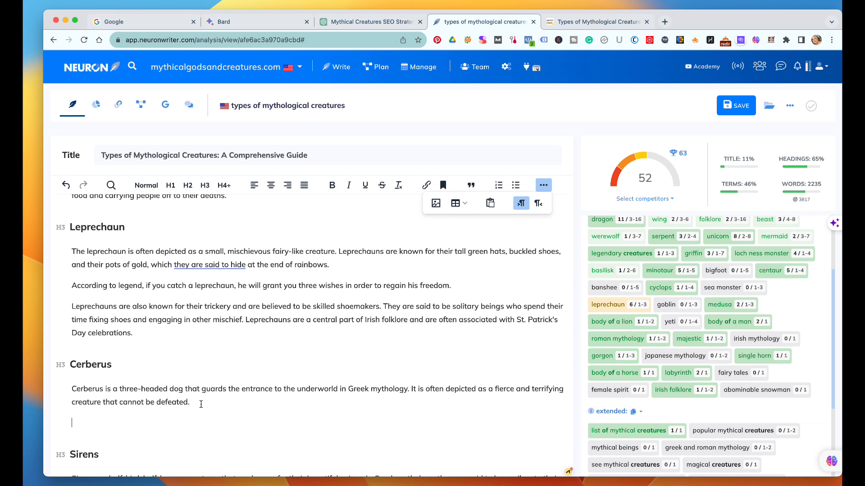
pyautogui.press('super+v')
pyautogui.click(76, 424)
pyautogui.press('BackSpace')
pyautogui.write('B')
# - Format "Banshee" as an H3 heading and add an empty paragraph beneath it
pyautogui.doubleClick(102, 424)
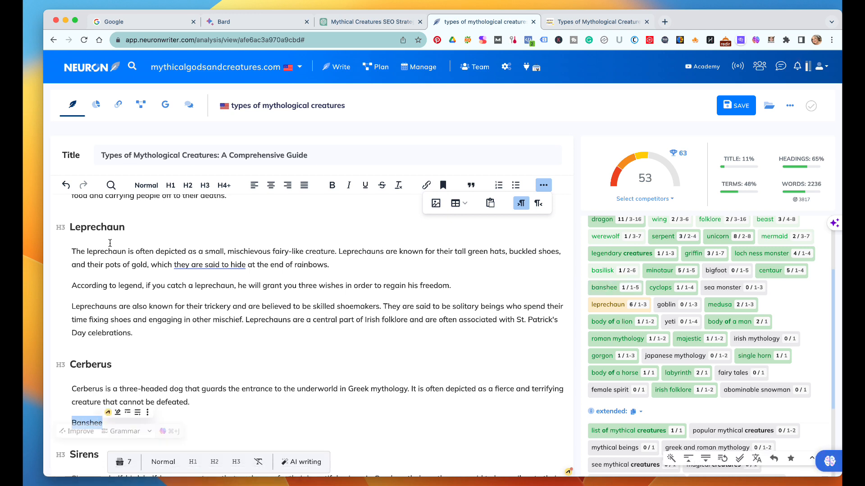
pyautogui.click(205, 185)
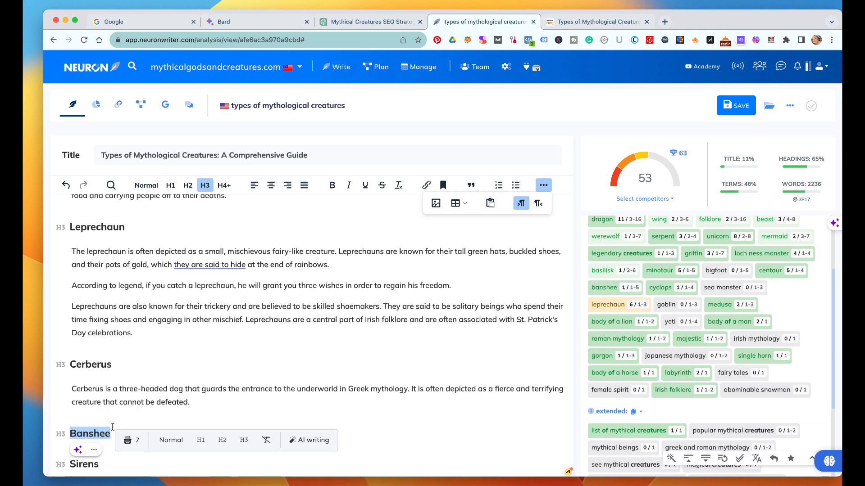
pyautogui.click(112, 429)
pyautogui.press('Return')
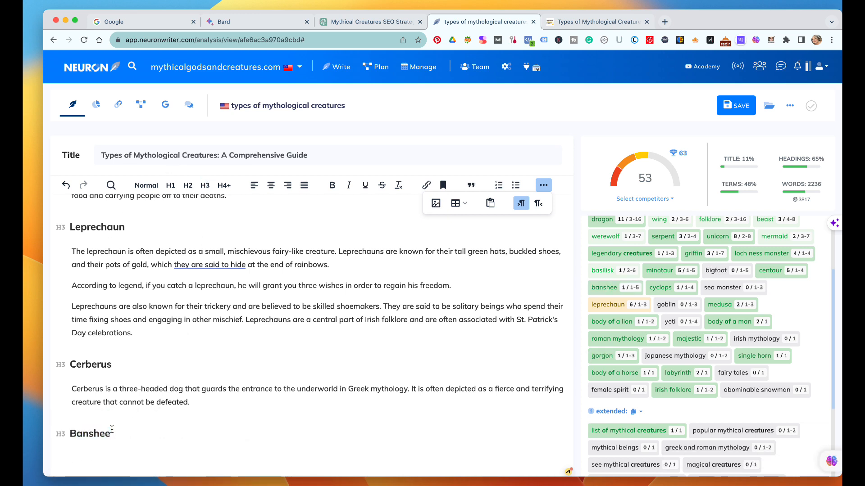
pyautogui.scroll(3, 581, 250)
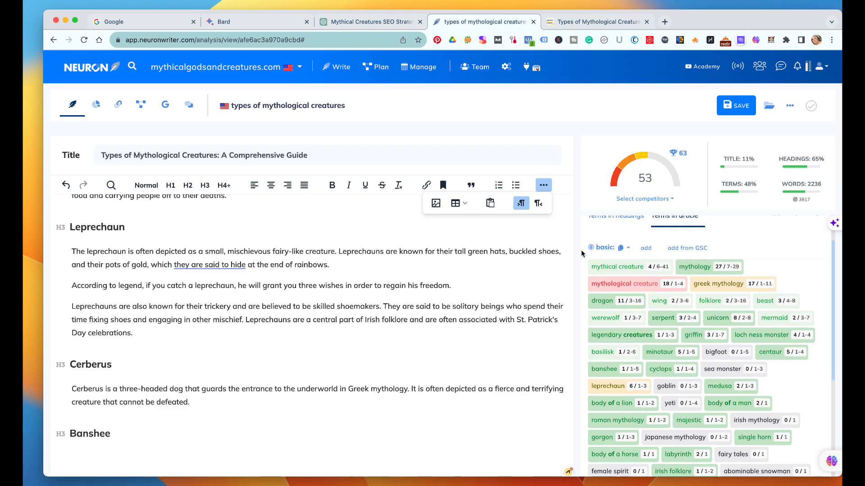
pyautogui.scroll(2, 634, 342)
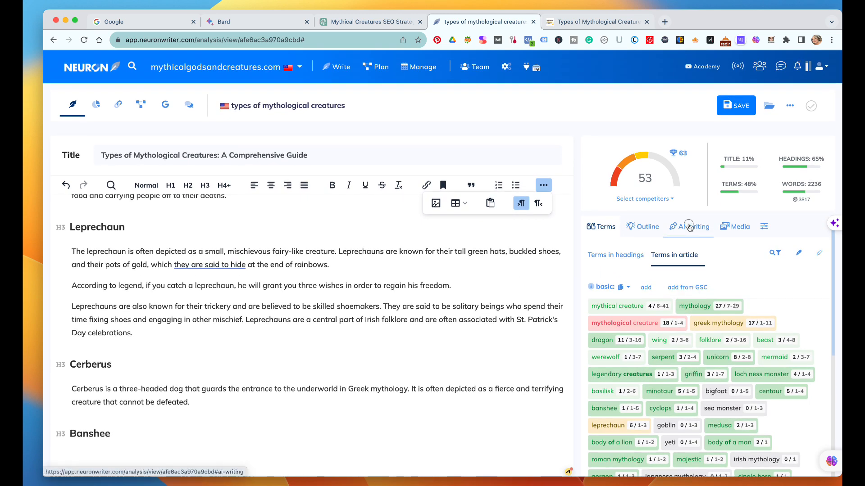
# - Generate the Banshee section text with AI Expand text from the input "The Banchee is a mythical creature from"
pyautogui.click(689, 227)
pyautogui.moveTo(772, 297); pyautogui.dragTo(577, 303)
pyautogui.write('The ')
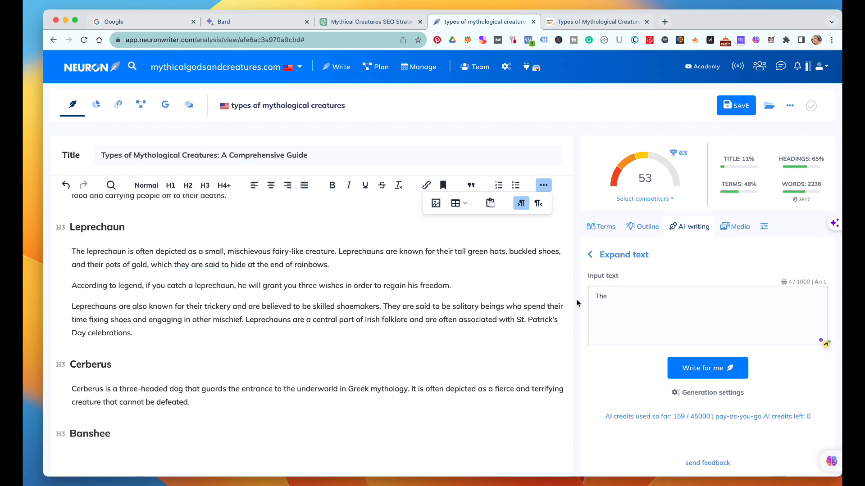
pyautogui.write('Banchee is a mythi')
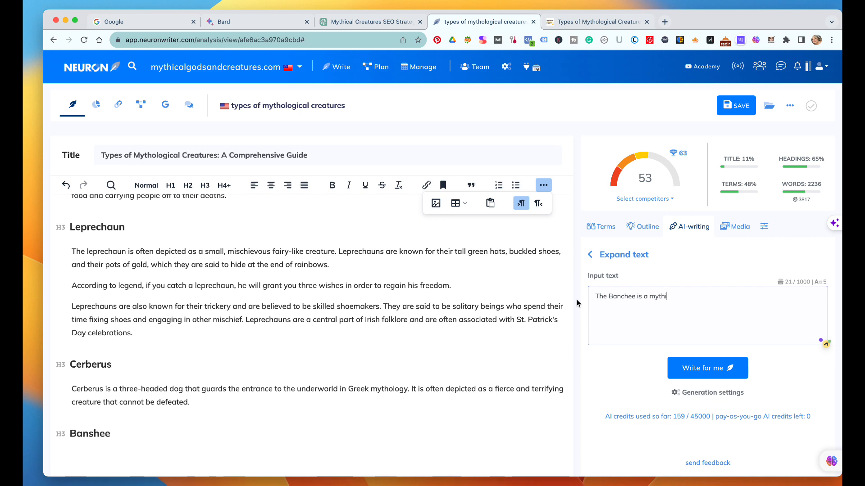
pyautogui.write('cal creatr')
pyautogui.press('BackSpace')
pyautogui.write('ore')
pyautogui.press('BackSpace')
pyautogui.press('BackSpace')
pyautogui.write('ure from')
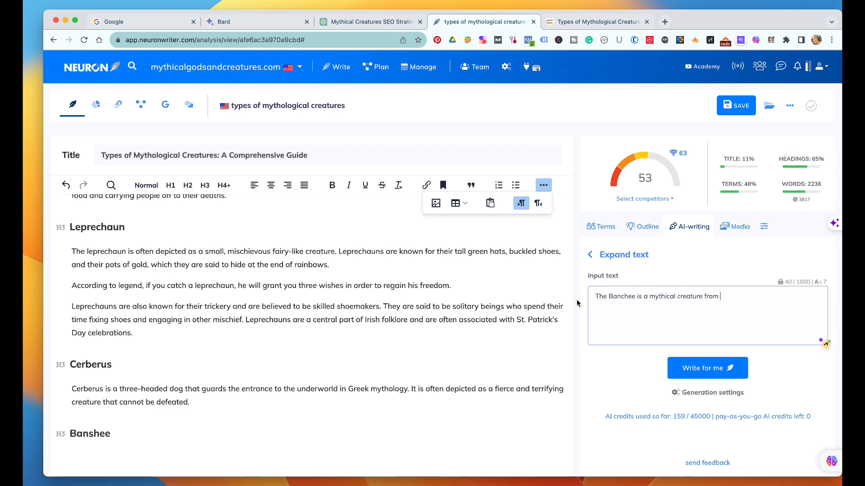
pyautogui.click(698, 368)
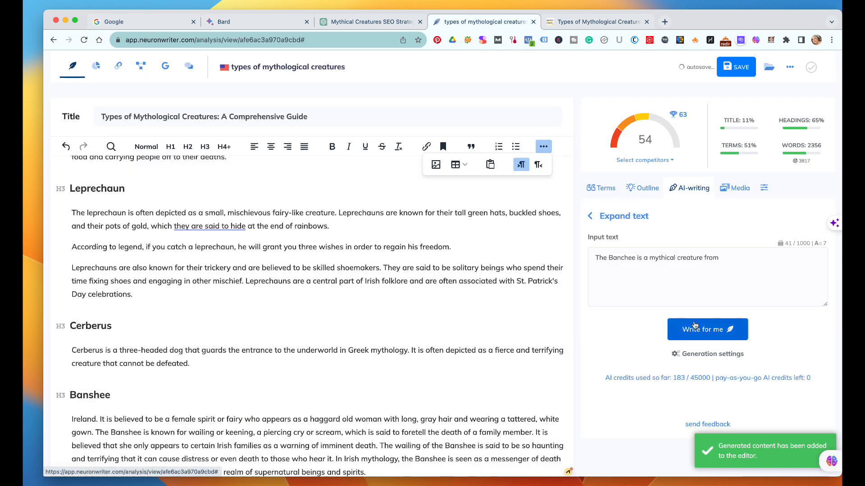
# - Insert "The Banchee is from" before "Ireland" at the start of the generated Banshee text
pyautogui.scroll(-3, 676, 318)
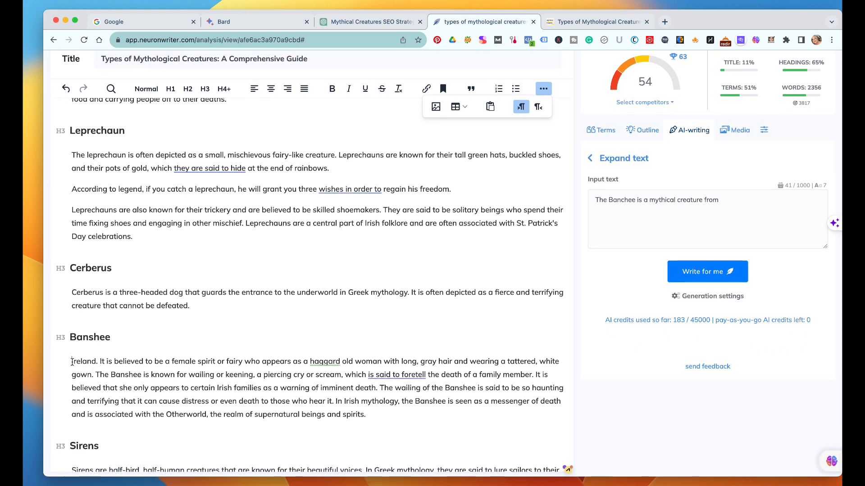
pyautogui.click(72, 362)
pyautogui.write('The Banchee ')
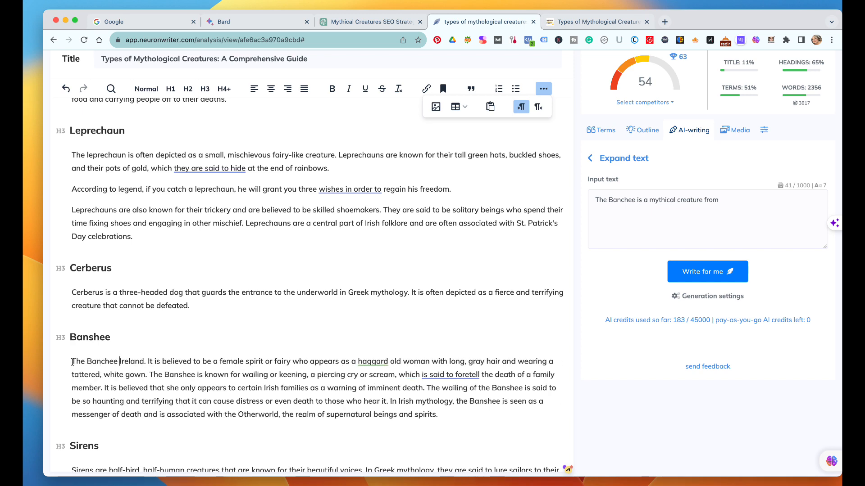
pyautogui.write('is from')
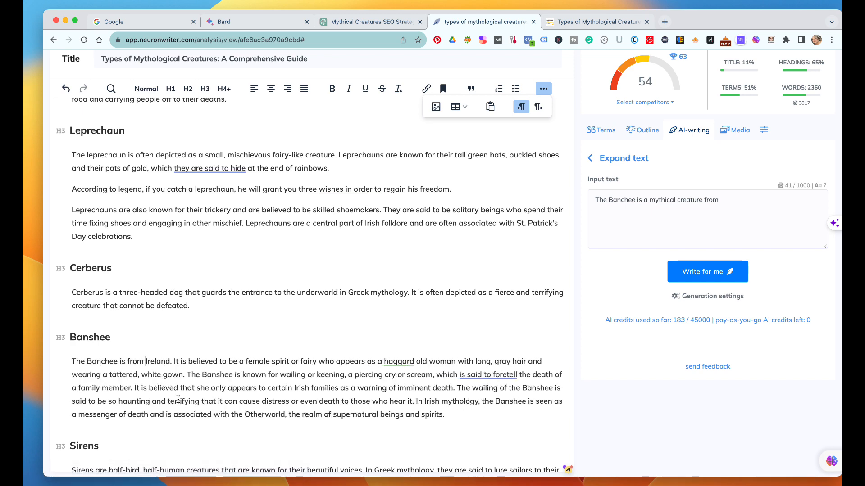
# - Review the article's term suggestions and split the Banshee text into a new paragraph before "The wailing of the Banshee"
pyautogui.scroll(-5, 178, 400)
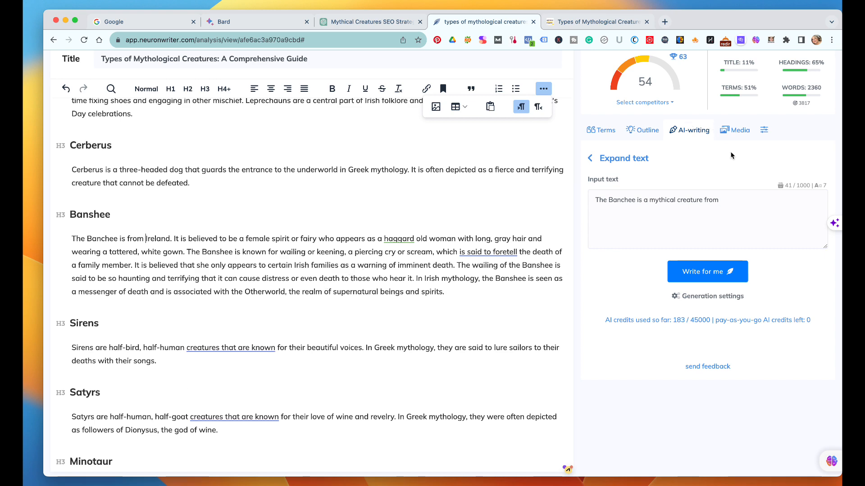
pyautogui.scroll(3, 616, 224)
pyautogui.click(615, 224)
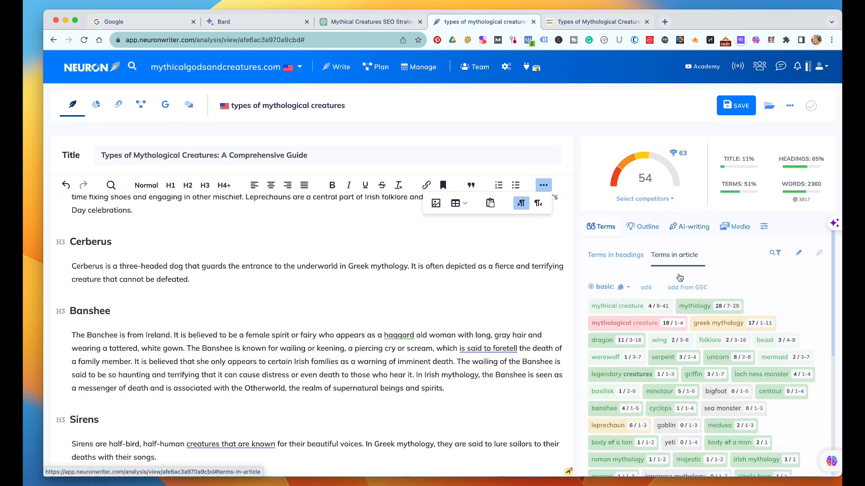
pyautogui.scroll(-5, 681, 279)
pyautogui.scroll(-2, 680, 279)
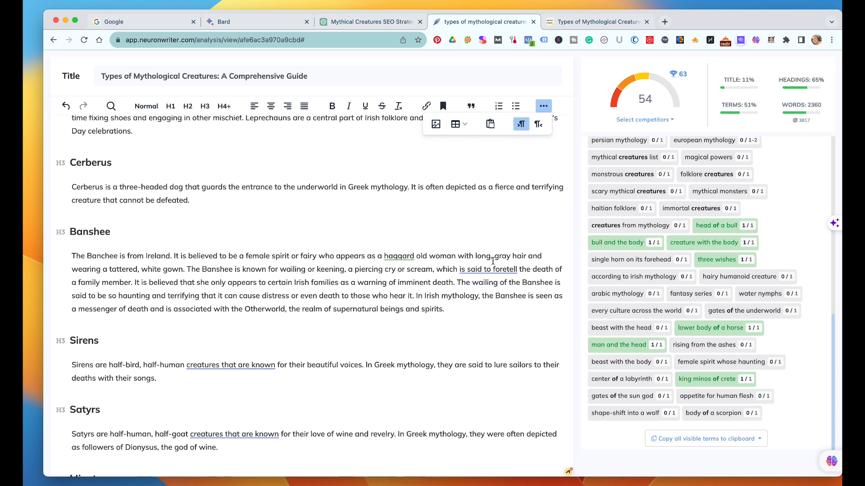
pyautogui.press('Return')
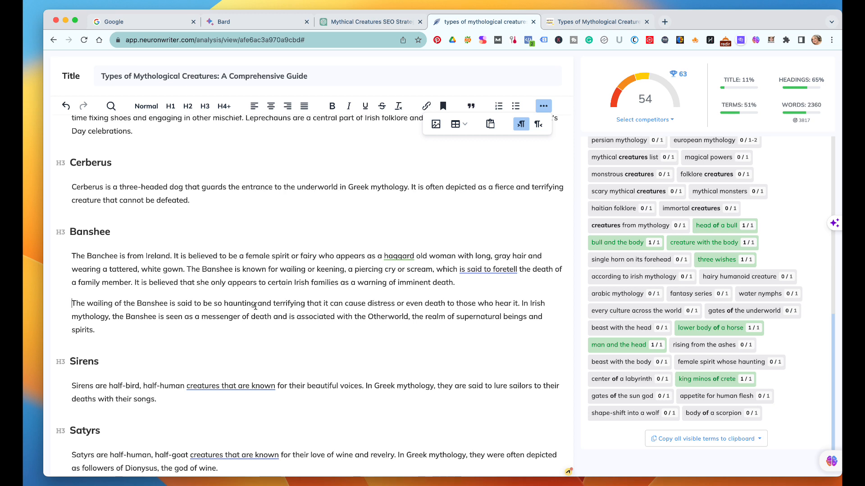
# - Insert "whose haunting" after "female spirit" in the first Banshee paragraph to work in the suggested term
pyautogui.click(168, 304)
pyautogui.write('wo')
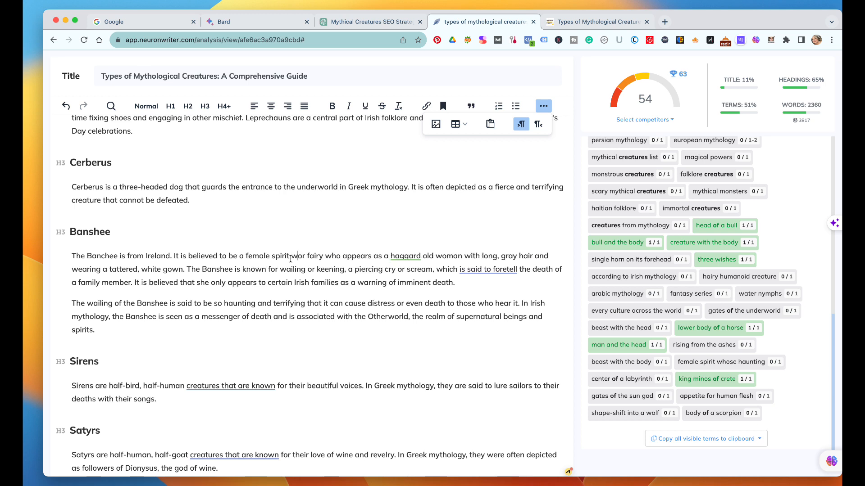
pyautogui.press('BackSpace')
pyautogui.press('BackSpace')
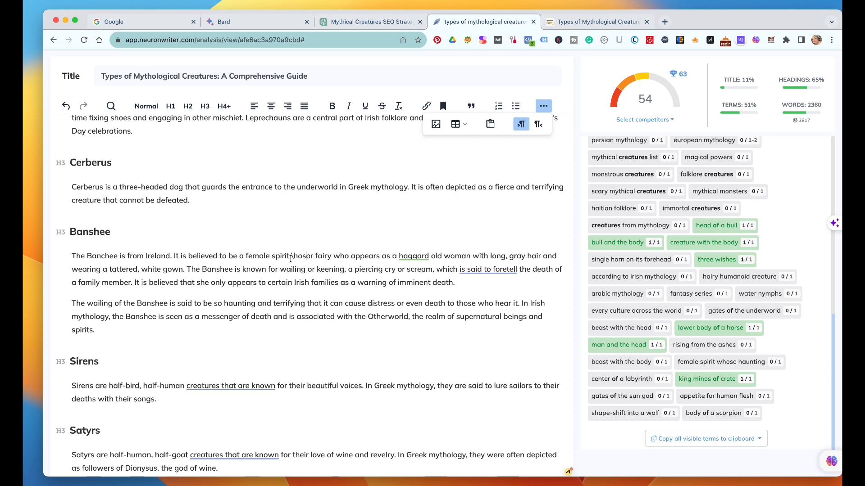
pyautogui.press('BackSpace')
pyautogui.write('s ')
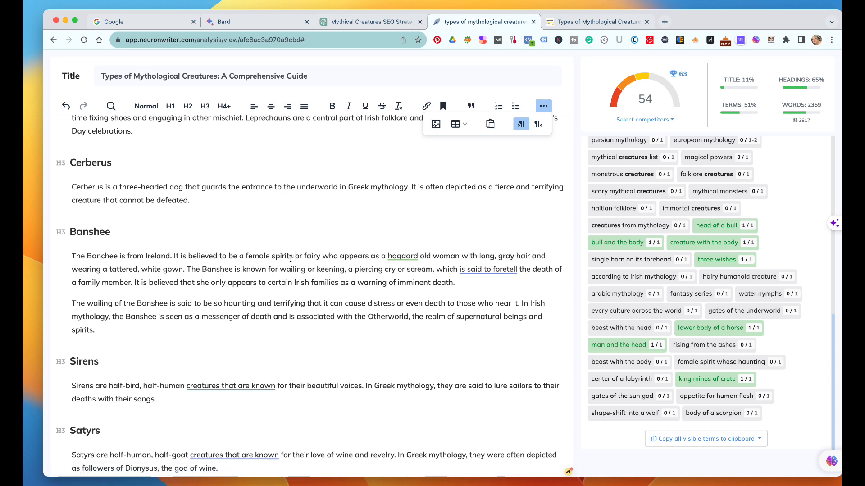
pyautogui.write('whose haun')
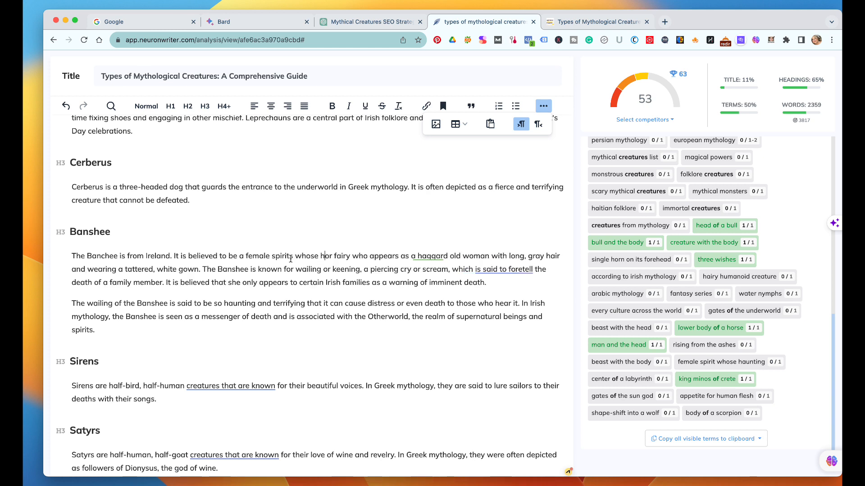
pyautogui.write('tig')
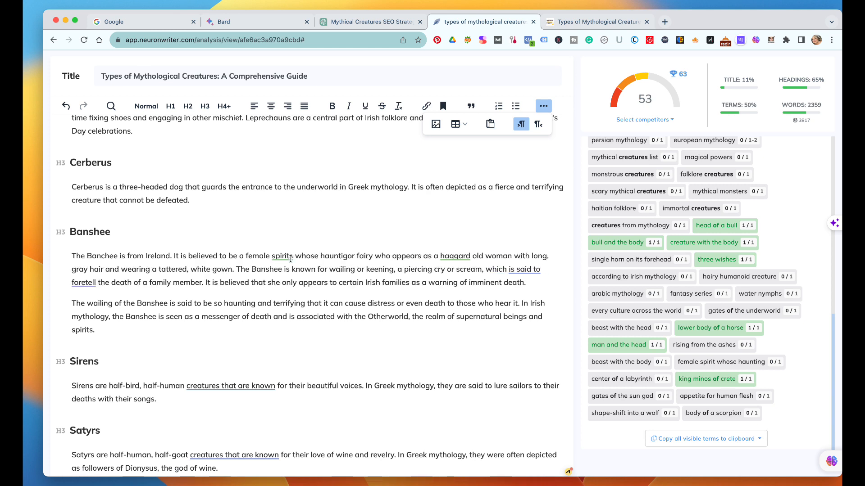
pyautogui.press('BackSpace')
pyautogui.write('ng')
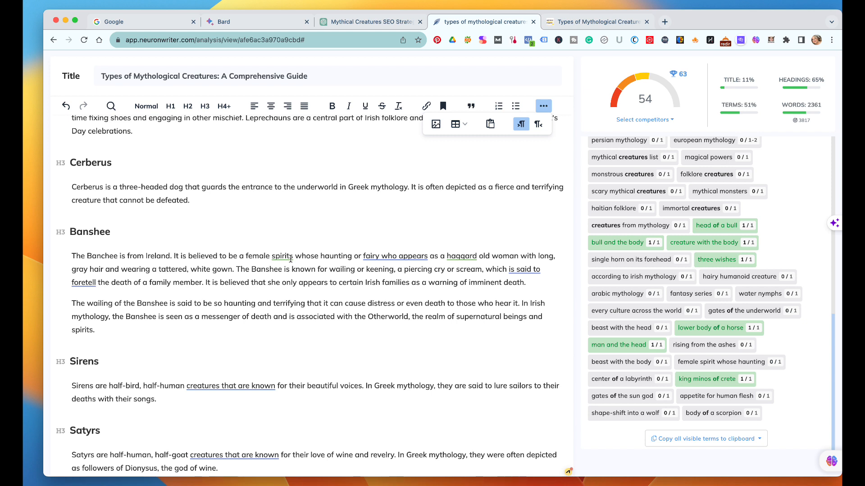
pyautogui.click(293, 256)
pyautogui.press('BackSpace')
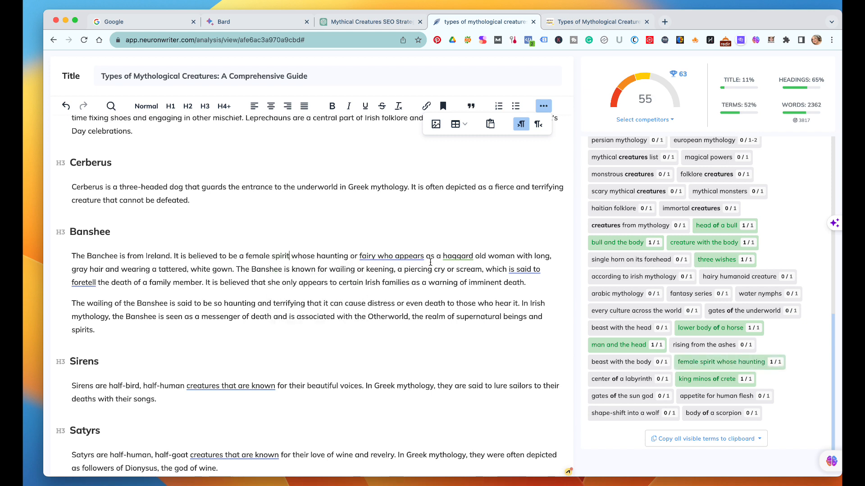
# - Replace "or fairy" with "and" before "who appears" in the first Banshee paragraph and save the article
pyautogui.click(377, 257)
pyautogui.press('BackSpace')
pyautogui.press('BackSpace')
pyautogui.press('BackSpace')
pyautogui.press('BackSpace')
pyautogui.press('BackSpace')
pyautogui.press('BackSpace')
pyautogui.press('BackSpace')
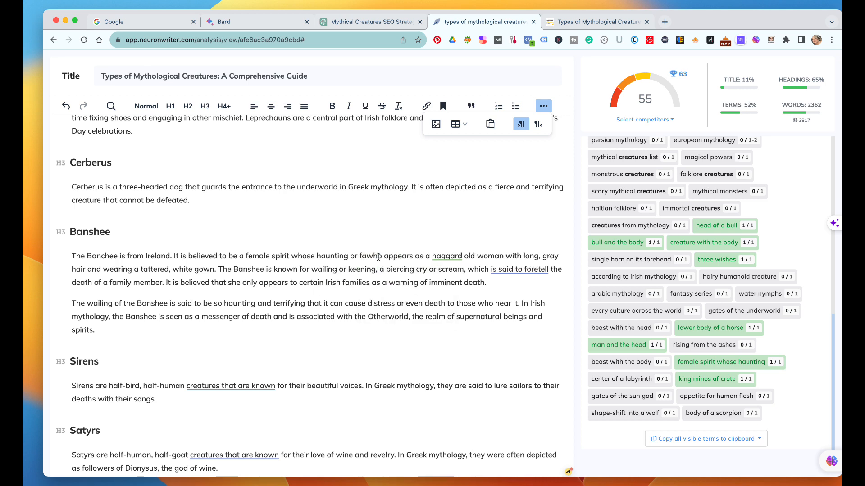
pyautogui.press('BackSpace')
pyautogui.press('BackSpace')
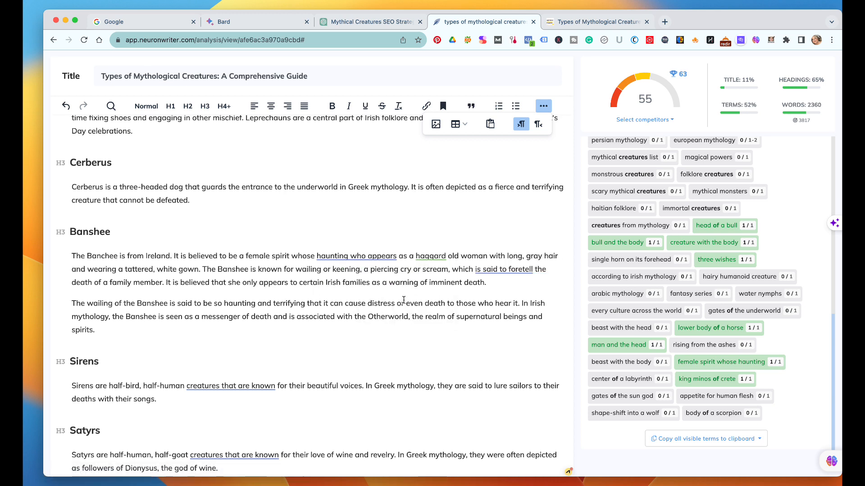
pyautogui.write('and')
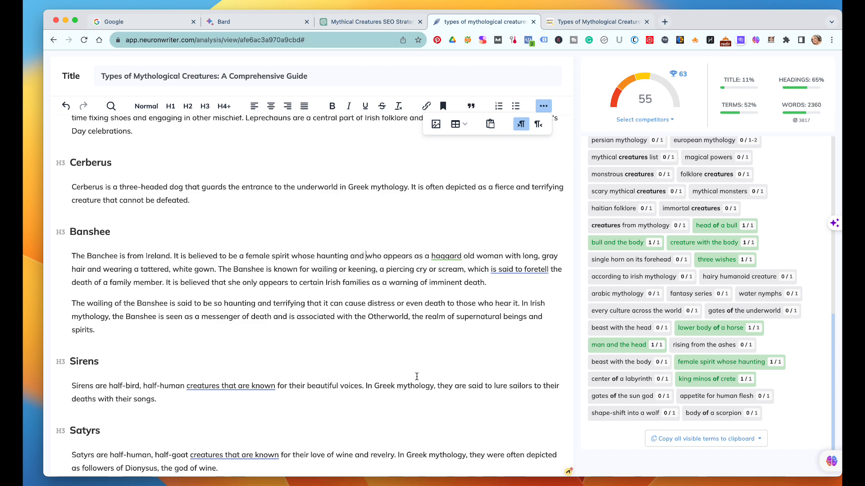
pyautogui.scroll(10, 724, 138)
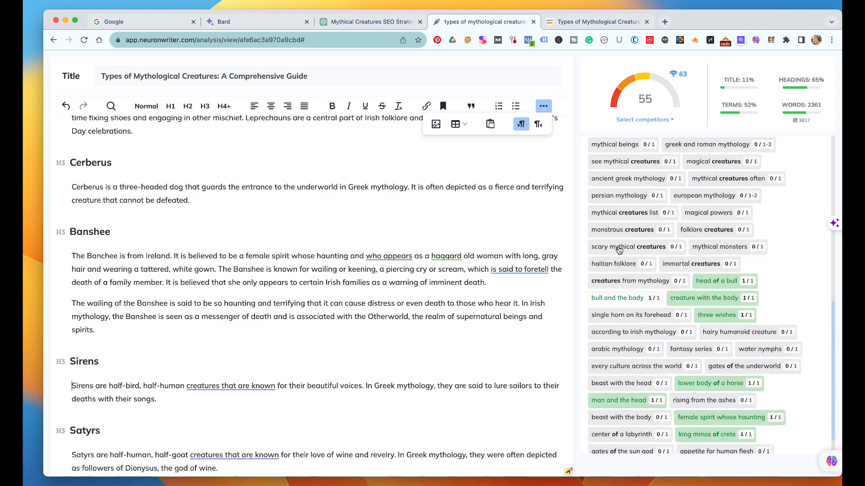
pyautogui.click(735, 111)
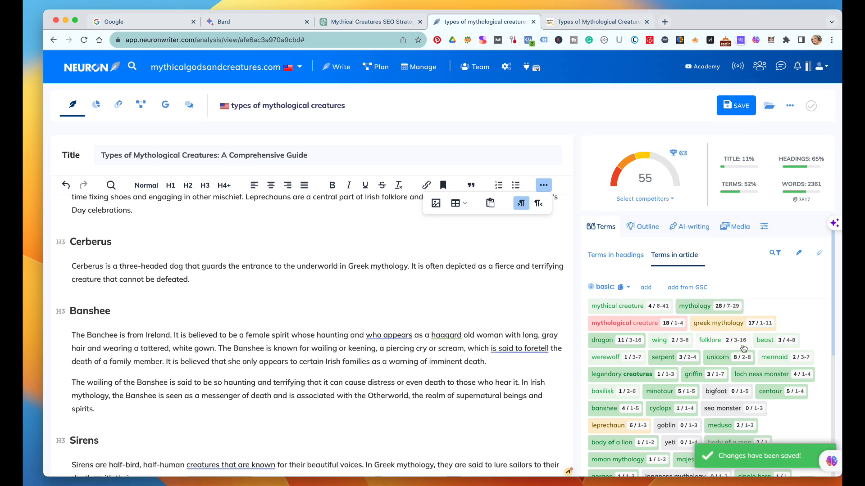
# - Try to open the extended term "every culture across the world", reload the crashed page and save the article again
pyautogui.scroll(-10, 743, 348)
pyautogui.scroll(-8, 743, 348)
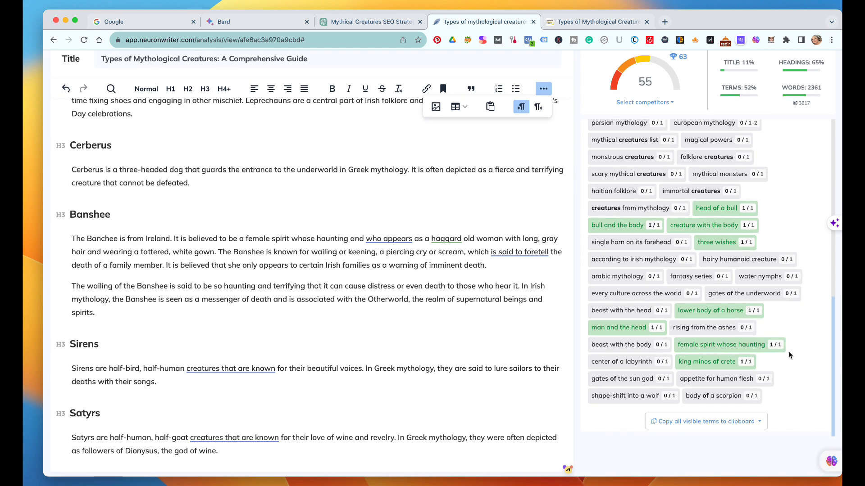
pyautogui.scroll(2, 791, 344)
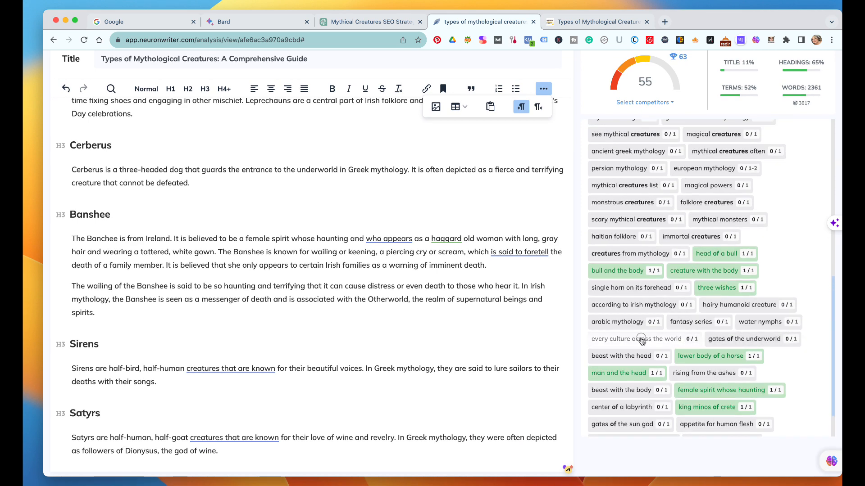
pyautogui.click(650, 339)
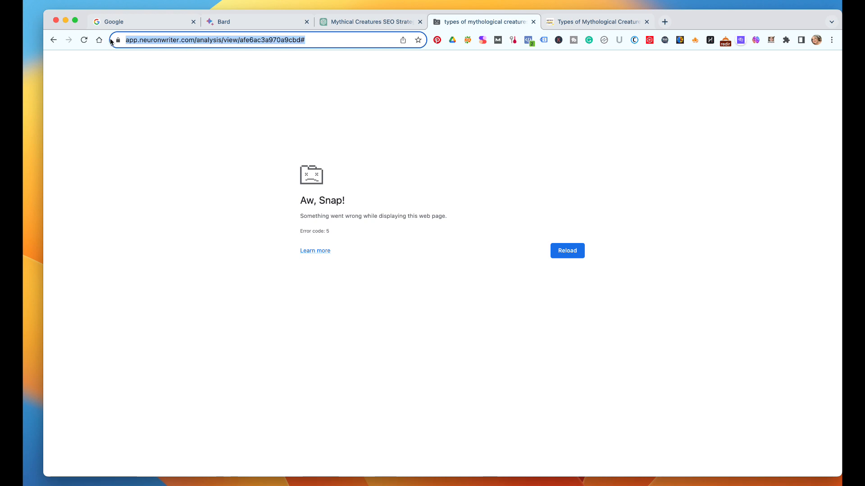
pyautogui.click(84, 39)
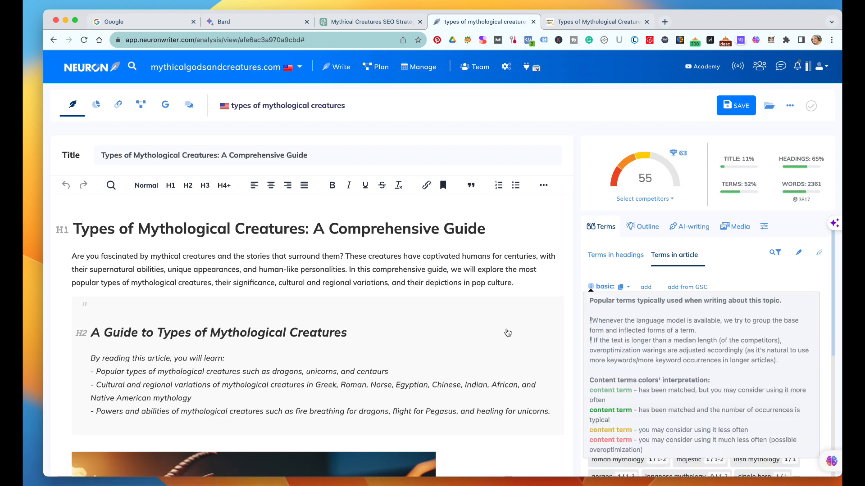
pyautogui.scroll(-5, 507, 332)
pyautogui.scroll(3, 504, 330)
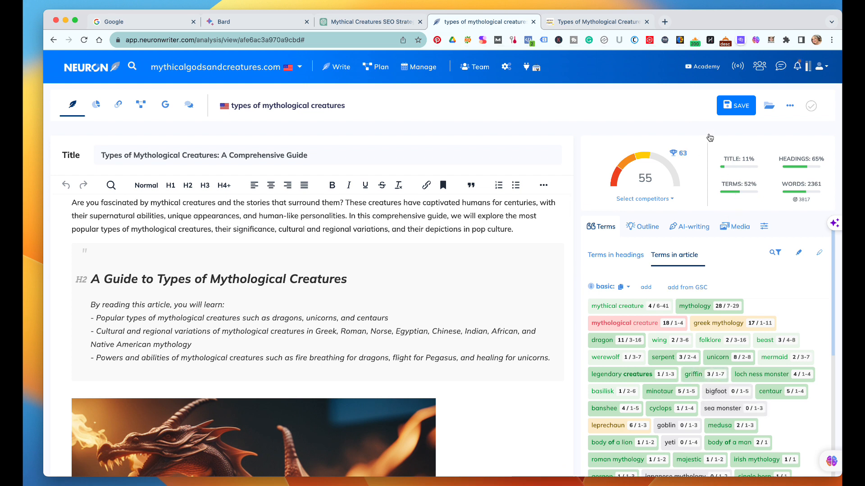
pyautogui.click(731, 107)
# - Exclude the extended terms "every culture across the world" and "gates of the underworld" from the article's term suggestions
pyautogui.scroll(-15, 698, 275)
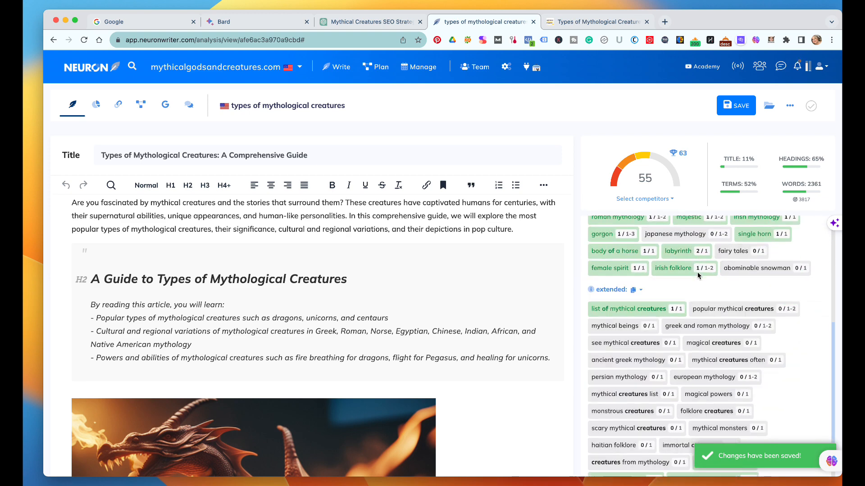
pyautogui.scroll(-2, 698, 276)
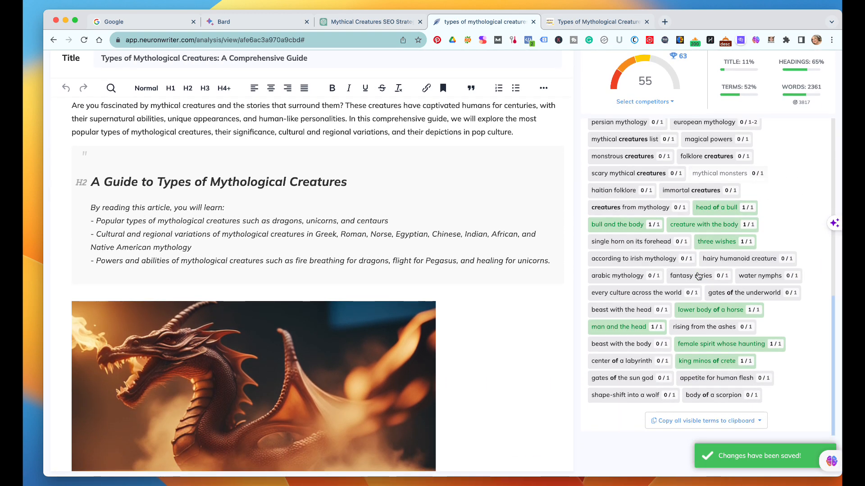
pyautogui.scroll(2, 699, 275)
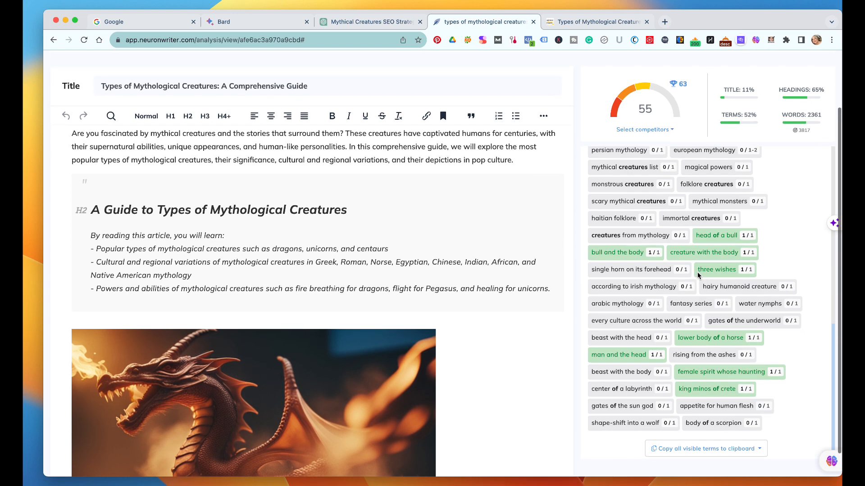
pyautogui.click(659, 320)
pyautogui.click(649, 262)
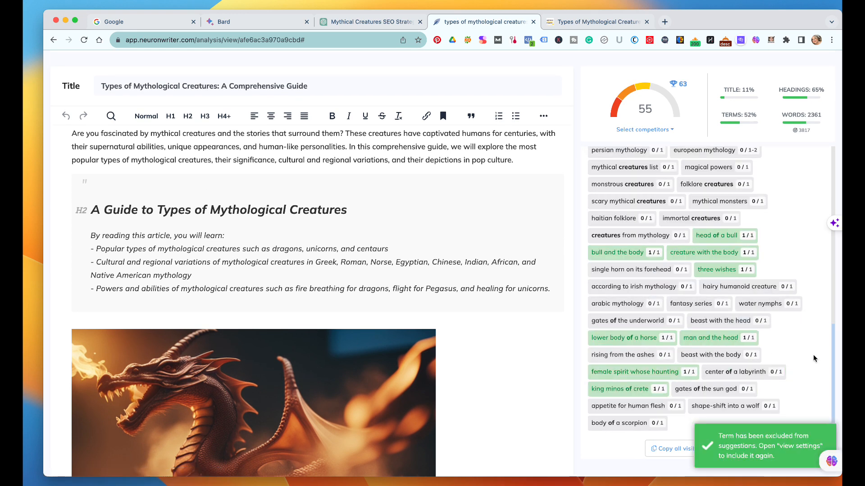
pyautogui.click(632, 321)
pyautogui.click(631, 264)
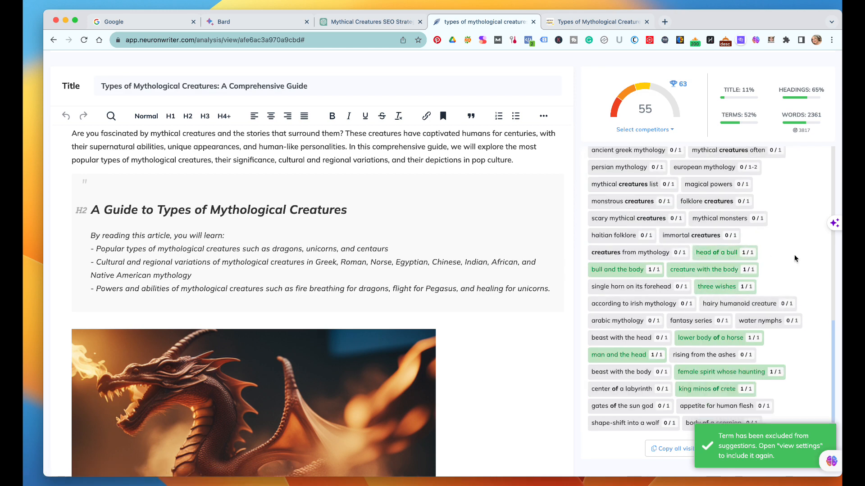
pyautogui.scroll(-1, 794, 254)
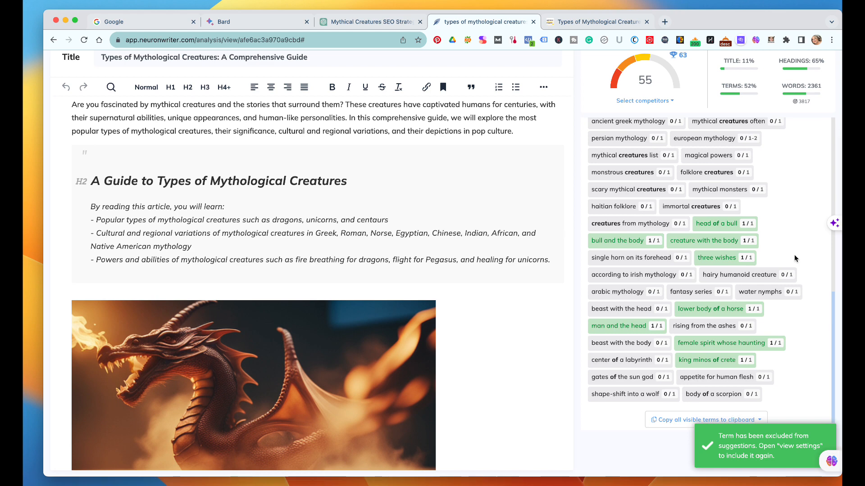
pyautogui.scroll(3, 793, 255)
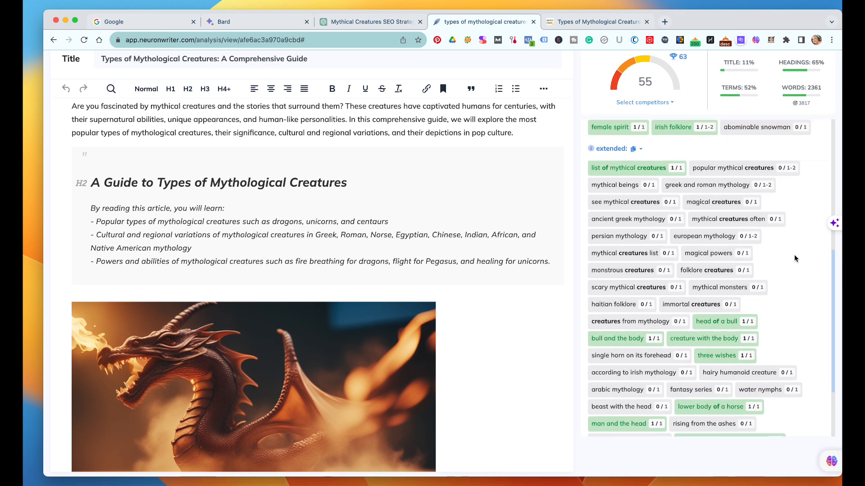
# - Review the basic and extended term suggestions and look through the article's sections, from the introduction to the conclusion and the pop culture table
pyautogui.scroll(4, 794, 256)
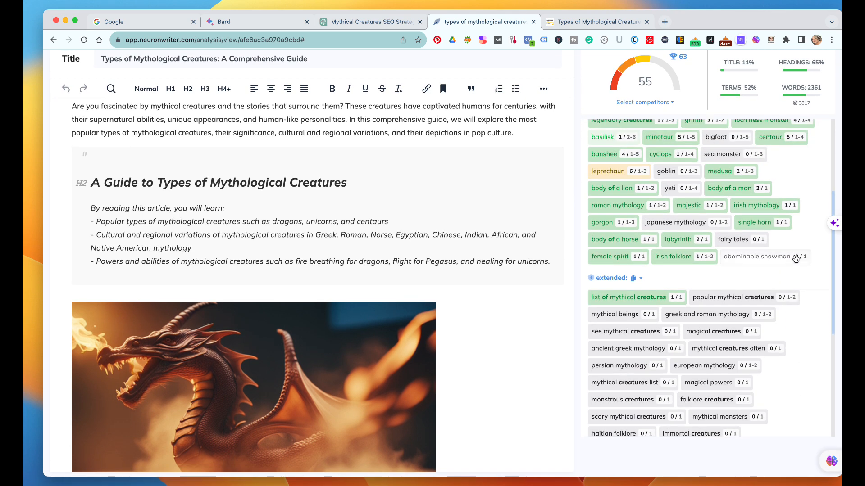
pyautogui.scroll(5, 796, 258)
pyautogui.scroll(-1, 796, 258)
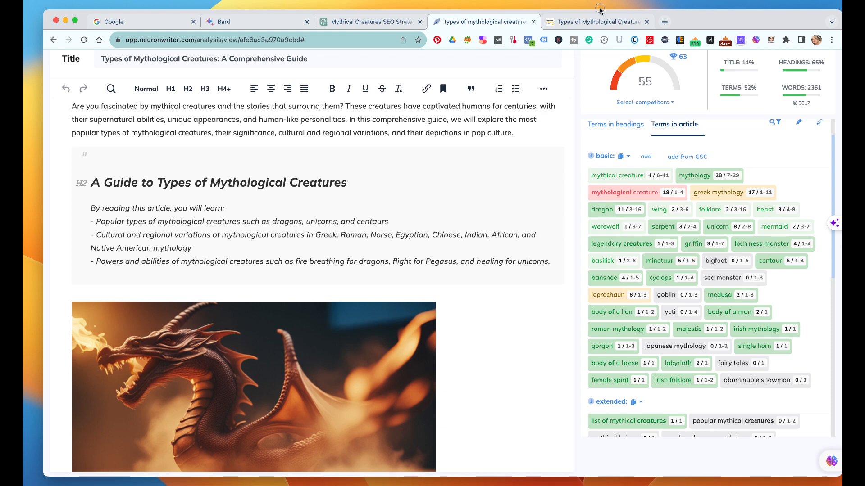
pyautogui.scroll(-20, 385, 176)
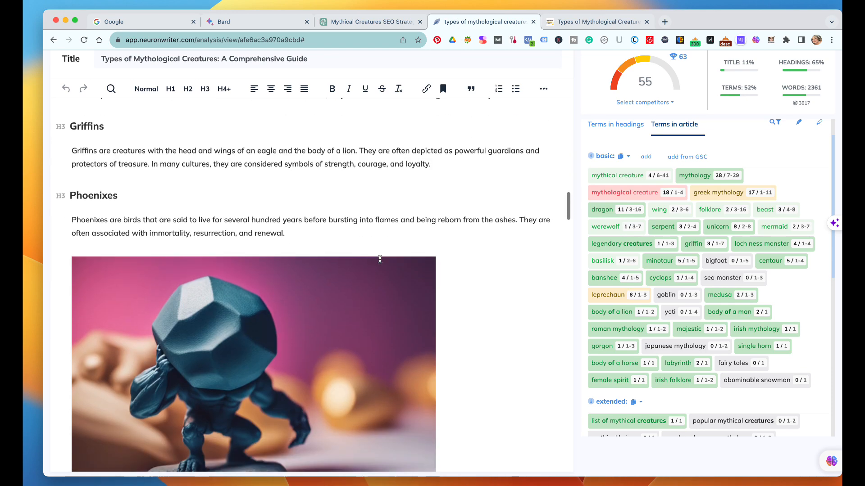
pyautogui.scroll(-20, 380, 260)
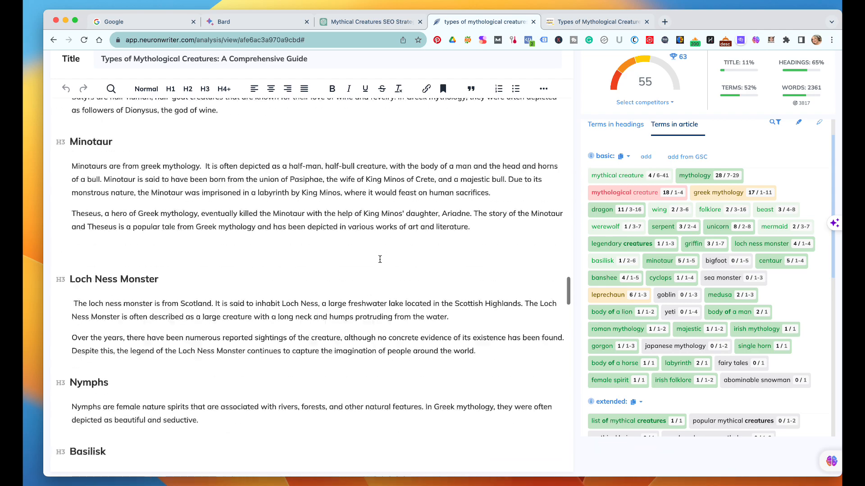
pyautogui.scroll(-20, 379, 259)
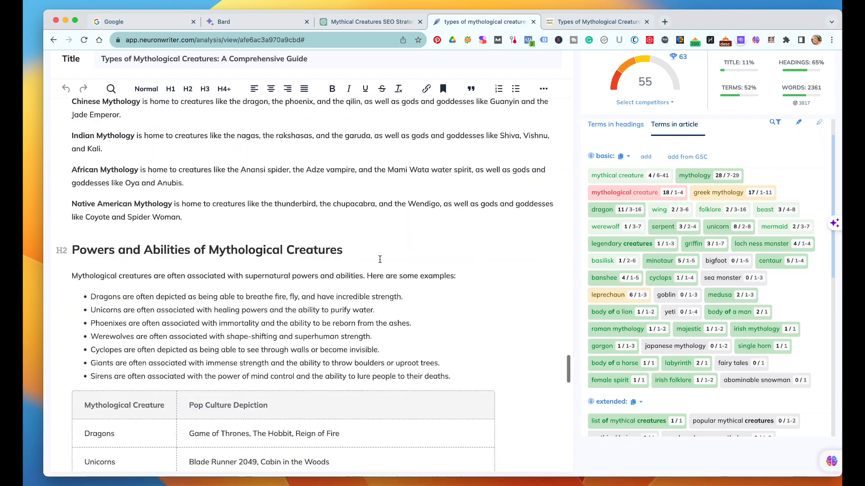
pyautogui.scroll(-20, 380, 260)
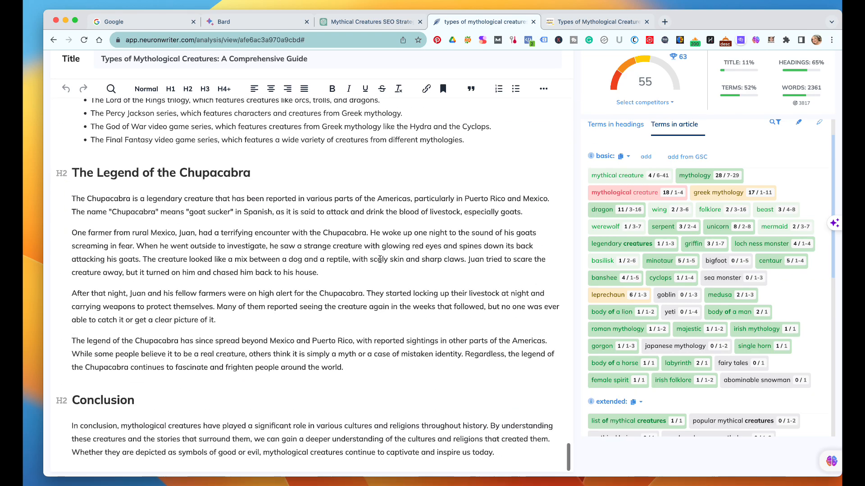
pyautogui.scroll(6, 380, 260)
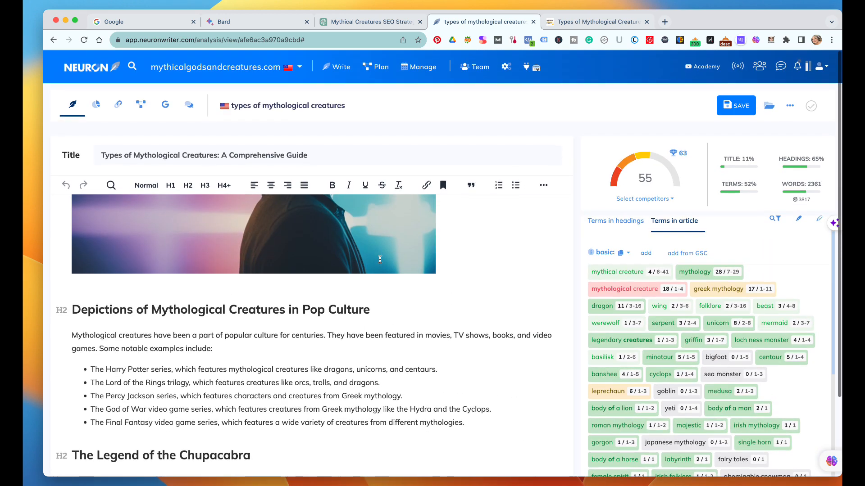
pyautogui.scroll(1, 379, 259)
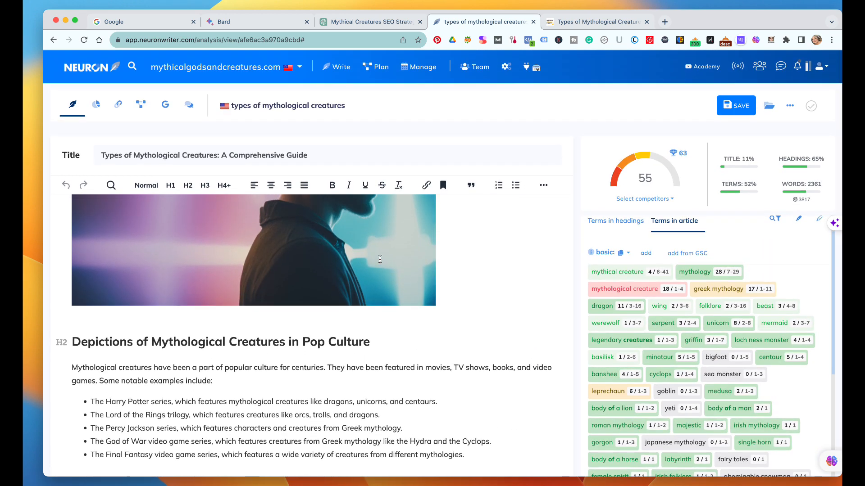
pyautogui.scroll(1, 380, 260)
pyautogui.scroll(15, 380, 260)
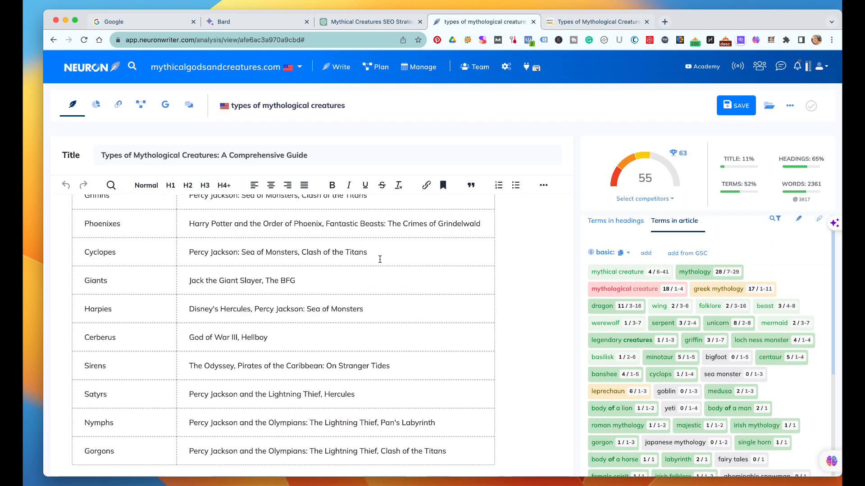
pyautogui.scroll(-5, 380, 259)
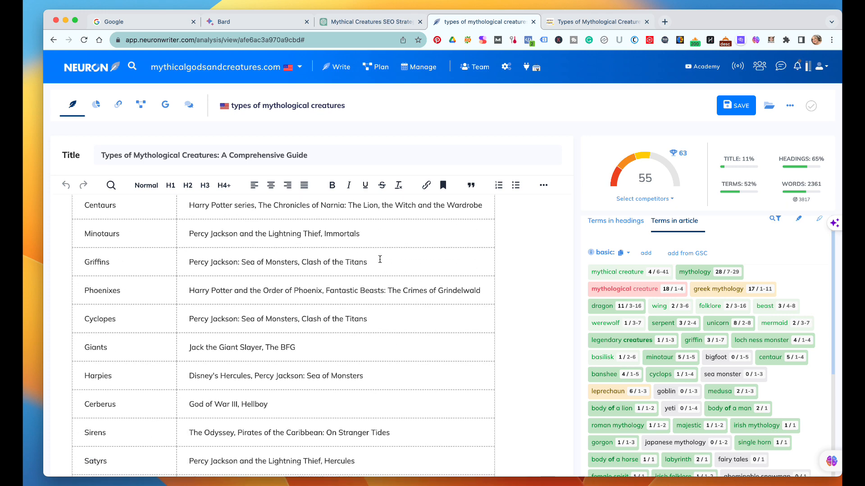
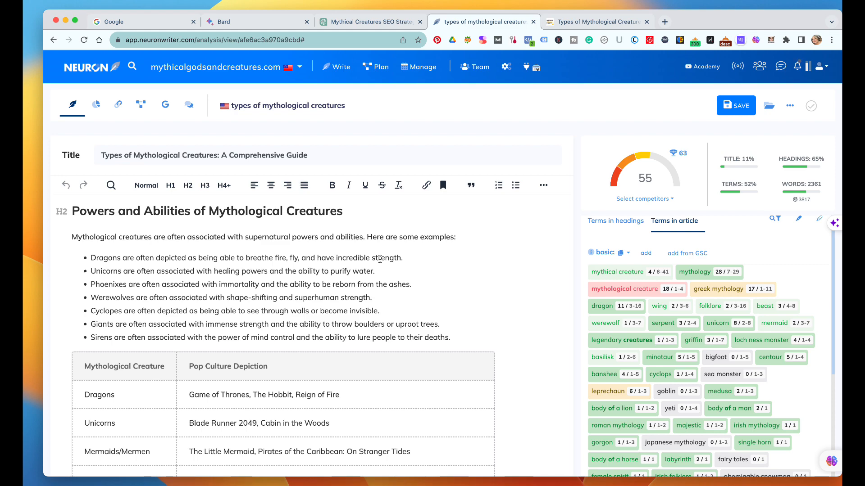
# - Add an H3 heading "Bigfoot" between the Harpies and Leprechaun sections, with an empty paragraph below it
pyautogui.scroll(8, 379, 260)
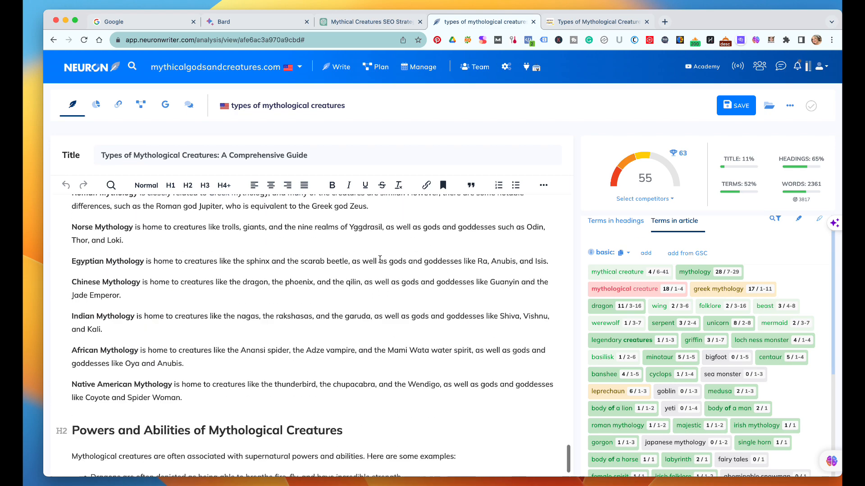
pyautogui.scroll(5, 380, 259)
pyautogui.scroll(8, 380, 260)
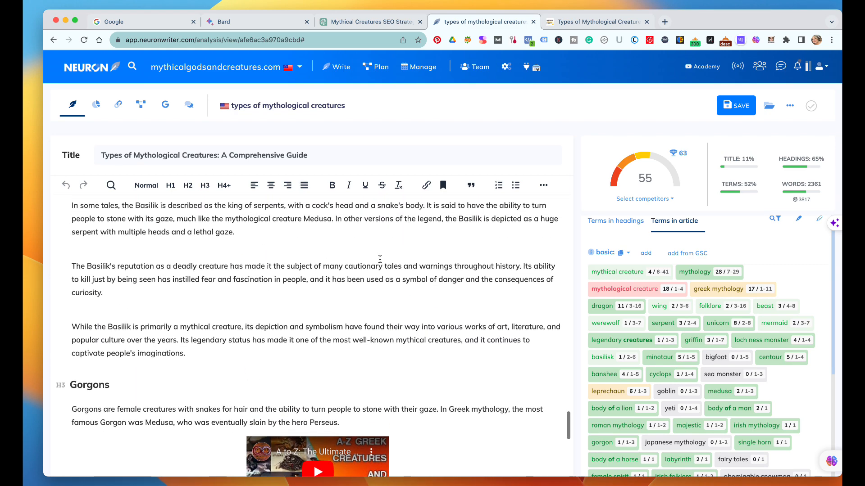
pyautogui.scroll(8, 380, 259)
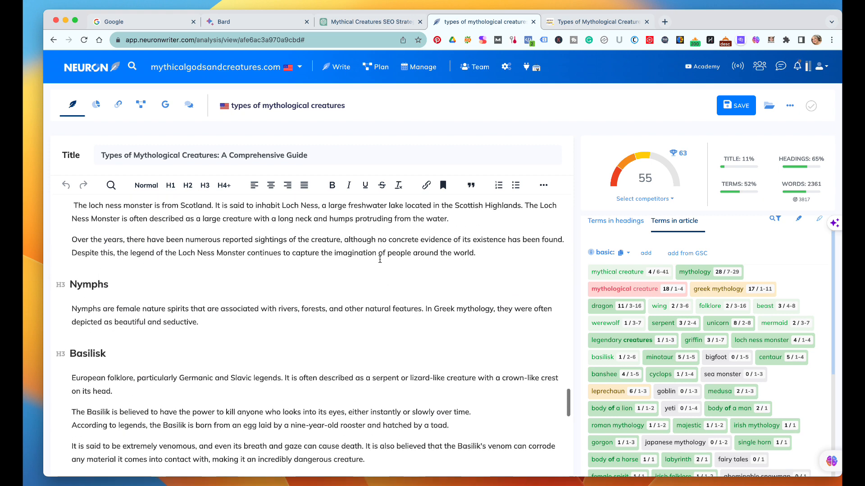
pyautogui.scroll(8, 379, 259)
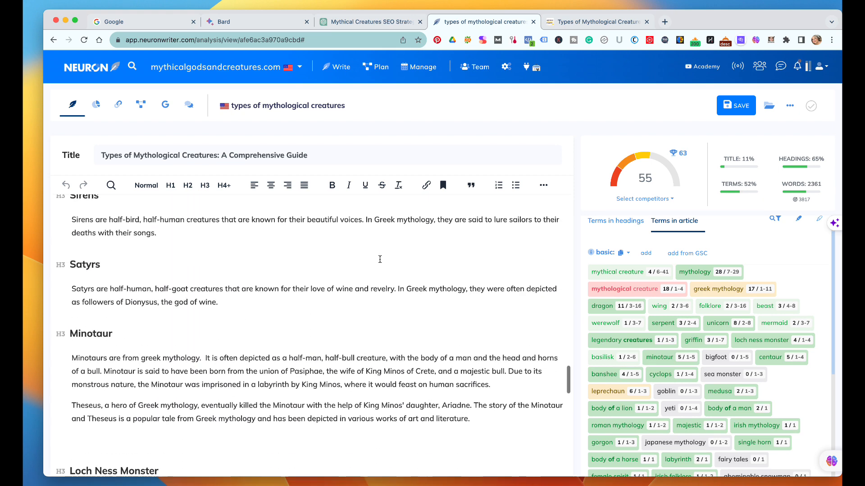
pyautogui.scroll(8, 380, 260)
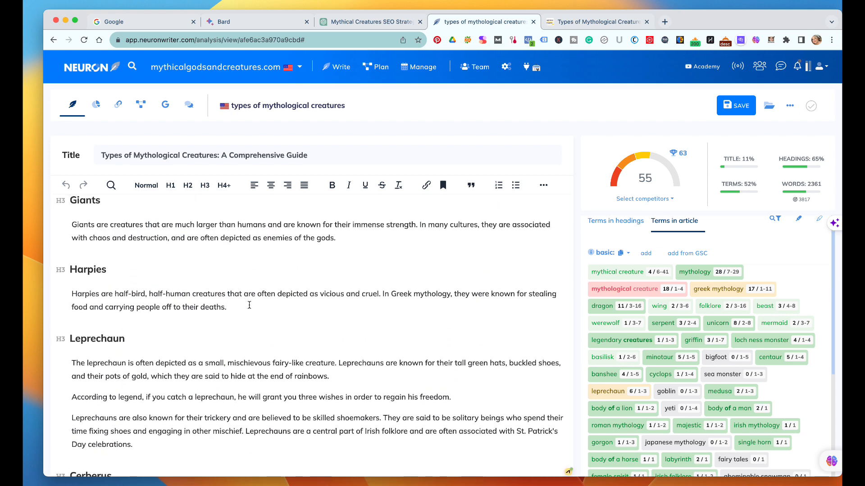
pyautogui.press('Return')
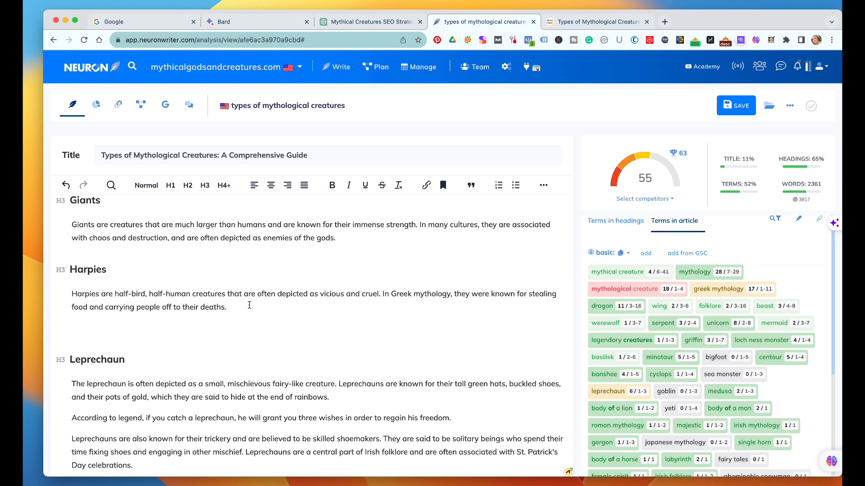
pyautogui.write('Bigfo')
pyautogui.press('BackSpace')
pyautogui.write('foot')
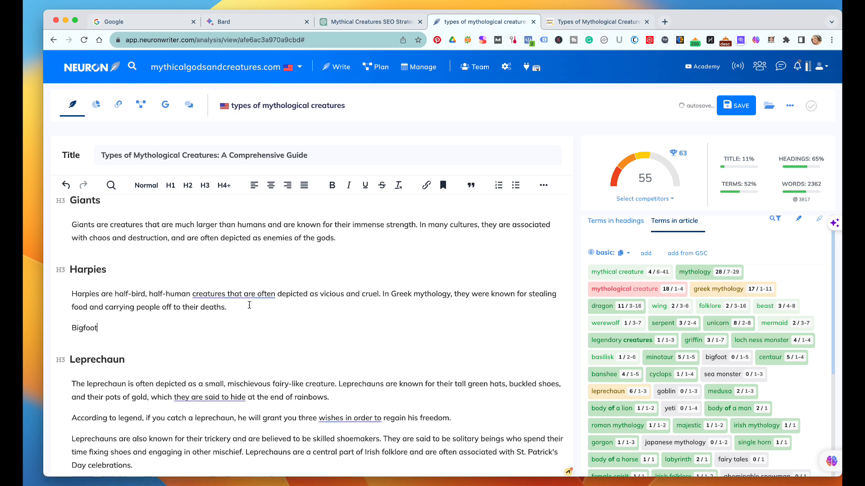
pyautogui.moveTo(100, 328); pyautogui.dragTo(66, 325)
pyautogui.click(233, 367)
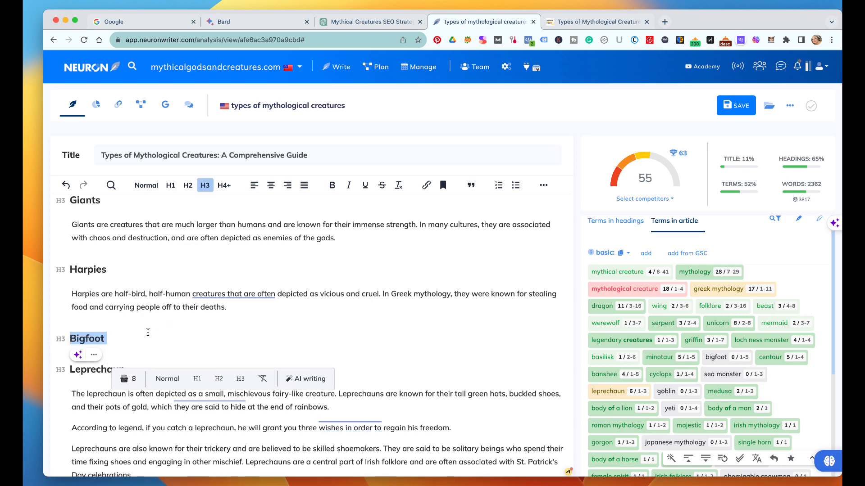
pyautogui.click(108, 337)
pyautogui.press('Return')
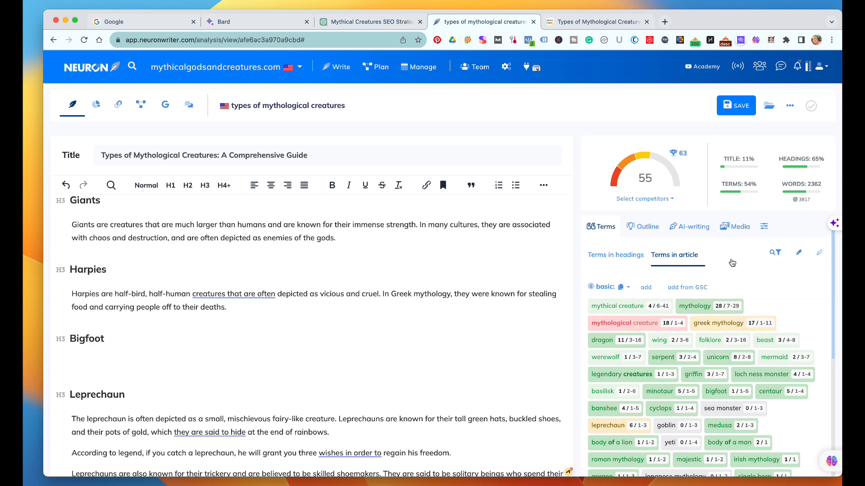
# - Generate the Bigfoot section with the Expand text AI template from the input "Bigfoot is a creature that supposedly exists today"
pyautogui.click(691, 228)
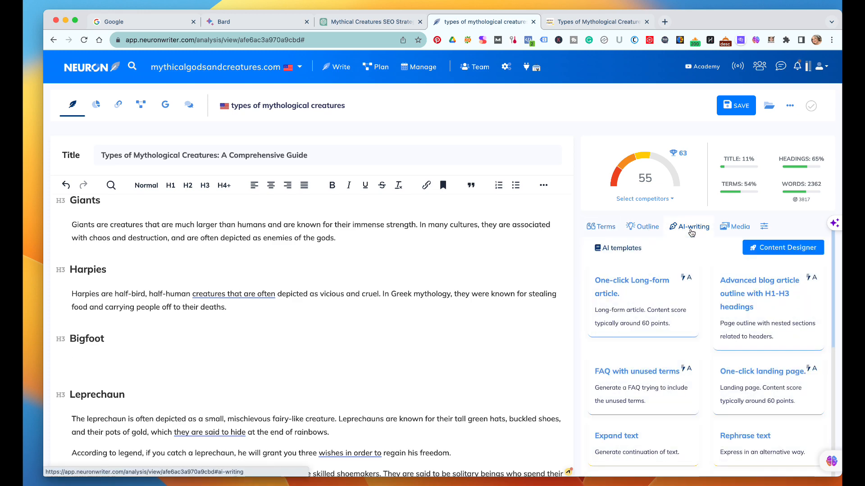
pyautogui.scroll(-5, 652, 331)
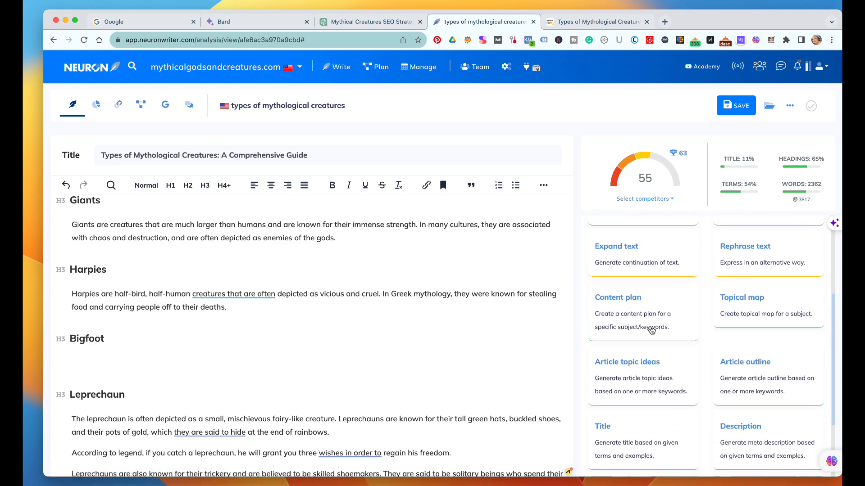
pyautogui.scroll(-3, 652, 331)
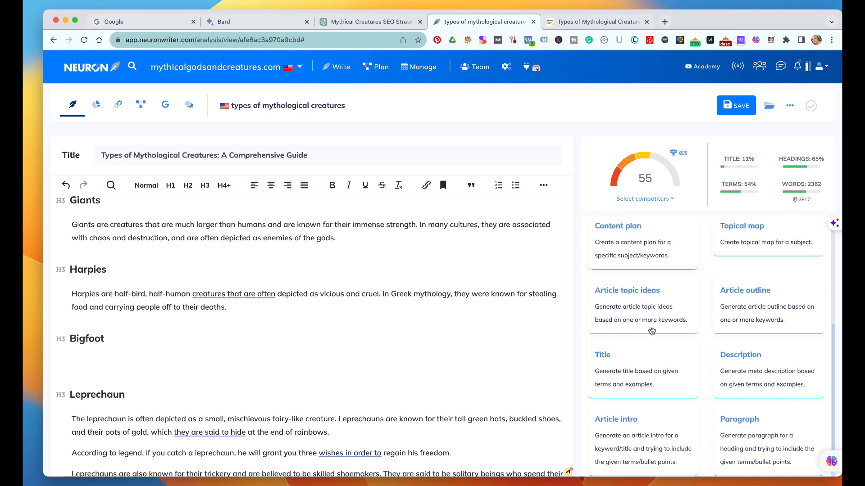
pyautogui.scroll(8, 651, 333)
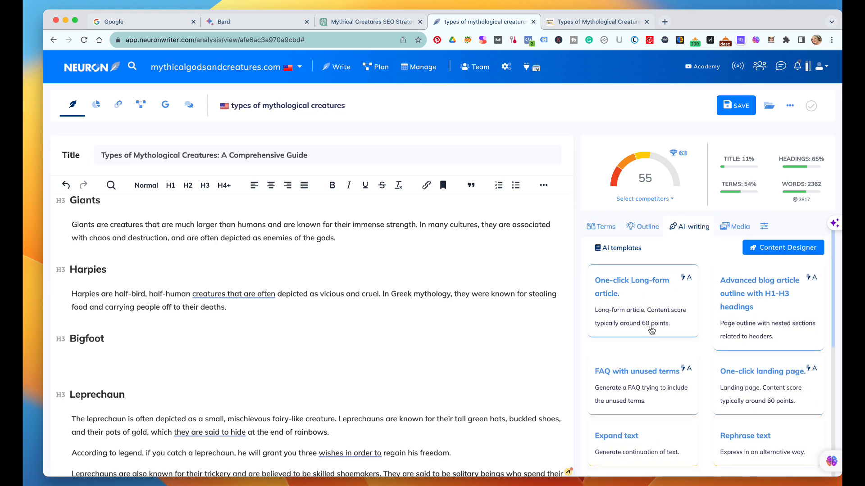
pyautogui.scroll(-1, 649, 391)
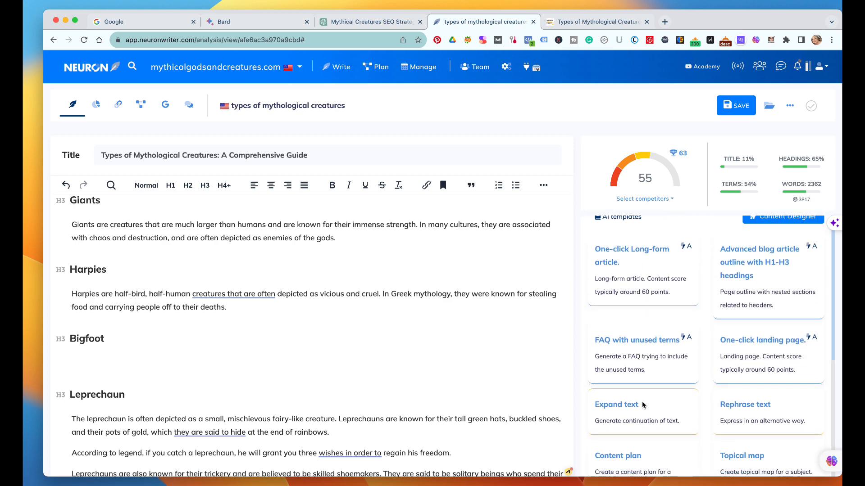
pyautogui.click(647, 403)
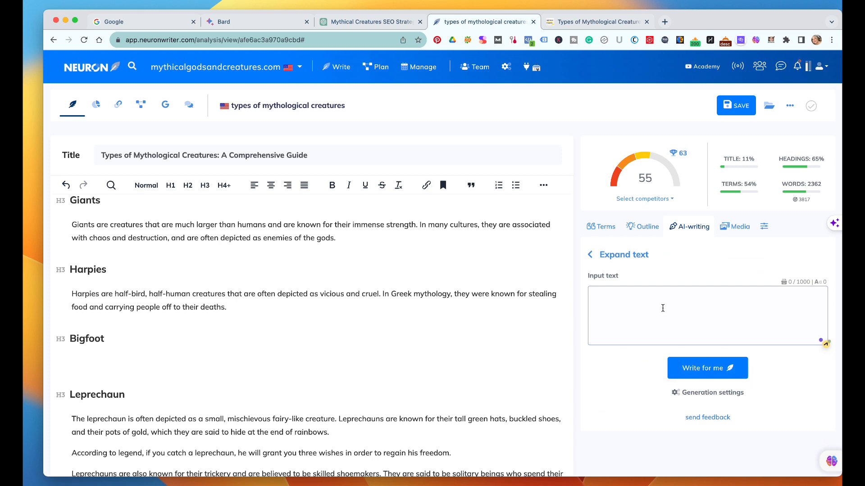
pyautogui.write('Bigfoot is a creature that supposedly exi')
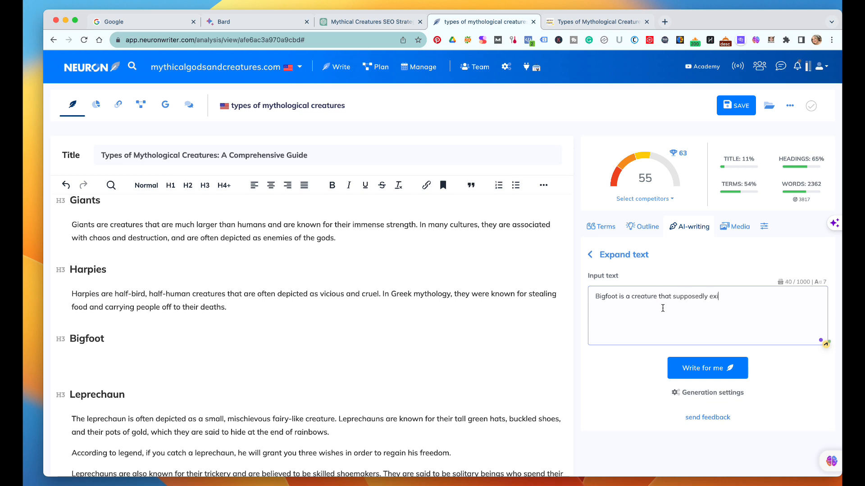
pyautogui.write('sts today')
pyautogui.click(714, 372)
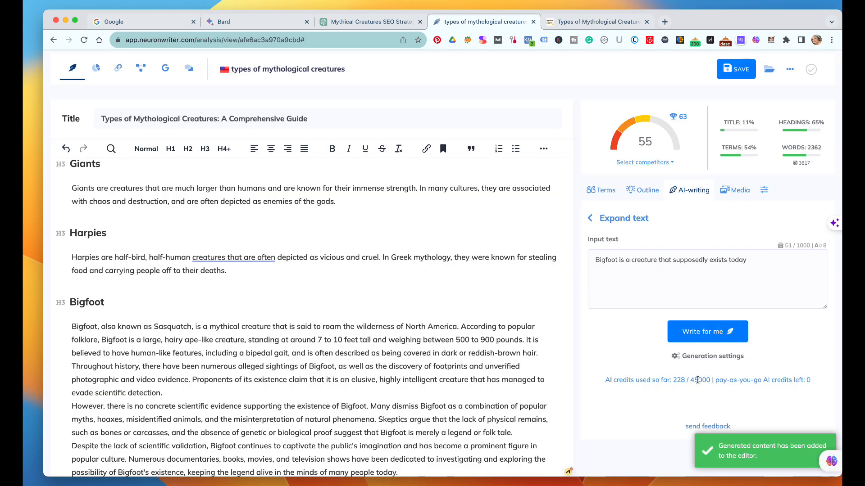
# - Split the opening Bigfoot text into paragraphs before "However, there is no", "It is believed" and "Throughout history"
pyautogui.scroll(-2, 630, 391)
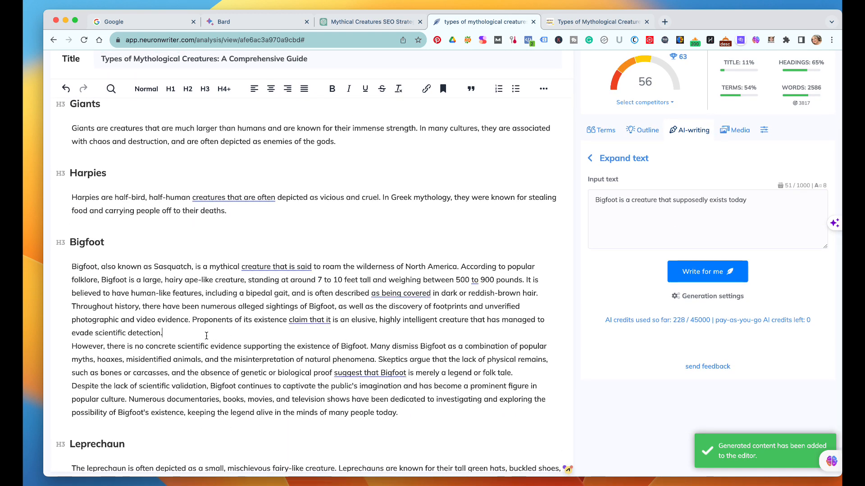
pyautogui.press('Return')
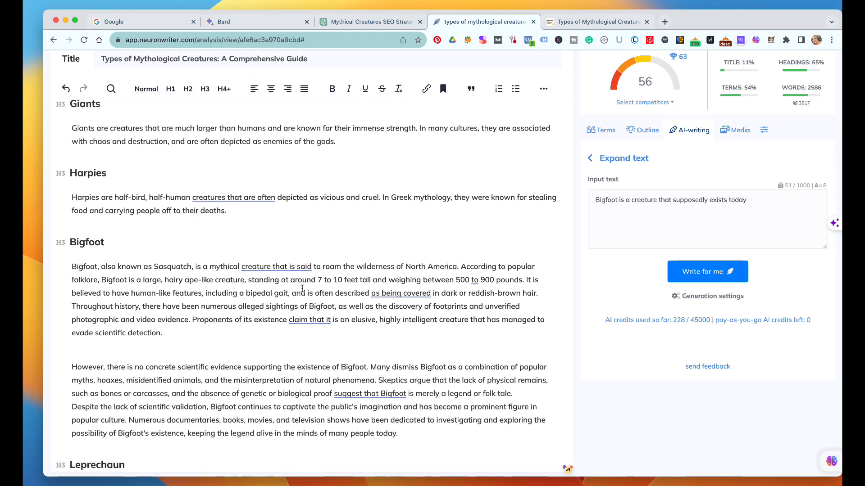
pyautogui.click(525, 280)
pyautogui.press('Return')
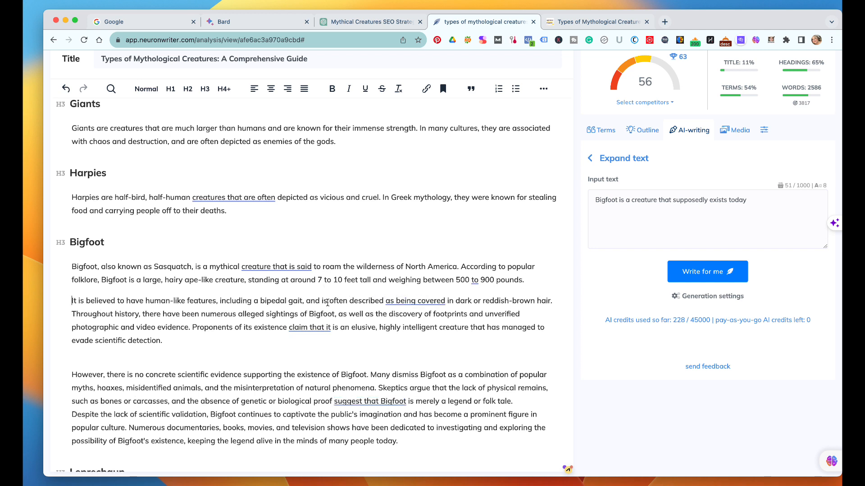
pyautogui.press('Return')
# - Split the rest of the Bigfoot text into paragraphs before "Skeptics argue" and "Despite the lack of scientific validation"
pyautogui.scroll(-5, 530, 240)
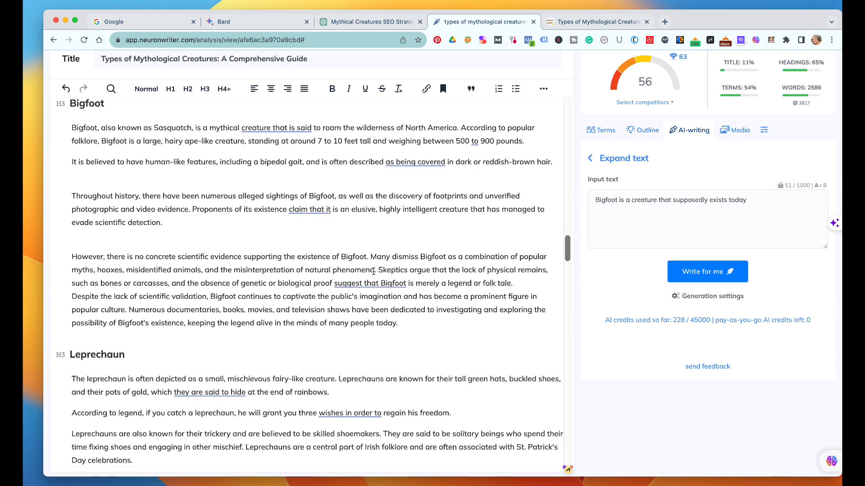
pyautogui.click(377, 269)
pyautogui.press('Return')
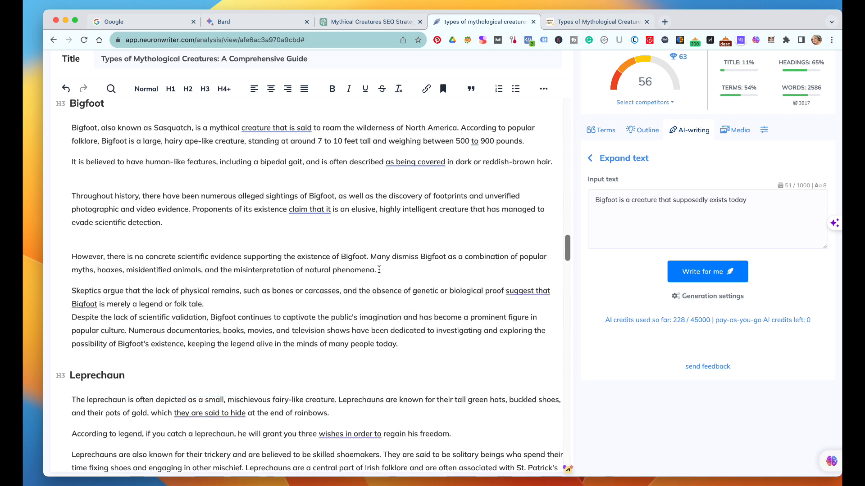
pyautogui.press('Return')
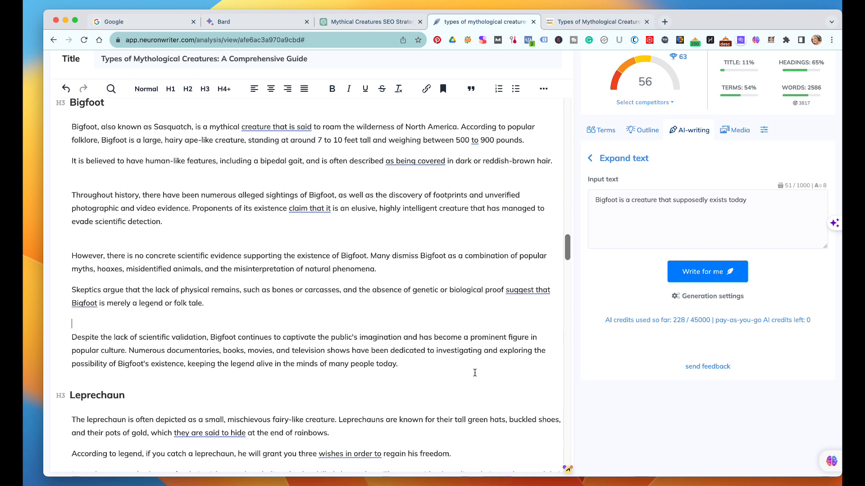
pyautogui.scroll(10, 384, 356)
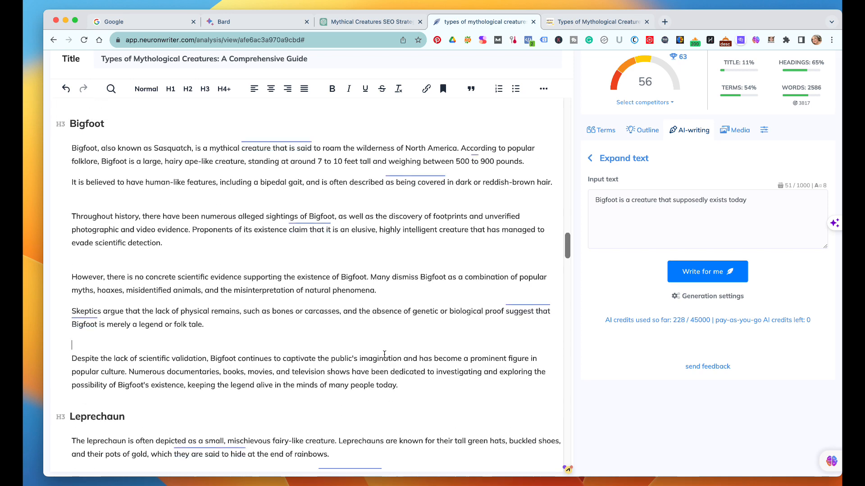
# - Review the article's creature sections from Mermaids/Mermen down to Gorgons
pyautogui.scroll(15, 385, 354)
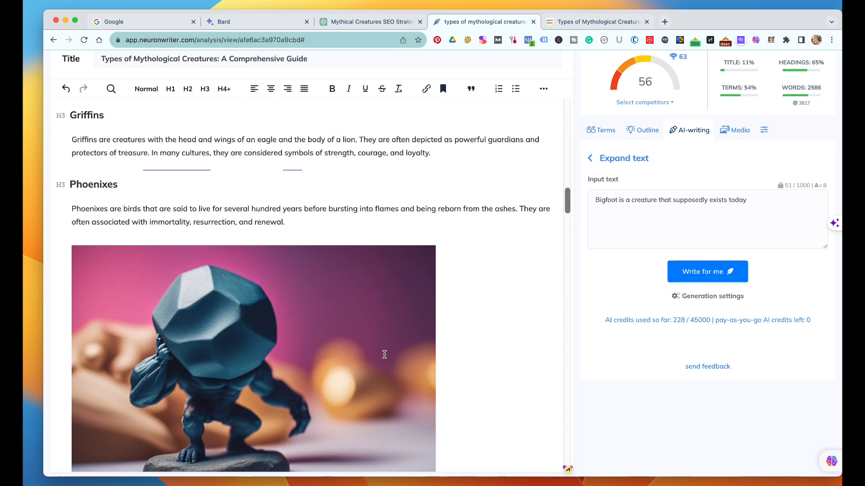
pyautogui.scroll(-5, 384, 355)
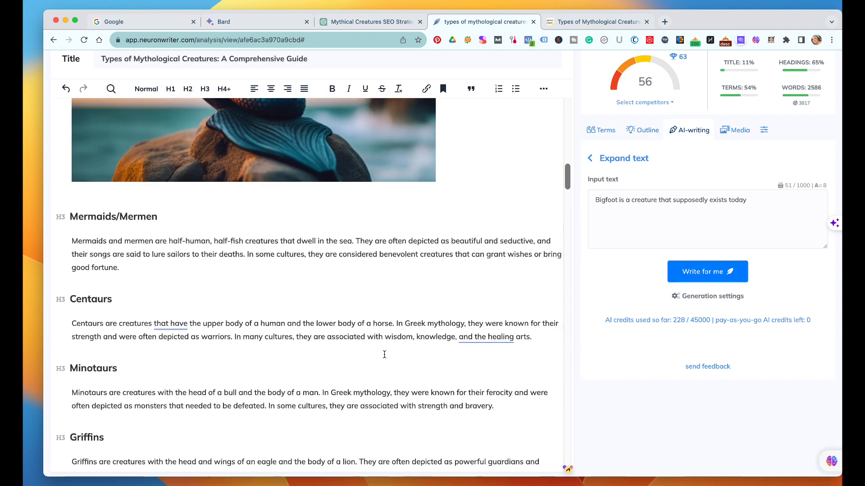
pyautogui.scroll(-20, 385, 354)
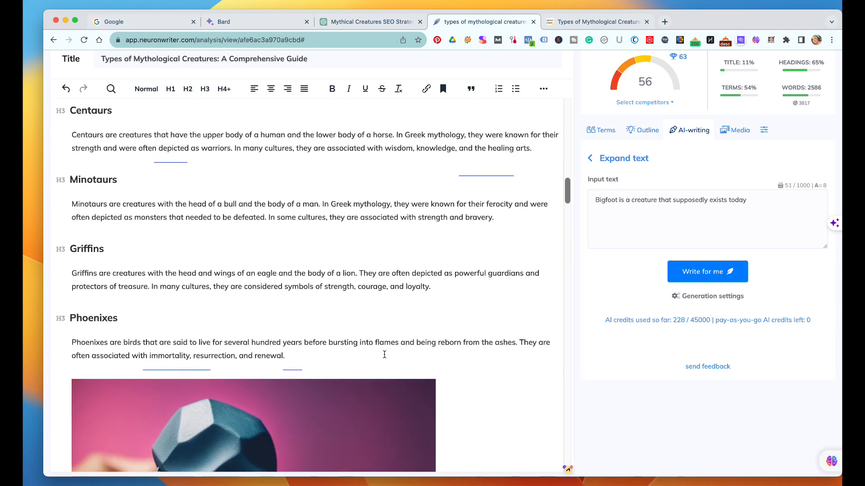
pyautogui.scroll(-15, 384, 355)
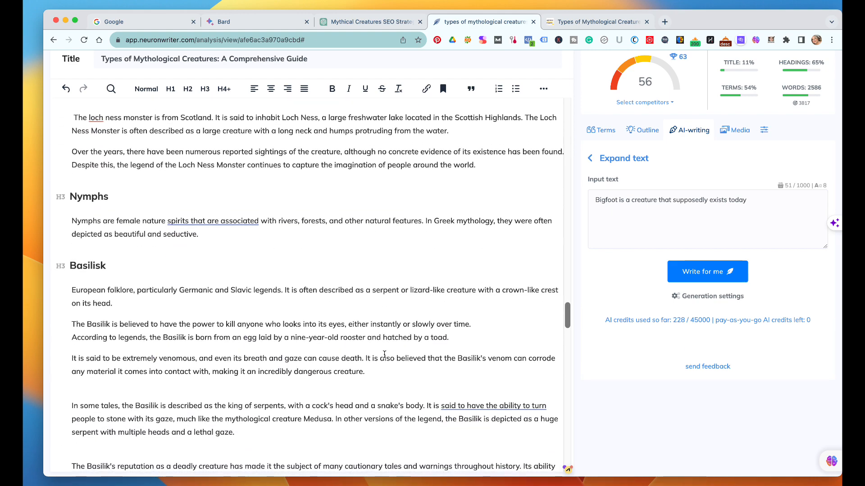
pyautogui.scroll(-10, 384, 355)
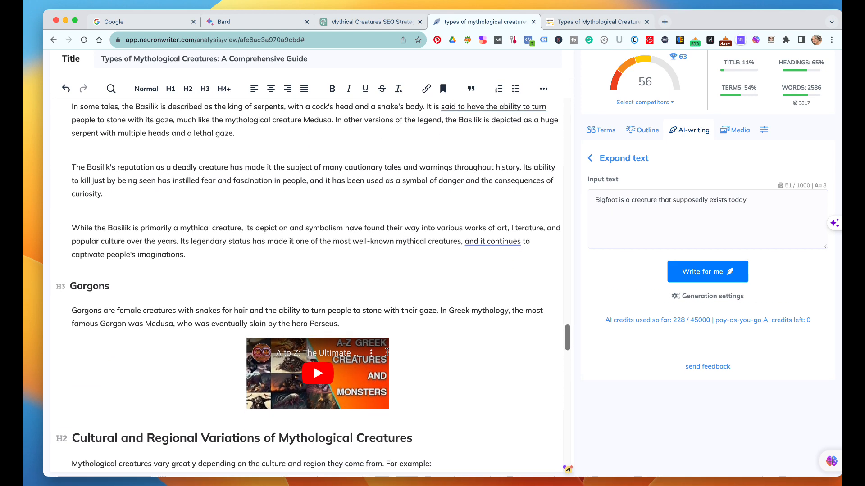
pyautogui.scroll(3, 683, 350)
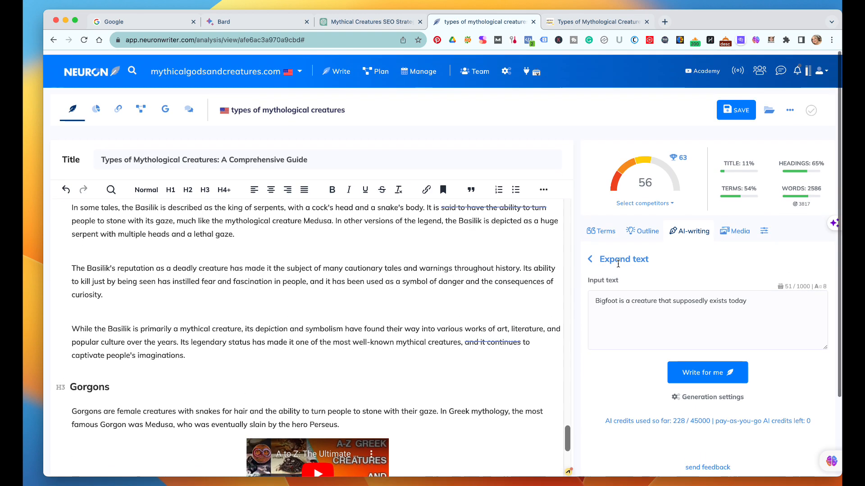
# - Exclude the extended term "appetite for human flesh" from the article's term suggestions
pyautogui.click(602, 227)
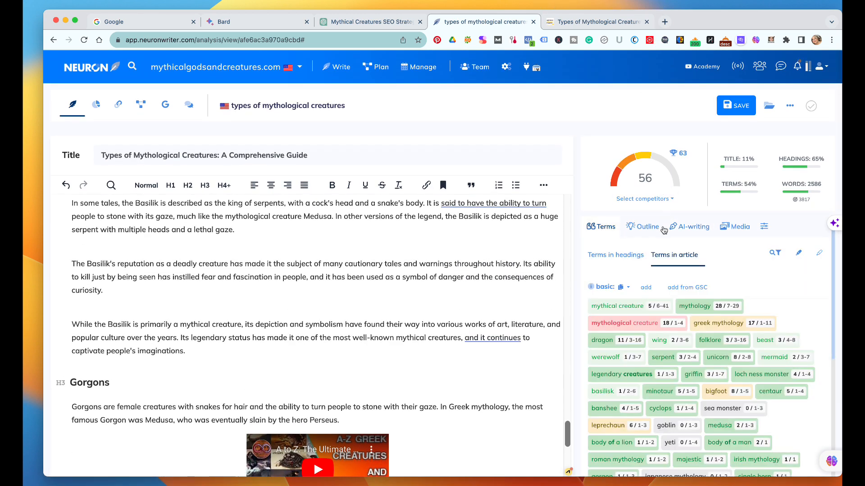
pyautogui.scroll(-4, 678, 271)
pyautogui.scroll(-2, 678, 271)
pyautogui.scroll(2, 678, 271)
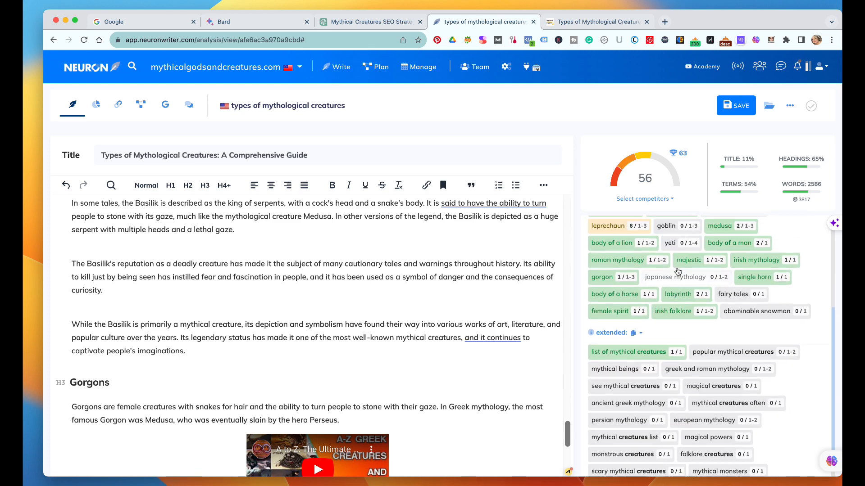
pyautogui.scroll(-1, 677, 272)
pyautogui.scroll(-10, 678, 271)
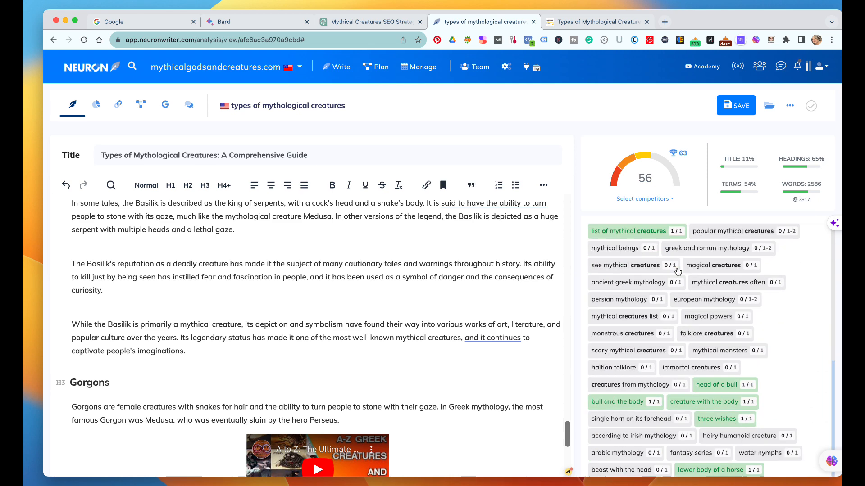
pyautogui.scroll(-1, 678, 270)
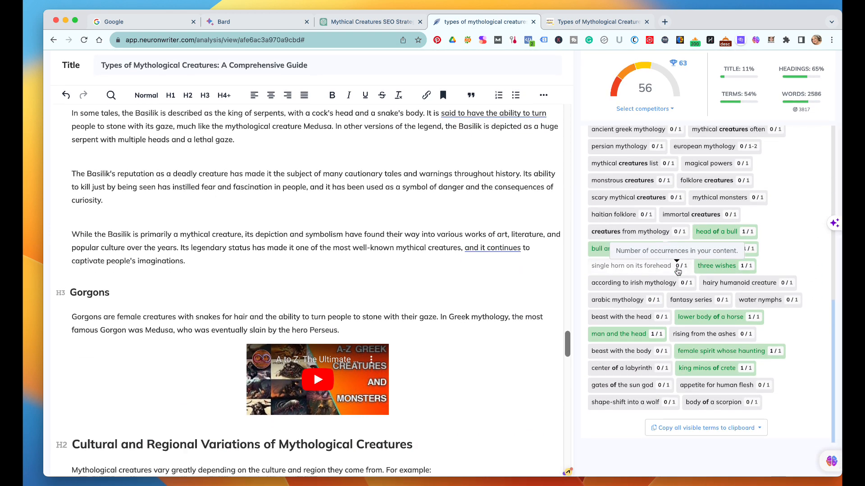
pyautogui.click(716, 386)
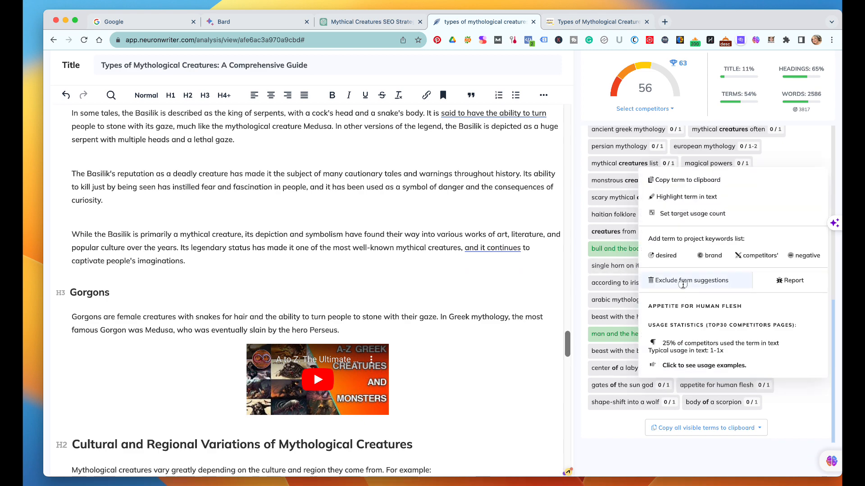
pyautogui.click(680, 282)
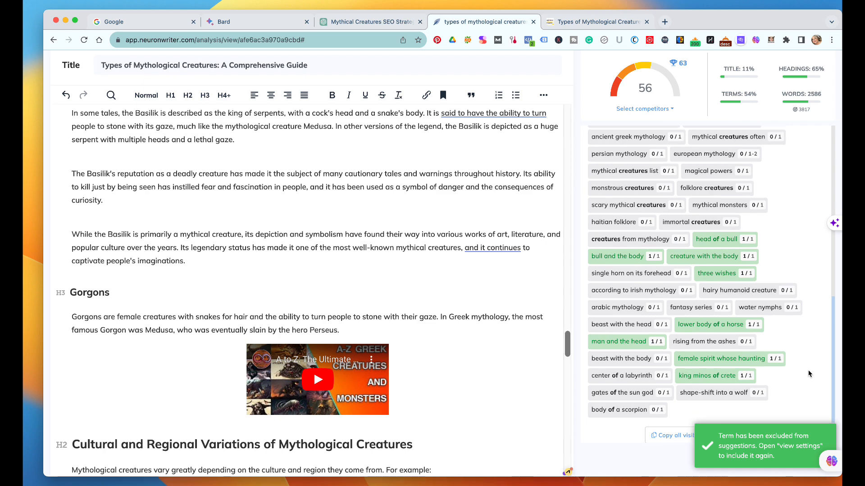
# - Exclude the basic terms "sea monster" and "fairy tales" from the article's term suggestions
pyautogui.scroll(5, 808, 373)
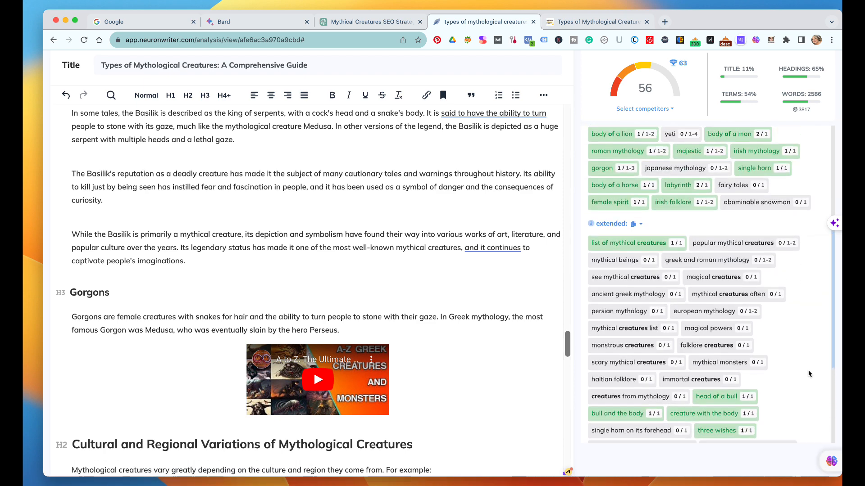
pyautogui.scroll(6, 809, 373)
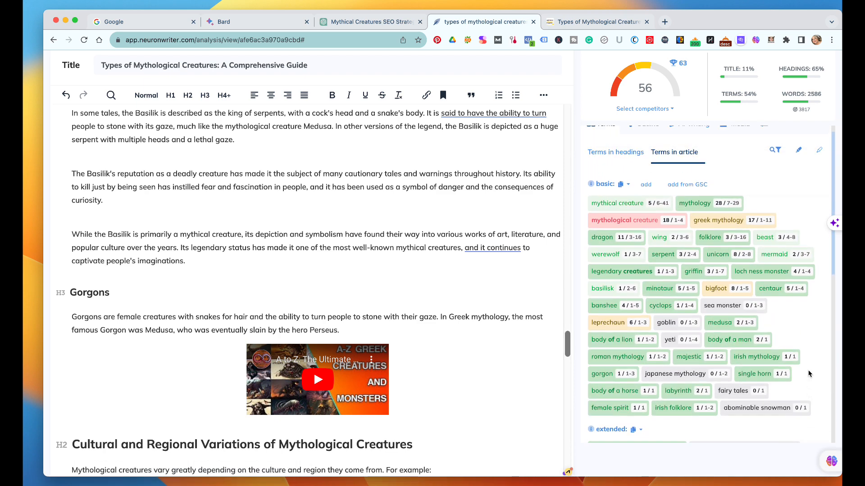
pyautogui.scroll(-3, 642, 303)
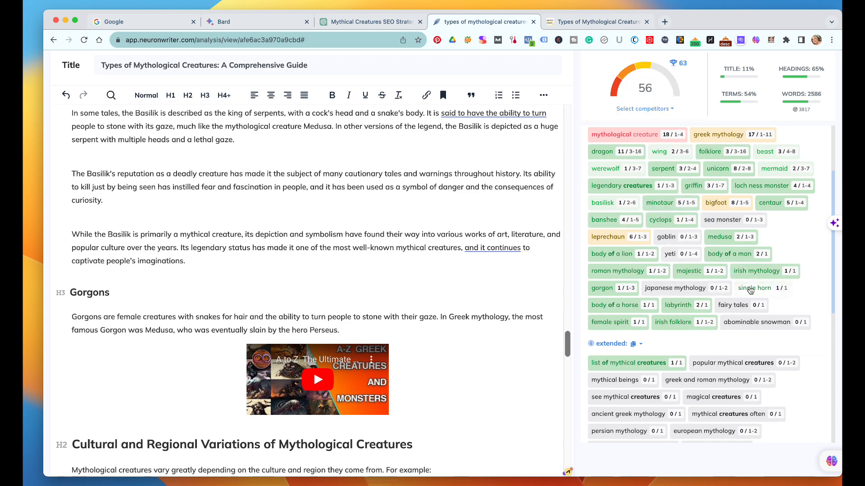
pyautogui.scroll(1, 751, 290)
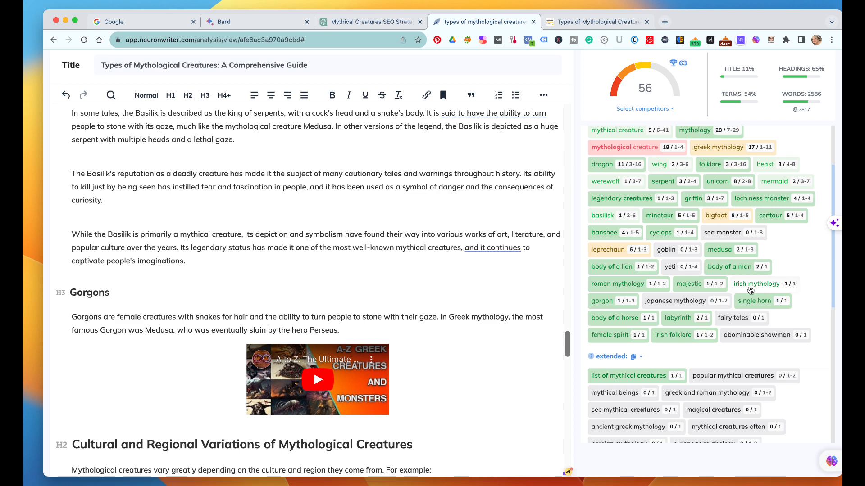
pyautogui.scroll(-5, 750, 290)
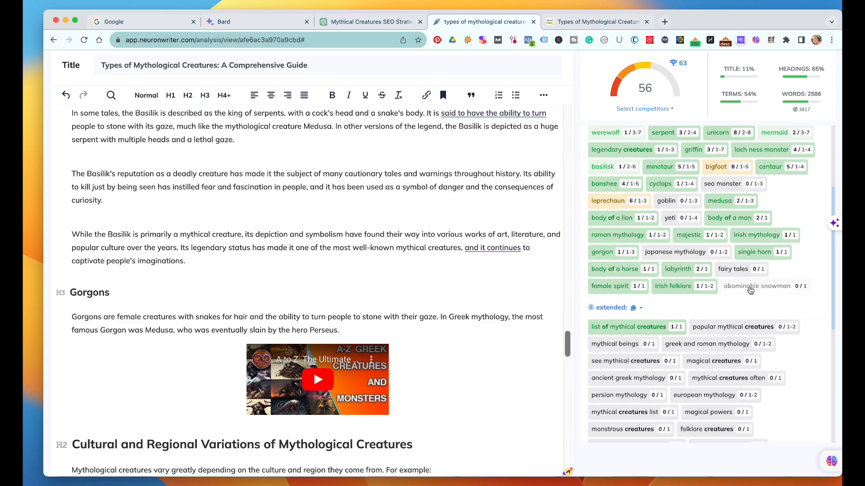
pyautogui.scroll(-5, 750, 291)
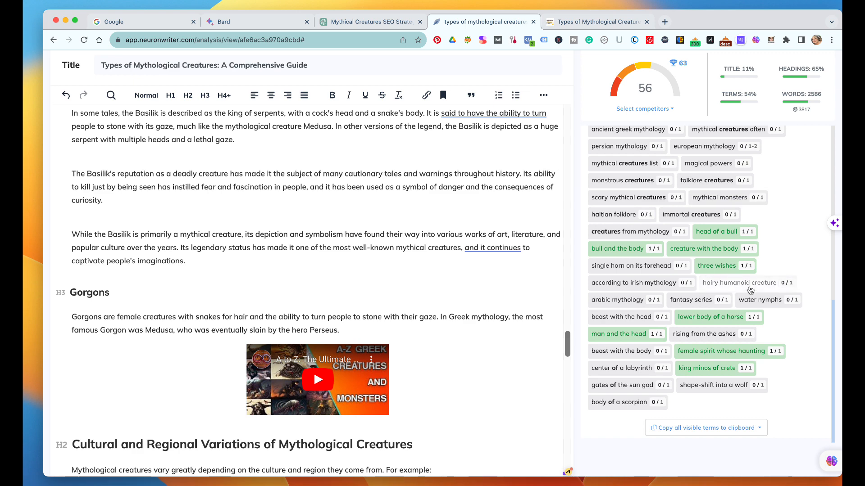
pyautogui.scroll(1, 751, 290)
pyautogui.scroll(2, 751, 290)
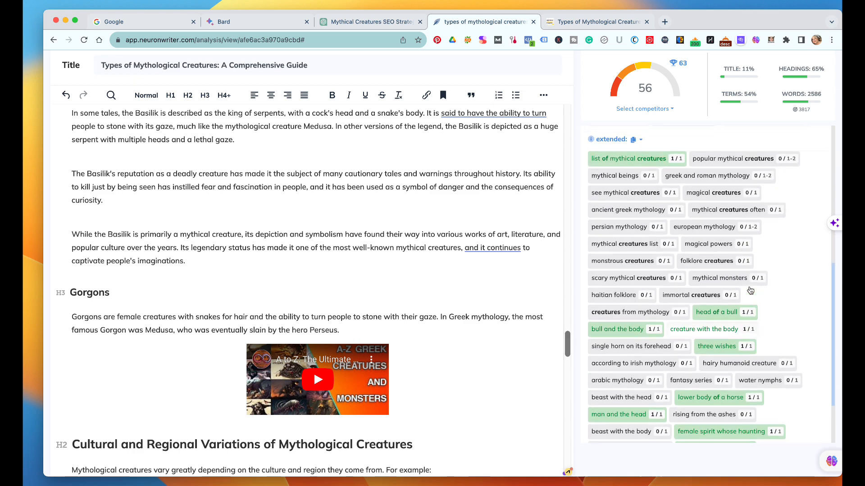
pyautogui.scroll(10, 750, 290)
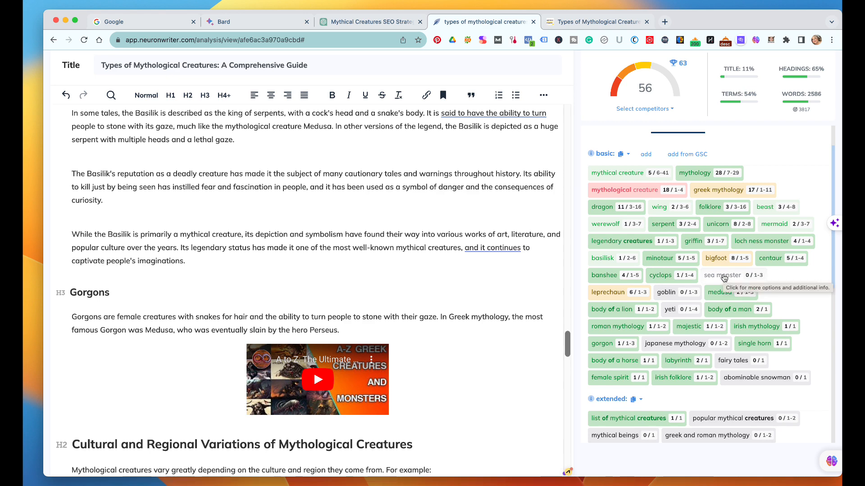
pyautogui.click(723, 277)
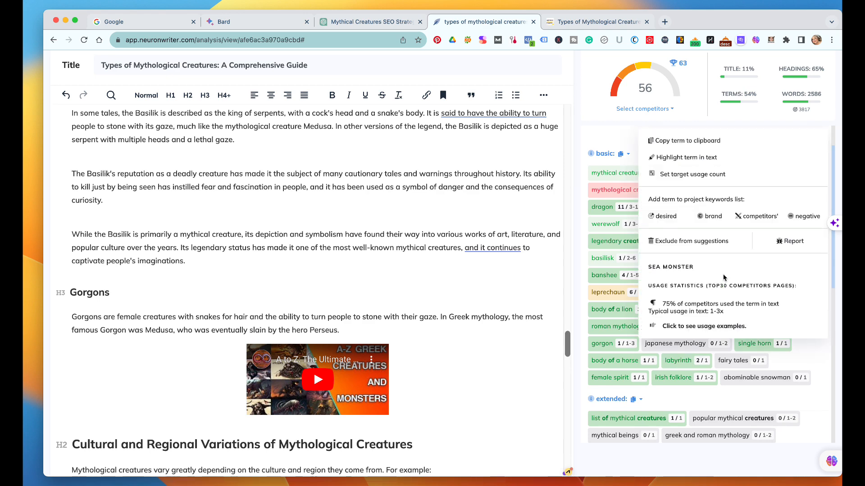
pyautogui.click(700, 244)
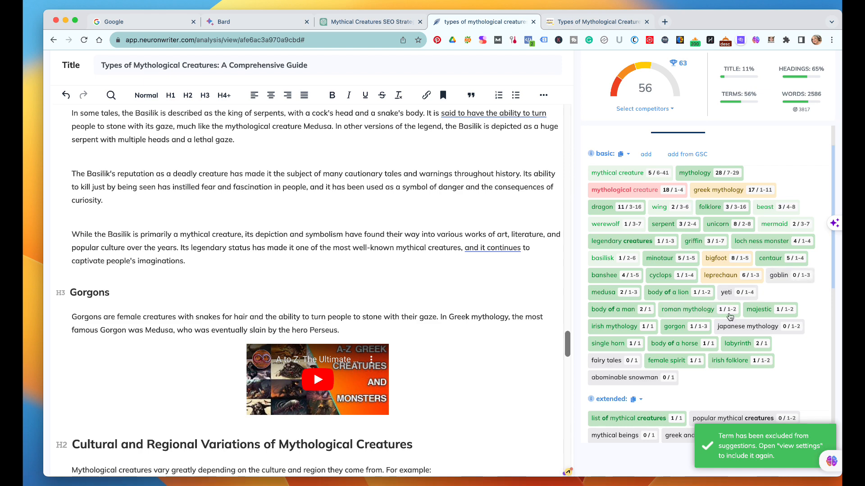
pyautogui.click(735, 359)
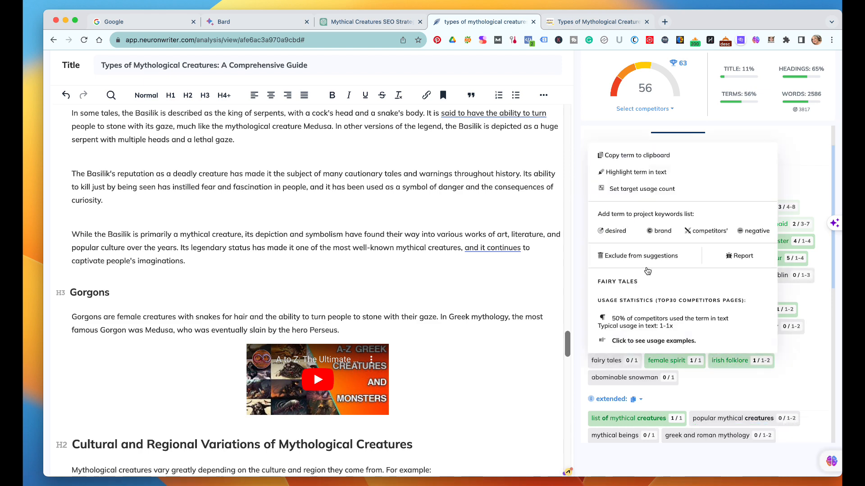
pyautogui.click(650, 260)
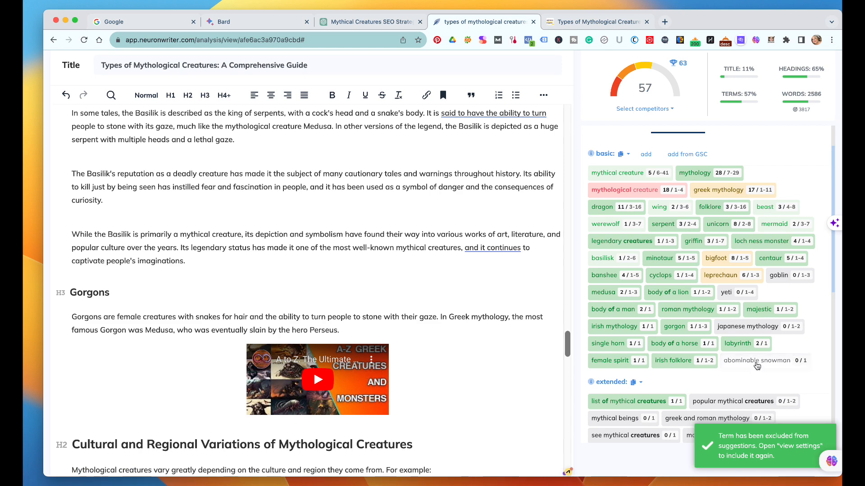
# - Add the line "Abominable Snowman" between the end of the Basilisk section and the Gorgons heading
pyautogui.moveTo(761, 364)
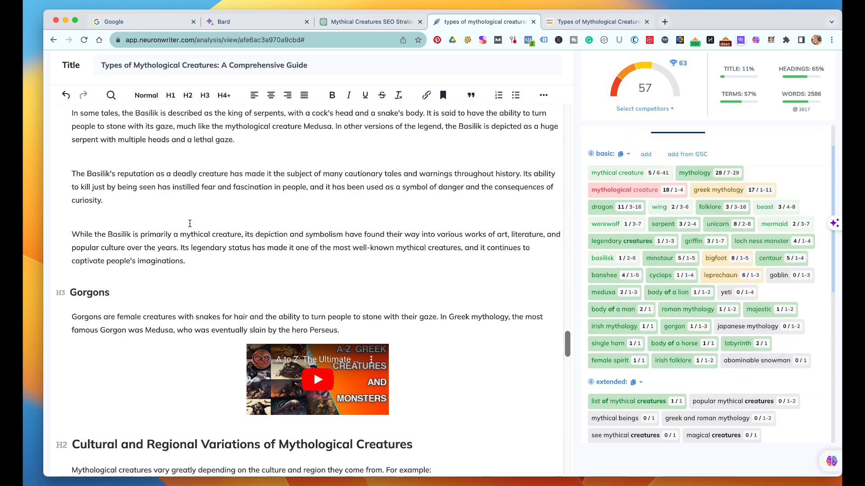
pyautogui.click(236, 260)
pyautogui.press('Return')
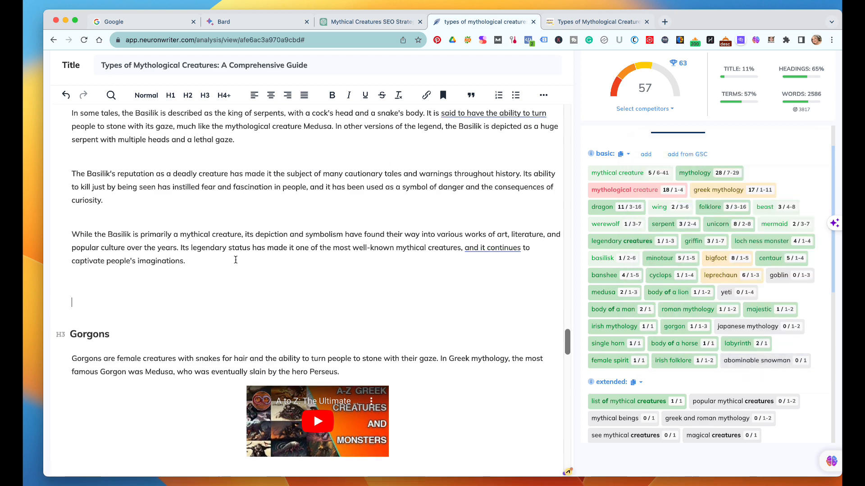
pyautogui.write('abominable snowman')
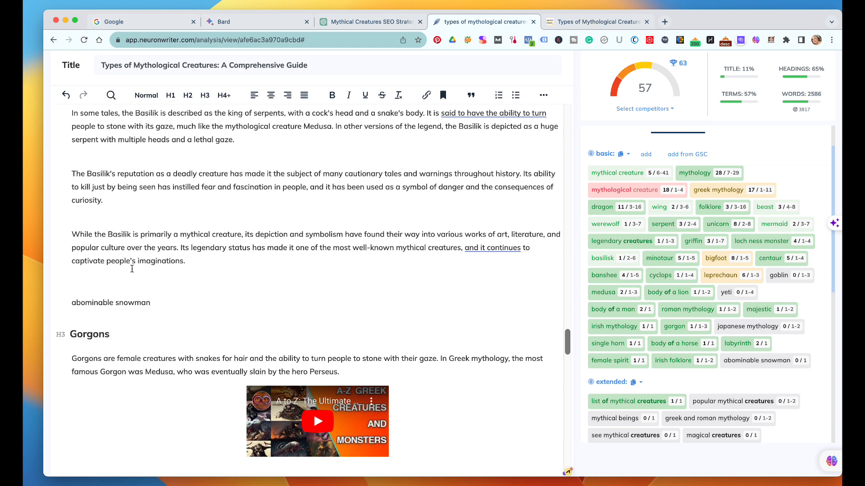
pyautogui.click(75, 302)
pyautogui.press('BackSpace')
pyautogui.write('A')
pyautogui.click(122, 304)
pyautogui.press('BackSpace')
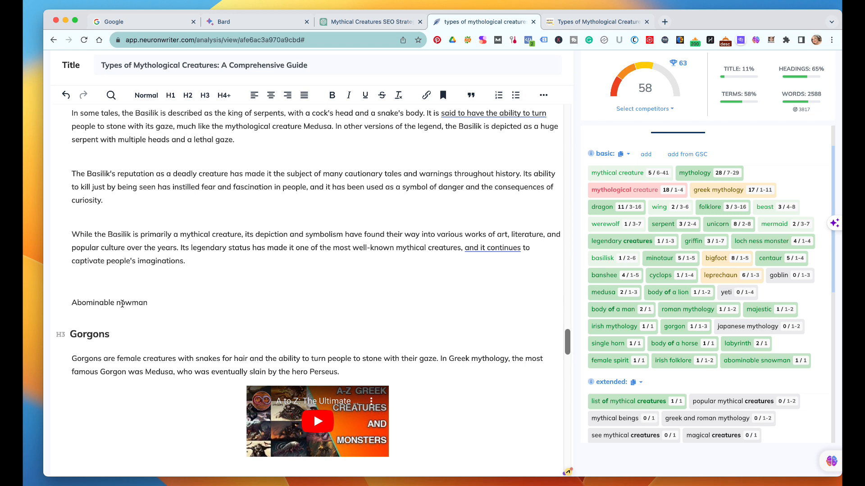
pyautogui.write('S')
# - Format the "Abominable Snowman" line as an H3 heading and add an empty paragraph below it
pyautogui.moveTo(154, 307); pyautogui.dragTo(70, 304)
pyautogui.click(205, 96)
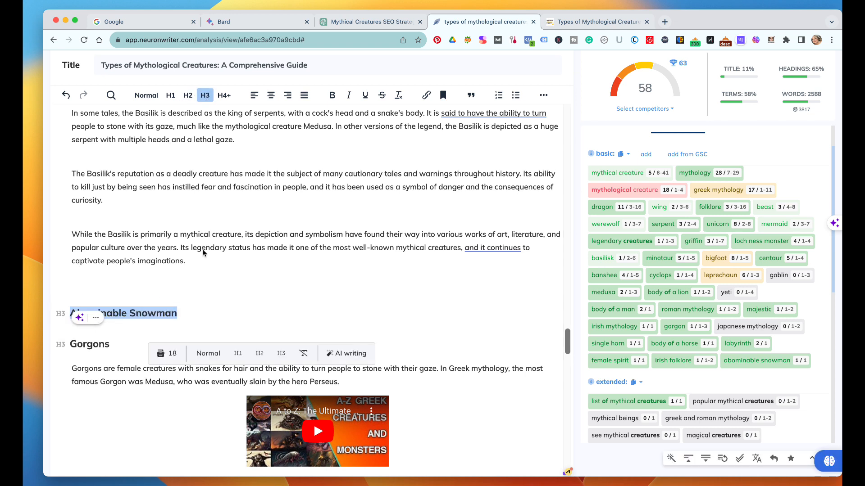
pyautogui.click(188, 311)
pyautogui.press('Return')
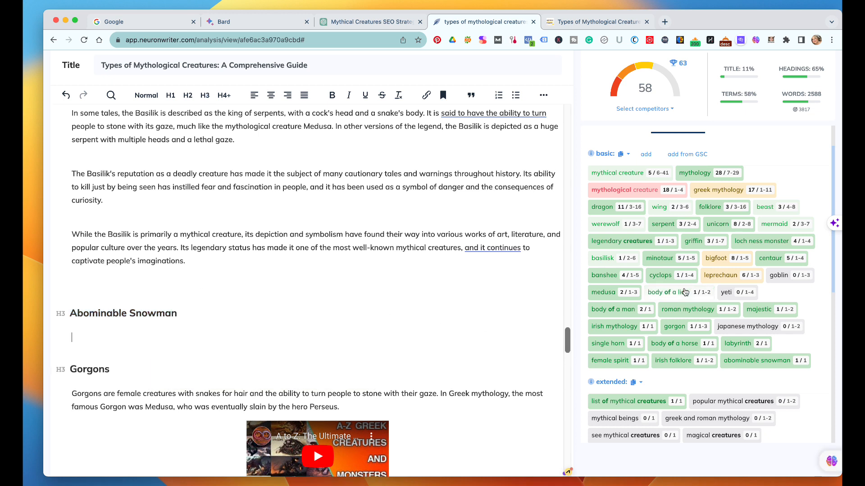
# - Generate AI text under the Abominable Snowman heading by expanding "abominable snowman is from this area of the world"
pyautogui.scroll(1, 678, 234)
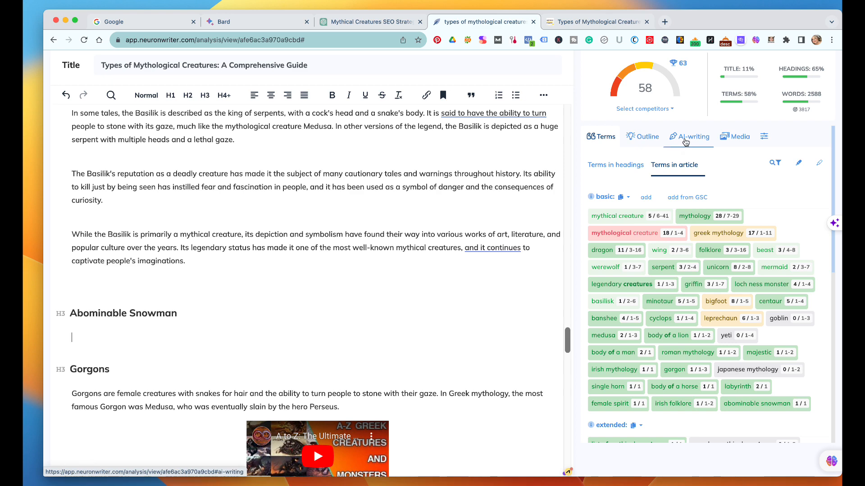
pyautogui.click(689, 136)
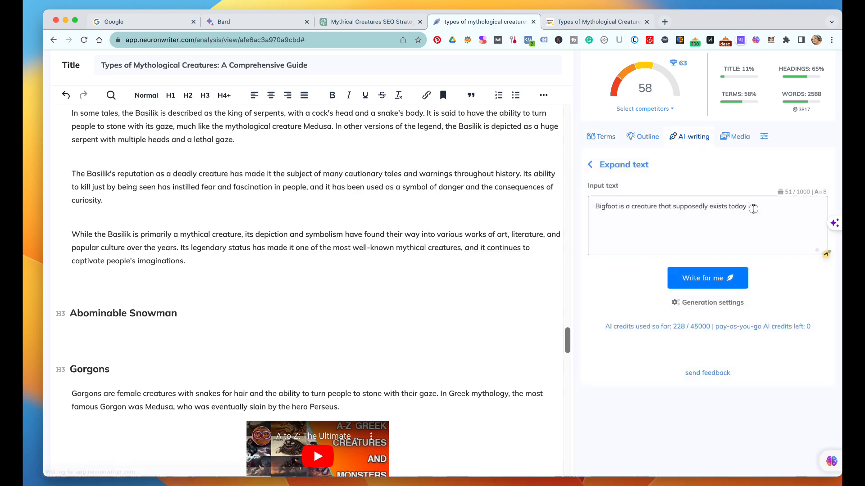
pyautogui.press('super+a')
pyautogui.press('BackSpace')
pyautogui.write('A')
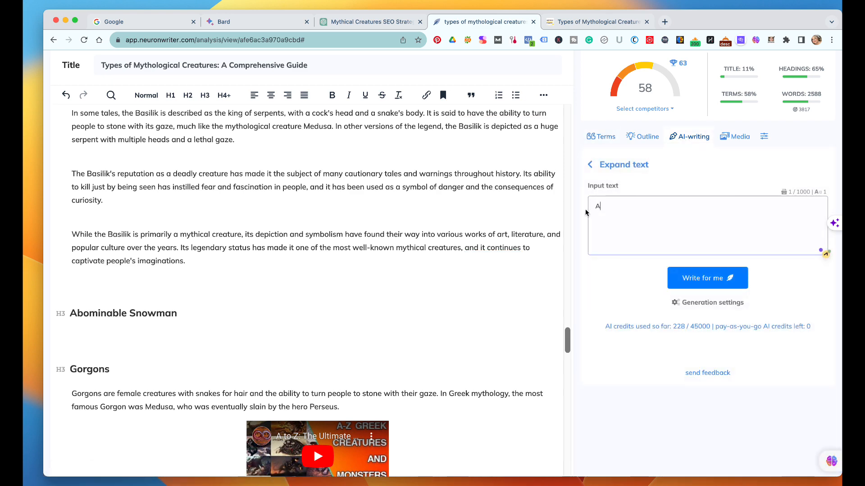
pyautogui.write('abominable snowman is from')
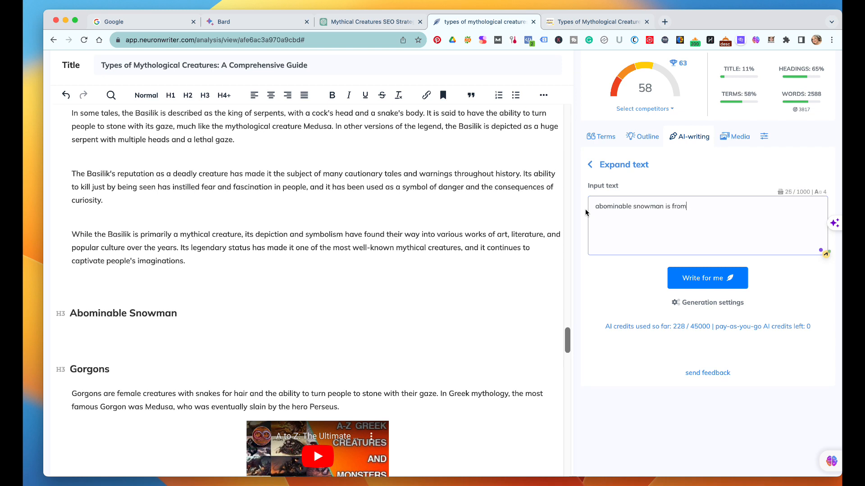
pyautogui.write(' this area of the world')
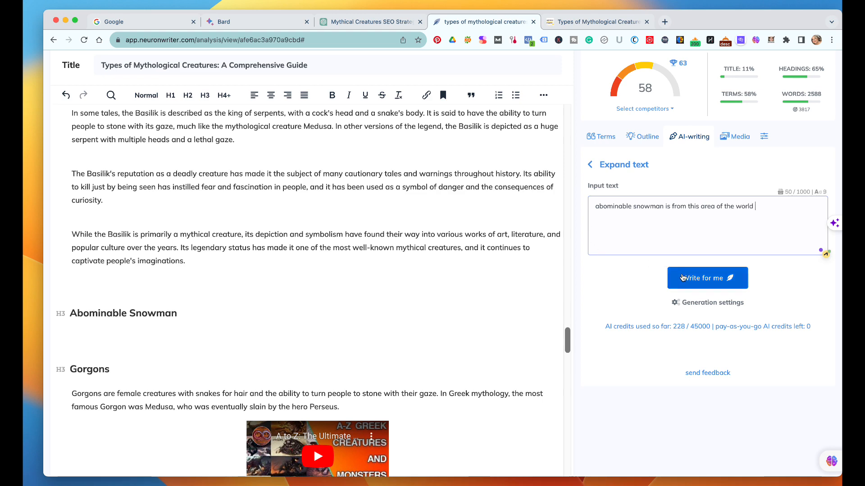
pyautogui.click(684, 276)
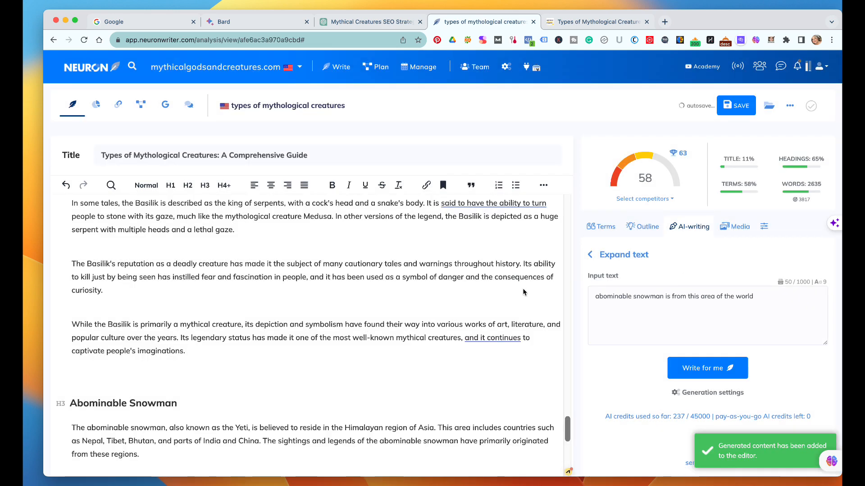
pyautogui.scroll(-2, 397, 342)
pyautogui.scroll(-2, 304, 337)
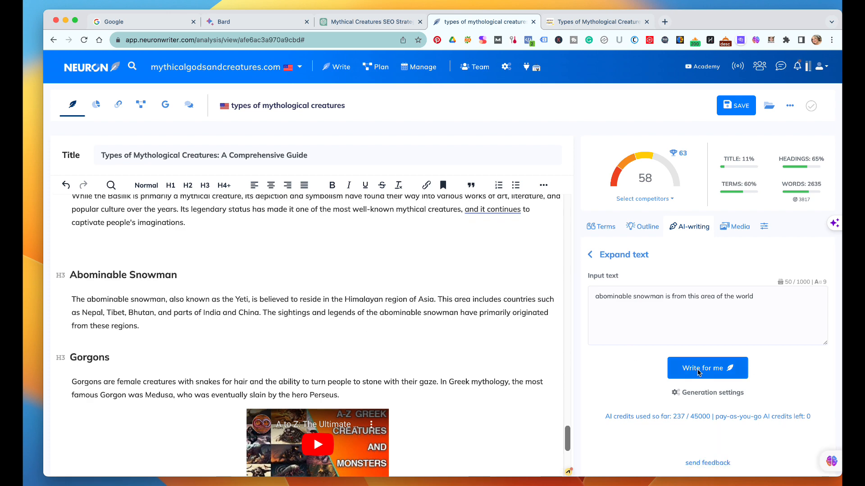
# - Check the article's term suggestions and add the line "Goblin" between the Abominable Snowman paragraph and the Gorgons heading
pyautogui.click(608, 229)
pyautogui.scroll(-5, 715, 327)
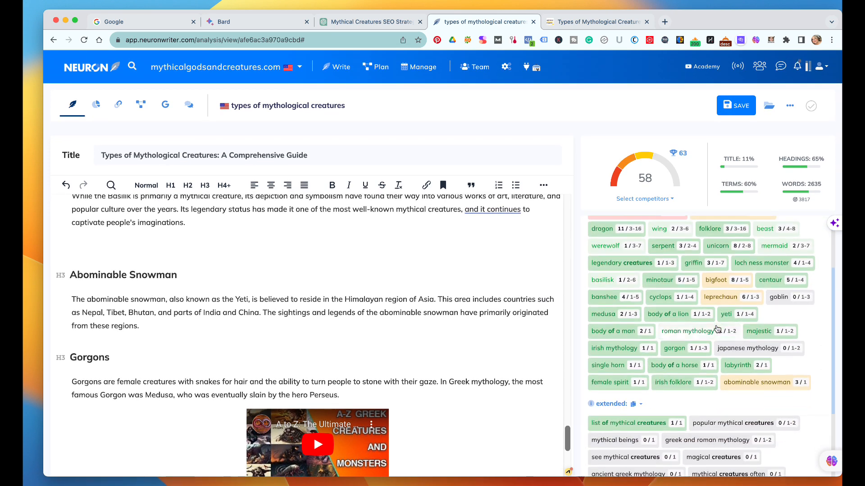
pyautogui.scroll(1, 717, 328)
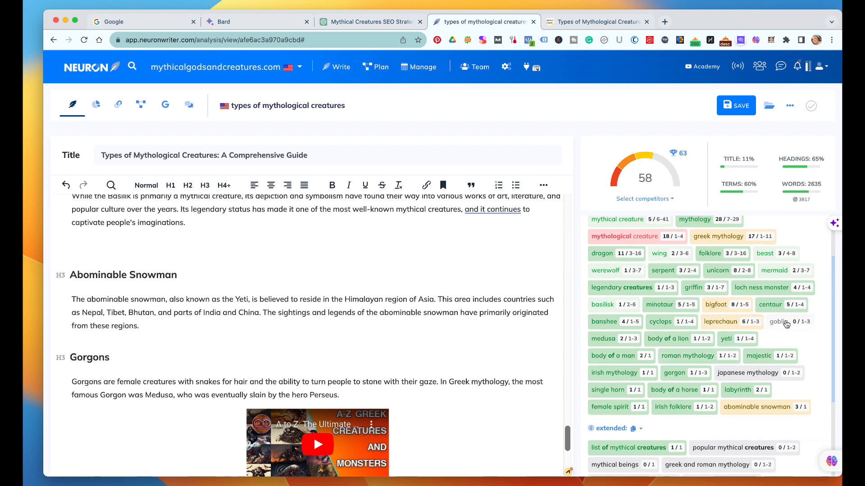
pyautogui.scroll(-1, 197, 287)
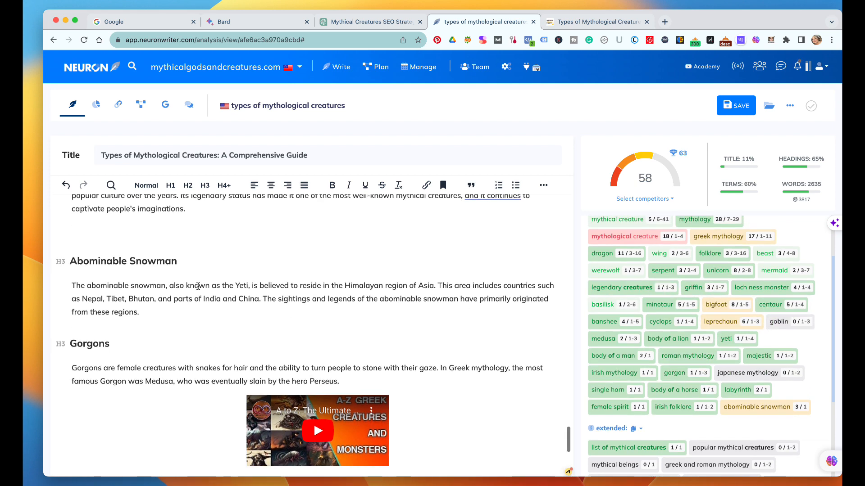
pyautogui.press('Return')
pyautogui.press('Return')
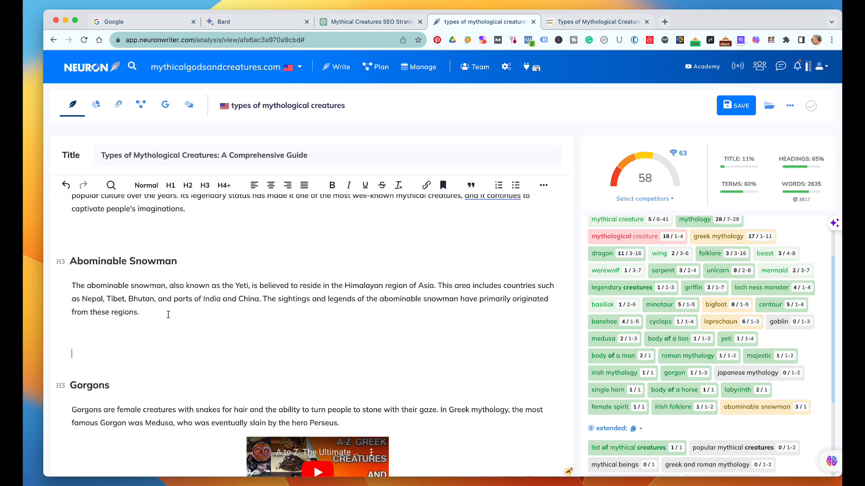
pyautogui.press('BackSpace')
pyautogui.write('Goblin')
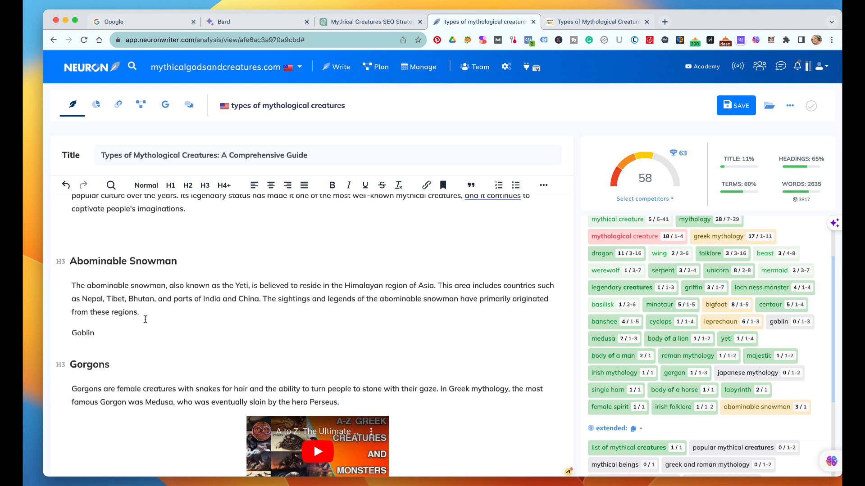
# - Format the "Goblin" line as an H3 heading and add an empty paragraph below it
pyautogui.doubleClick(82, 334)
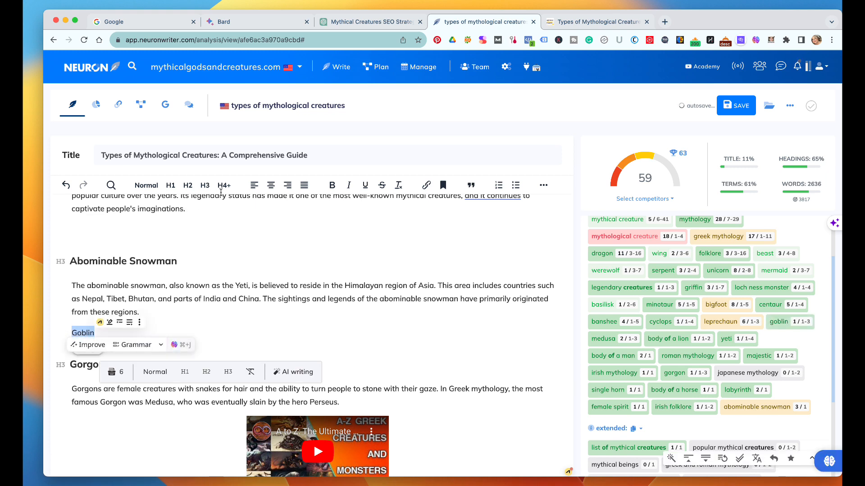
pyautogui.click(205, 185)
pyautogui.click(129, 343)
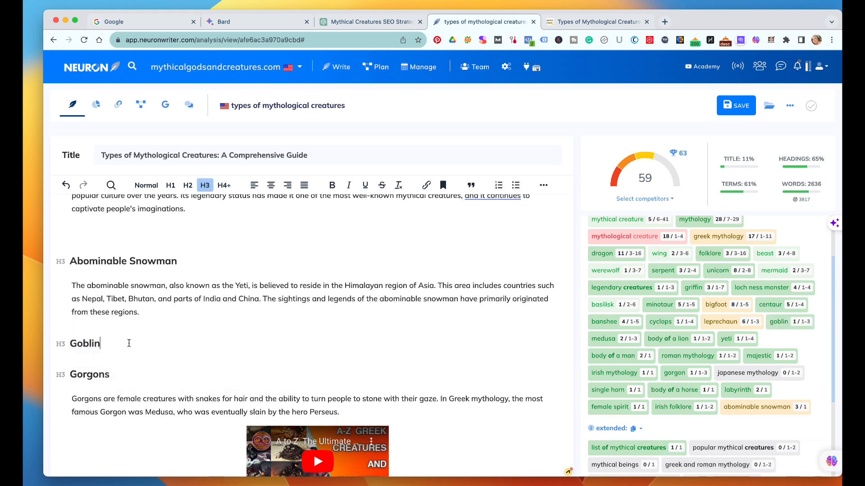
pyautogui.press('Return')
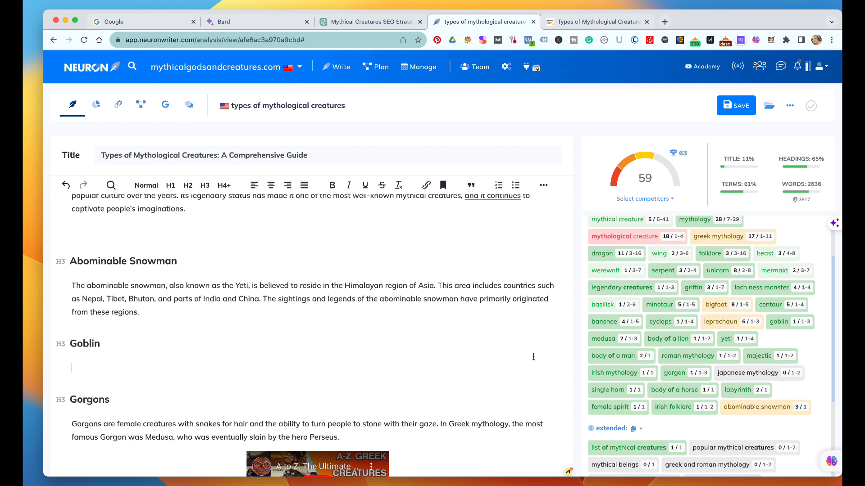
# - Generate AI text under the Goblin heading by expanding "Goblin is from this country's mythology"
pyautogui.scroll(4, 667, 301)
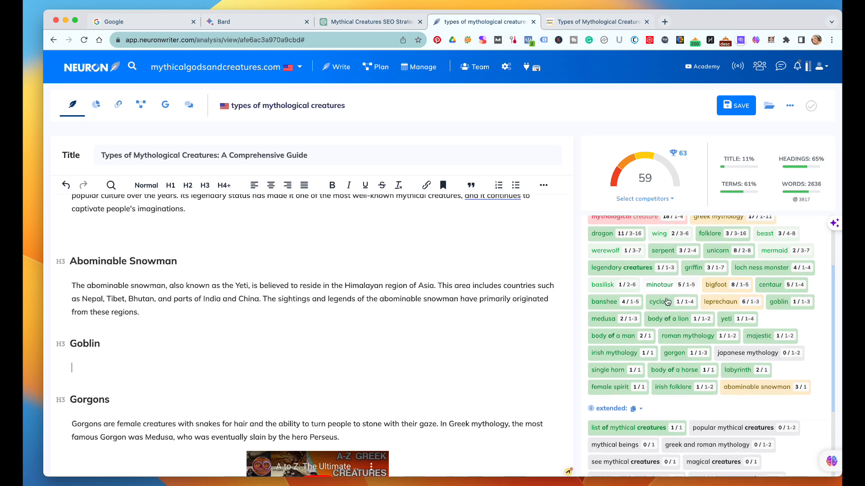
pyautogui.click(689, 227)
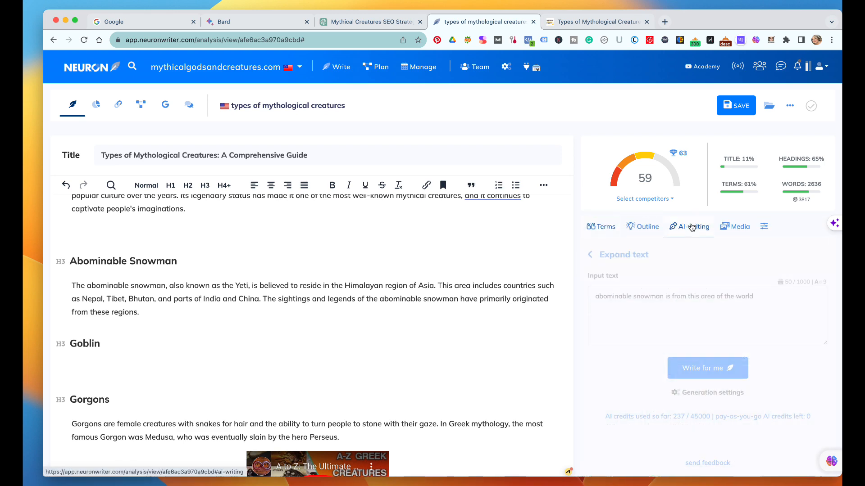
pyautogui.moveTo(760, 302); pyautogui.dragTo(615, 289)
pyautogui.press('BackSpace')
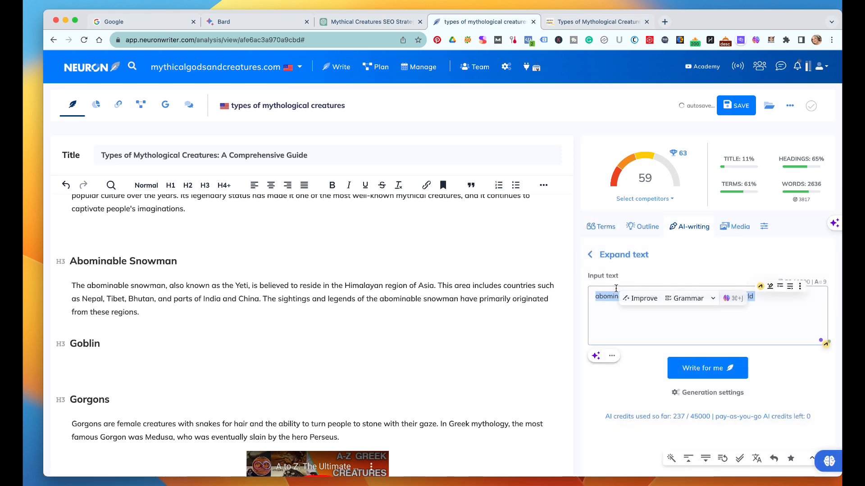
pyautogui.write('Goblin is f')
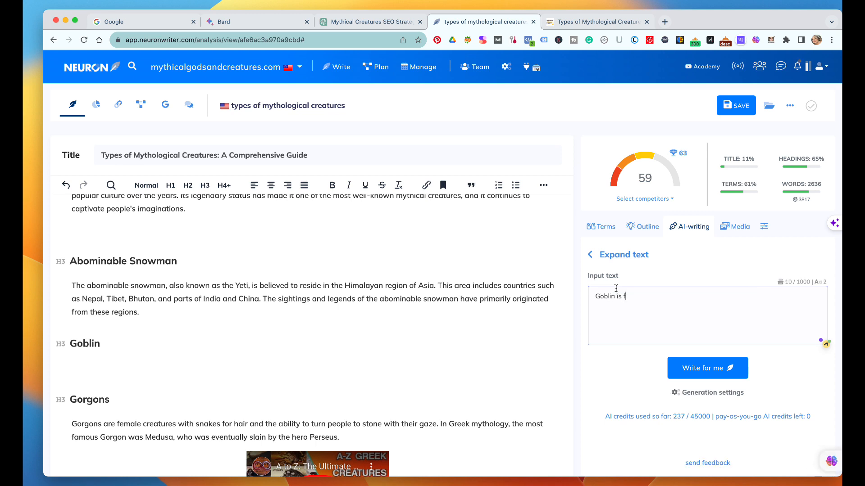
pyautogui.write("rom this country's mythology")
pyautogui.click(680, 366)
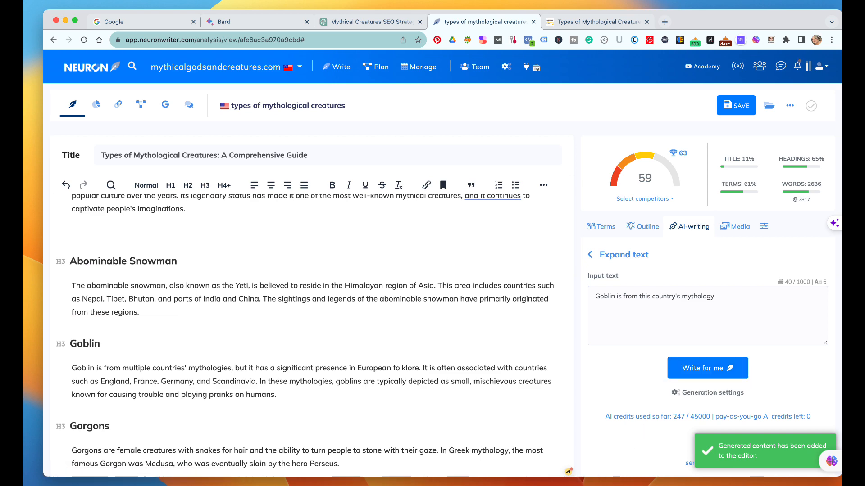
pyautogui.scroll(-2, 333, 395)
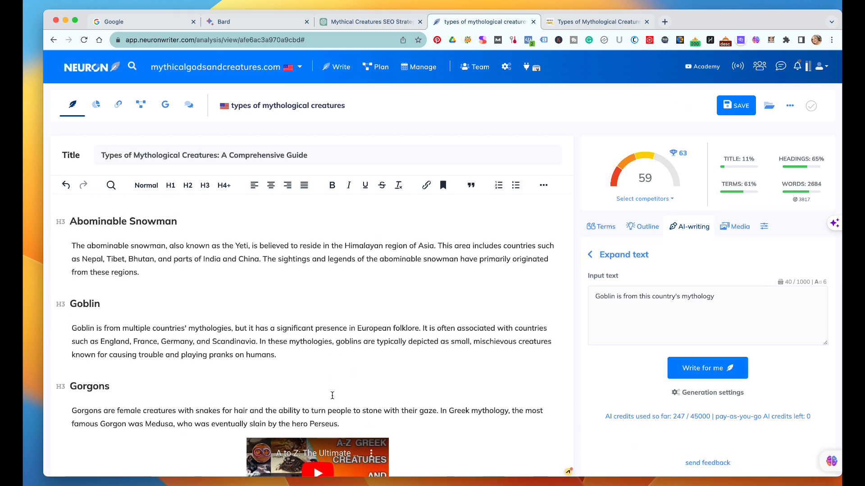
# - Review the term suggestions and add an empty paragraph after the Native American Mythology paragraph, before the Powers and Abilities heading
pyautogui.click(602, 227)
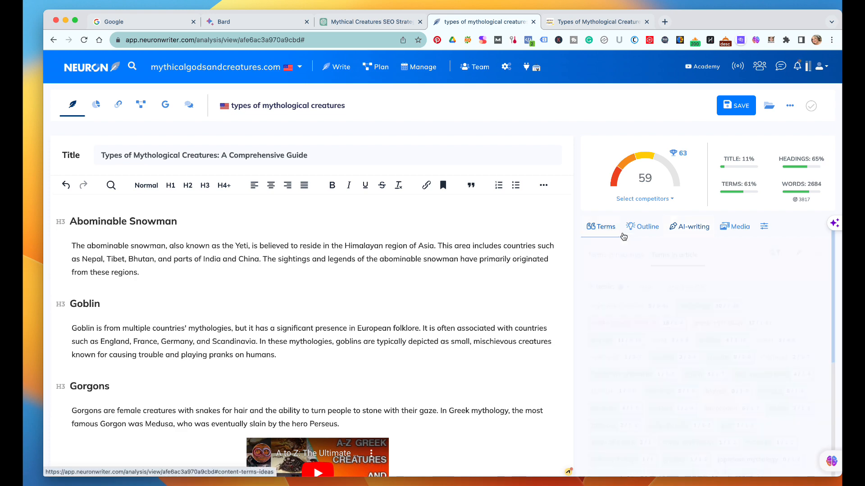
pyautogui.scroll(-3, 683, 307)
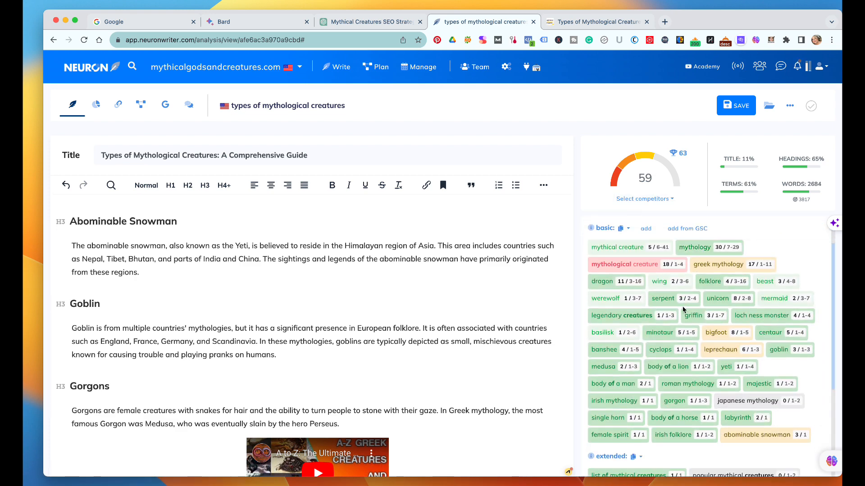
pyautogui.scroll(4, 682, 306)
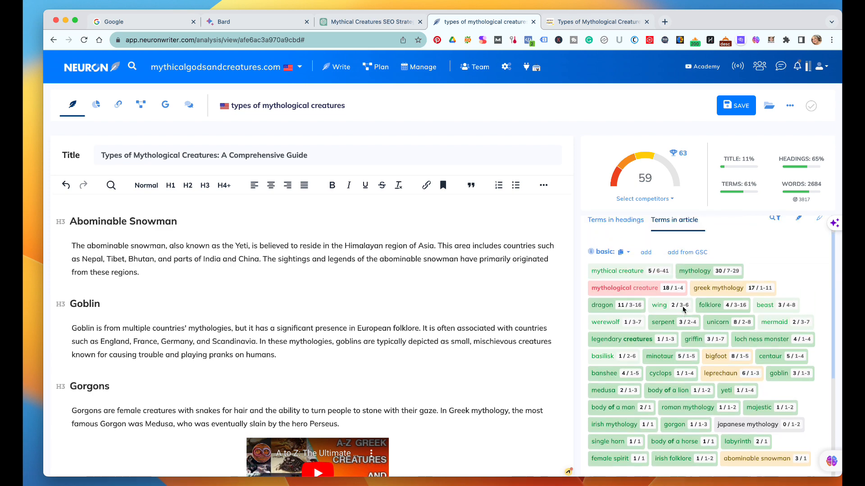
pyautogui.scroll(-3, 682, 307)
pyautogui.scroll(-2, 682, 310)
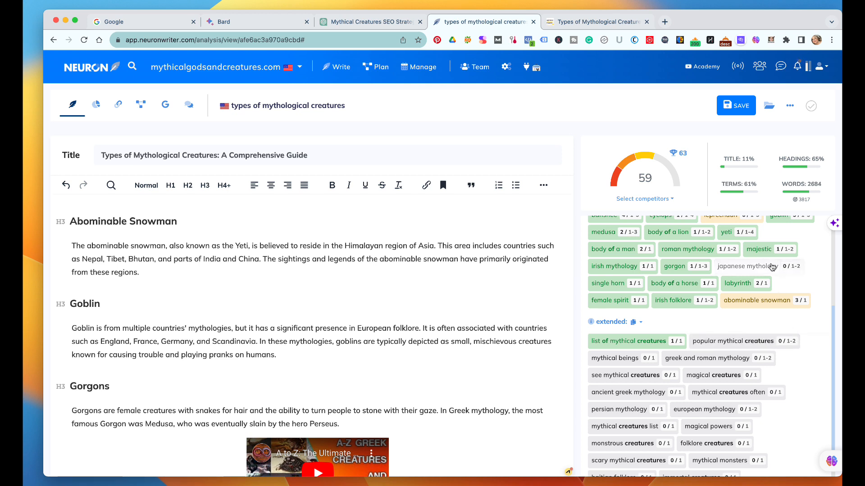
pyautogui.scroll(-6, 427, 359)
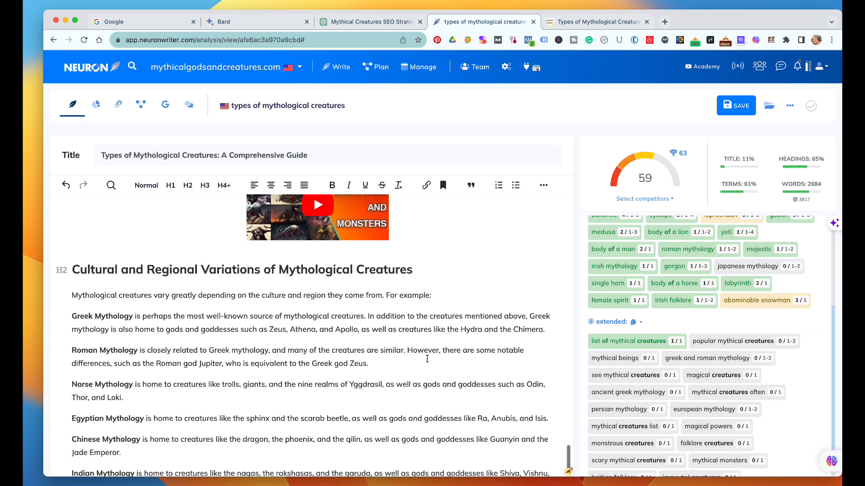
pyautogui.scroll(-8, 426, 359)
pyautogui.scroll(5, 427, 359)
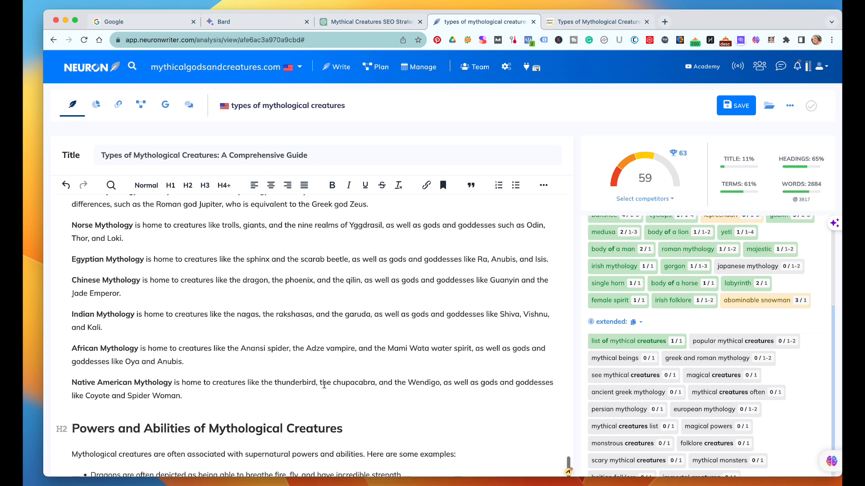
pyautogui.click(226, 397)
pyautogui.press('Return')
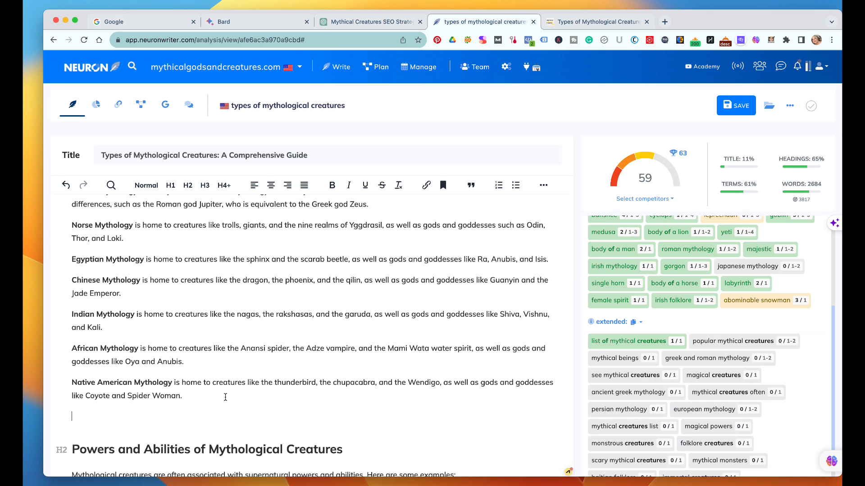
# - Add a bold "Japanese Mythology" label on the empty line below the Native American Mythology paragraph
pyautogui.write('Japanese Mythology')
pyautogui.moveTo(145, 417); pyautogui.dragTo(72, 417)
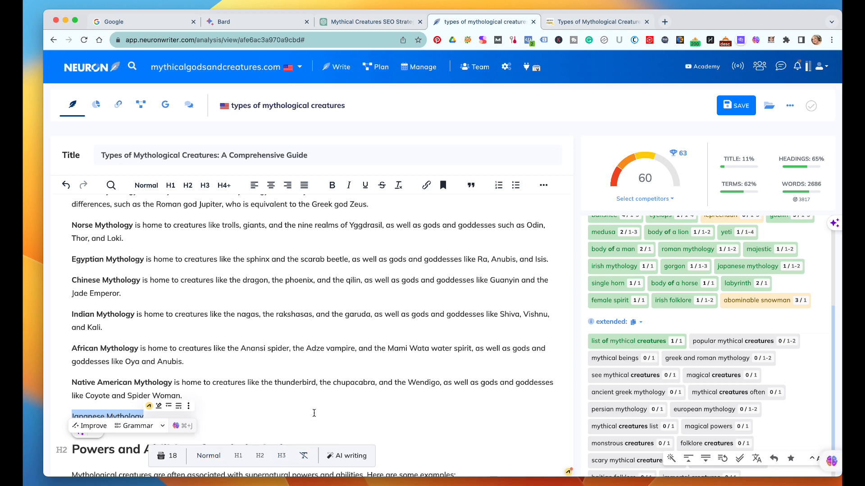
pyautogui.press('super+b')
pyautogui.click(234, 429)
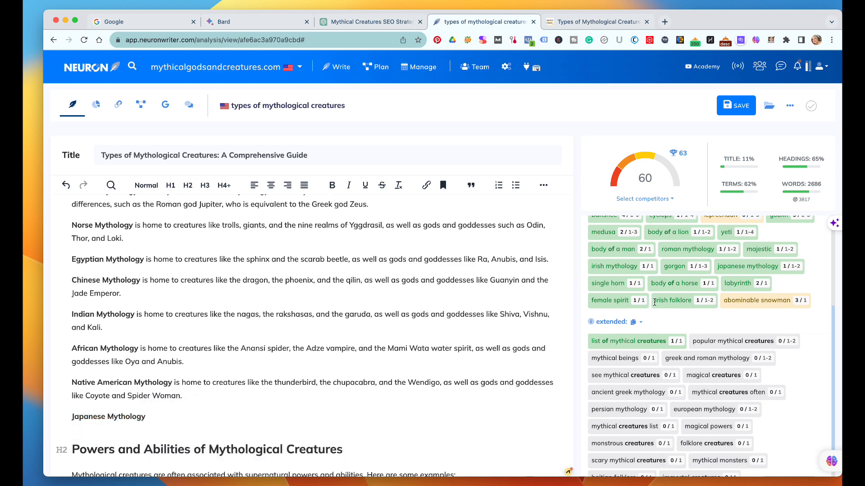
# - Generate text after the Japanese Mythology label with the AI Expand text tool, using the input "Japanese mythology is home to creatures like"
pyautogui.scroll(5, 655, 303)
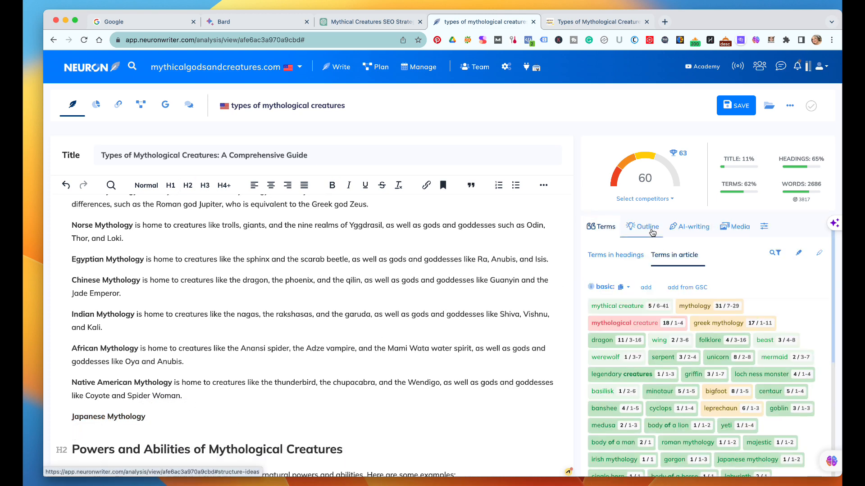
pyautogui.click(689, 227)
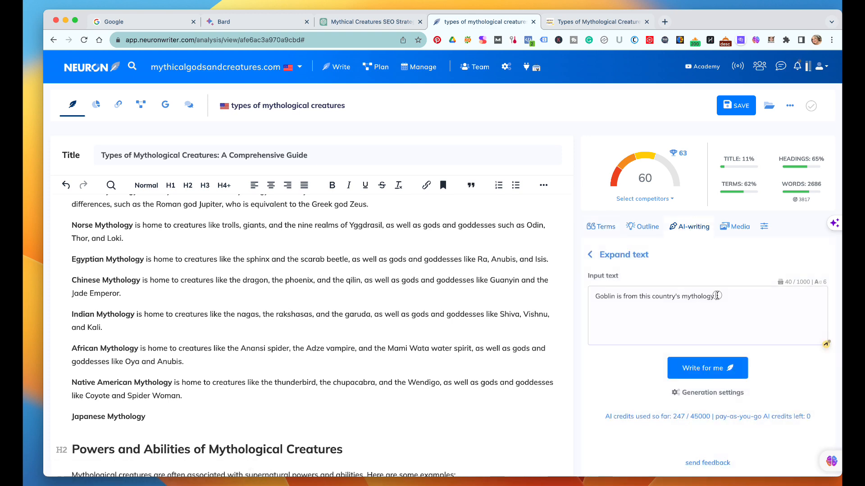
pyautogui.moveTo(714, 296); pyautogui.dragTo(576, 297)
pyautogui.press('BackSpace')
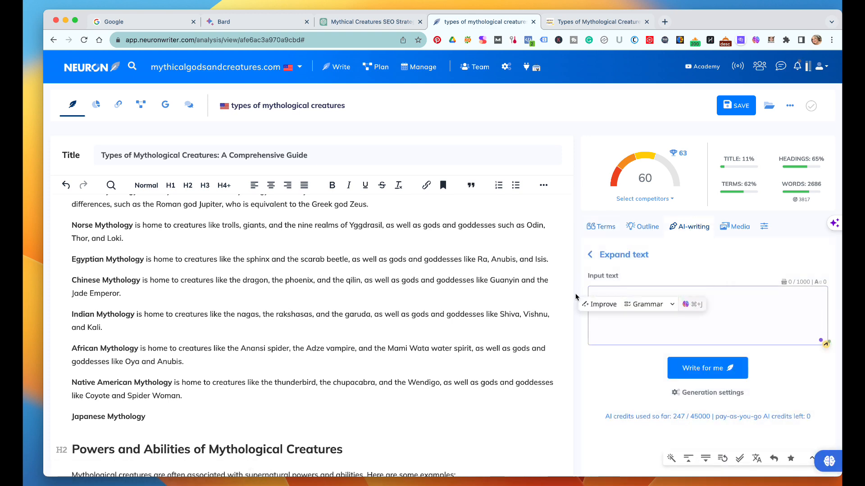
pyautogui.write('Japane')
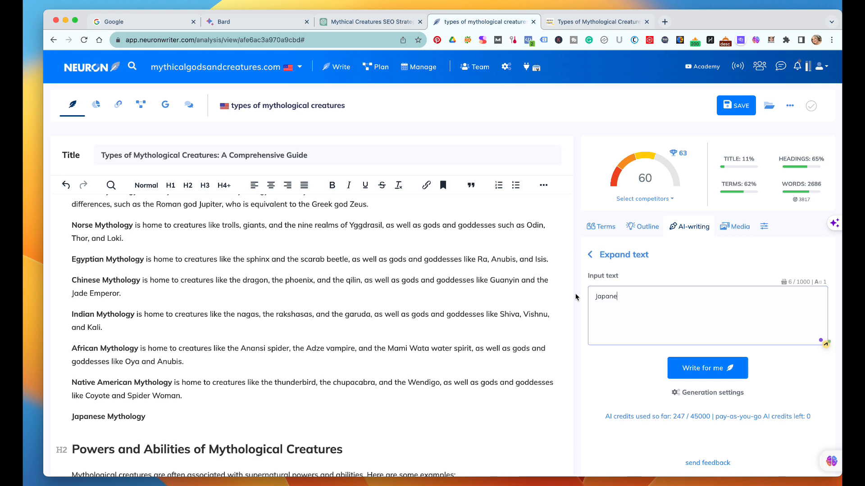
pyautogui.write('se mythology is h')
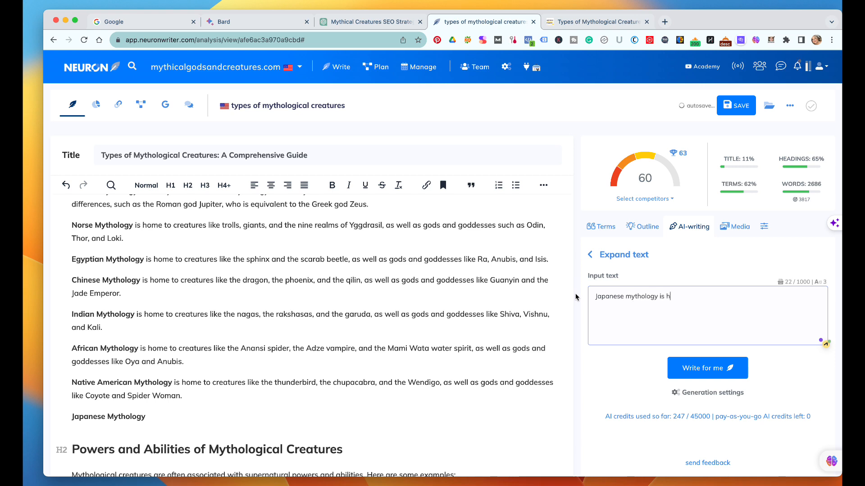
pyautogui.write('ome to creatures like')
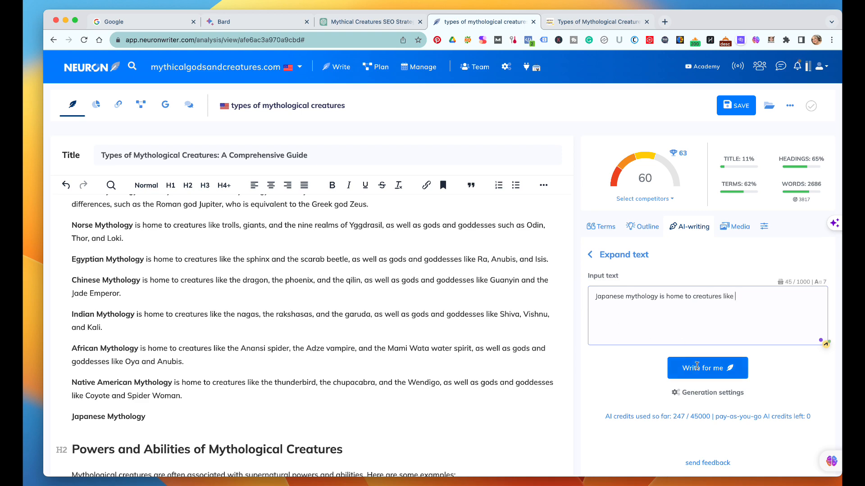
pyautogui.click(696, 366)
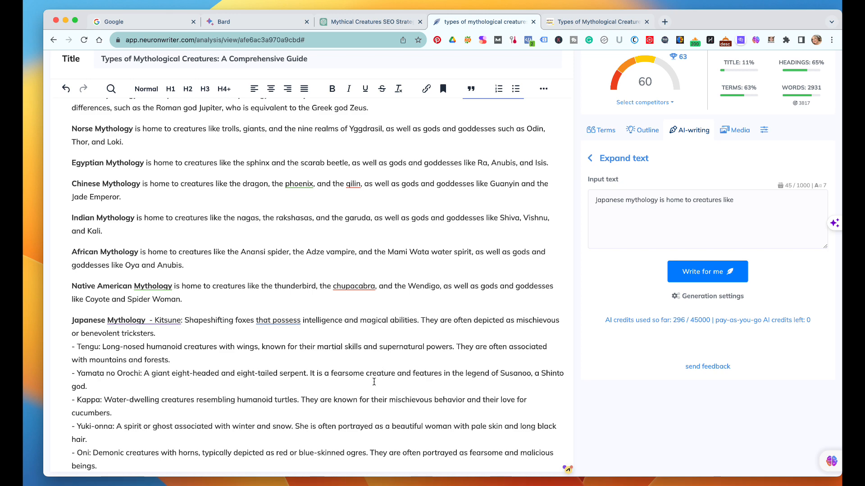
# - Remove the extra space between the Japanese Mythology label and the dash before Kitsune, keeping the dash
pyautogui.scroll(-3, 232, 397)
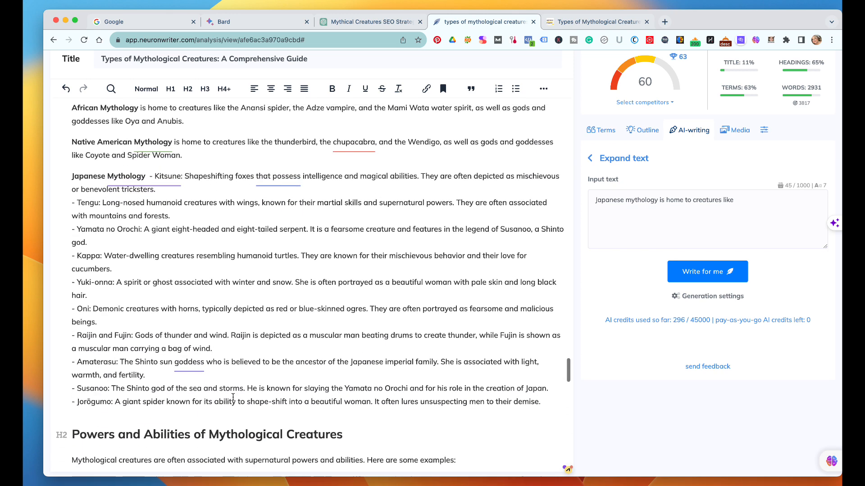
pyautogui.scroll(1, 233, 398)
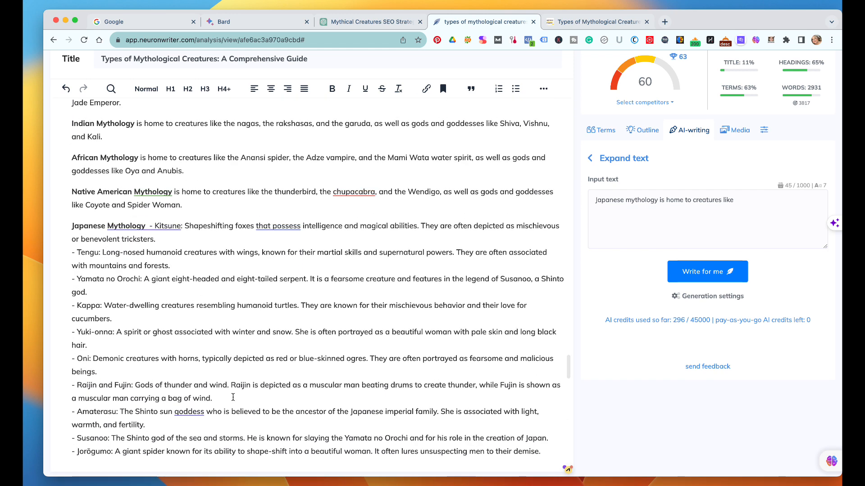
pyautogui.scroll(1, 232, 397)
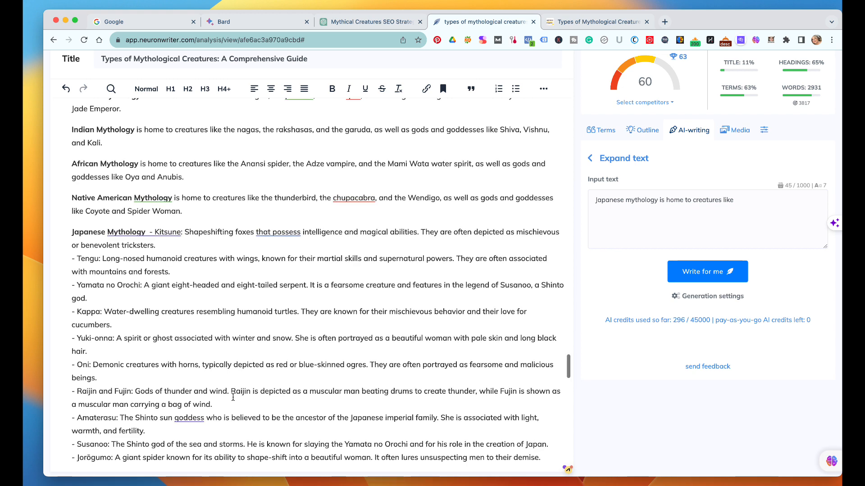
pyautogui.scroll(-1, 232, 397)
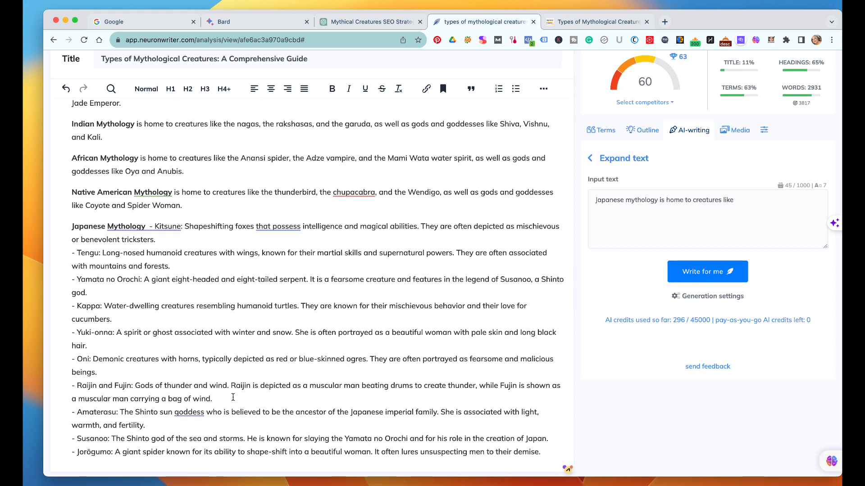
pyautogui.scroll(-1, 233, 397)
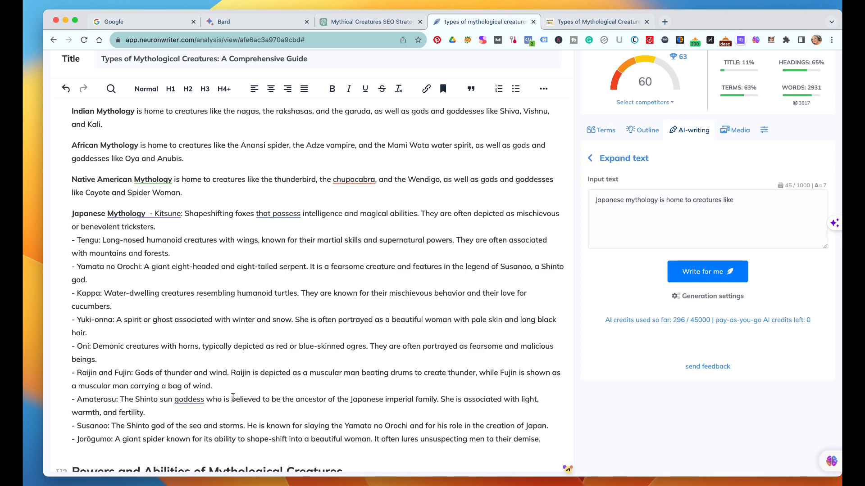
pyautogui.scroll(-1, 232, 397)
pyautogui.scroll(1, 233, 397)
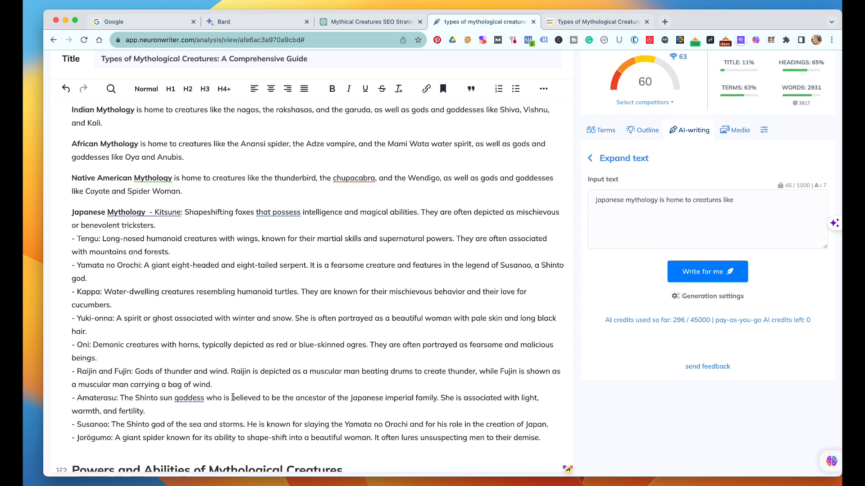
pyautogui.click(156, 213)
pyautogui.press('BackSpace')
pyautogui.press('BackSpace')
pyautogui.press('BackSpace')
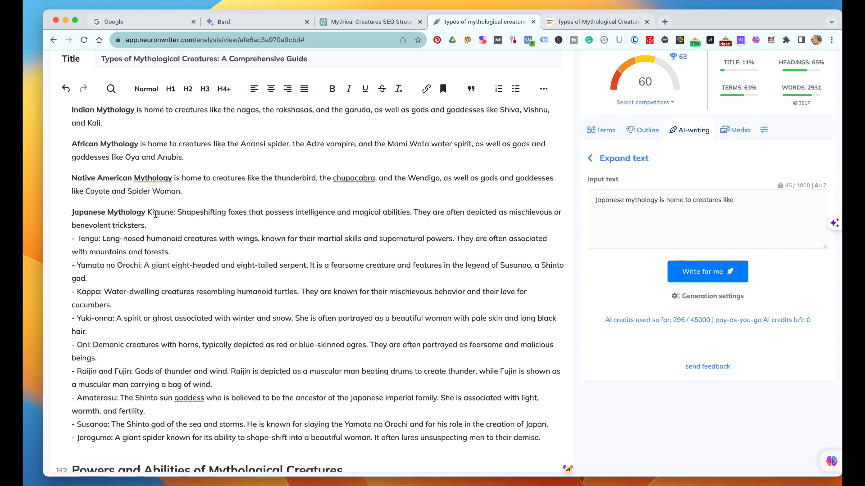
pyautogui.press('super+z')
pyautogui.click(219, 273)
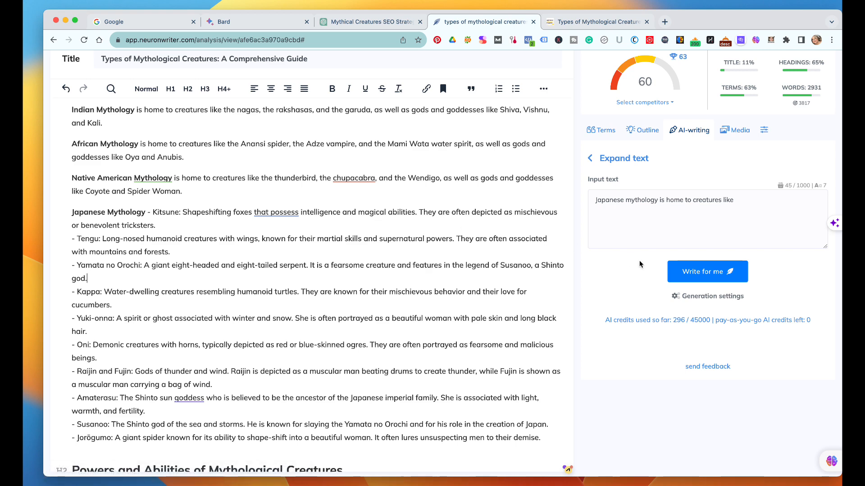
# - Insert an empty line after the Jorōgumo item, above the Powers and Abilities of Mythological Creatures heading
pyautogui.scroll(3, 432, 318)
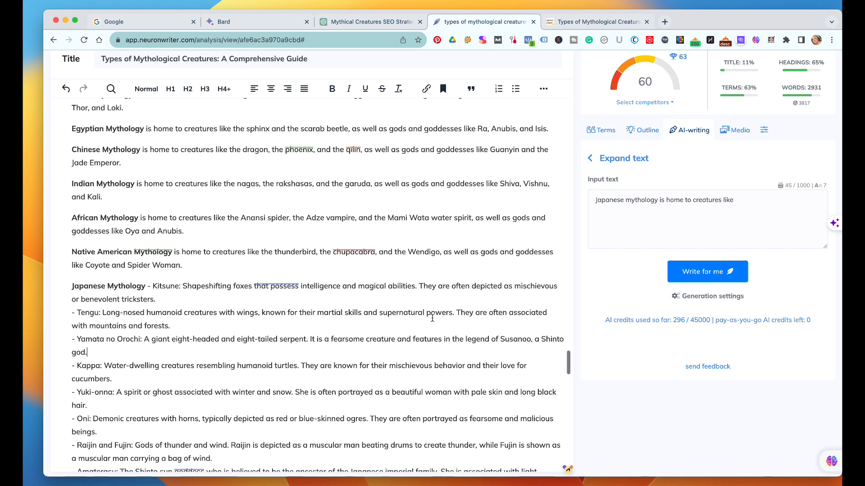
pyautogui.scroll(-5, 432, 317)
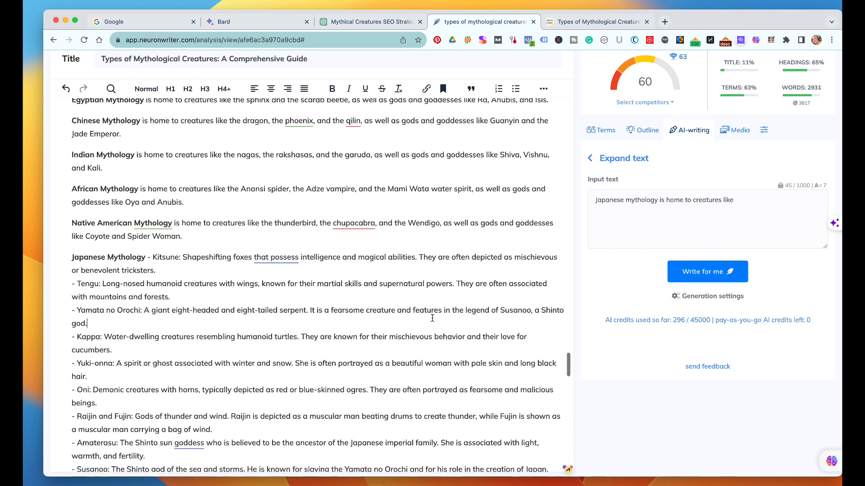
pyautogui.scroll(-2, 432, 317)
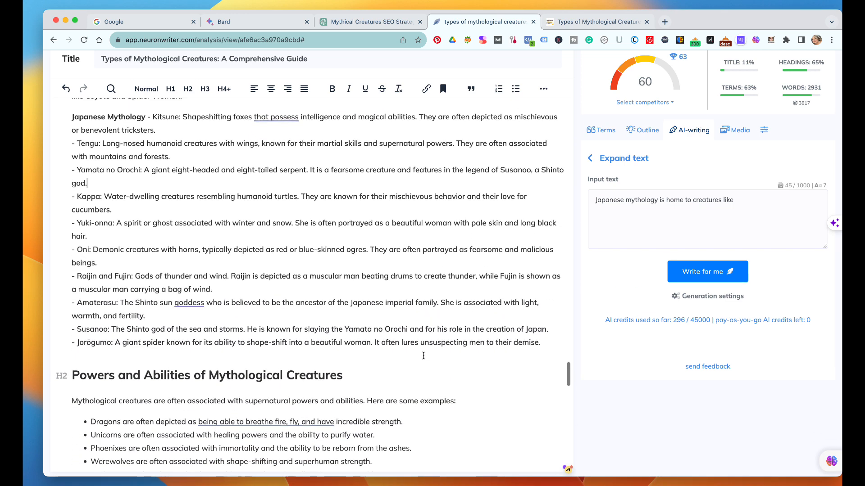
pyautogui.click(546, 343)
pyautogui.press('Return')
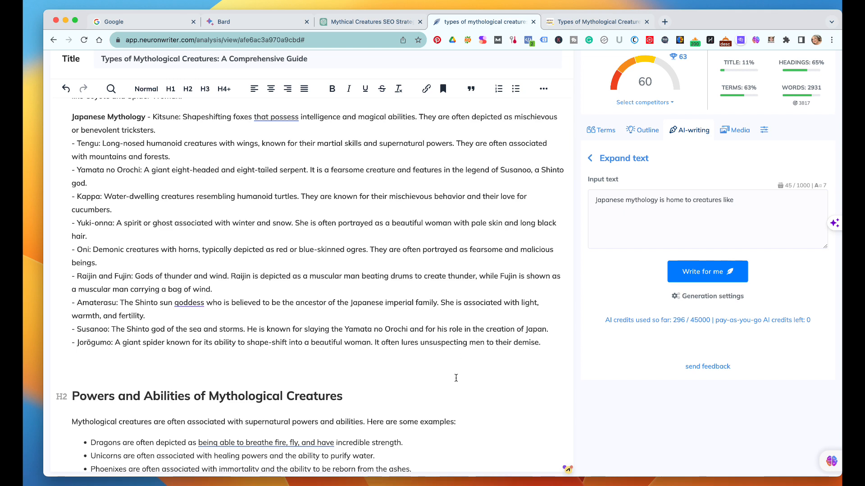
# - Review the regional mythology paragraphs and the generated list of Japanese creatures
pyautogui.scroll(3, 635, 261)
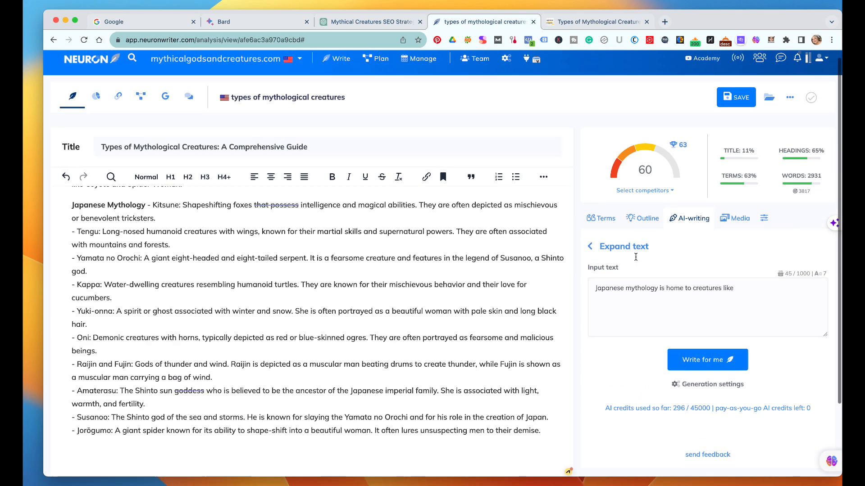
pyautogui.scroll(7, 390, 326)
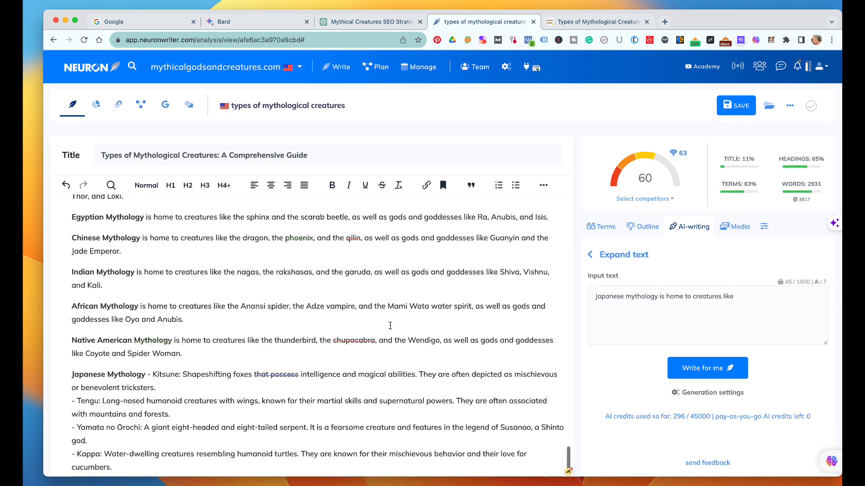
pyautogui.scroll(-4, 390, 326)
pyautogui.scroll(-4, 390, 325)
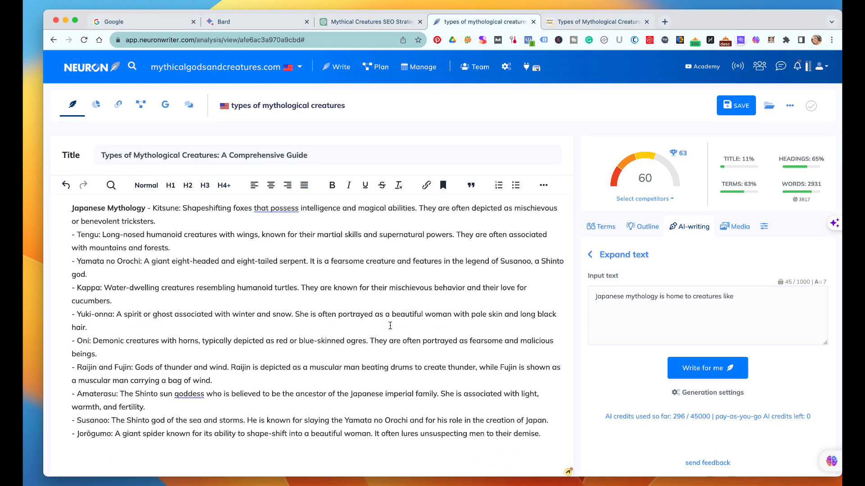
pyautogui.scroll(1, 390, 326)
pyautogui.scroll(-2, 390, 326)
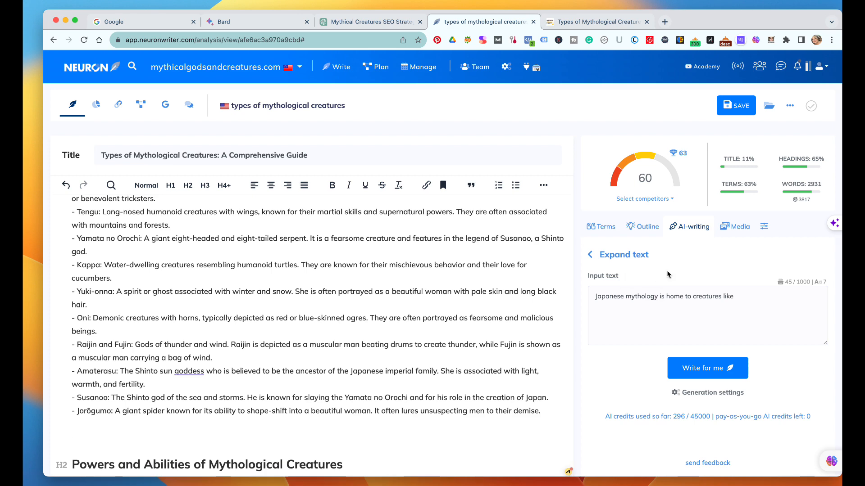
# - Exclude the extended terms "popular mythical creatures" and "mythical beings" from the article's term suggestions
pyautogui.click(601, 226)
pyautogui.scroll(-1, 684, 289)
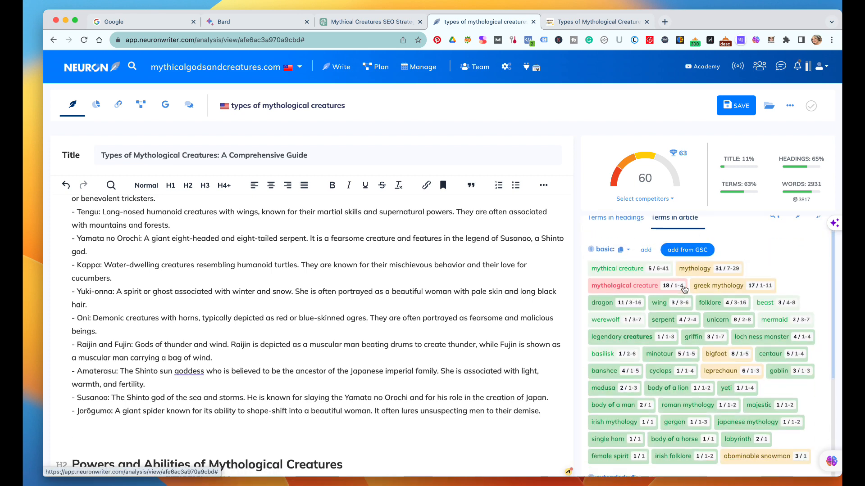
pyautogui.scroll(-3, 684, 289)
pyautogui.scroll(2, 730, 297)
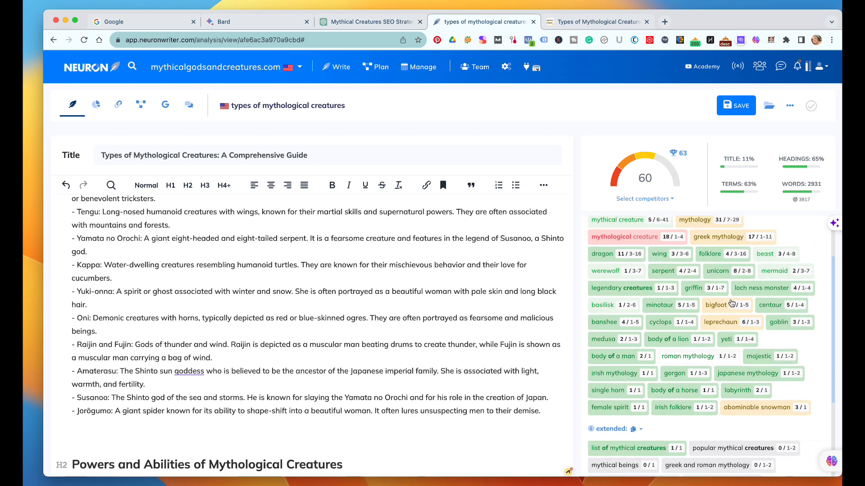
pyautogui.scroll(-3, 732, 303)
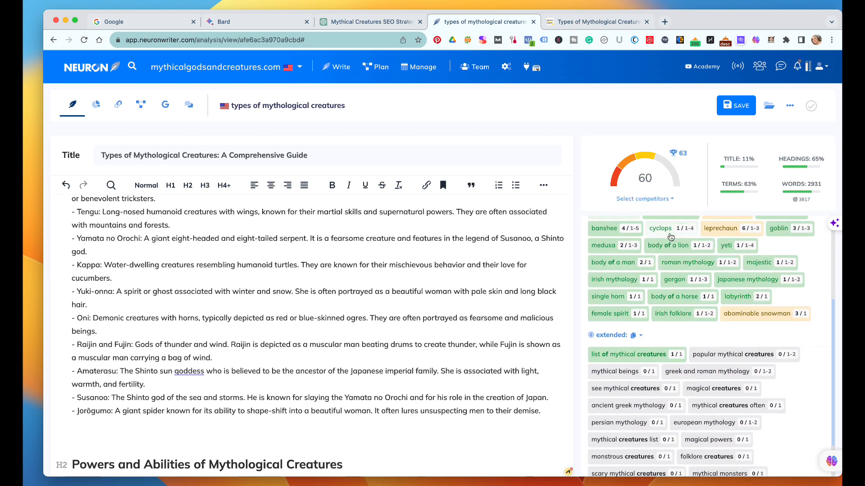
pyautogui.scroll(-2, 720, 377)
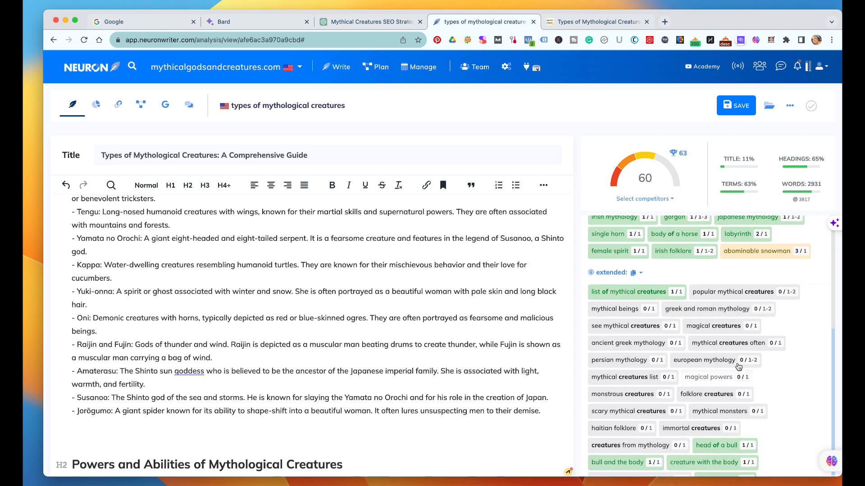
pyautogui.click(735, 290)
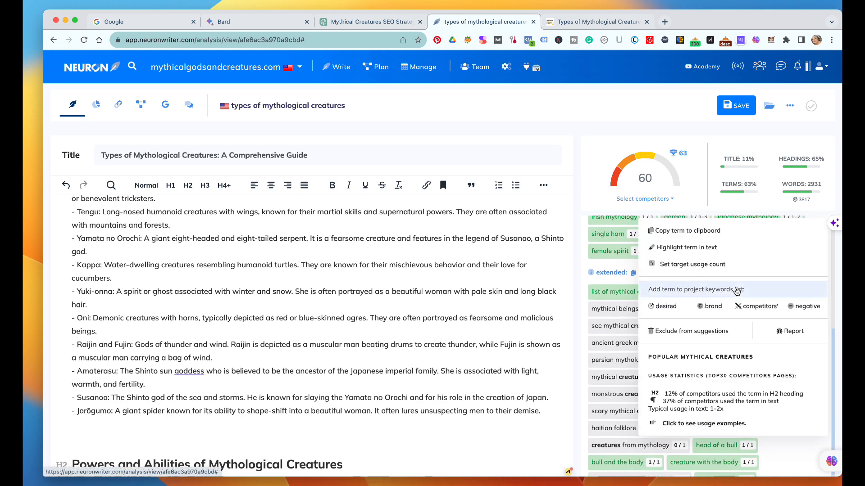
pyautogui.click(703, 331)
pyautogui.click(740, 295)
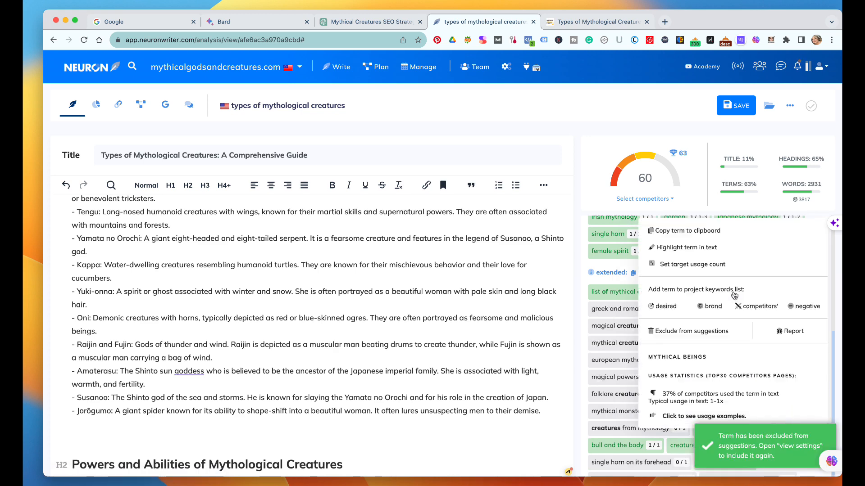
pyautogui.click(693, 329)
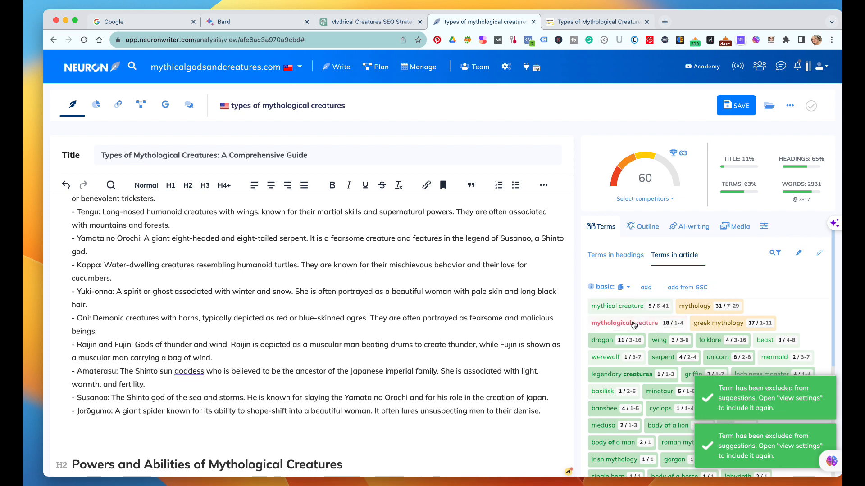
# - Examine the remaining extended terms against the Cultural and Regional Variations section of the article
pyautogui.scroll(-10, 634, 325)
pyautogui.scroll(2, 633, 325)
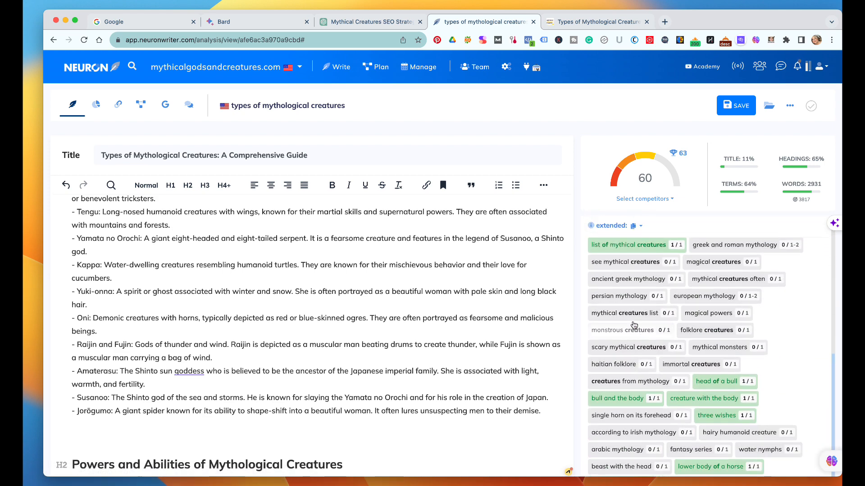
pyautogui.scroll(5, 367, 314)
pyautogui.scroll(4, 366, 314)
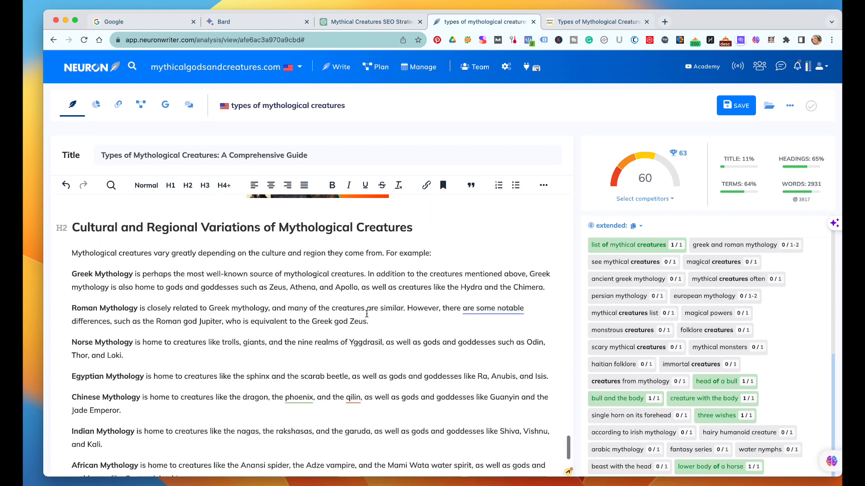
pyautogui.scroll(-5, 366, 313)
pyautogui.scroll(-4, 366, 314)
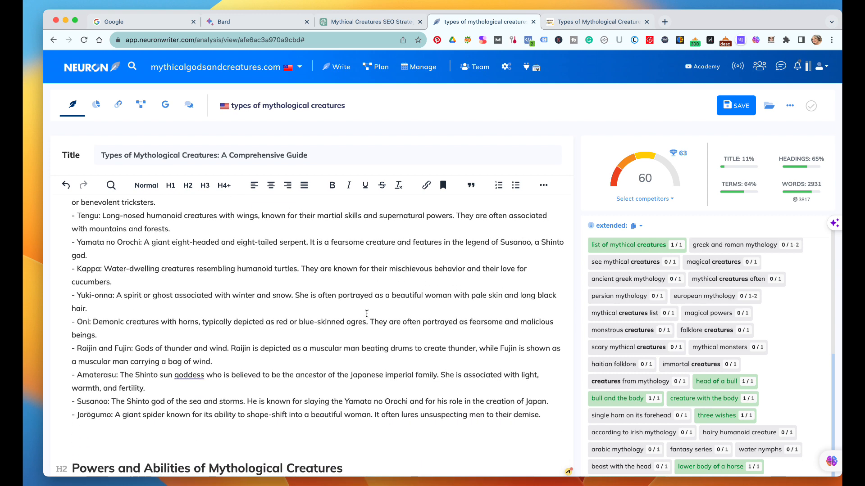
# - Add the line "Arabic Mythological Gods and Creatures:" below the Jorōgumo item, above the Powers and Abilities heading, with its spelling corrected
pyautogui.scroll(7, 367, 314)
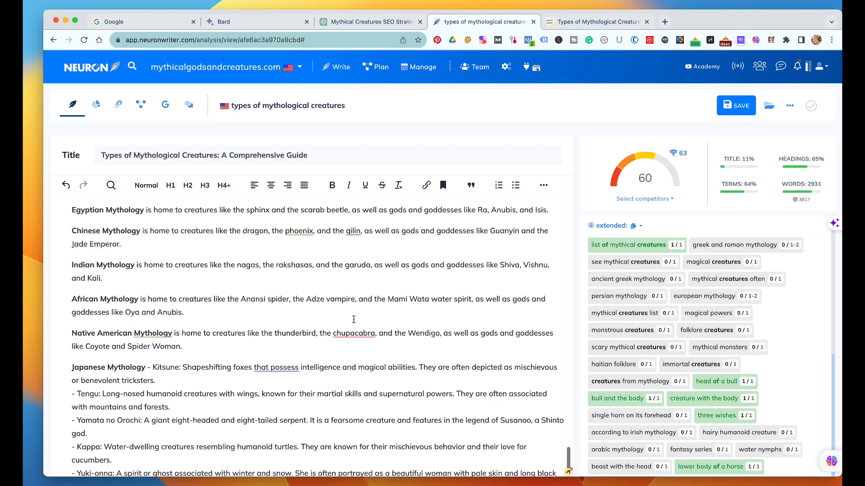
pyautogui.scroll(3, 353, 320)
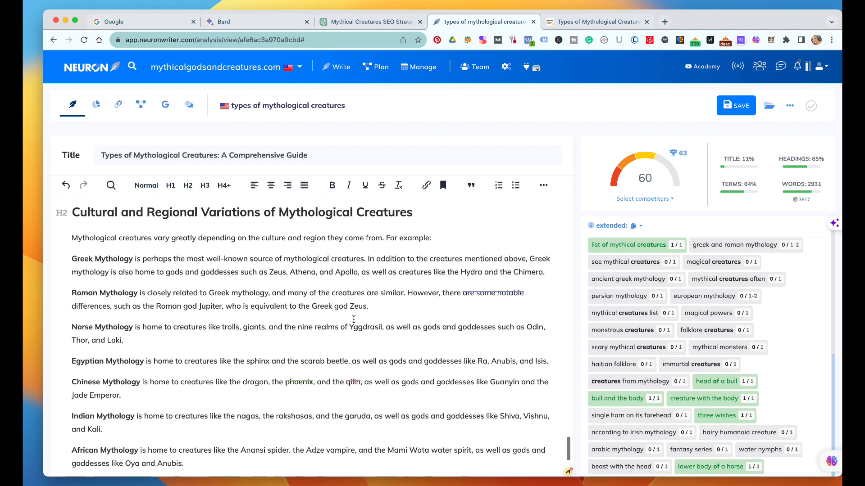
pyautogui.scroll(-3, 353, 320)
pyautogui.scroll(-8, 354, 320)
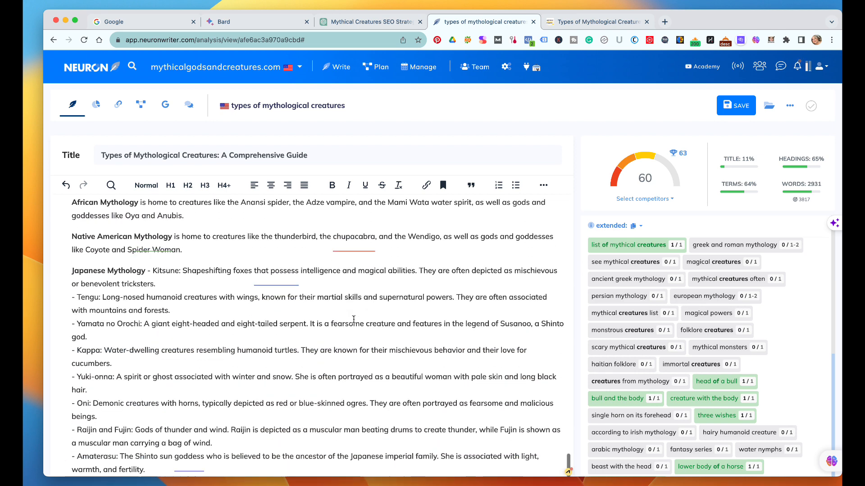
pyautogui.scroll(-1, 354, 320)
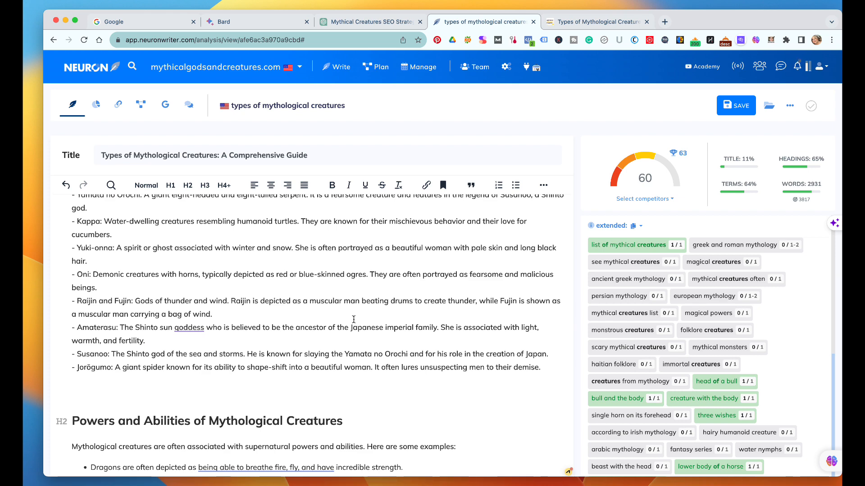
pyautogui.scroll(-3, 629, 405)
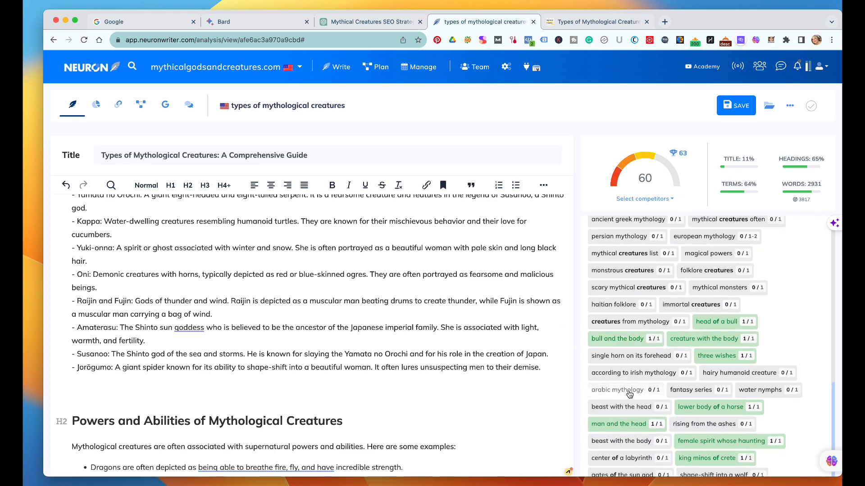
pyautogui.click(78, 389)
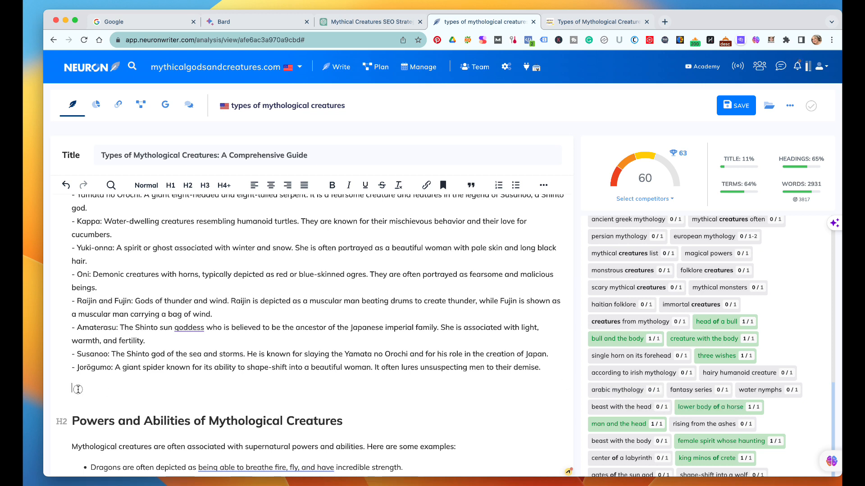
pyautogui.write('Arab')
pyautogui.press('BackSpace')
pyautogui.write('ic ')
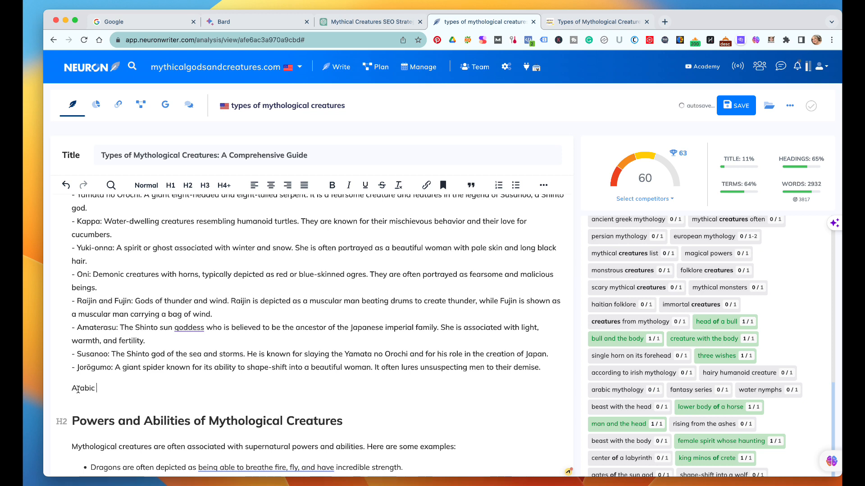
pyautogui.write('Myto')
pyautogui.press('BackSpace')
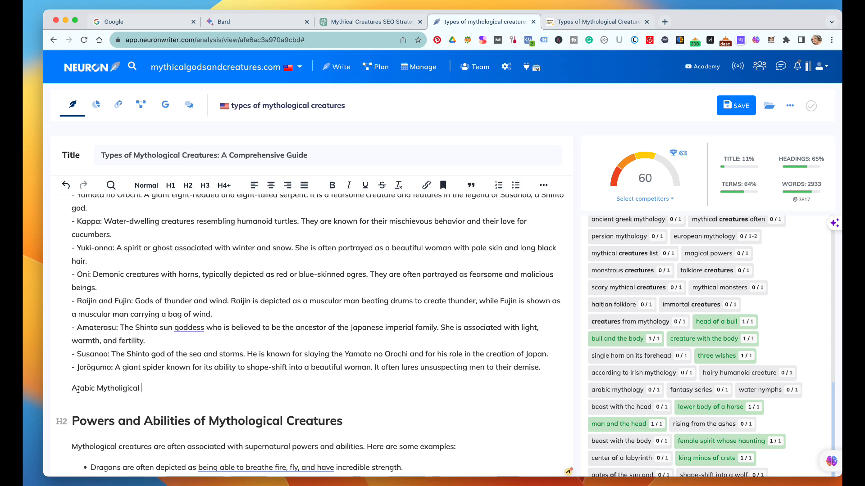
pyautogui.write('ical Gods and Creatures:')
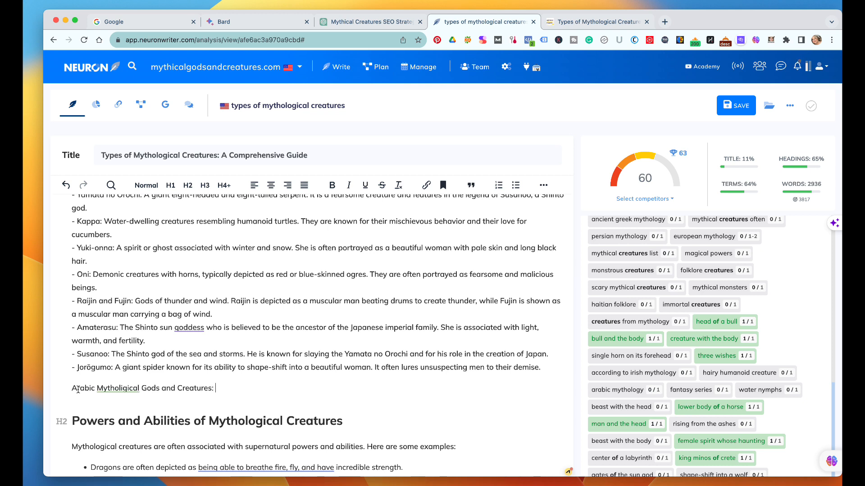
pyautogui.click(129, 388)
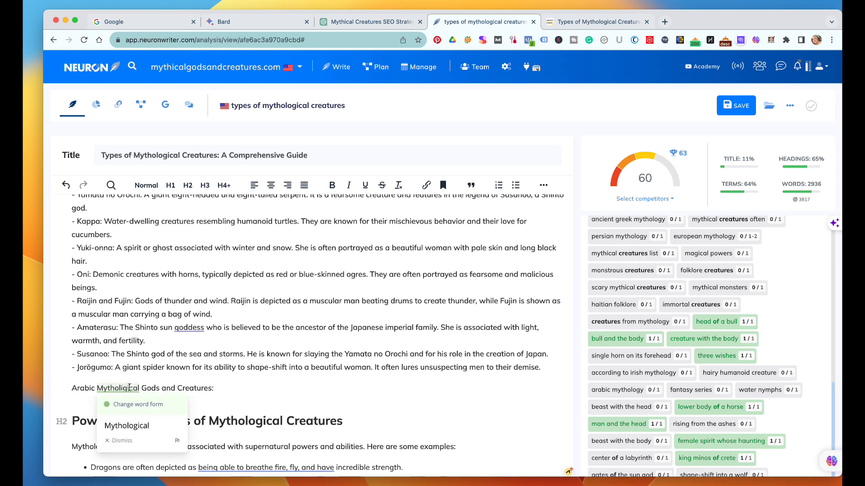
pyautogui.click(121, 424)
# - Delete the dash between "Japanese Mythology" and "Kitsune" in the Japanese Mythology paragraph
pyautogui.scroll(5, 212, 368)
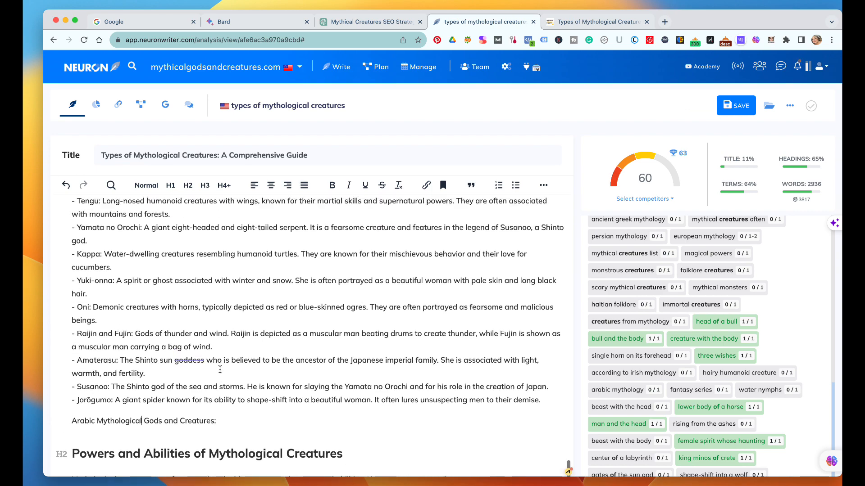
pyautogui.scroll(2, 219, 370)
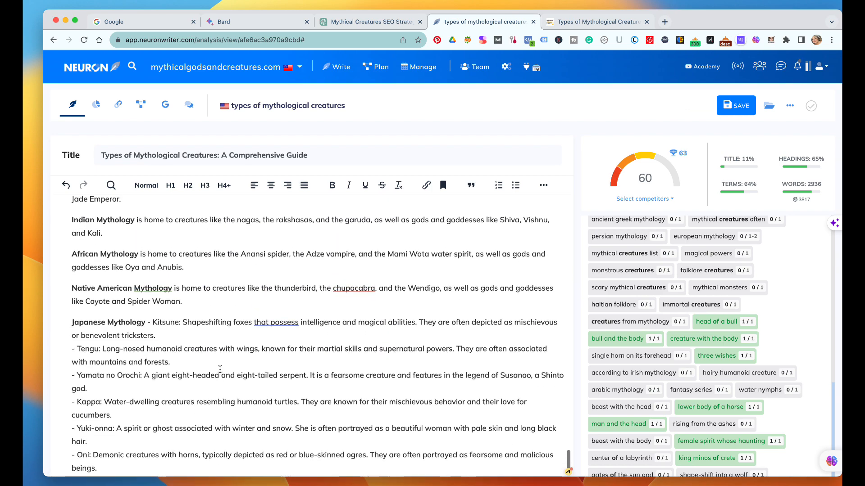
pyautogui.scroll(-1, 220, 370)
pyautogui.scroll(-2, 220, 370)
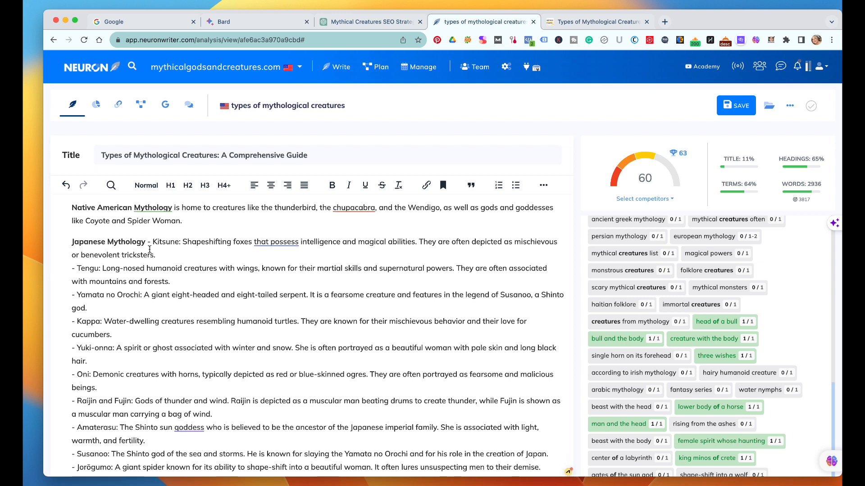
pyautogui.press('BackSpace')
pyautogui.write('as gi')
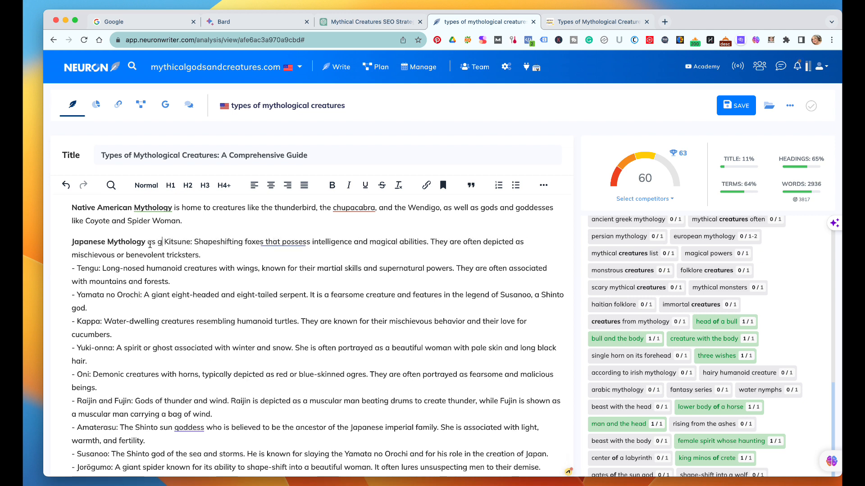
pyautogui.press('BackSpace')
pyautogui.press('BackSpace')
pyautogui.press('BackSpace')
pyautogui.press('BackSpace')
pyautogui.press('BackSpace')
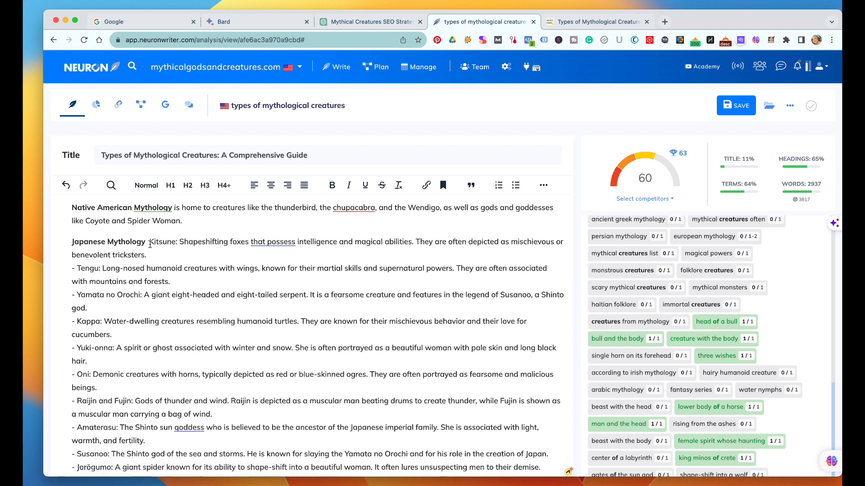
# - Insert "is home to creatures and gods like-" between "Japanese Mythology" and "Kitsune"
pyautogui.write('is home to crea')
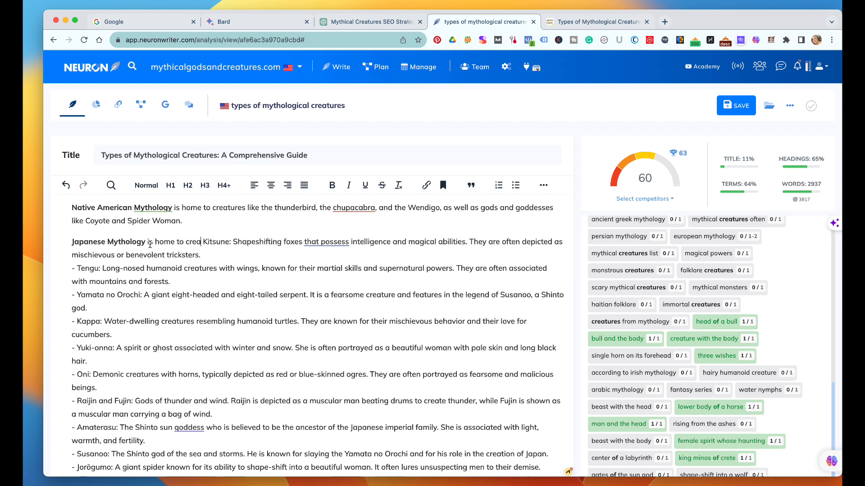
pyautogui.write('tures and gods')
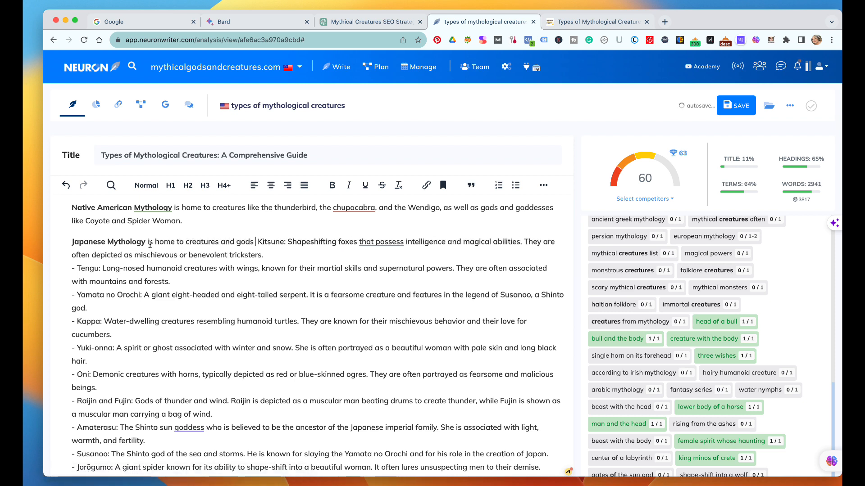
pyautogui.write(' like')
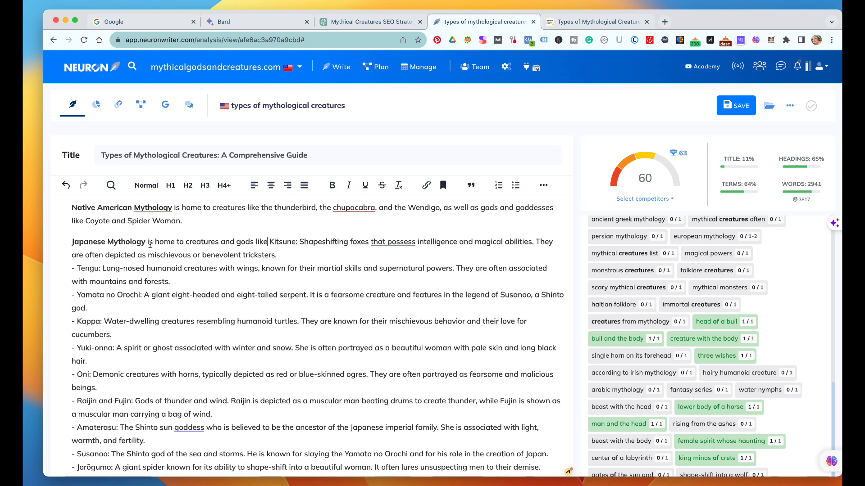
pyautogui.write('-')
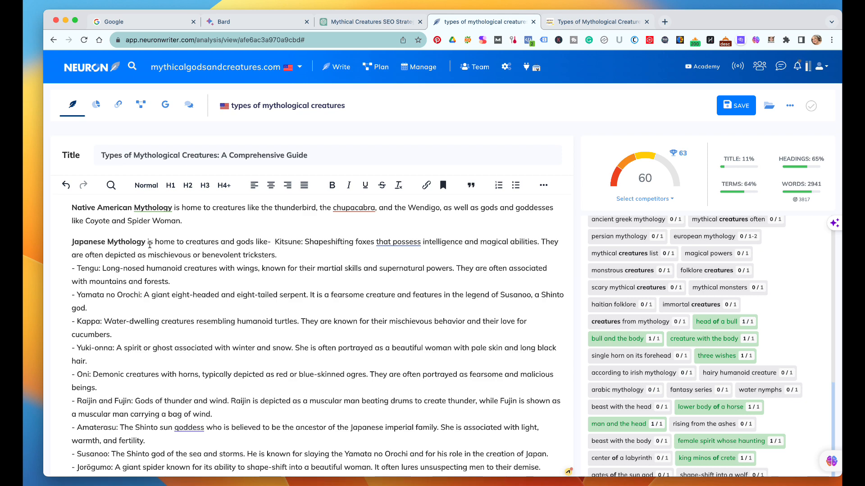
# - Reword the start of the Kitsune description to "Kitsune who are shapeshifting foxes", replacing the colon, and save the article
pyautogui.click(303, 245)
pyautogui.press('BackSpace')
pyautogui.write('who')
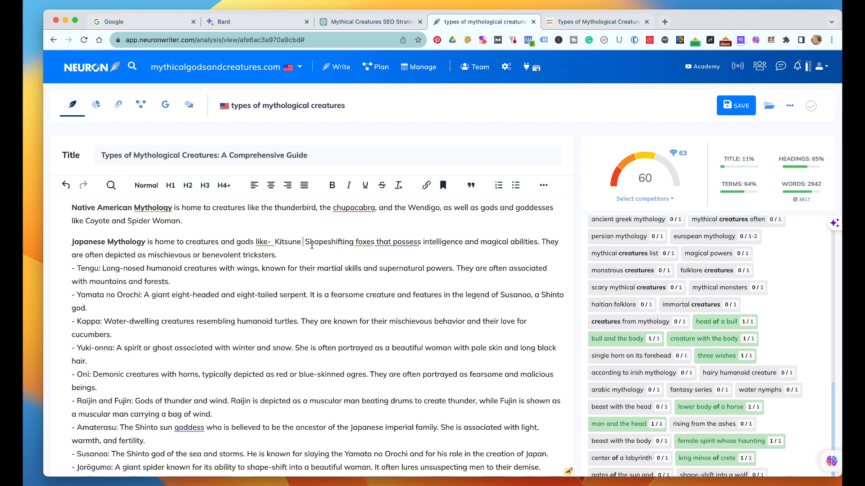
pyautogui.write(' is')
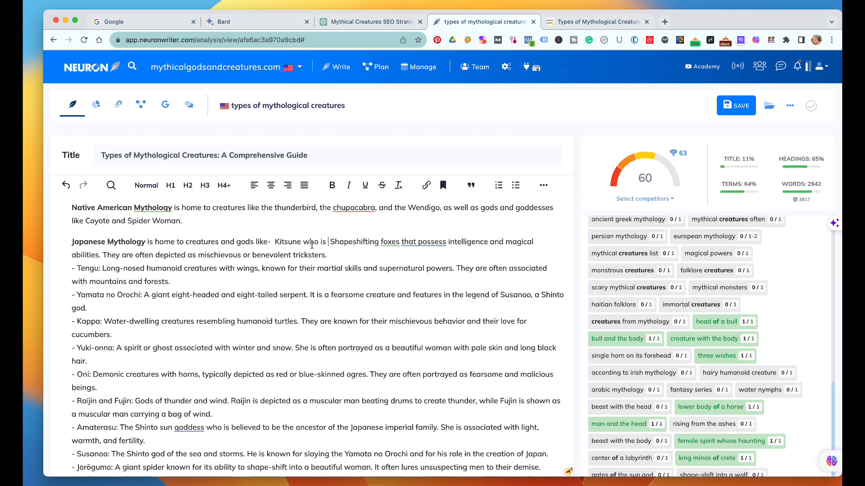
pyautogui.press('BackSpace')
pyautogui.press('BackSpace')
pyautogui.press('BackSpace')
pyautogui.write('are')
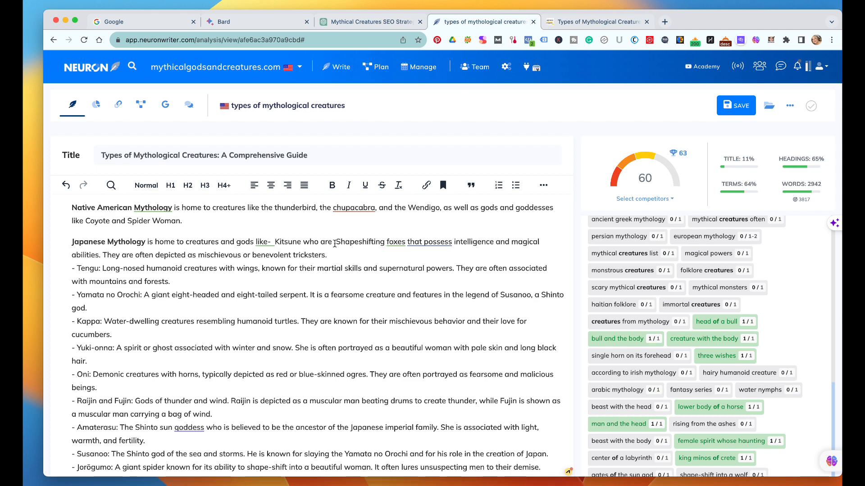
pyautogui.press('Delete')
pyautogui.write('s')
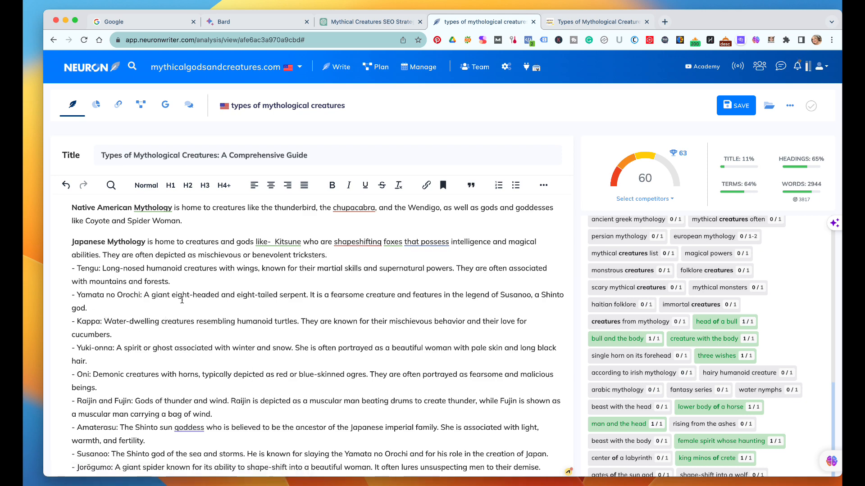
pyautogui.scroll(-4, 265, 366)
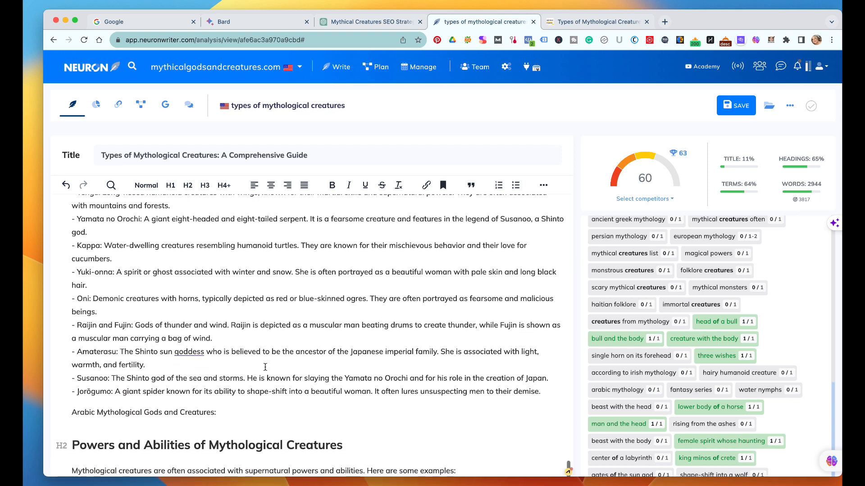
pyautogui.click(731, 106)
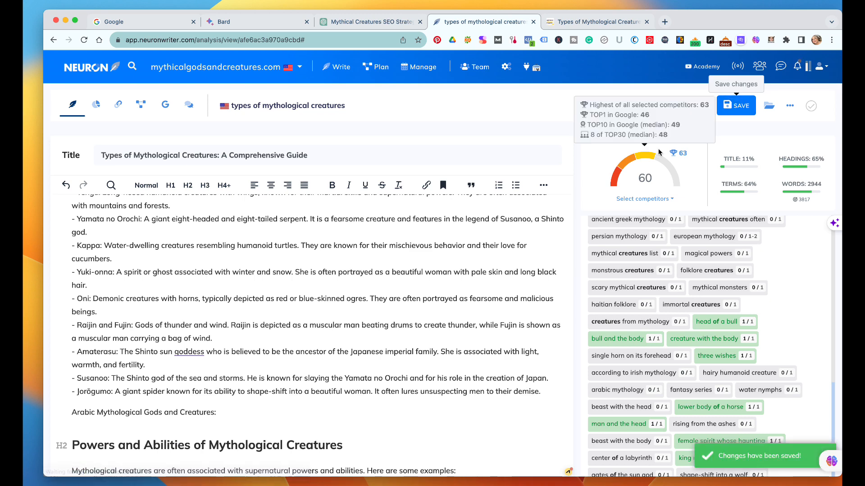
# - Make the line "Arabic Mythological Gods and Creatures:" bold and place the cursor at its end
pyautogui.scroll(-3, 369, 446)
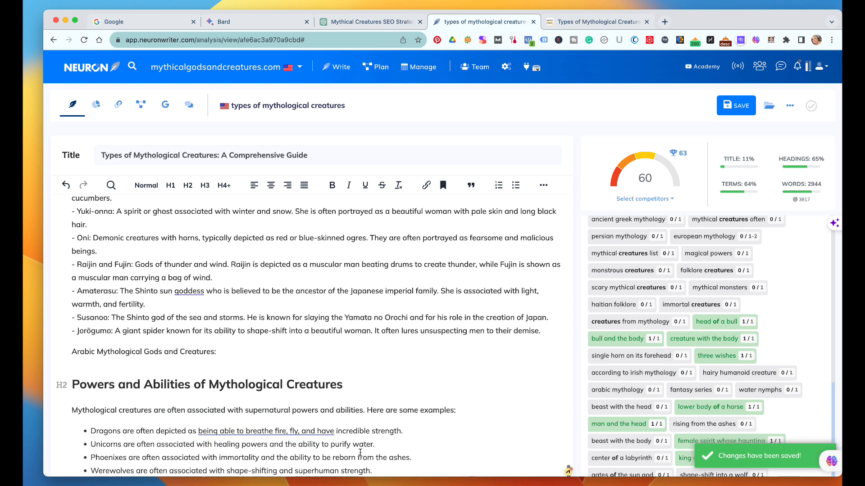
pyautogui.click(224, 353)
pyautogui.moveTo(225, 353); pyautogui.dragTo(71, 351)
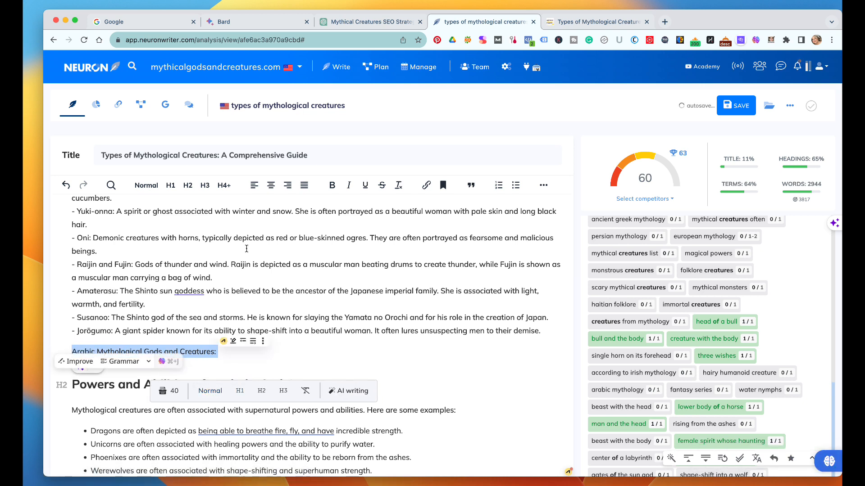
pyautogui.click(332, 186)
pyautogui.click(247, 351)
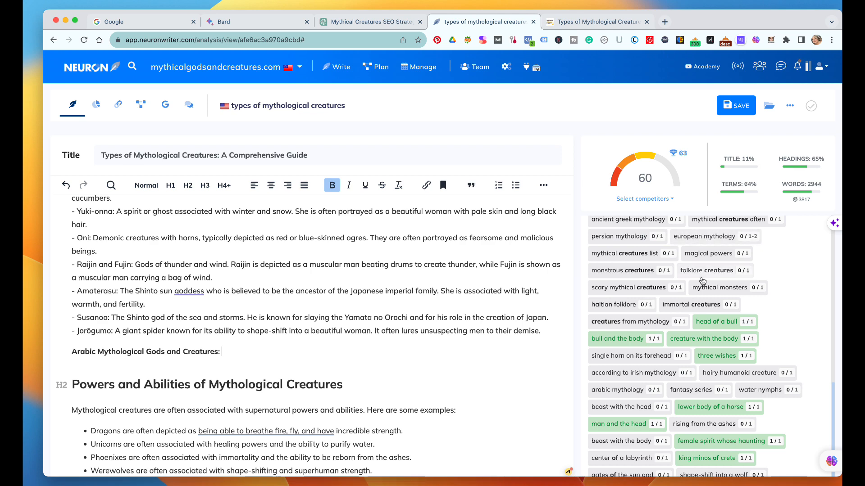
# - Generate text at the cursor with the Expand text AI-writing template from "Give me a short list of arabic mythological gods and creatures"
pyautogui.scroll(10, 702, 281)
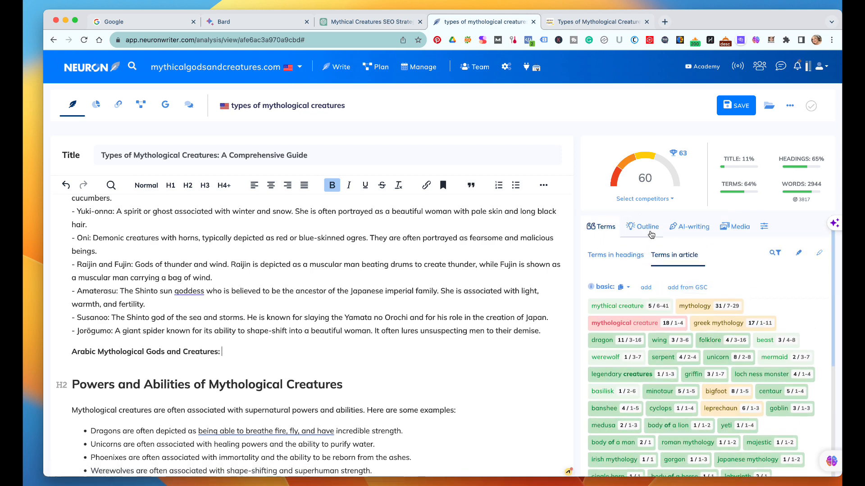
pyautogui.click(689, 226)
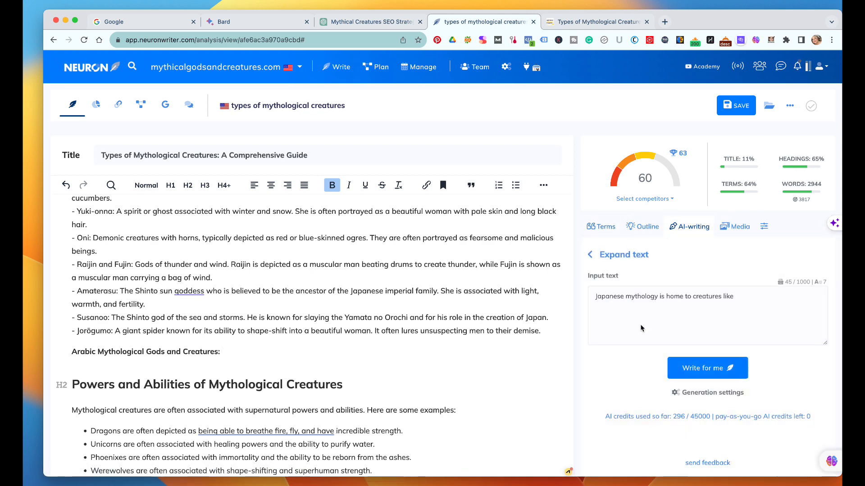
pyautogui.moveTo(735, 298); pyautogui.dragTo(581, 298)
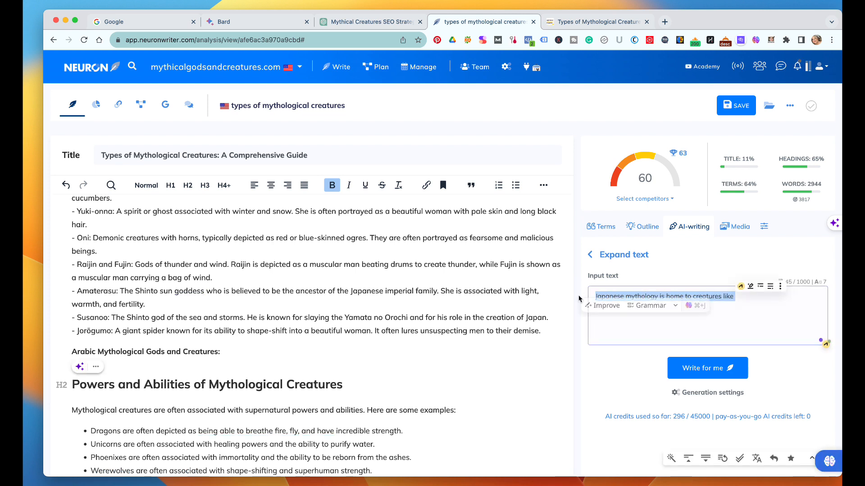
pyautogui.write('Giv')
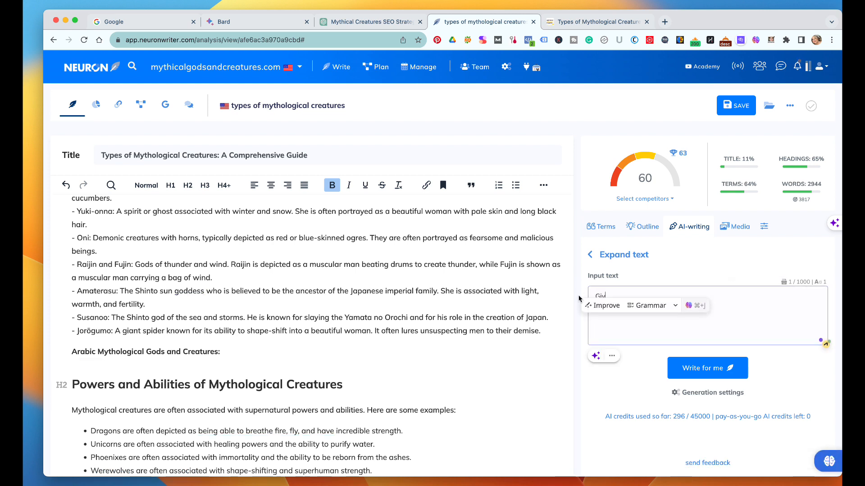
pyautogui.write('e me a short ')
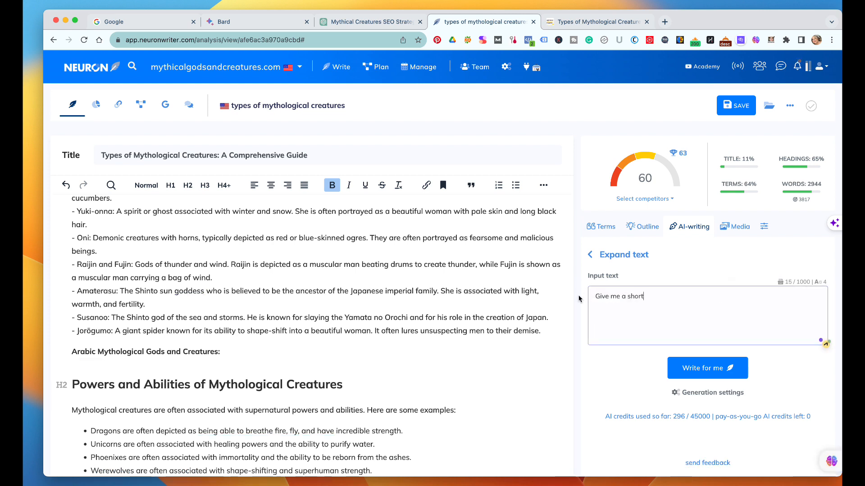
pyautogui.write('list of')
pyautogui.write('abominable snowman')
pyautogui.press('BackSpace')
pyautogui.press('BackSpace')
pyautogui.press('BackSpace')
pyautogui.press('BackSpace')
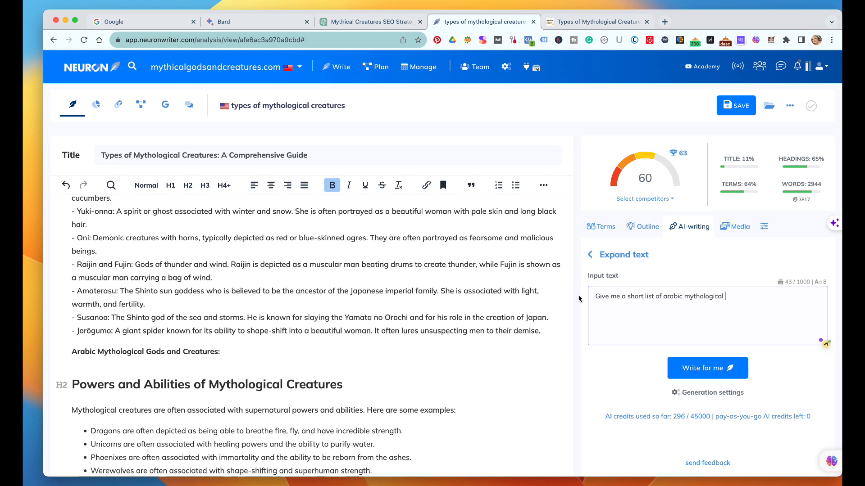
pyautogui.write('gods and creat')
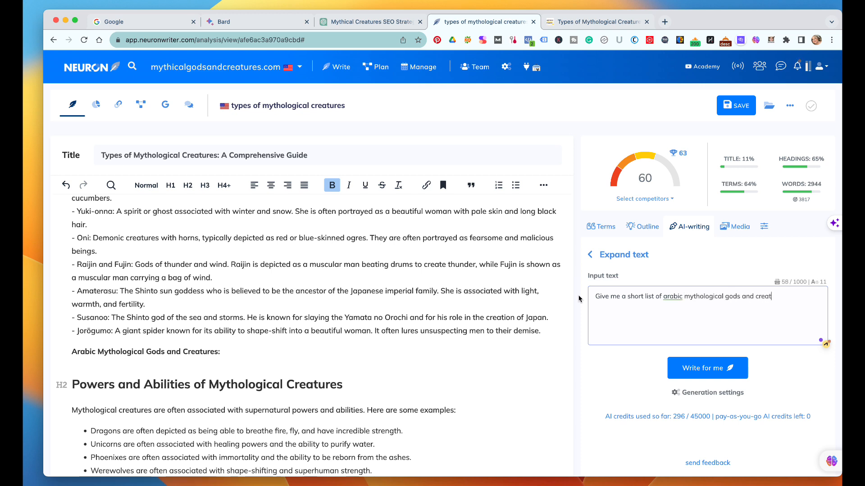
pyautogui.write('res')
pyautogui.click(678, 373)
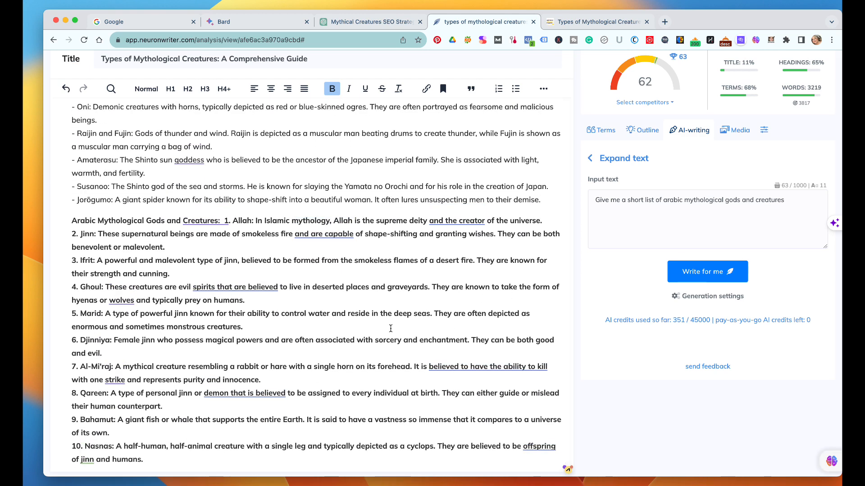
# - Remove the bold formatting from the generated Arabic list, from "1. Allah" through the Nasnas entry, leaving the heading bold
pyautogui.moveTo(222, 222); pyautogui.dragTo(249, 459)
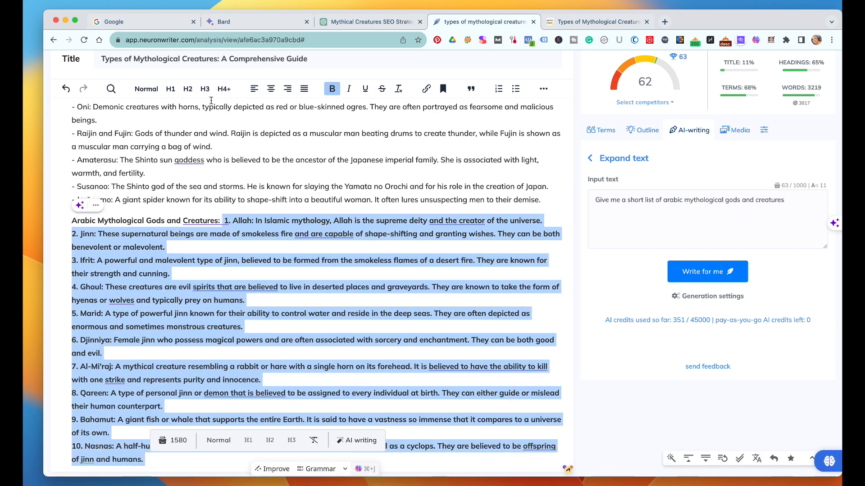
pyautogui.scroll(1, 223, 130)
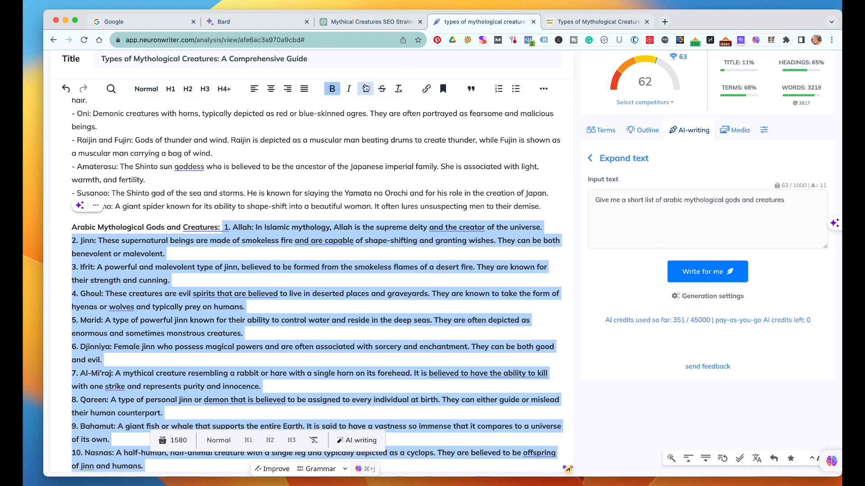
pyautogui.click(332, 88)
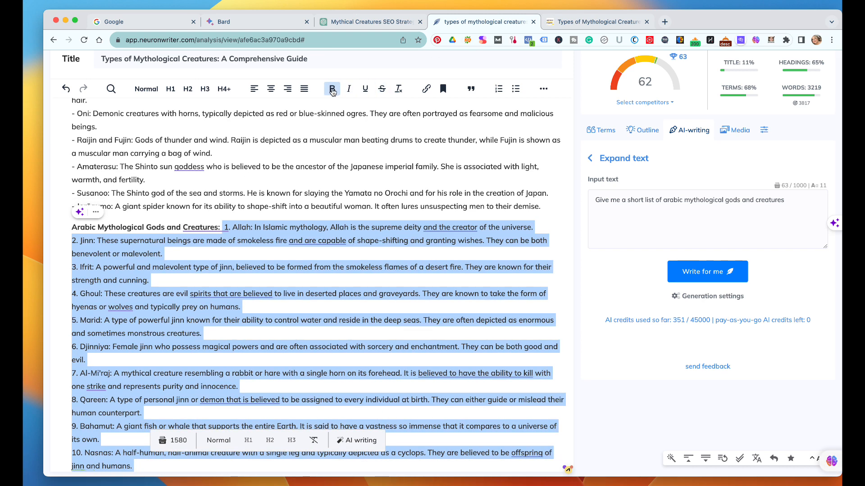
pyautogui.click(336, 253)
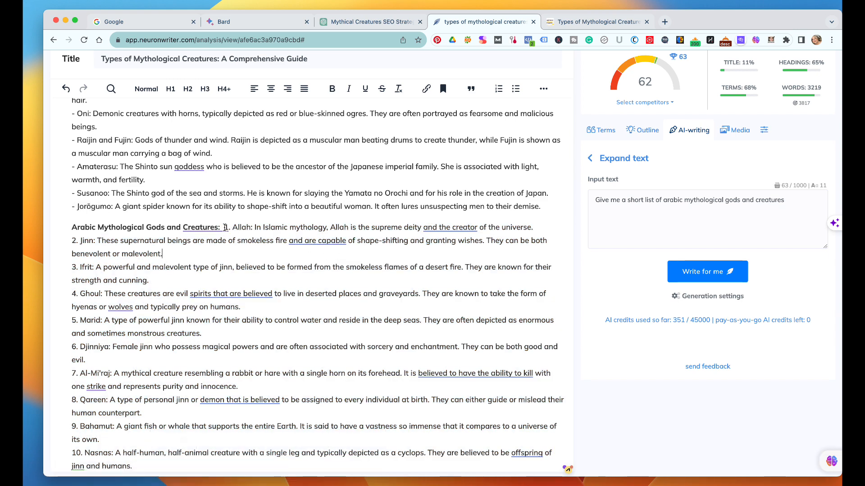
# - Move "1. Allah" to its own line below the Arabic Mythological Gods and Creatures heading, without a leading space
pyautogui.click(223, 227)
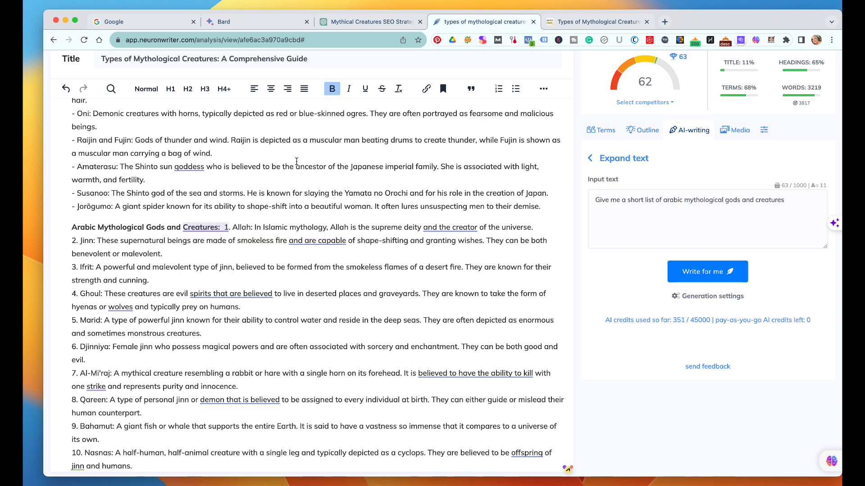
pyautogui.press('Return')
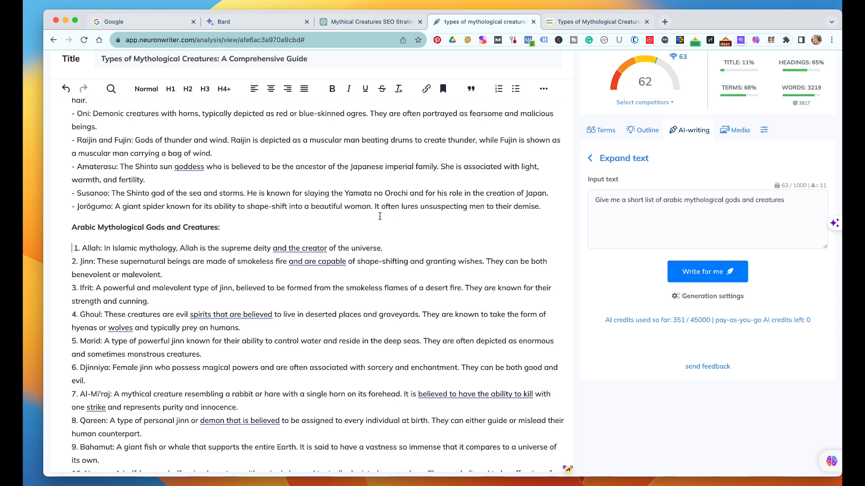
pyautogui.press('Delete')
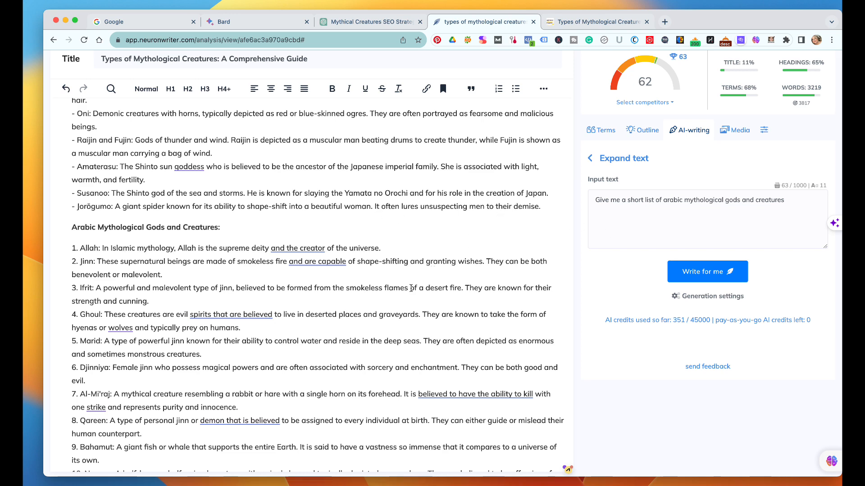
# - Delete the dash after "gods like" in the Japanese Mythology paragraph and start the Kitsune description on a new line
pyautogui.scroll(-3, 375, 346)
pyautogui.scroll(2, 375, 347)
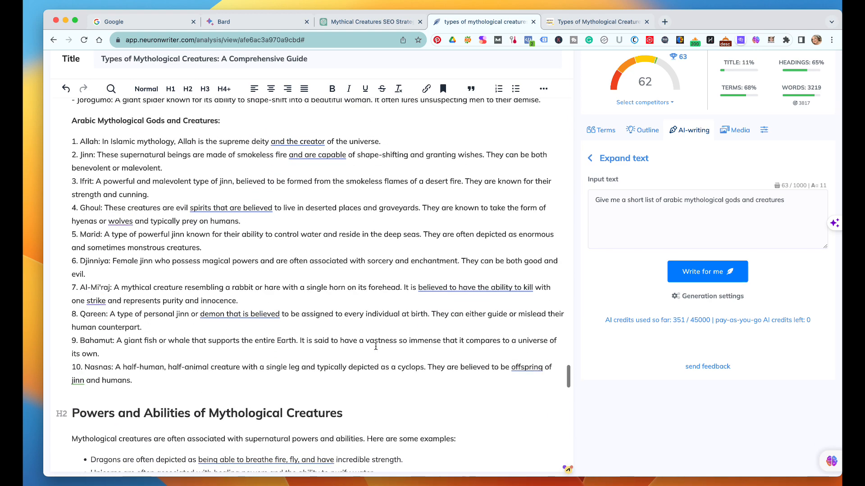
pyautogui.scroll(4, 375, 346)
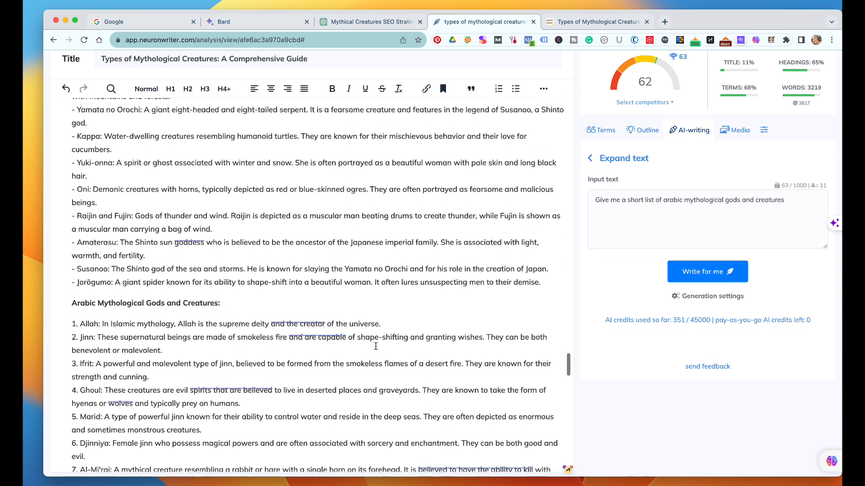
pyautogui.scroll(2, 375, 347)
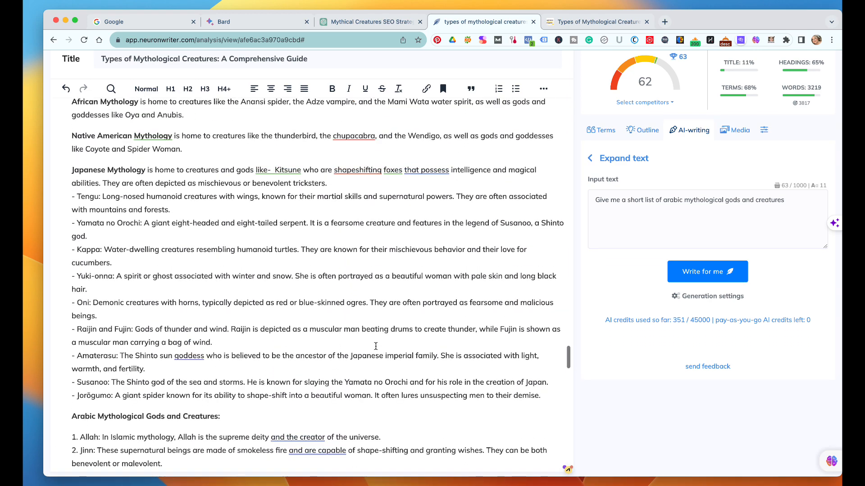
pyautogui.scroll(-3, 375, 346)
pyautogui.scroll(-6, 376, 346)
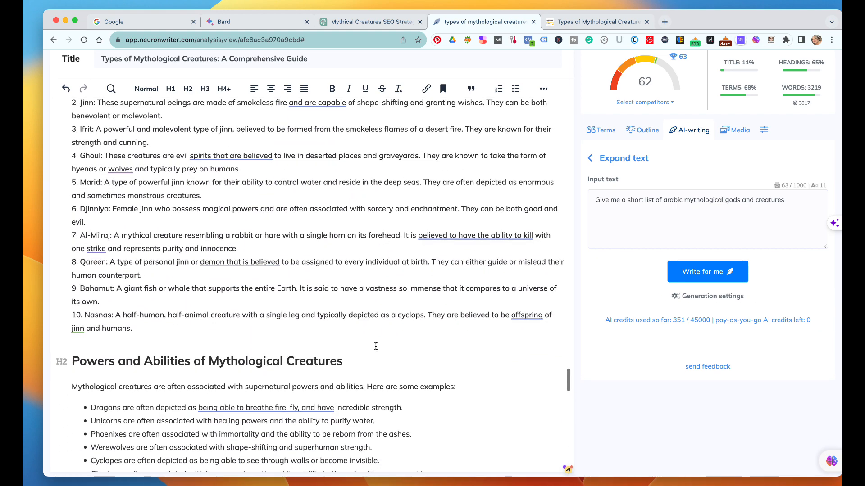
pyautogui.scroll(8, 375, 346)
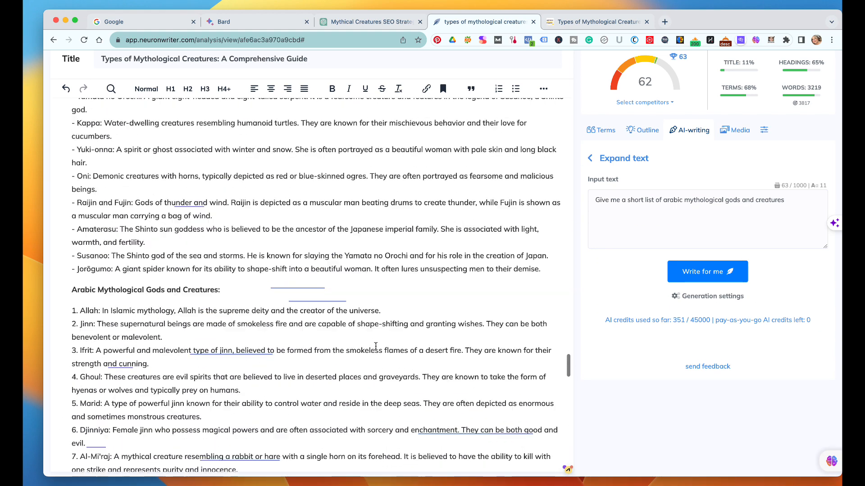
pyautogui.scroll(1, 376, 347)
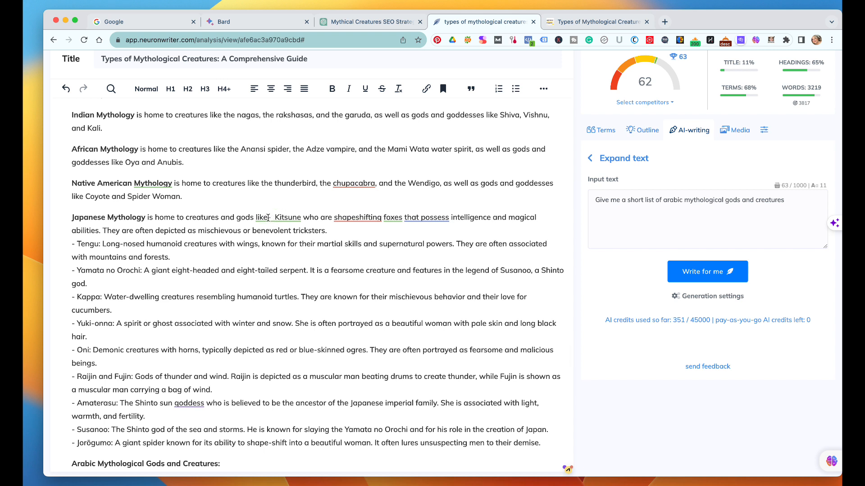
pyautogui.click(272, 218)
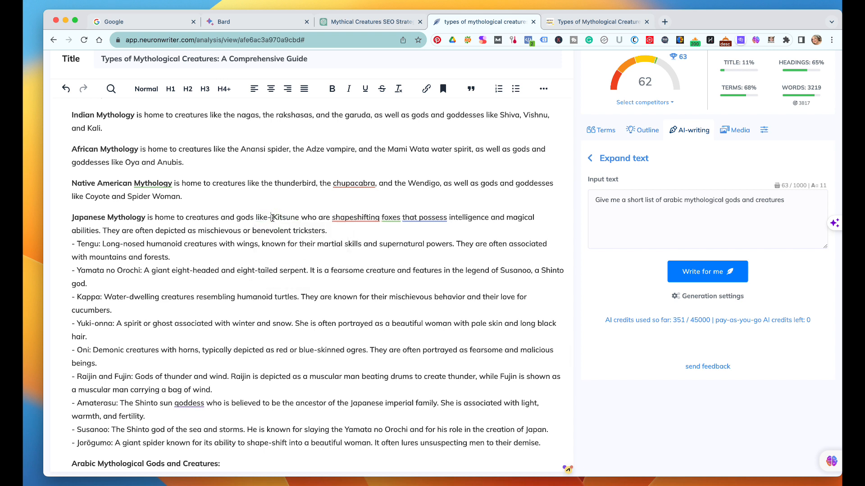
pyautogui.press('BackSpace')
pyautogui.press('Return')
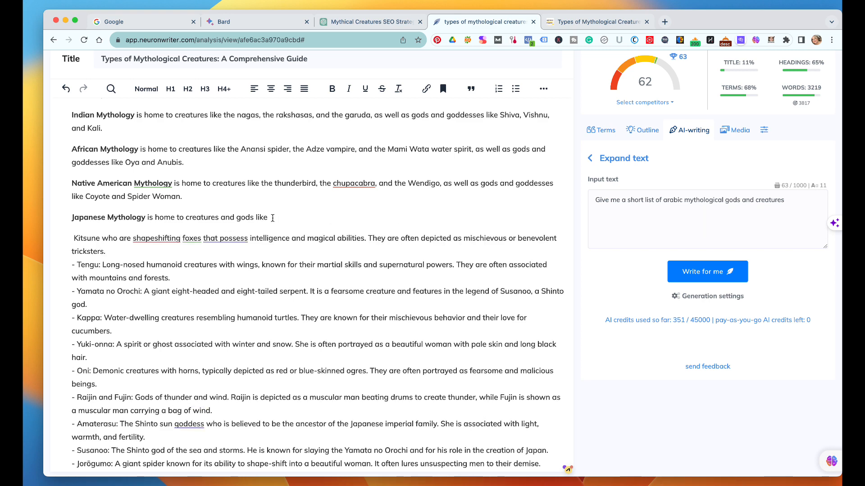
# - Apply bullet formatting to the Japanese creatures text starting at Kitsune and delete the dash before Tengu
pyautogui.click(516, 89)
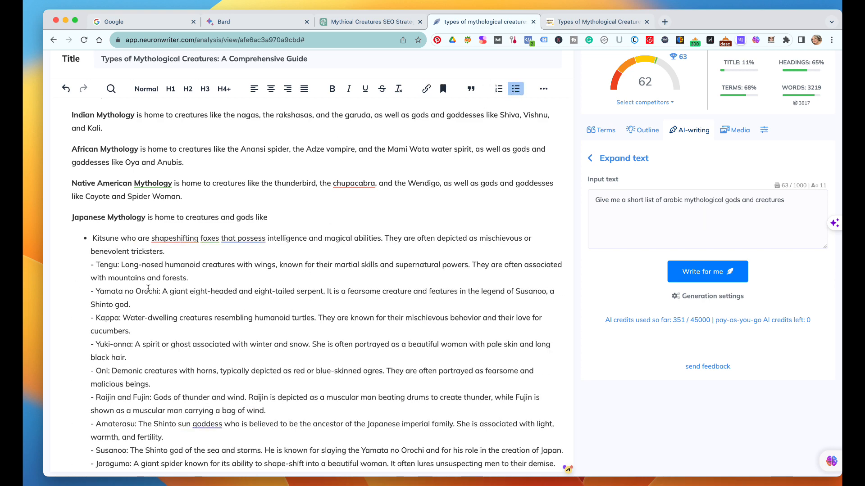
pyautogui.click(92, 266)
pyautogui.press('BackSpace')
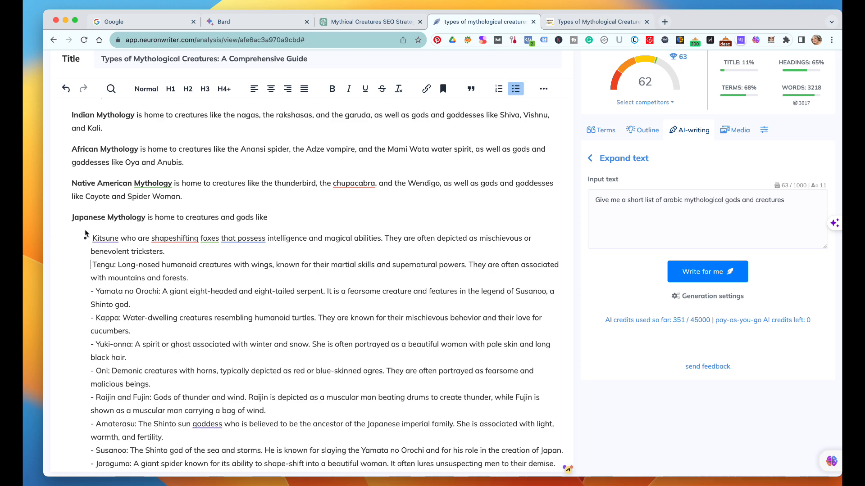
# - Remove the bullet formatting from the Japanese creatures text and add a colon after "home to creatures and gods like"
pyautogui.moveTo(89, 237); pyautogui.dragTo(105, 132)
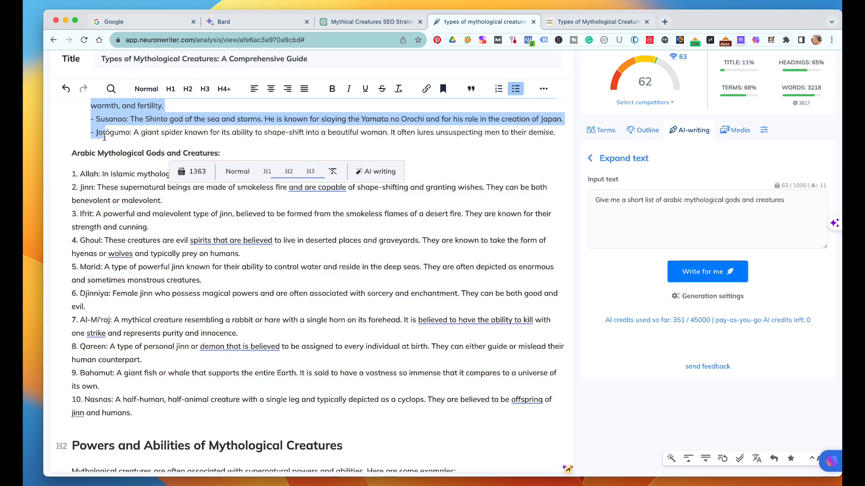
pyautogui.click(516, 89)
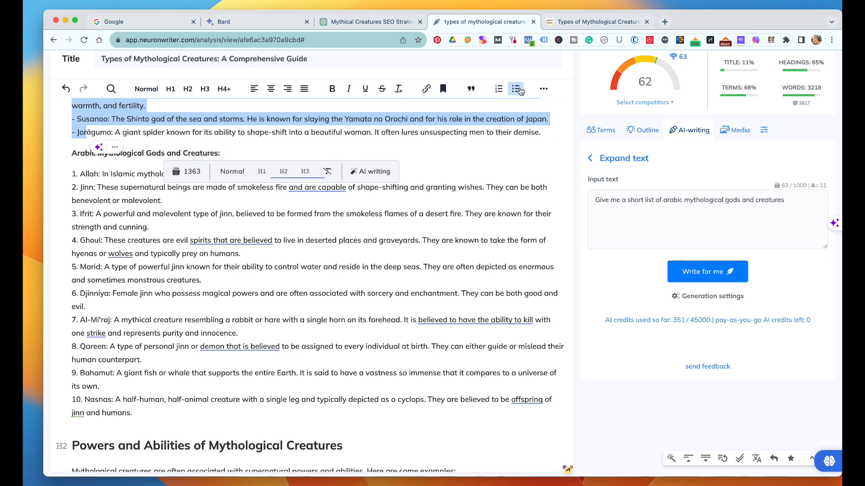
pyautogui.scroll(3, 428, 130)
pyautogui.scroll(4, 429, 133)
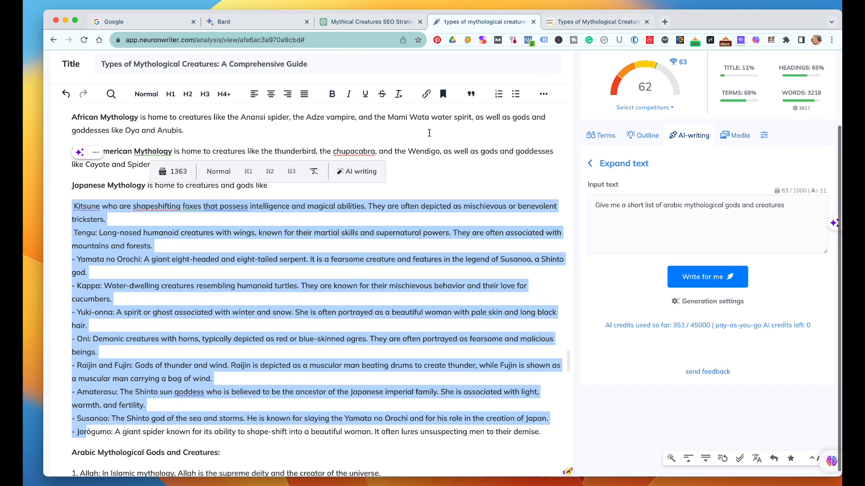
pyautogui.click(399, 193)
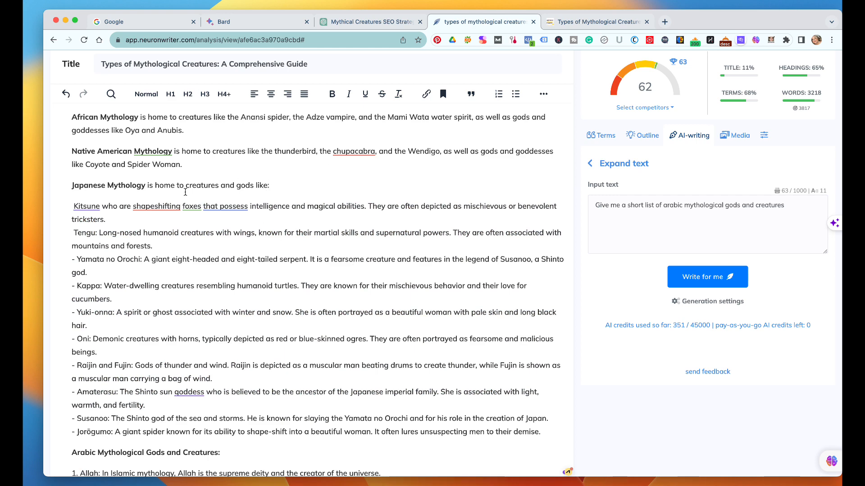
# - Delete the space in front of "Kitsune" and insert a colon after the name
pyautogui.scroll(1, 106, 230)
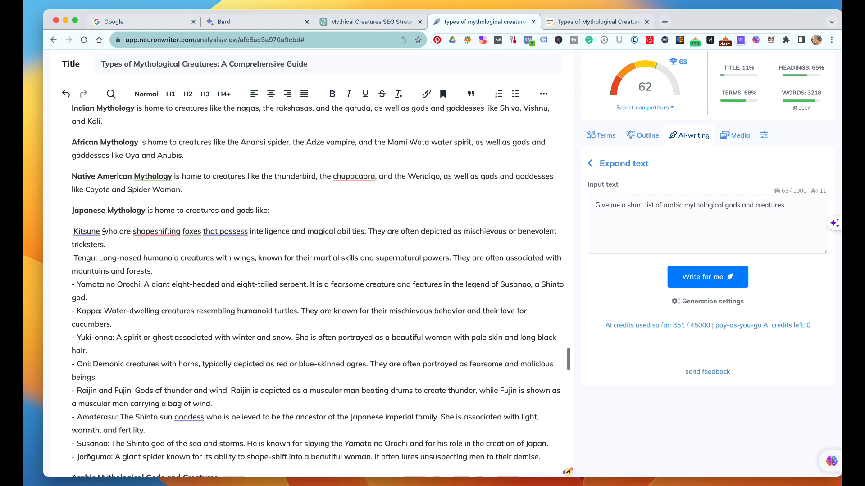
pyautogui.click(73, 232)
pyautogui.press('BackSpace')
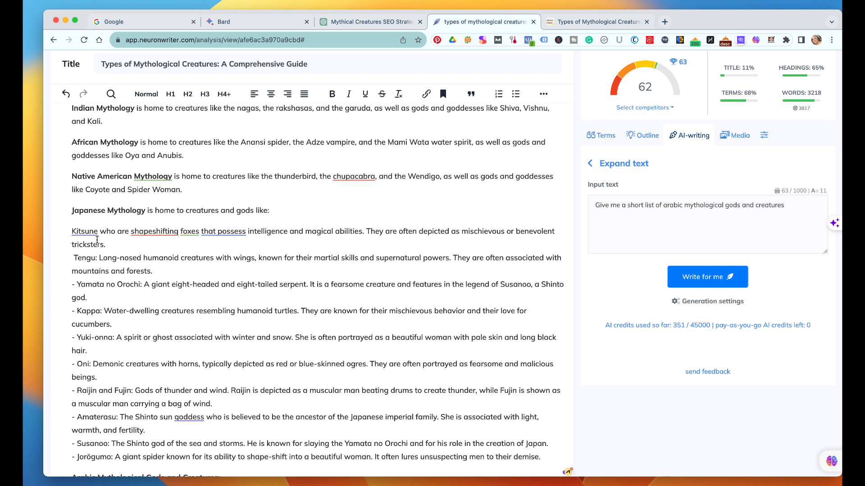
pyautogui.click(98, 233)
pyautogui.write(',')
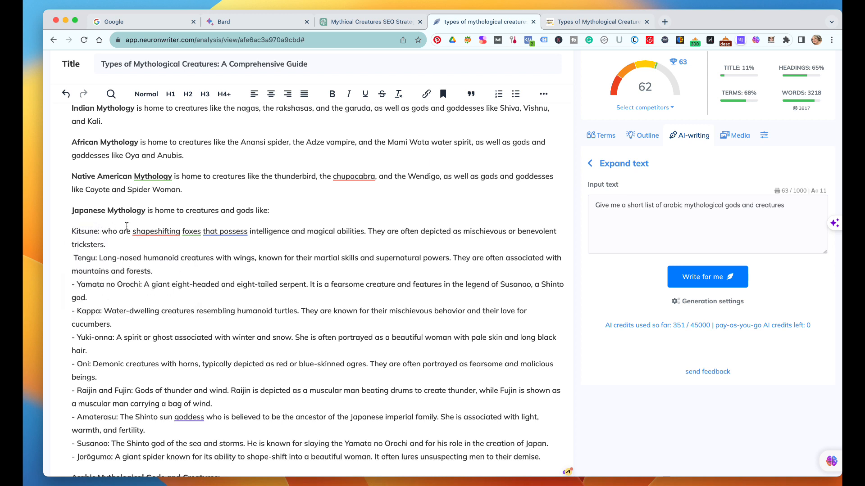
# - Replace "who are" with "a" in the Kitsune description so it starts "Kitsune: a shapeshifting"
pyautogui.click(130, 233)
pyautogui.press('BackSpace')
pyautogui.press('BackSpace')
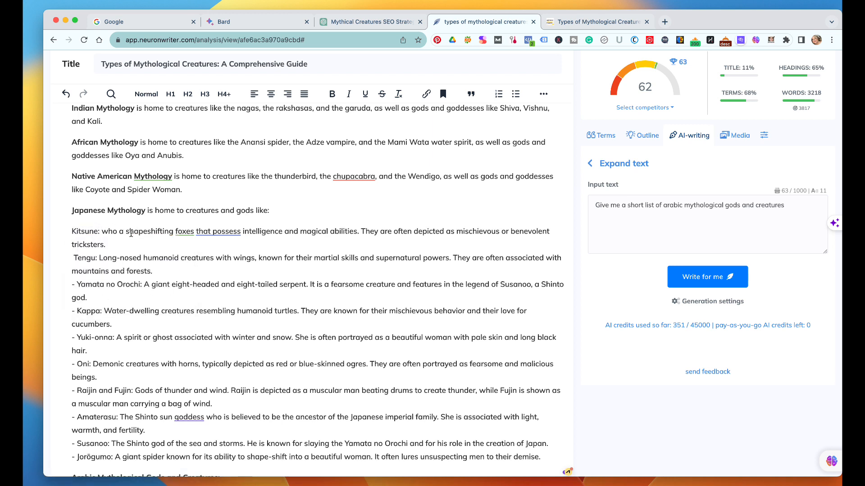
pyautogui.press('BackSpace')
pyautogui.press('BackSpace')
pyautogui.press('BackSpace')
pyautogui.press('BackSpace')
pyautogui.press('BackSpace')
pyautogui.write('a')
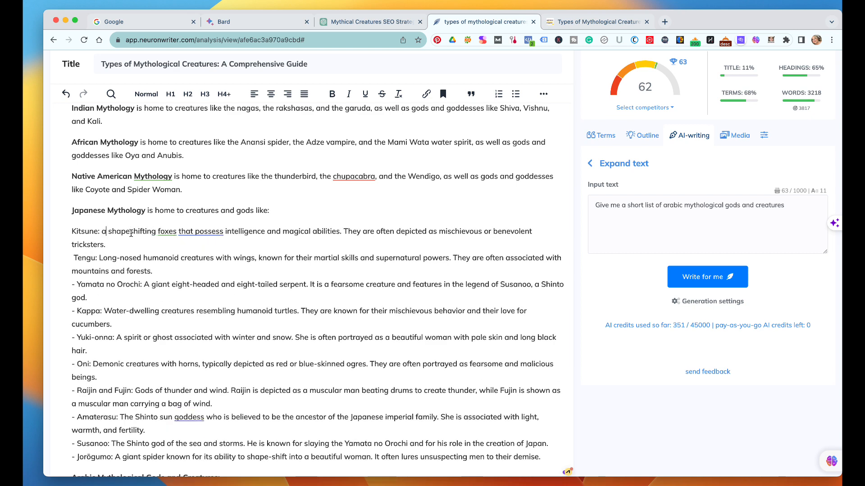
# - Turn the block of Japanese creature descriptions beginning with "Kitsune: a shapeshifting" into a bulleted list
pyautogui.click(175, 249)
pyautogui.click(70, 233)
pyautogui.click(514, 96)
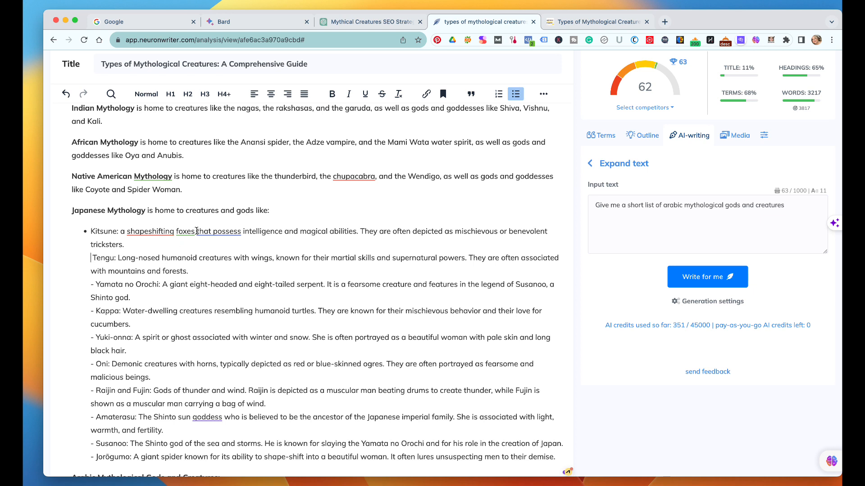
# - Remove the bulleted list formatting from the Japanese creature descriptions beginning with Kitsune
pyautogui.click(515, 93)
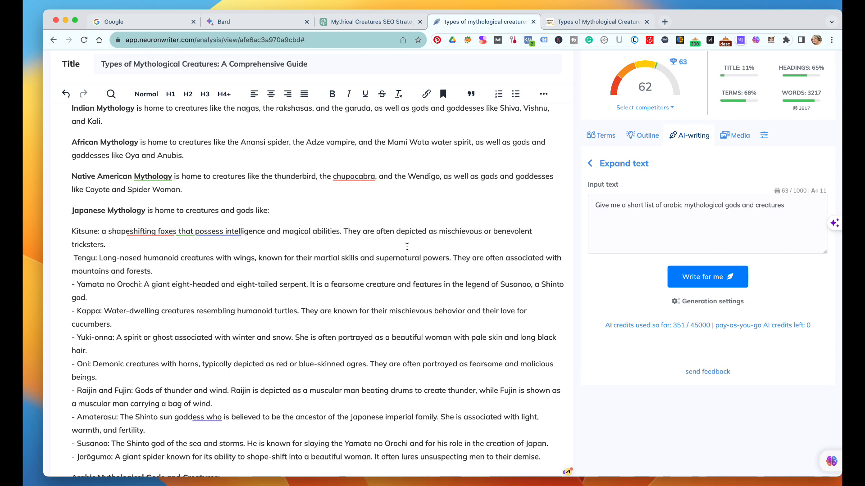
pyautogui.scroll(-5, 407, 247)
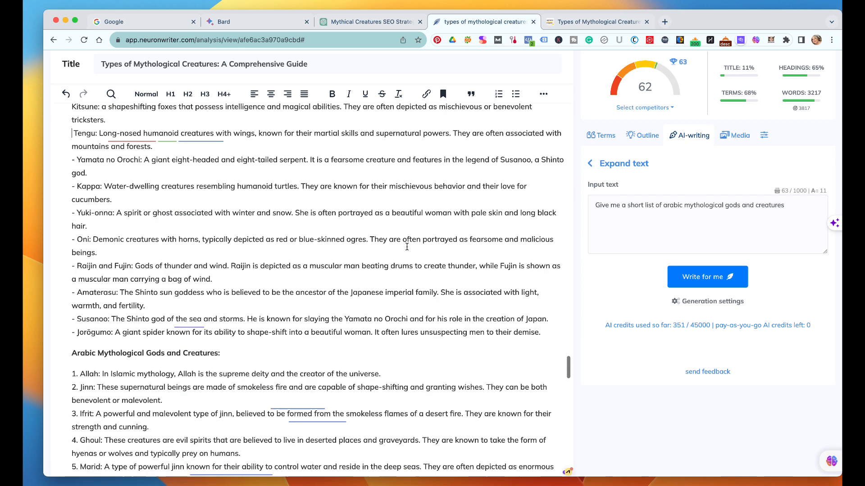
pyautogui.scroll(7, 103, 242)
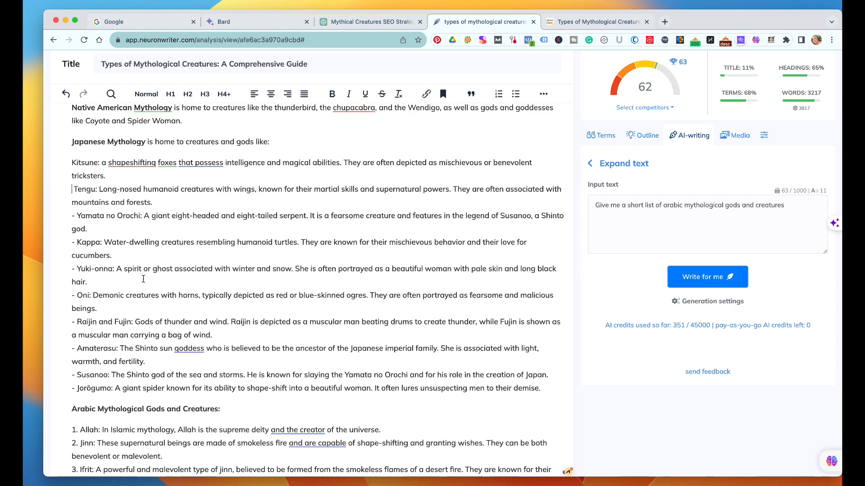
# - Bring up the recommended terms for the article text and look through the extended suggestions
pyautogui.scroll(-10, 143, 279)
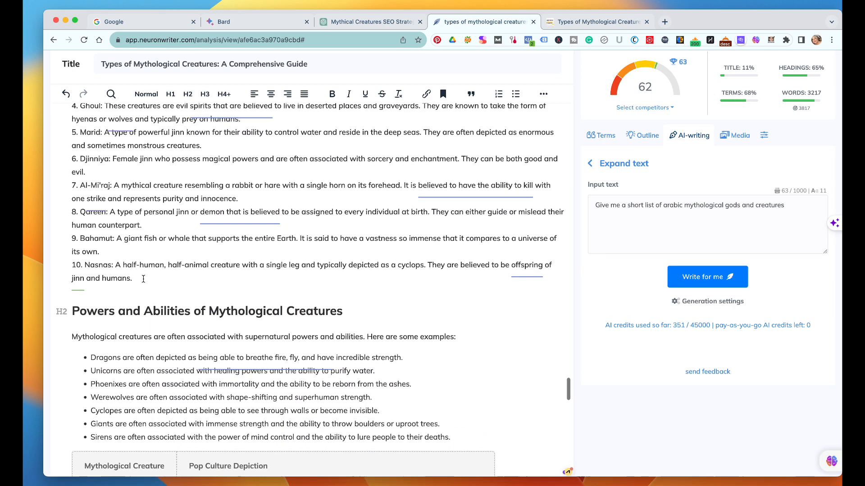
pyautogui.scroll(-1, 144, 279)
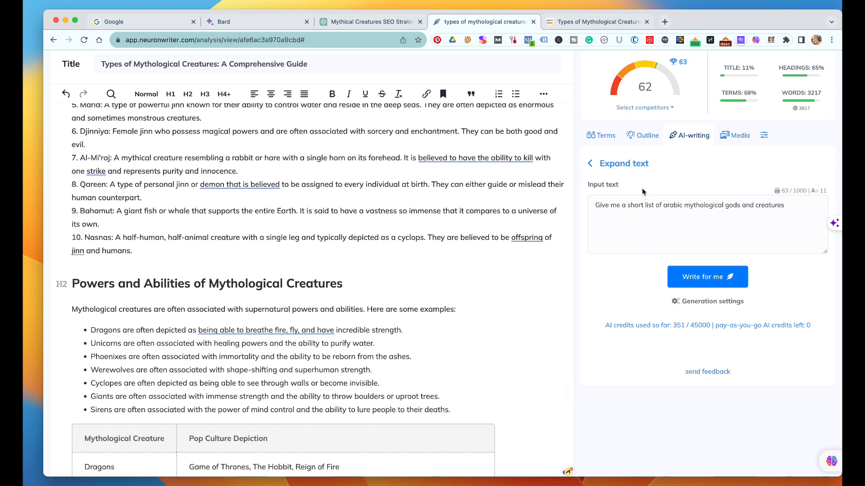
pyautogui.scroll(5, 643, 191)
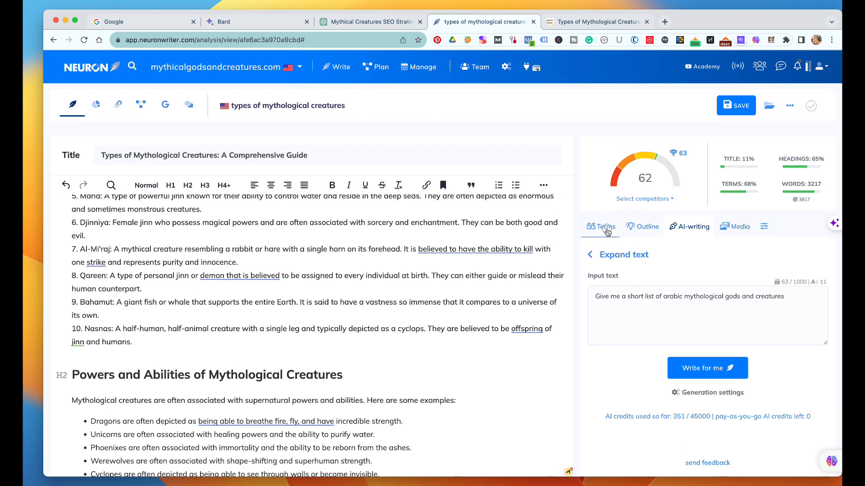
pyautogui.click(600, 227)
pyautogui.scroll(-3, 658, 174)
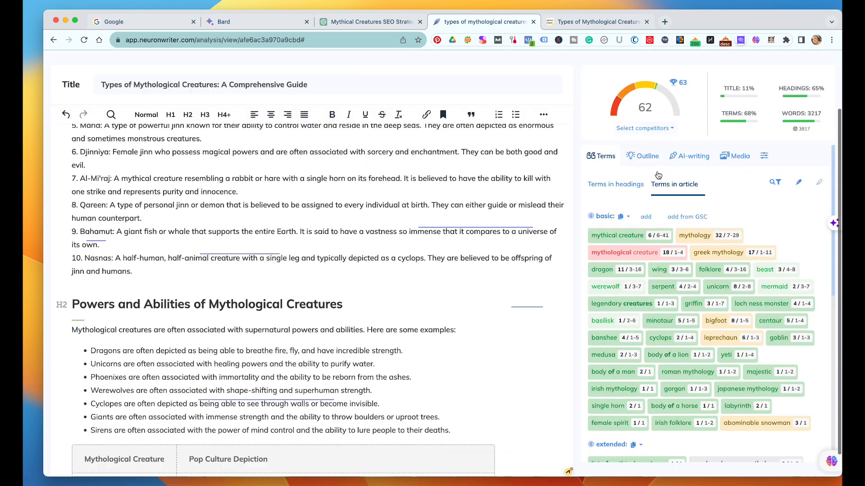
pyautogui.scroll(-10, 657, 174)
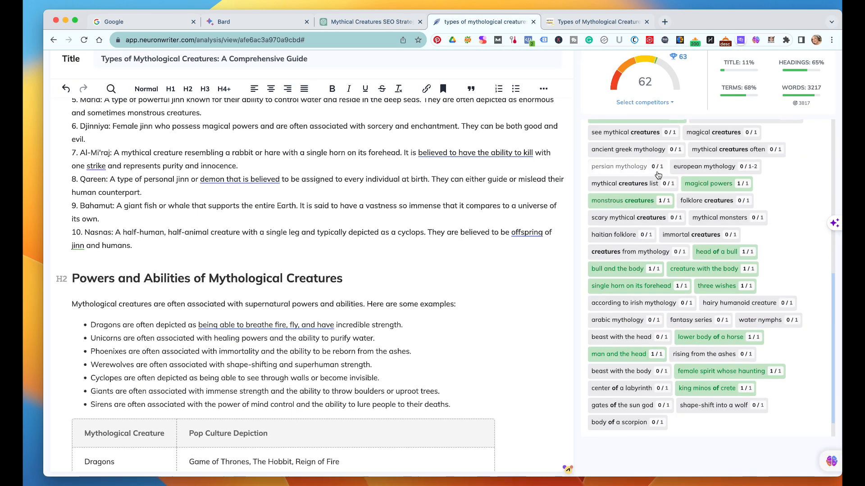
# - Exclude "mythical monsters", "immortal creatures" and "folklore creatures" from the extended term suggestions
pyautogui.click(738, 218)
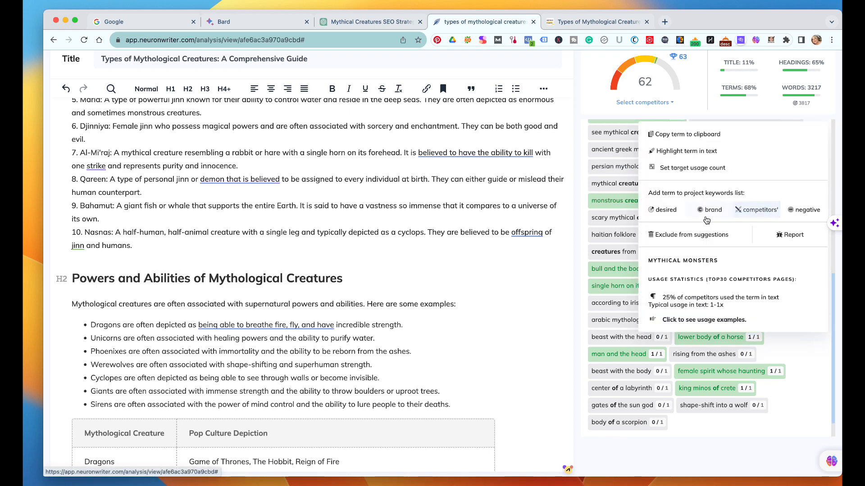
pyautogui.click(681, 235)
pyautogui.click(631, 238)
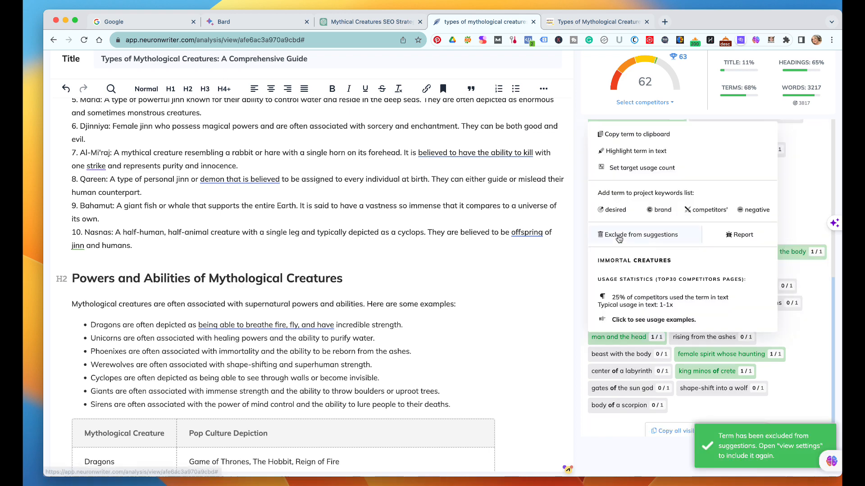
pyautogui.click(632, 239)
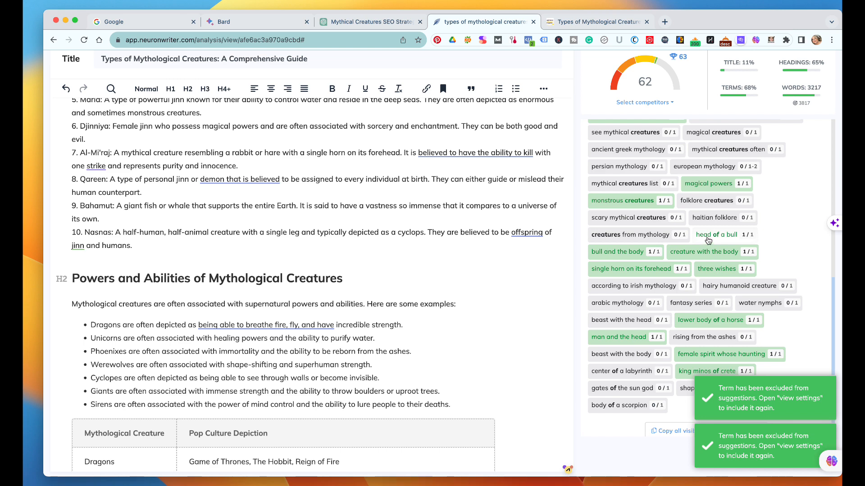
pyautogui.click(712, 211)
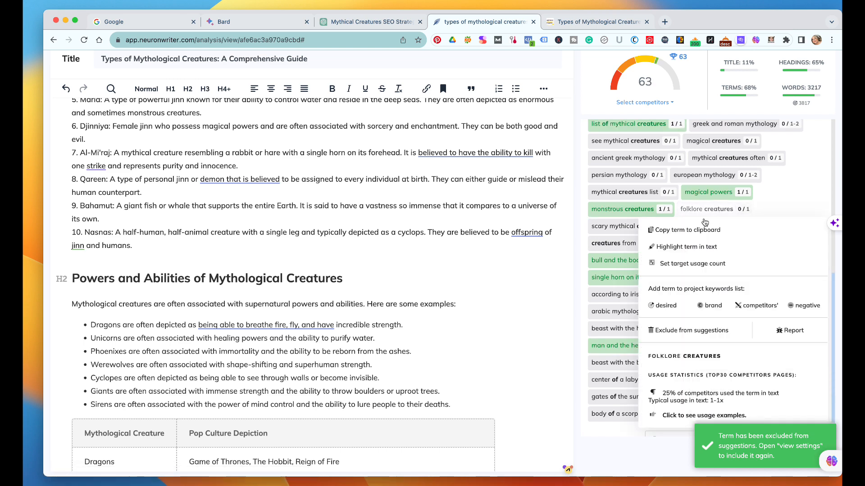
pyautogui.click(691, 330)
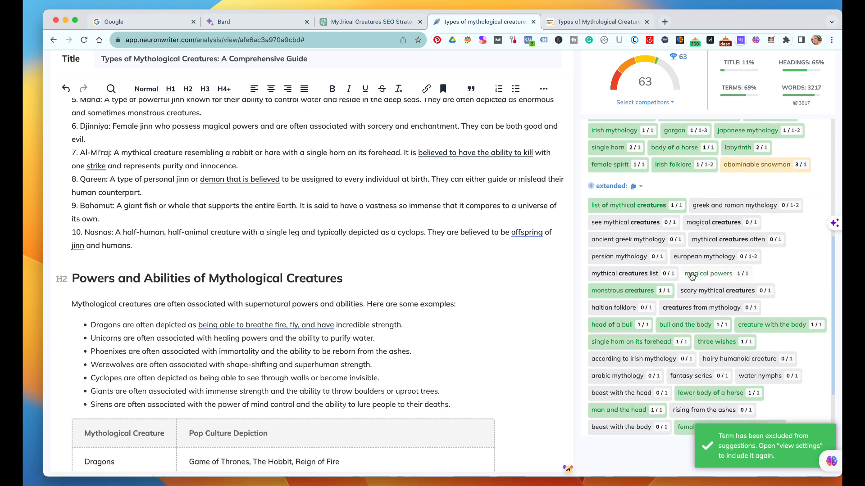
# - Exclude "mythical creatures often", "magical creatures" and "greek and roman mythology" from the extended term suggestions
pyautogui.click(730, 239)
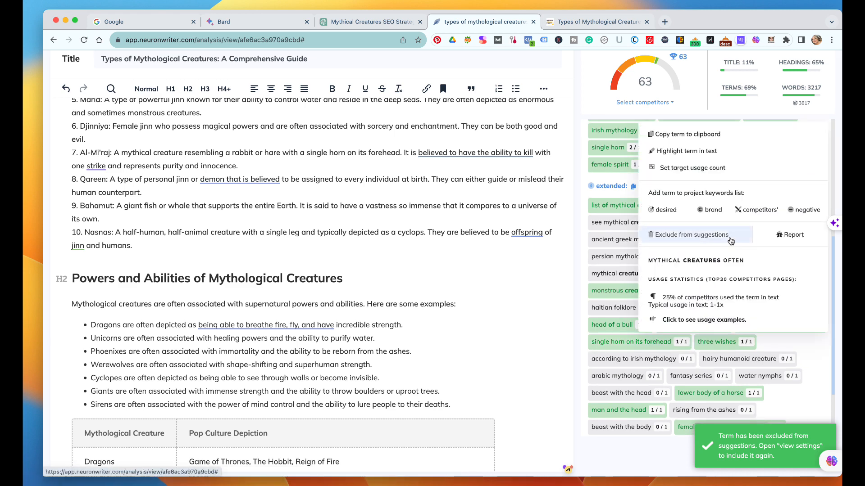
pyautogui.click(705, 240)
pyautogui.click(703, 239)
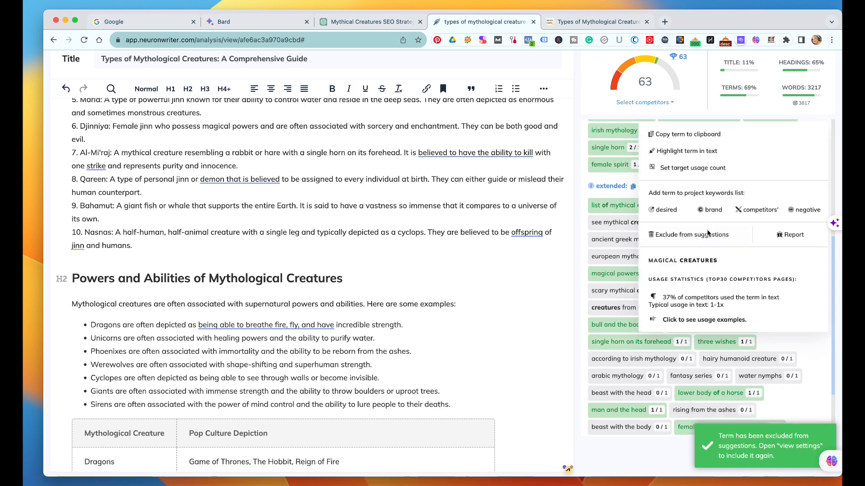
pyautogui.click(702, 236)
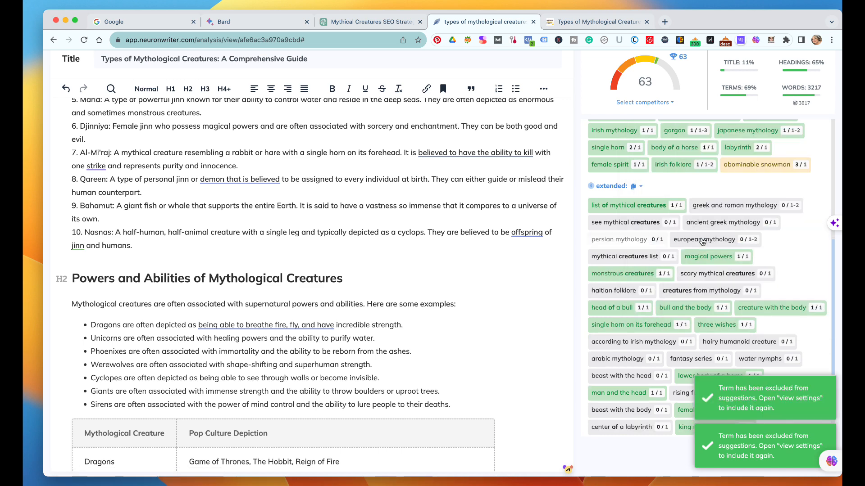
pyautogui.click(735, 205)
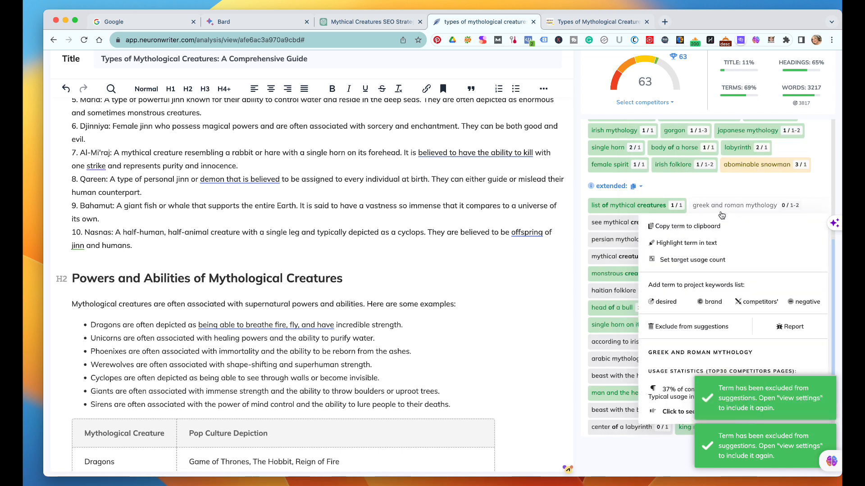
pyautogui.click(689, 326)
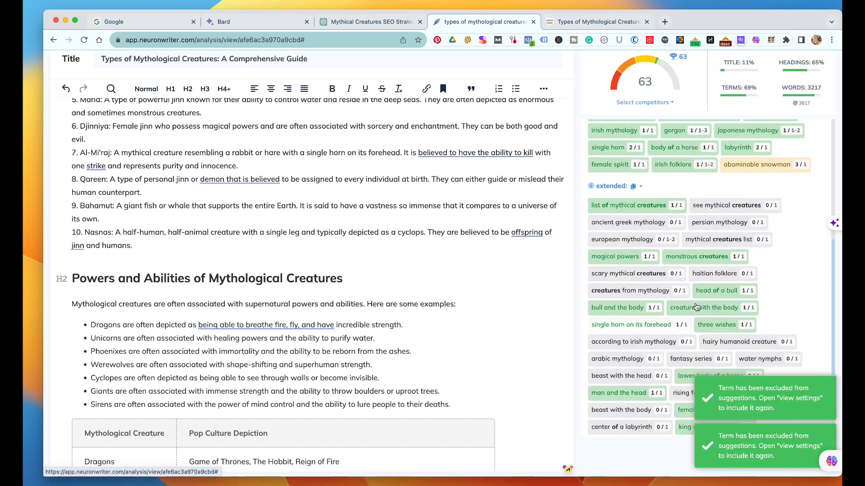
# - Exclude "see mythical creatures", "ancient greek mythology" and "scary mythical creatures" from the extended term suggestions
pyautogui.click(739, 206)
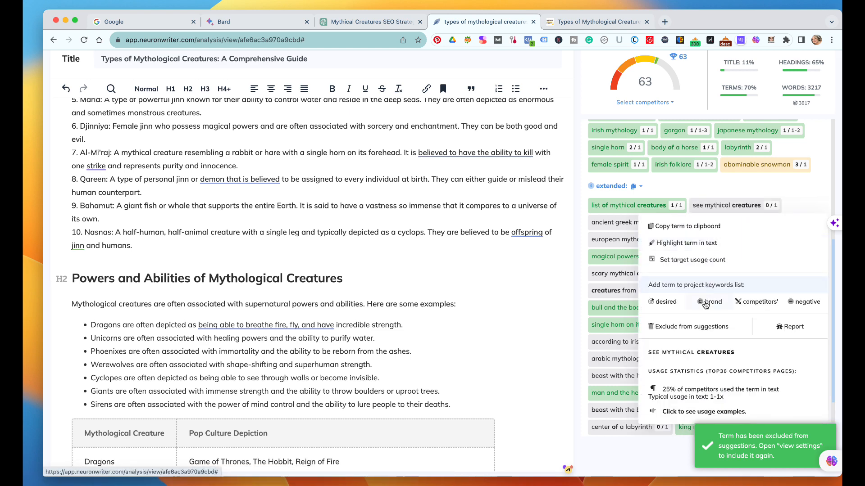
pyautogui.click(690, 328)
pyautogui.click(750, 206)
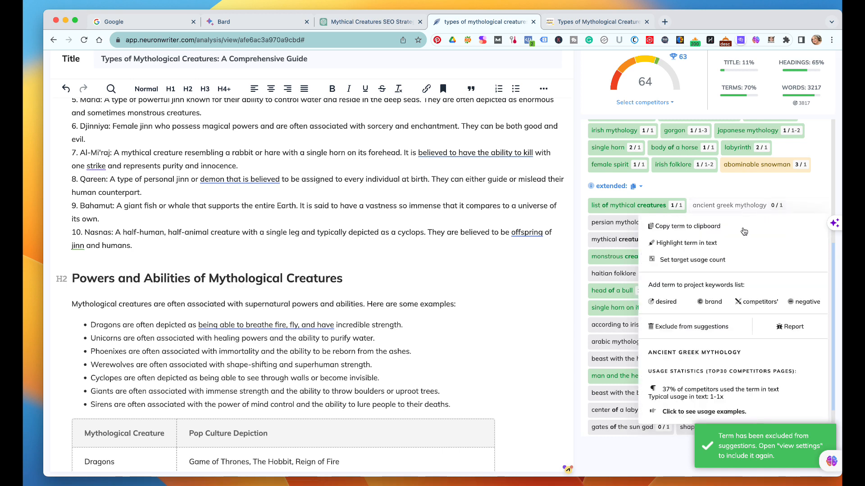
pyautogui.click(690, 326)
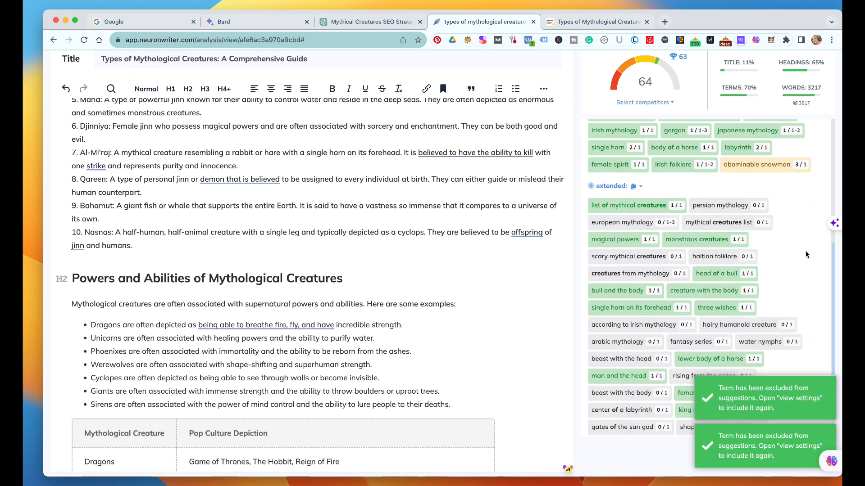
pyautogui.click(608, 256)
pyautogui.click(626, 234)
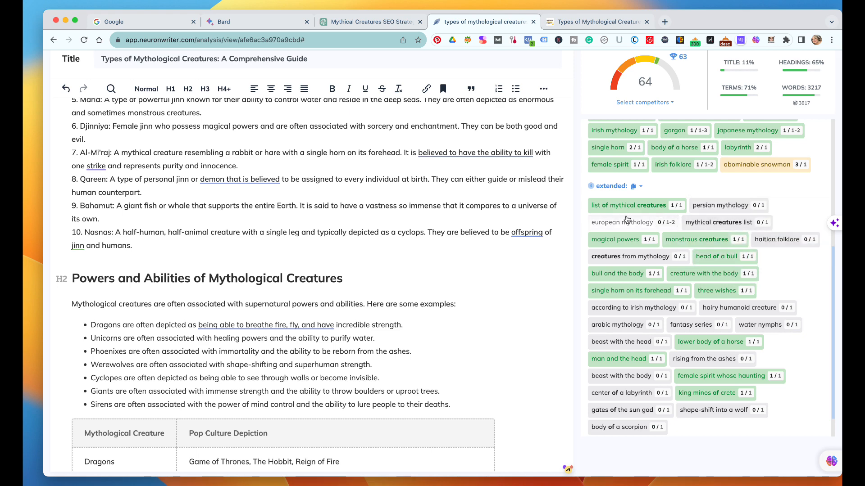
# - Exclude "mythical creatures list", "creatures from mythology" and "according to irish mythology" from the extended term suggestions
pyautogui.click(741, 224)
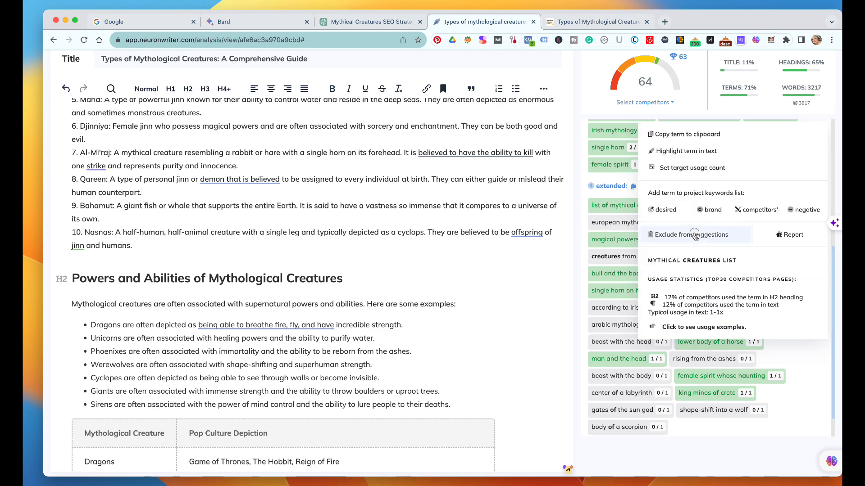
pyautogui.click(738, 235)
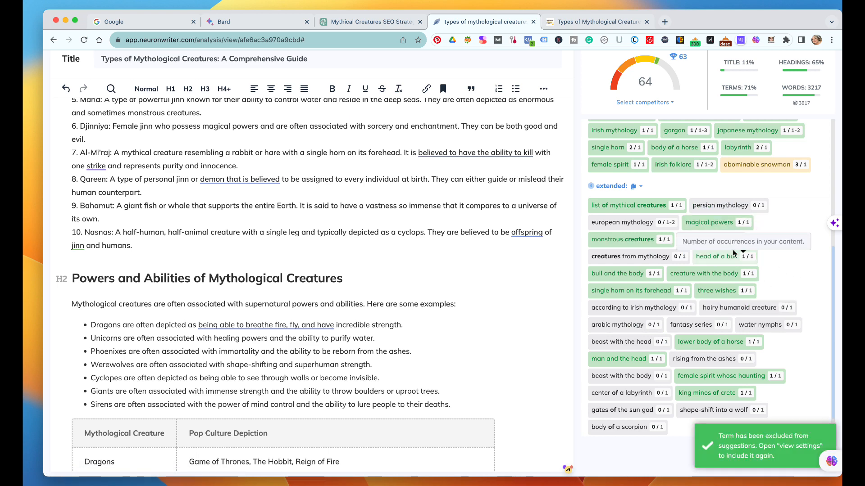
pyautogui.click(610, 257)
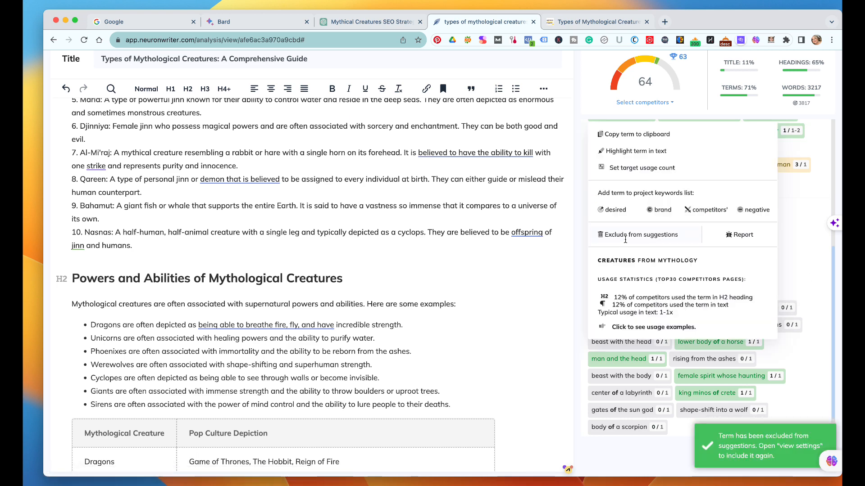
pyautogui.click(641, 235)
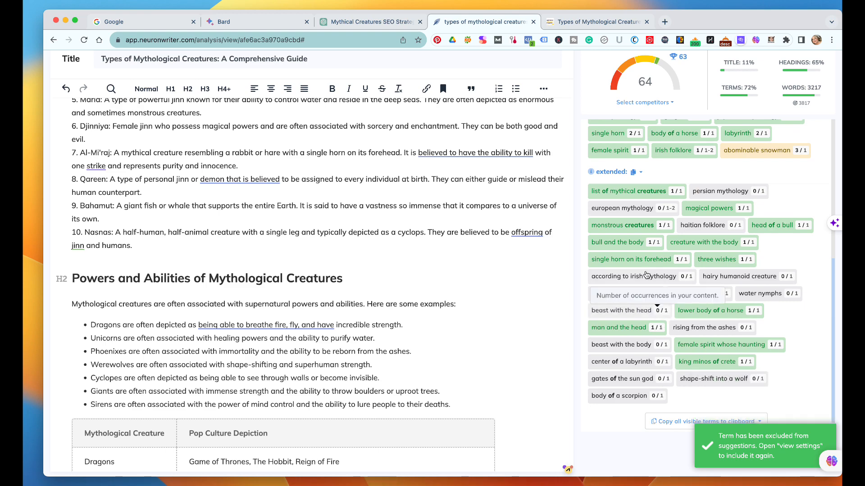
pyautogui.click(647, 276)
pyautogui.click(645, 236)
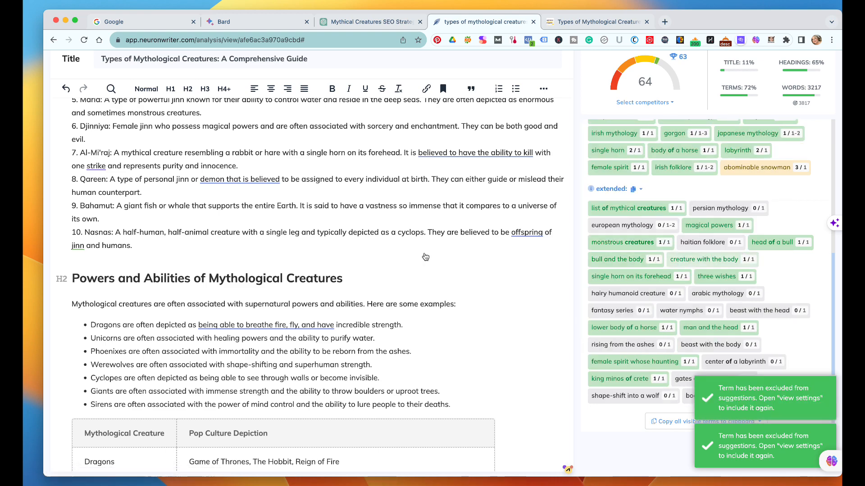
# - Review which mythologies are covered in the "Cultural and Regional Variations of Mythological Creatures" section
pyautogui.scroll(10, 383, 311)
pyautogui.scroll(6, 291, 310)
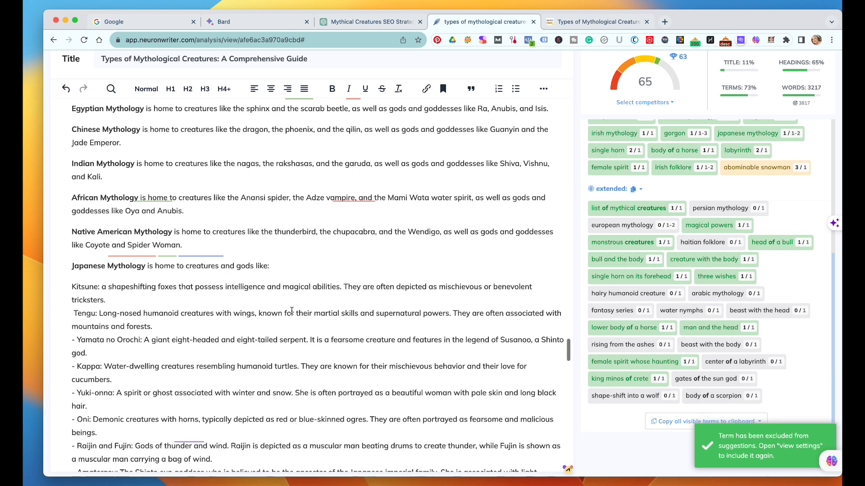
pyautogui.scroll(-3, 292, 311)
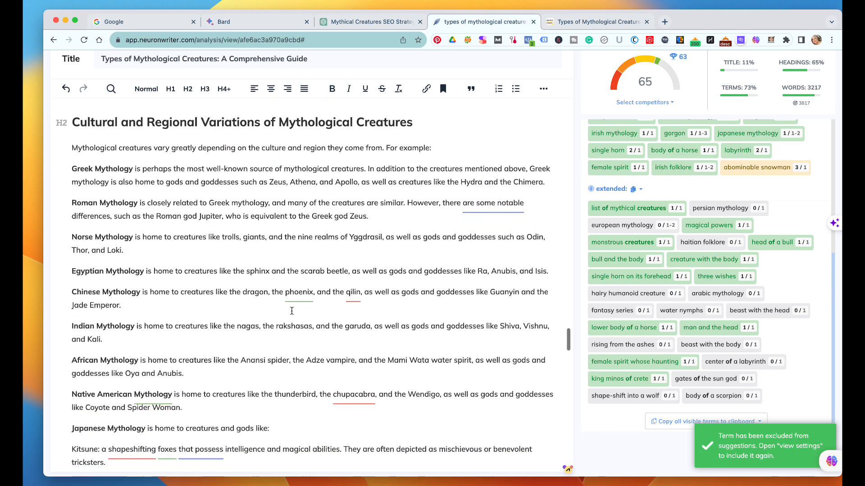
pyautogui.scroll(3, 292, 311)
pyautogui.scroll(-3, 292, 311)
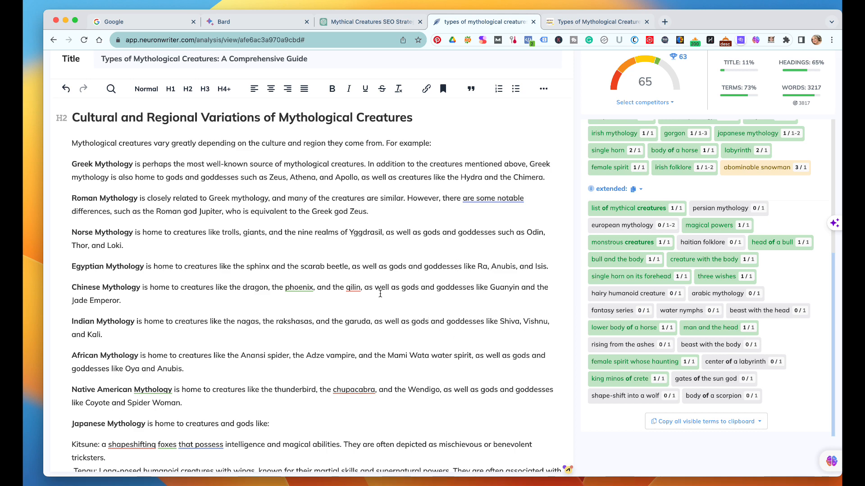
pyautogui.scroll(4, 341, 370)
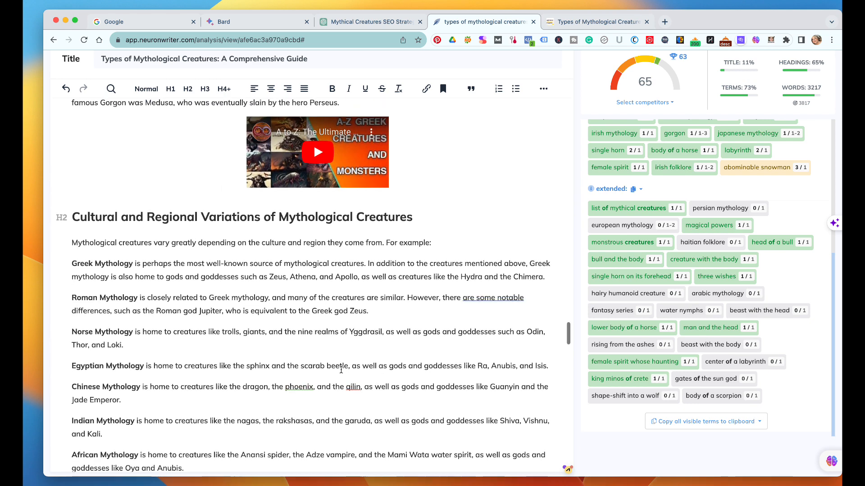
pyautogui.scroll(-1, 341, 369)
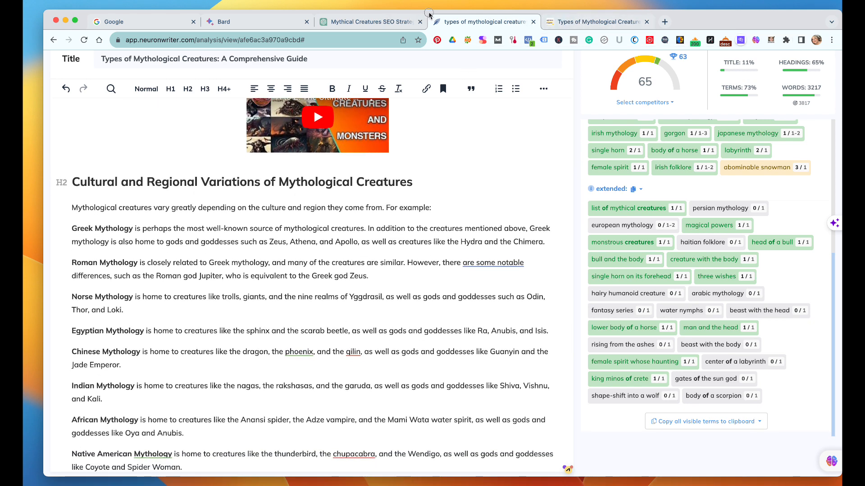
# - In the ChatGPT mythical creatures conversation, request "For Irish mythological creatures and gods - please give me a short paragraph overview of these"
pyautogui.click(392, 23)
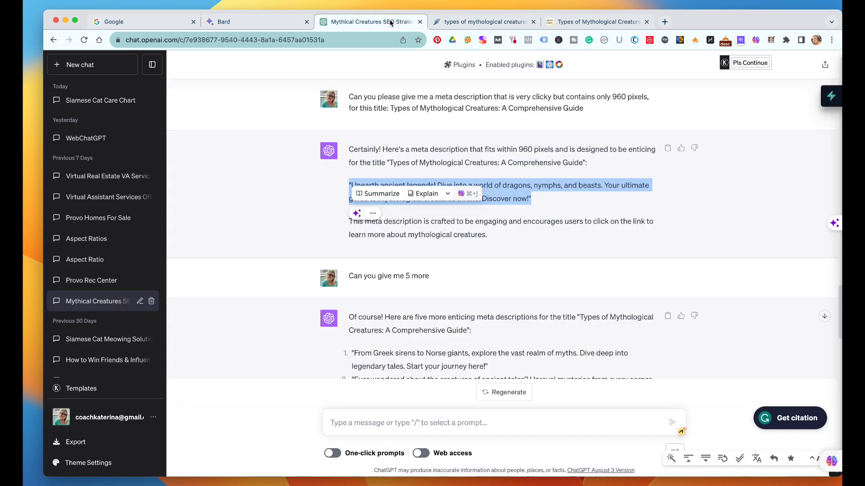
pyautogui.click(414, 425)
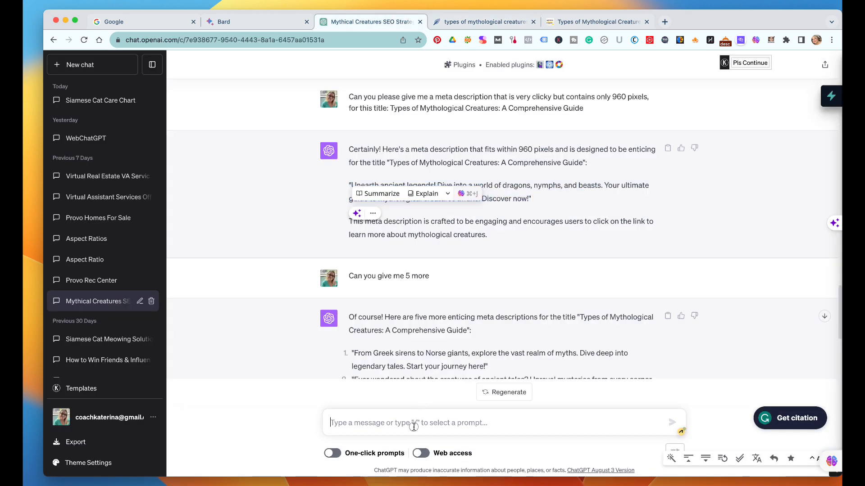
pyautogui.write('For Irish my')
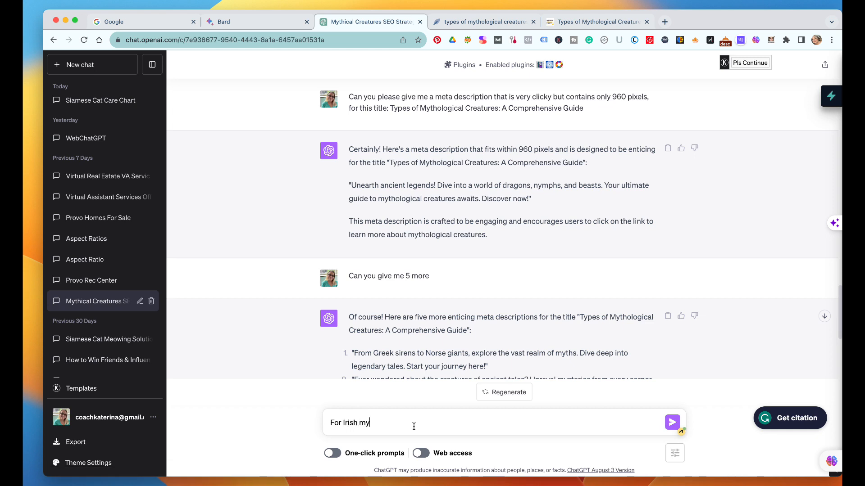
pyautogui.write('thological creatures')
pyautogui.scroll(-20, 422, 250)
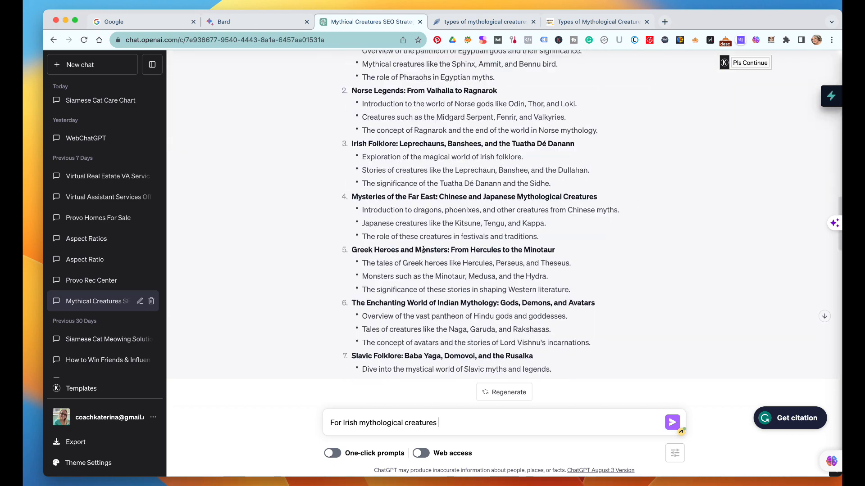
pyautogui.scroll(-15, 422, 250)
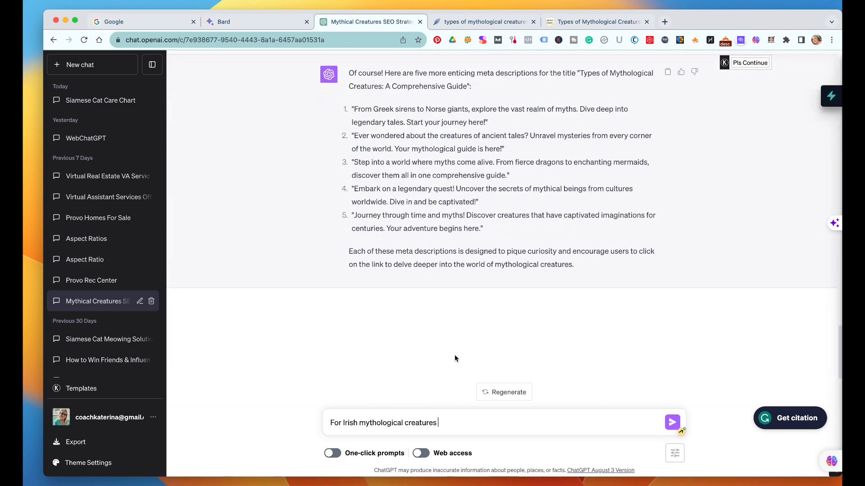
pyautogui.write('and gods - please ive')
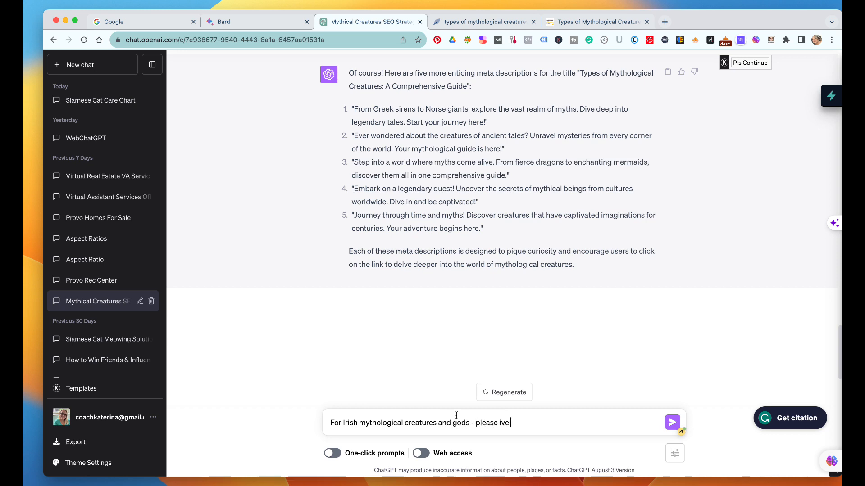
pyautogui.write('view of ths')
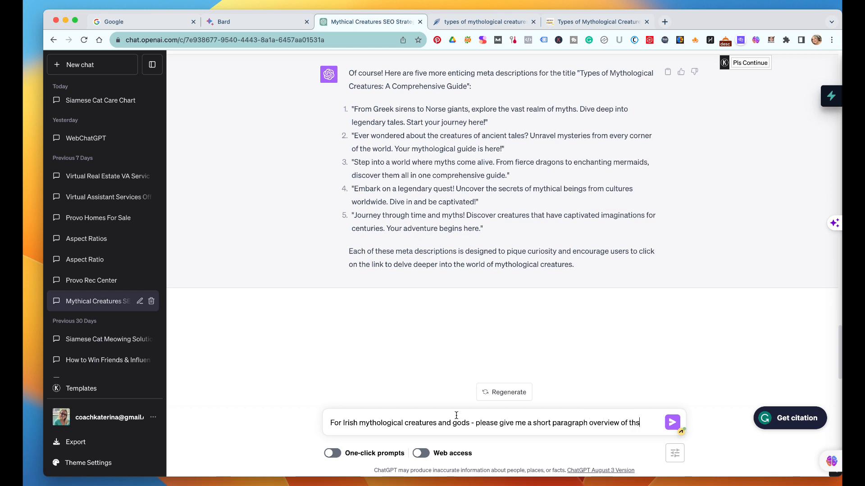
pyautogui.press('BackSpace')
pyautogui.write('ese')
pyautogui.press('Return')
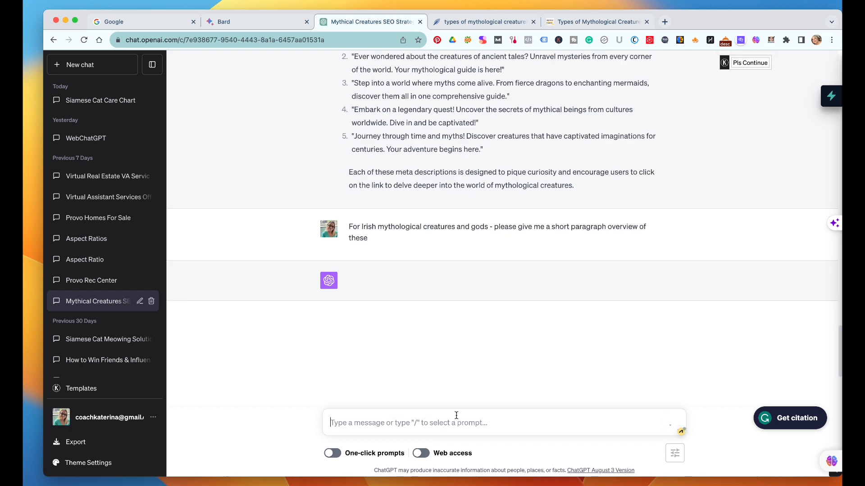
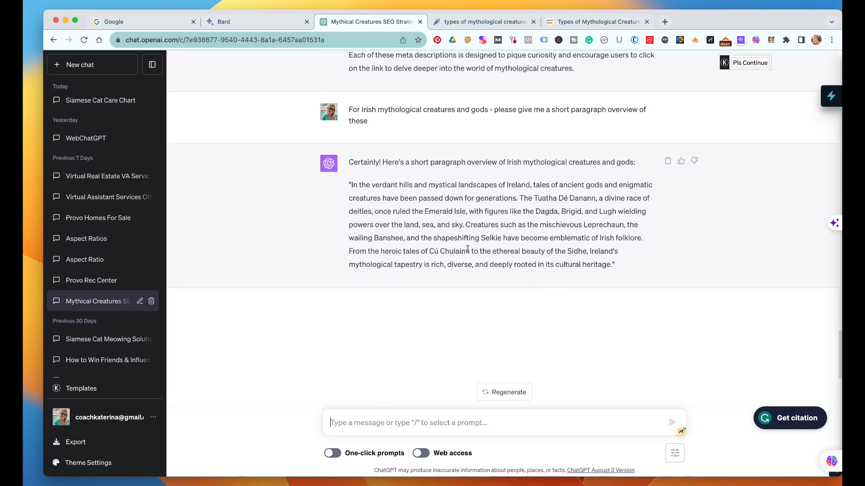
# - Copy ChatGPT's Irish mythology reply into the NeuronWriter article as a new paragraph between the Native American and Japanese Mythology entries
pyautogui.scroll(3, 467, 249)
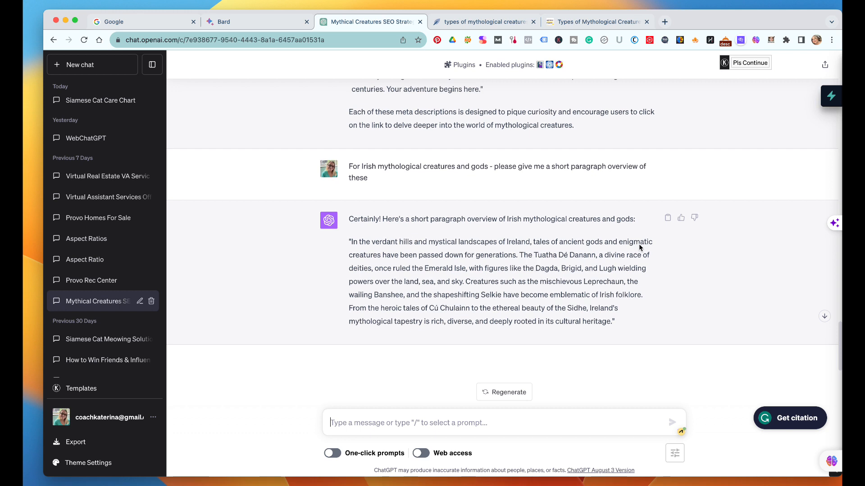
pyautogui.click(667, 219)
pyautogui.click(498, 20)
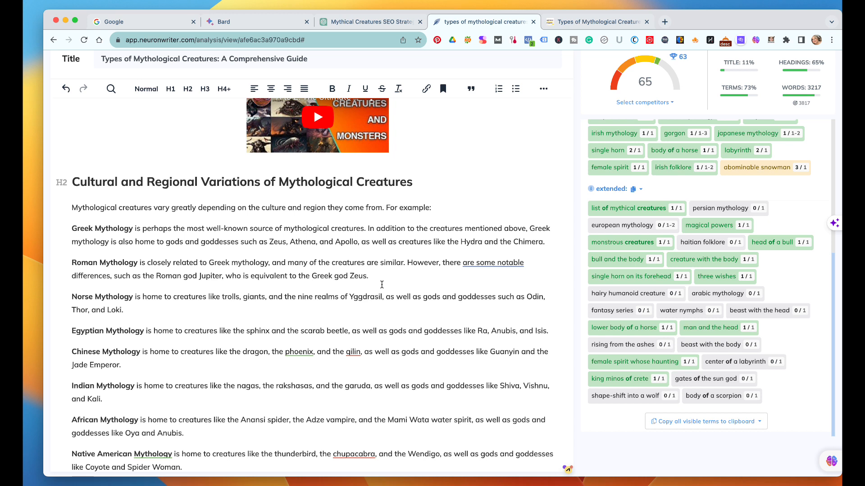
pyautogui.scroll(-15, 382, 285)
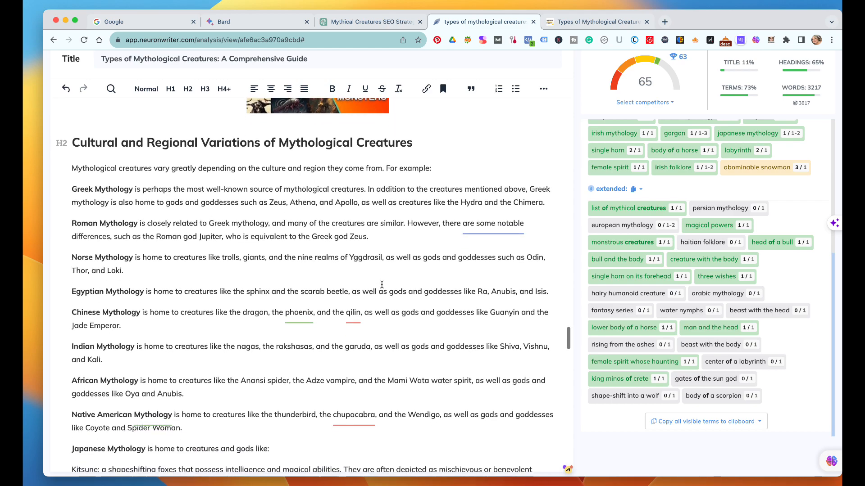
pyautogui.scroll(-6, 382, 285)
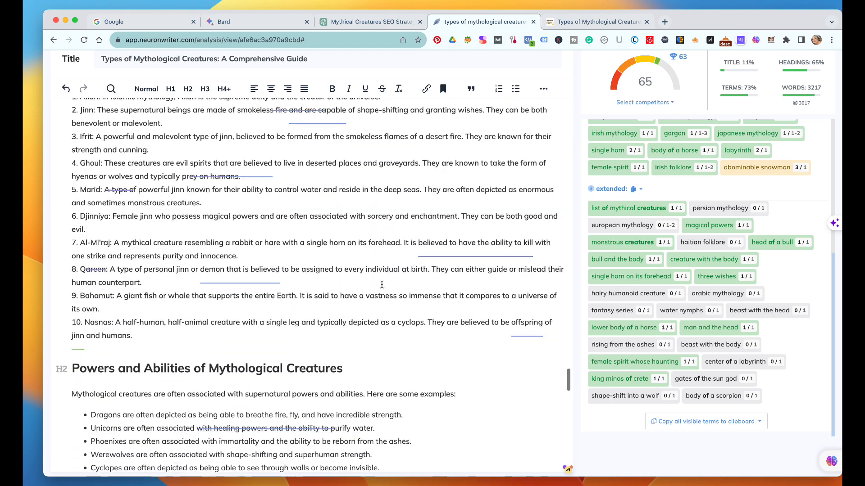
pyautogui.scroll(6, 381, 286)
pyautogui.scroll(5, 382, 288)
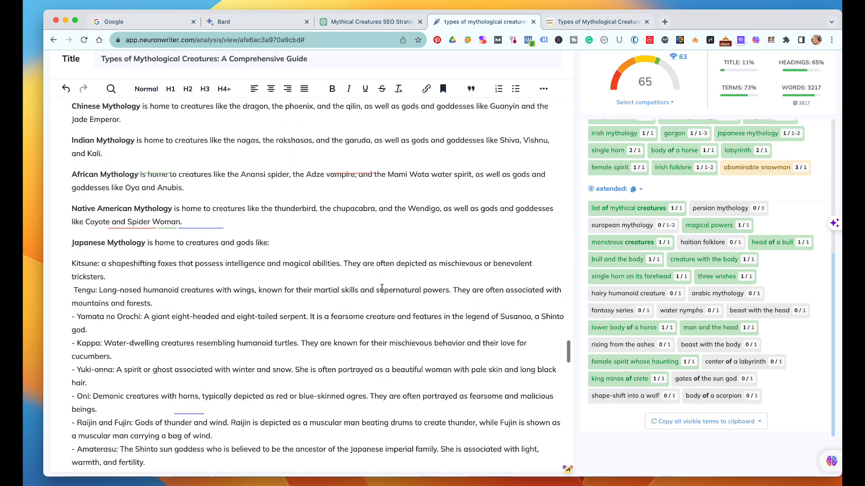
pyautogui.click(201, 290)
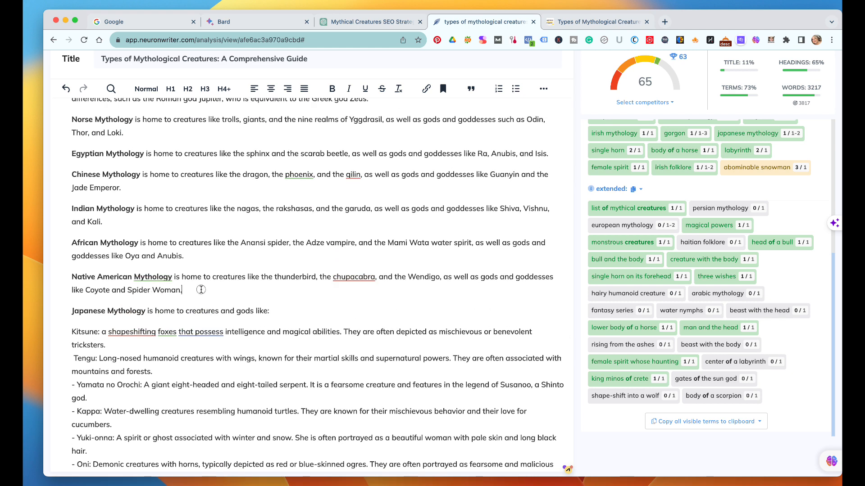
pyautogui.press('Return')
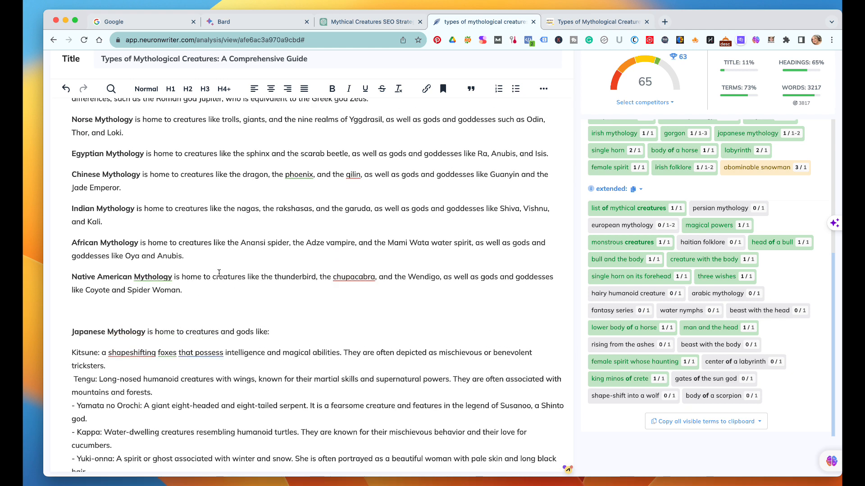
pyautogui.press('super+v')
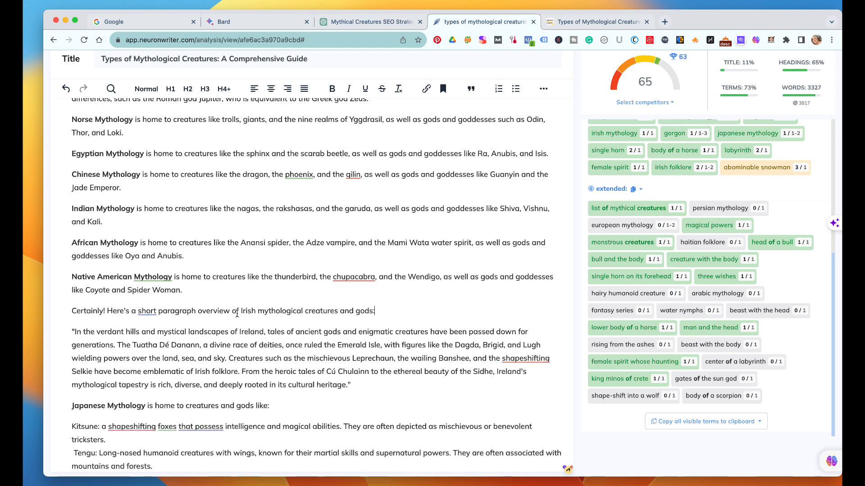
# - Delete the words before "Irish" in the pasted intro line, leaving "Irish mythological creatures and gods:"
pyautogui.click(239, 310)
pyautogui.press('BackSpace')
pyautogui.press('BackSpace')
pyautogui.press('BackSpace')
pyautogui.press('BackSpace')
pyautogui.press('BackSpace')
pyautogui.press('BackSpace')
pyautogui.press('BackSpace')
pyautogui.press('BackSpace')
pyautogui.press('BackSpace')
pyautogui.press('BackSpace')
pyautogui.press('BackSpace')
pyautogui.press('BackSpace')
pyautogui.press('BackSpace')
pyautogui.press('BackSpace')
pyautogui.press('BackSpace')
pyautogui.press('BackSpace')
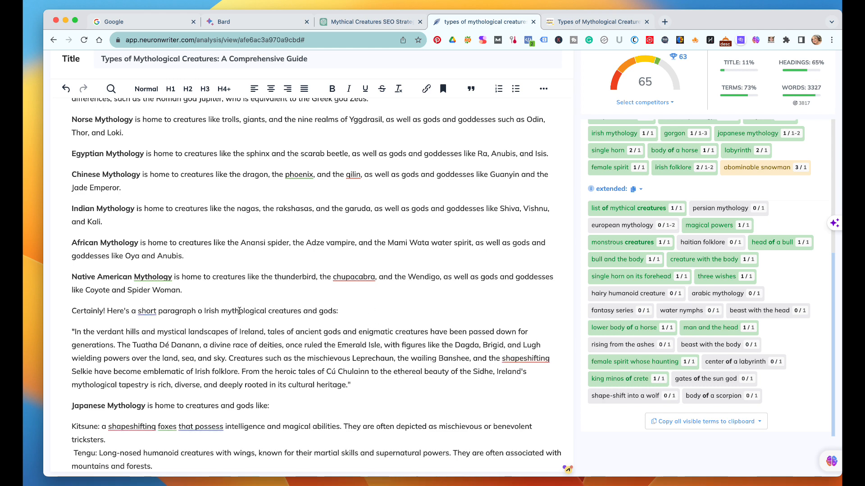
pyautogui.press('BackSpace')
pyautogui.press('BackSpace')
pyautogui.press('BackSpace')
pyautogui.press('BackSpace')
pyautogui.press('BackSpace')
pyautogui.press('BackSpace')
pyautogui.press('BackSpace')
pyautogui.press('BackSpace')
pyautogui.press('BackSpace')
pyautogui.press('BackSpace')
pyautogui.press('BackSpace')
pyautogui.press('BackSpace')
pyautogui.press('BackSpace')
pyautogui.press('BackSpace')
pyautogui.press('BackSpace')
pyautogui.press('BackSpace')
pyautogui.press('BackSpace')
pyautogui.press('BackSpace')
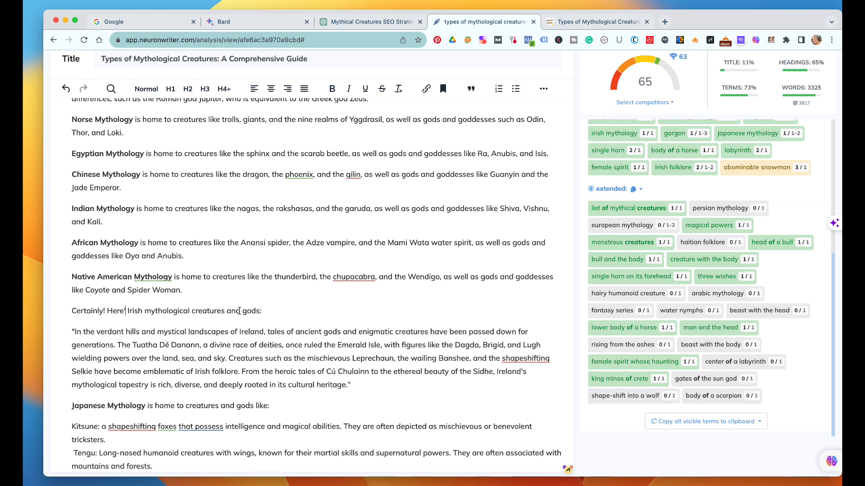
pyautogui.press('BackSpace')
pyautogui.press('BackSpace')
pyautogui.press('BackSpace')
pyautogui.press('BackSpace')
pyautogui.press('BackSpace')
pyautogui.press('BackSpace')
pyautogui.press('BackSpace')
pyautogui.press('BackSpace')
pyautogui.press('BackSpace')
pyautogui.press('BackSpace')
pyautogui.press('BackSpace')
pyautogui.press('BackSpace')
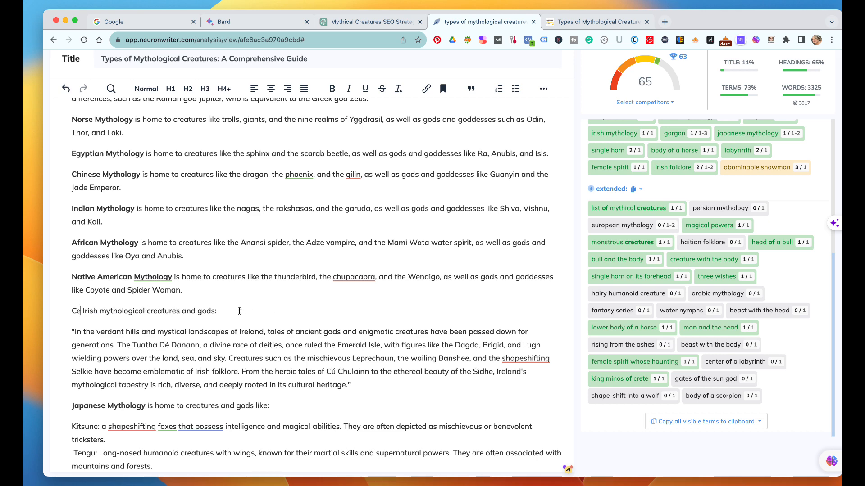
pyautogui.press('BackSpace')
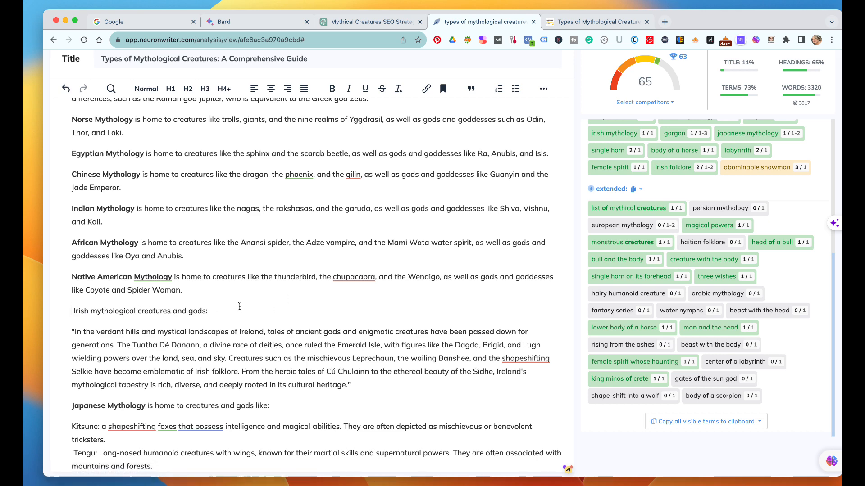
# - Make the line "Irish mythological creatures and gods:" bold
pyautogui.moveTo(211, 311); pyautogui.dragTo(70, 311)
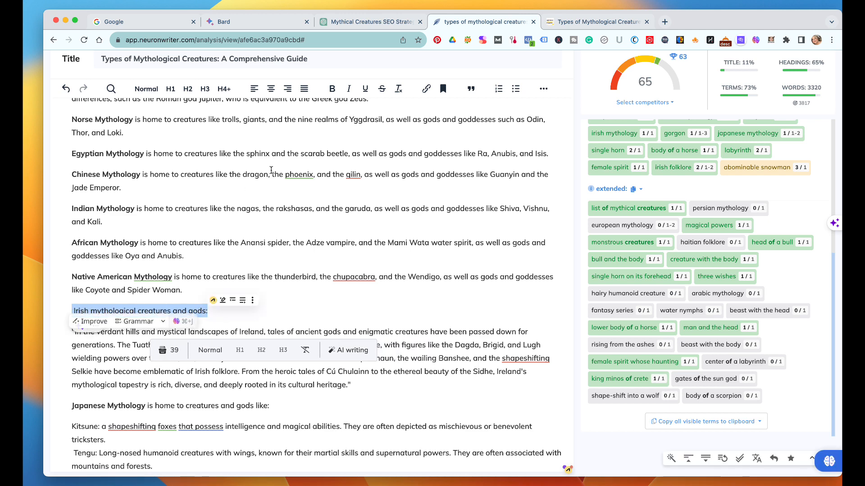
pyautogui.click(332, 89)
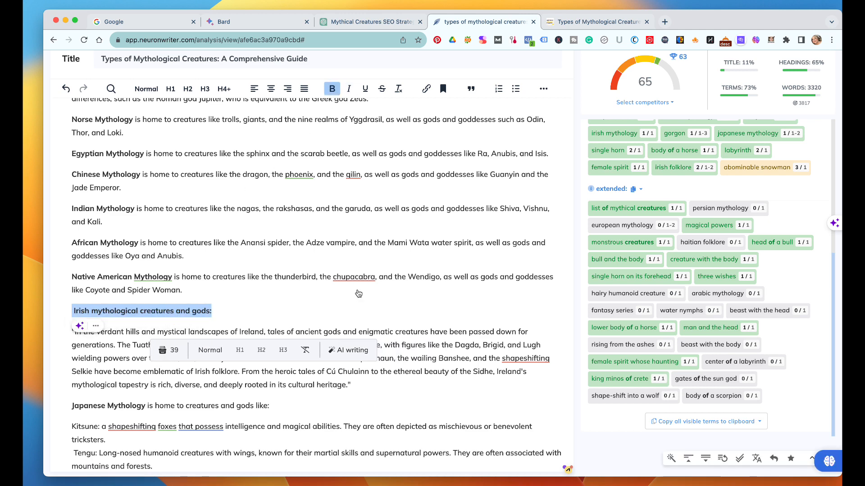
pyautogui.click(345, 310)
# - Remove the opening and closing quotation marks around the Irish overview text, keeping "In" as its first word
pyautogui.click(74, 333)
pyautogui.press('BackSpace')
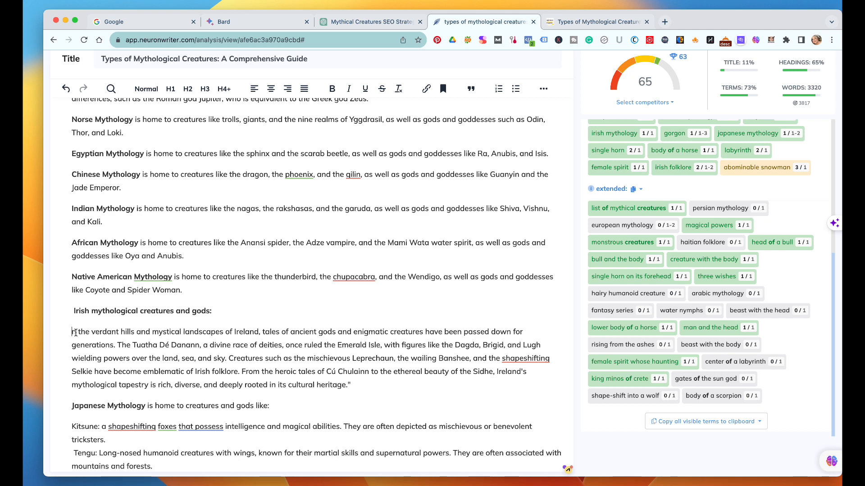
pyautogui.write('I')
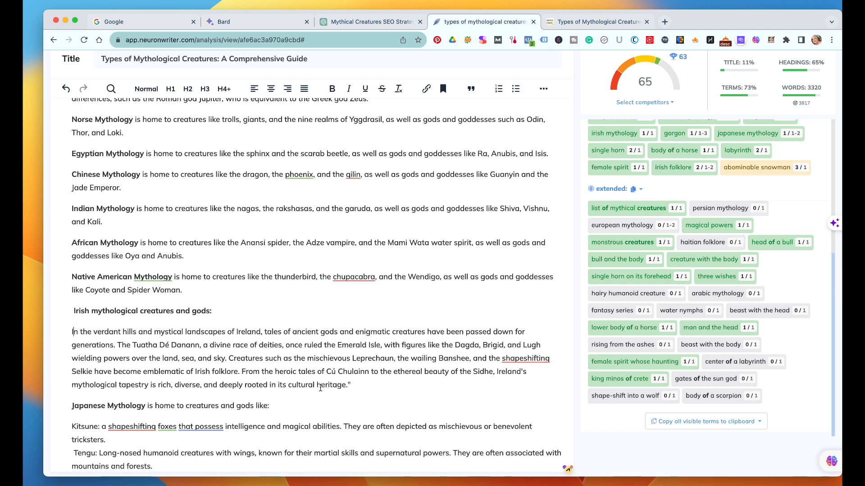
pyautogui.click(355, 381)
# - Split the Irish overview into four paragraphs, breaking before "The Tuatha Dé Danann", "Creatures such as" and "From the heroic tales"
pyautogui.click(118, 346)
pyautogui.press('Return')
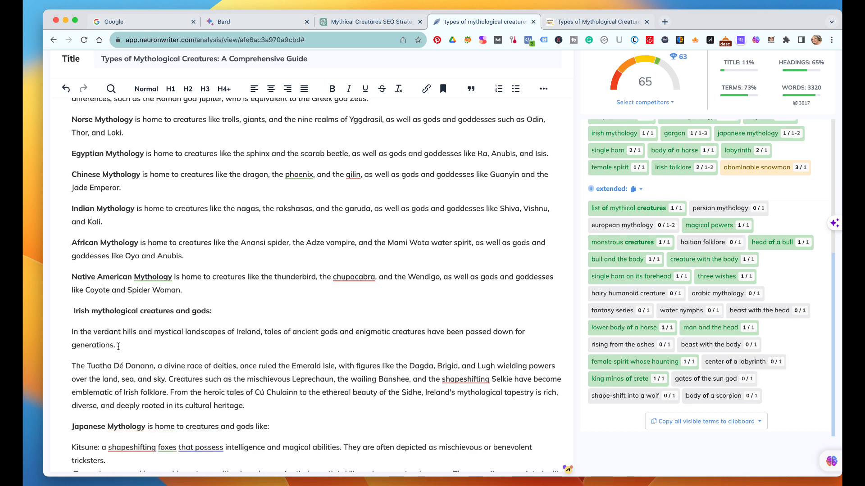
pyautogui.scroll(-3, 165, 305)
pyautogui.click(169, 313)
pyautogui.press('Return')
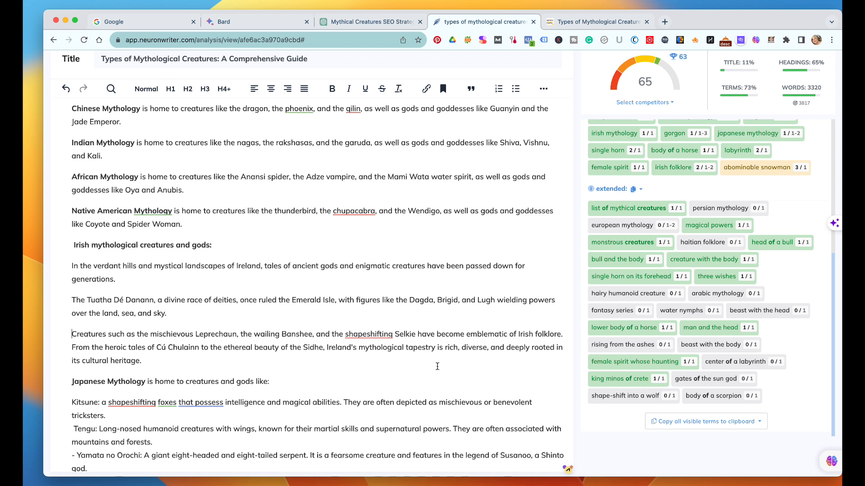
pyautogui.press('Return')
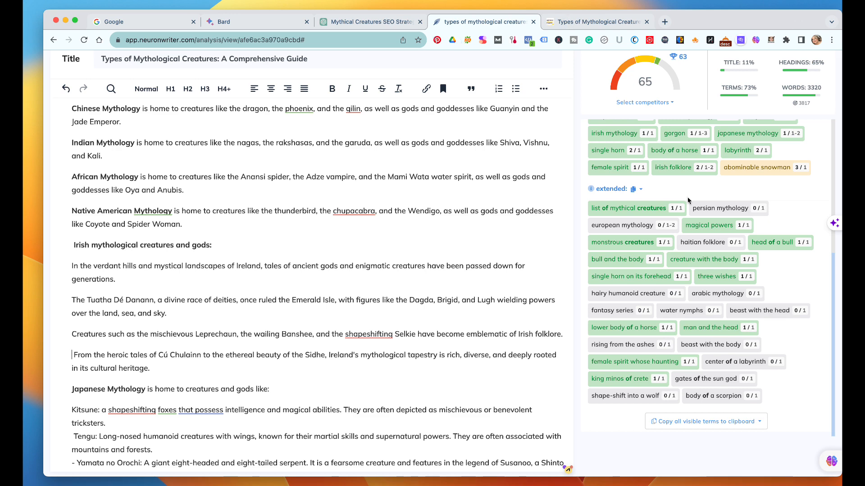
# - Exclude "arabic mythology", "fantasy series", "rising from the ashes" and "body of a scorpion" from the extended term suggestions
pyautogui.click(731, 293)
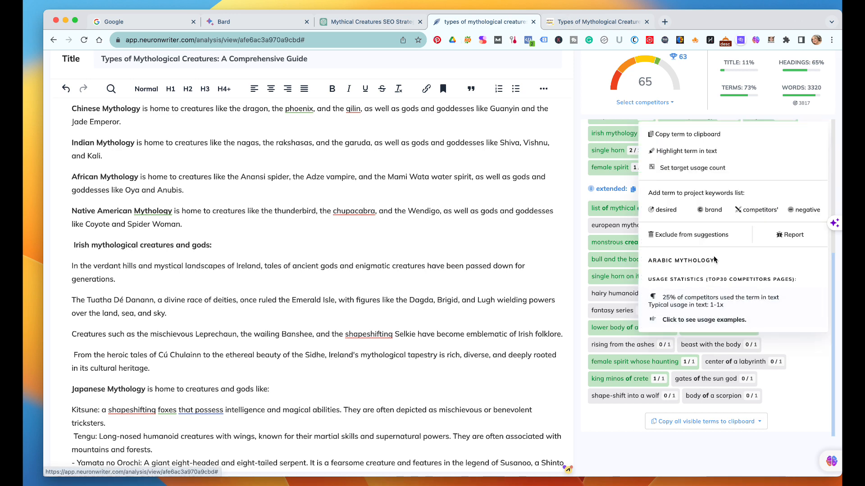
pyautogui.click(704, 235)
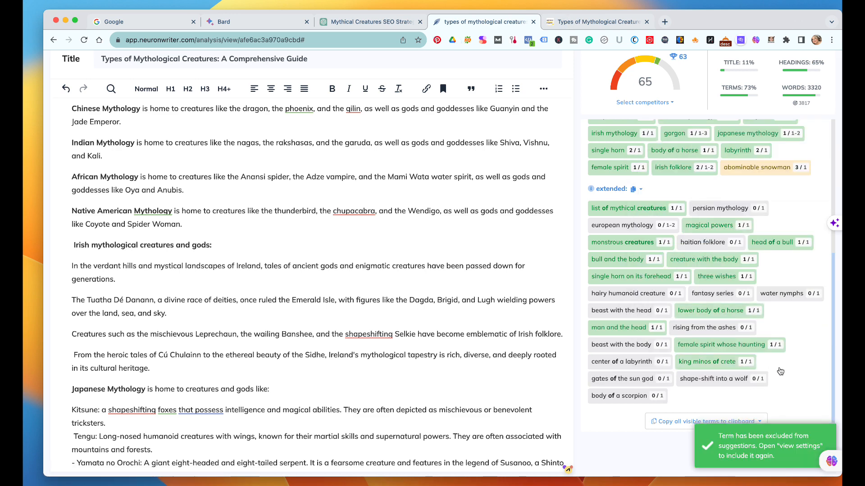
pyautogui.click(727, 295)
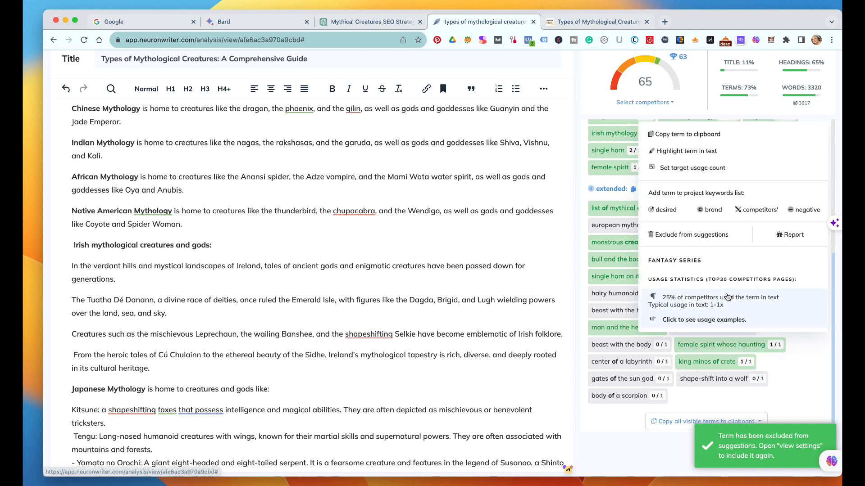
pyautogui.click(697, 236)
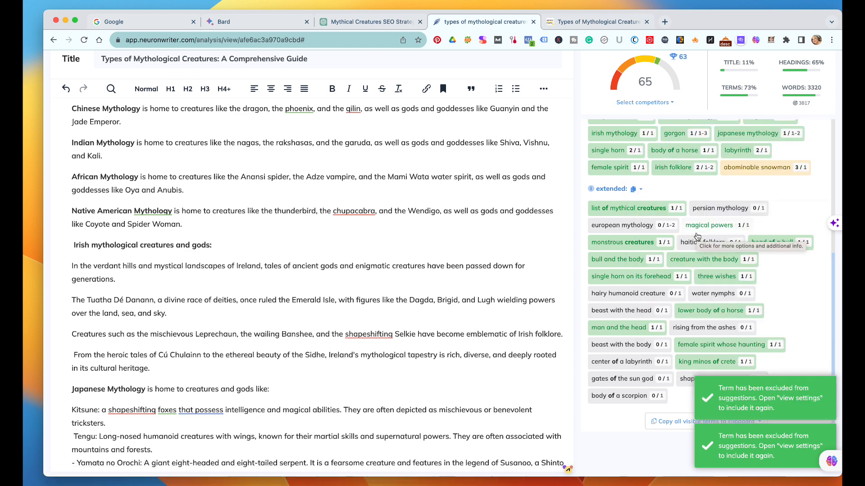
pyautogui.click(719, 329)
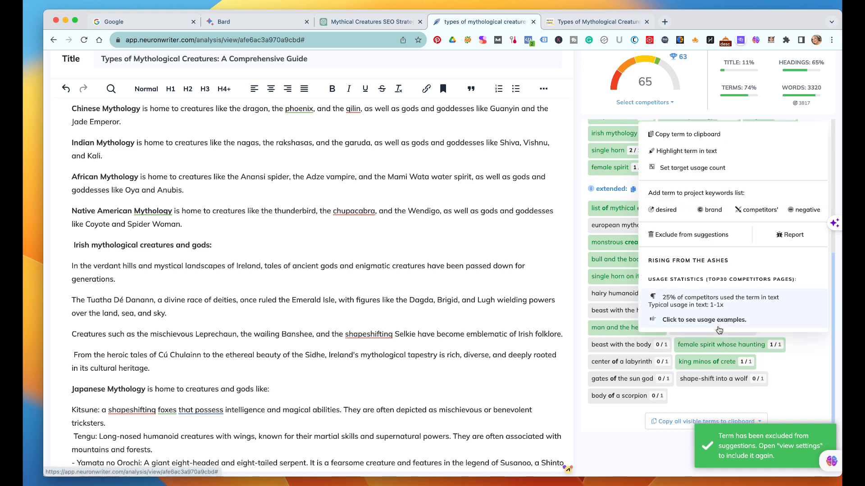
pyautogui.click(696, 235)
pyautogui.click(713, 395)
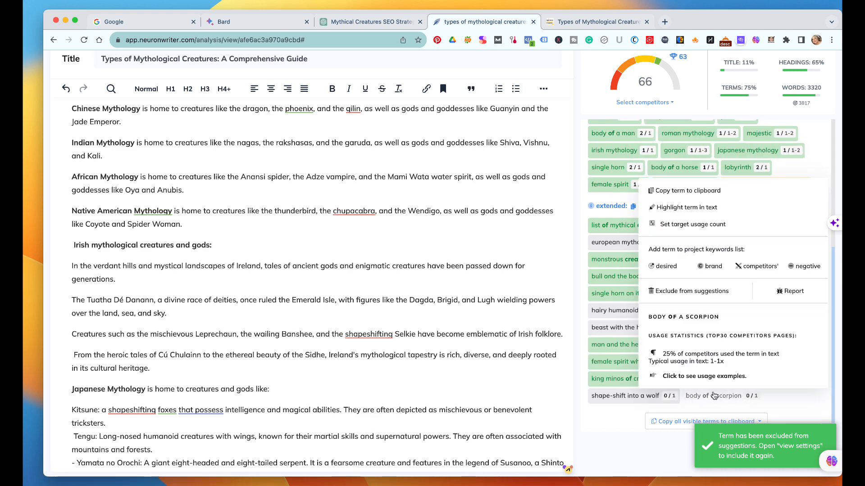
pyautogui.click(693, 293)
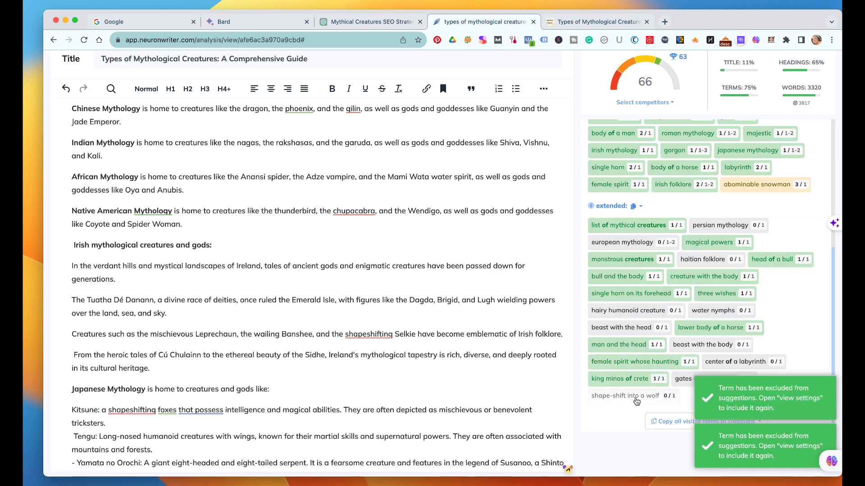
# - Exclude "shape-shift into a wolf", "beast with the body", "center of a labyrinth" and "gates of the sun god" from the extended term suggestions
pyautogui.click(635, 398)
pyautogui.click(640, 291)
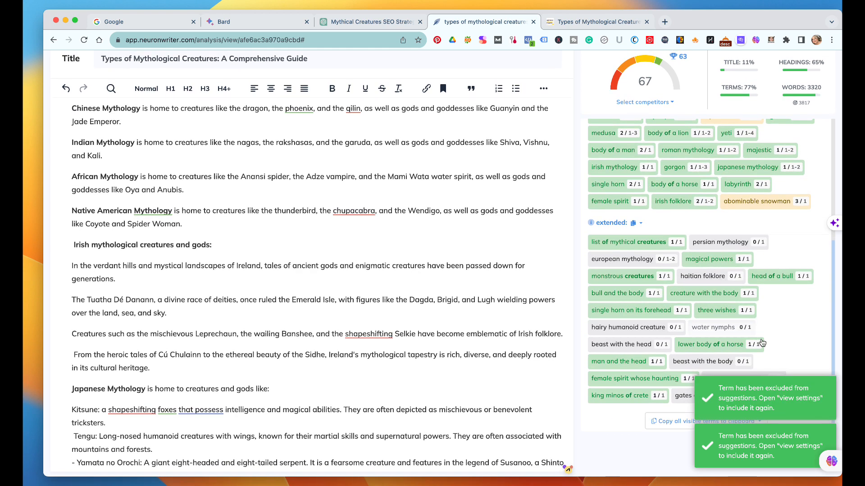
pyautogui.click(722, 365)
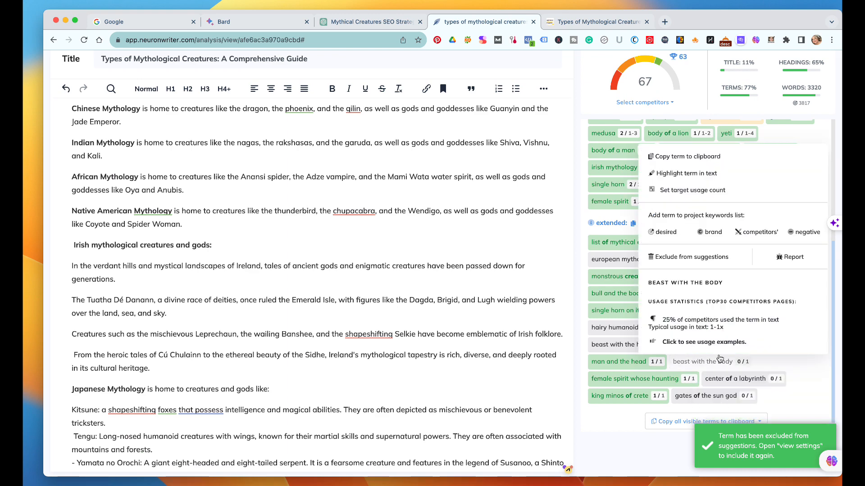
pyautogui.click(703, 258)
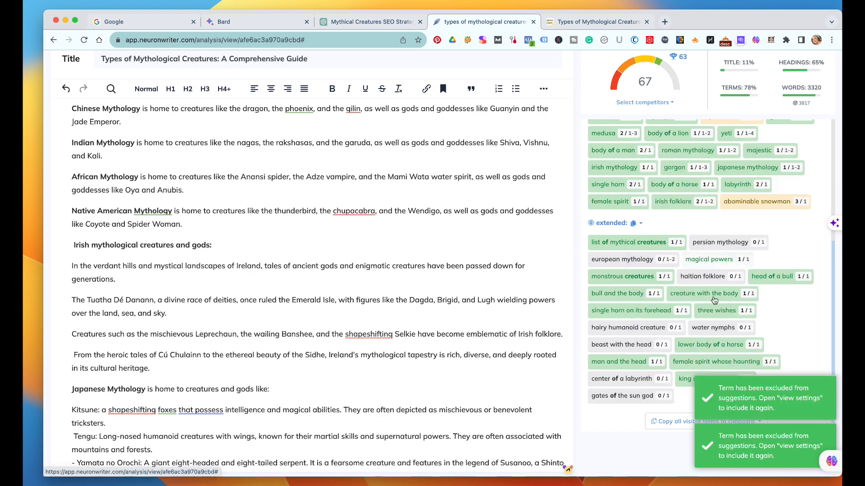
pyautogui.click(633, 379)
pyautogui.click(646, 275)
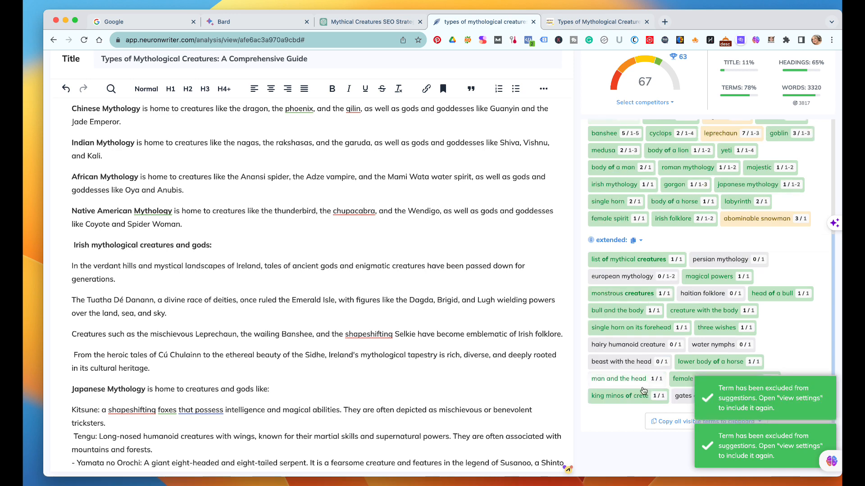
pyautogui.click(684, 397)
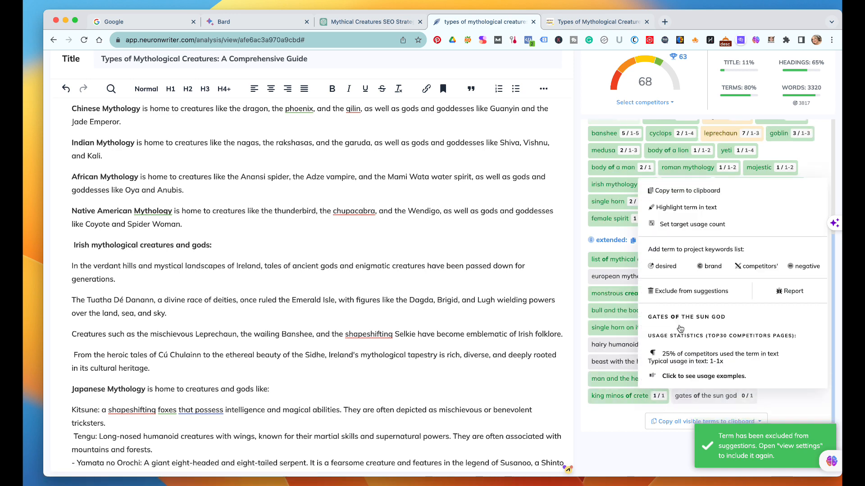
pyautogui.click(649, 291)
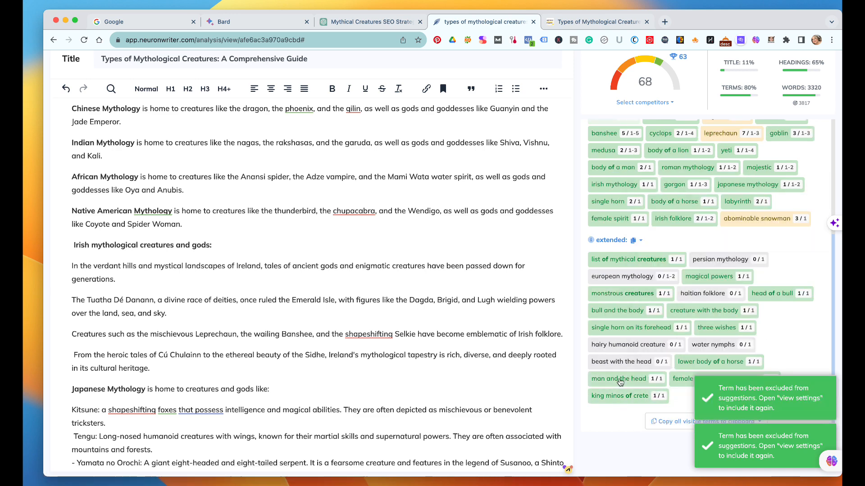
# - Exclude "hairy humanoid creature", "beast with the head" and "water nymphs" from the extended term suggestions
pyautogui.click(629, 344)
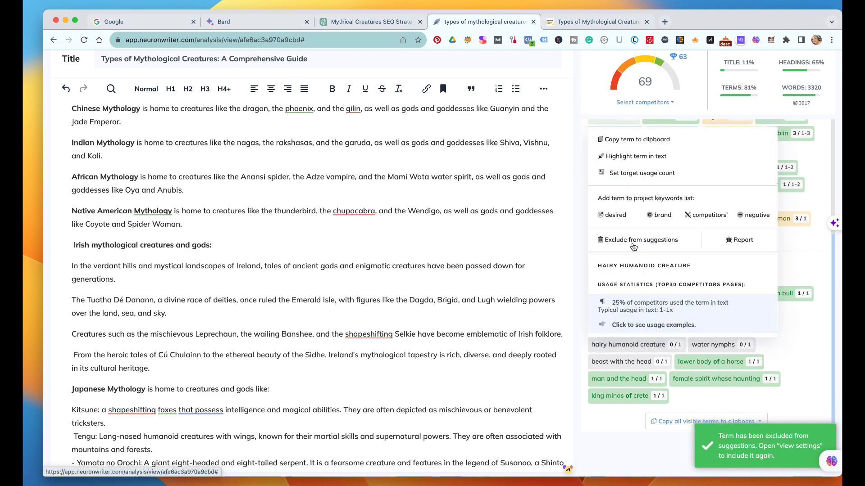
pyautogui.click(634, 241)
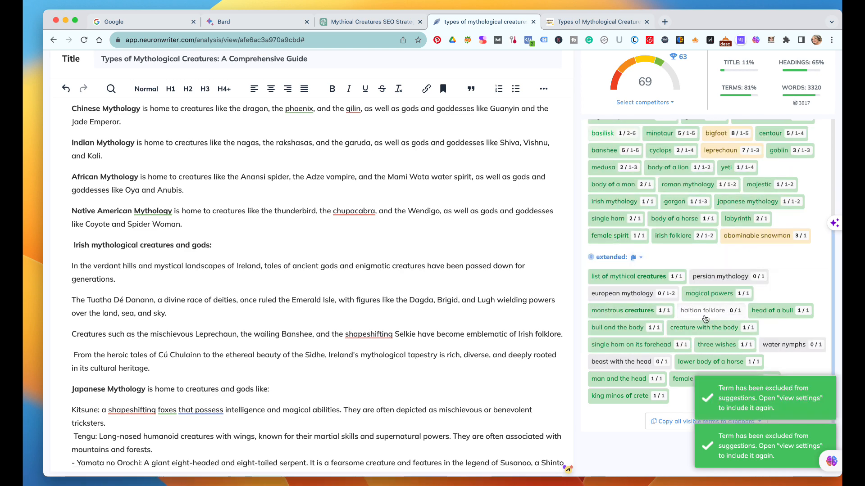
pyautogui.click(636, 363)
pyautogui.click(637, 258)
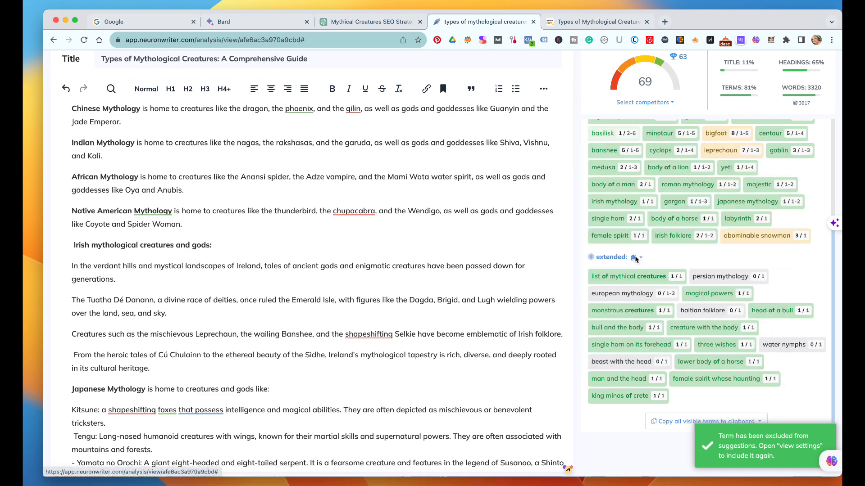
pyautogui.click(796, 363)
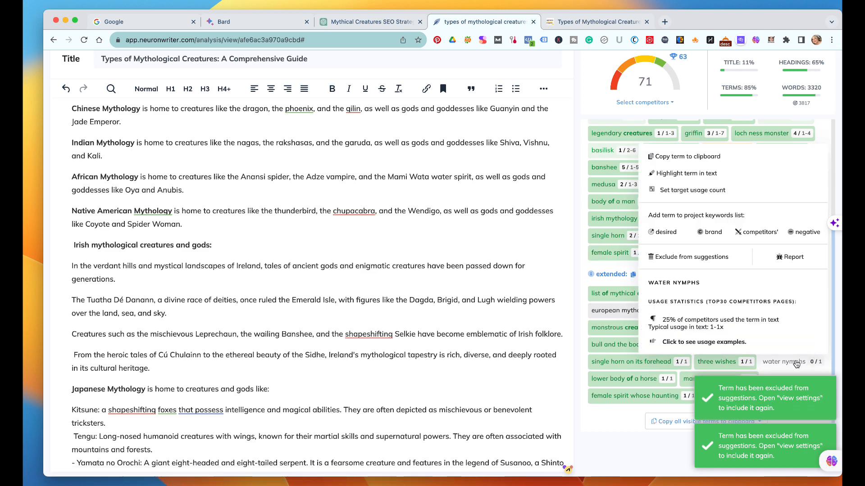
pyautogui.click(636, 255)
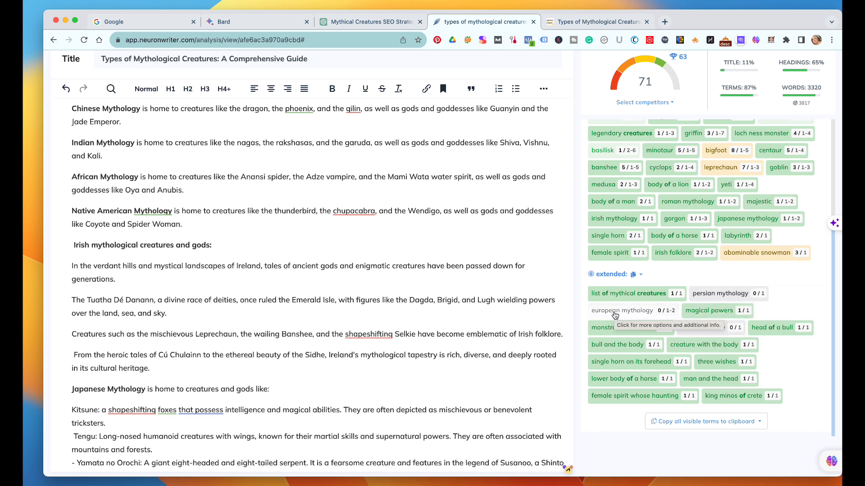
# - Remove the leading space before the line "Irish mythological creatures and gods:"
pyautogui.scroll(-5, 390, 385)
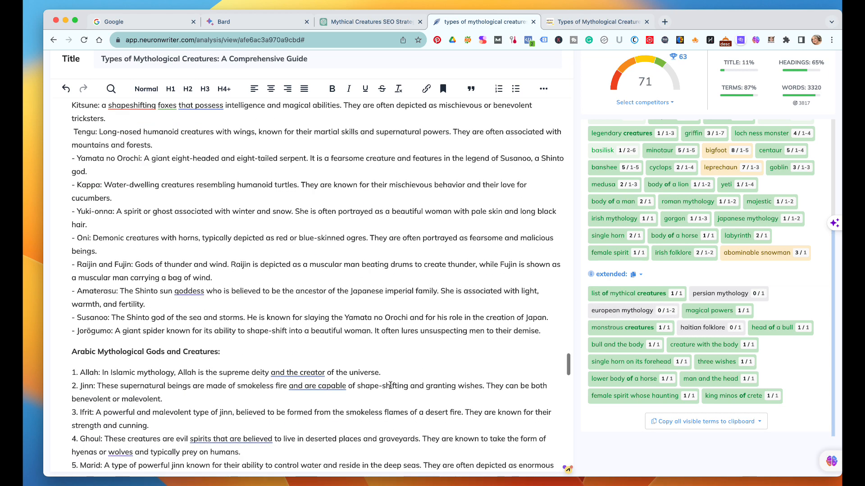
pyautogui.scroll(4, 390, 385)
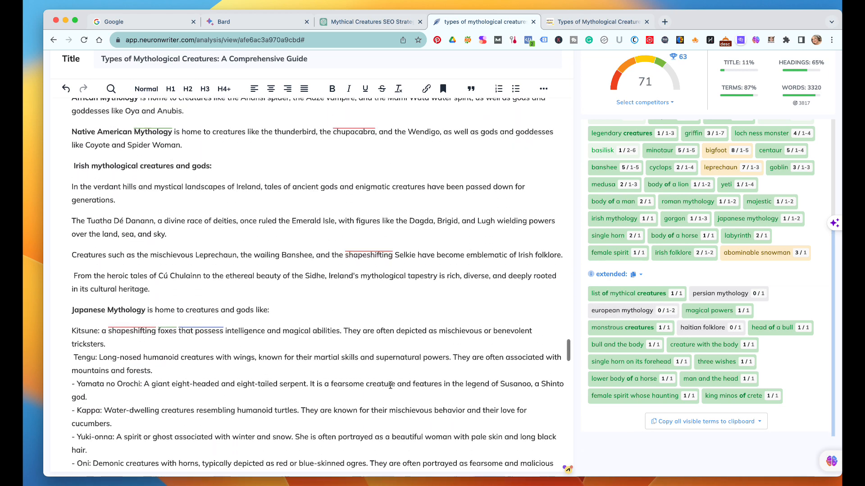
pyautogui.scroll(6, 390, 386)
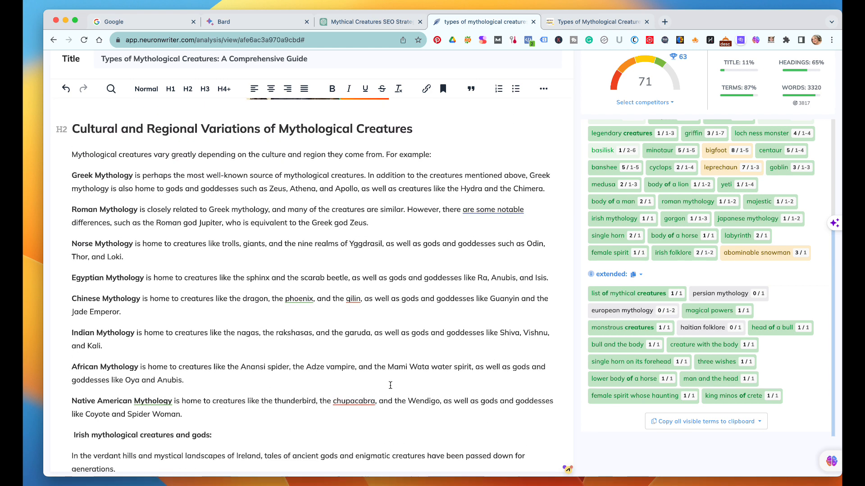
pyautogui.scroll(2, 378, 388)
pyautogui.scroll(-5, 378, 387)
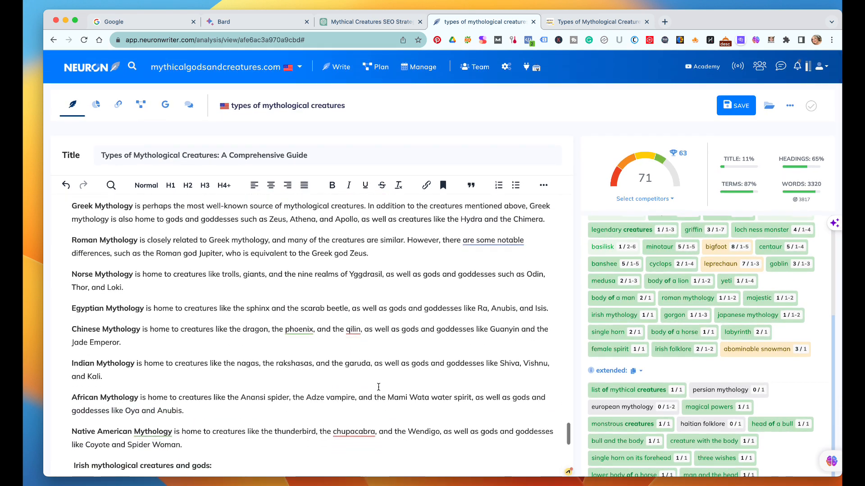
pyautogui.scroll(-2, 379, 388)
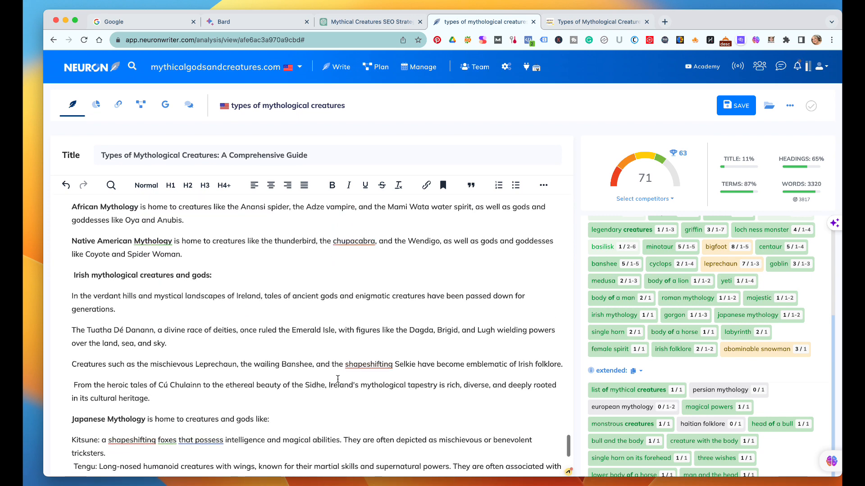
pyautogui.click(73, 275)
pyautogui.press('BackSpace')
# - Add a new line reading "Persian Mythology:" between the Irish section's last paragraph and the Japanese Mythology section
pyautogui.scroll(-2, 73, 274)
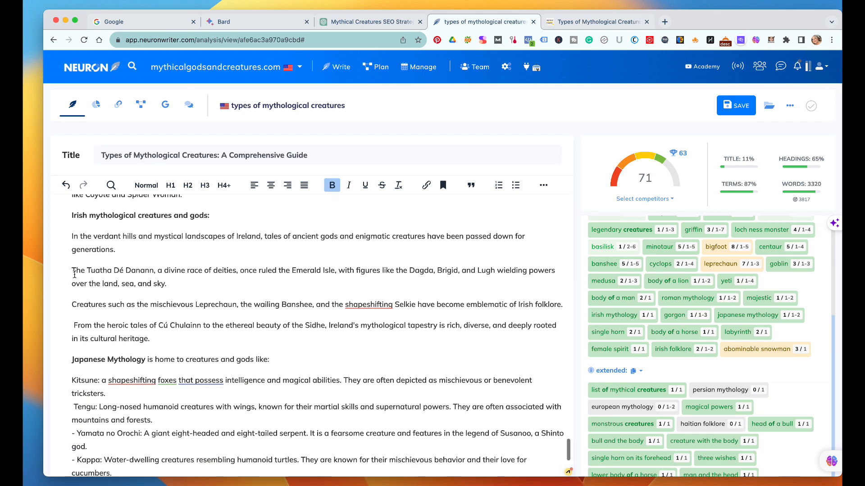
pyautogui.click(168, 337)
pyautogui.press('Return')
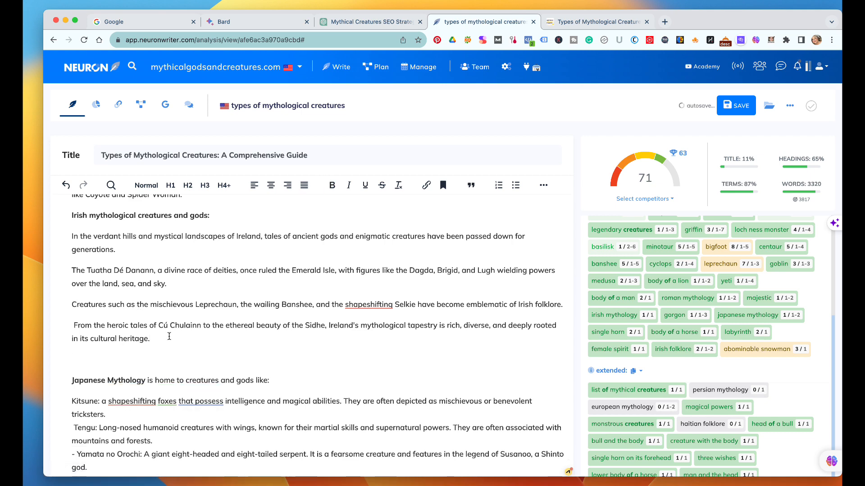
pyautogui.write('Persian Mythoolo')
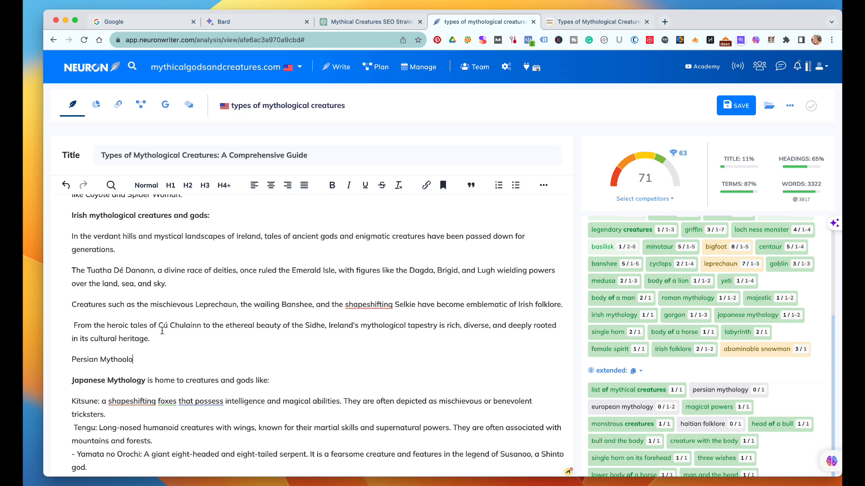
pyautogui.press('BackSpace')
pyautogui.write(':')
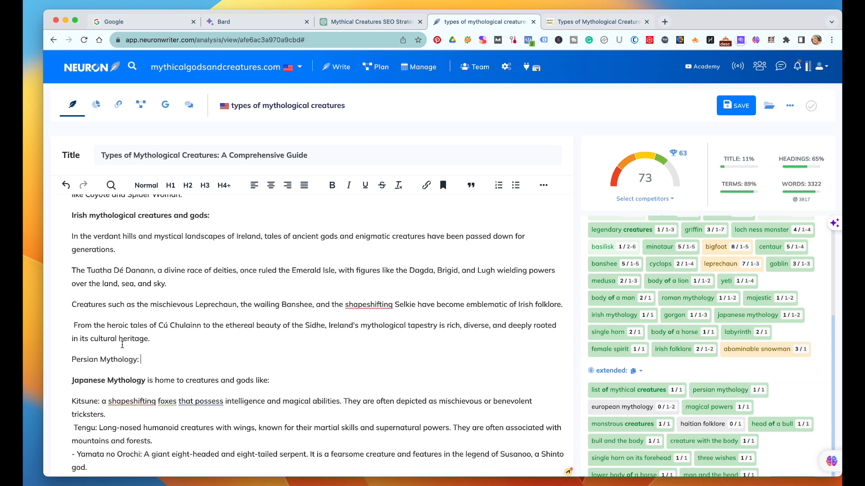
# - Make the line "Persian Mythology:" bold and add an empty line beneath it
pyautogui.moveTo(142, 360); pyautogui.dragTo(72, 359)
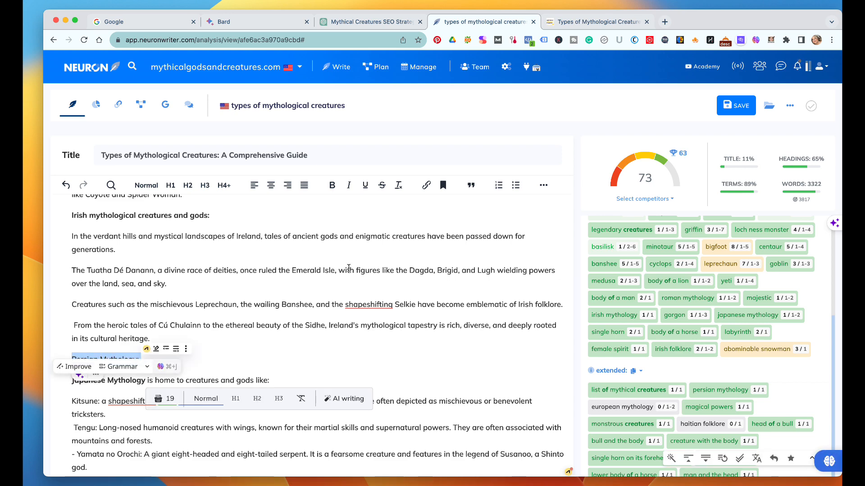
pyautogui.scroll(6, 349, 269)
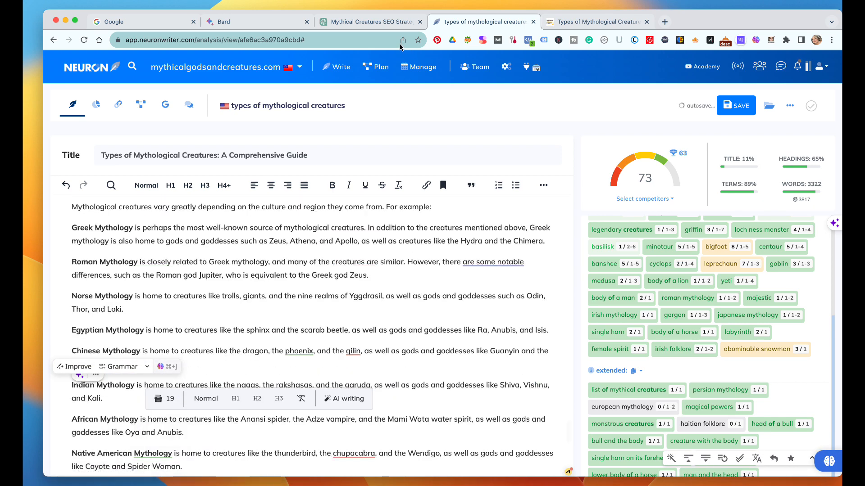
pyautogui.click(332, 185)
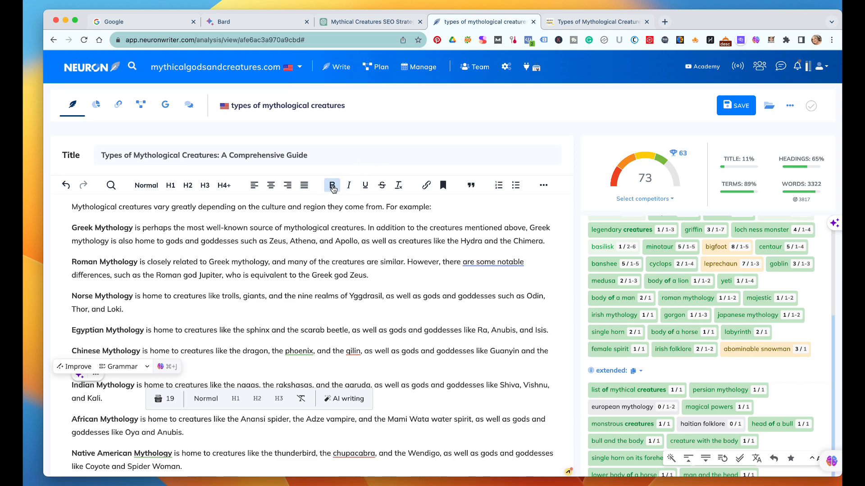
pyautogui.scroll(-5, 346, 255)
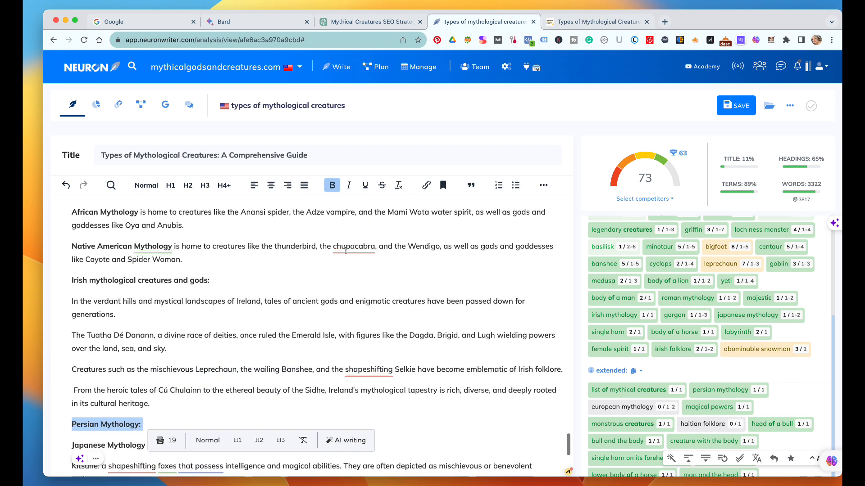
pyautogui.scroll(-2, 346, 250)
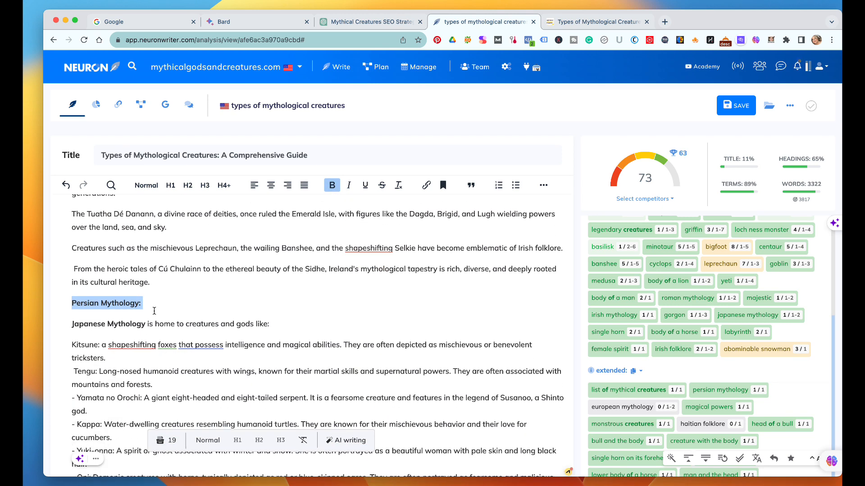
pyautogui.click(154, 309)
pyautogui.press('Return')
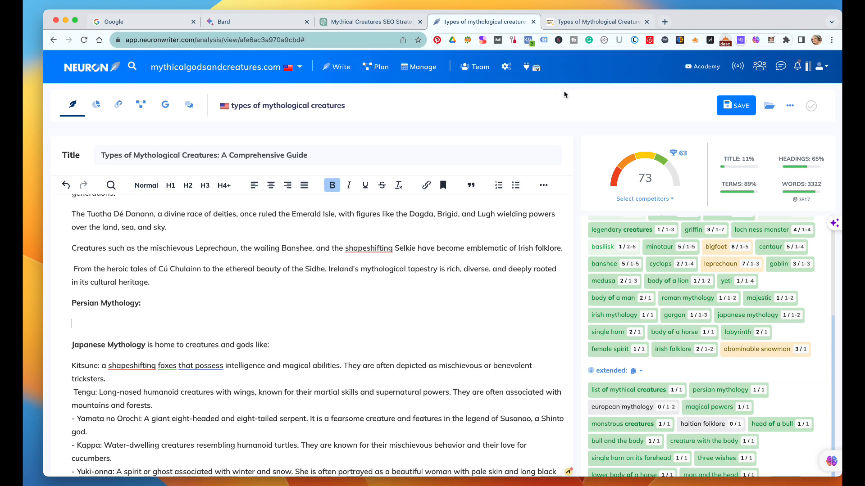
pyautogui.scroll(-6, 339, 391)
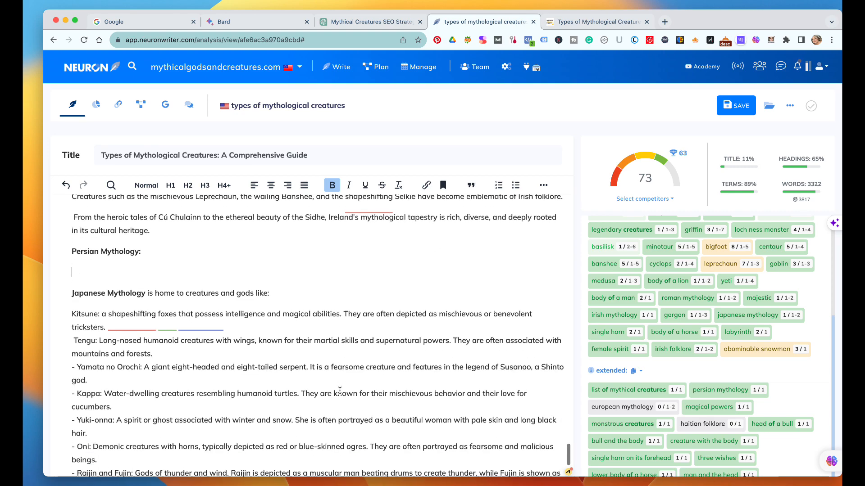
pyautogui.scroll(-11, 339, 391)
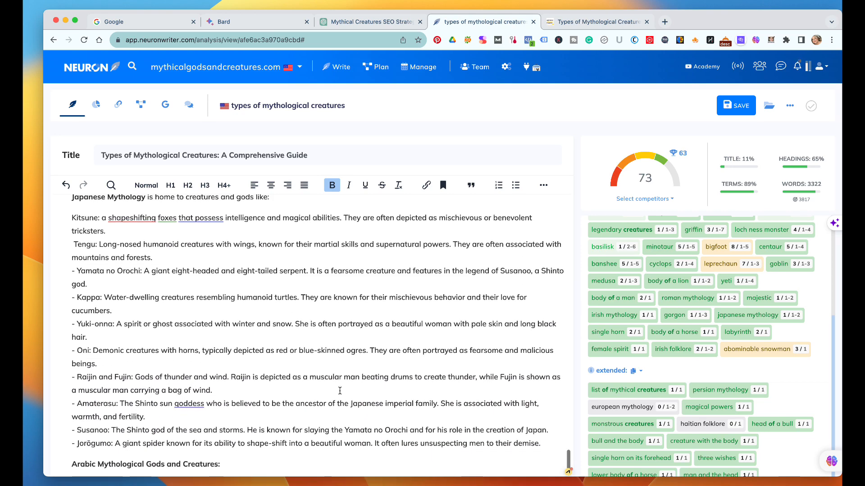
pyautogui.scroll(-4, 340, 391)
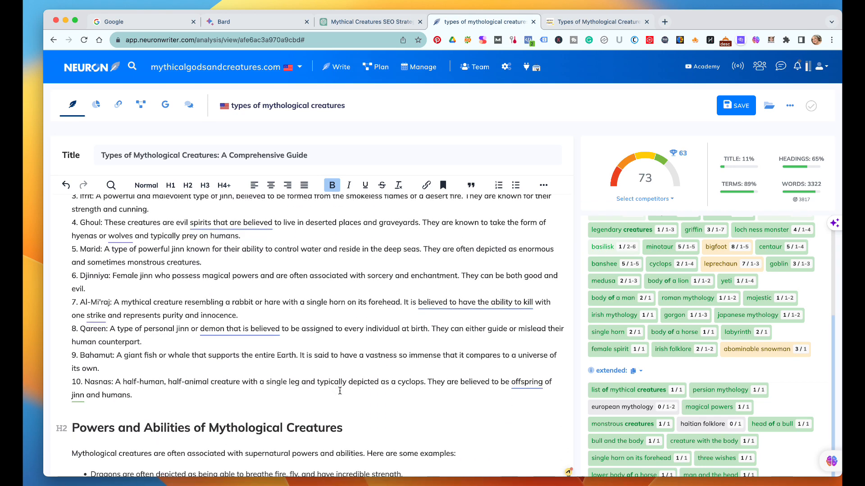
pyautogui.scroll(5, 340, 390)
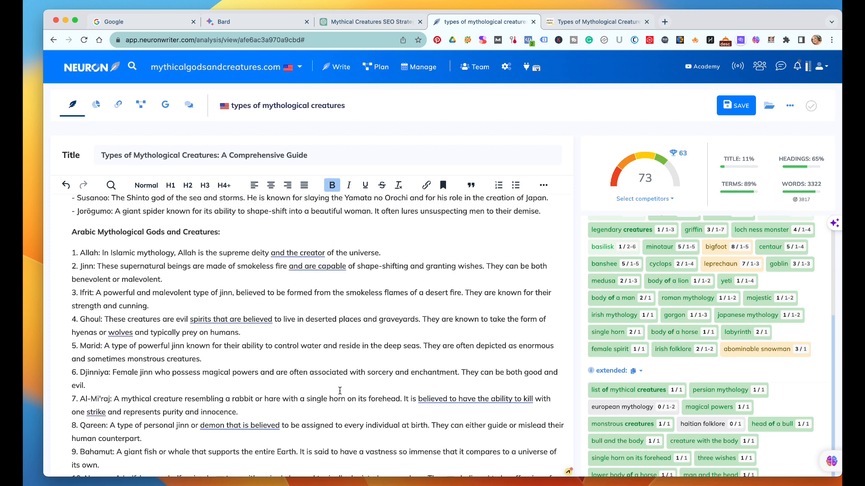
pyautogui.scroll(1, 340, 391)
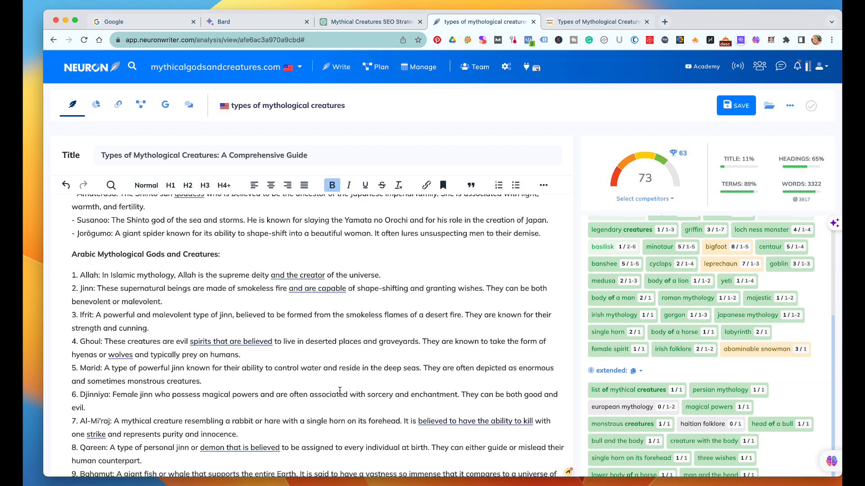
pyautogui.scroll(12, 204, 405)
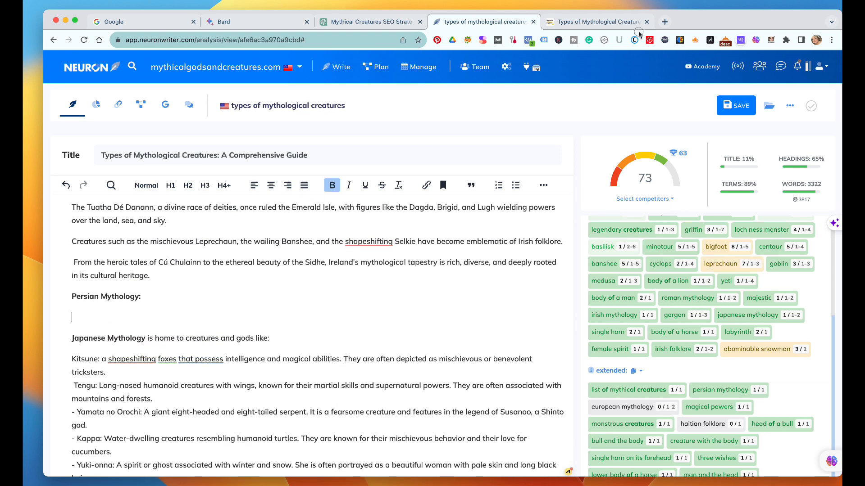
# - Switch to ChatGPT and send the prompt "for persian mythology creatures and gods -please give me a short paragraph for these"
pyautogui.click(350, 22)
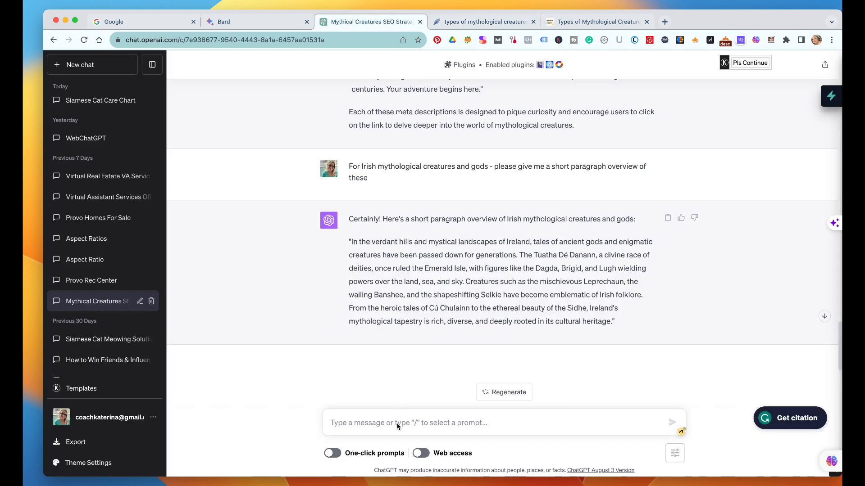
pyautogui.write('Plu')
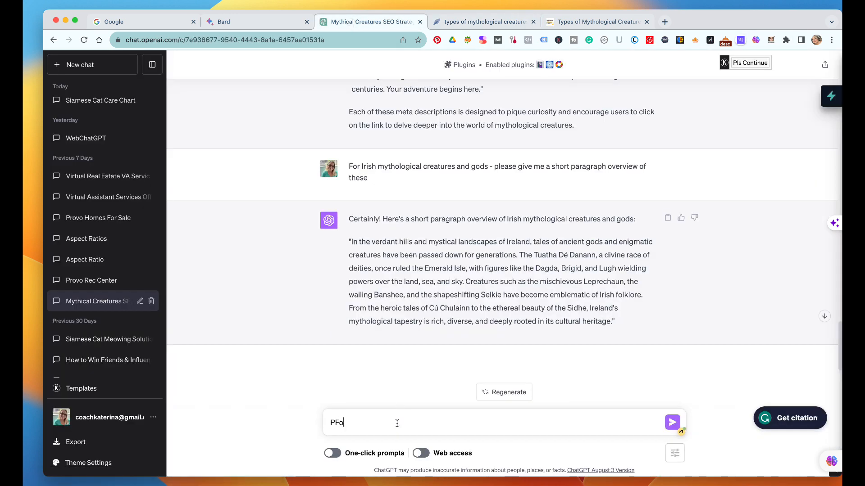
pyautogui.press('BackSpace')
pyautogui.press('BackSpace')
pyautogui.press('BackSpace')
pyautogui.write('for pe')
pyautogui.write('mythology please')
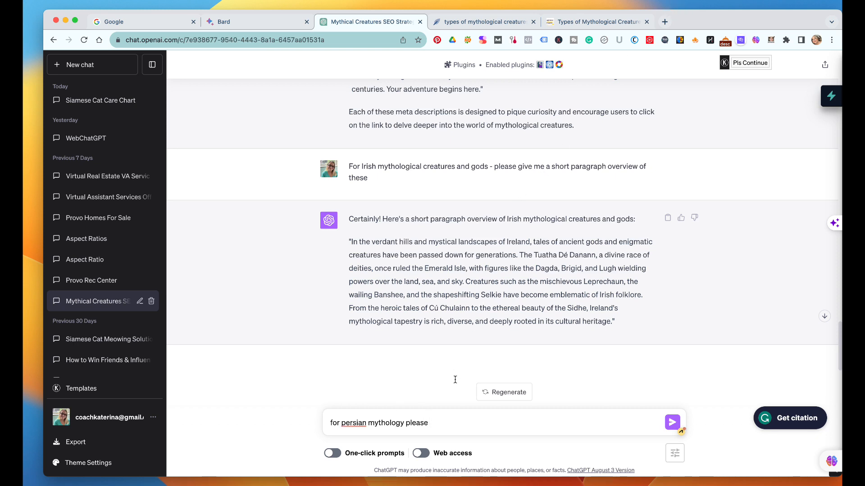
pyautogui.press('BackSpace')
pyautogui.press('BackSpace')
pyautogui.press('BackSpace')
pyautogui.press('BackSpace')
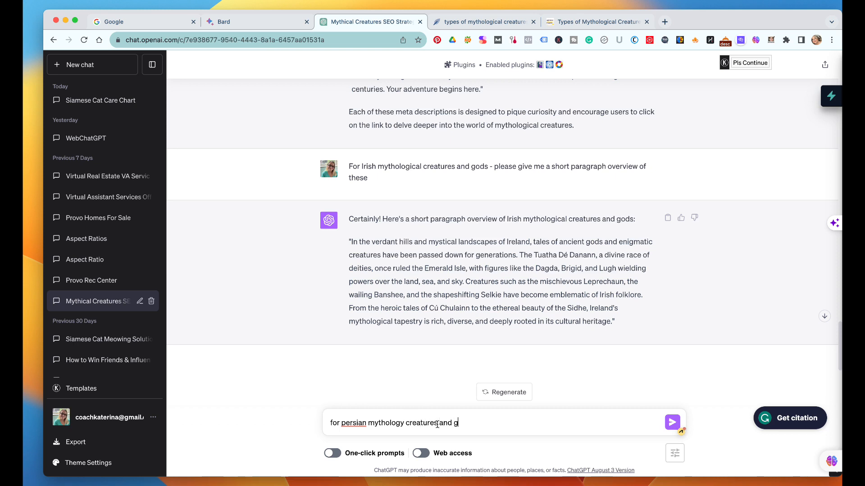
pyautogui.write('s -please give m')
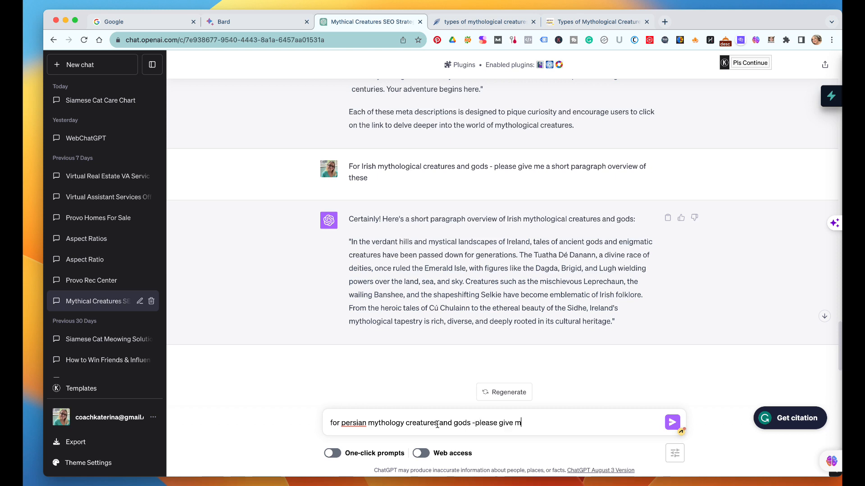
pyautogui.write('e a short paragraph')
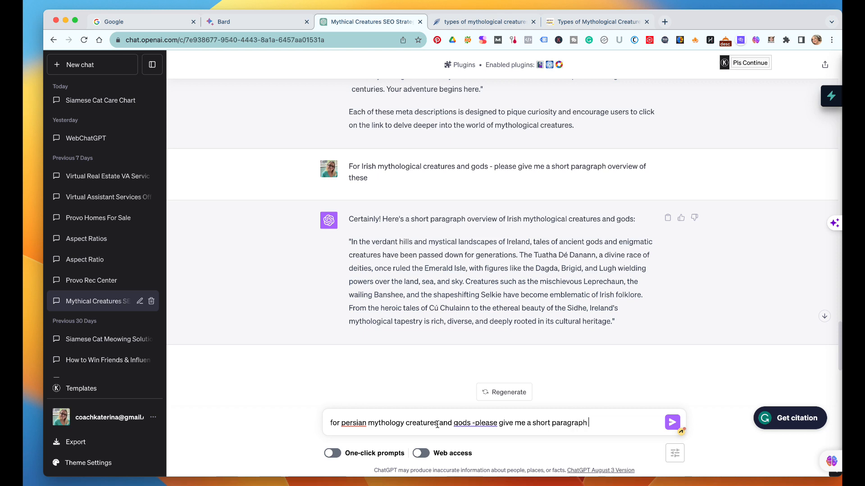
pyautogui.write(' for these')
pyautogui.press('BackSpace')
pyautogui.press('BackSpace')
pyautogui.write('ese')
pyautogui.press('Return')
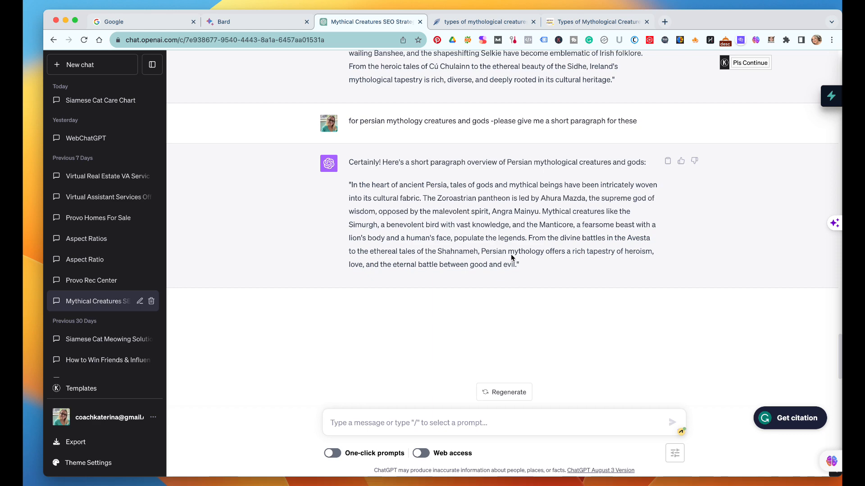
pyautogui.moveTo(516, 264); pyautogui.dragTo(349, 198)
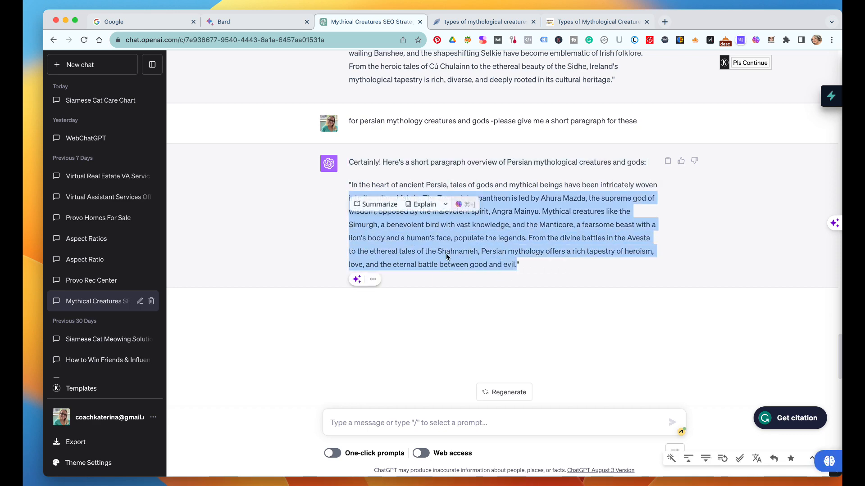
pyautogui.scroll(1, 468, 272)
pyautogui.scroll(3, 468, 272)
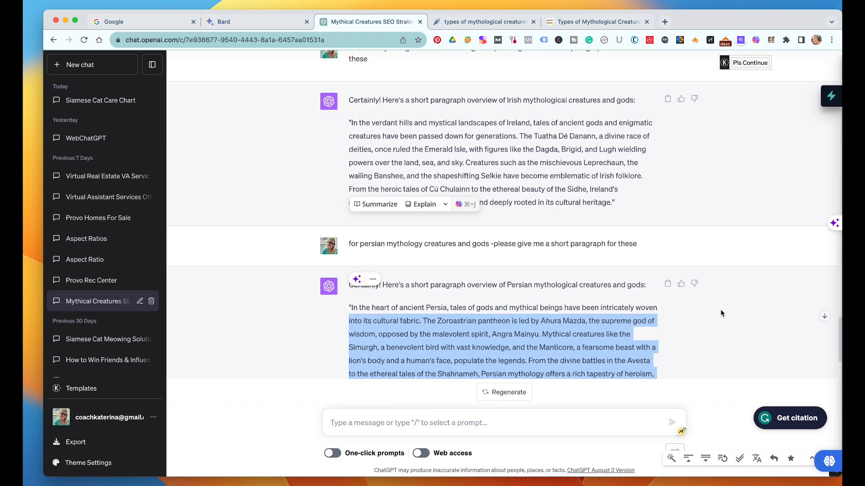
pyautogui.click(715, 314)
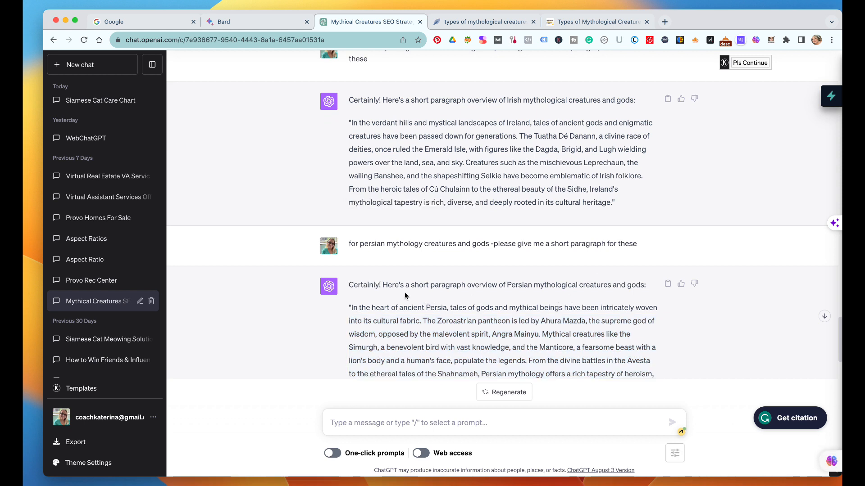
# - Copy ChatGPT's Persian overview paragraph without its quotation marks and paste it under "Persian Mythology:" in the NeuronWriter article
pyautogui.scroll(-1, 402, 294)
pyautogui.scroll(-1, 403, 295)
pyautogui.moveTo(351, 269); pyautogui.dragTo(515, 347)
pyautogui.press('super+c')
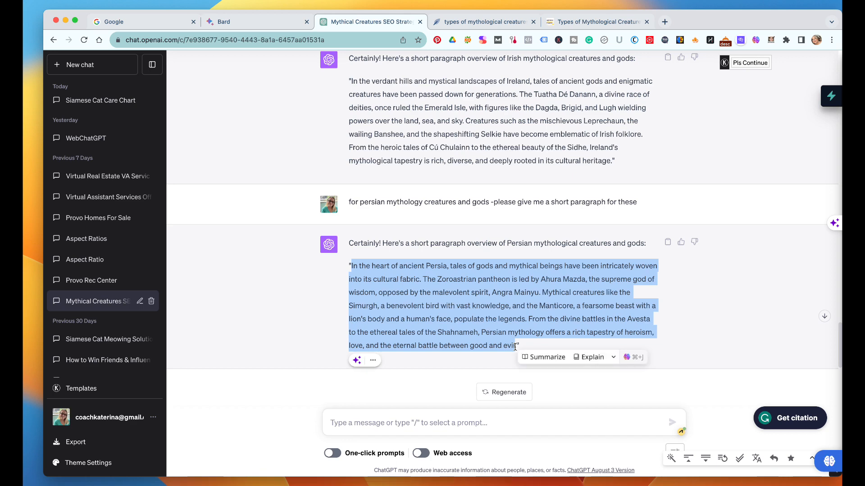
pyautogui.click(717, 206)
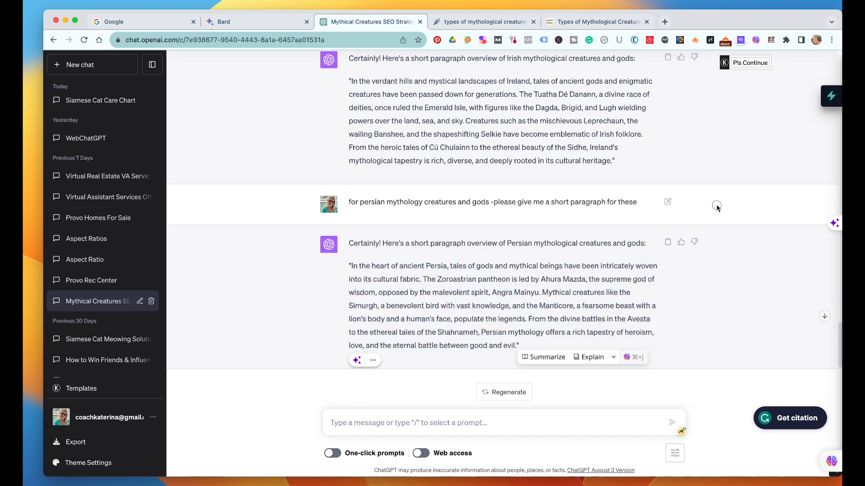
pyautogui.click(500, 23)
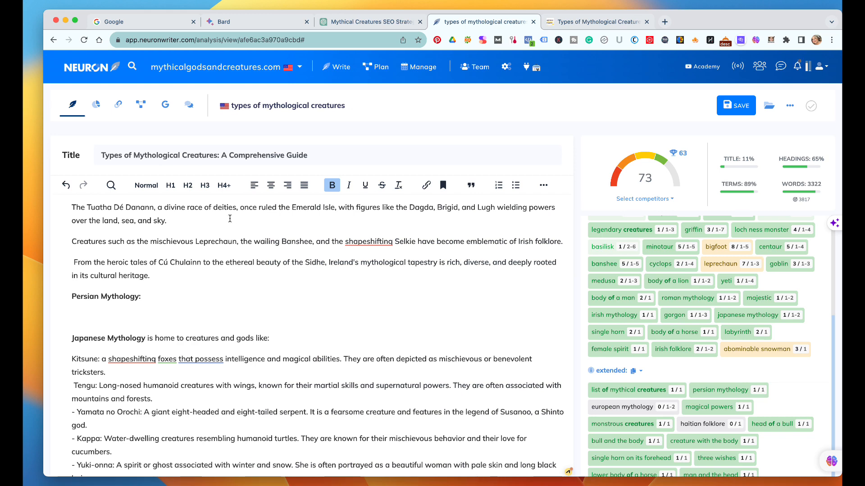
pyautogui.press('super+v')
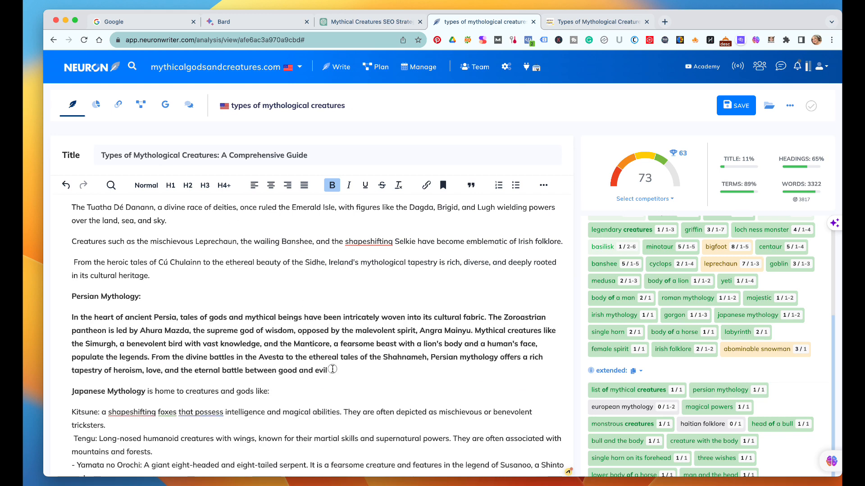
# - Remove the bold formatting from the pasted Persian paragraph and end it with a period after "evil"
pyautogui.moveTo(327, 370); pyautogui.dragTo(72, 318)
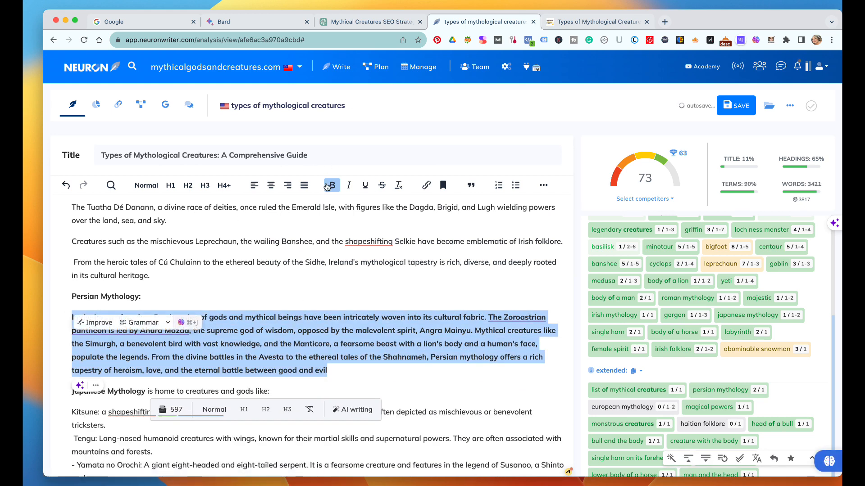
pyautogui.press('super+b')
pyautogui.click(253, 376)
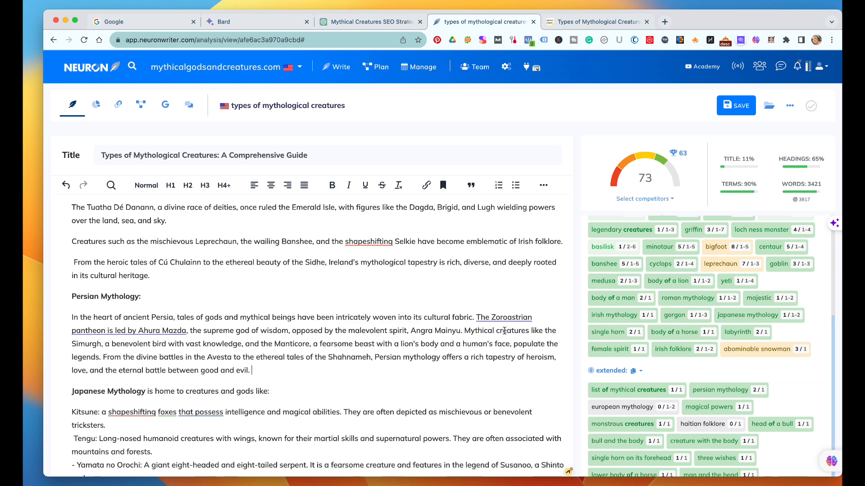
# - Split the Persian text into three paragraphs, breaking before "Mythical creatures like the Simurgh" and "From the divine battles"
pyautogui.click(465, 331)
pyautogui.press('Return')
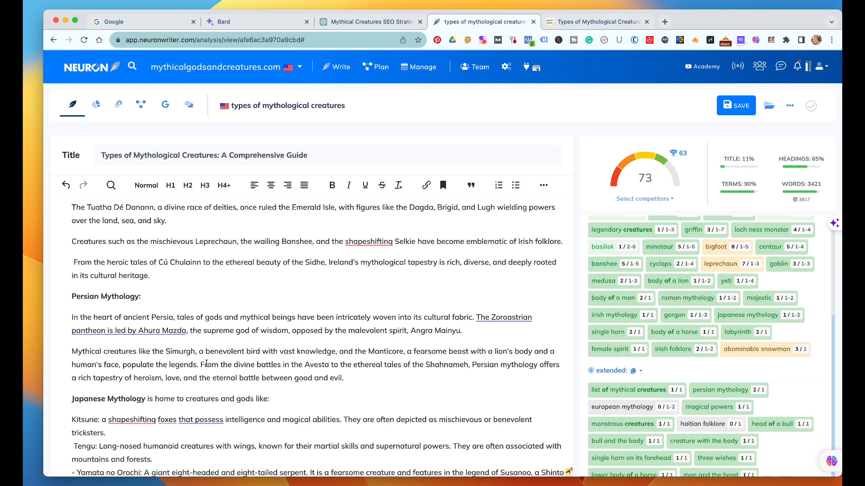
pyautogui.press('Return')
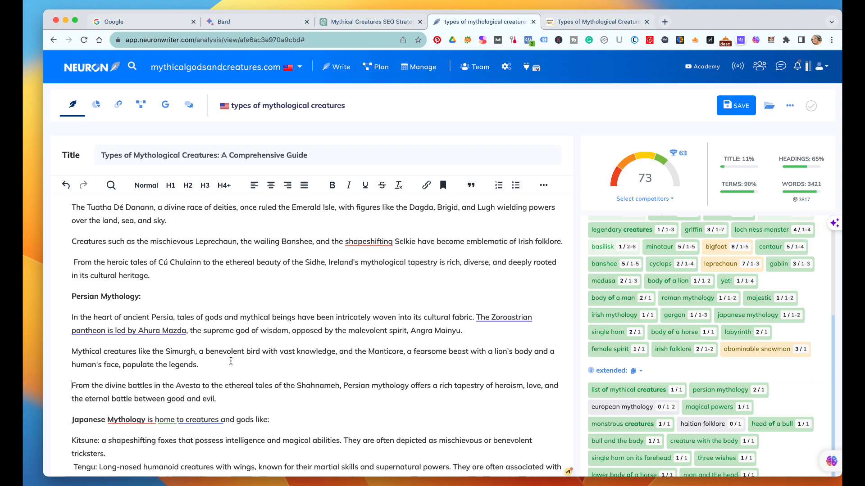
# - Review the article's mythology sections and creature table, and check the extended term suggestions for unused terms
pyautogui.scroll(-4, 284, 340)
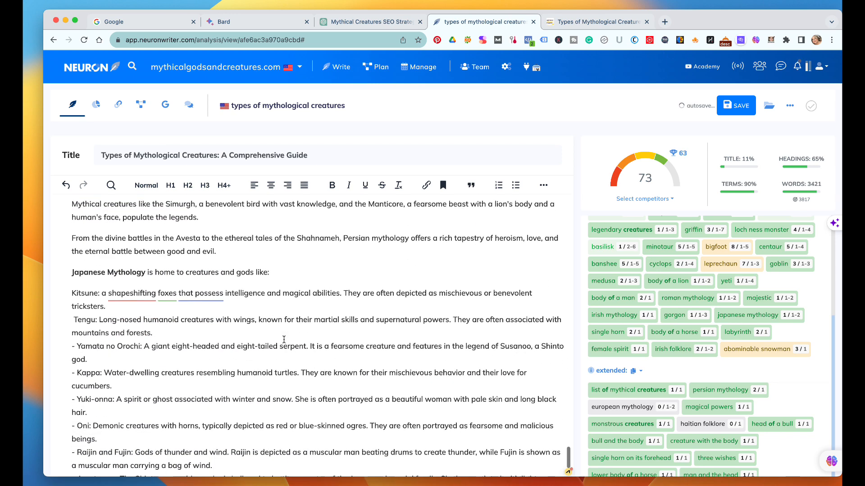
pyautogui.scroll(2, 284, 339)
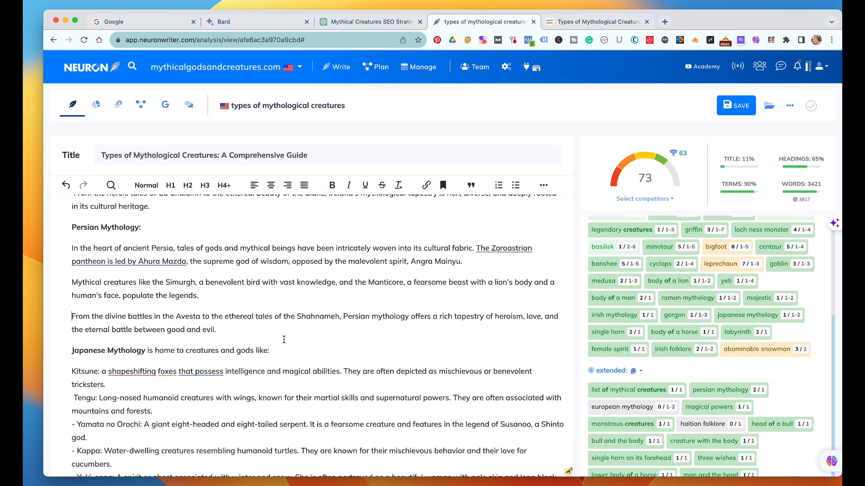
pyautogui.scroll(5, 284, 339)
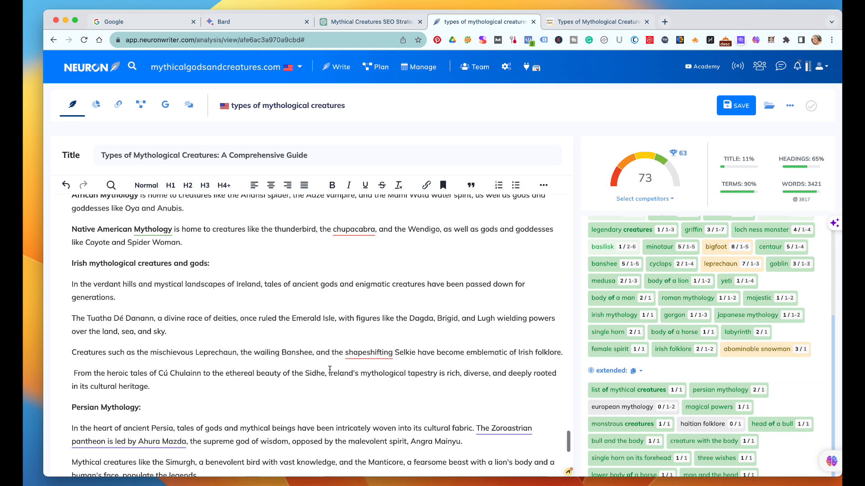
pyautogui.scroll(-7, 330, 369)
pyautogui.scroll(-15, 330, 369)
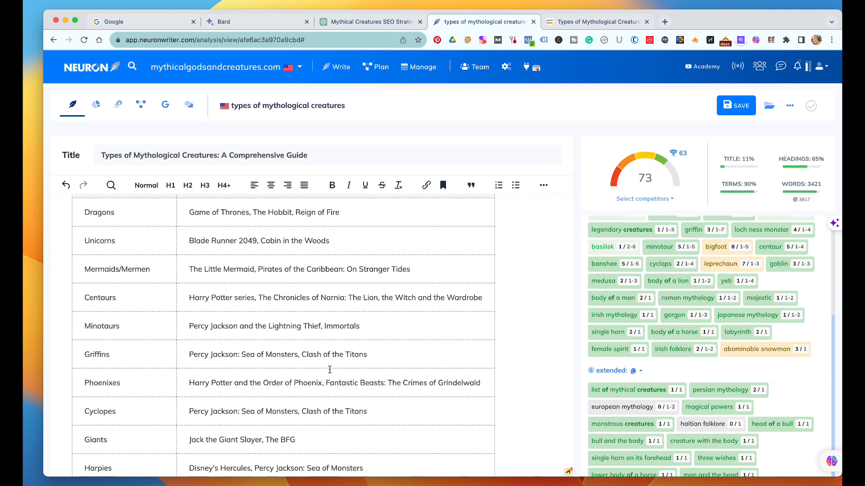
pyautogui.scroll(10, 330, 369)
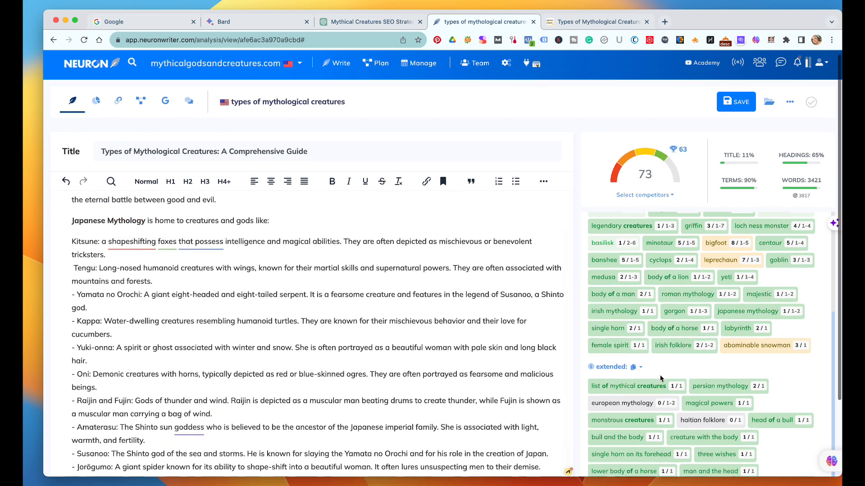
pyautogui.scroll(-3, 629, 370)
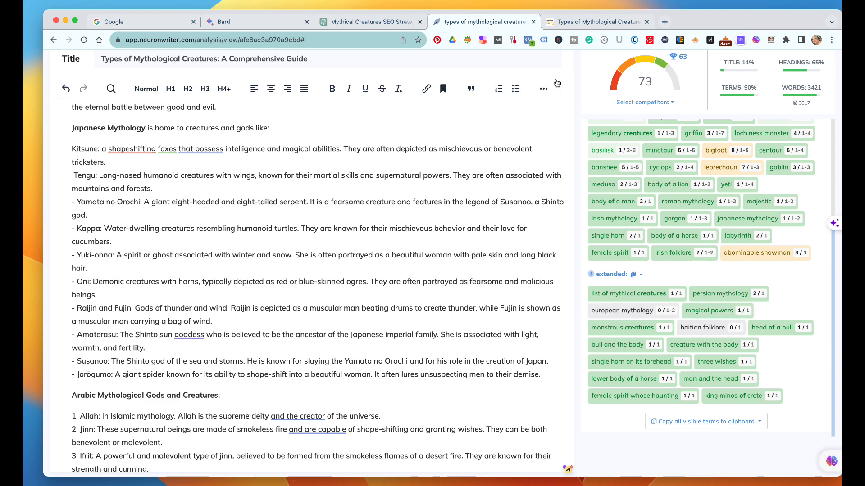
# - Switch to ChatGPT and copy the earlier Persian mythology prompt into the message box
pyautogui.click(372, 24)
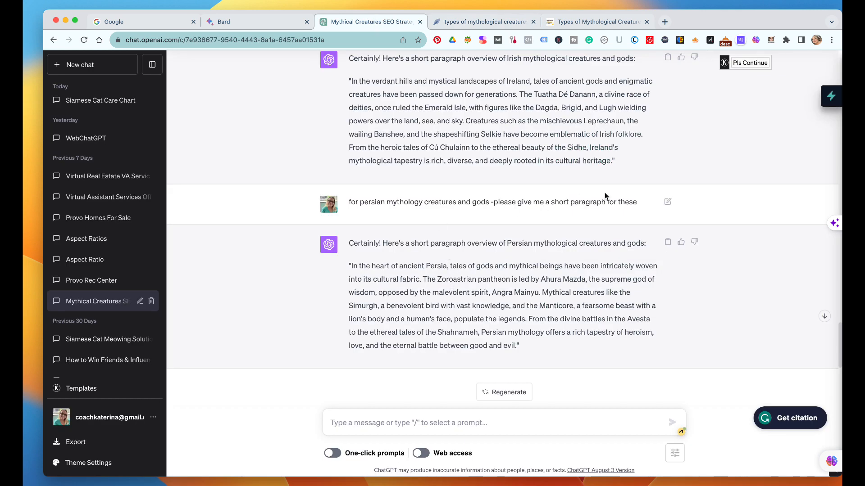
pyautogui.moveTo(640, 203); pyautogui.dragTo(344, 204)
pyautogui.press('super+c')
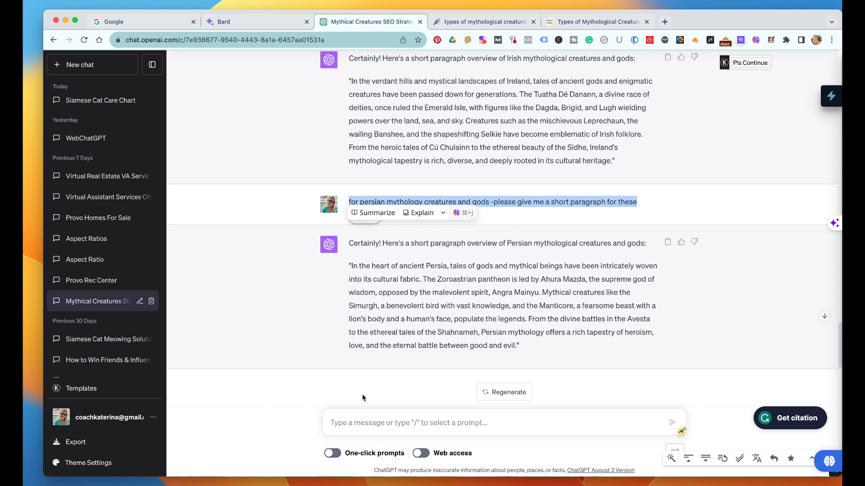
pyautogui.click(363, 418)
pyautogui.press('super+v')
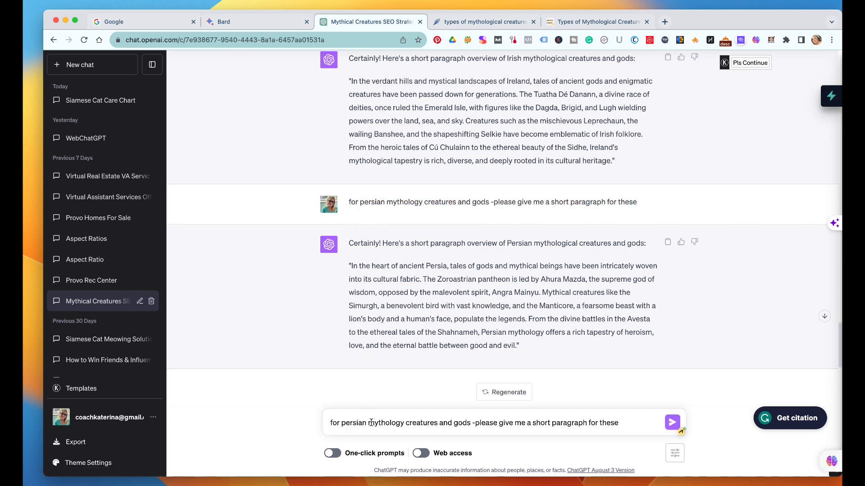
# - Replace "persian" with "haitian" in the copied prompt and send it
pyautogui.press('BackSpace')
pyautogui.press('BackSpace')
pyautogui.press('BackSpace')
pyautogui.press('BackSpace')
pyautogui.press('BackSpace')
pyautogui.press('BackSpace')
pyautogui.press('BackSpace')
pyautogui.write('ah')
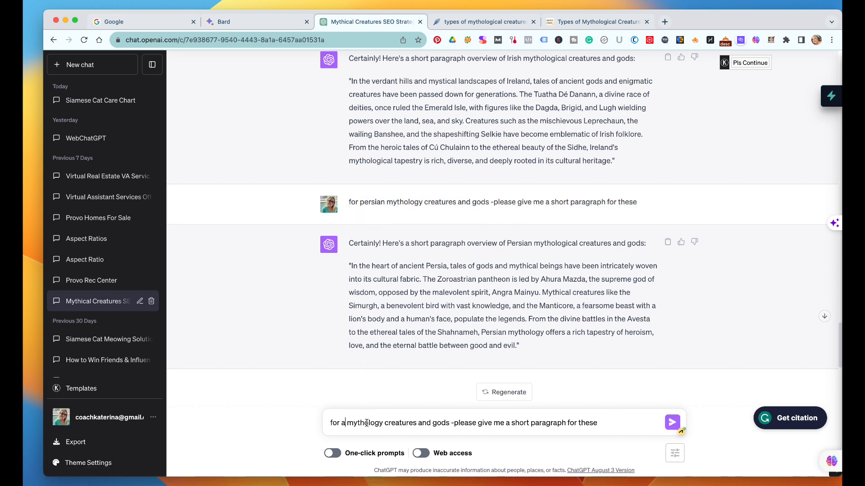
pyautogui.press('BackSpace')
pyautogui.press('BackSpace')
pyautogui.write('hati')
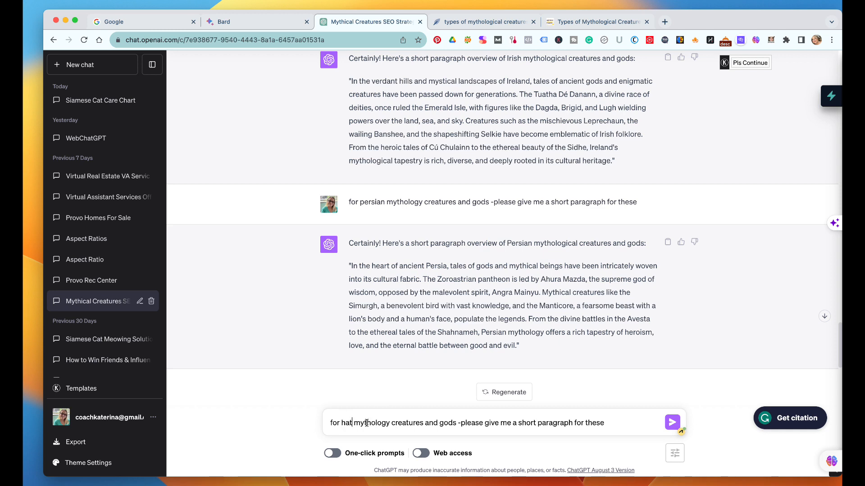
pyautogui.write('an')
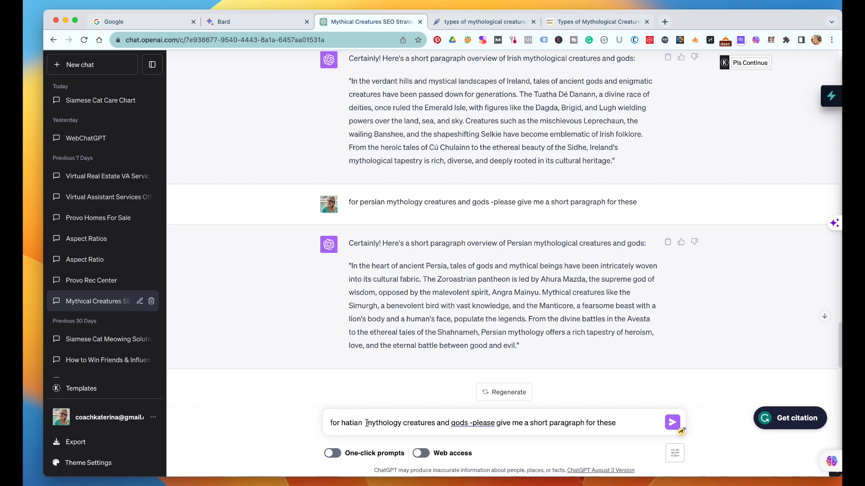
pyautogui.press('BackSpace')
pyautogui.press('BackSpace')
pyautogui.press('BackSpace')
pyautogui.press('BackSpace')
pyautogui.write('ita')
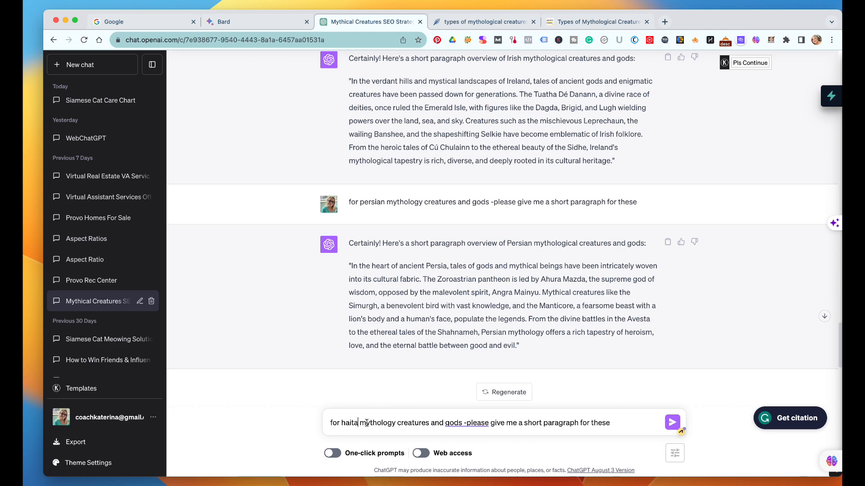
pyautogui.press('BackSpace')
pyautogui.write('ian')
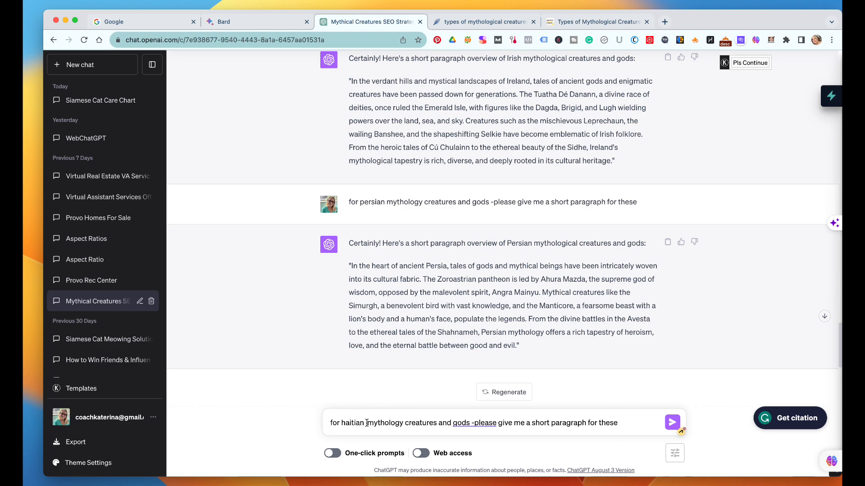
pyautogui.press('Return')
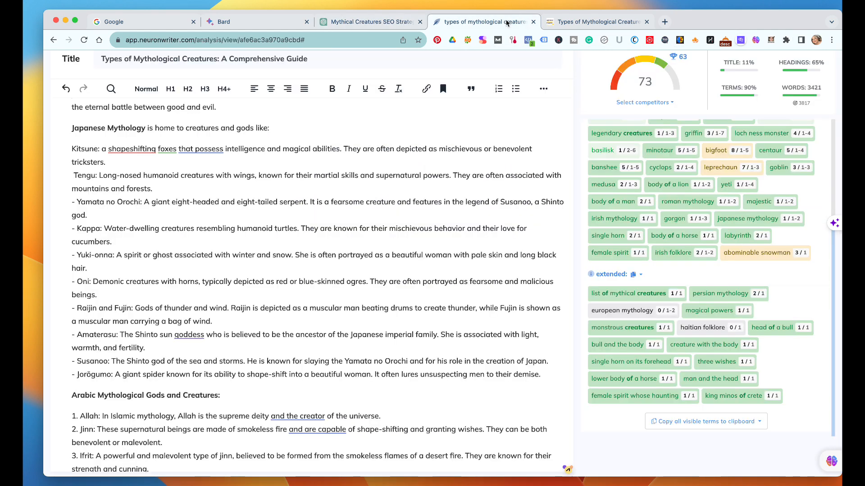
pyautogui.click(484, 22)
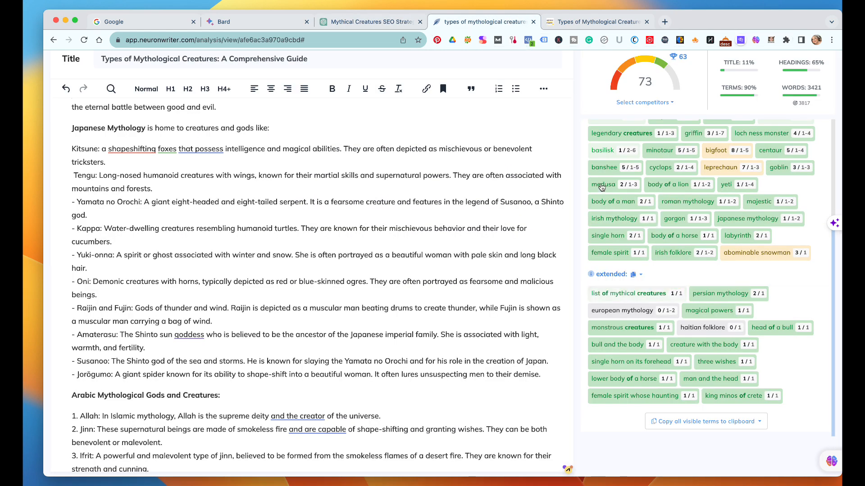
pyautogui.click(374, 22)
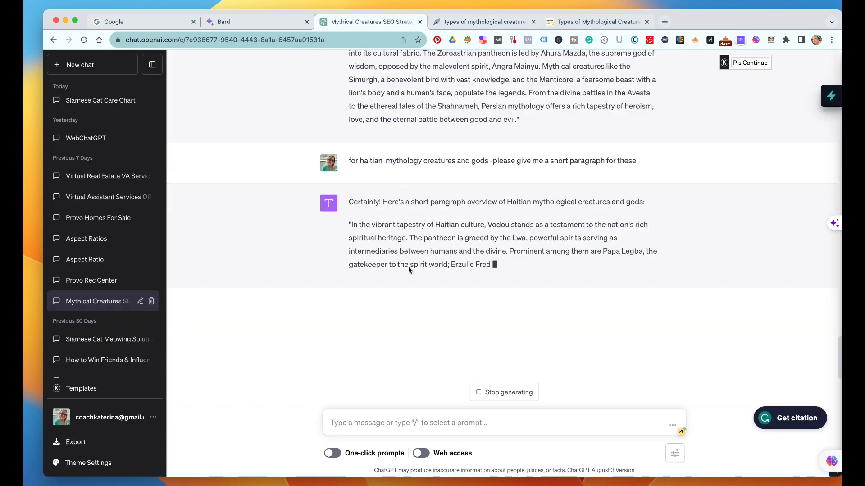
pyautogui.doubleClick(447, 161)
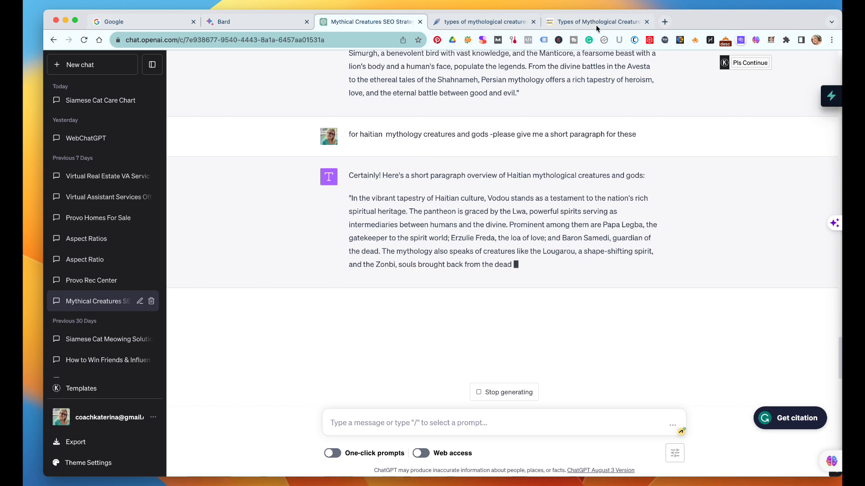
pyautogui.moveTo(470, 13); pyautogui.dragTo(414, 13)
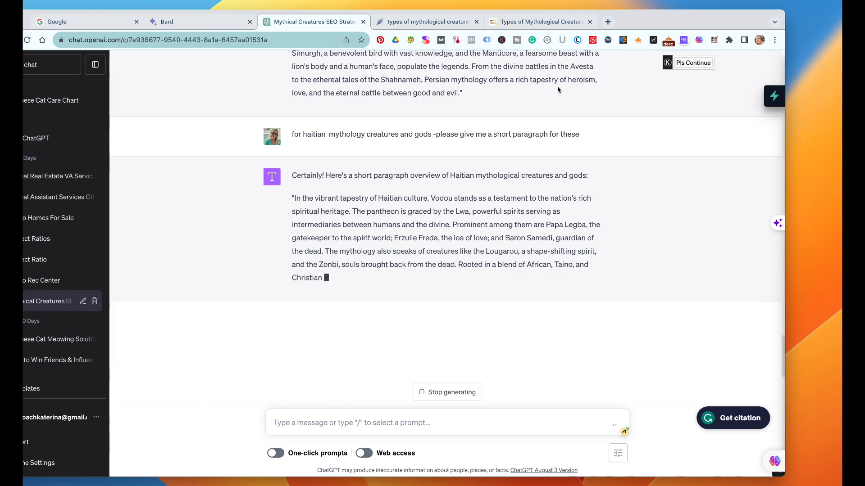
pyautogui.moveTo(582, 108); pyautogui.dragTo(341, 108)
# - Paste the Persian mythology prompt into the message box, replace "persian" with "european", and send it
pyautogui.click(343, 420)
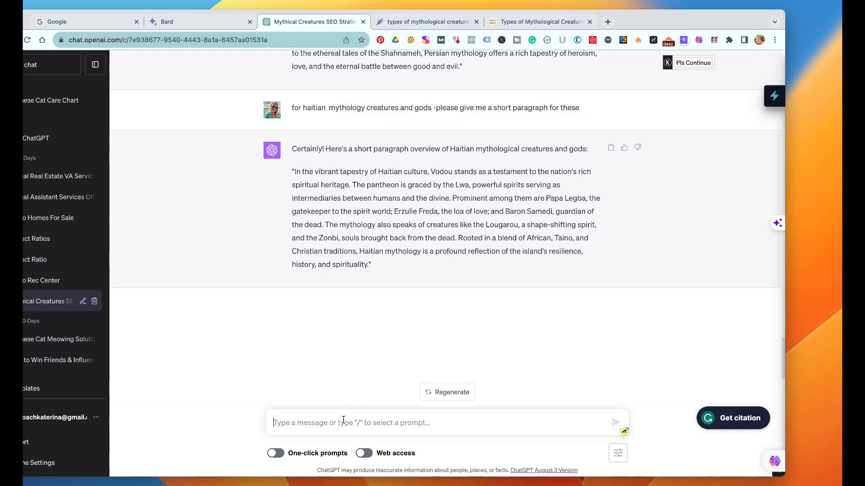
pyautogui.press('super+v')
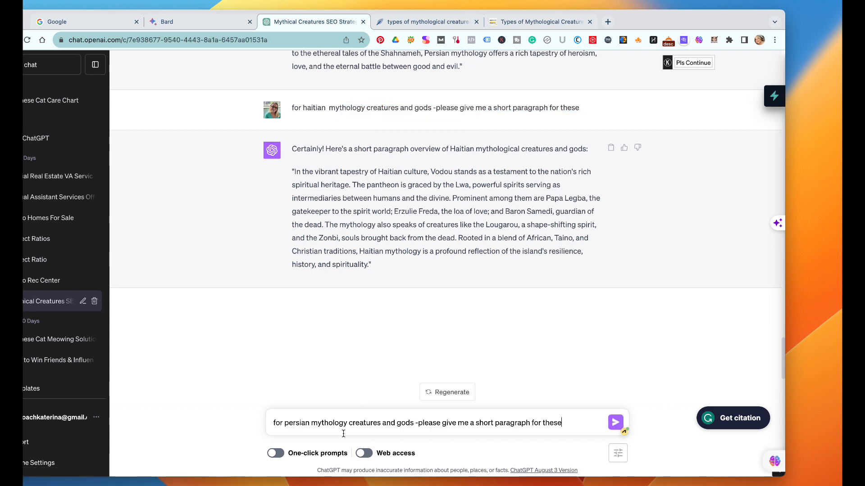
pyautogui.click(311, 423)
pyautogui.press('BackSpace')
pyautogui.press('BackSpace')
pyautogui.press('BackSpace')
pyautogui.press('BackSpace')
pyautogui.press('BackSpace')
pyautogui.press('BackSpace')
pyautogui.press('BackSpace')
pyautogui.press('BackSpace')
pyautogui.write('eu')
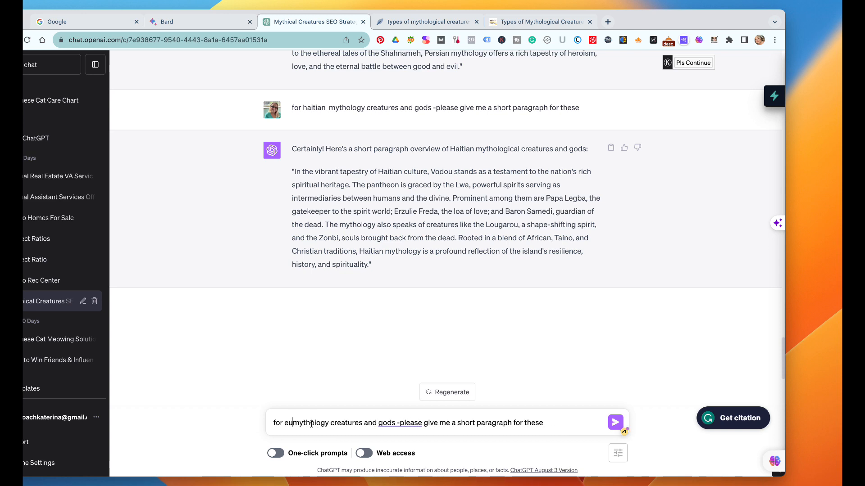
pyautogui.write('ropean')
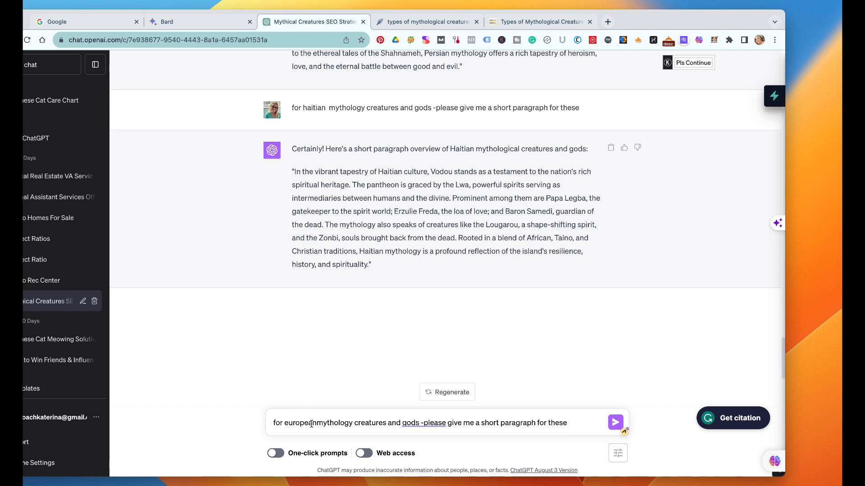
pyautogui.press('Return')
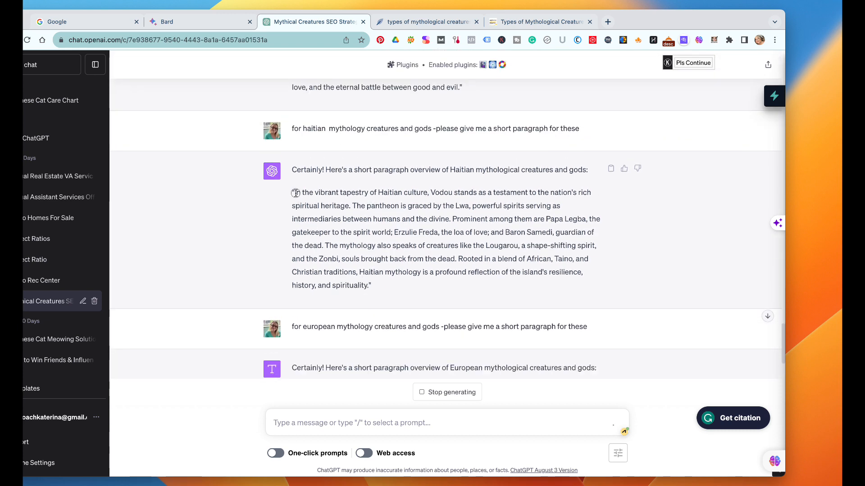
# - Copy ChatGPT's Haitian paragraph into the NeuronWriter article between the Persian and Japanese sections, restoring the missing "I" in its opening "In"
pyautogui.moveTo(296, 193); pyautogui.dragTo(367, 285)
pyautogui.press('super+c')
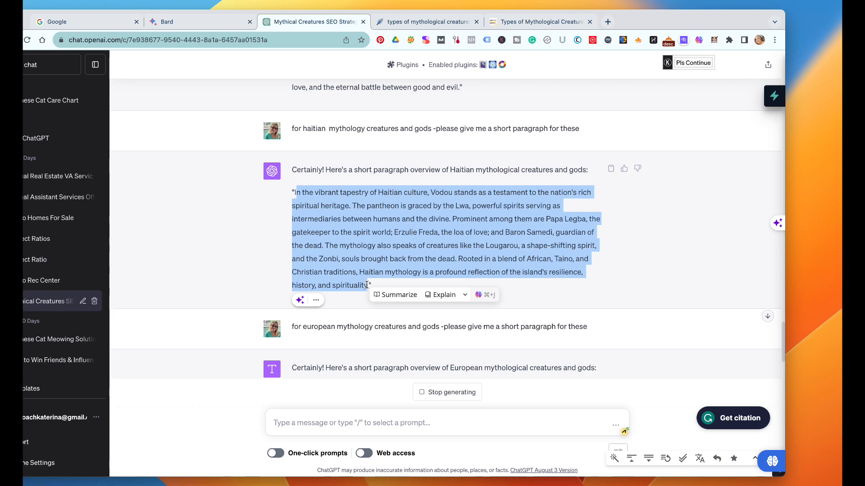
pyautogui.click(425, 22)
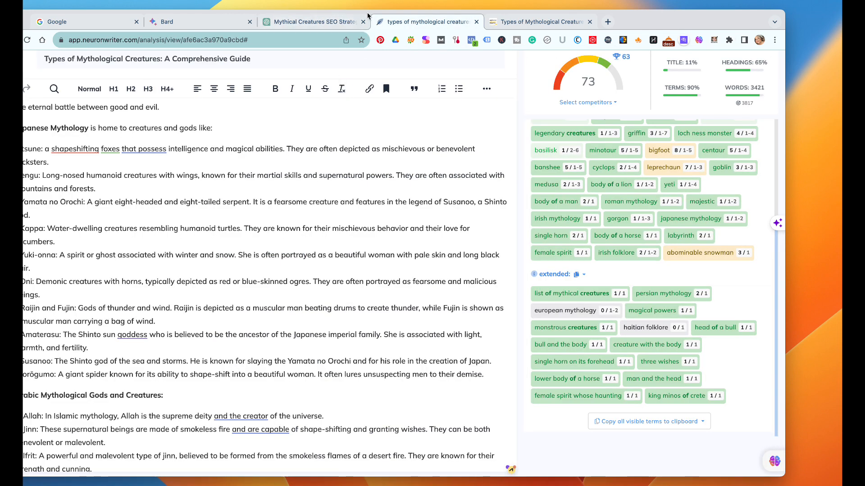
pyautogui.moveTo(368, 13); pyautogui.dragTo(435, 3)
pyautogui.scroll(5, 360, 212)
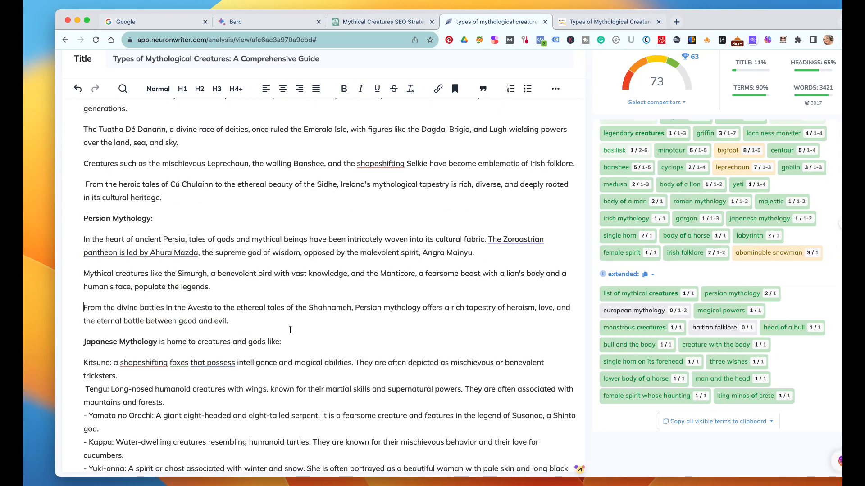
pyautogui.click(264, 320)
pyautogui.press('Return')
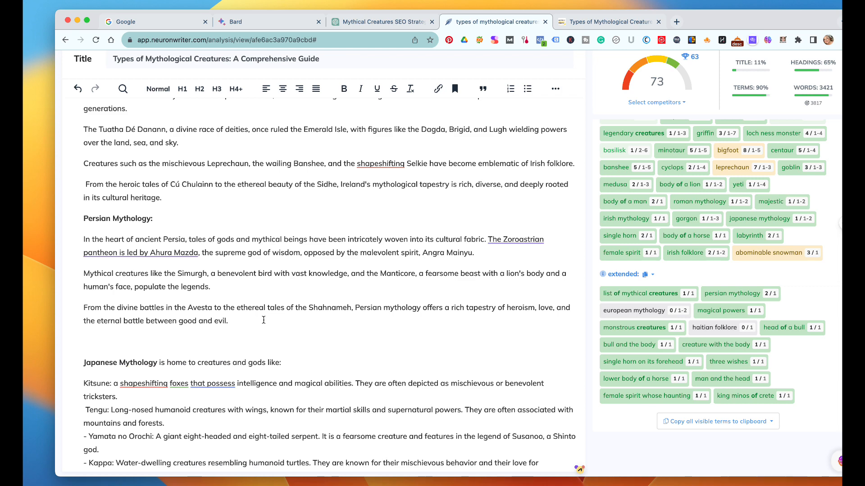
pyautogui.press('super+v')
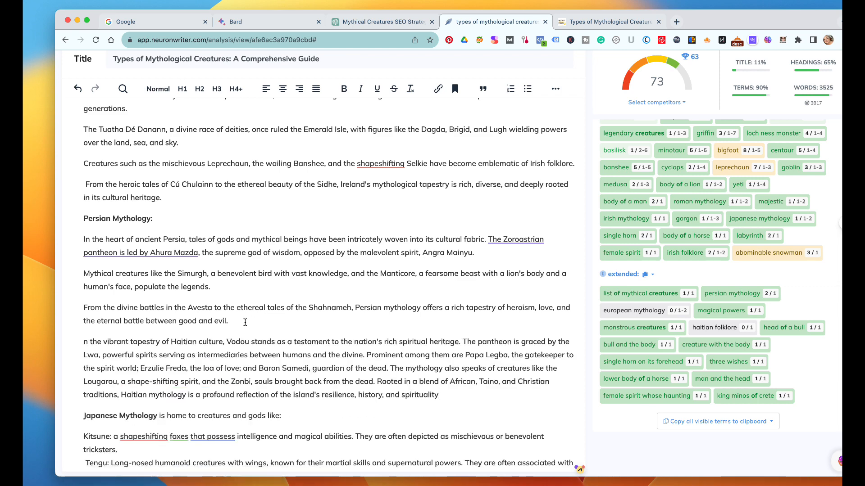
pyautogui.click(85, 343)
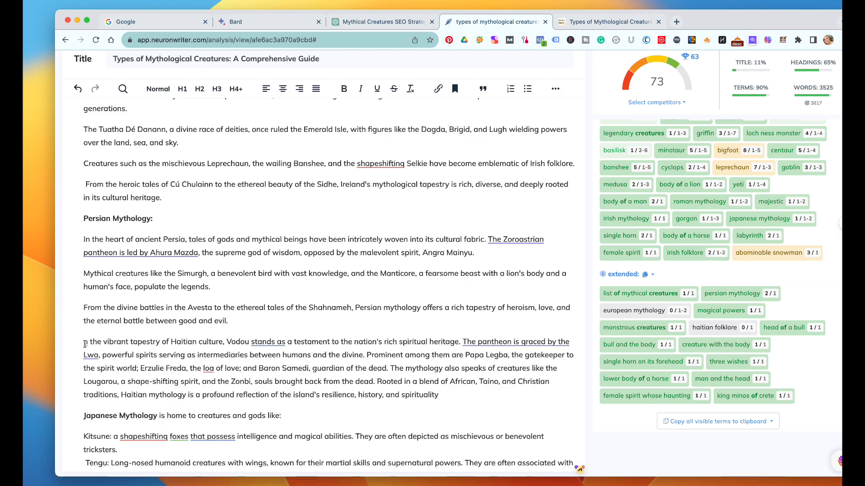
pyautogui.write('I')
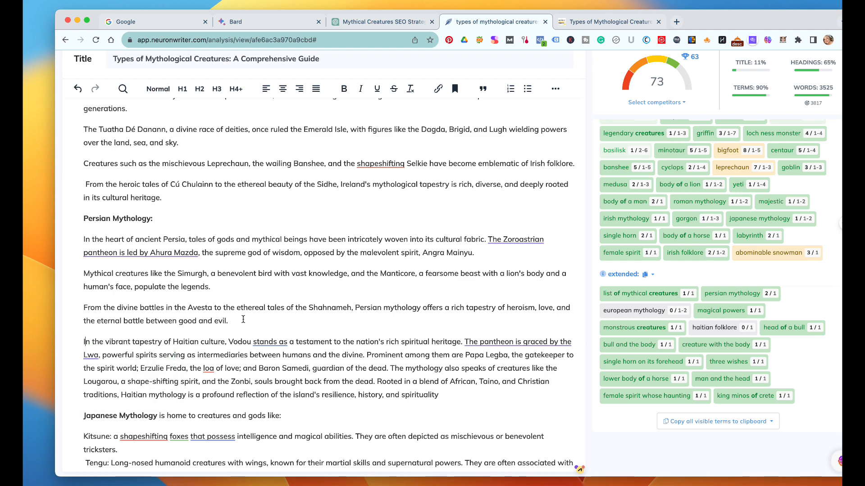
# - Add the bold heading "Haitian Mythology:" on its own line above the Haitian paragraph
pyautogui.press('Return')
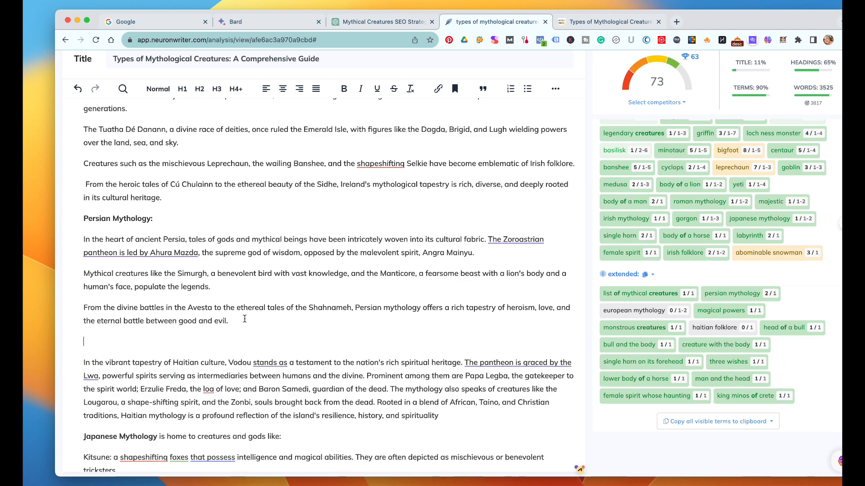
pyautogui.write('Haitian Mythology:')
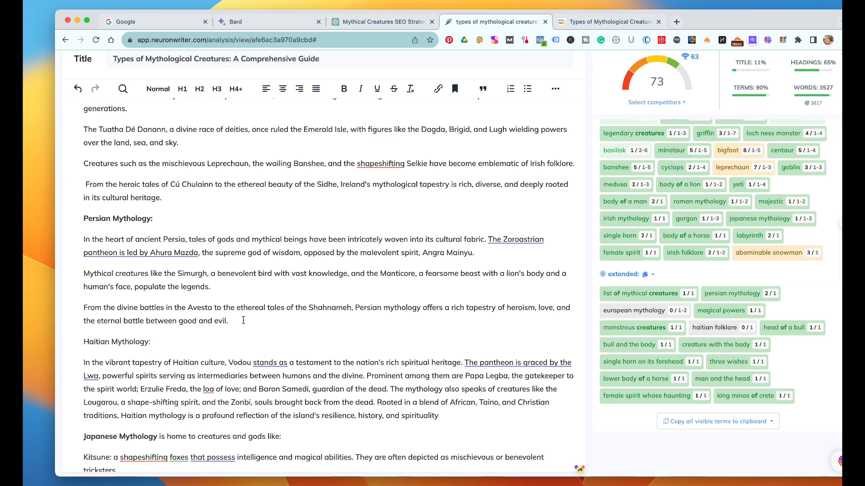
pyautogui.moveTo(151, 342); pyautogui.dragTo(78, 342)
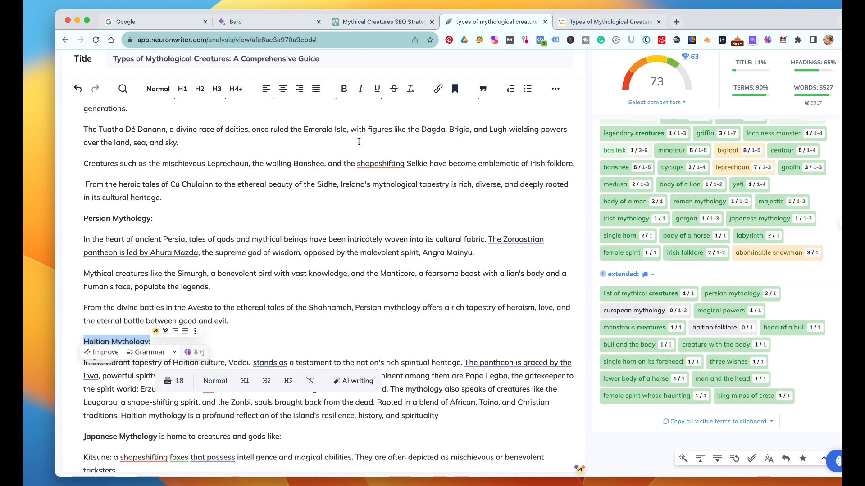
pyautogui.click(343, 88)
pyautogui.click(333, 323)
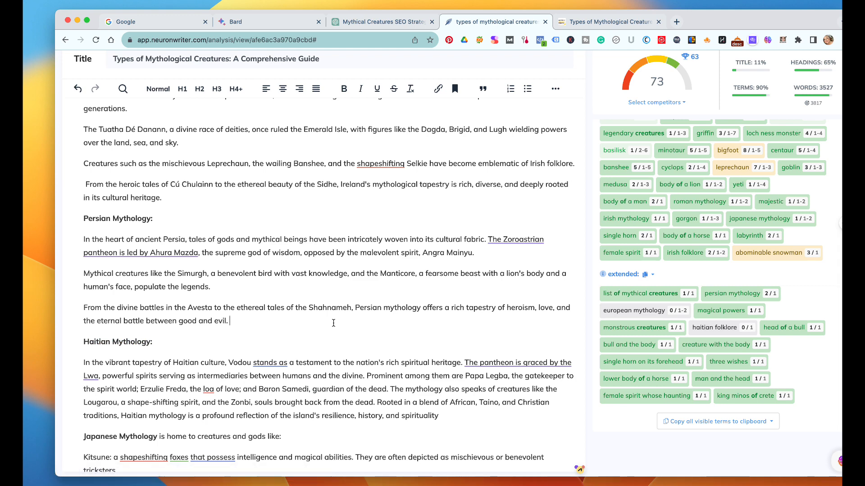
# - Change the Haitian section's heading to "Haitian Folklore and Mythology:"
pyautogui.scroll(-2, 444, 347)
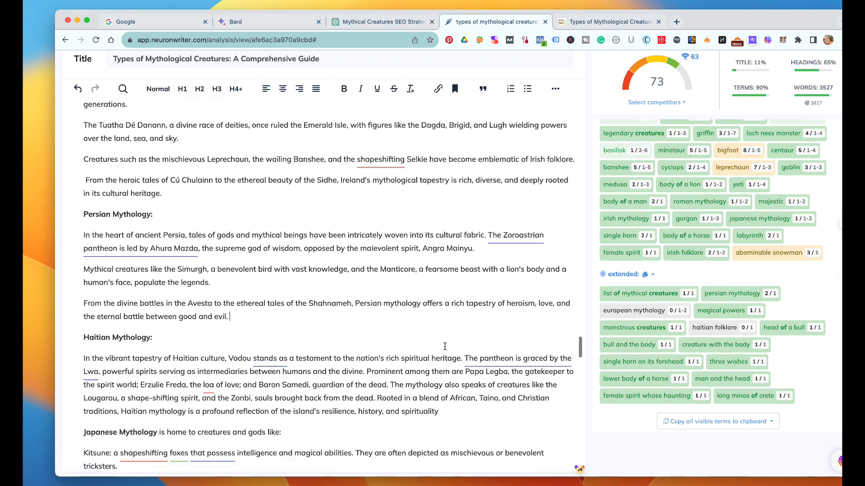
pyautogui.scroll(-1, 445, 347)
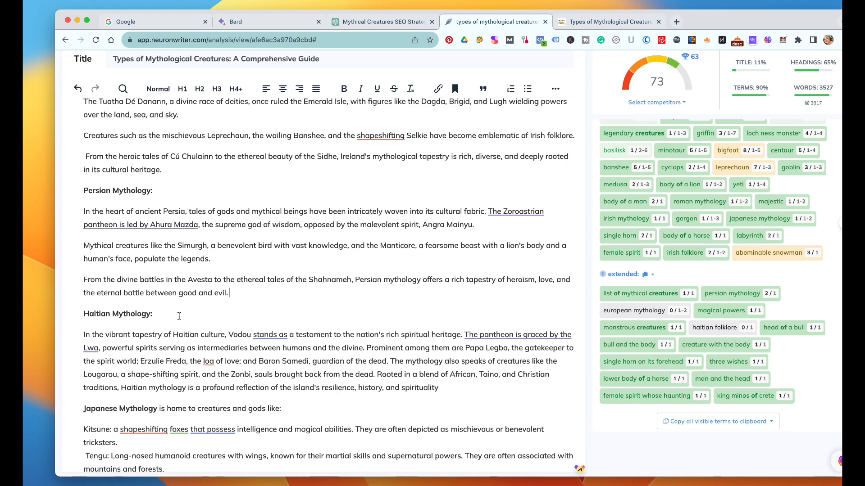
pyautogui.click(162, 312)
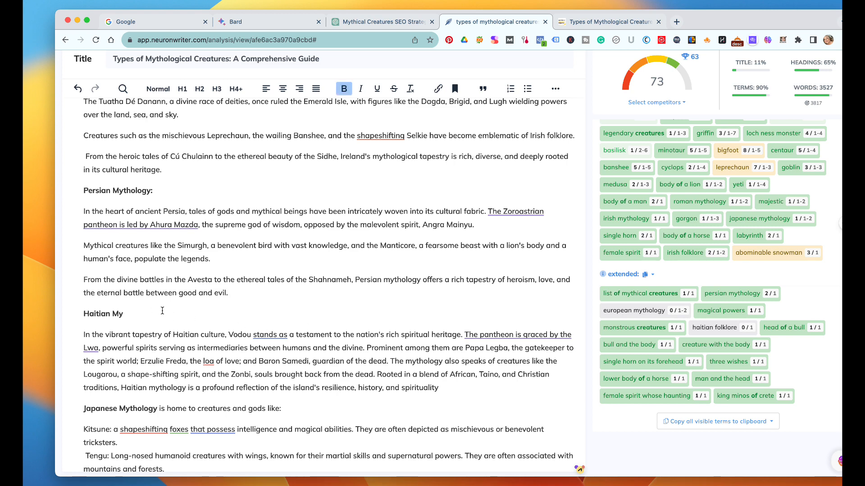
pyautogui.press('BackSpace')
pyautogui.press('BackSpace')
pyautogui.write('Folk')
pyautogui.write('lore and Mythol')
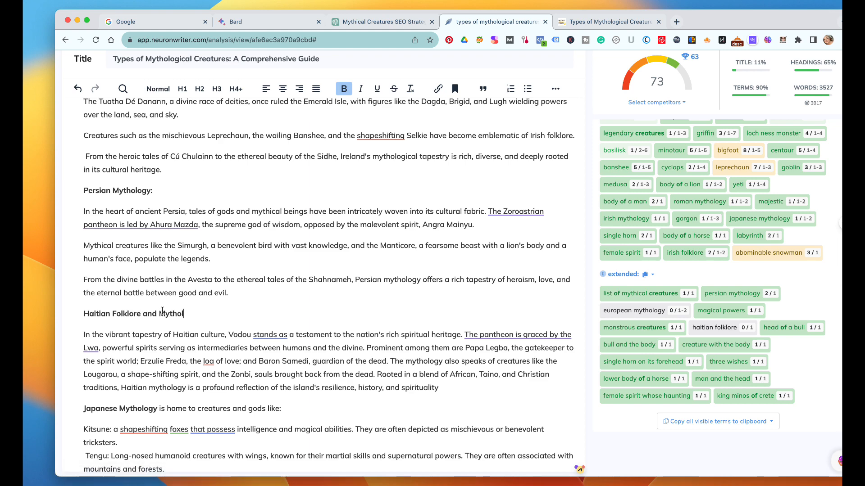
pyautogui.write('ogy:')
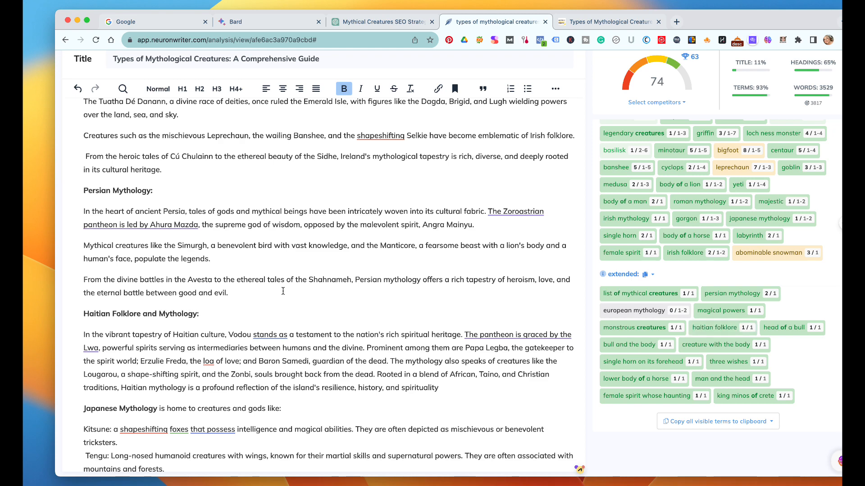
# - Split the Haitian text into three paragraphs, breaking before "Prominent among them" and "The mythology also speaks"
pyautogui.scroll(-3, 459, 291)
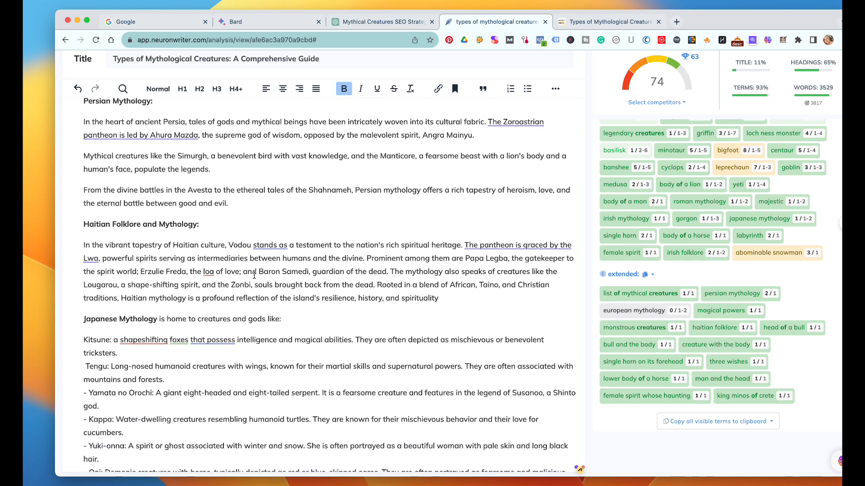
pyautogui.click(367, 258)
pyautogui.press('Return')
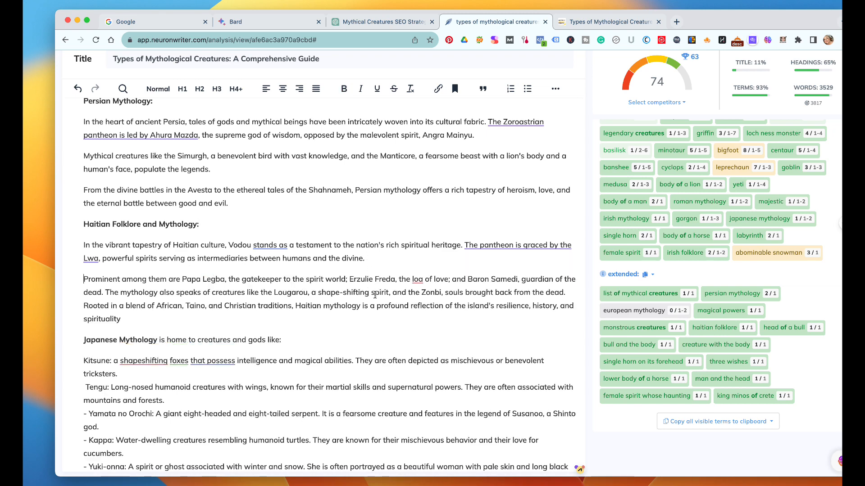
pyautogui.click(109, 295)
pyautogui.press('Return')
pyautogui.scroll(-2, 134, 291)
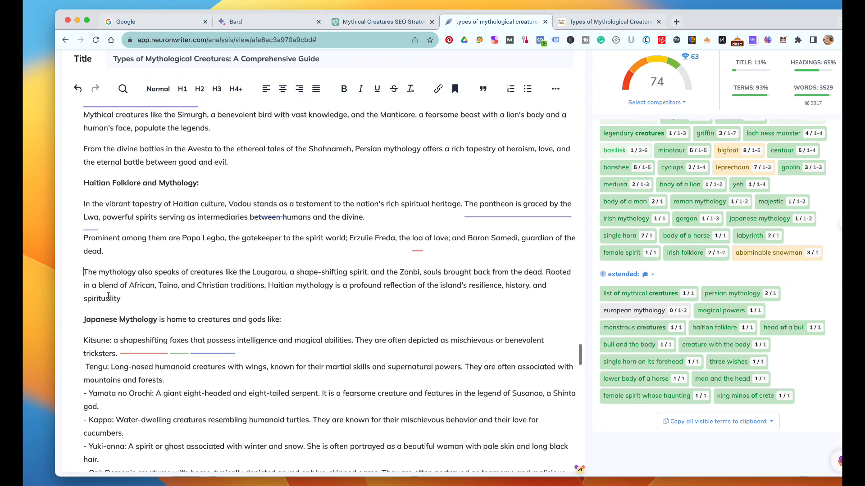
# - End the Haitian text with a period and add the line "European Mythology:" below it
pyautogui.click(140, 298)
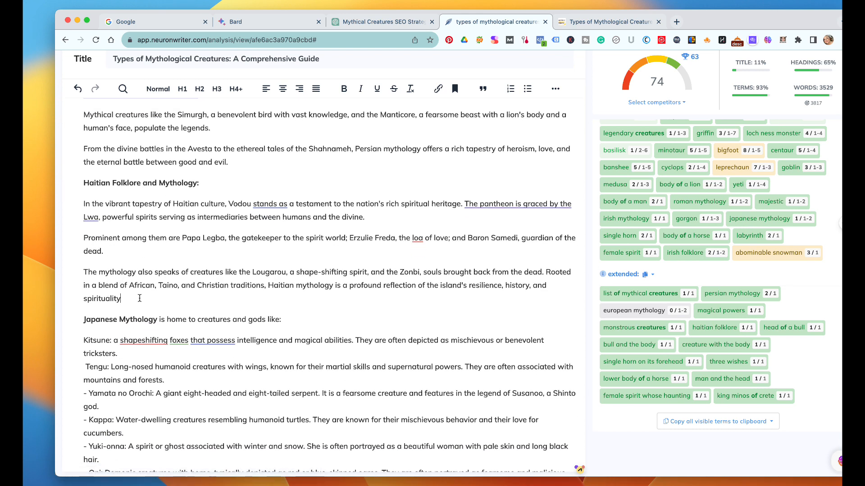
pyautogui.press('Return')
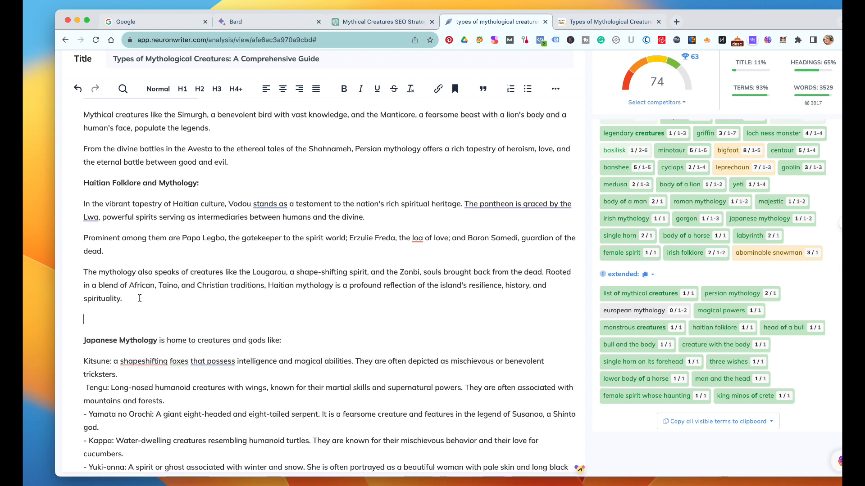
pyautogui.write('European M')
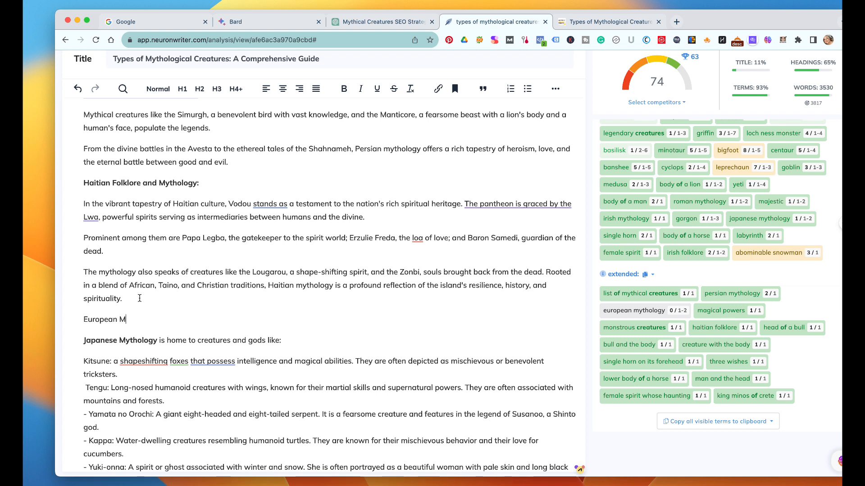
pyautogui.write('ythology:')
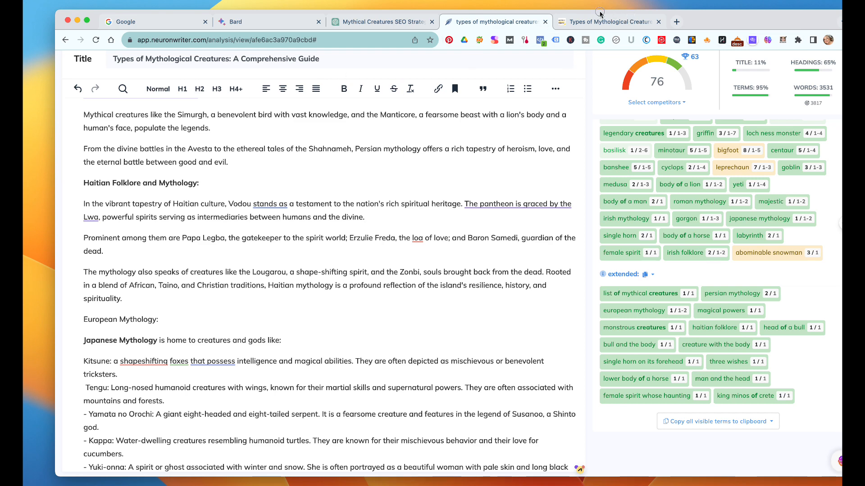
# - Switch to ChatGPT, copy the European mythology paragraph without its quotation marks, and return to the NeuronWriter article
pyautogui.click(369, 21)
pyautogui.click(277, 268)
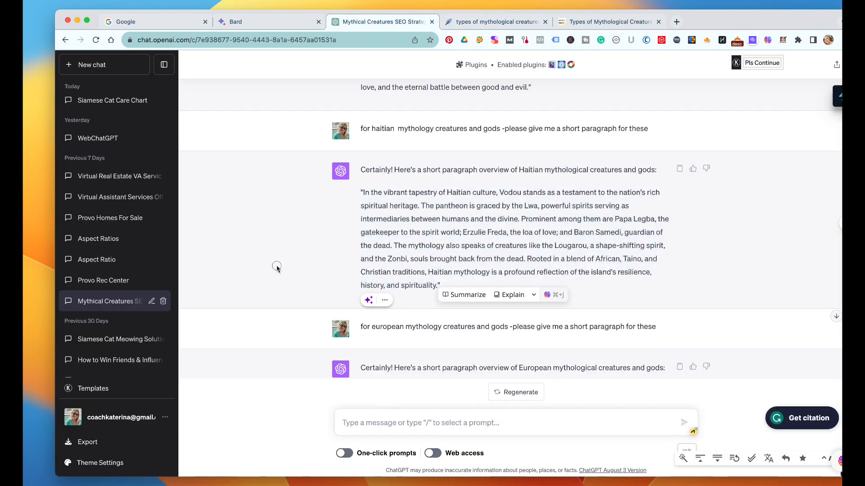
pyautogui.scroll(-4, 382, 309)
pyautogui.scroll(-1, 382, 310)
pyautogui.scroll(1, 381, 310)
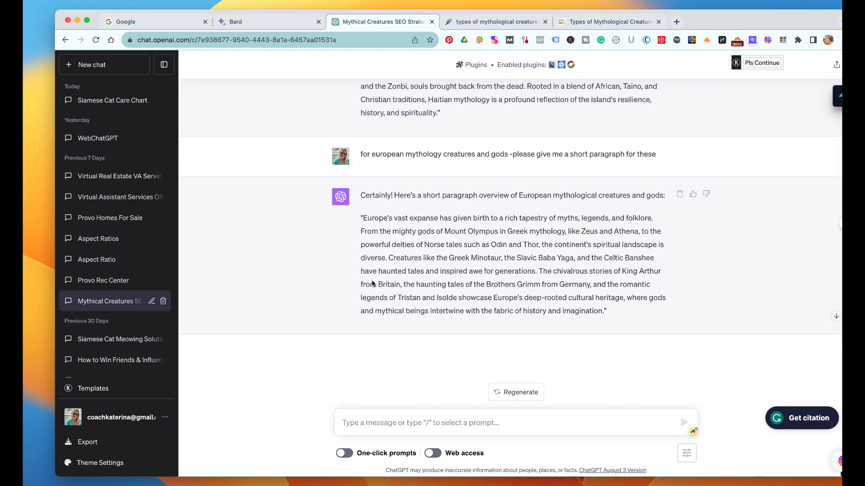
pyautogui.moveTo(363, 221); pyautogui.dragTo(602, 310)
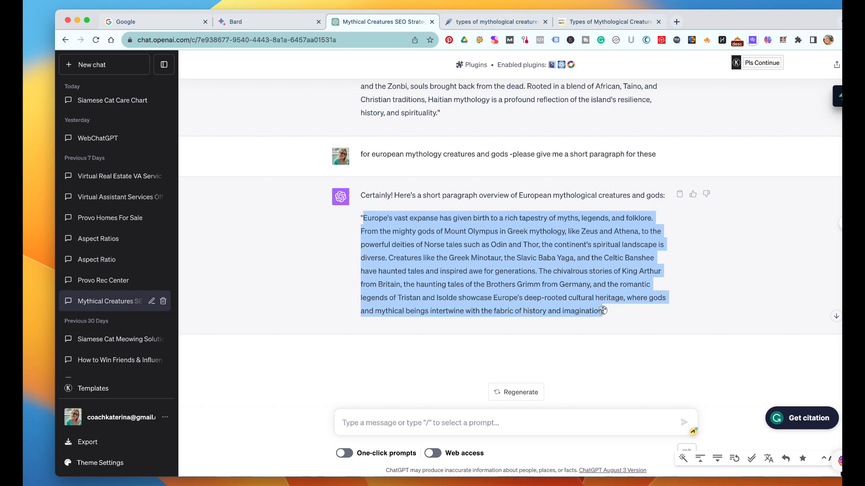
pyautogui.moveTo(603, 310); pyautogui.dragTo(602, 311)
pyautogui.press('super+c')
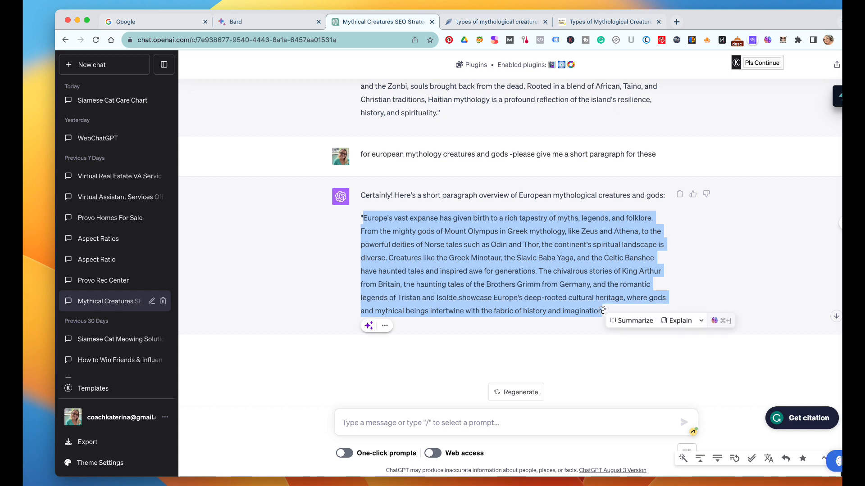
pyautogui.click(497, 25)
pyautogui.scroll(15, 397, 210)
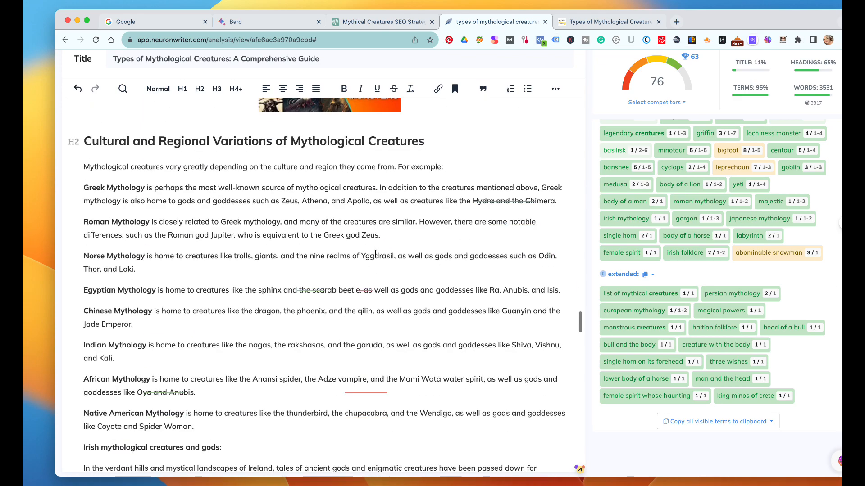
# - Paste the copied European mythology paragraph on a new line below "European Mythology:"
pyautogui.scroll(-3, 375, 254)
pyautogui.scroll(-15, 375, 253)
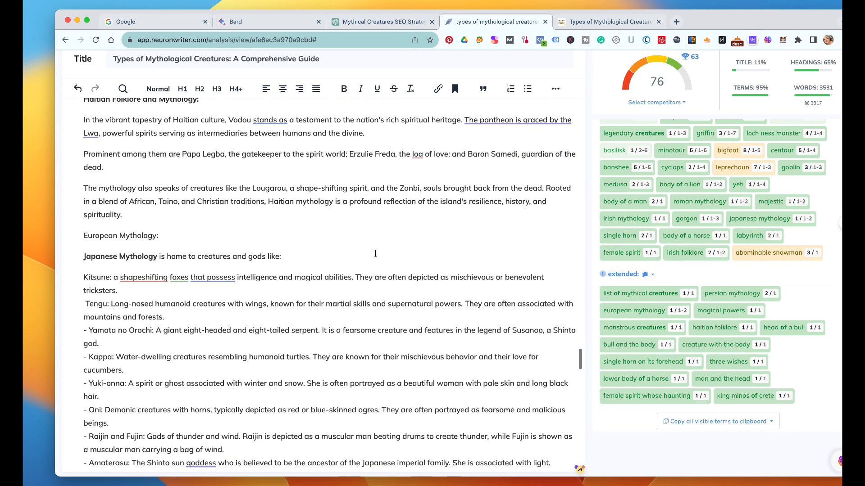
pyautogui.press('Return')
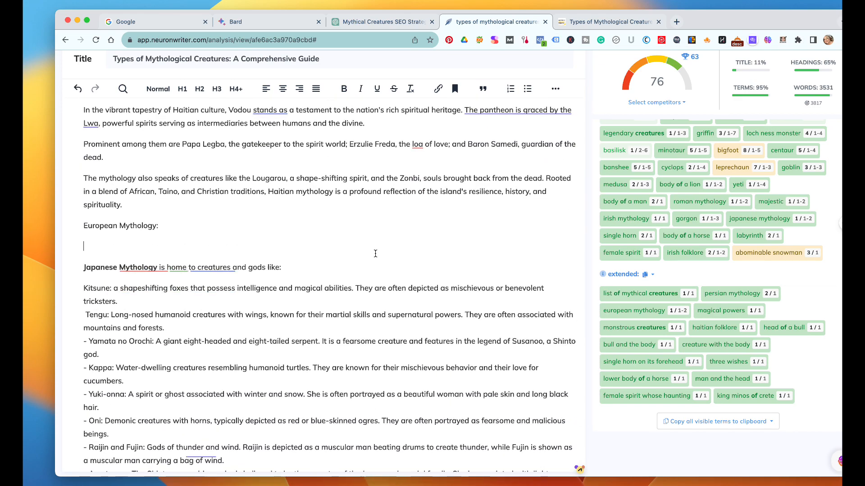
pyautogui.press('super+v')
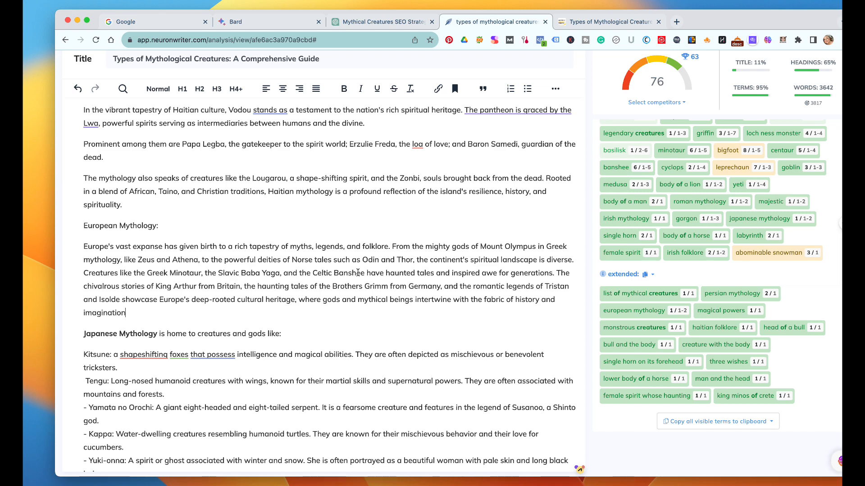
# - Split the European text into four paragraphs, breaking before "From the mighty gods", "Creatures like the Greek Minotaur" and "The chivalrous stories"
pyautogui.click(391, 246)
pyautogui.press('Return')
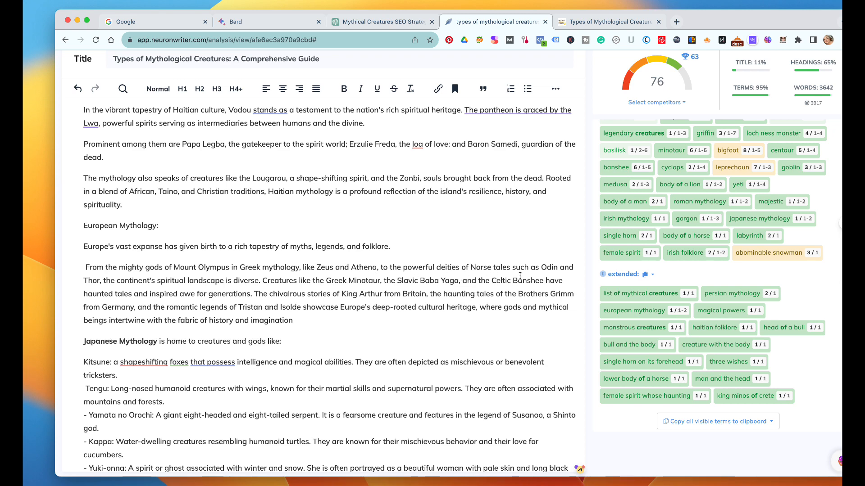
pyautogui.click(260, 281)
pyautogui.press('Return')
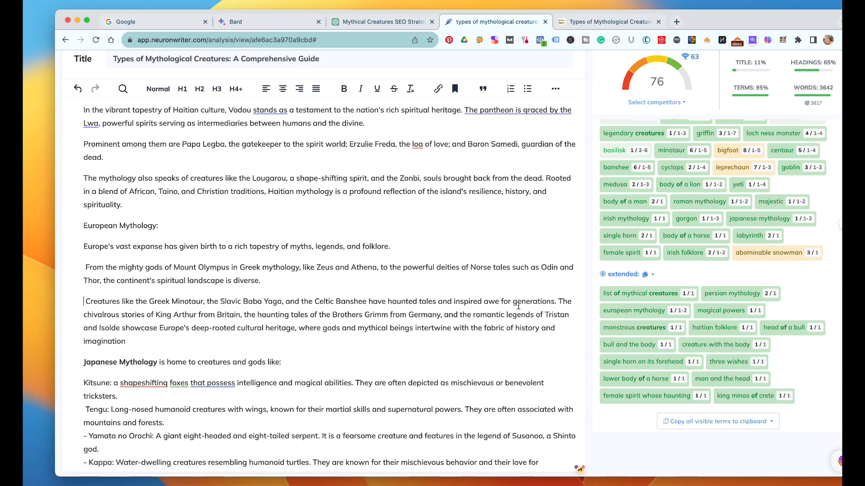
pyautogui.click(558, 301)
pyautogui.press('Return')
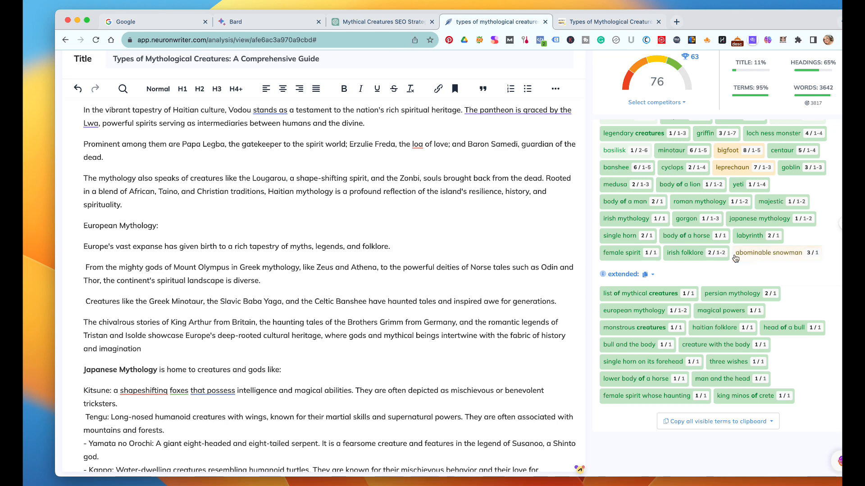
# - Review the content score and the list of article terms, and save the article's changes
pyautogui.scroll(5, 736, 258)
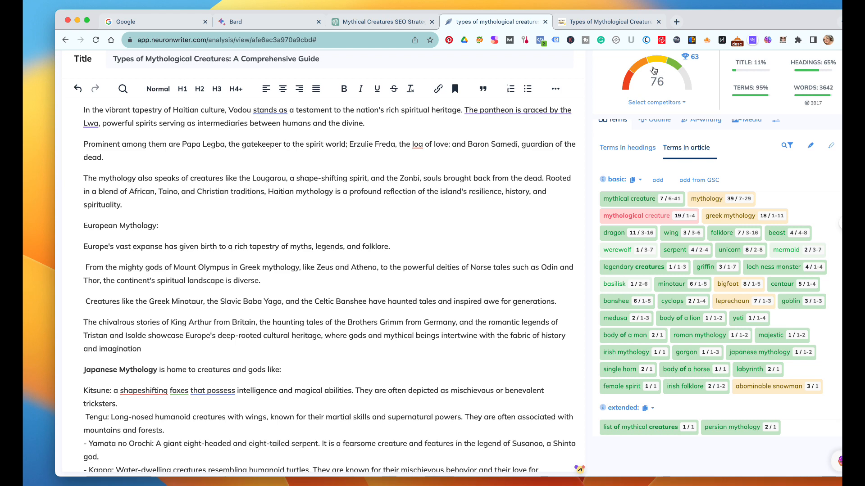
pyautogui.moveTo(679, 64)
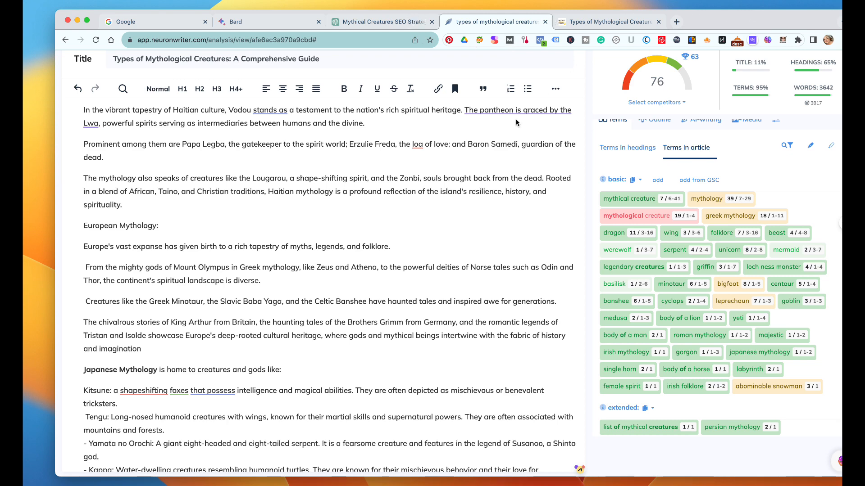
pyautogui.scroll(10, 501, 176)
pyautogui.scroll(20, 501, 175)
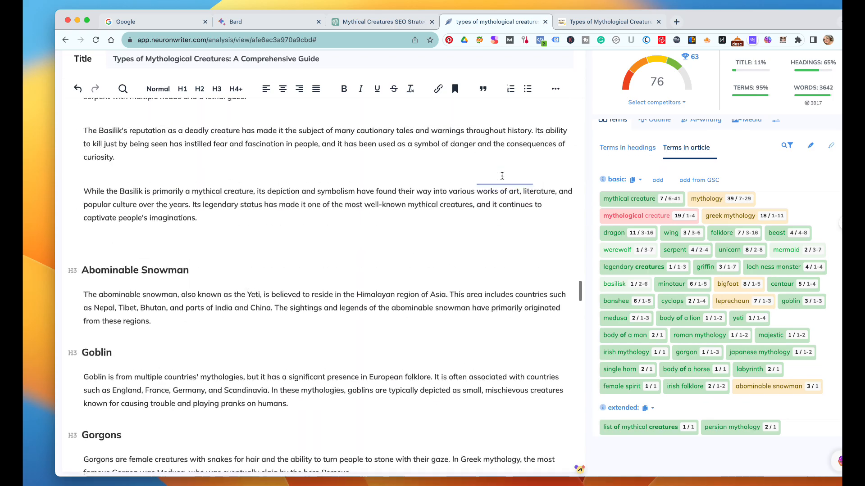
pyautogui.scroll(20, 501, 175)
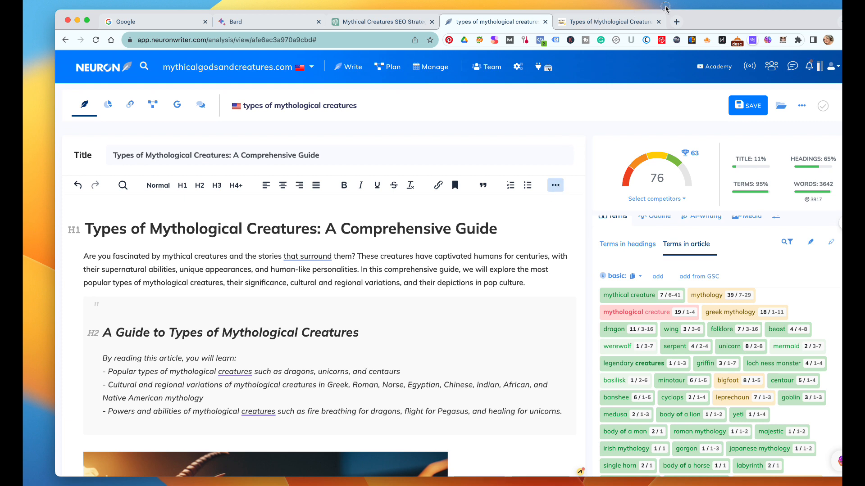
pyautogui.click(553, 186)
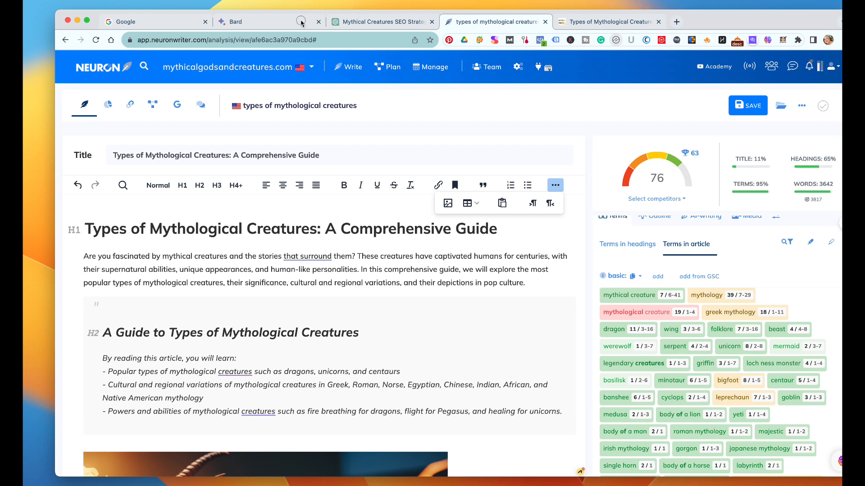
pyautogui.click(741, 104)
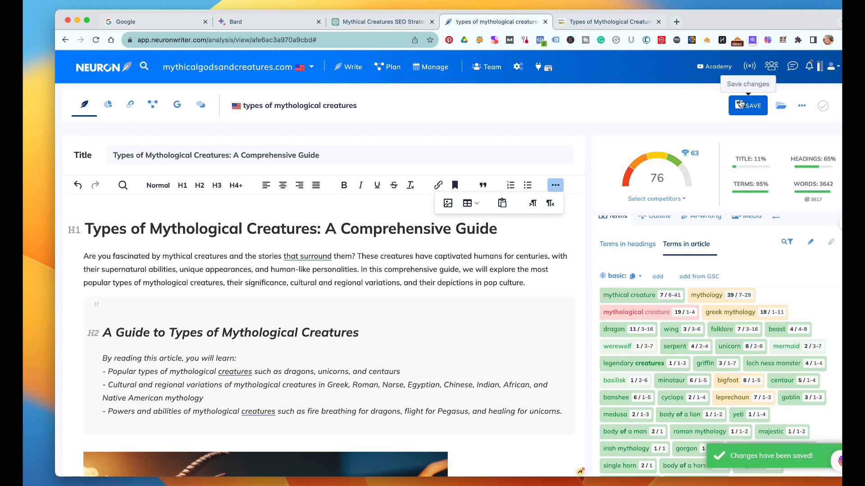
# - Run a plagiarism check on the article and save the content including the check's output
pyautogui.scroll(1, 783, 301)
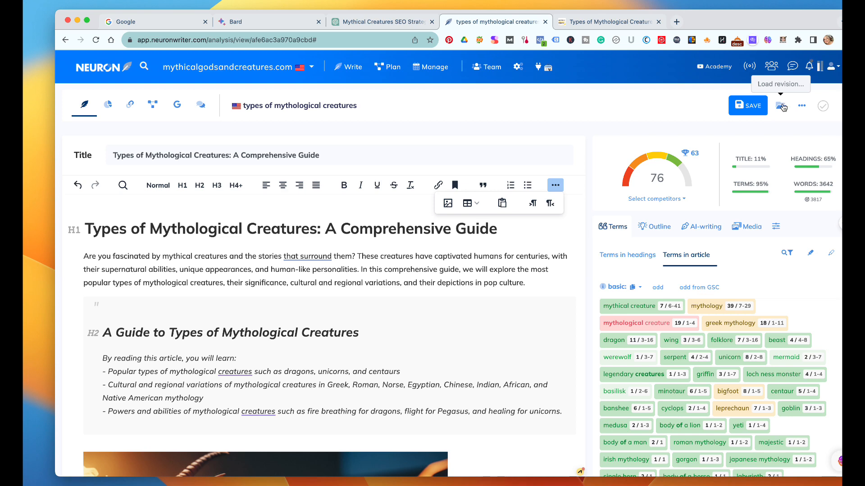
pyautogui.click(801, 106)
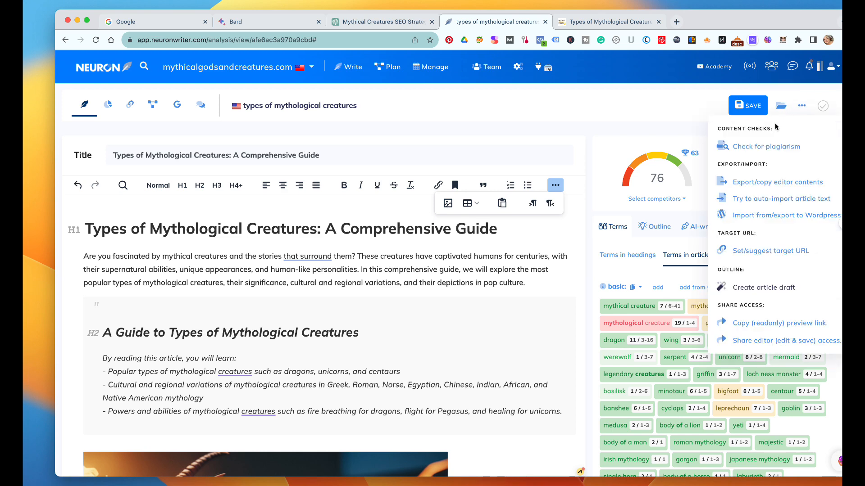
pyautogui.click(772, 148)
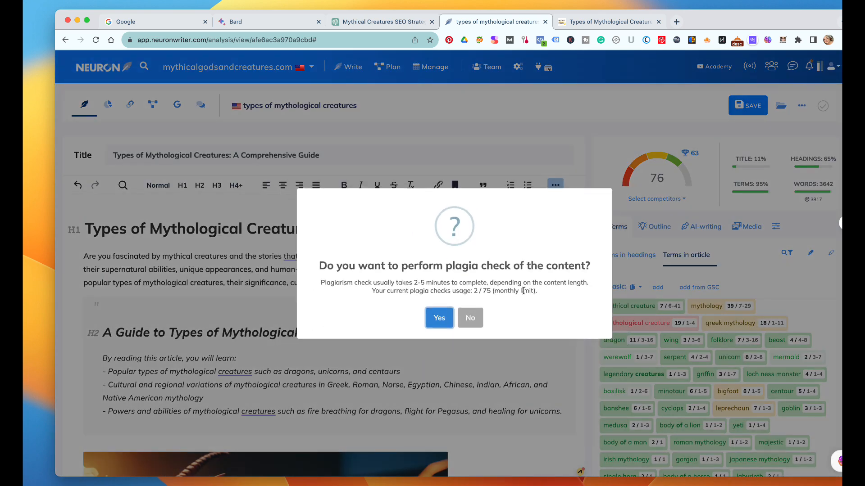
pyautogui.click(439, 321)
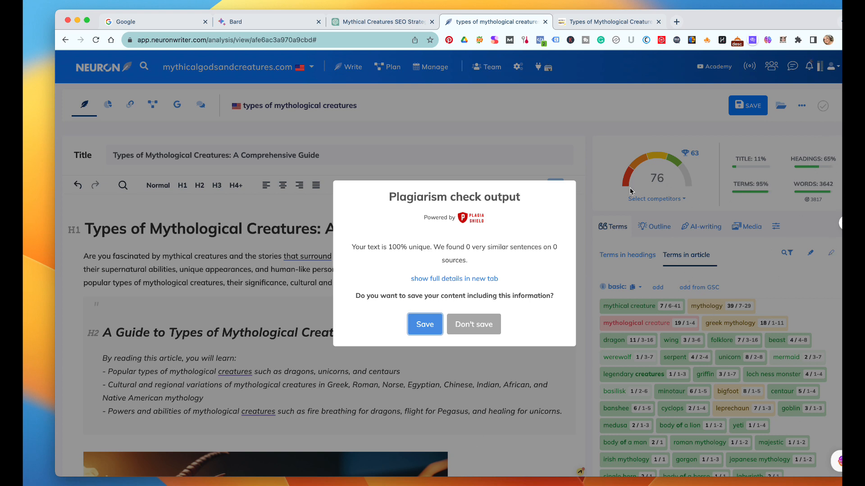
pyautogui.click(425, 324)
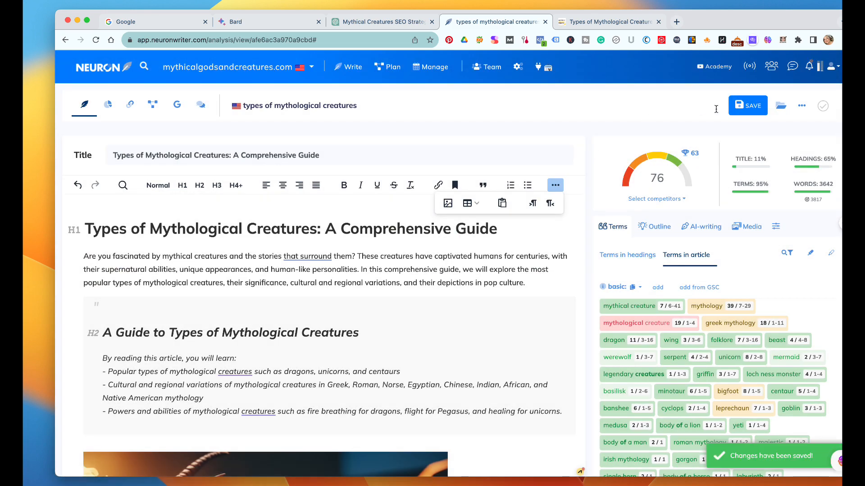
# - View the export formats offered for the editor contents without exporting, and save the article again
pyautogui.click(802, 106)
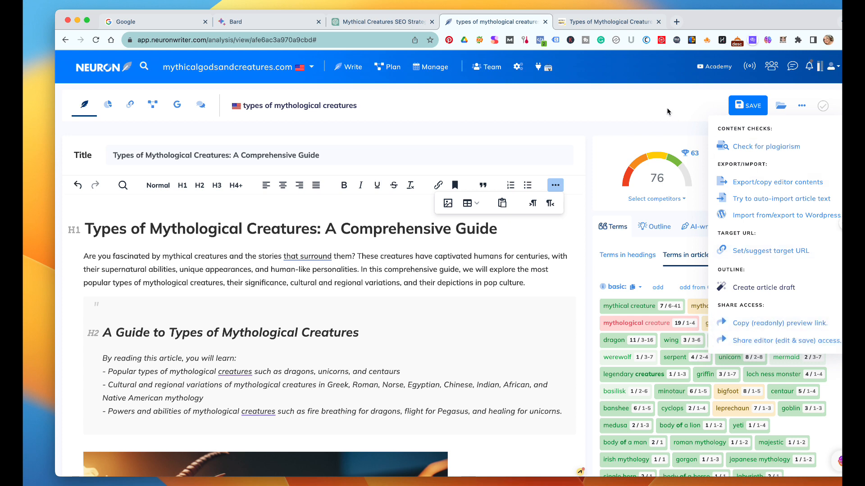
pyautogui.click(773, 185)
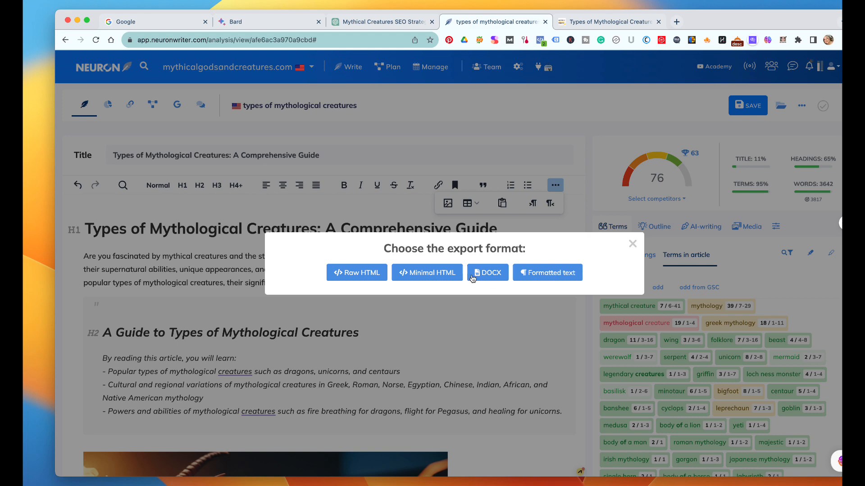
pyautogui.click(633, 243)
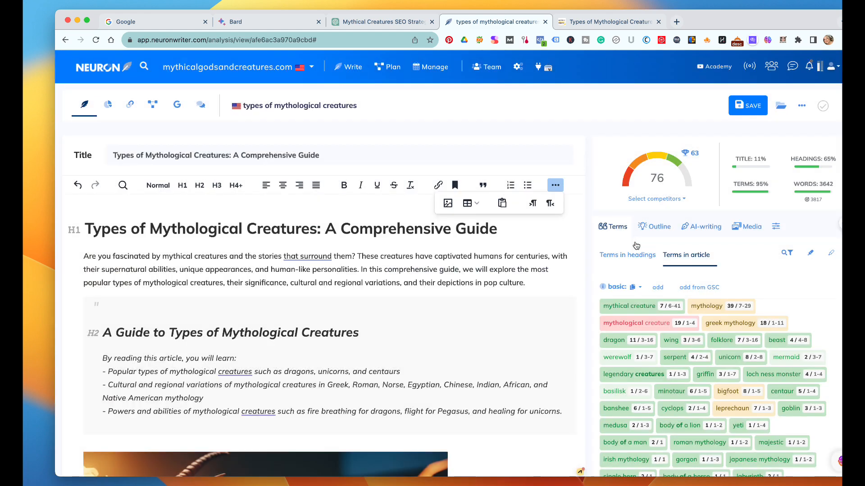
pyautogui.click(733, 108)
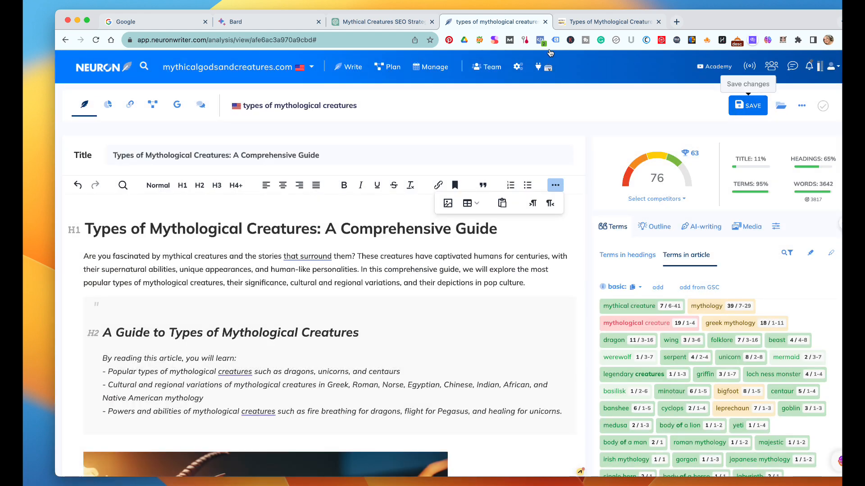